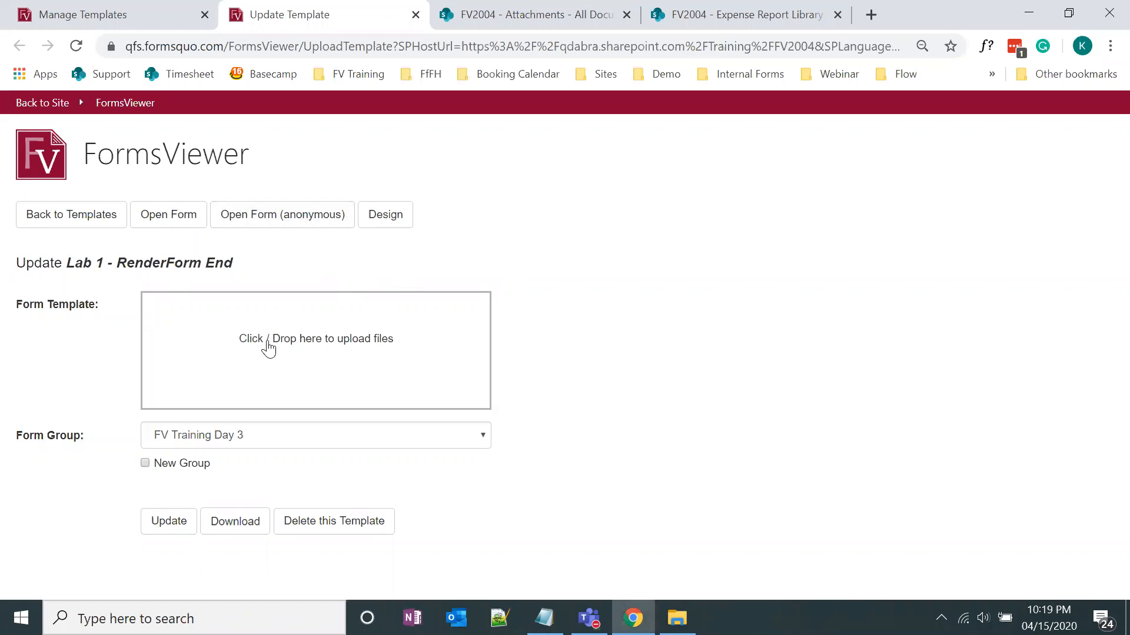
# Open the expense report form and enter purpose 'Client meeting', category Meals, date 4/8/2020.
pyautogui.click(180, 220)
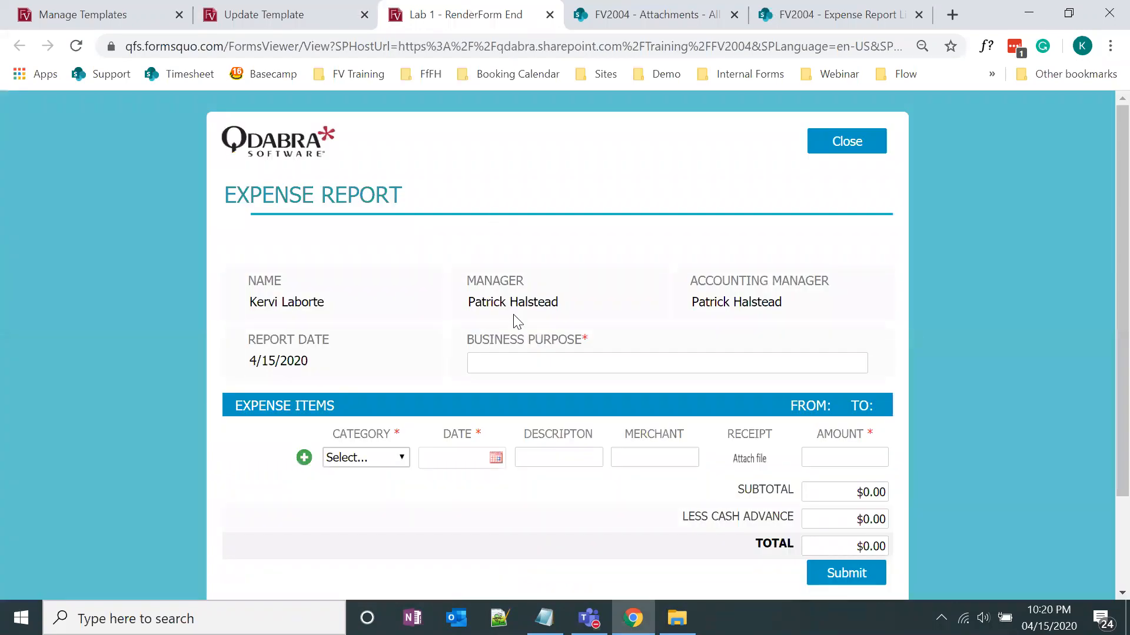
pyautogui.click(524, 363)
pyautogui.write('Client meeting')
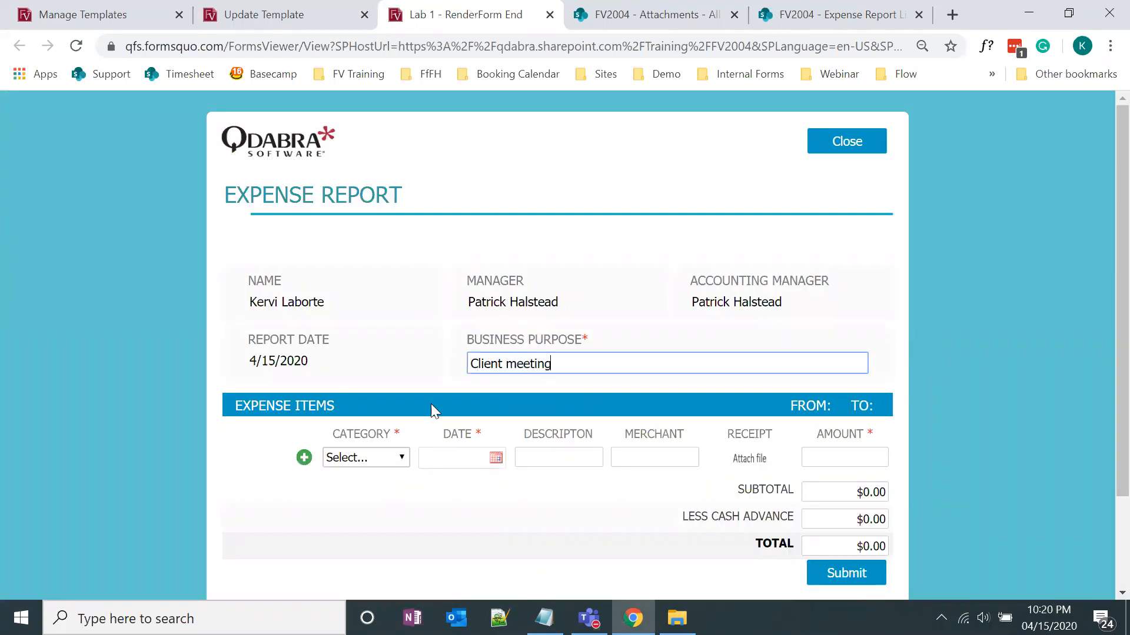
pyautogui.click(379, 458)
pyautogui.click(365, 246)
pyautogui.click(497, 460)
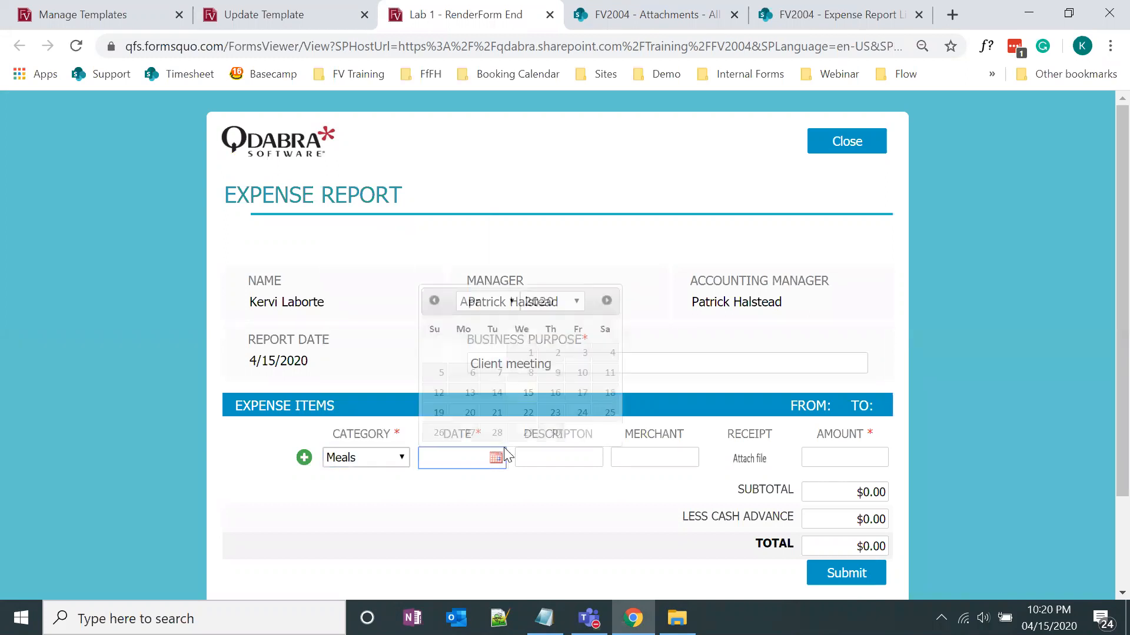
pyautogui.click(524, 372)
# Enter the expense description 'Lunch' and merchant 'Restaurant 123'.
pyautogui.click(583, 462)
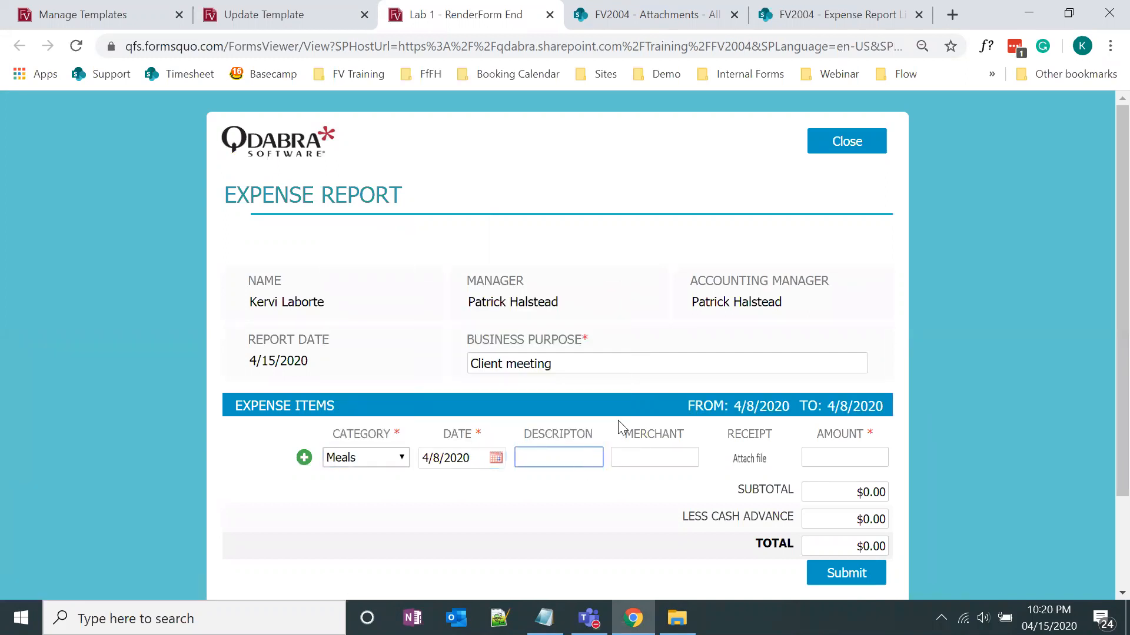
pyautogui.write('Lunch')
pyautogui.press('Tab')
pyautogui.write('Restaurant 123')
pyautogui.press('Tab')
# Attach receipt2 as the expense's receipt file.
pyautogui.click(749, 461)
pyautogui.click(459, 314)
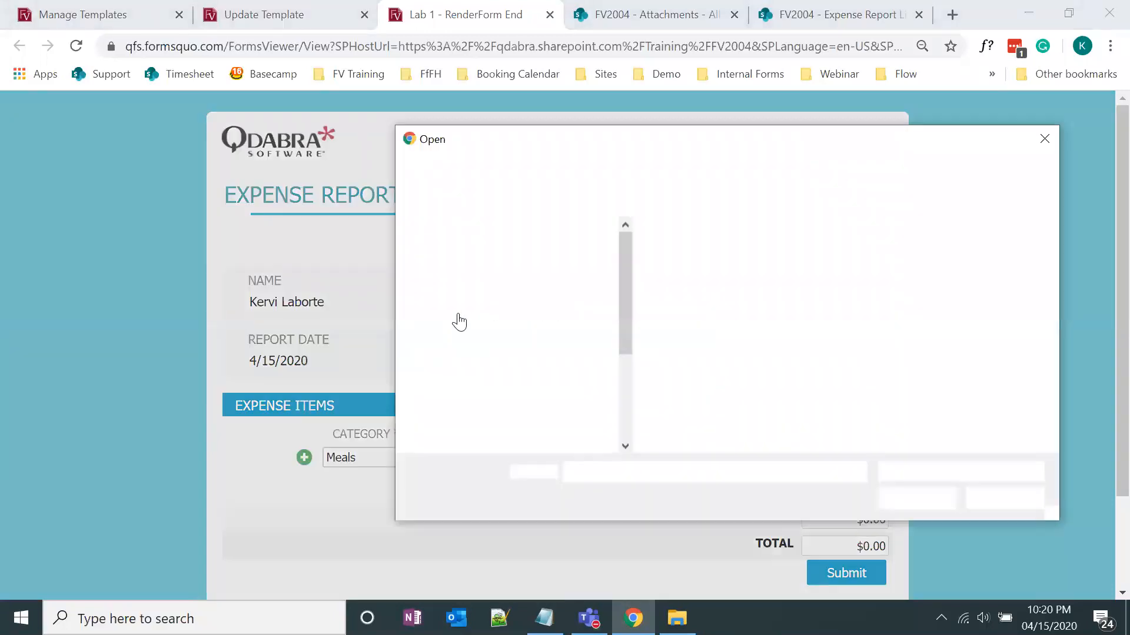
pyautogui.doubleClick(706, 379)
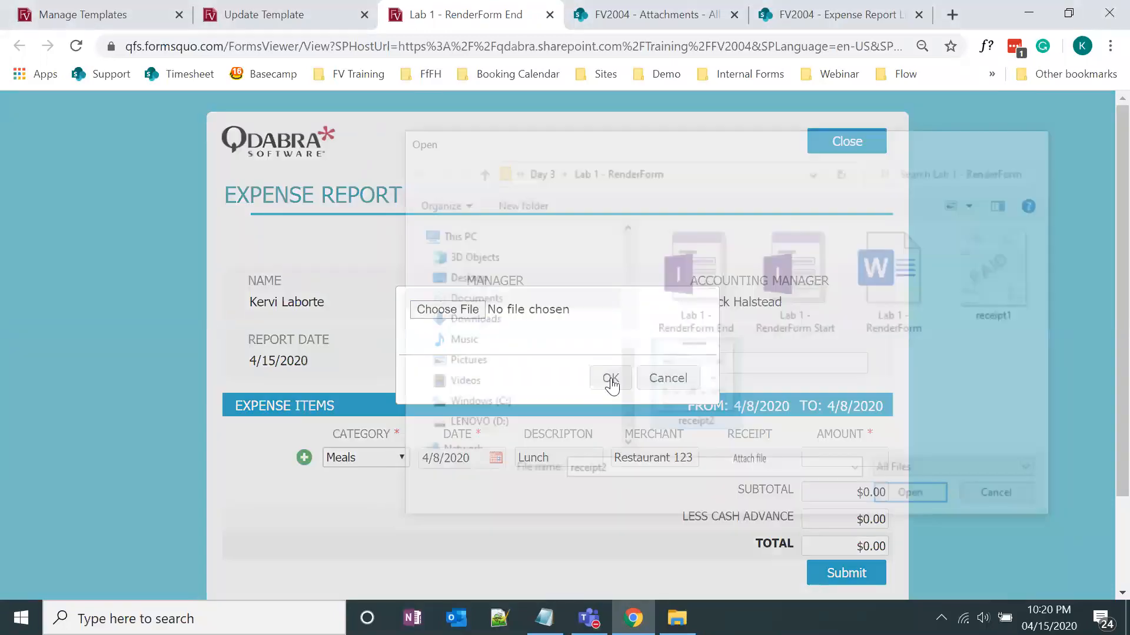
pyautogui.click(611, 380)
# Enter the 10 amount and submit the expense report.
pyautogui.click(870, 458)
pyautogui.write('10')
pyautogui.press('Tab')
pyautogui.scroll(-2, 905, 431)
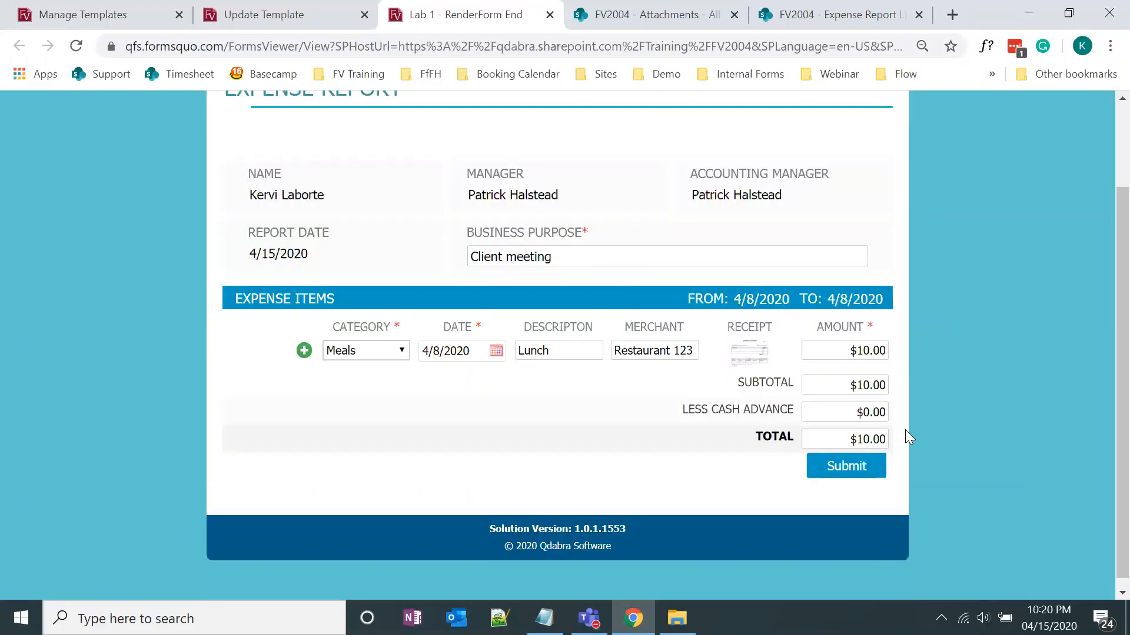
pyautogui.click(847, 460)
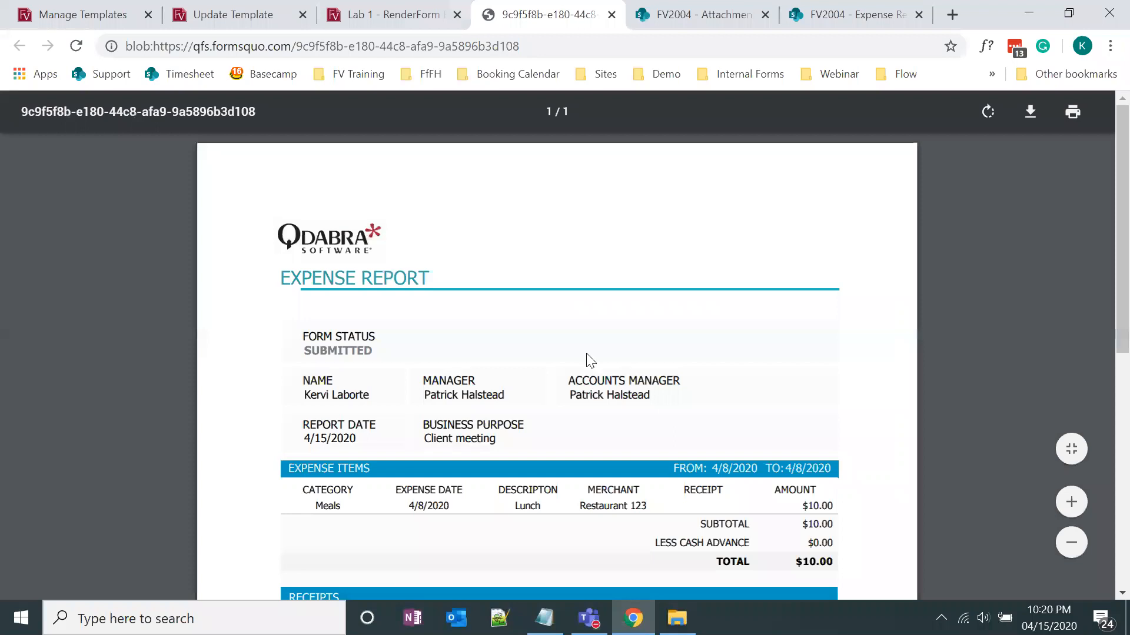
# Dismiss the submission confirmation on the form and return to the generated PDF.
pyautogui.click(440, 17)
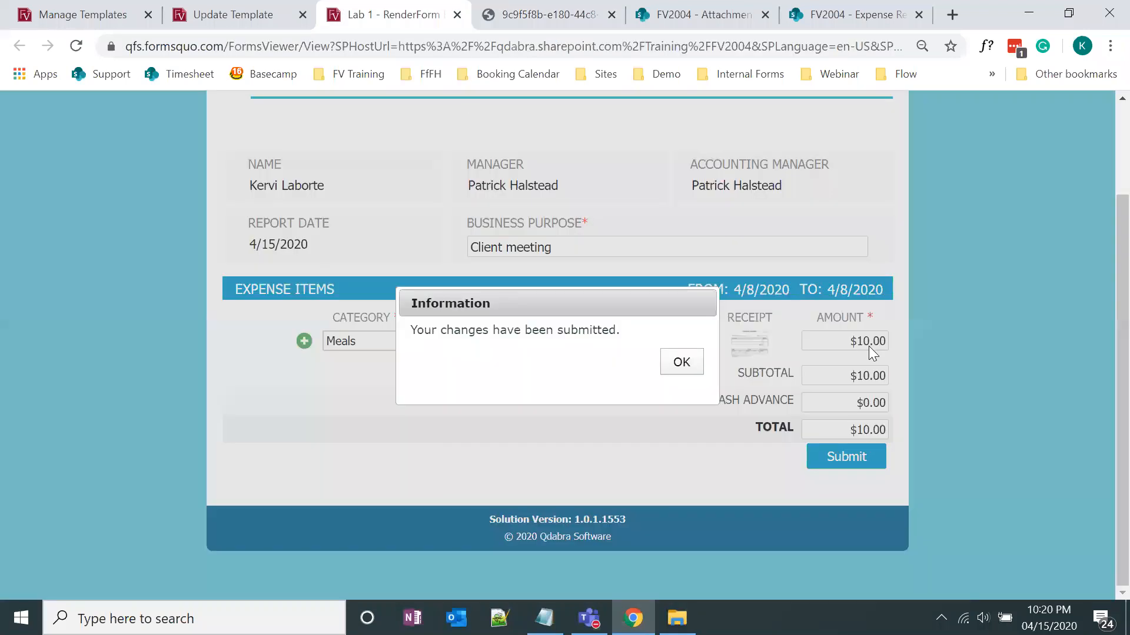
pyautogui.click(683, 363)
pyautogui.click(549, 14)
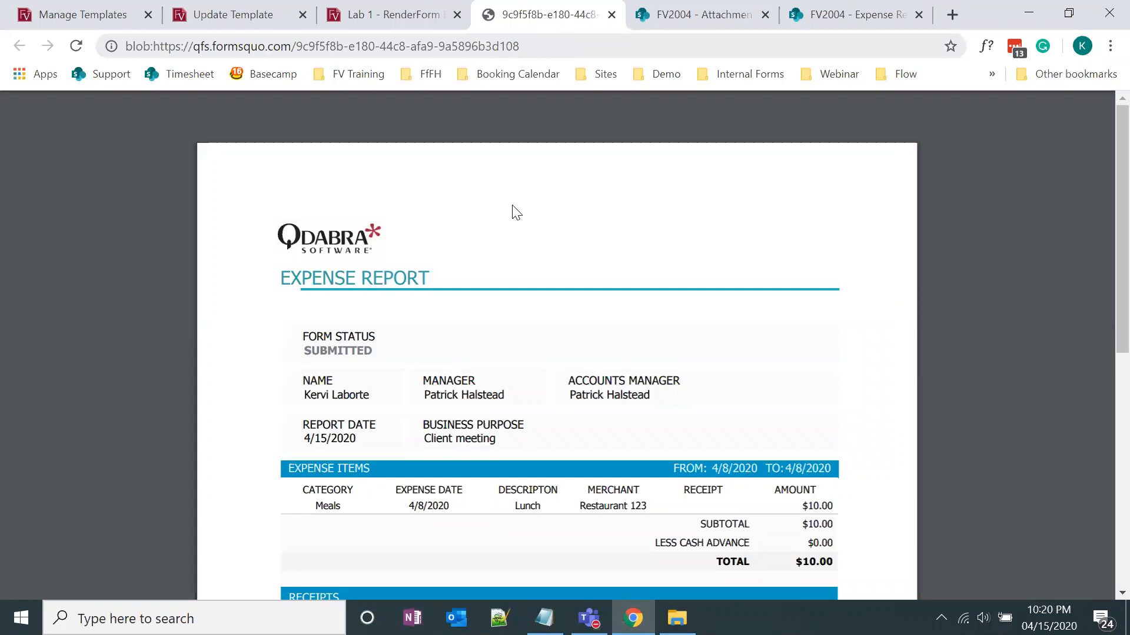
# Scroll through the PDF to review the $10.00 Meals line and attached receipt.
pyautogui.scroll(-3, 582, 255)
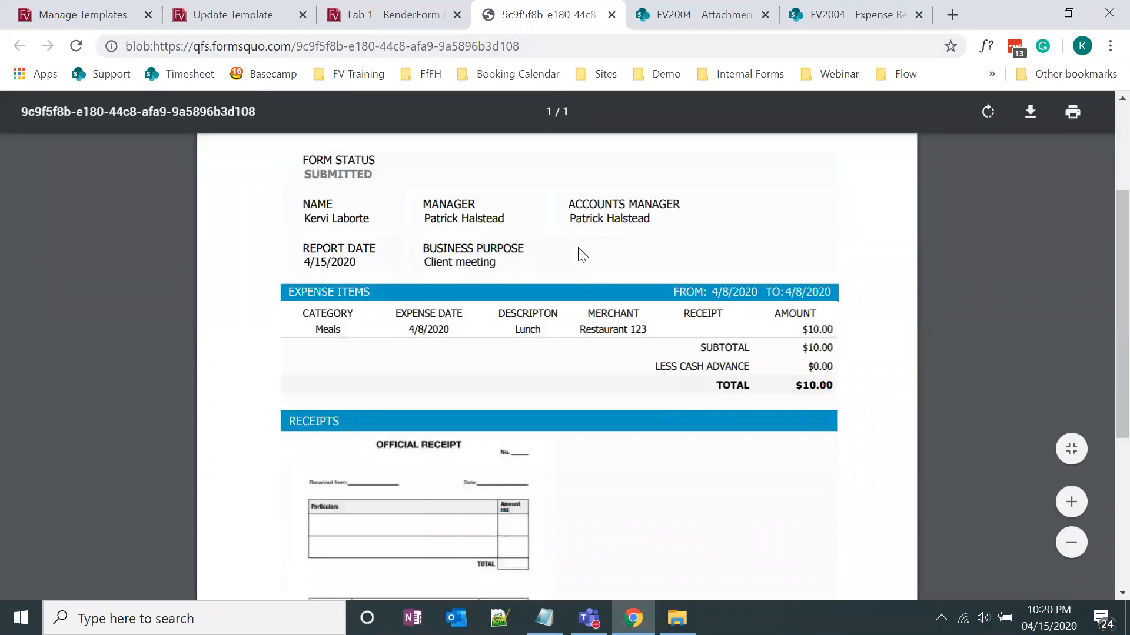
pyautogui.scroll(-2, 582, 255)
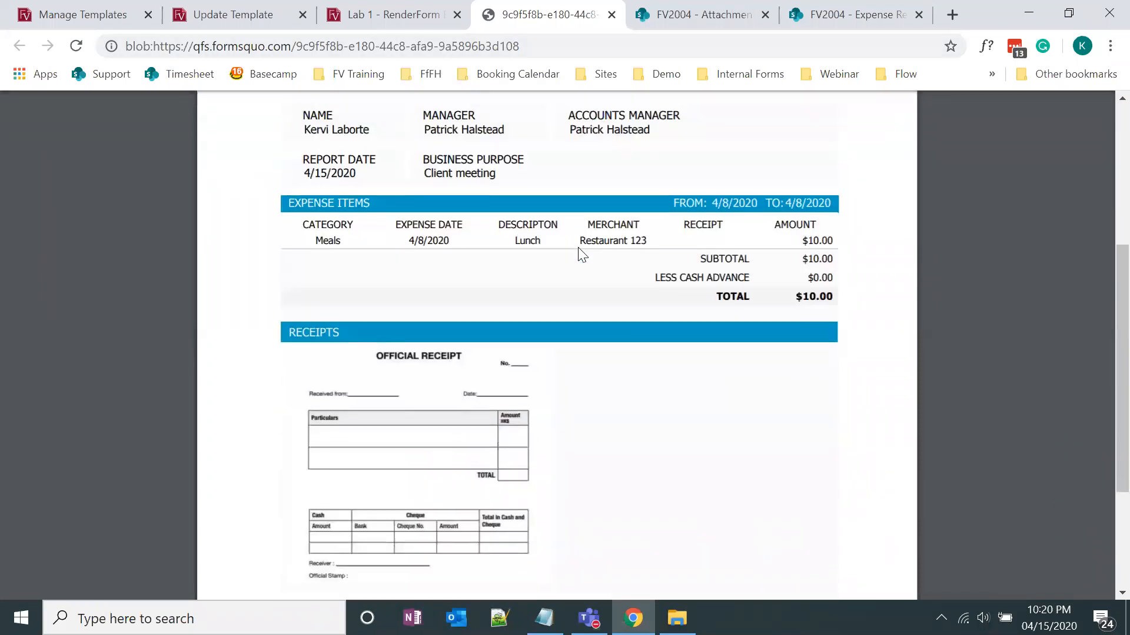
pyautogui.scroll(-2, 582, 255)
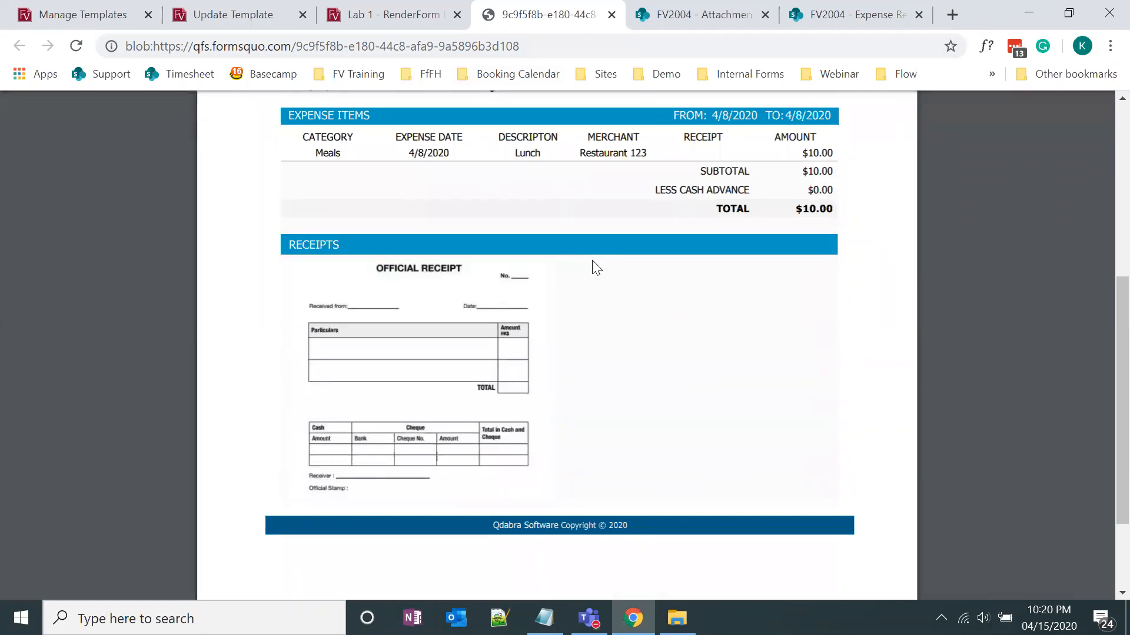
pyautogui.scroll(6, 599, 269)
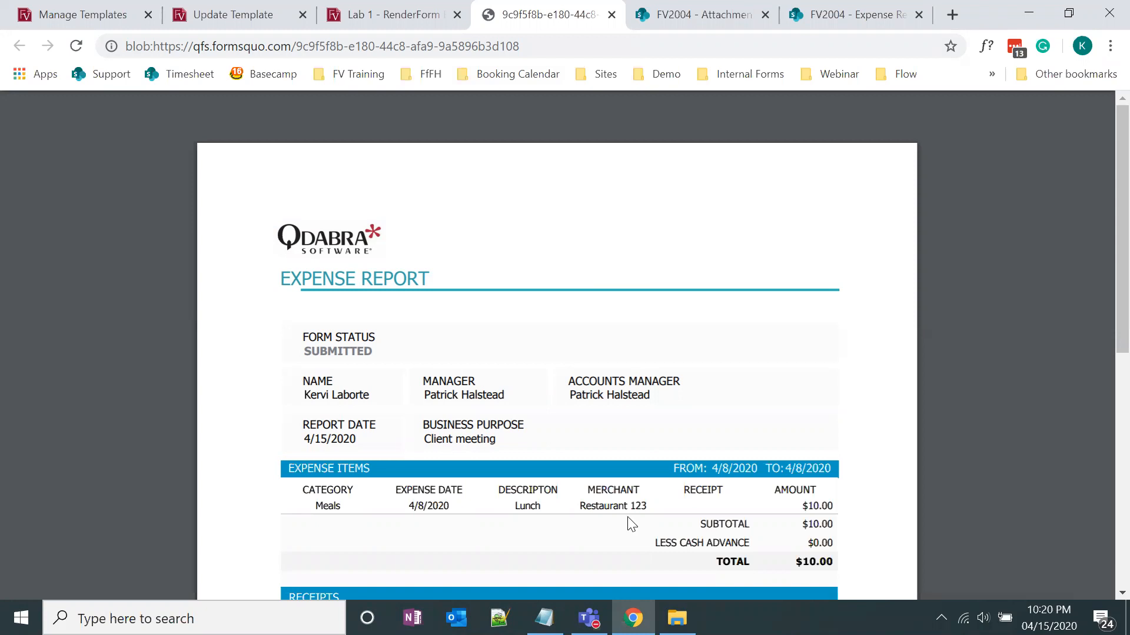
pyautogui.hotkey('alt', 'Tab')
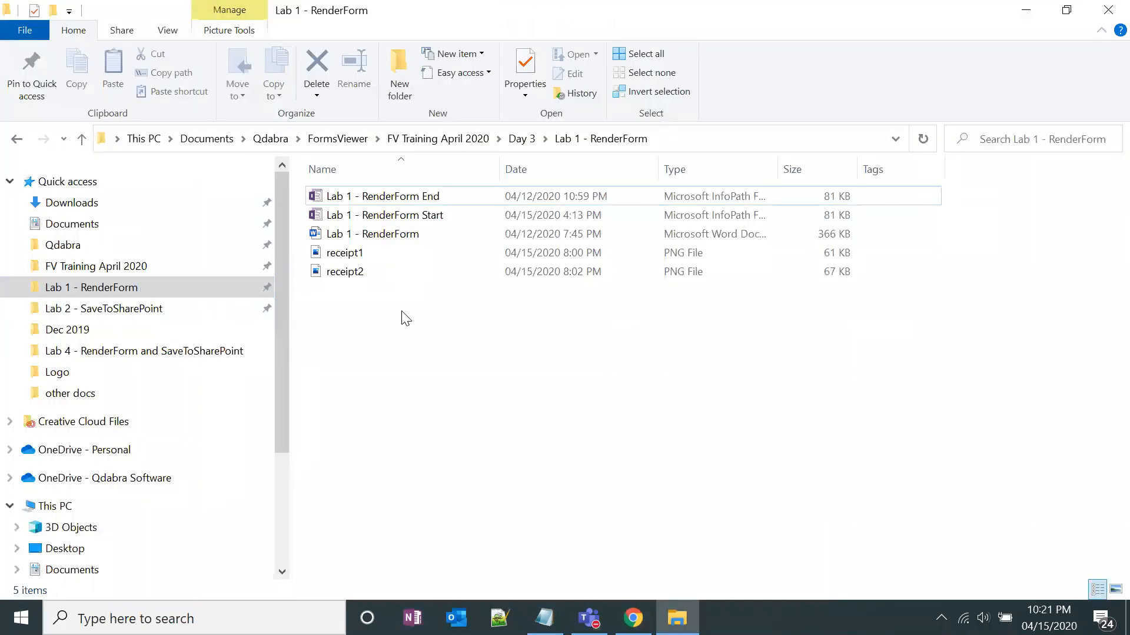
# Open Lab 1 - RenderForm Start in design mode from its right-click menu.
pyautogui.click(406, 236)
pyautogui.click(405, 216)
pyautogui.click(407, 196)
pyautogui.click(409, 216)
pyautogui.rightClick(440, 214)
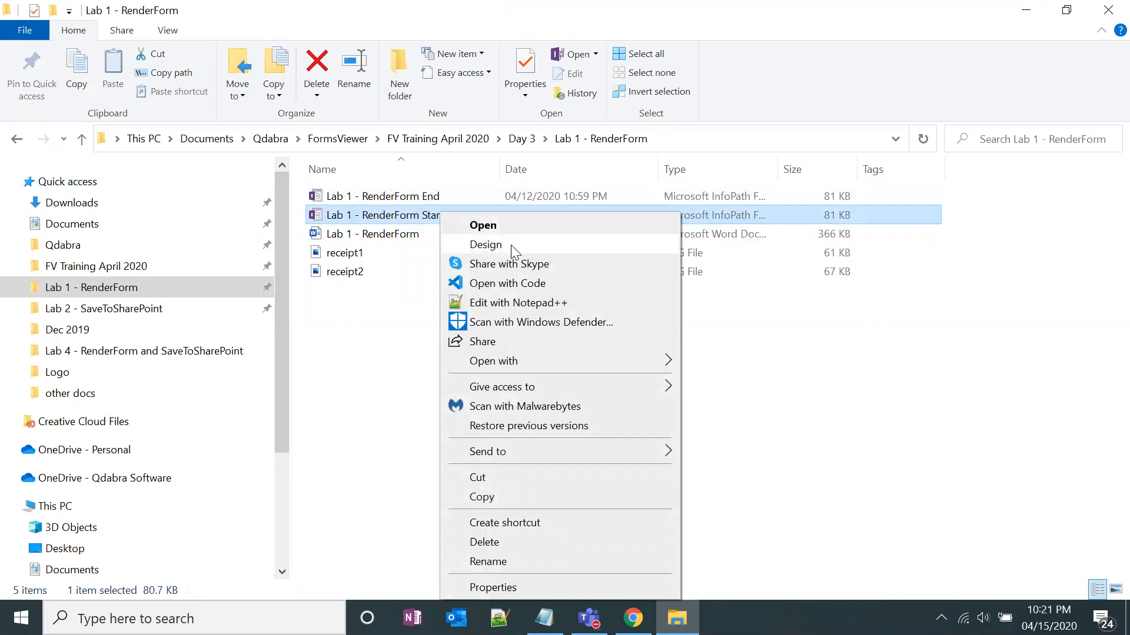
pyautogui.click(511, 245)
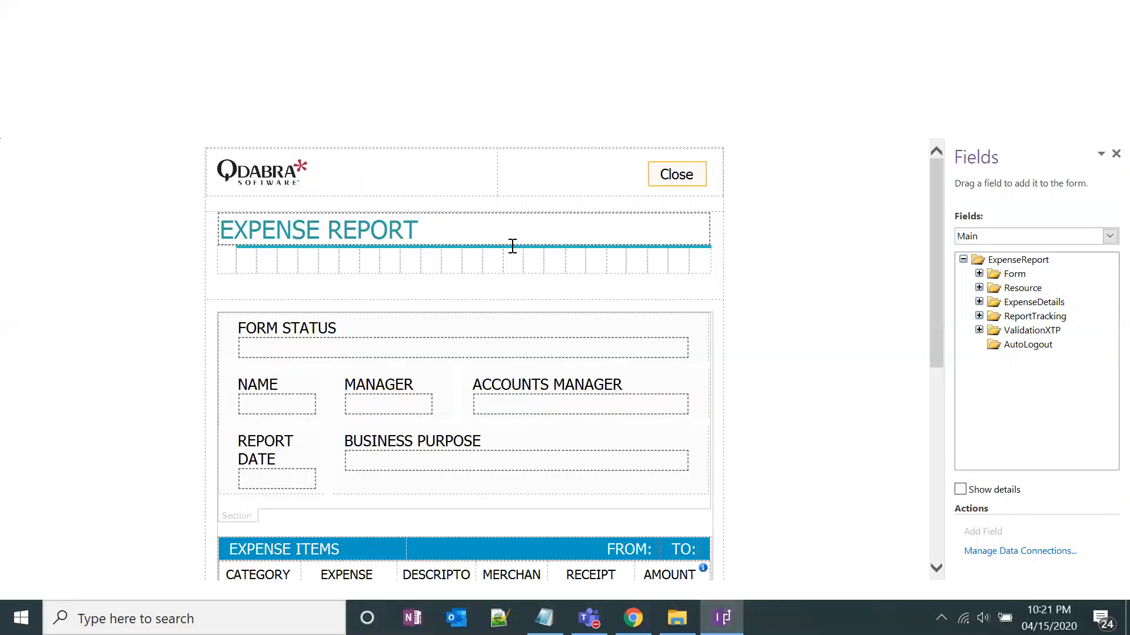
# Switch the template to its PDF view and show the form's rules with Manage Rules.
pyautogui.click(214, 30)
pyautogui.click(88, 75)
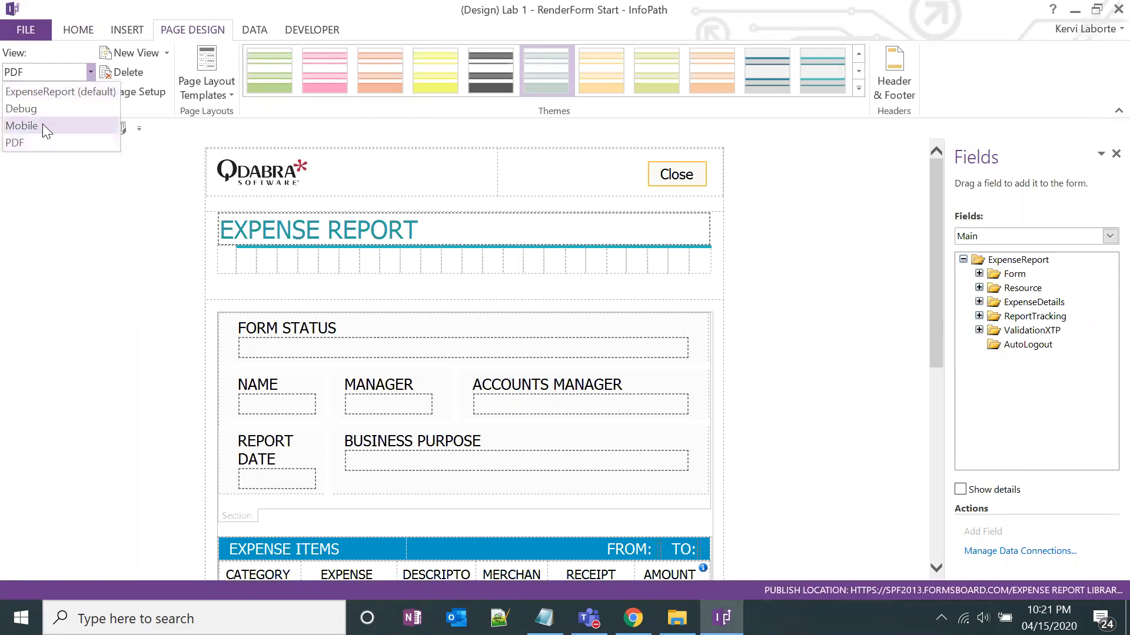
pyautogui.click(155, 238)
pyautogui.click(89, 74)
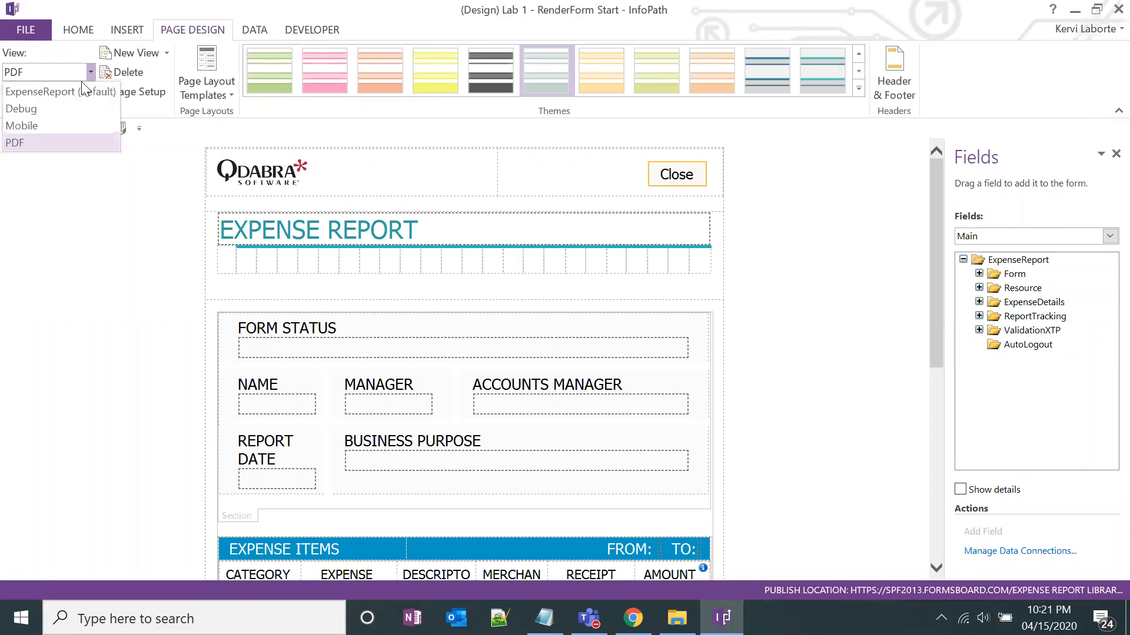
pyautogui.click(50, 143)
pyautogui.click(77, 74)
pyautogui.click(42, 145)
pyautogui.scroll(-6, 136, 196)
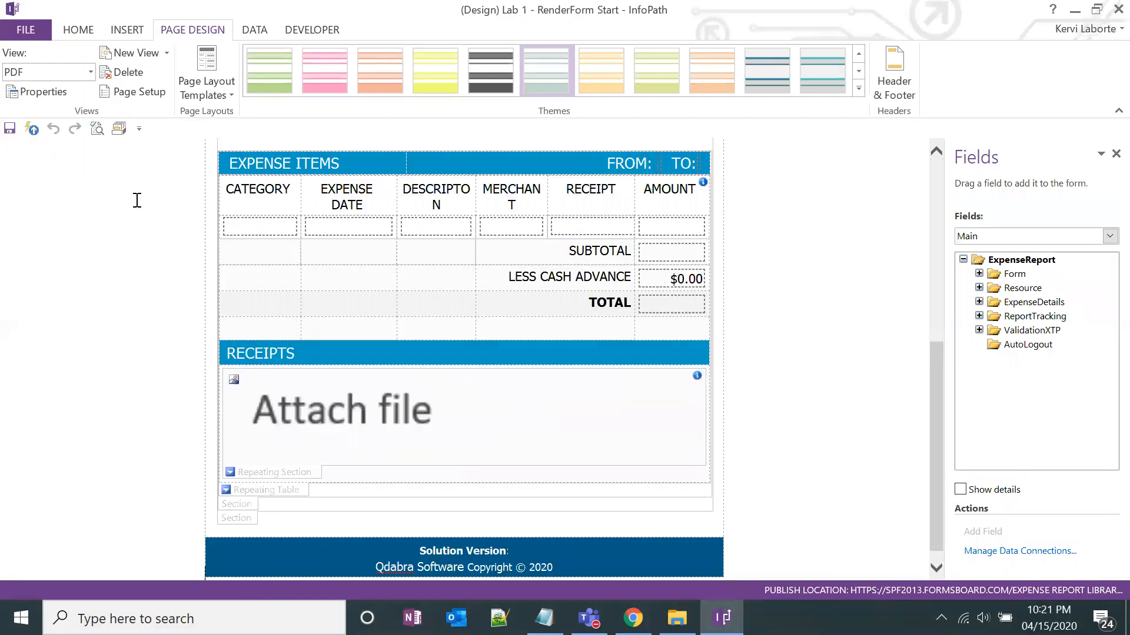
pyautogui.scroll(6, 206, 284)
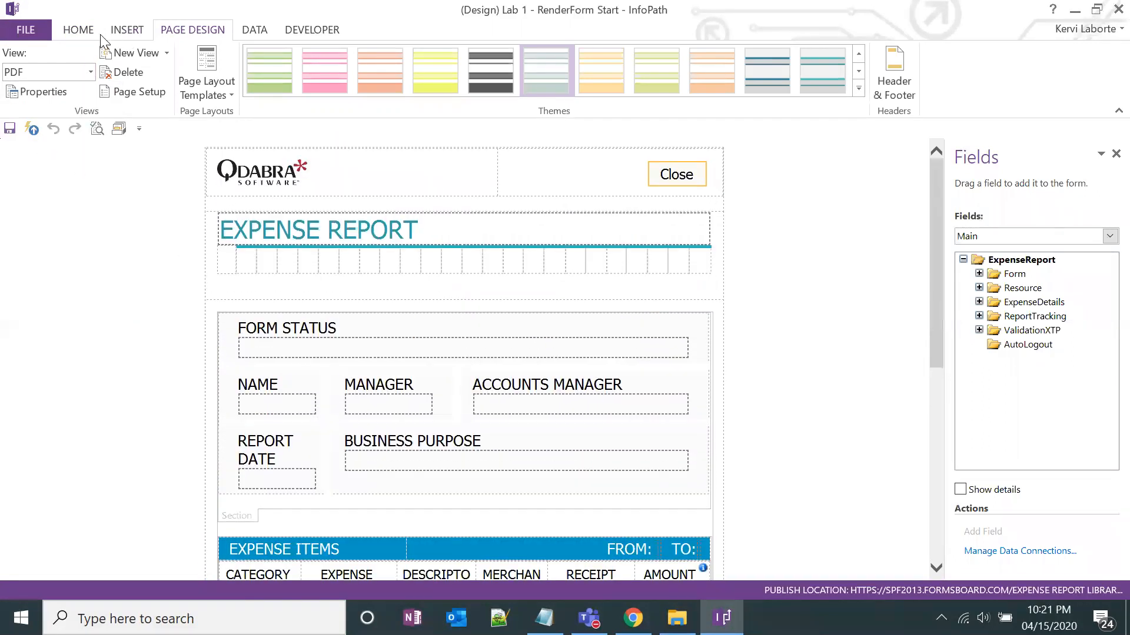
pyautogui.click(95, 33)
pyautogui.click(962, 80)
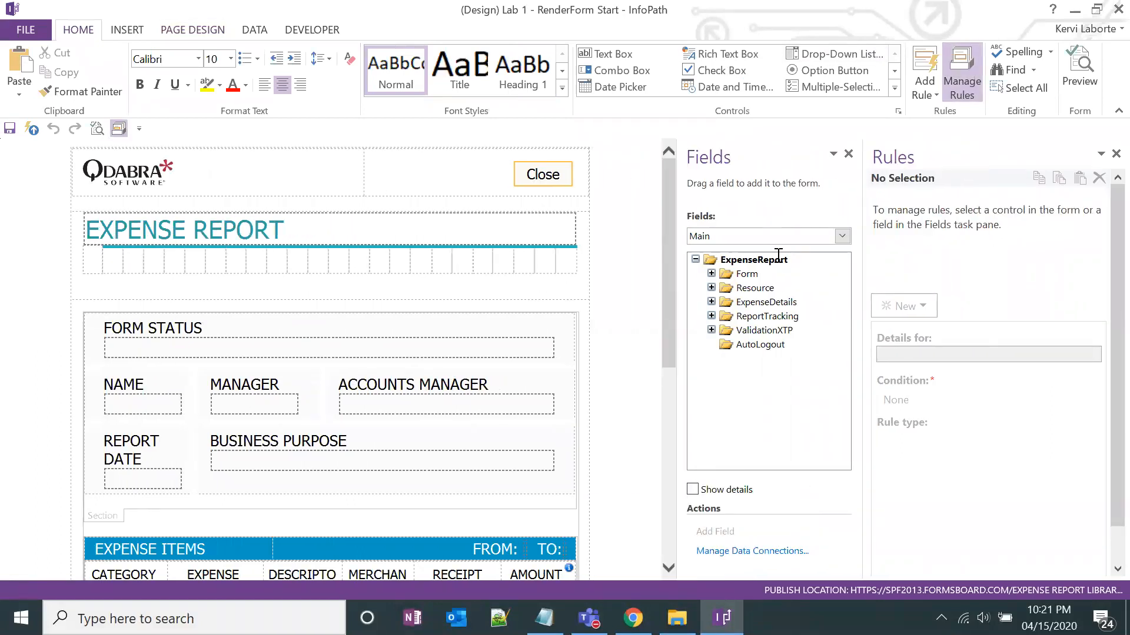
# Show the rules of the GeneratePdf field from FormLogic's Actions folder.
pyautogui.click(769, 234)
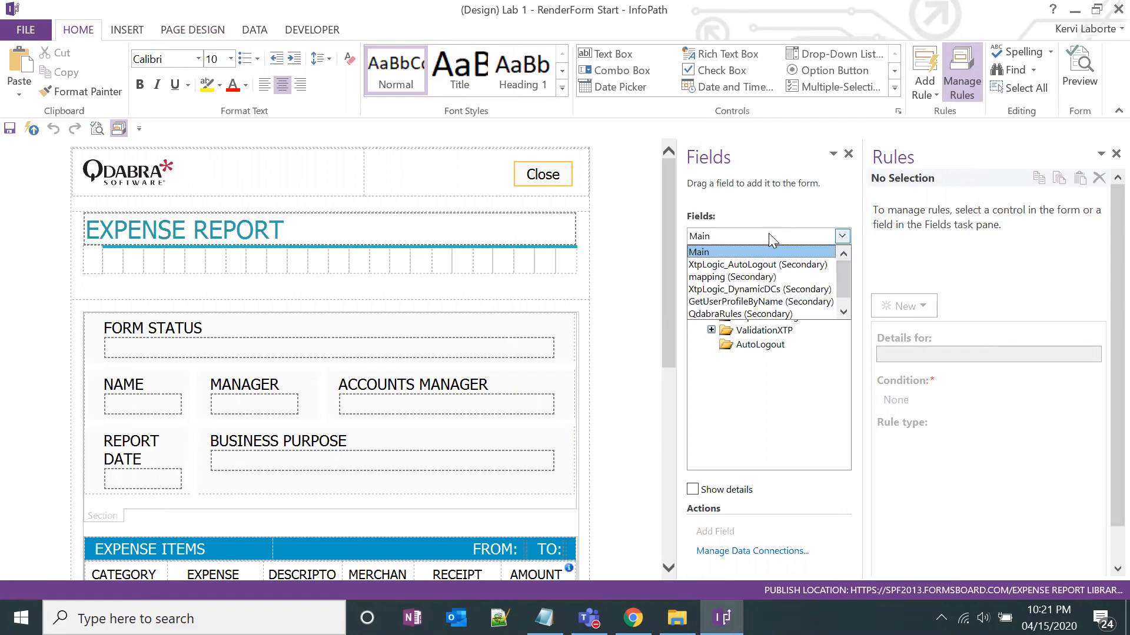
pyautogui.press('f')
pyautogui.click(768, 365)
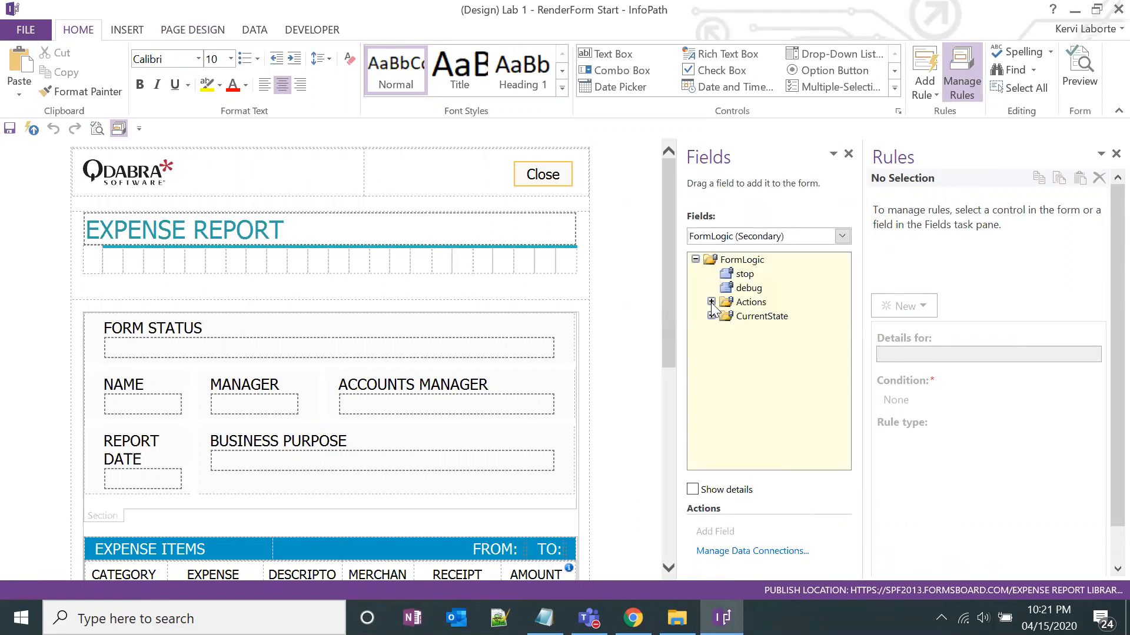
pyautogui.click(710, 302)
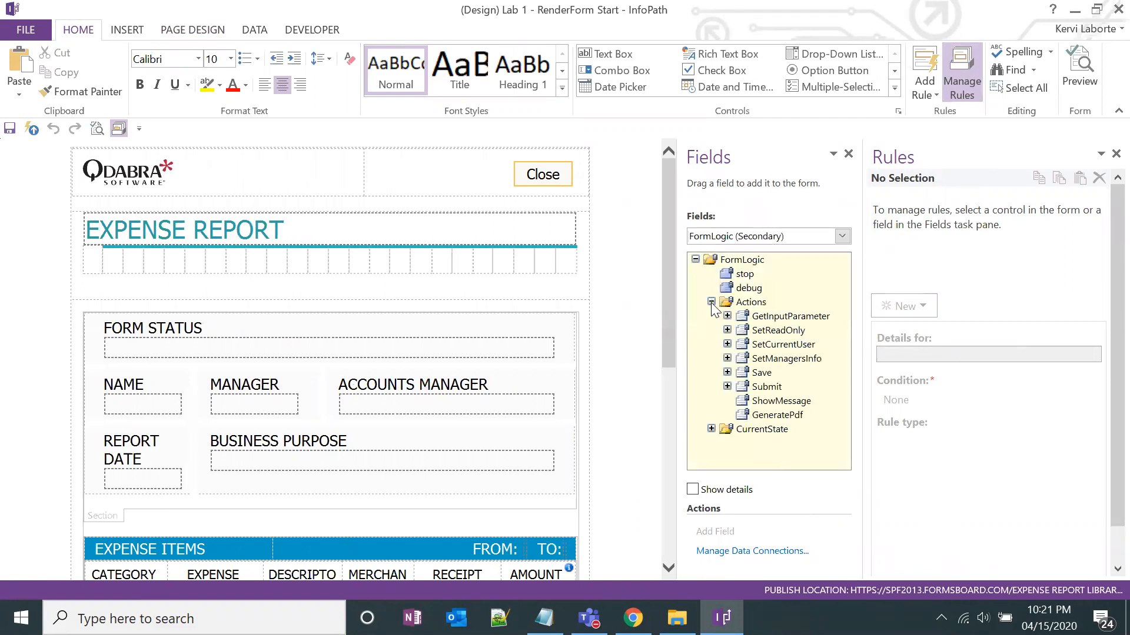
pyautogui.click(777, 416)
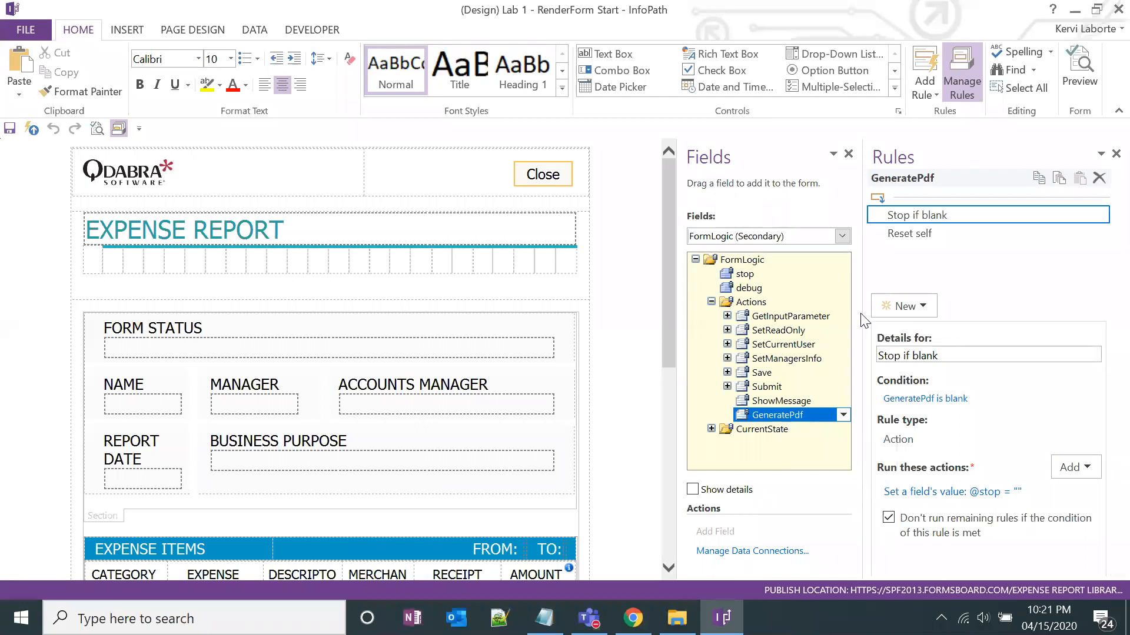
pyautogui.moveTo(806, 312); pyautogui.dragTo(752, 312)
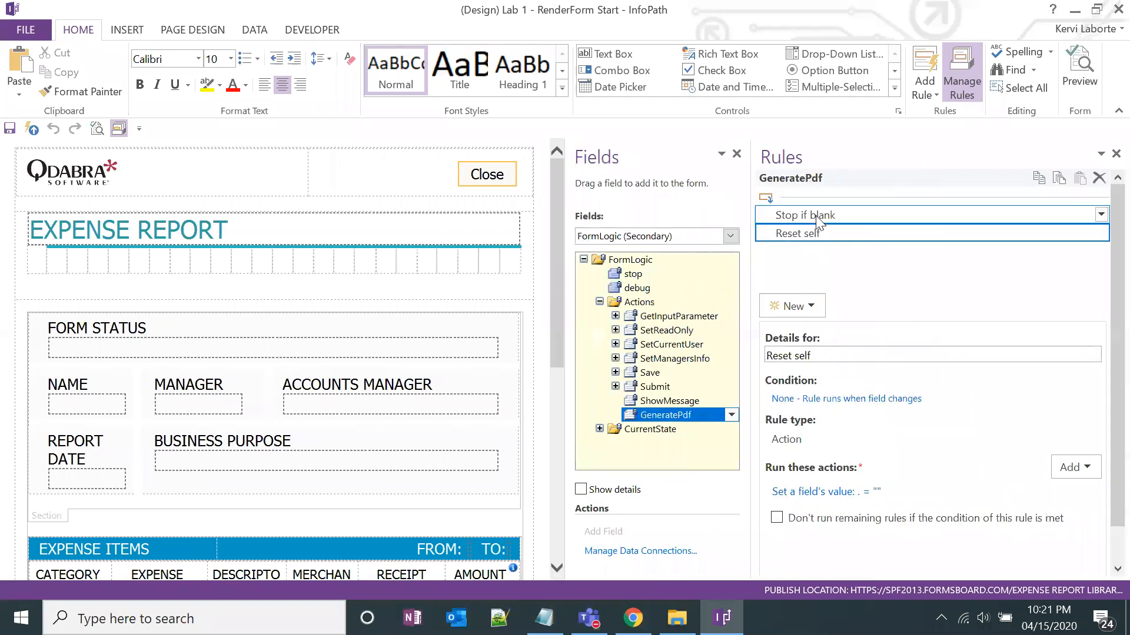
# Add a new action rule to GeneratePdf named 'Render Form as PDF'.
pyautogui.click(814, 233)
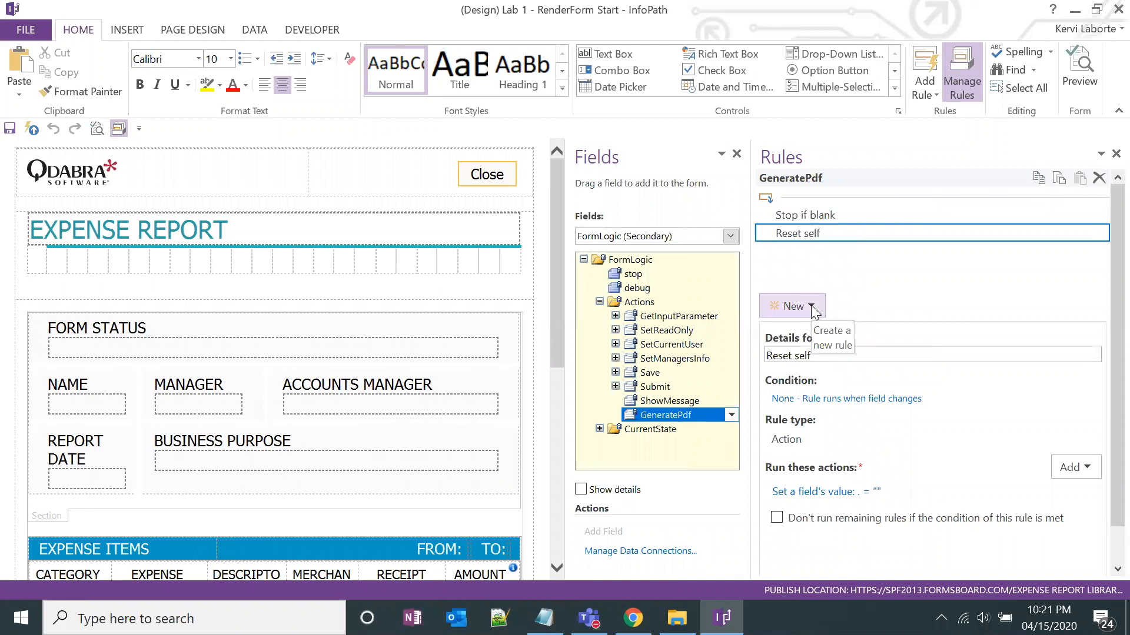
pyautogui.click(811, 306)
pyautogui.click(826, 370)
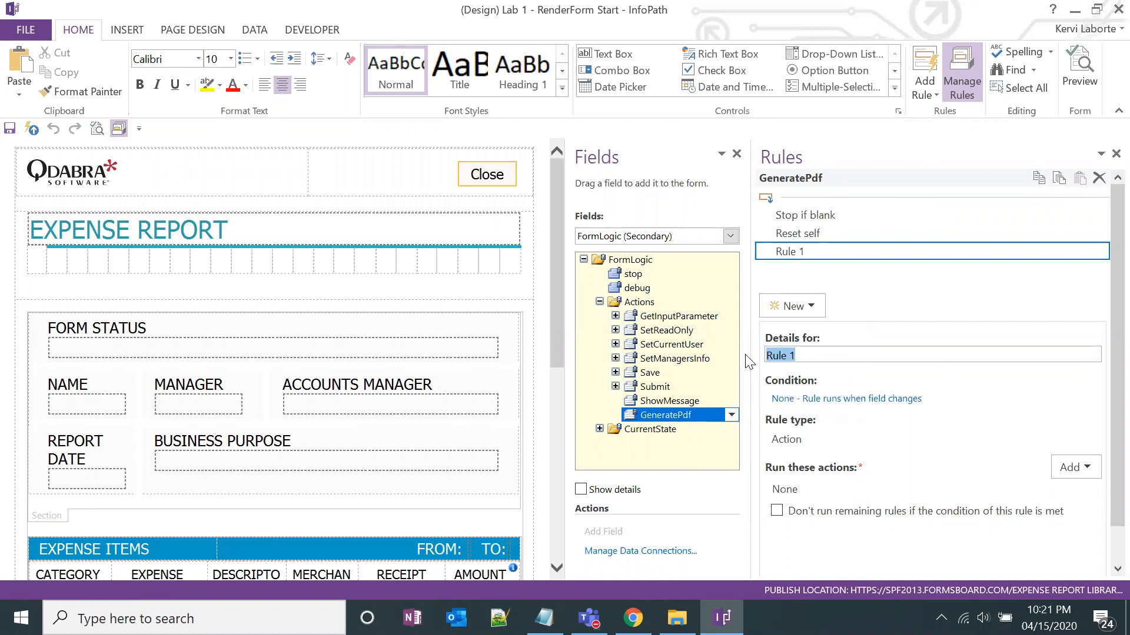
pyautogui.write('Render Form as PDF')
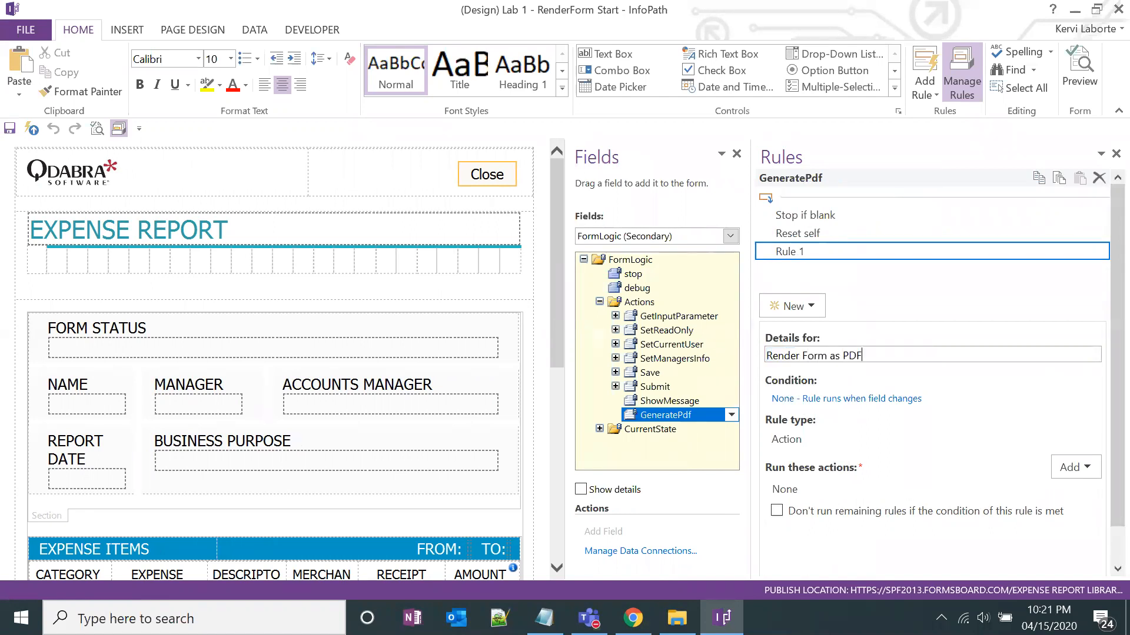
# Close the rule's action list and bring up FormsViewer's Update Template page for Lab 1 - RenderForm End.
pyautogui.click(1073, 467)
pyautogui.click(1063, 507)
pyautogui.click(1068, 469)
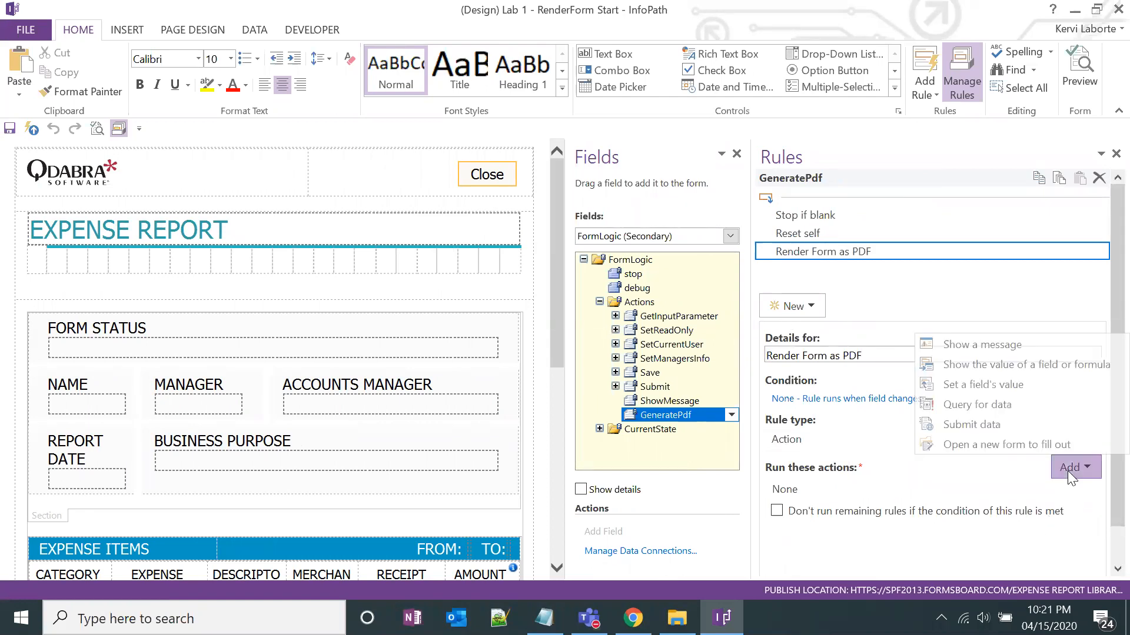
pyautogui.click(945, 550)
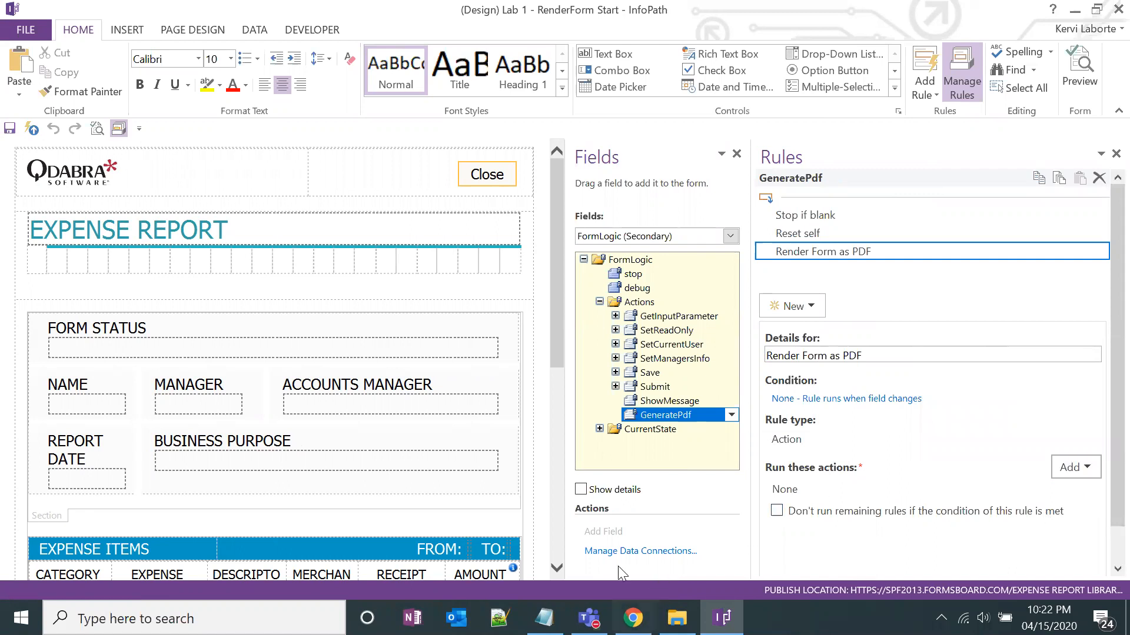
pyautogui.click(633, 618)
pyautogui.click(236, 16)
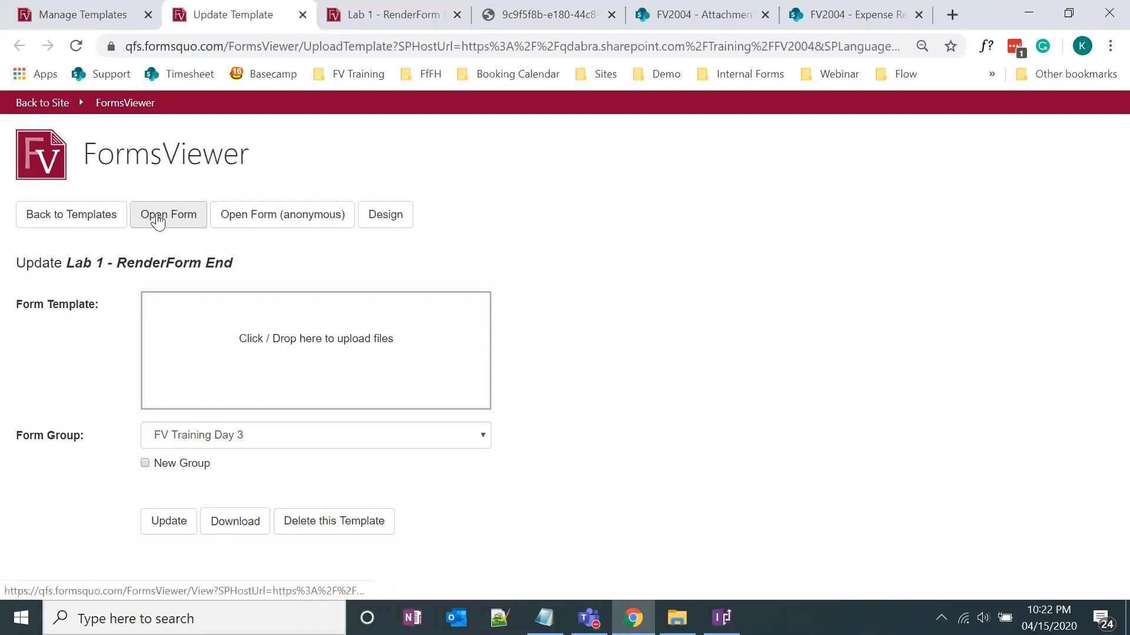
# In the Forms Designer, select the RenderForm command, keeping format as PDF.
pyautogui.click(398, 227)
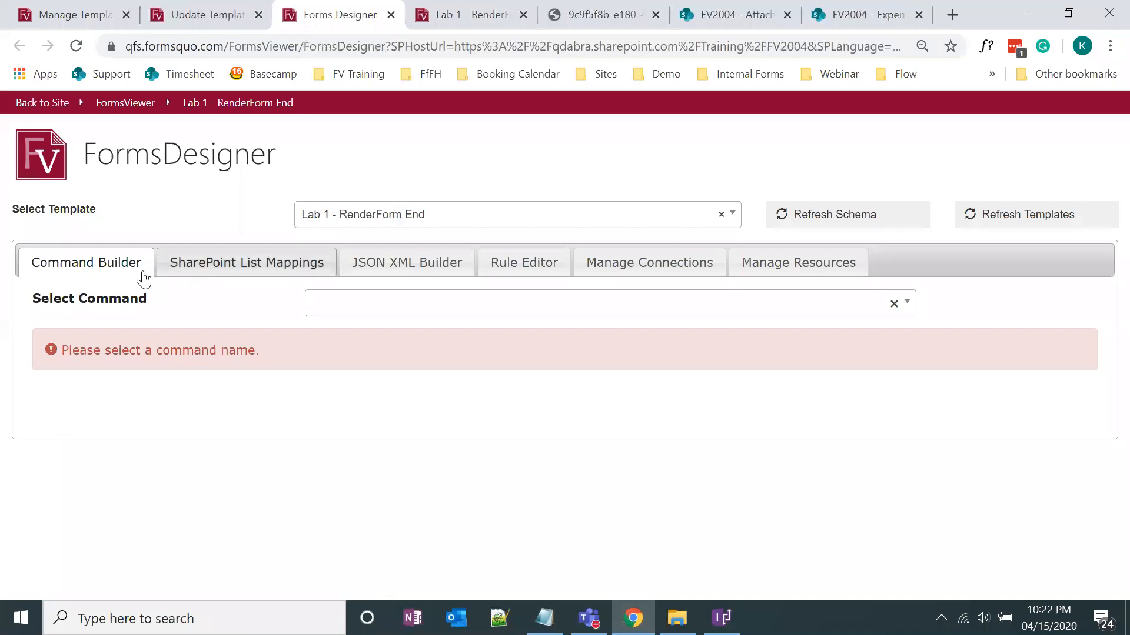
pyautogui.click(356, 305)
pyautogui.write('Rende')
pyautogui.click(360, 360)
pyautogui.scroll(-1, 378, 318)
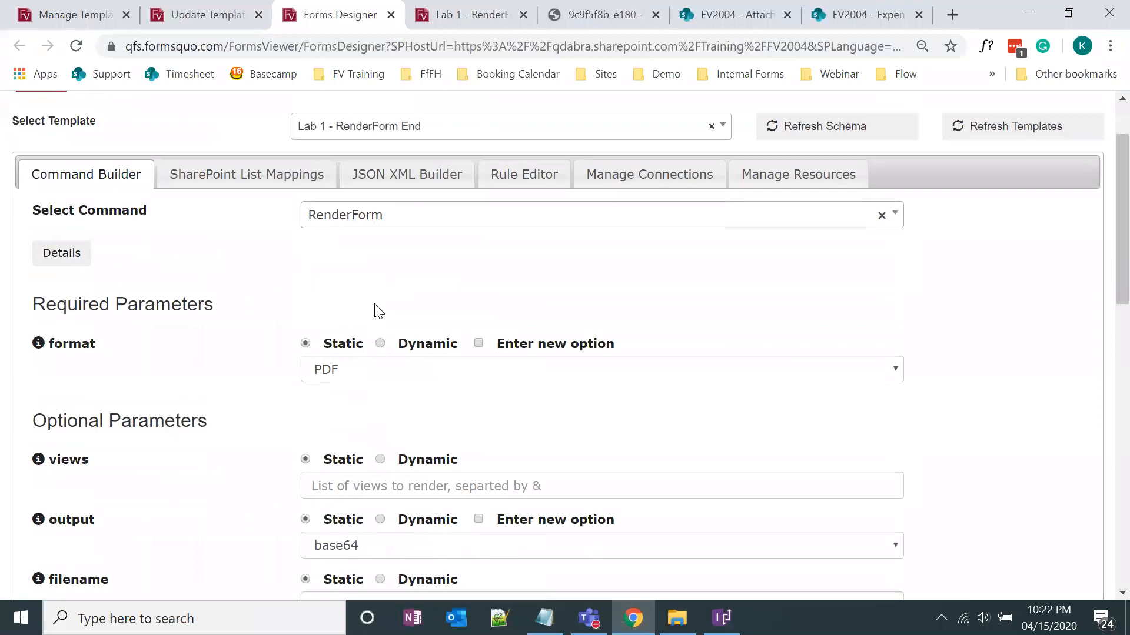
pyautogui.scroll(-1, 377, 311)
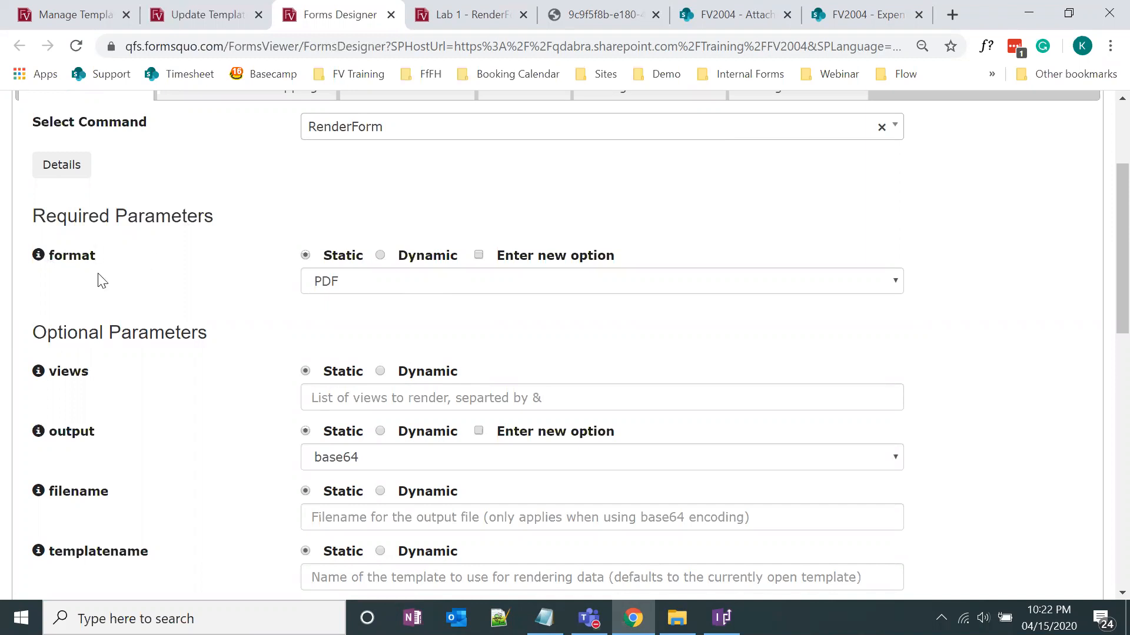
pyautogui.click(359, 286)
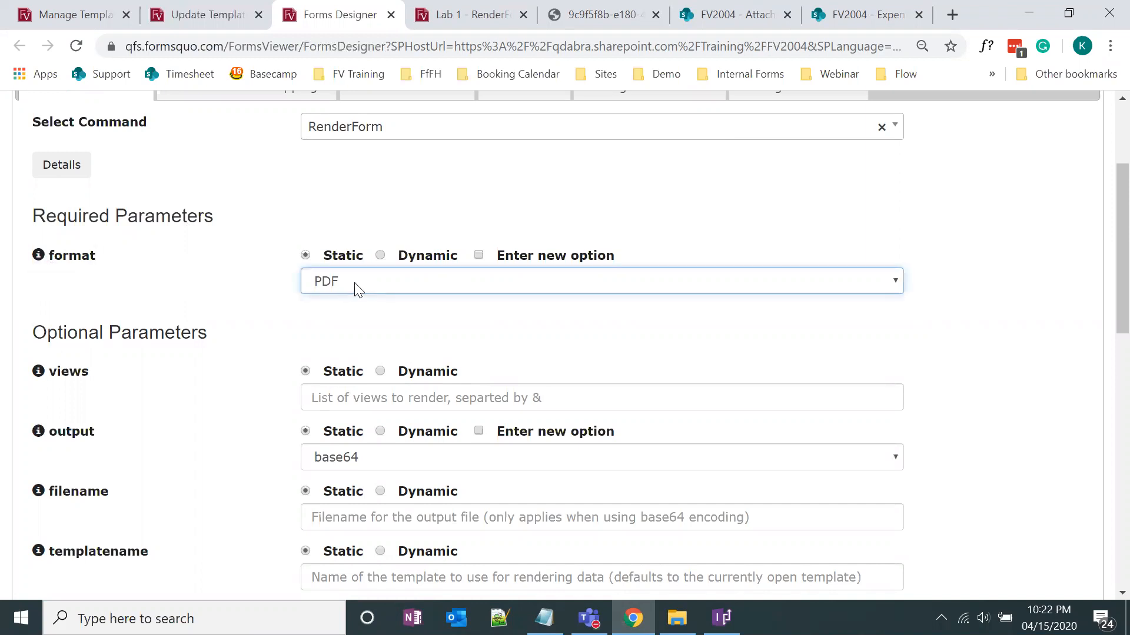
# Set the views parameter to PDF, checking the view's name in InfoPath.
pyautogui.scroll(-1, 346, 217)
pyautogui.scroll(-1, 347, 218)
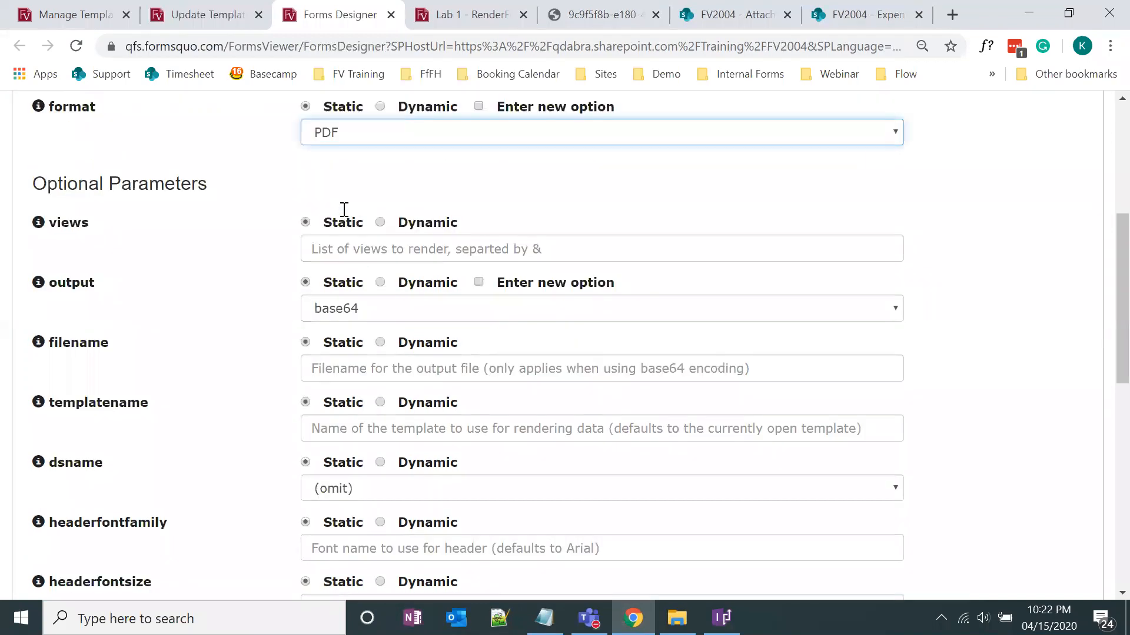
pyautogui.click(341, 219)
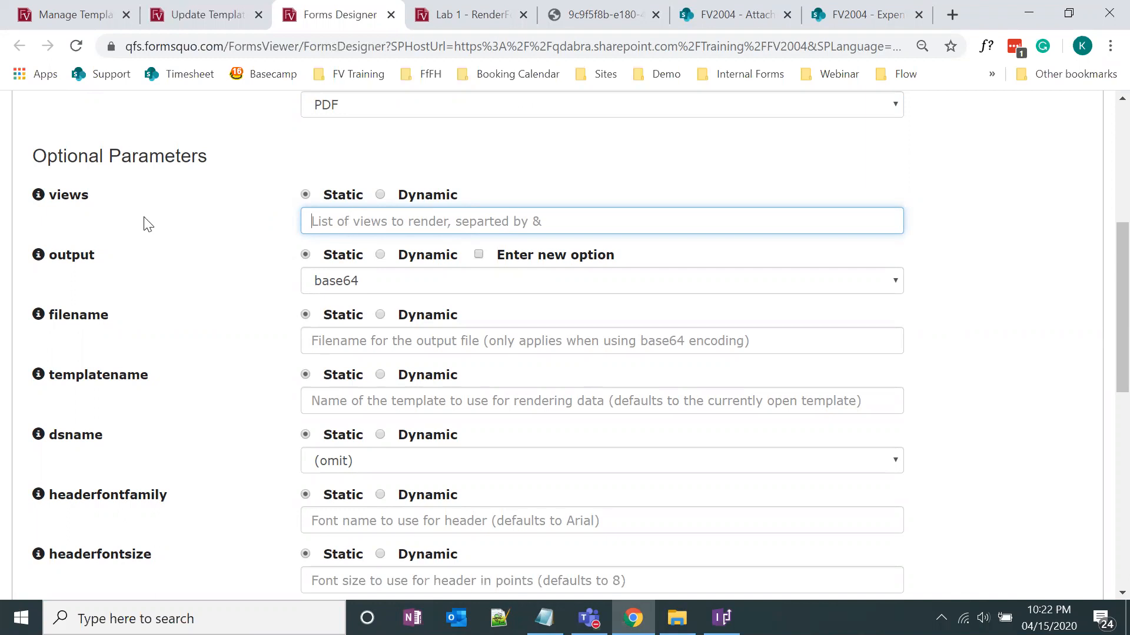
pyautogui.click(721, 618)
pyautogui.click(202, 32)
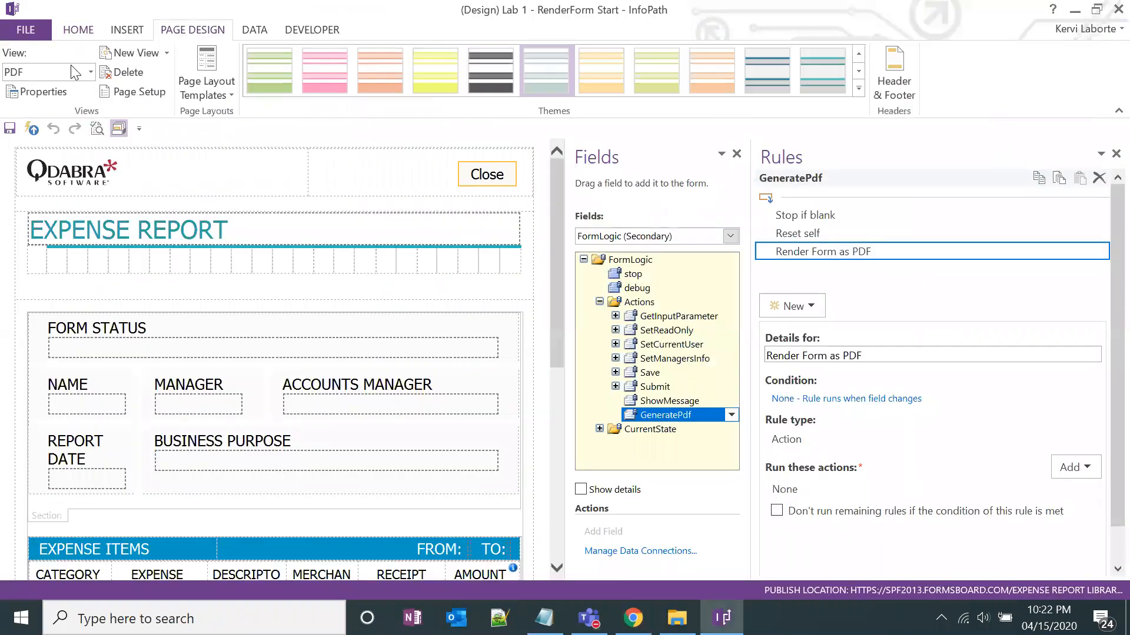
pyautogui.hotkey('alt', 'Tab')
pyautogui.write('PDF')
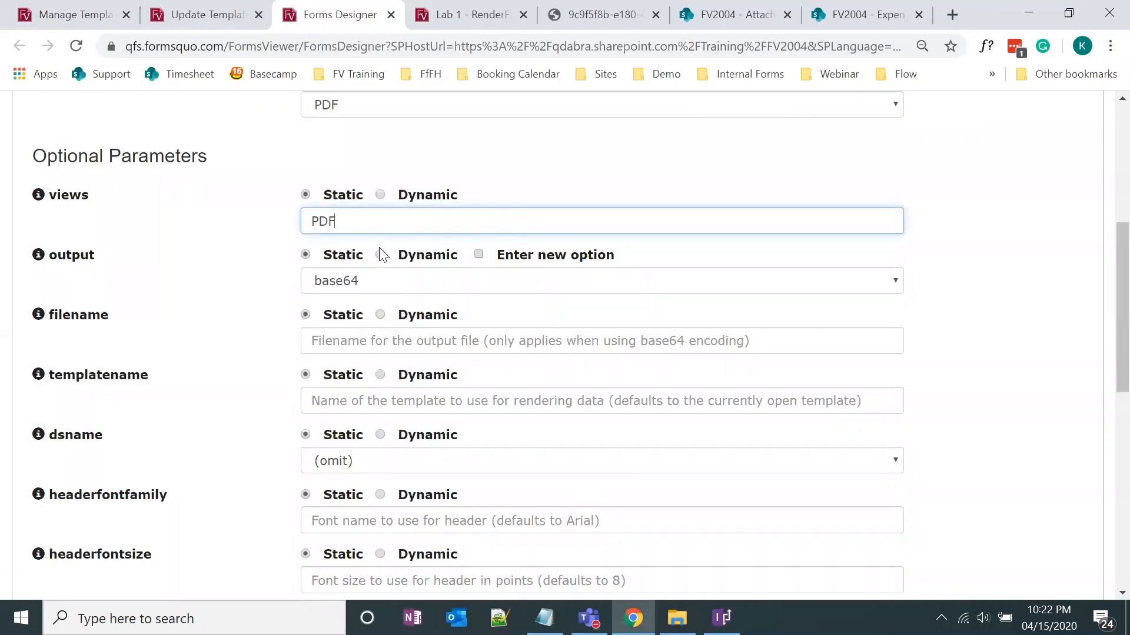
# Set the command's open option to Browser.
pyautogui.scroll(-1, 379, 252)
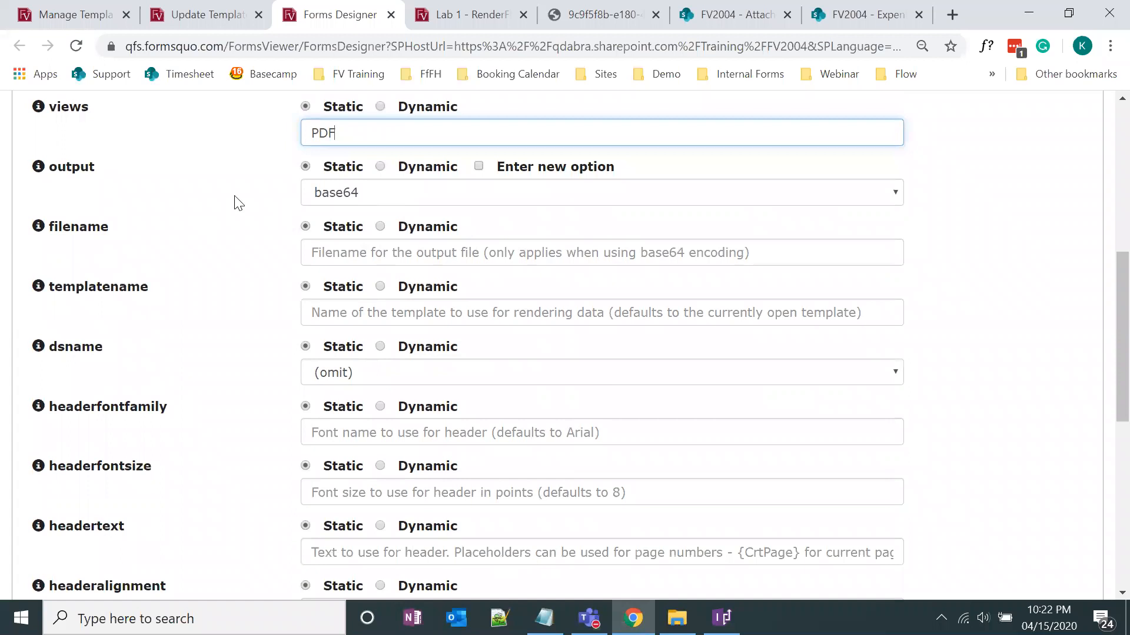
pyautogui.moveTo(141, 167)
pyautogui.scroll(-1, 358, 235)
pyautogui.scroll(-7, 358, 235)
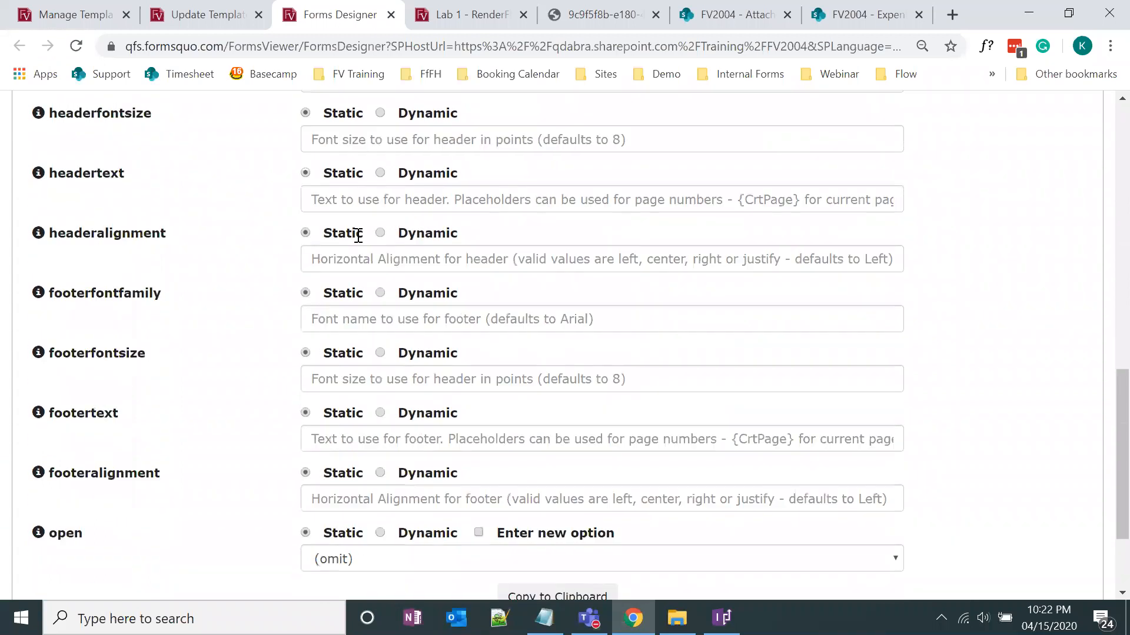
pyautogui.scroll(-1, 358, 235)
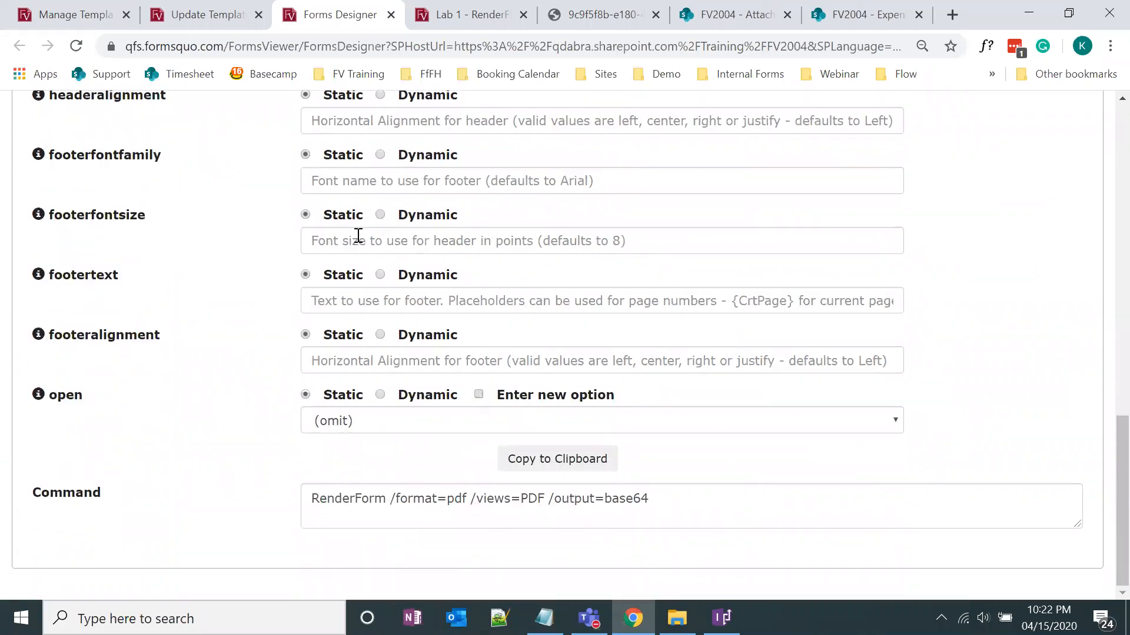
pyautogui.moveTo(44, 400)
pyautogui.click(325, 426)
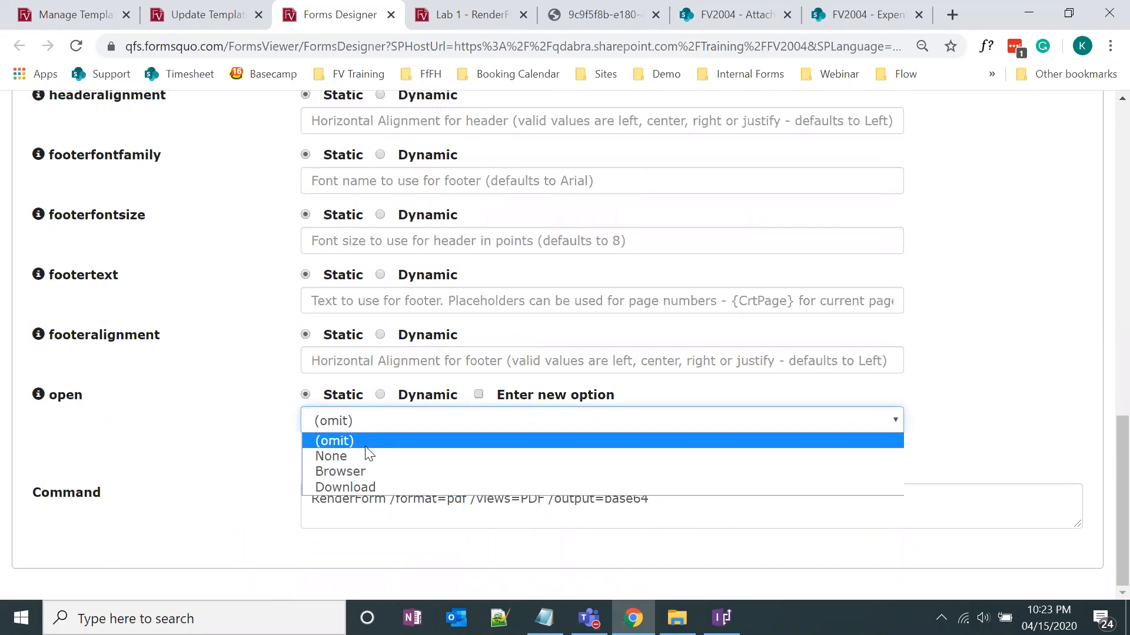
pyautogui.click(357, 511)
pyautogui.click(350, 423)
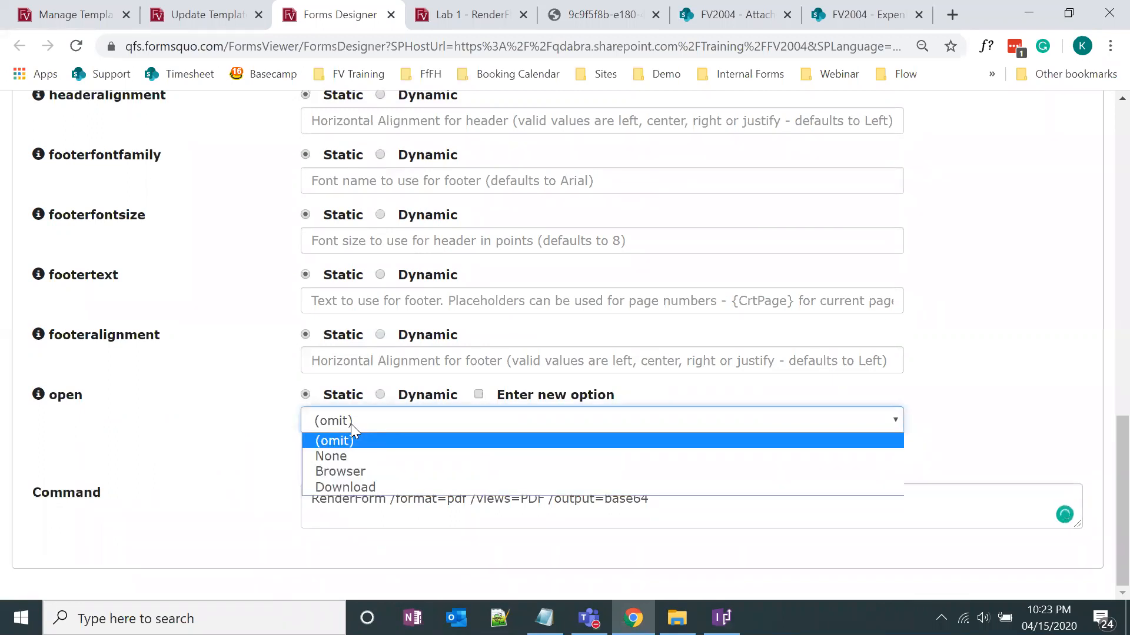
pyautogui.click(351, 473)
# Copy the generated 'RenderForm /format=pdf /views=PDF /output=base64 /open=browser' command.
pyautogui.click(346, 510)
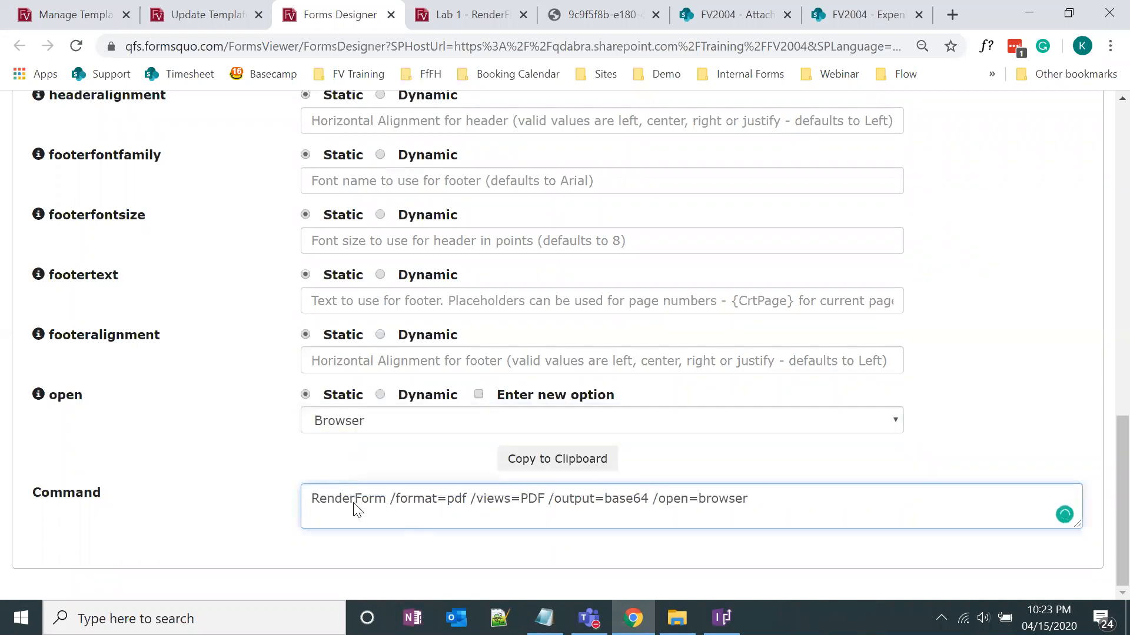
pyautogui.click(566, 464)
pyautogui.click(722, 618)
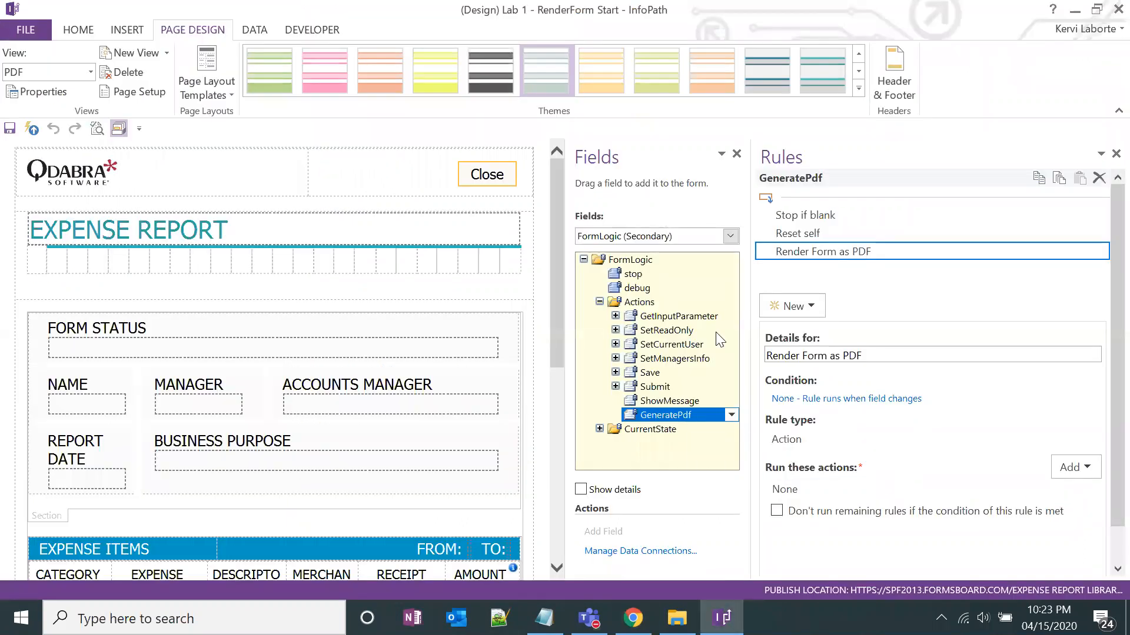
# Add a set-field action assigning the pasted RenderForm command to the Command field.
pyautogui.click(1082, 468)
pyautogui.click(983, 385)
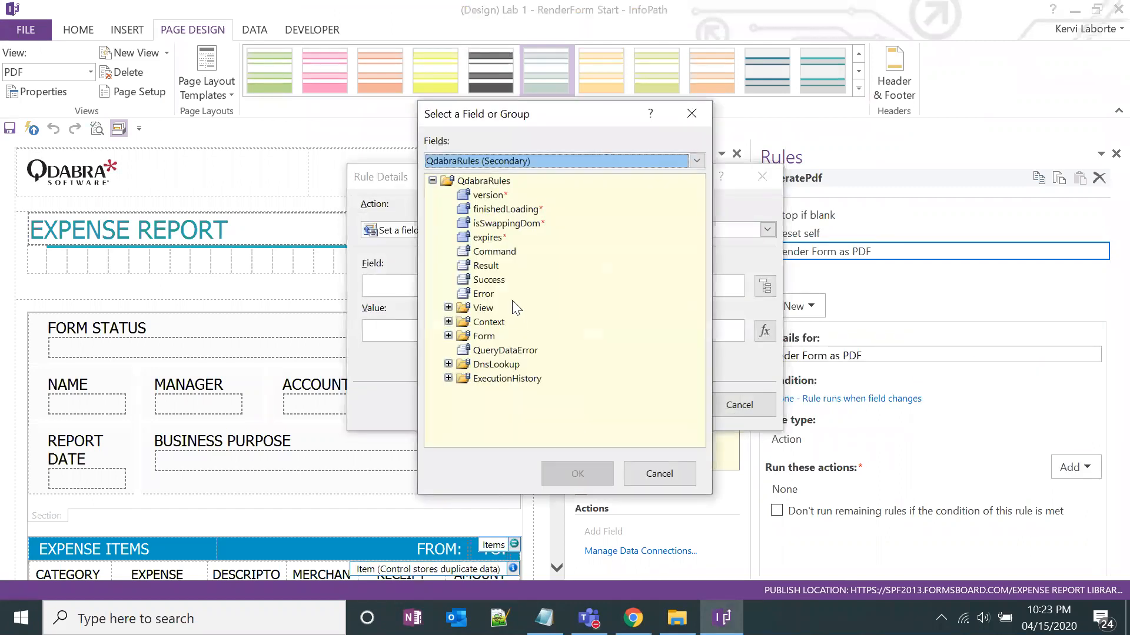
pyautogui.doubleClick(512, 251)
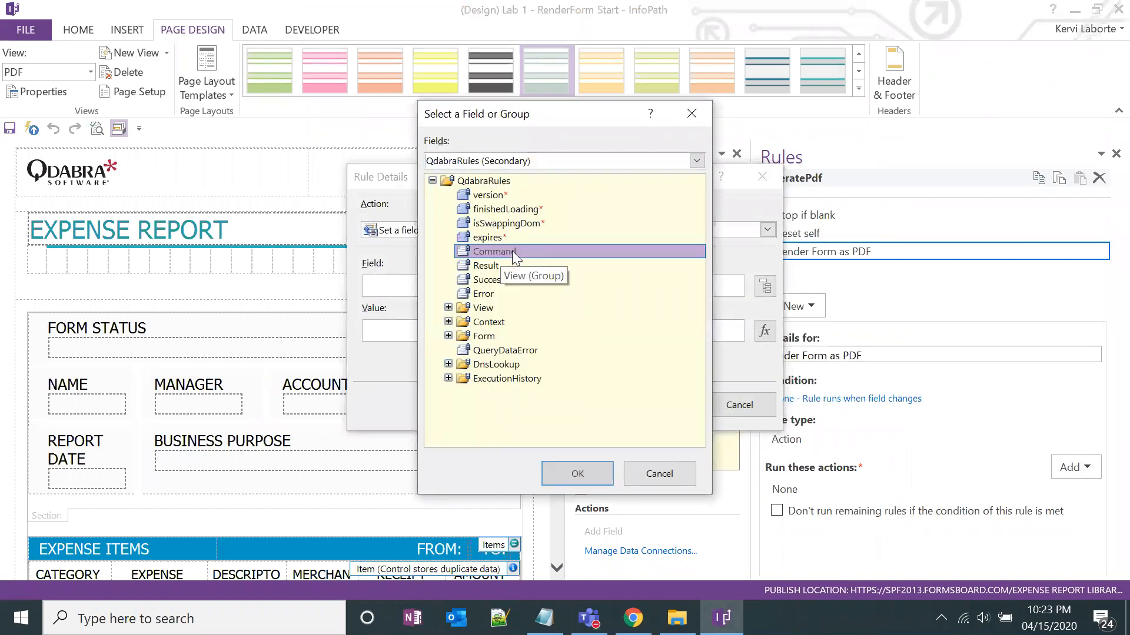
pyautogui.click(480, 327)
pyautogui.hotkey('ctrl', 'v')
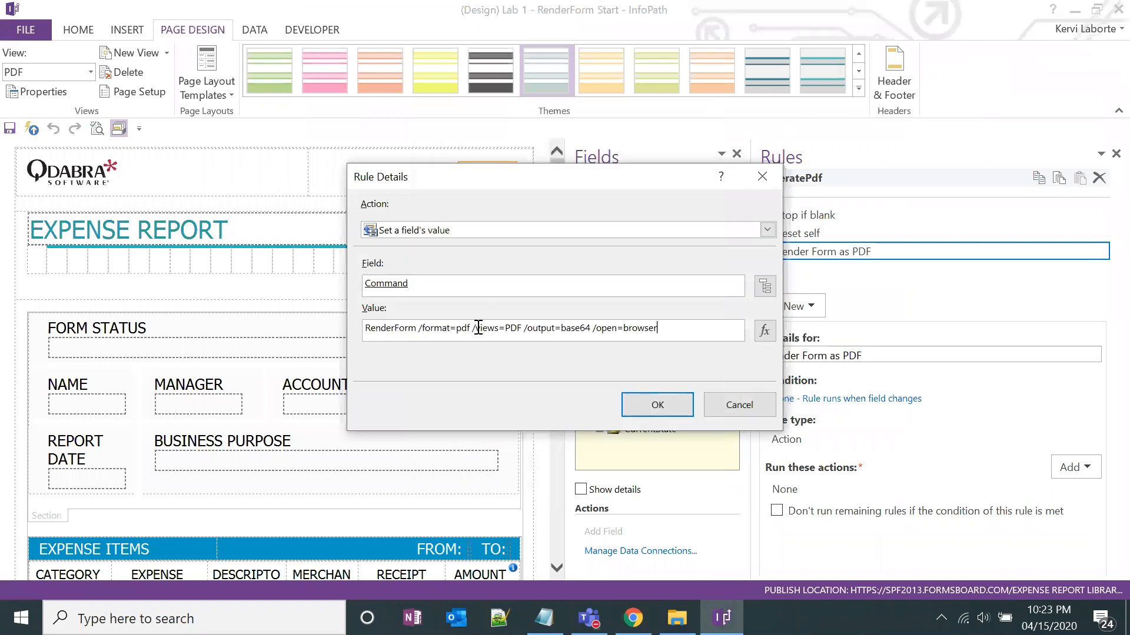
pyautogui.click(653, 412)
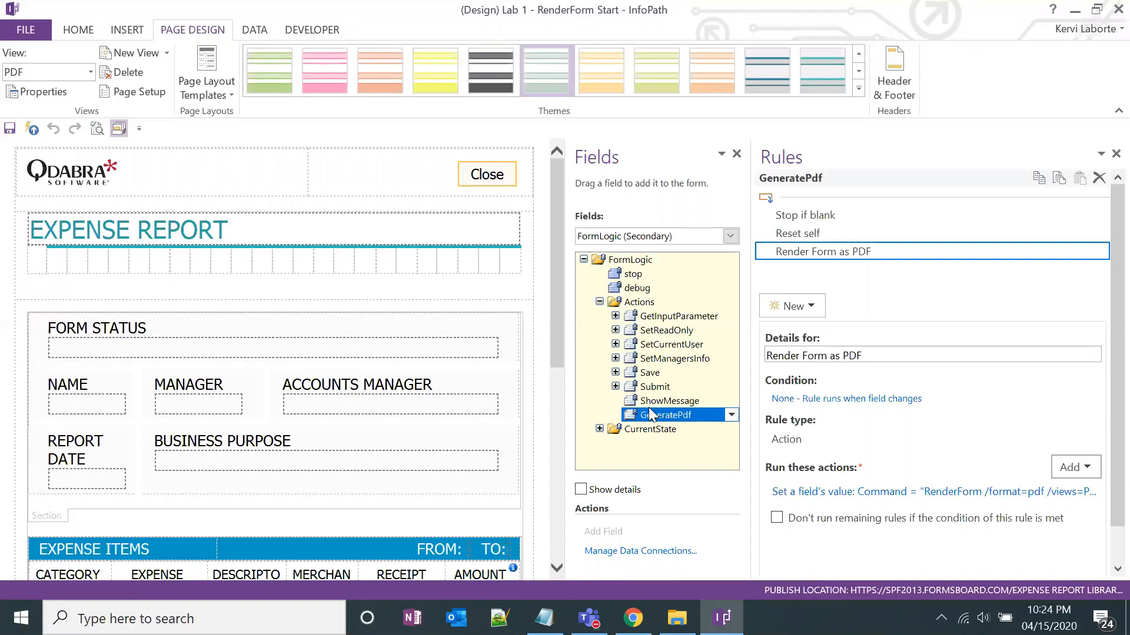
pyautogui.click(654, 236)
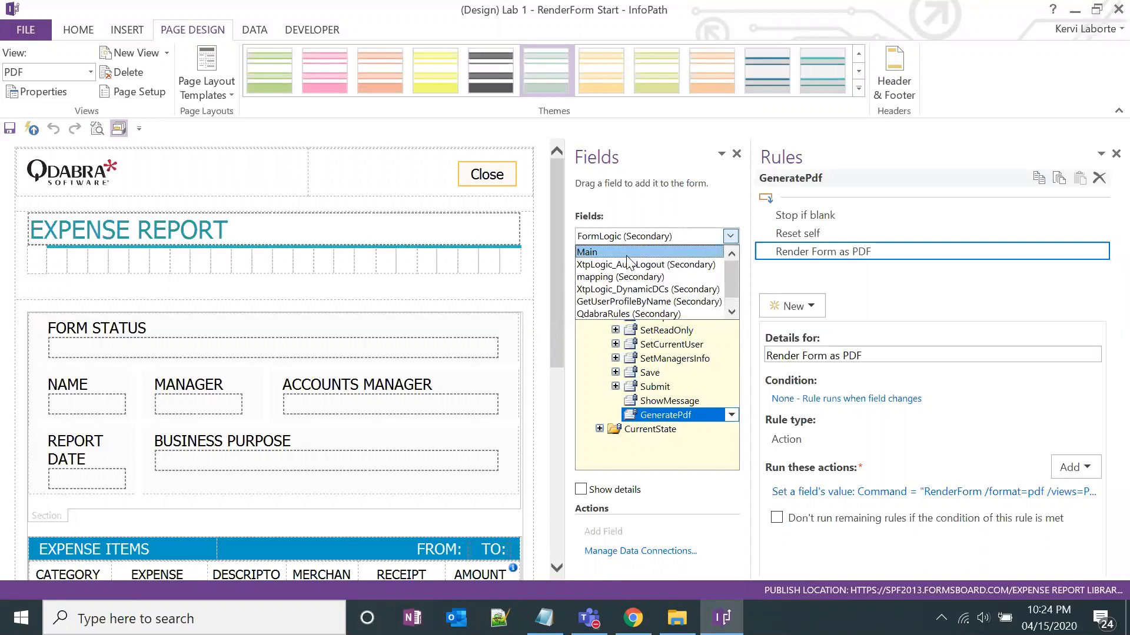
pyautogui.click(627, 252)
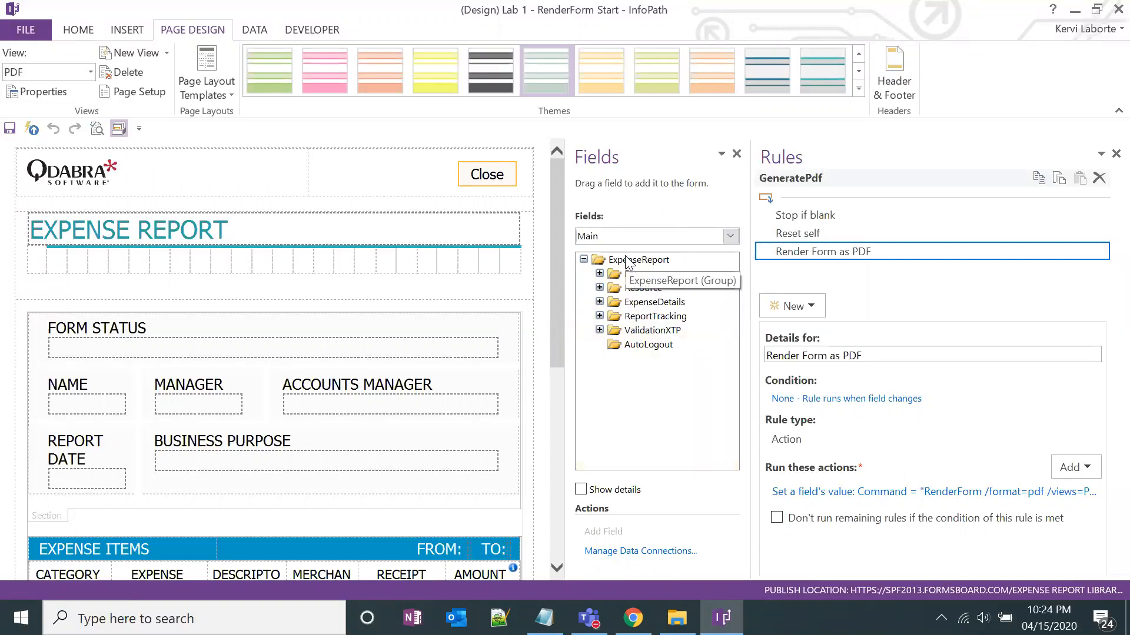
pyautogui.click(599, 274)
pyautogui.click(662, 344)
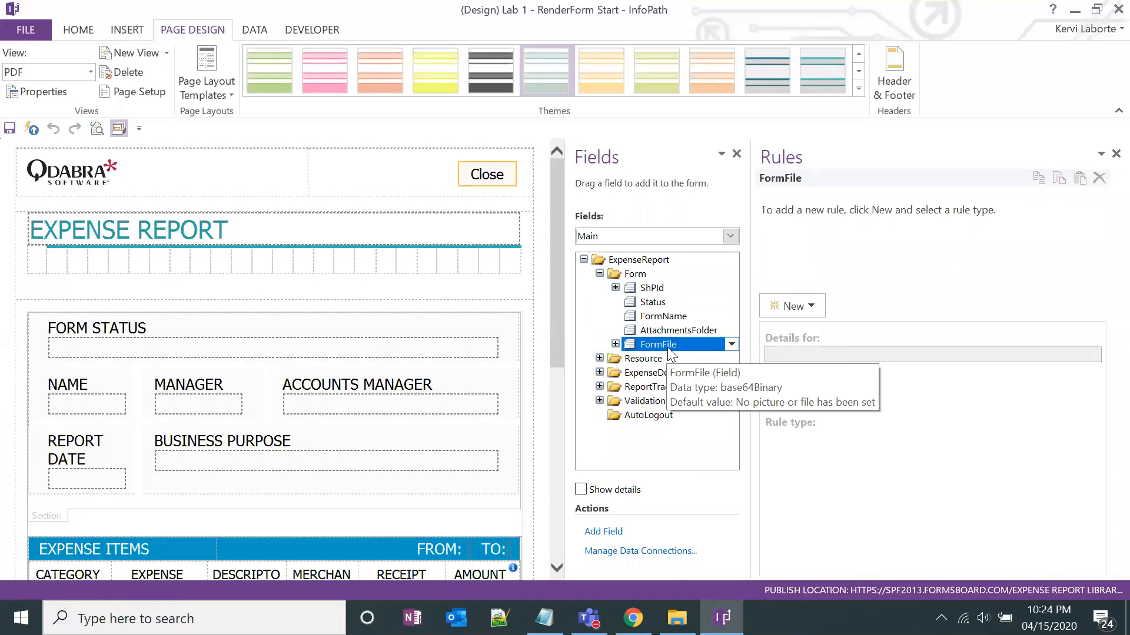
pyautogui.click(653, 237)
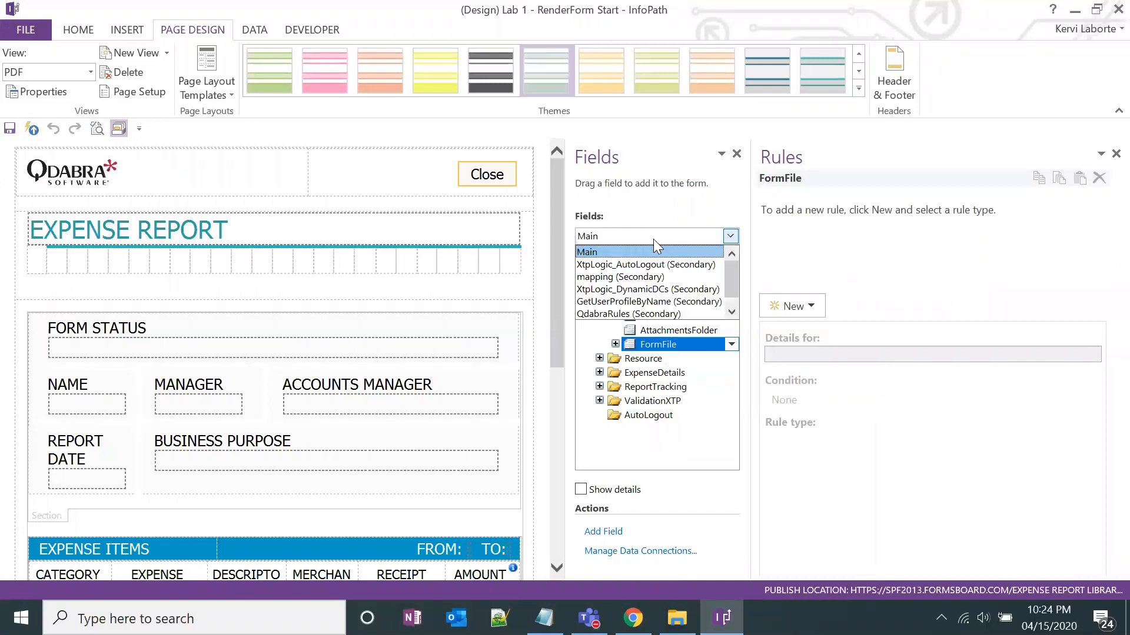
pyautogui.press('Down')
pyautogui.press('Down')
pyautogui.press('Down')
pyautogui.press('Down')
pyautogui.press('Down')
pyautogui.click(656, 302)
pyautogui.click(656, 303)
pyautogui.click(649, 238)
pyautogui.click(638, 315)
pyautogui.click(600, 303)
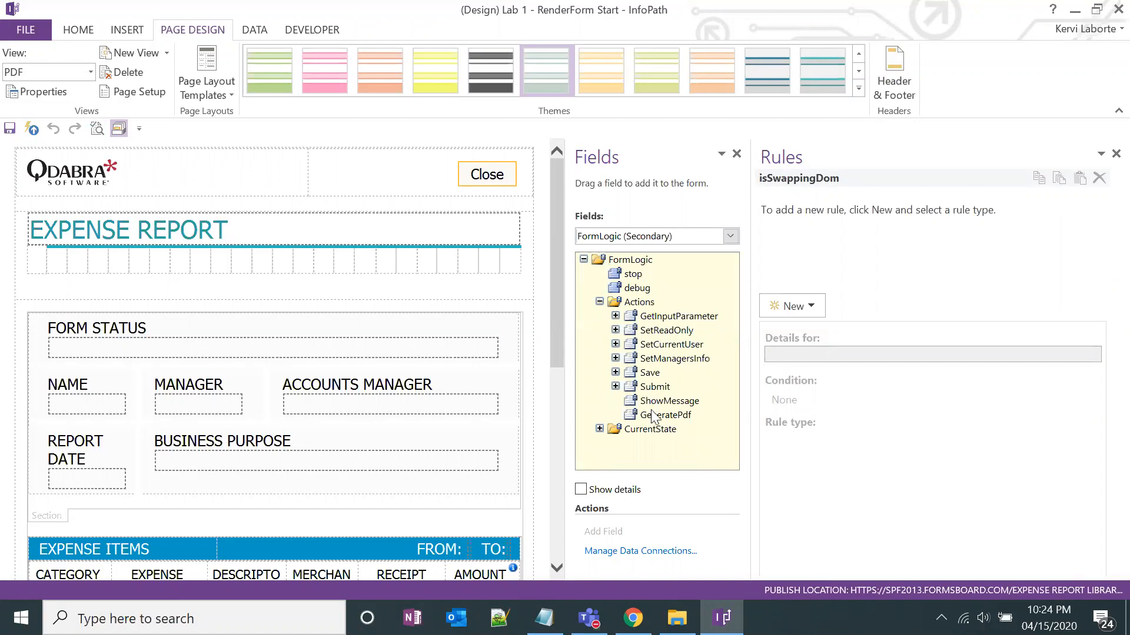
pyautogui.click(653, 414)
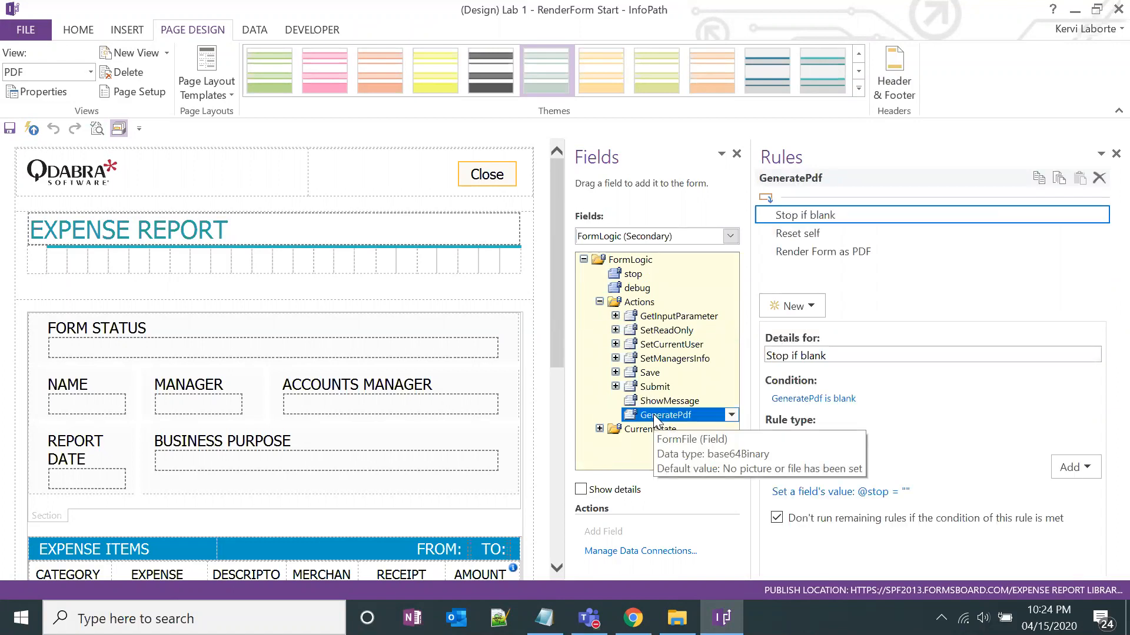
pyautogui.click(827, 255)
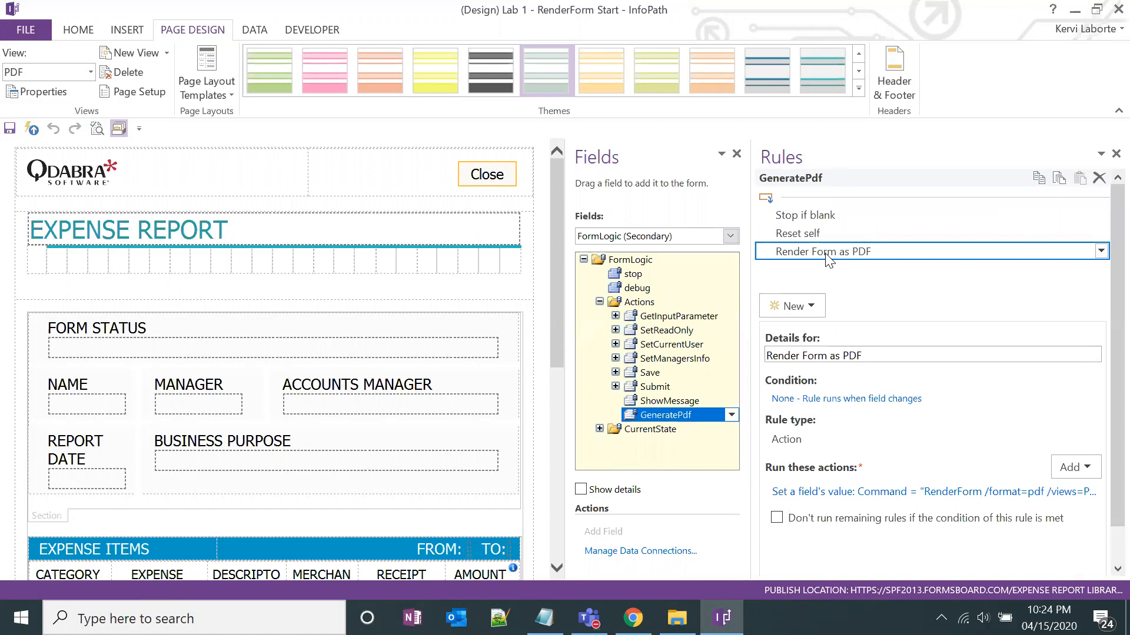
pyautogui.click(816, 307)
# Add a new GeneratePdf action rule named 'Save PDF to FormFile Field'.
pyautogui.click(820, 365)
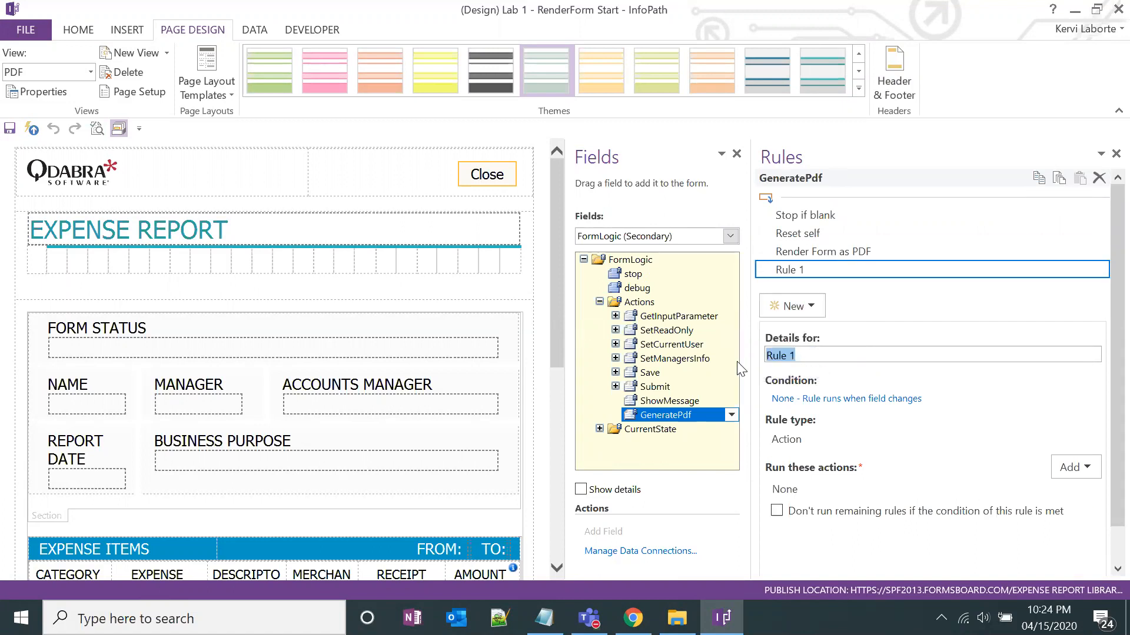
pyautogui.press('BackSpace')
pyautogui.write('Save PDF')
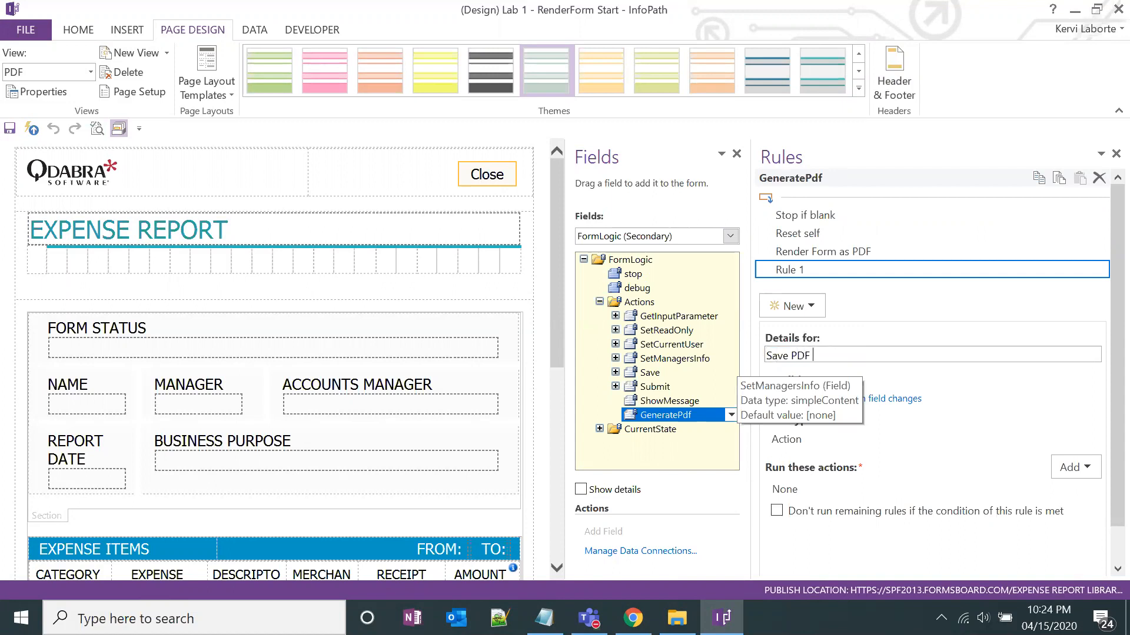
pyautogui.write(' to FormFile Field')
pyautogui.click(1092, 469)
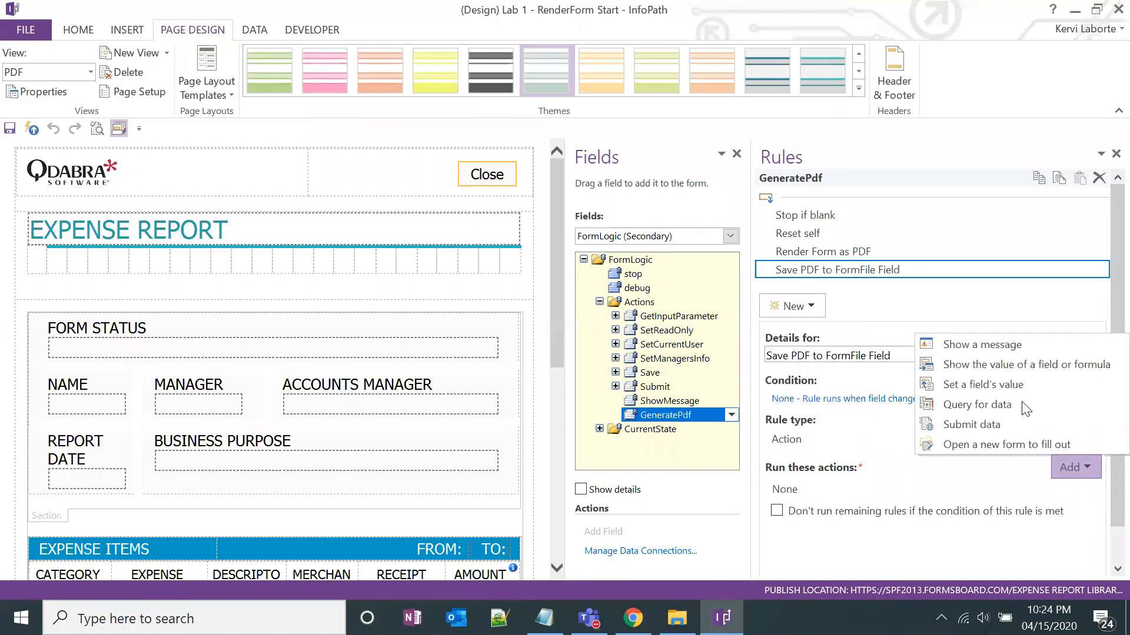
# Add a set-field action targeting FormFile from the Main data source.
pyautogui.click(1005, 388)
pyautogui.click(765, 287)
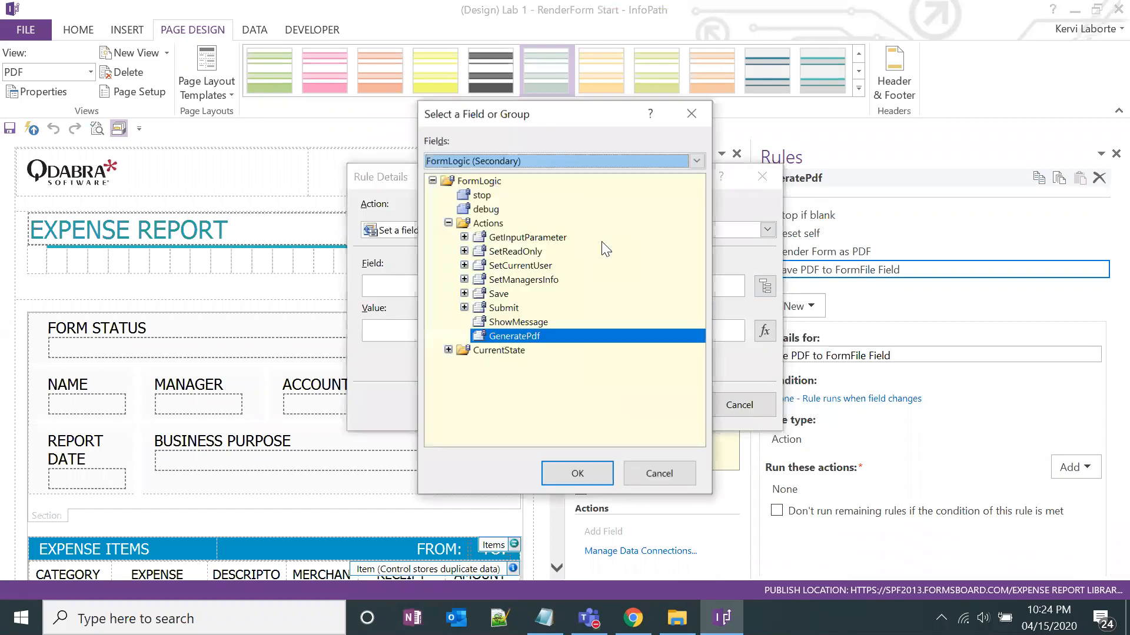
pyautogui.click(506, 161)
pyautogui.click(490, 175)
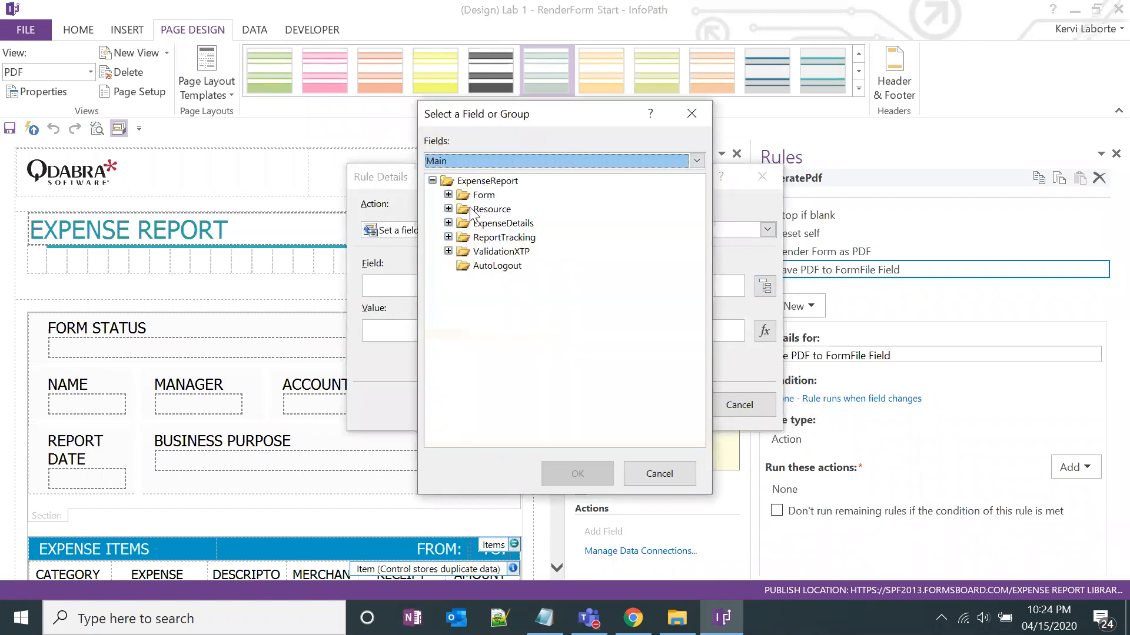
pyautogui.click(448, 195)
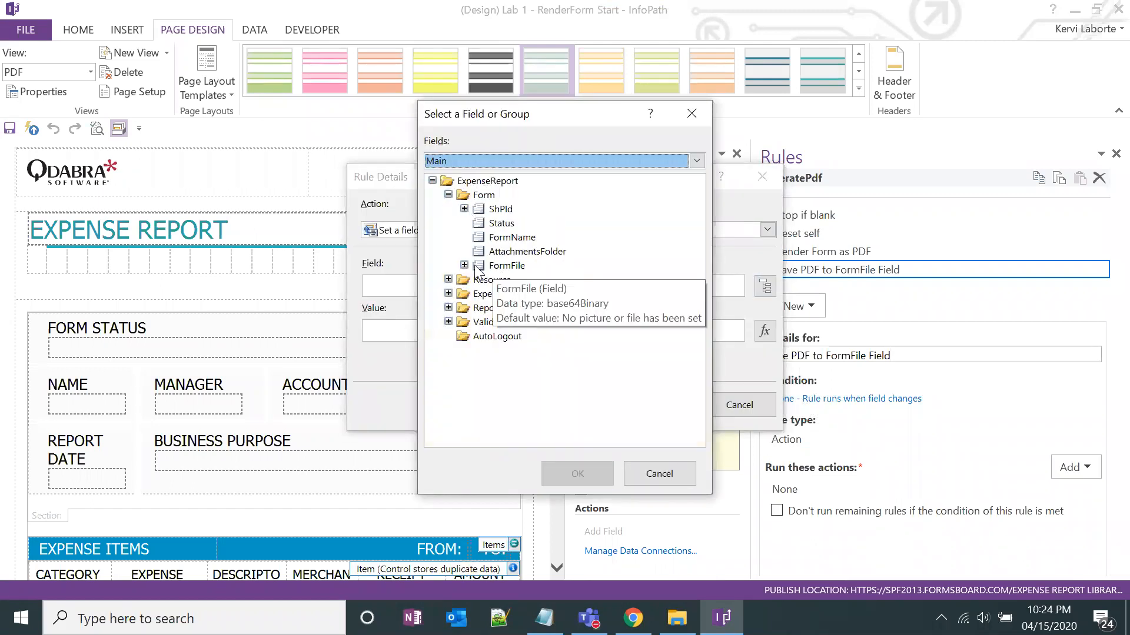
pyautogui.doubleClick(507, 266)
# Set the action's value to the QdabraRules Result field and confirm it.
pyautogui.click(764, 331)
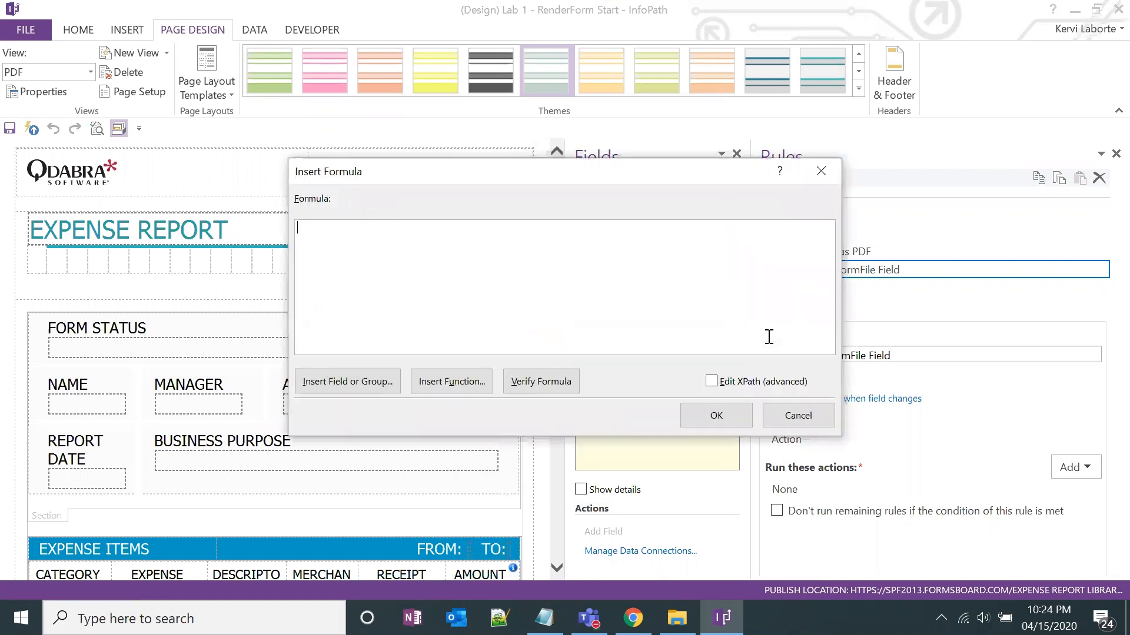
pyautogui.click(370, 383)
pyautogui.scroll(-1, 467, 159)
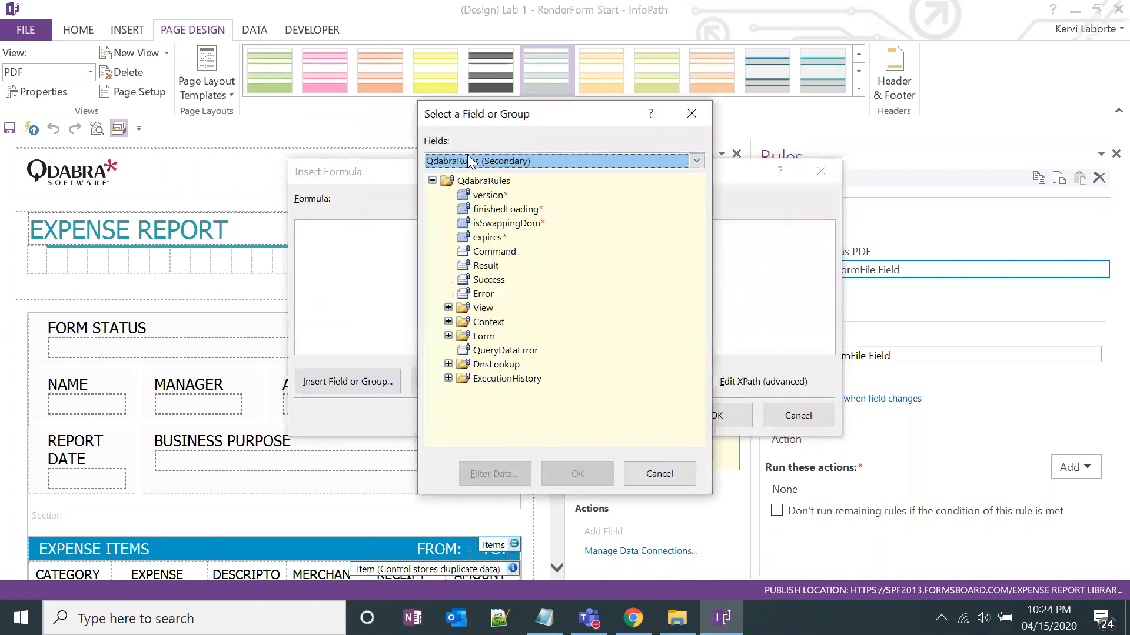
pyautogui.click(487, 267)
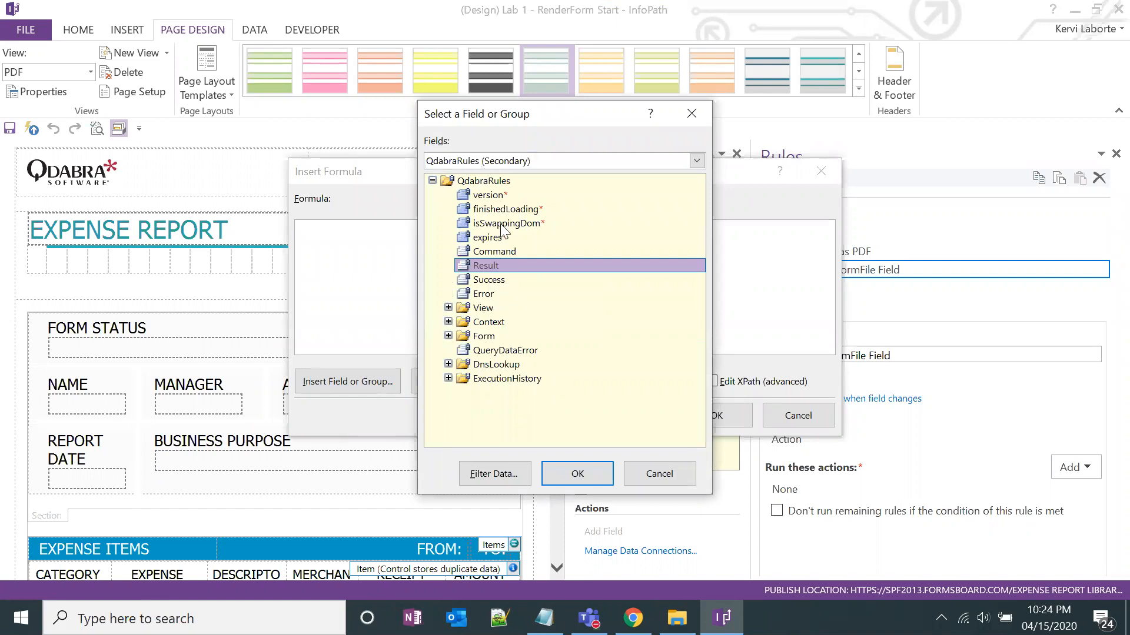
pyautogui.doubleClick(495, 266)
pyautogui.click(733, 415)
pyautogui.click(655, 406)
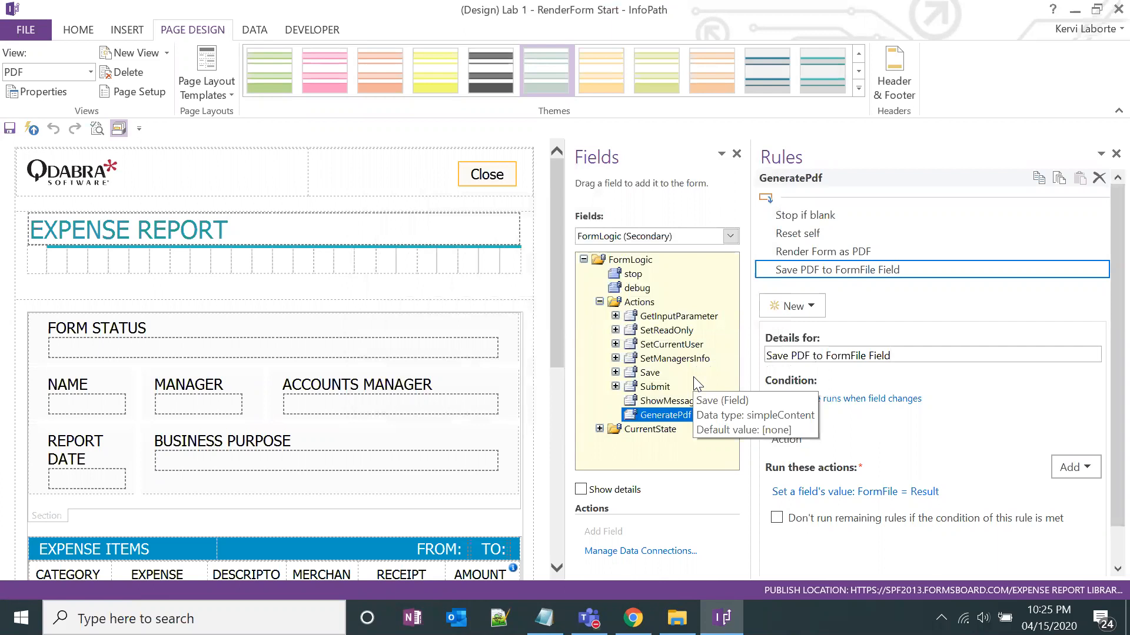
# Show the Submit field's rules, reviewing Set Form Name and the library submission rule.
pyautogui.click(658, 238)
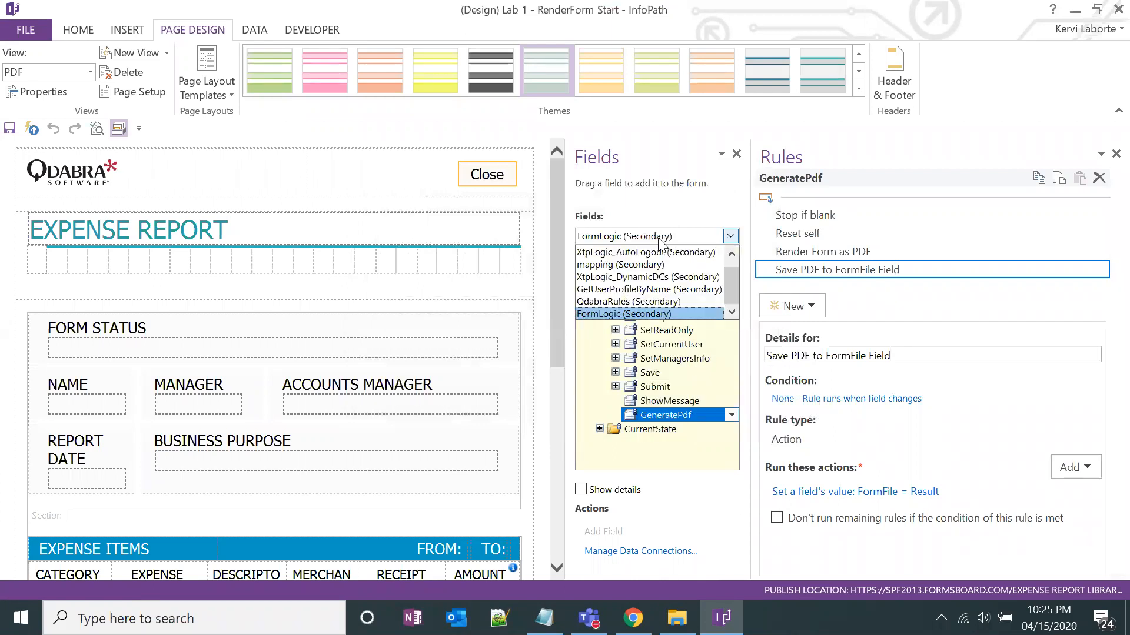
pyautogui.click(663, 377)
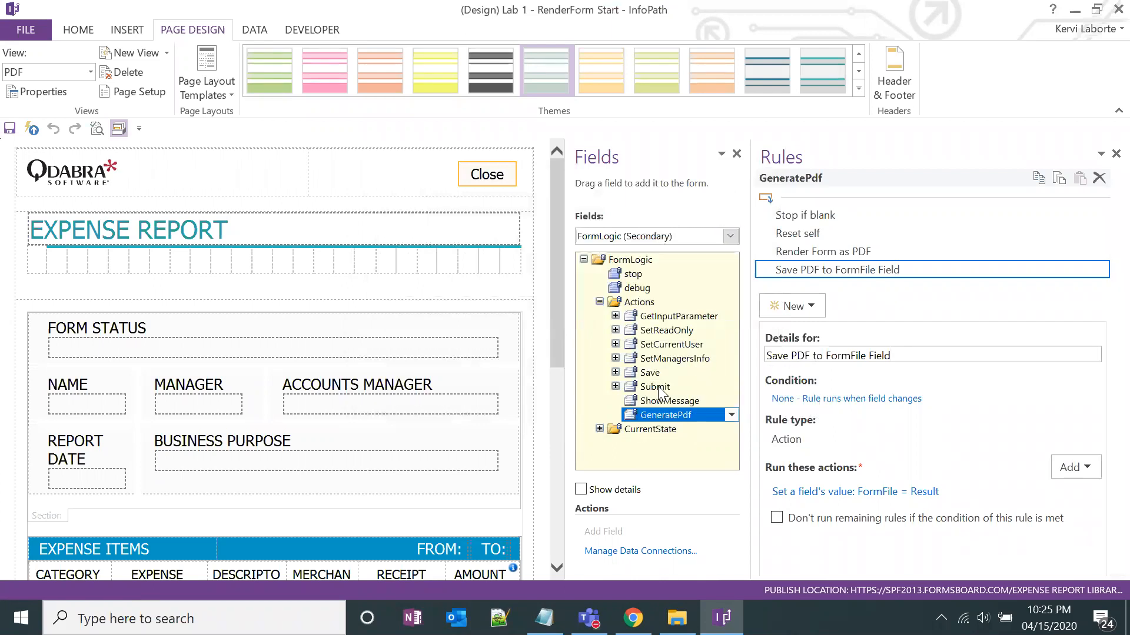
pyautogui.click(662, 388)
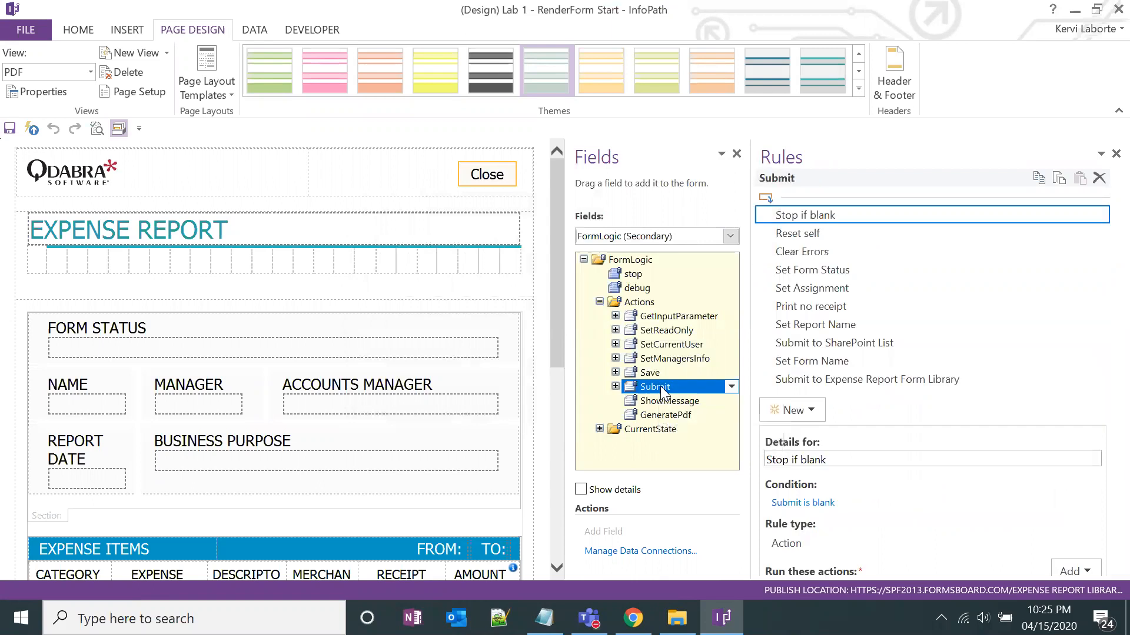
pyautogui.click(876, 380)
pyautogui.click(855, 363)
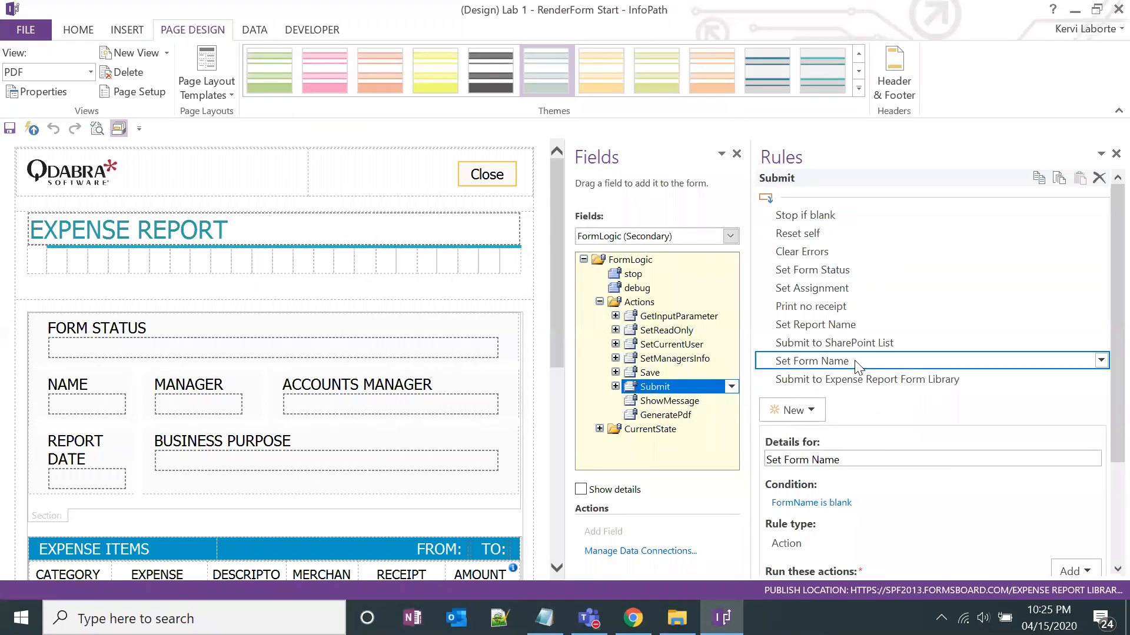
pyautogui.scroll(-3, 848, 323)
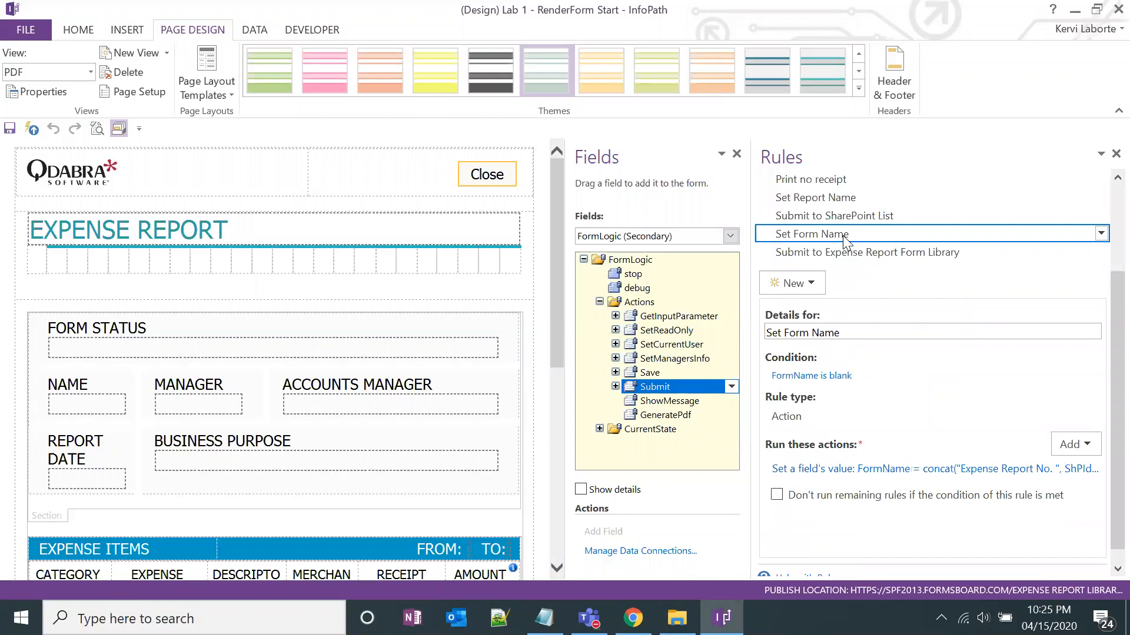
pyautogui.scroll(1, 842, 276)
# Add a new action rule after Set Form Name named 'Generate PDF'.
pyautogui.click(819, 325)
pyautogui.click(871, 294)
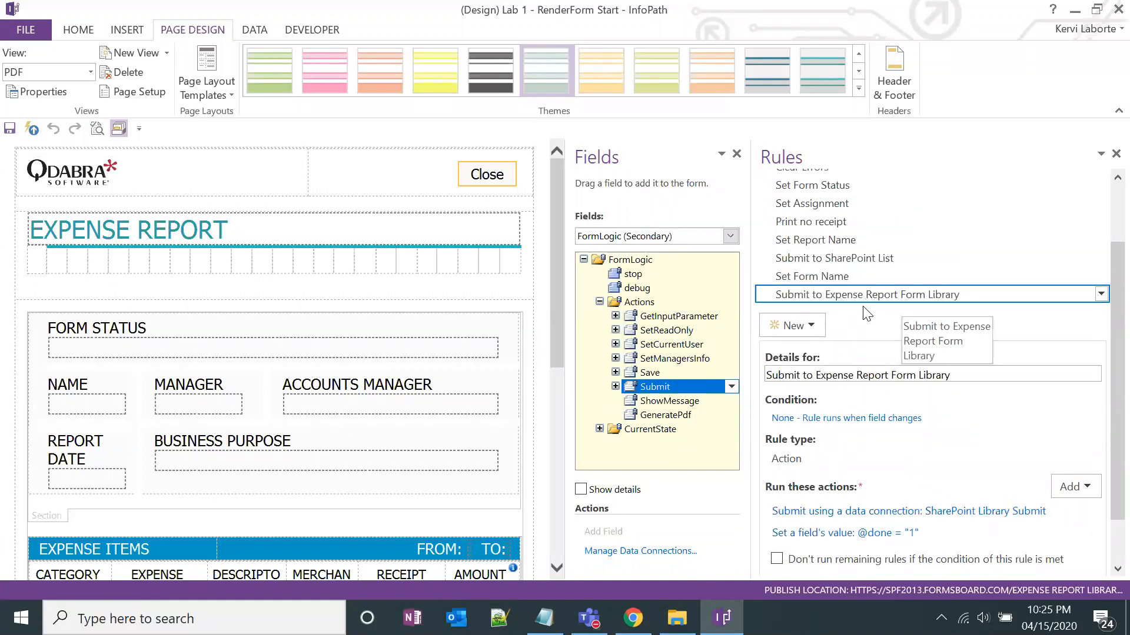
pyautogui.click(825, 273)
pyautogui.click(812, 321)
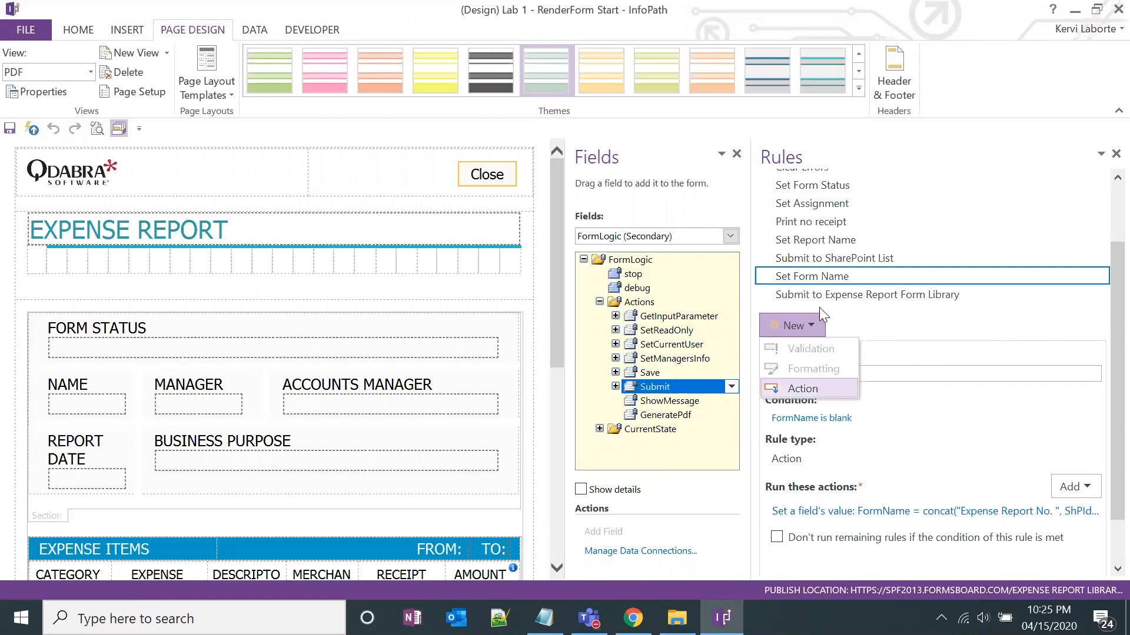
pyautogui.click(818, 388)
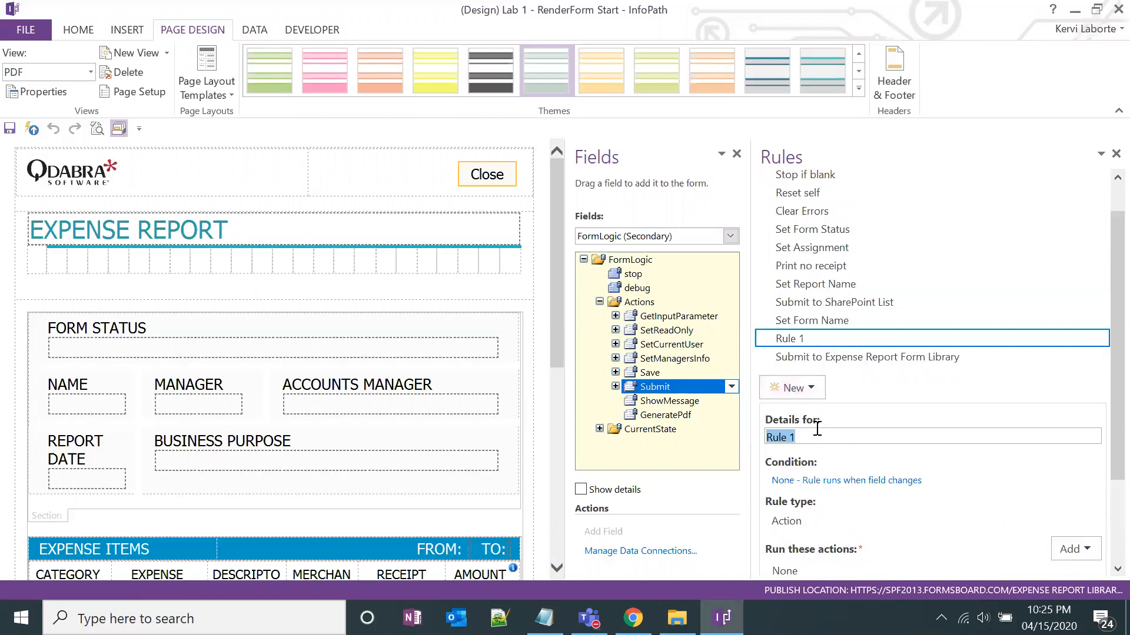
pyautogui.press('BackSpace')
pyautogui.write('Genereate')
pyautogui.press('BackSpace')
pyautogui.press('BackSpace')
pyautogui.press('BackSpace')
pyautogui.press('BackSpace')
pyautogui.press('BackSpace')
pyautogui.press('BackSpace')
pyautogui.press('BackSpace')
pyautogui.press('BackSpace')
pyautogui.press('BackSpace')
pyautogui.press('BackSpace')
pyautogui.press('BackSpace')
pyautogui.write('Generate PDF')
pyautogui.scroll(-2, 894, 404)
pyautogui.click(882, 239)
# Give Generate PDF an action setting the GeneratePdf field to "go".
pyautogui.click(877, 255)
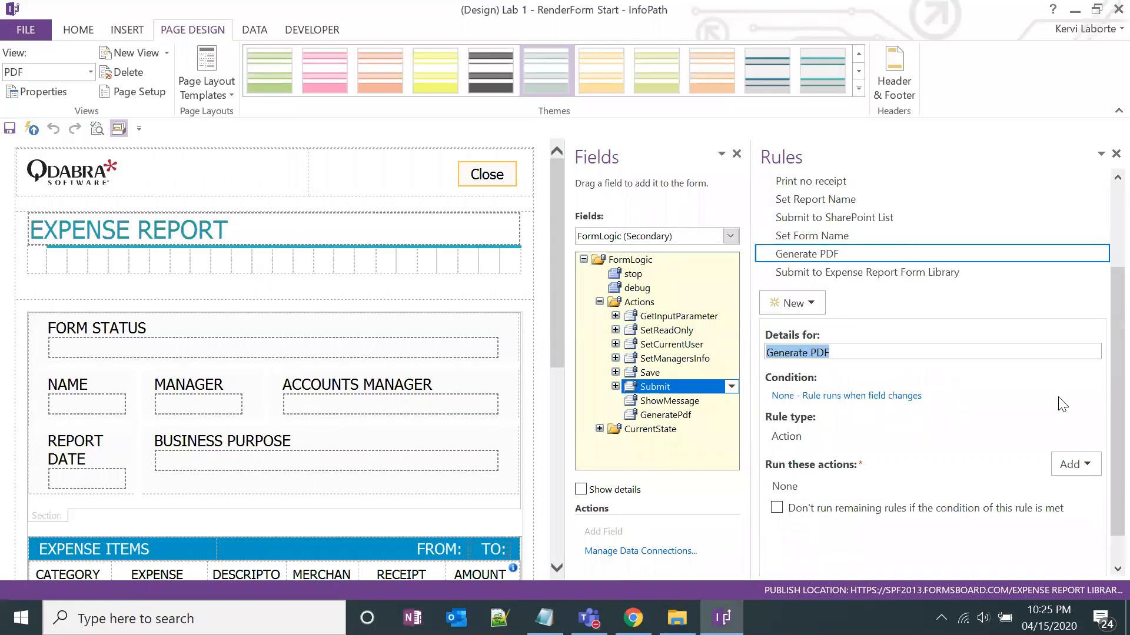
pyautogui.click(1075, 466)
pyautogui.click(998, 527)
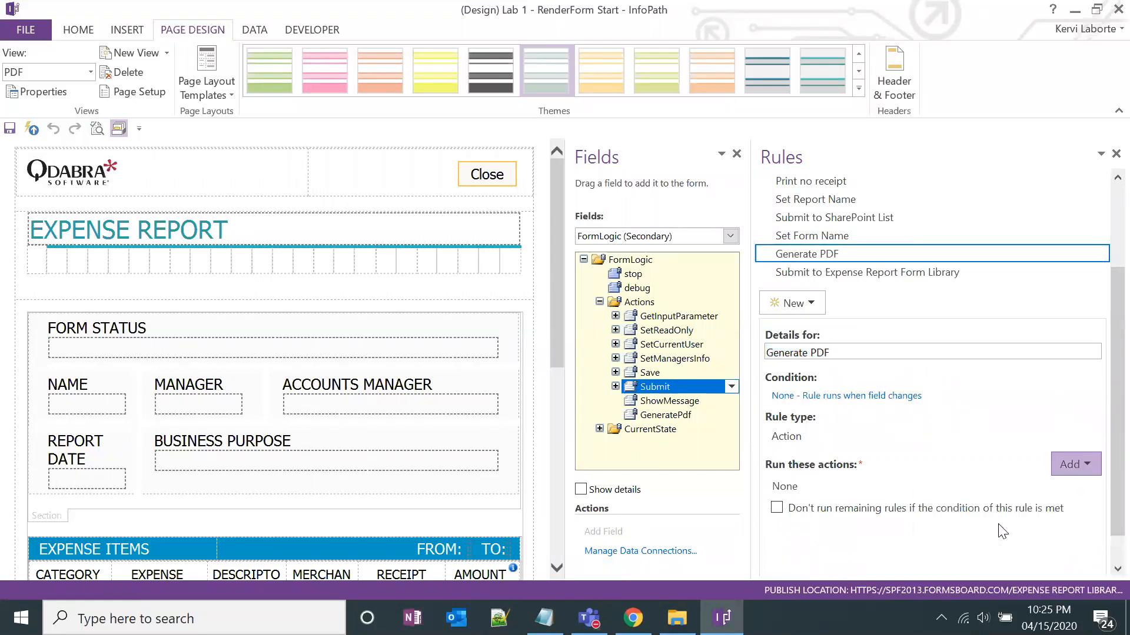
pyautogui.click(765, 286)
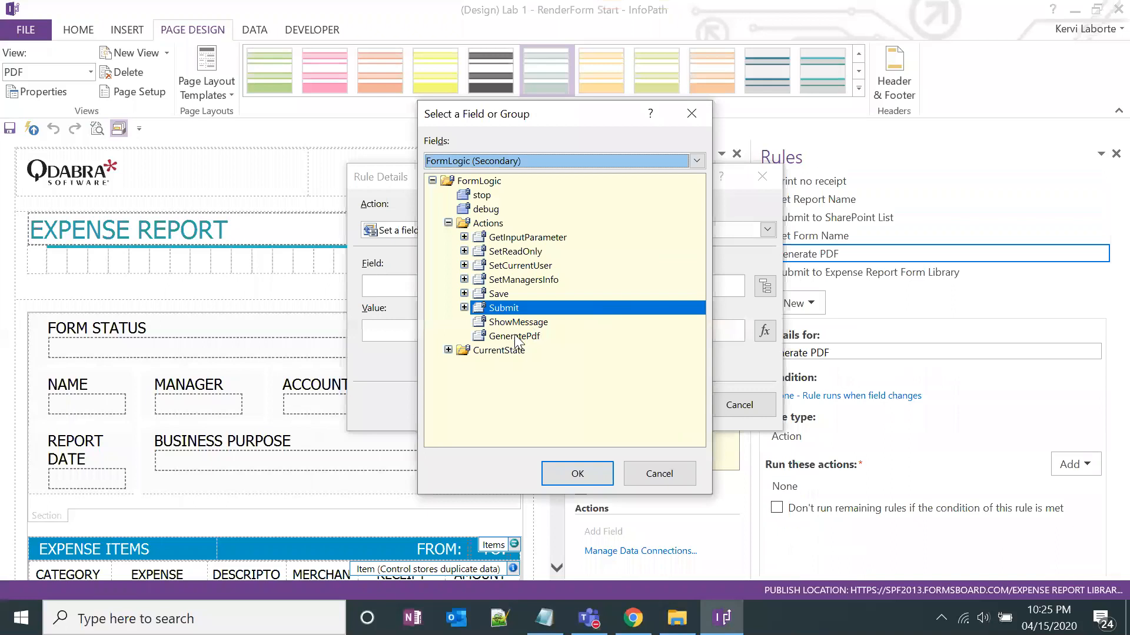
pyautogui.click(528, 337)
pyautogui.doubleClick(536, 337)
pyautogui.click(518, 332)
pyautogui.write('go')
pyautogui.press('Return')
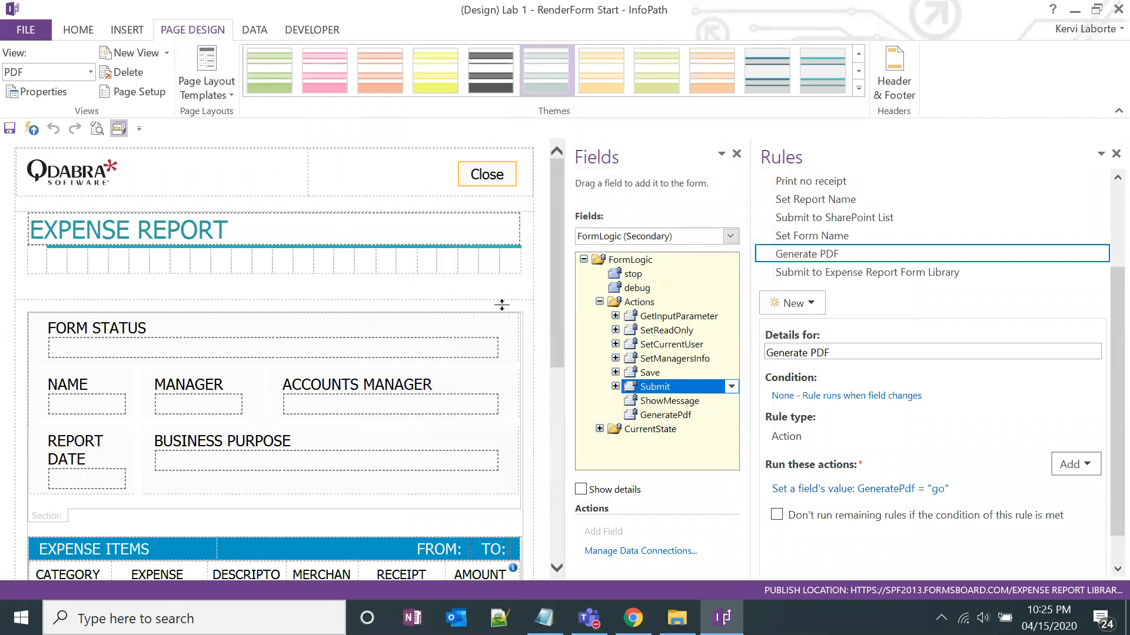
# Read GeneratePdf's full Render Form as PDF command in a widened Rules pane, then return to Forms Designer.
pyautogui.scroll(2, 783, 303)
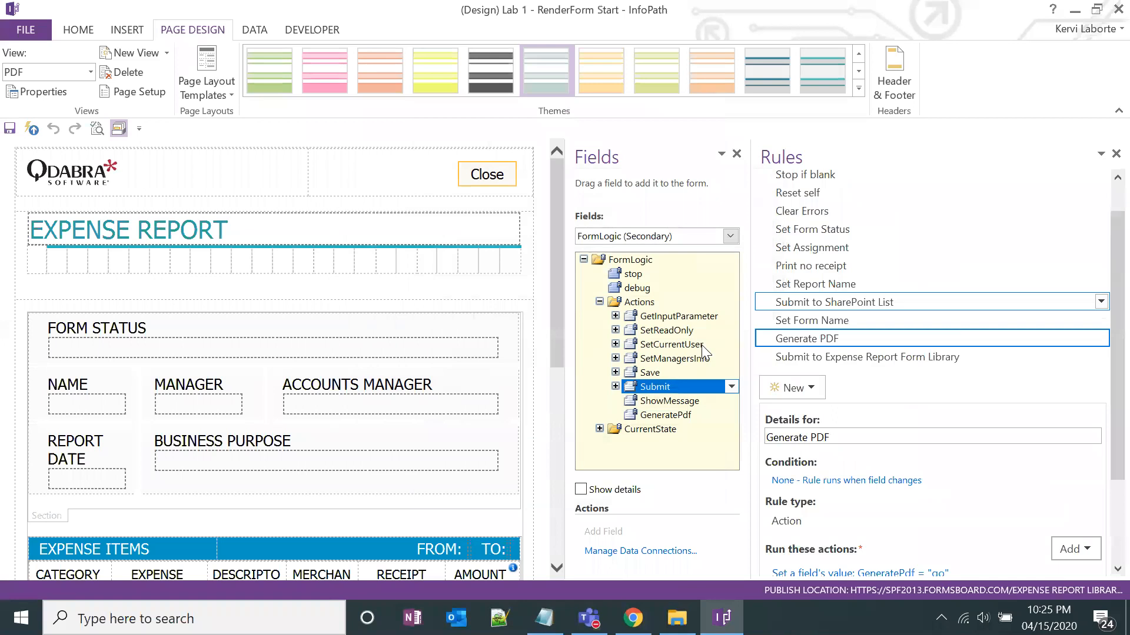
pyautogui.click(668, 415)
pyautogui.click(829, 216)
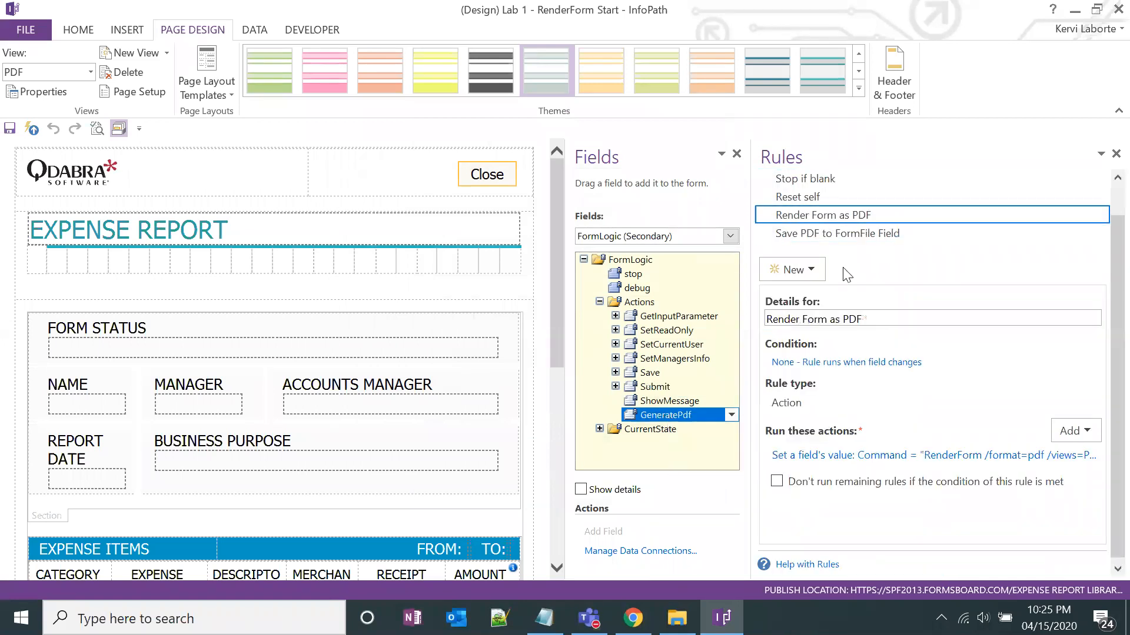
pyautogui.moveTo(750, 298); pyautogui.dragTo(623, 299)
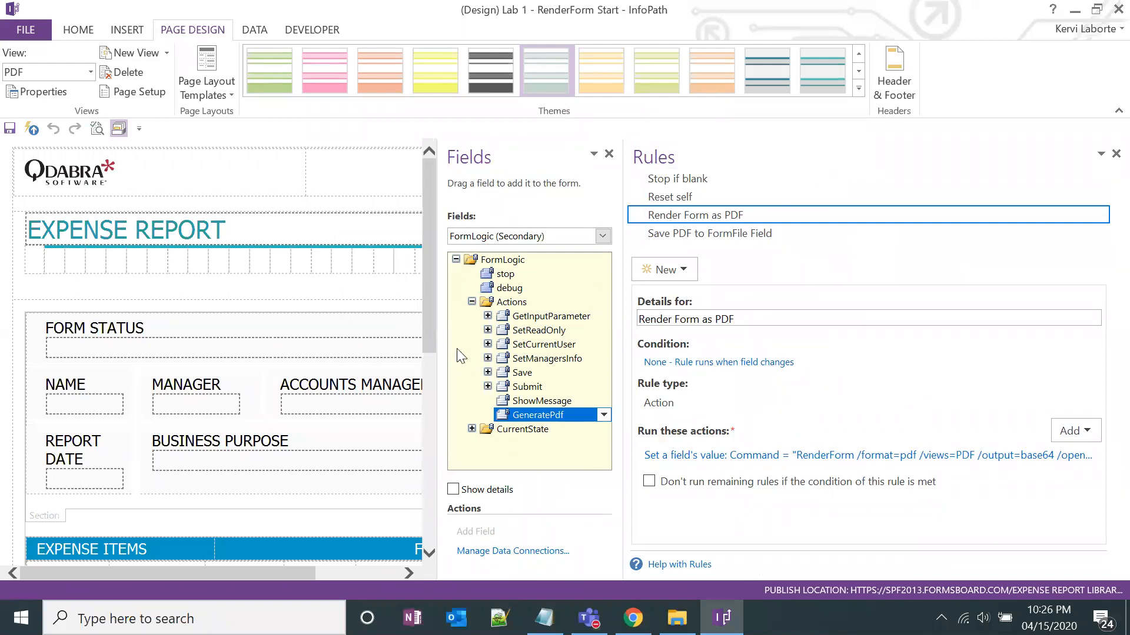
pyautogui.hotkey('alt', 'Tab')
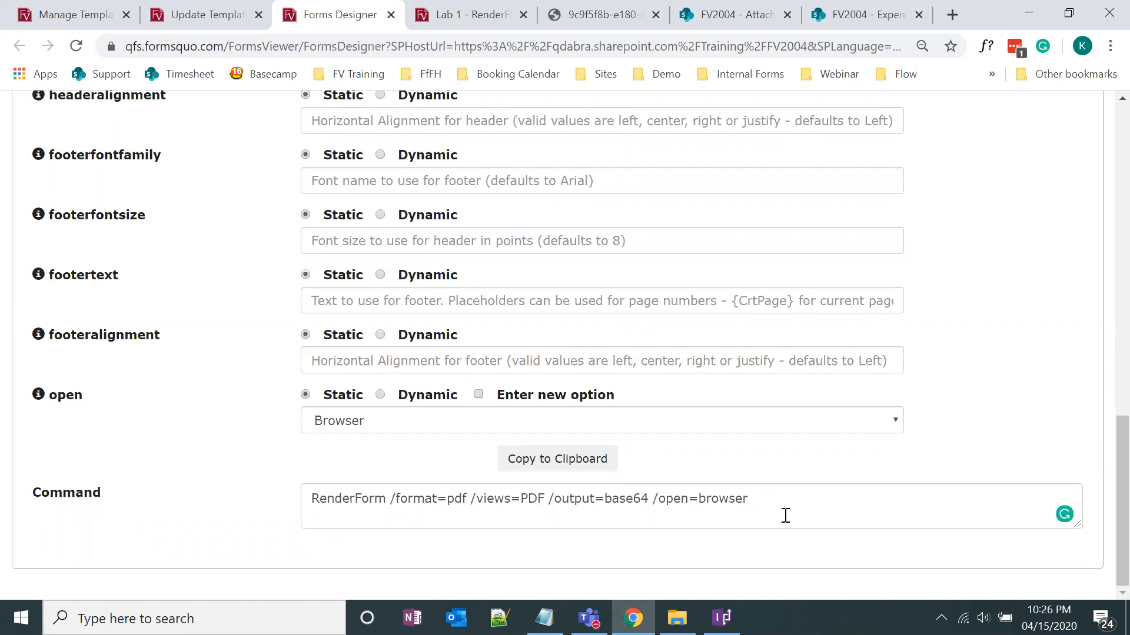
# Change the RenderForm open option from Browser to Download.
pyautogui.click(408, 422)
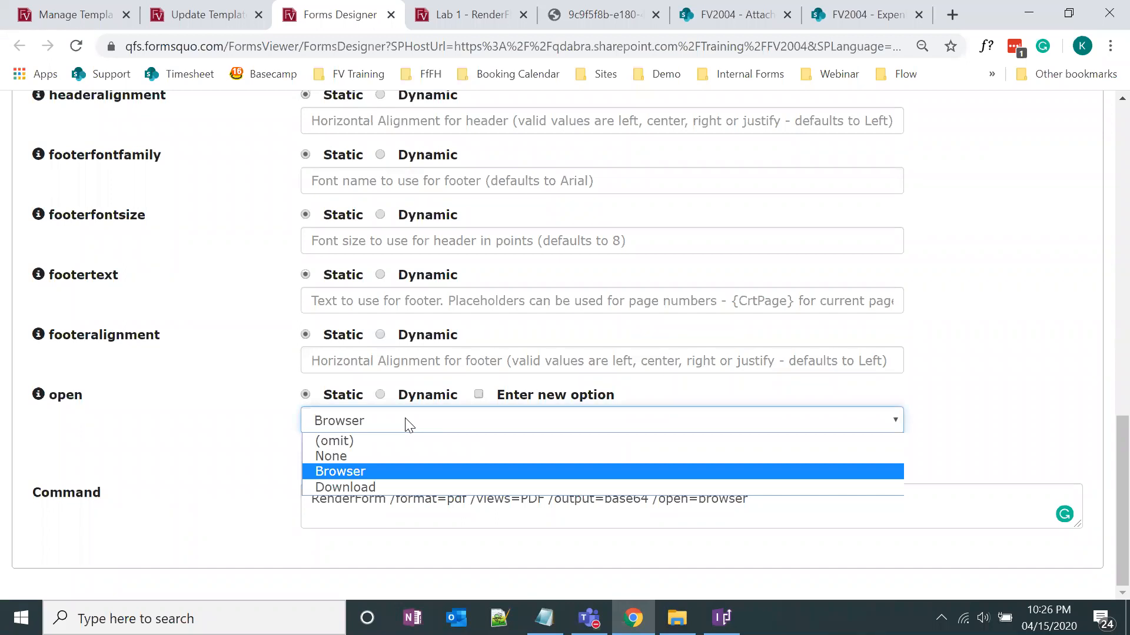
pyautogui.click(367, 487)
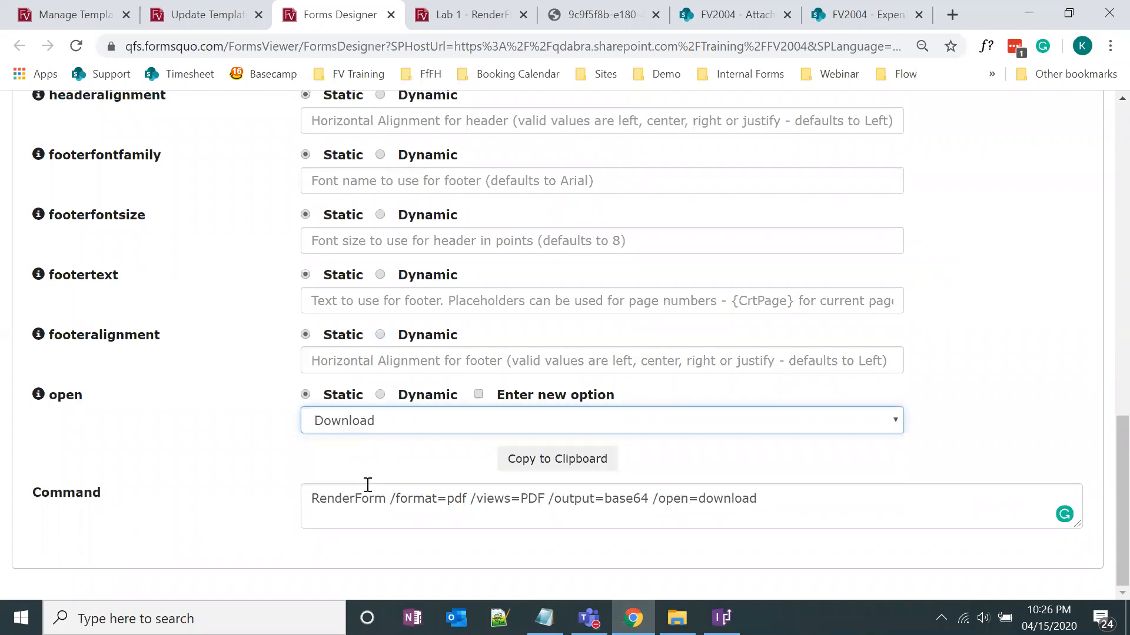
pyautogui.click(375, 503)
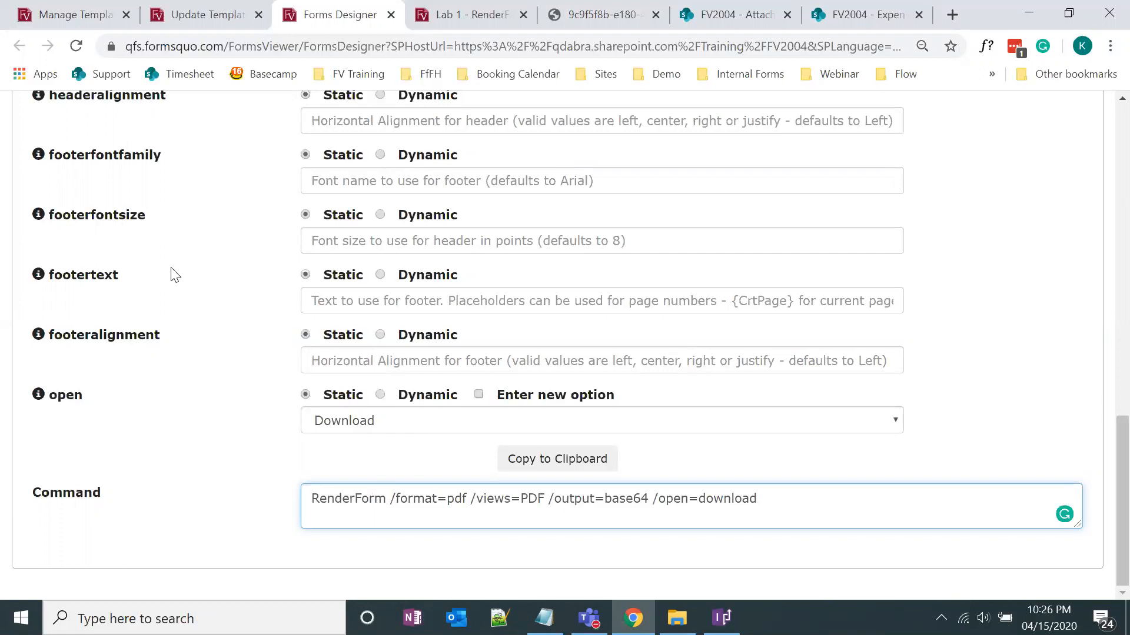
# Go through the footer font family, font size and footer text entries, then check the Command box.
pyautogui.scroll(1, 175, 275)
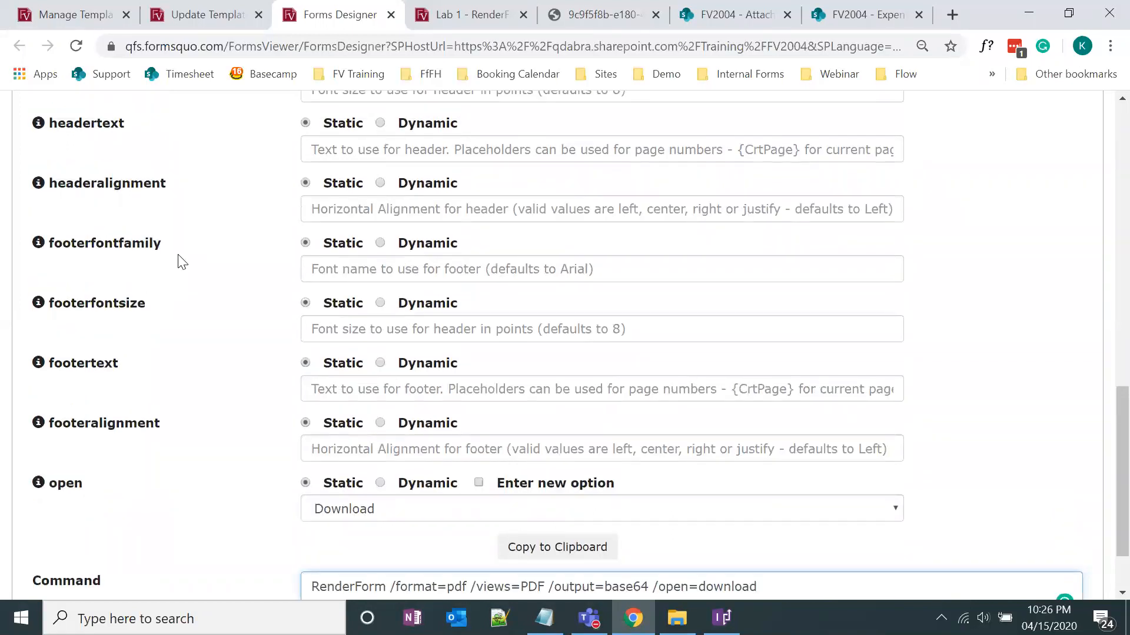
pyautogui.click(358, 269)
pyautogui.click(167, 256)
pyautogui.click(330, 275)
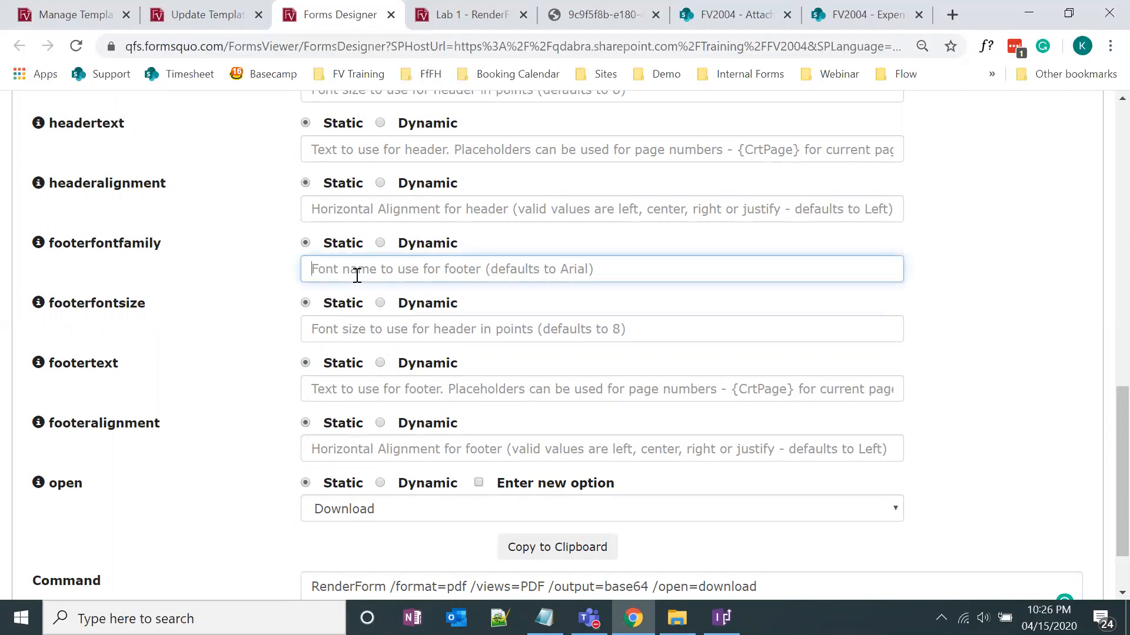
pyautogui.click(336, 331)
pyautogui.click(333, 386)
pyautogui.scroll(-2, 428, 392)
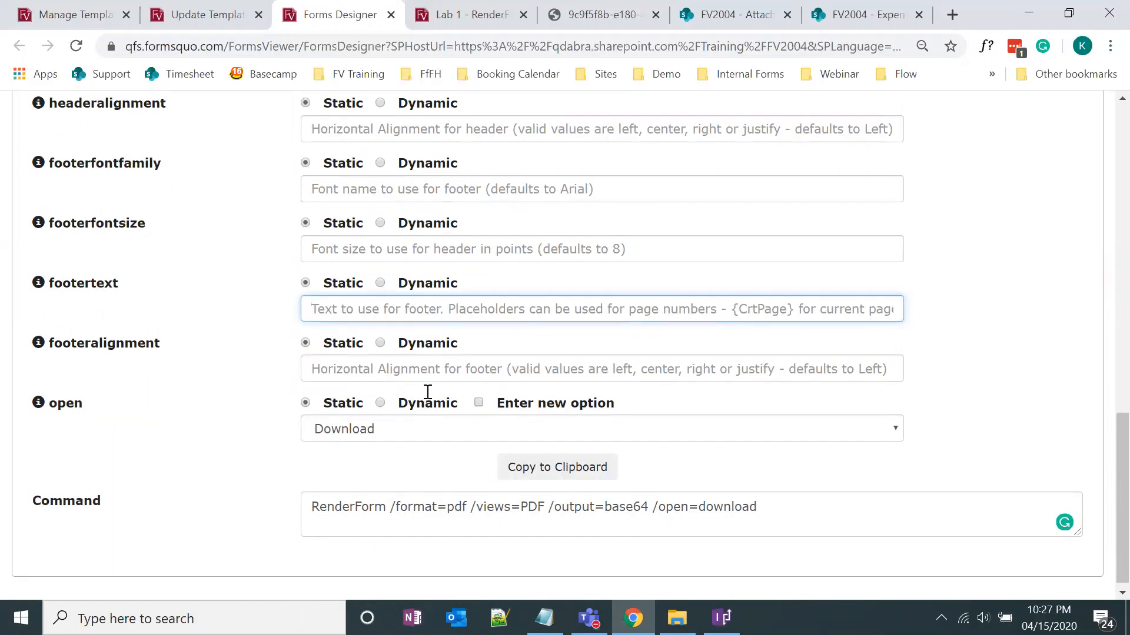
pyautogui.click(516, 510)
# Close the rendered PDF and finished form test tabs, returning to the Forms Designer page.
pyautogui.click(415, 307)
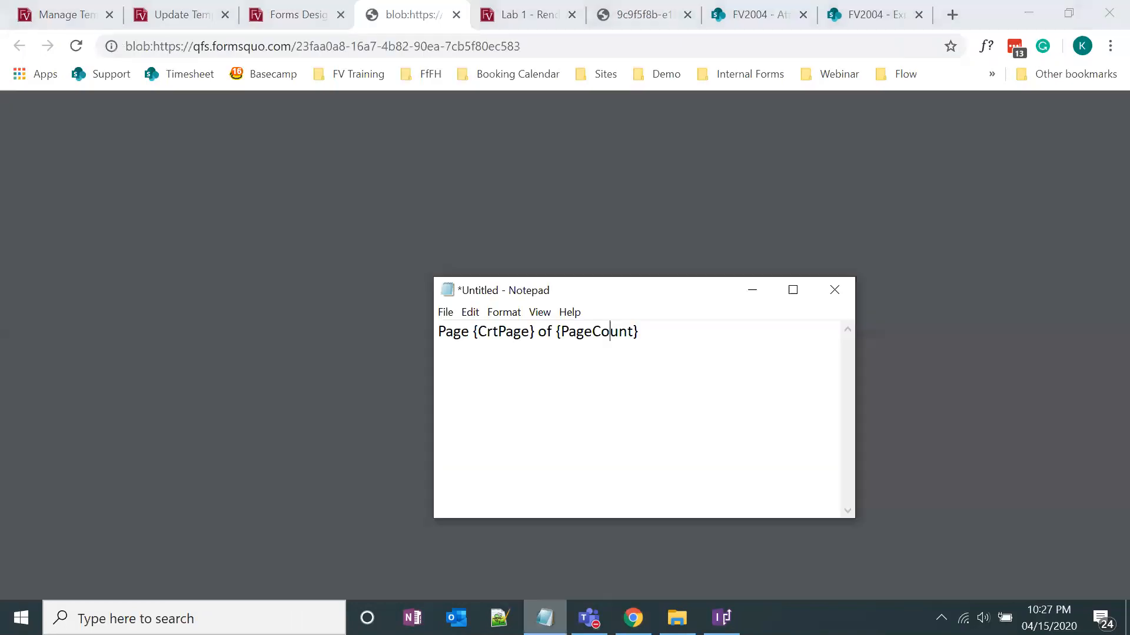
pyautogui.hotkey('ctrl', 'a')
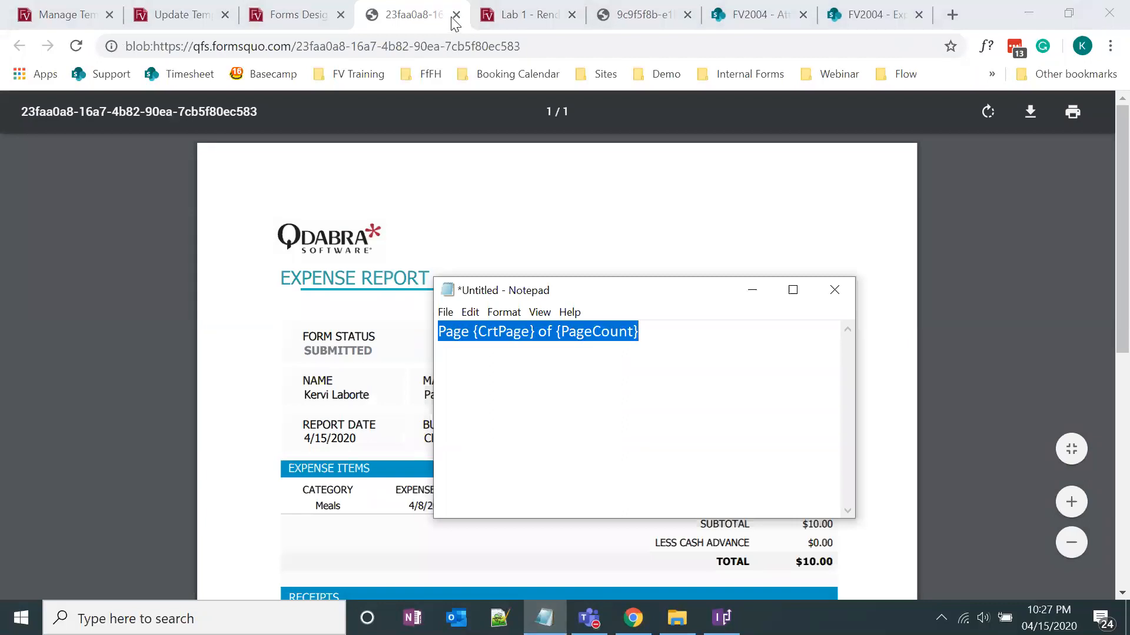
pyautogui.click(456, 15)
pyautogui.click(450, 13)
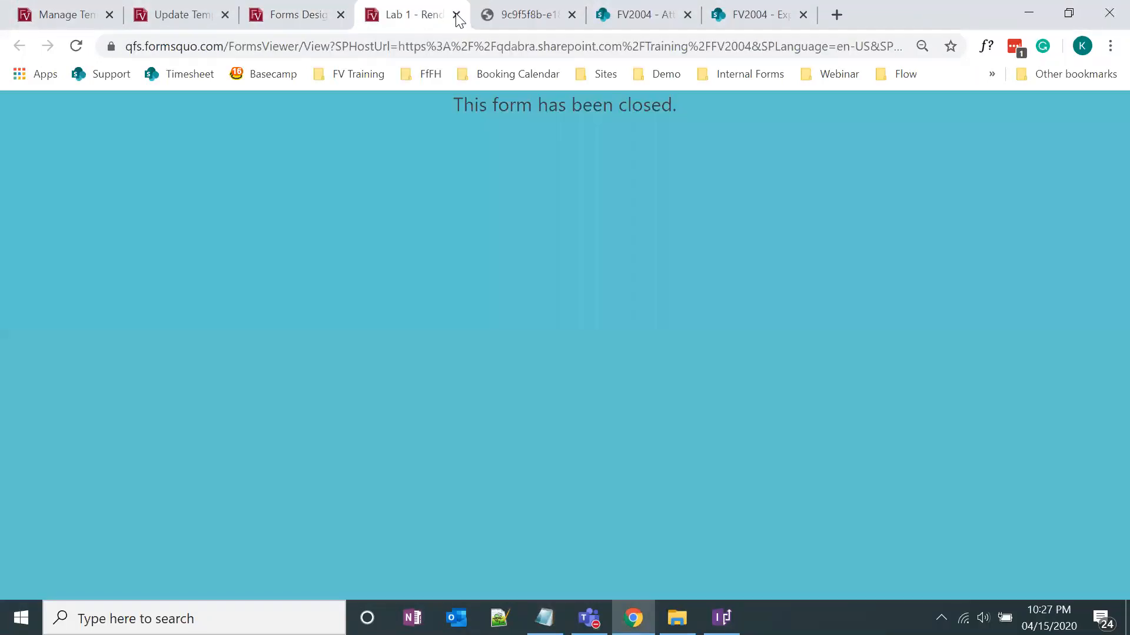
pyautogui.click(454, 14)
pyautogui.click(454, 15)
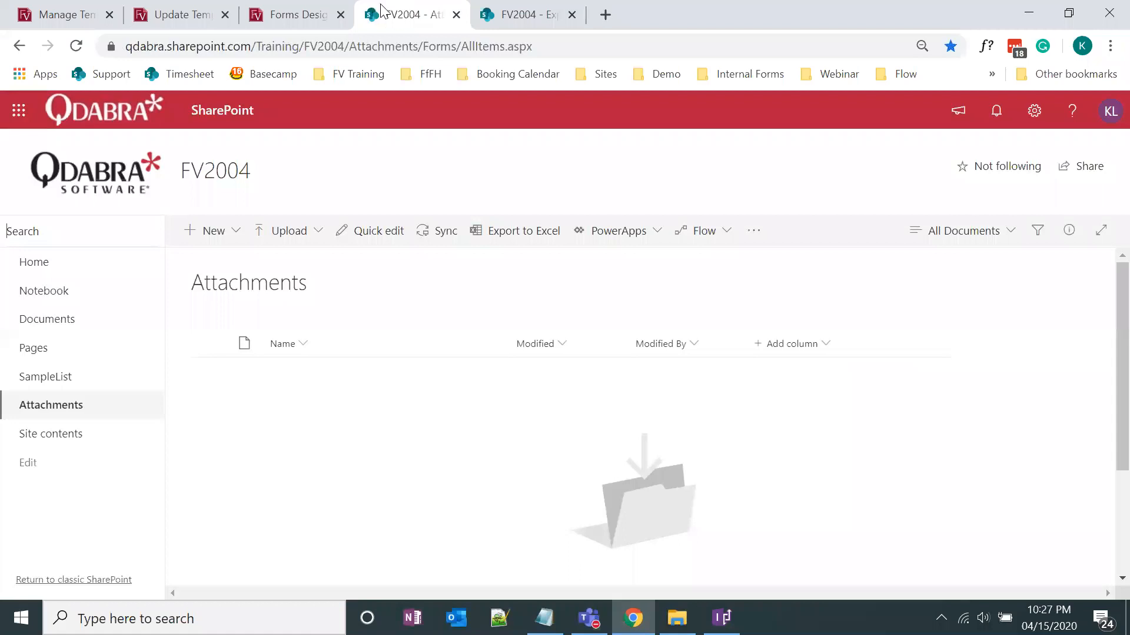
pyautogui.click(304, 11)
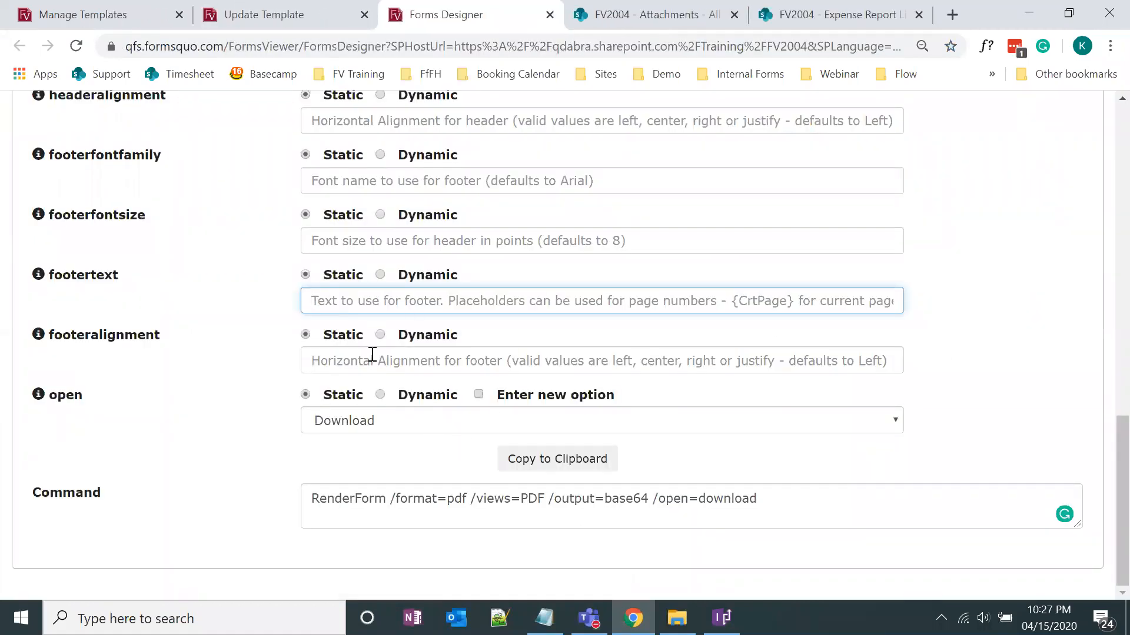
# Paste 'Page {CrtPage} of {PageCount}' from Notepad into the footertext field.
pyautogui.hotkey('alt', 'Tab')
pyautogui.click(557, 424)
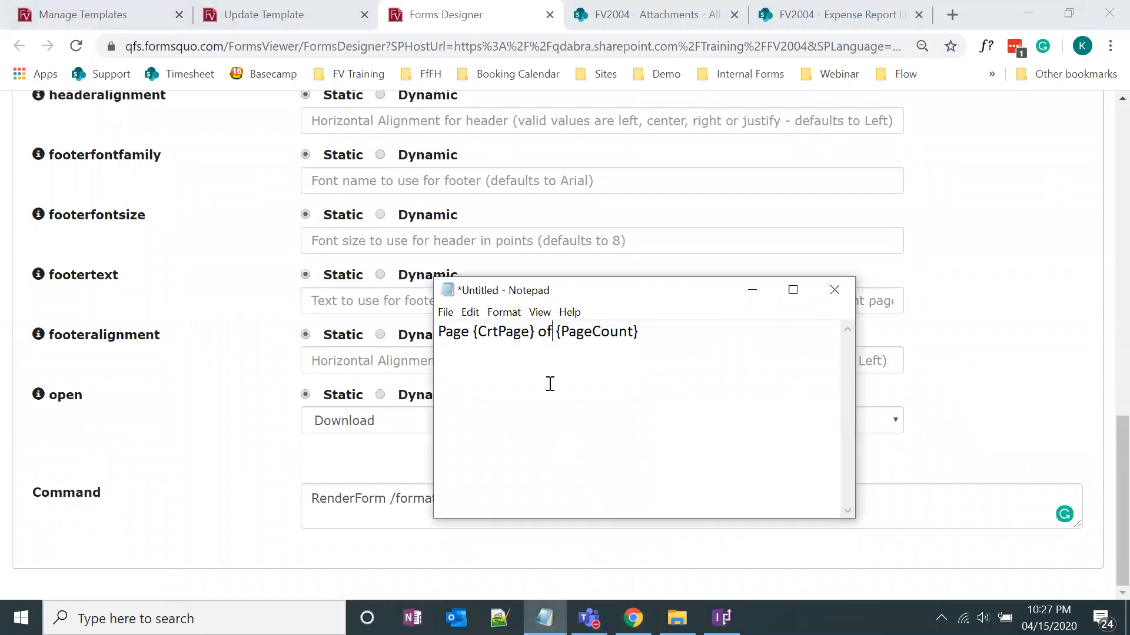
pyautogui.hotkey('ctrl', 'a')
pyautogui.click(603, 370)
pyautogui.hotkey('ctrl', 'a')
pyautogui.hotkey('ctrl', 'c')
pyautogui.click(596, 374)
pyautogui.click(381, 310)
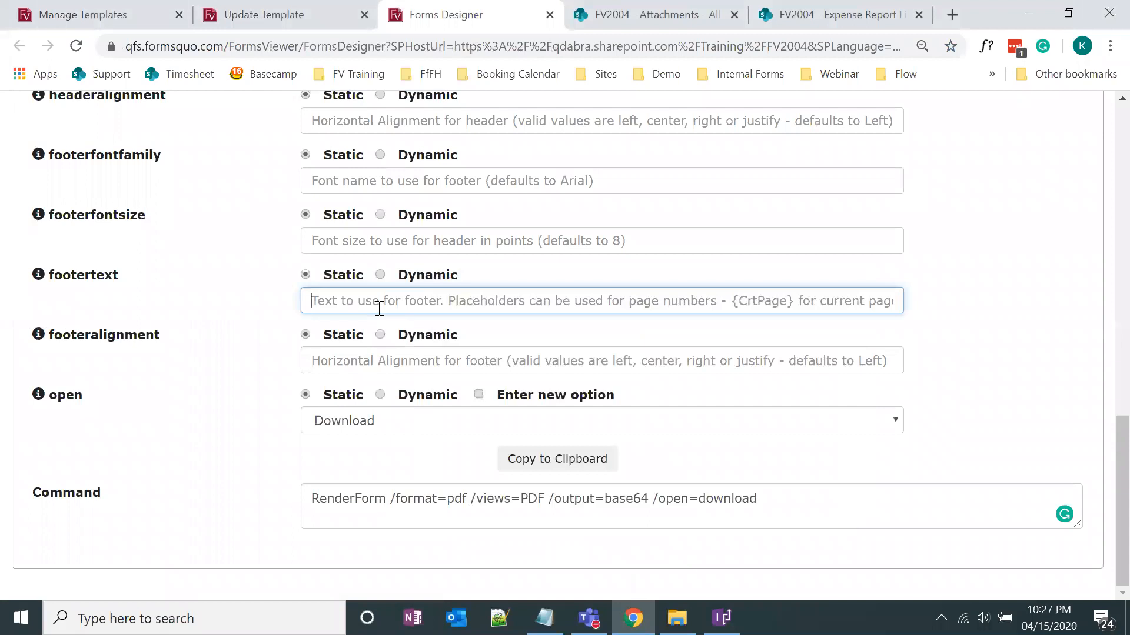
pyautogui.moveTo(39, 280)
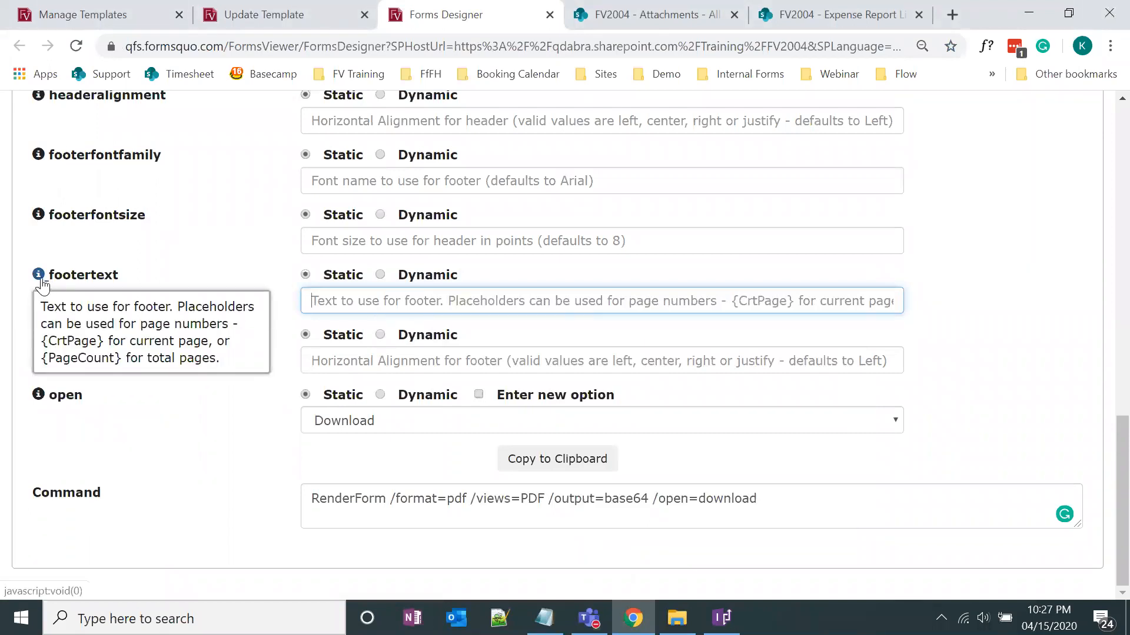
pyautogui.scroll(1, 42, 284)
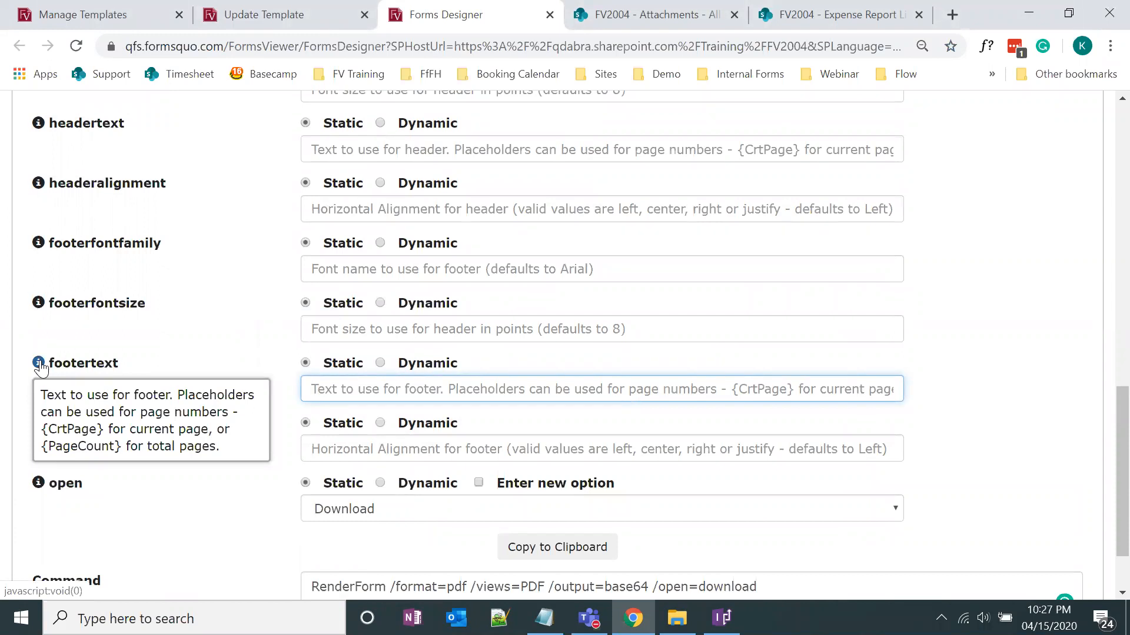
pyautogui.hotkey('ctrl', 'v')
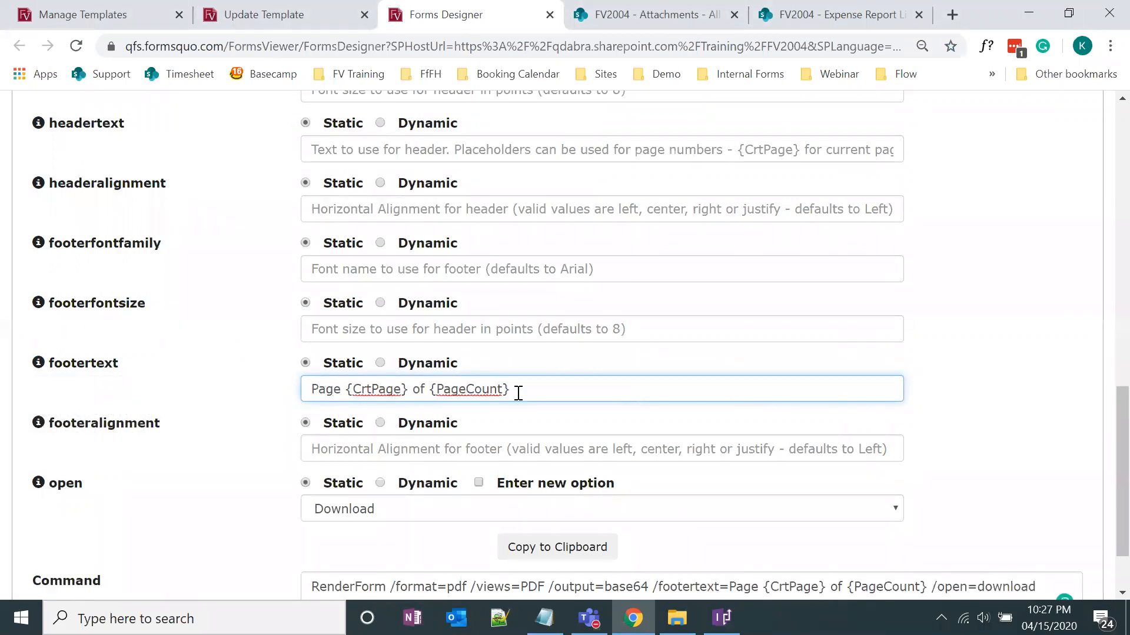
# Review the pasted footer's words and its {CrtPage} and {PageCount} placeholders.
pyautogui.moveTo(533, 393); pyautogui.dragTo(315, 393)
pyautogui.click(347, 396)
pyautogui.doubleClick(327, 393)
pyautogui.click(385, 396)
pyautogui.doubleClick(380, 389)
pyautogui.click(404, 390)
pyautogui.moveTo(412, 389); pyautogui.dragTo(347, 389)
pyautogui.click(371, 391)
pyautogui.doubleClick(416, 391)
pyautogui.click(454, 393)
pyautogui.moveTo(523, 391); pyautogui.dragTo(428, 393)
pyautogui.click(530, 386)
pyautogui.scroll(-2, 531, 383)
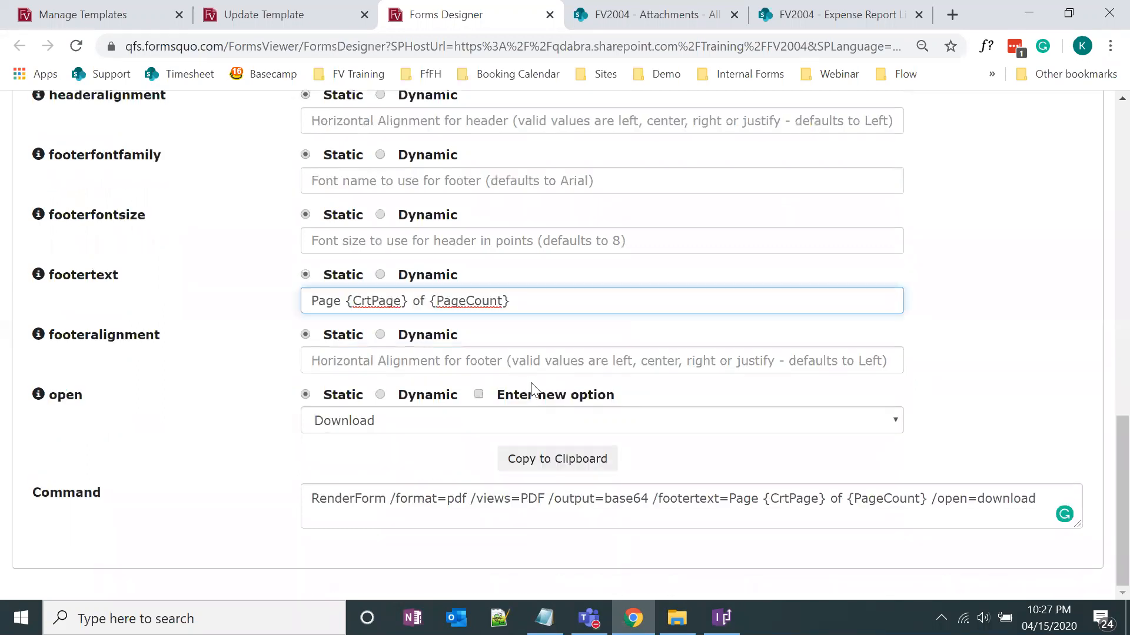
# Confirm the footertext option appears in the generated RenderForm command and copy it to the clipboard.
pyautogui.click(756, 513)
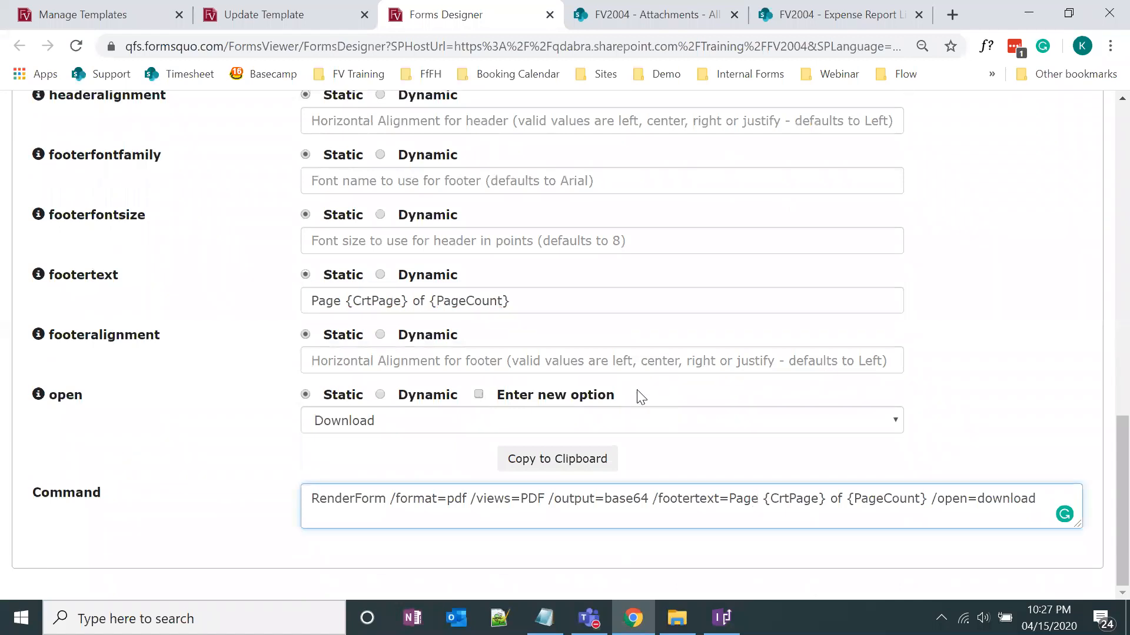
pyautogui.click(360, 498)
pyautogui.click(527, 310)
pyautogui.click(633, 516)
pyautogui.click(575, 471)
# In InfoPath Designer, select GeneratePdf's Render Form as PDF rule.
pyautogui.click(722, 618)
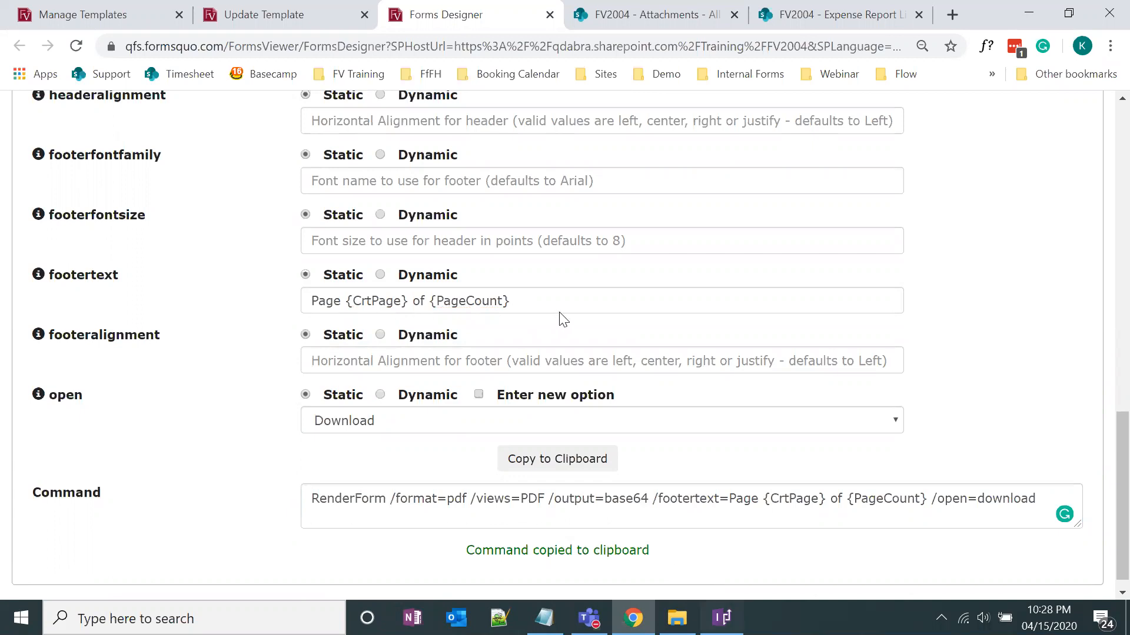
pyautogui.click(712, 233)
pyautogui.click(711, 220)
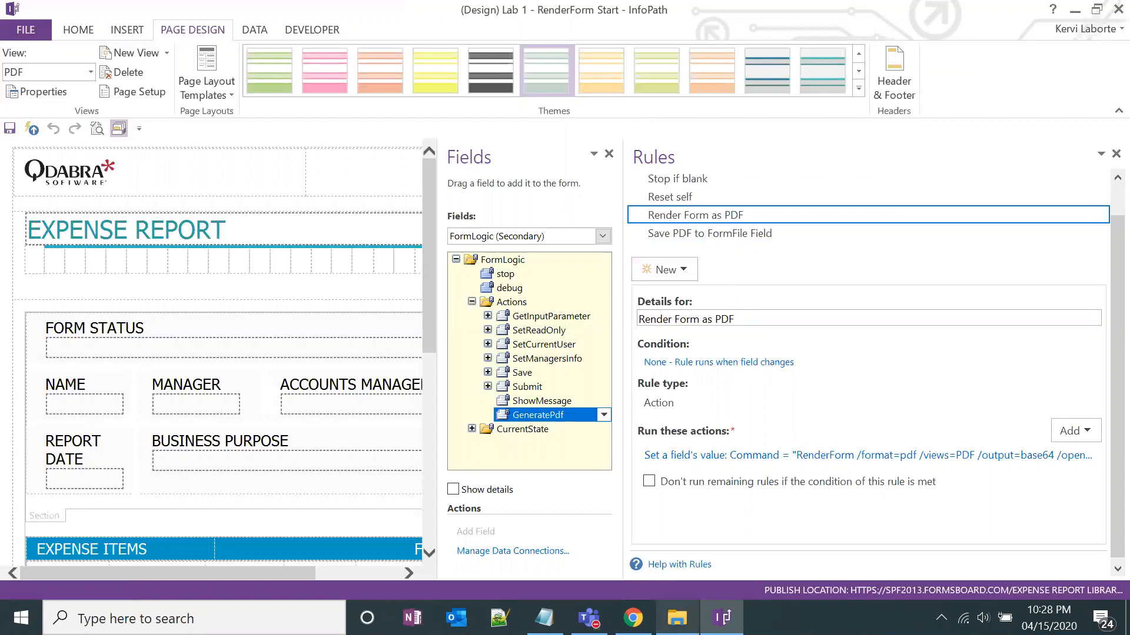
# Replace the Render Form as PDF action's Command value with the copied footer-and-download command.
pyautogui.scroll(-1, 787, 433)
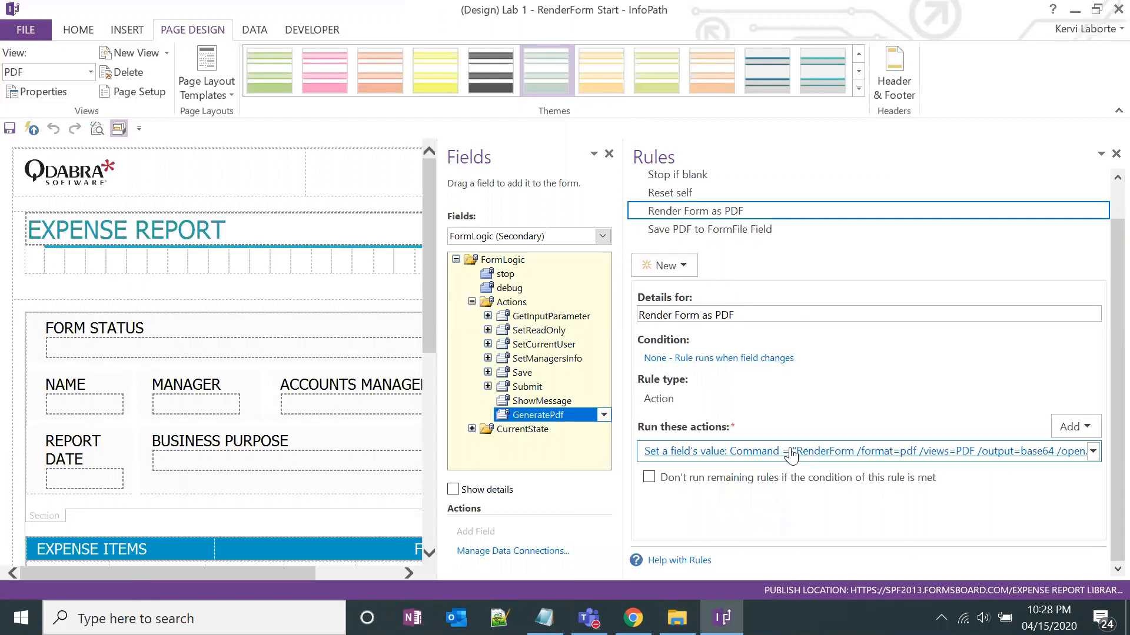
pyautogui.click(791, 454)
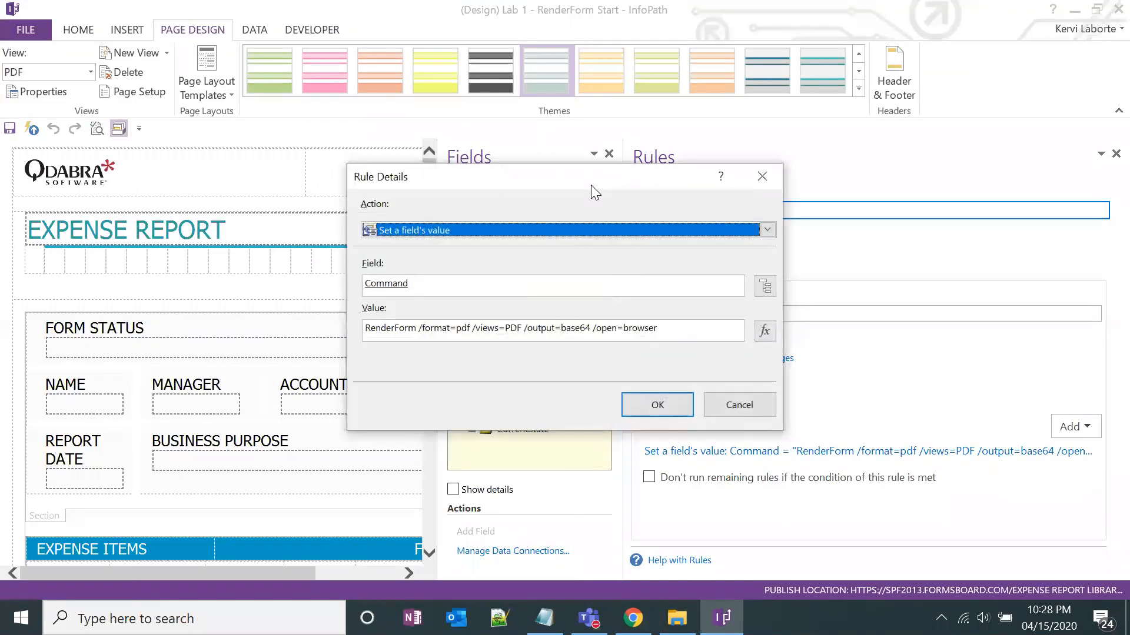
pyautogui.moveTo(591, 185); pyautogui.dragTo(577, 187)
pyautogui.click(588, 341)
pyautogui.hotkey('ctrl', 'a')
pyautogui.hotkey('ctrl', 'v')
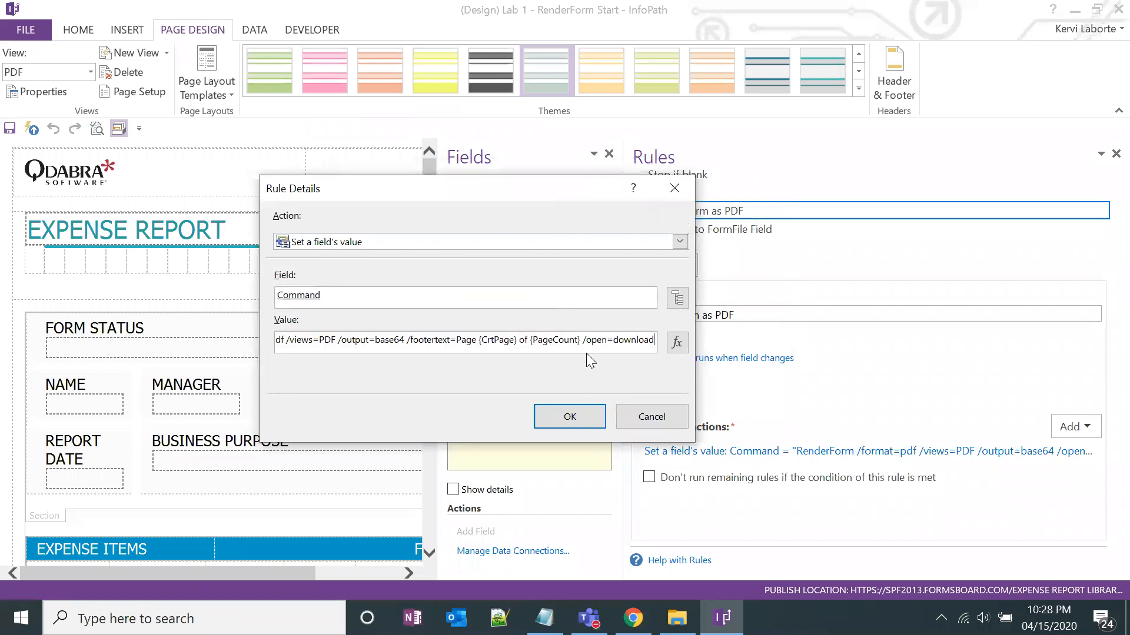
pyautogui.click(584, 412)
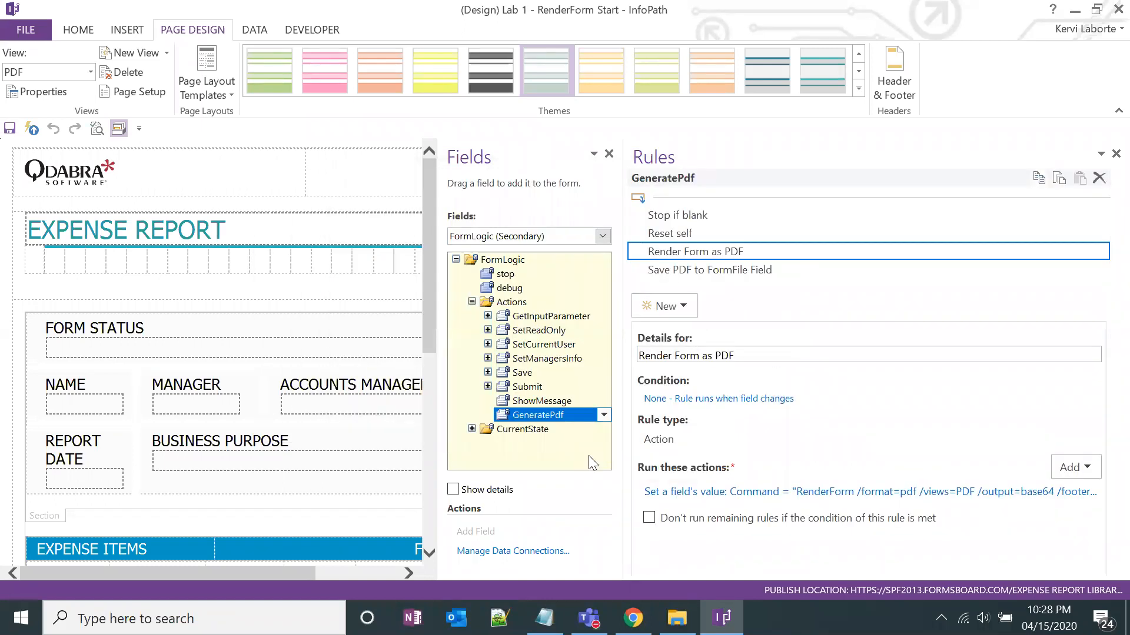
pyautogui.hotkey('alt', 'Tab')
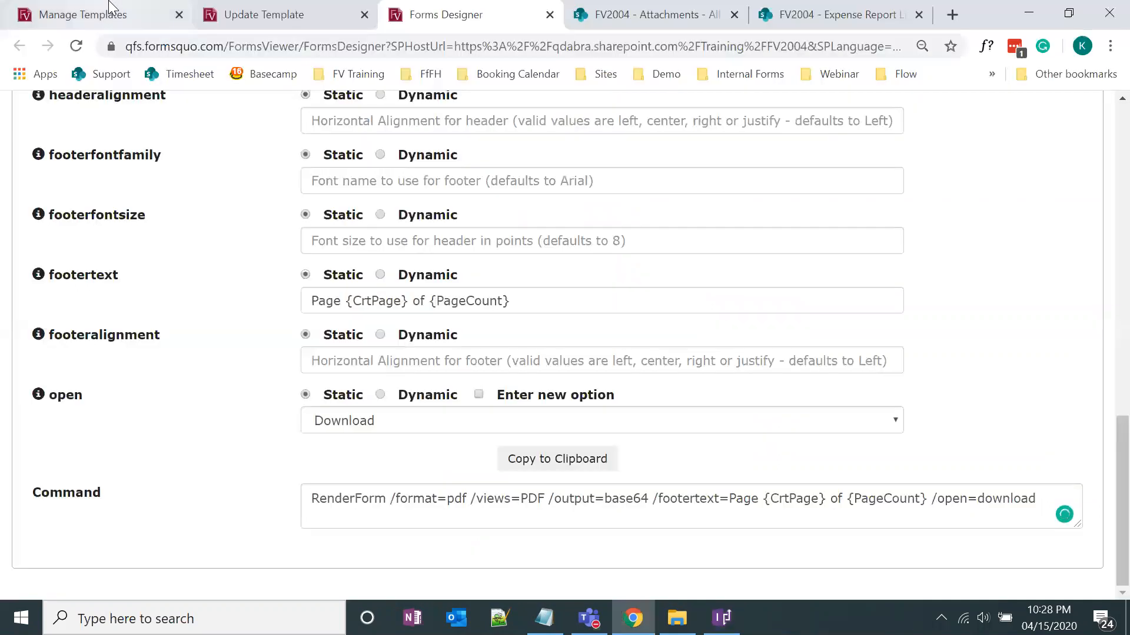
# Upload the updated .xsn over Lab 1 - RenderForm End, accepting the version warning, and open a new form.
pyautogui.click(225, 8)
pyautogui.click(677, 618)
pyautogui.moveTo(450, 218); pyautogui.dragTo(365, 371)
pyautogui.hotkey('alt', 'Tab')
pyautogui.click(182, 577)
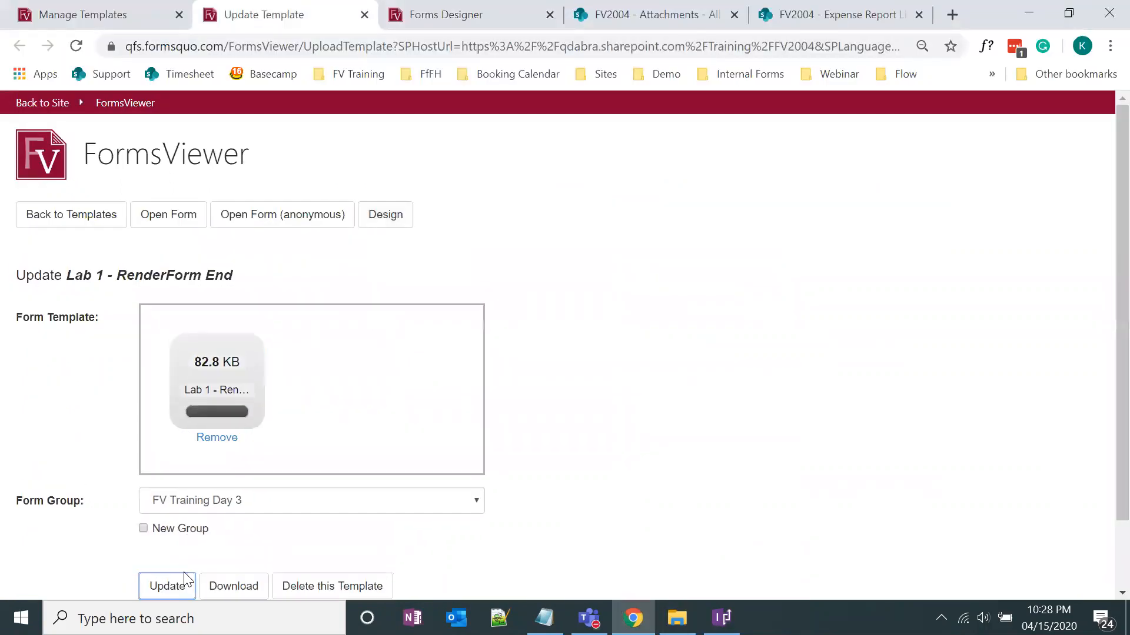
pyautogui.scroll(-2, 198, 562)
pyautogui.click(191, 581)
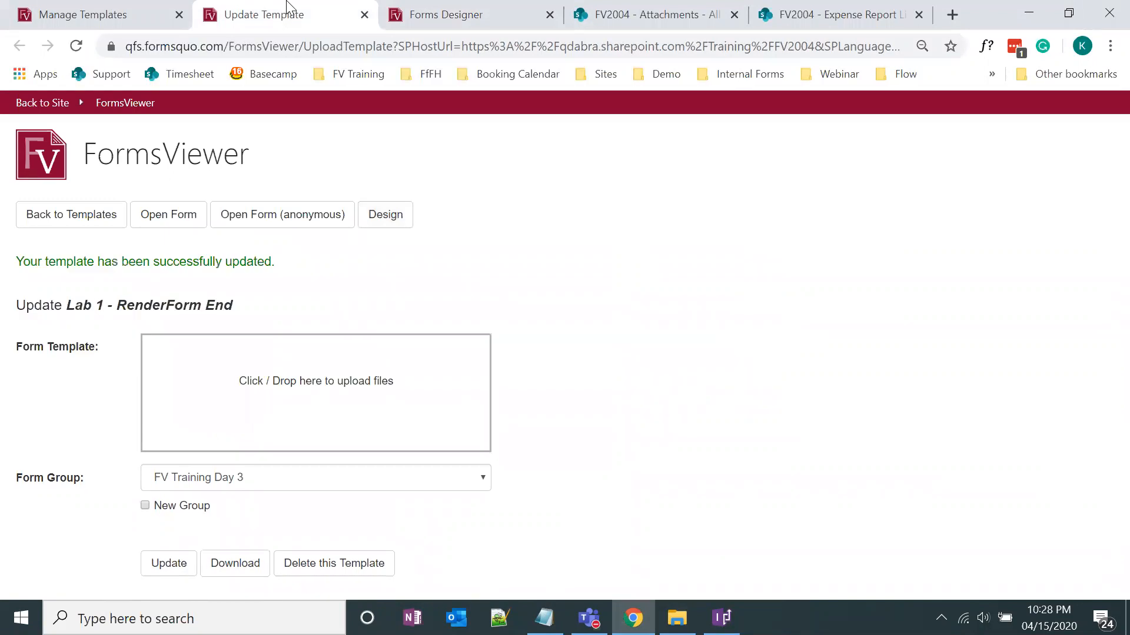
pyautogui.click(187, 215)
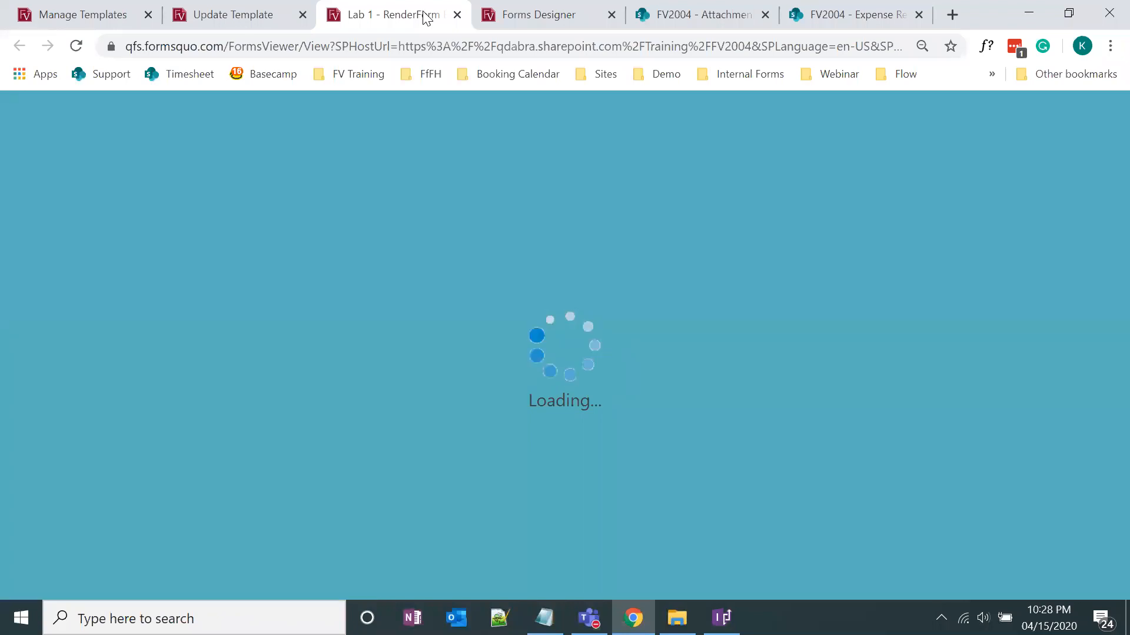
# Fill in the expense: purpose 'est', category Medical, date 4/8/2020, description and merchant 'test'.
pyautogui.scroll(-2, 517, 235)
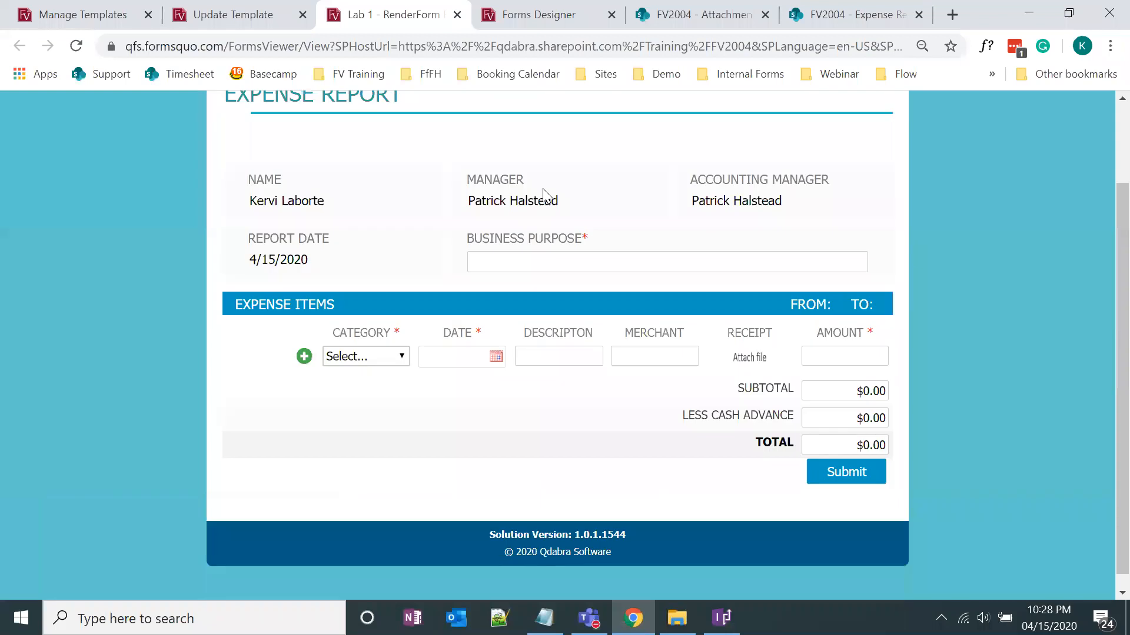
pyautogui.write('est')
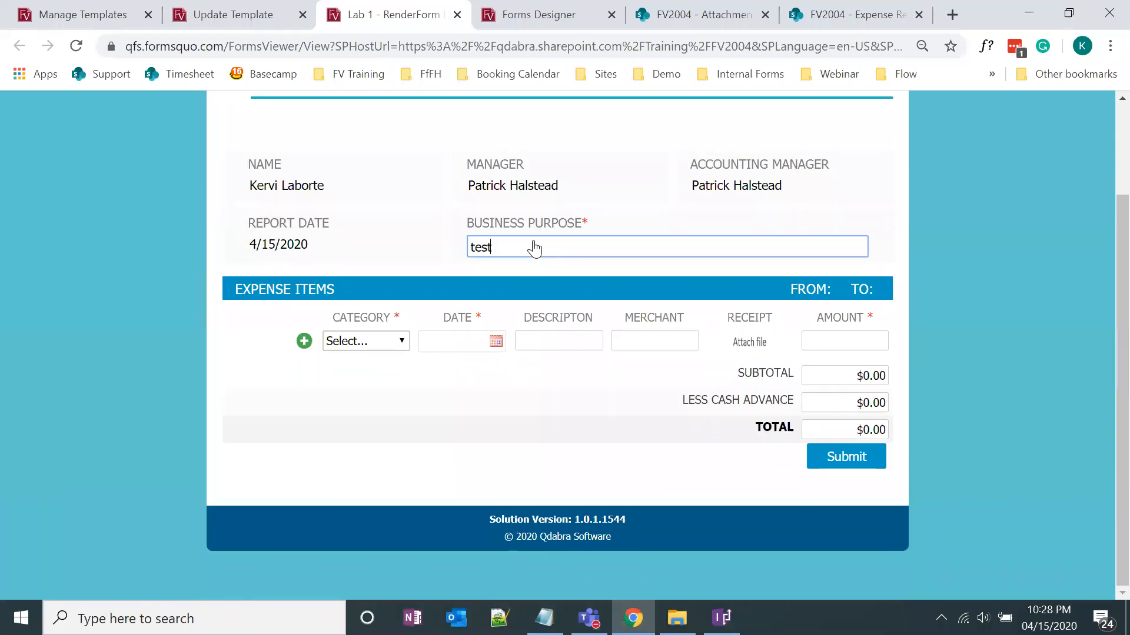
pyautogui.click(381, 342)
pyautogui.click(487, 352)
pyautogui.click(373, 351)
pyautogui.click(353, 398)
pyautogui.click(496, 342)
pyautogui.click(525, 448)
pyautogui.click(575, 346)
pyautogui.write('test')
pyautogui.click(661, 340)
pyautogui.write('test')
# Attach receipt1, enter a $20.00 amount, and submit the expense report.
pyautogui.press('Tab')
pyautogui.press('Return')
pyautogui.click(469, 313)
pyautogui.doubleClick(983, 293)
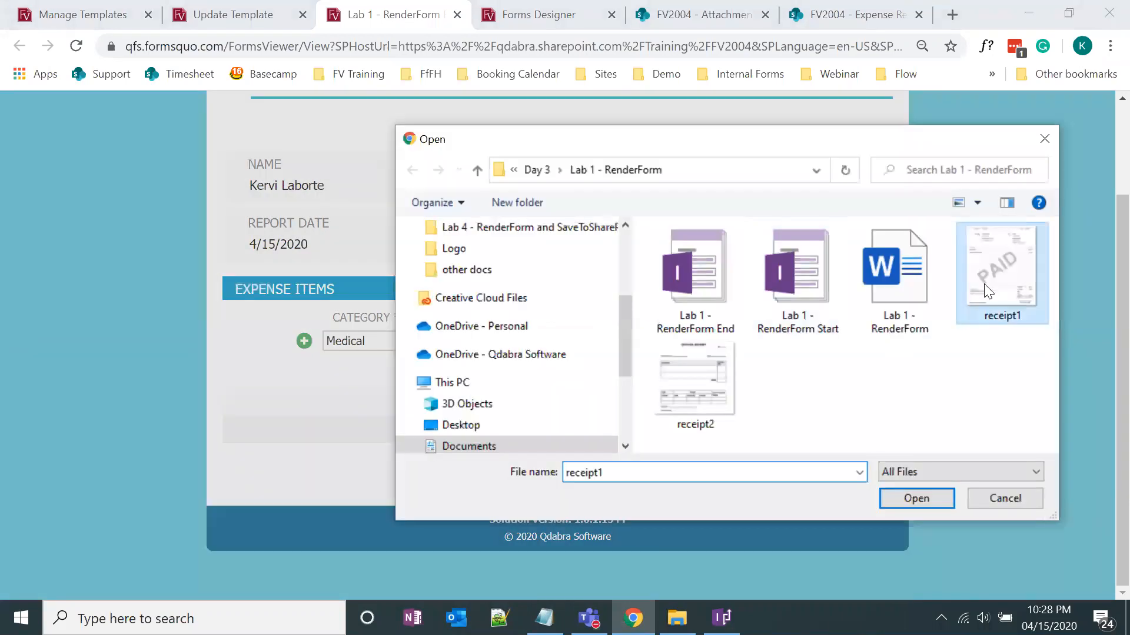
pyautogui.click(605, 383)
pyautogui.click(871, 343)
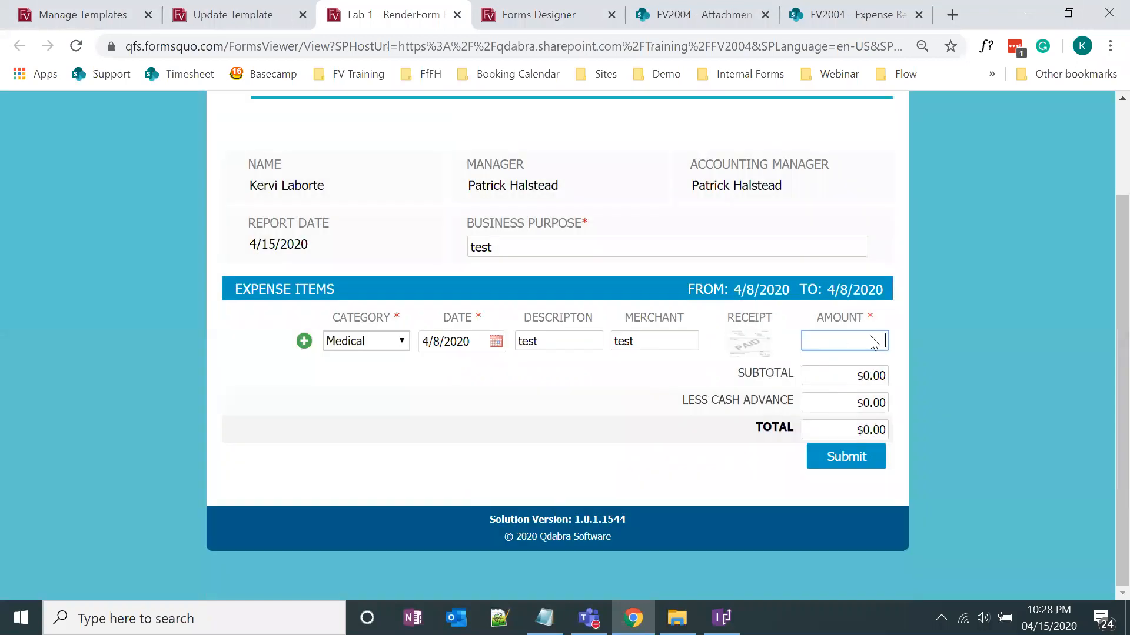
pyautogui.click(956, 330)
pyautogui.click(870, 458)
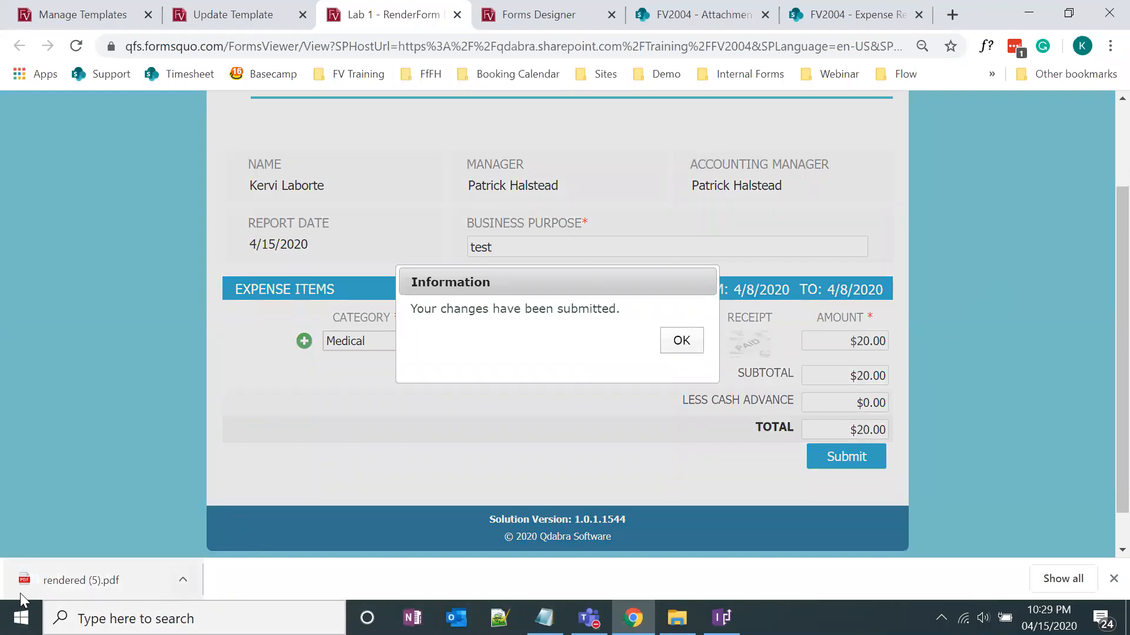
pyautogui.click(681, 340)
pyautogui.click(123, 577)
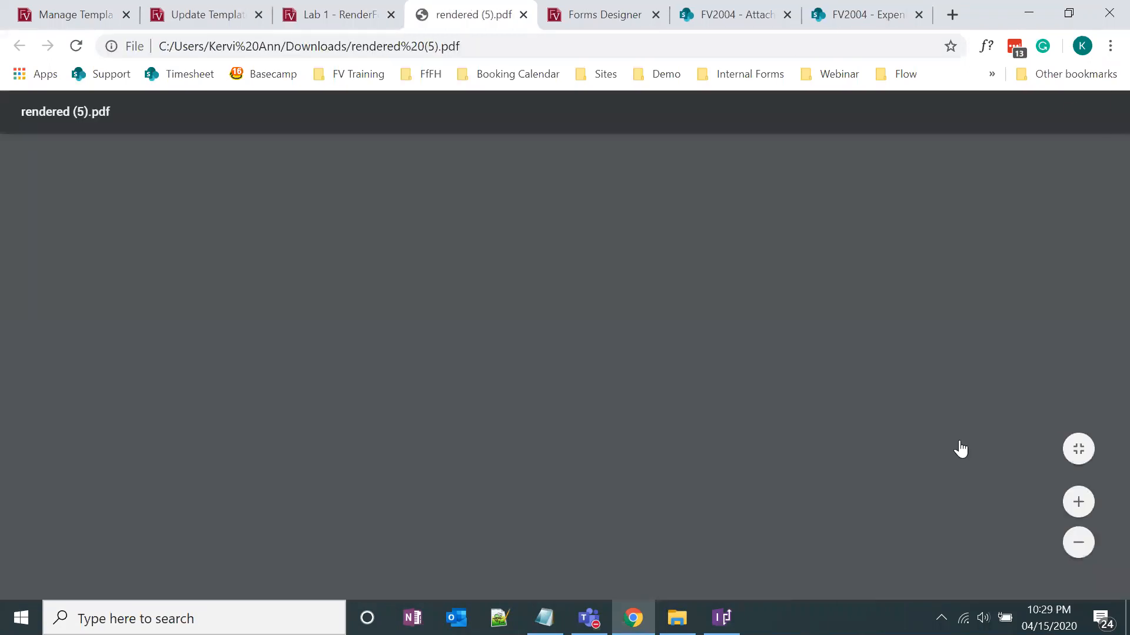
pyautogui.scroll(-2, 675, 343)
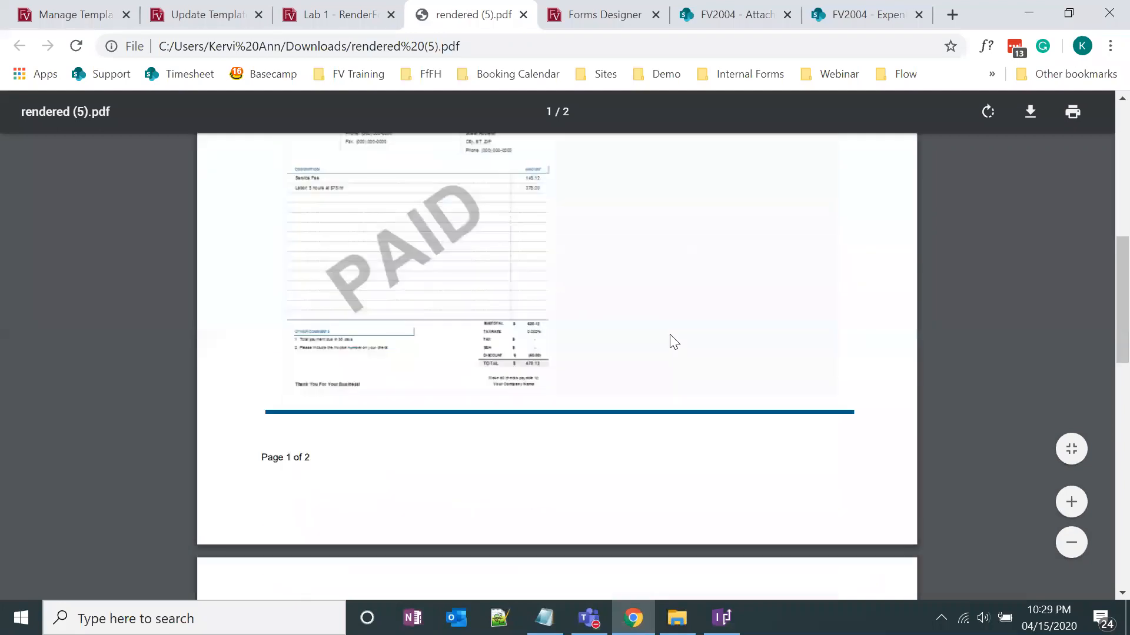
pyautogui.scroll(4, 674, 343)
pyautogui.scroll(-8, 668, 341)
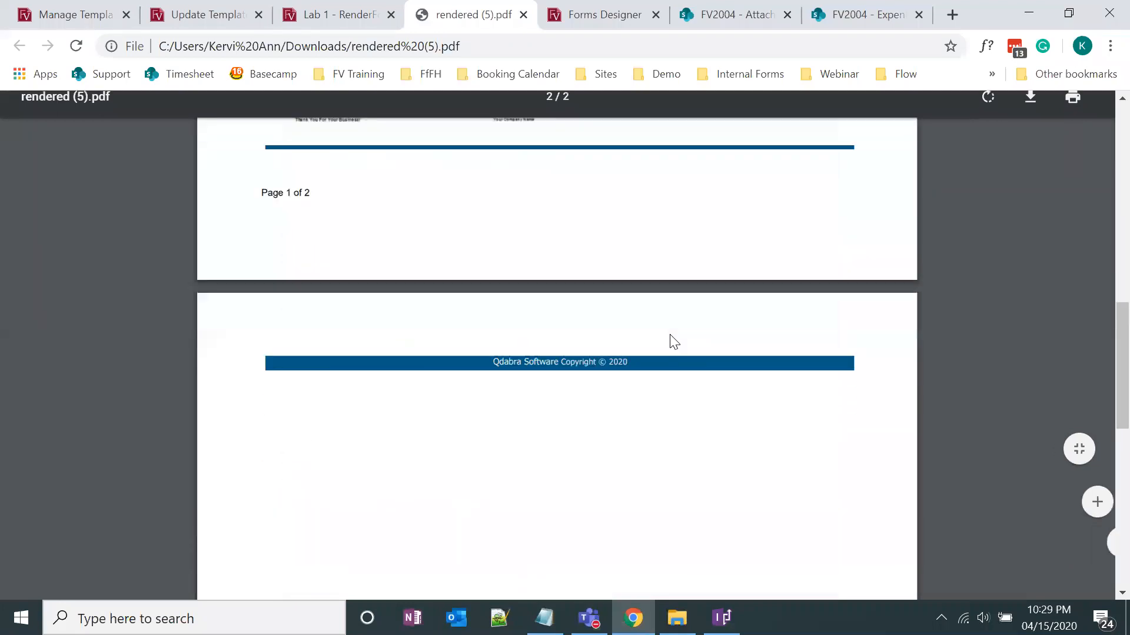
pyautogui.scroll(2, 499, 288)
pyautogui.moveTo(268, 281); pyautogui.dragTo(322, 282)
pyautogui.click(322, 278)
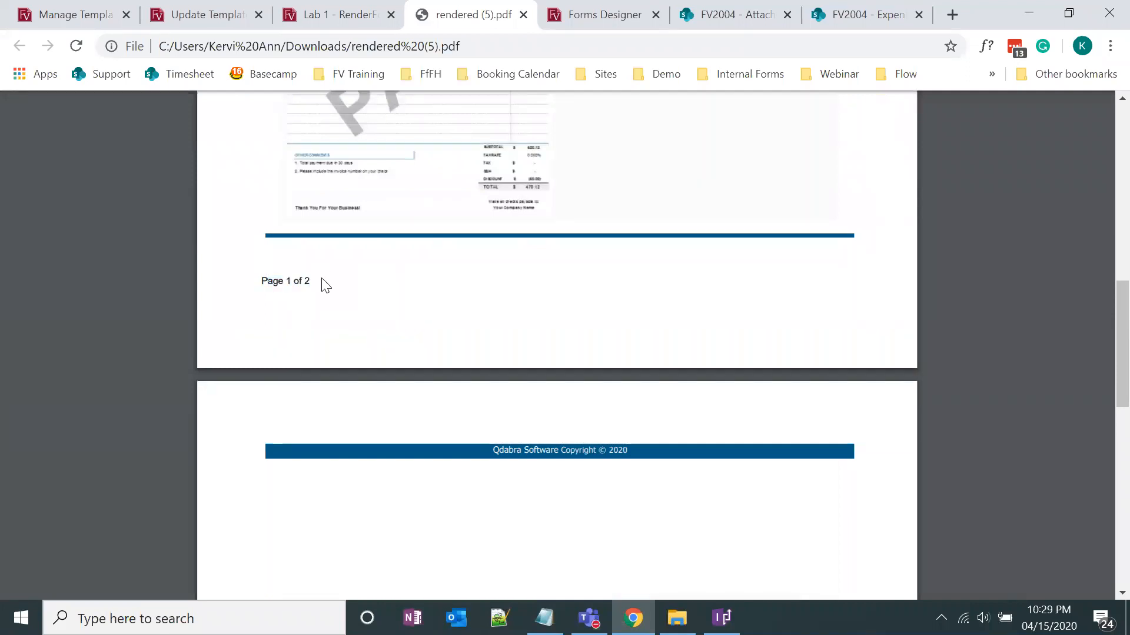
pyautogui.moveTo(254, 282); pyautogui.dragTo(351, 290)
pyautogui.click(348, 290)
pyautogui.scroll(1, 351, 290)
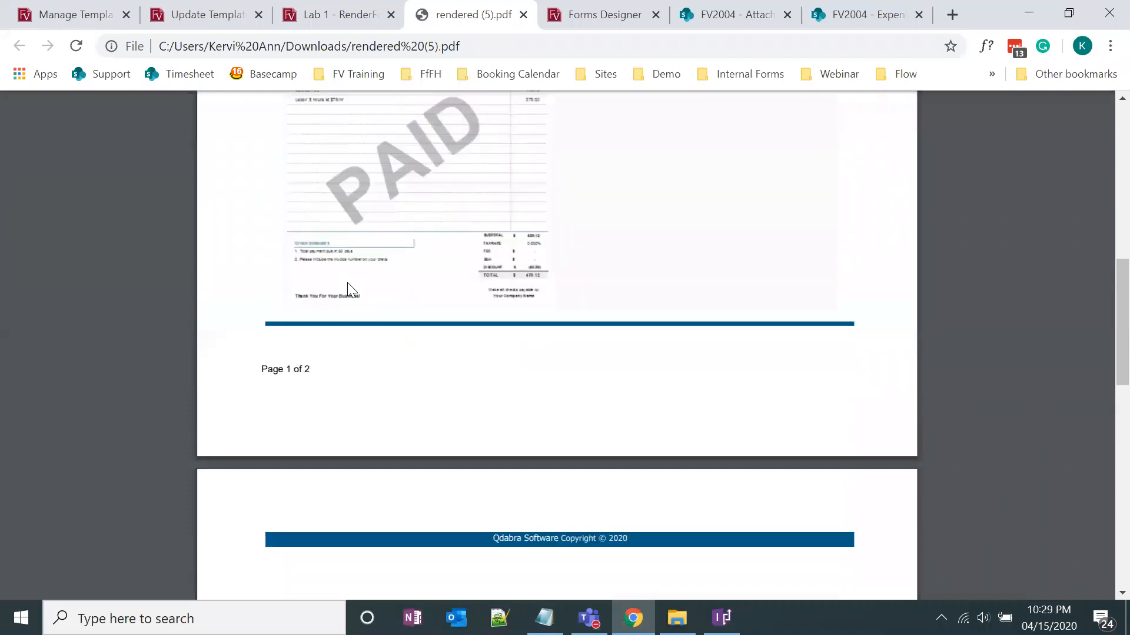
pyautogui.scroll(-3, 348, 286)
pyautogui.scroll(3, 443, 329)
pyautogui.scroll(-8, 443, 329)
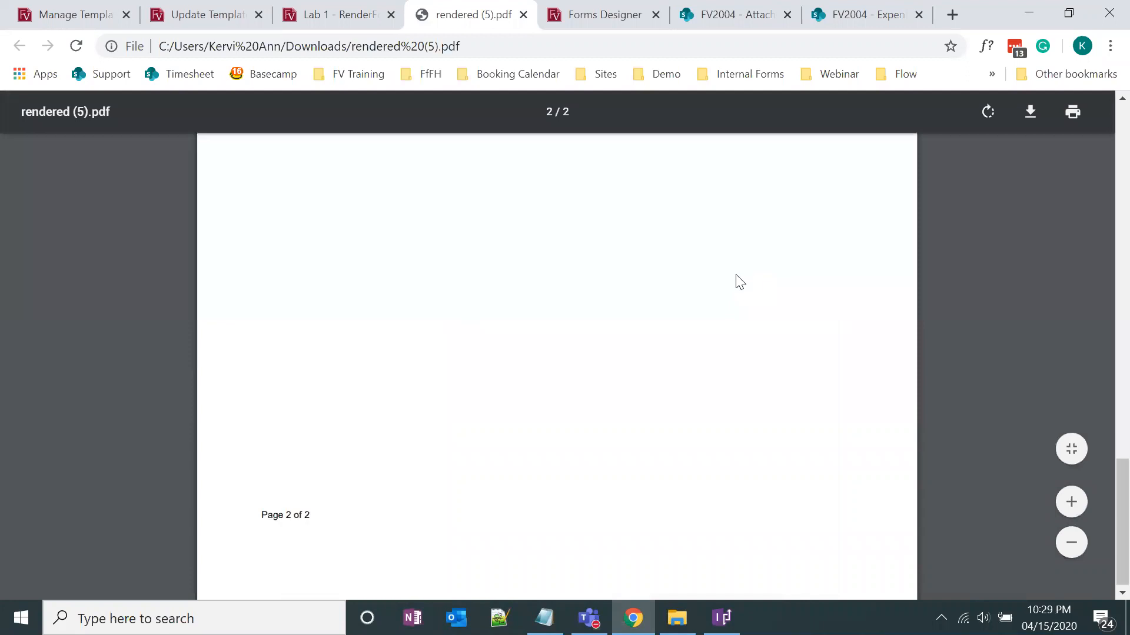
pyautogui.scroll(8, 354, 508)
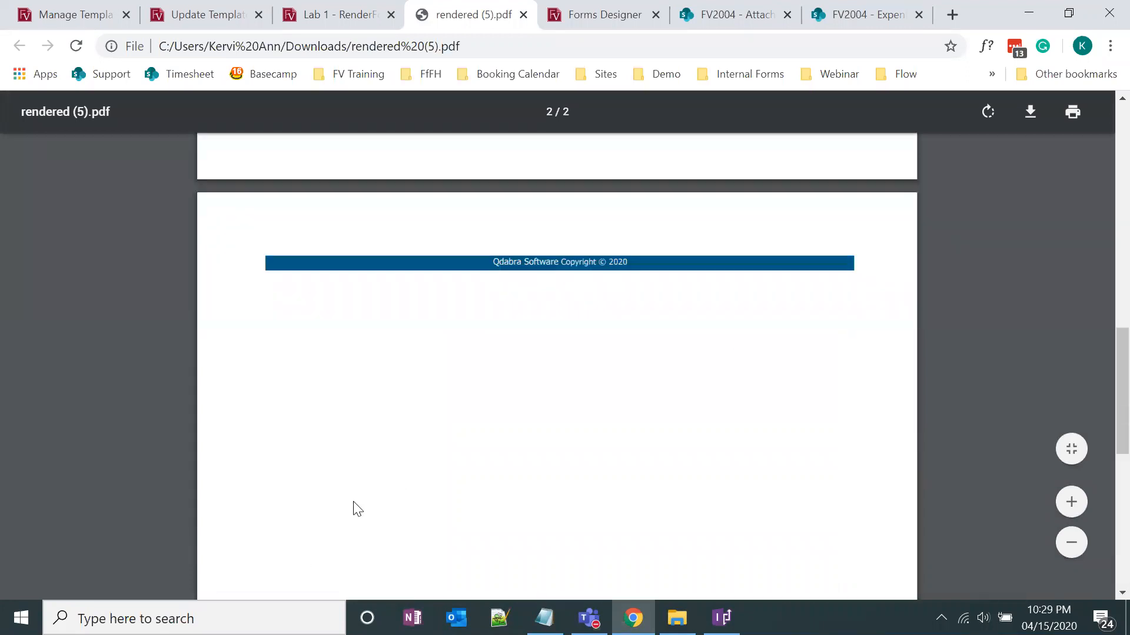
pyautogui.scroll(6, 355, 508)
pyautogui.scroll(8, 355, 508)
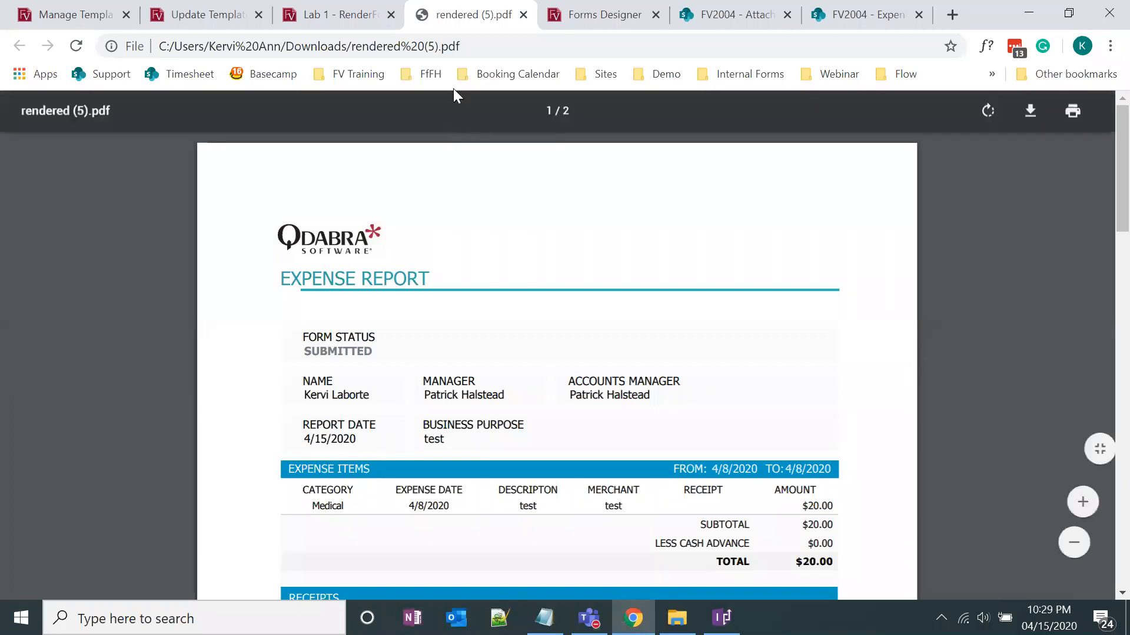
# Open the Forms Designer for Lab 1 - RenderForm End and close the finished form and rendered PDF tabs.
pyautogui.click(349, 6)
pyautogui.click(212, 13)
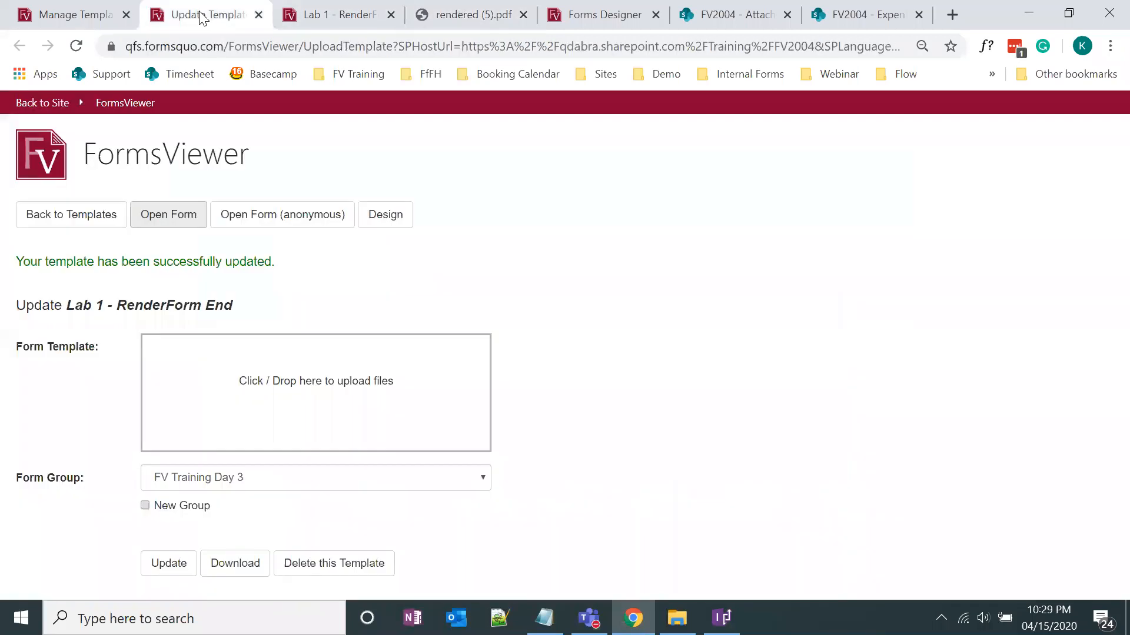
pyautogui.click(375, 223)
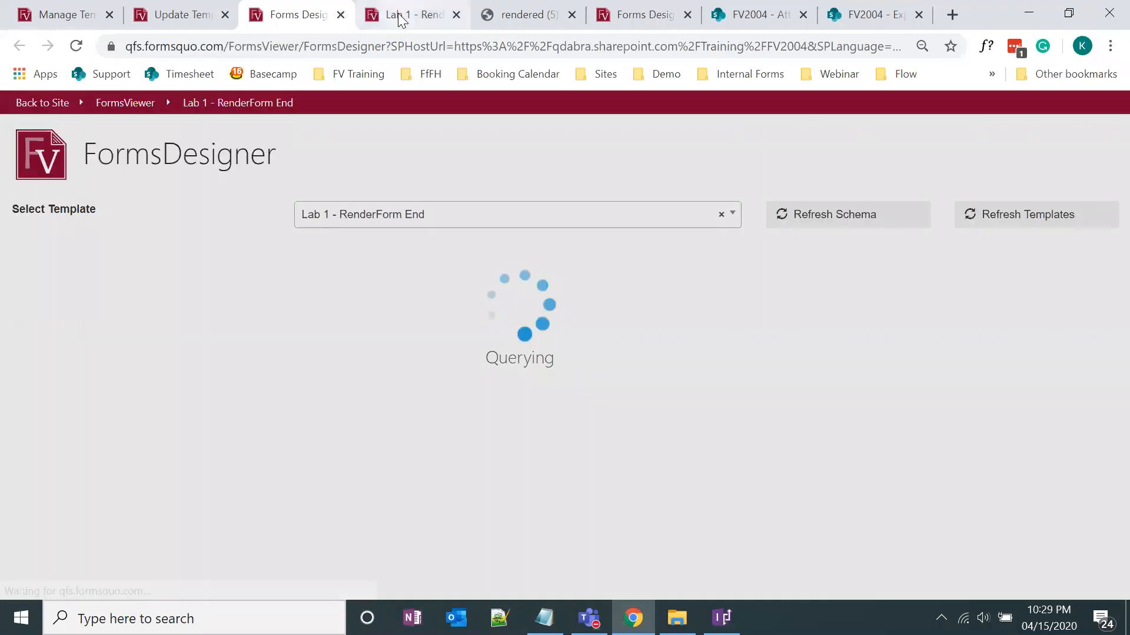
pyautogui.click(409, 15)
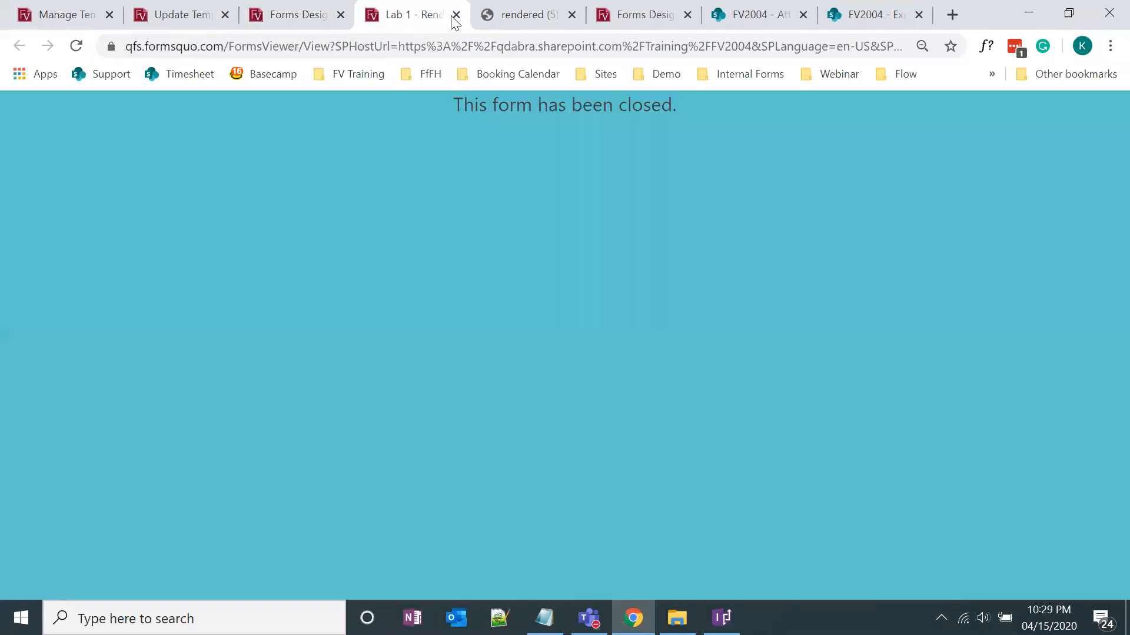
pyautogui.click(456, 14)
pyautogui.click(456, 15)
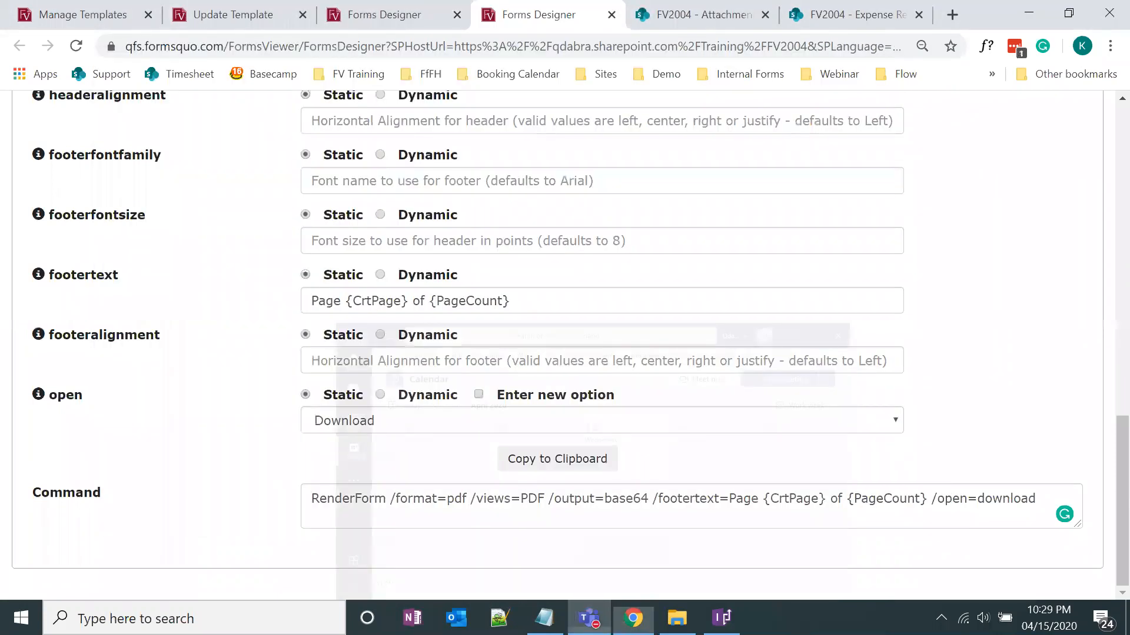
# Review the options in the generated RenderForm command before going back to InfoPath Designer.
pyautogui.scroll(5, 541, 465)
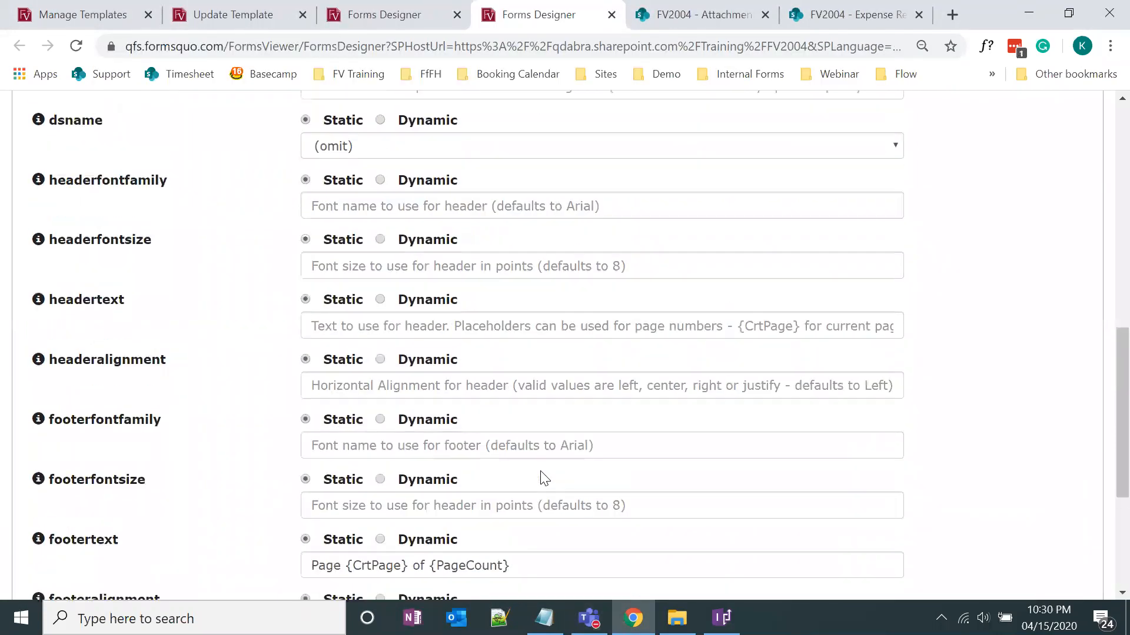
pyautogui.scroll(1, 542, 472)
pyautogui.scroll(-6, 542, 473)
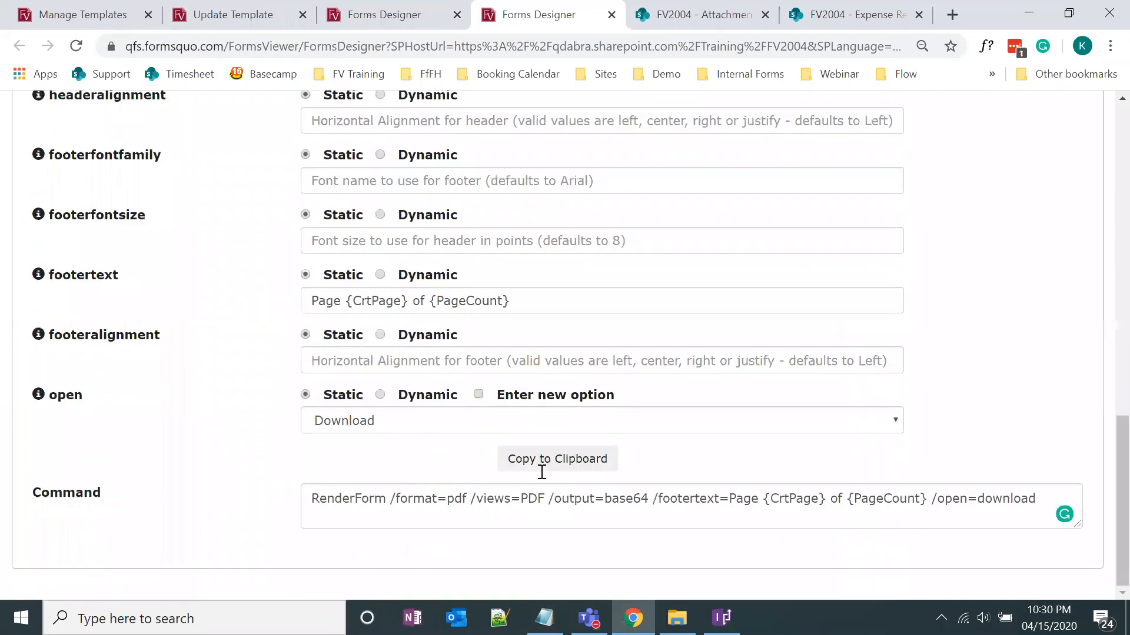
pyautogui.moveTo(512, 498); pyautogui.dragTo(994, 506)
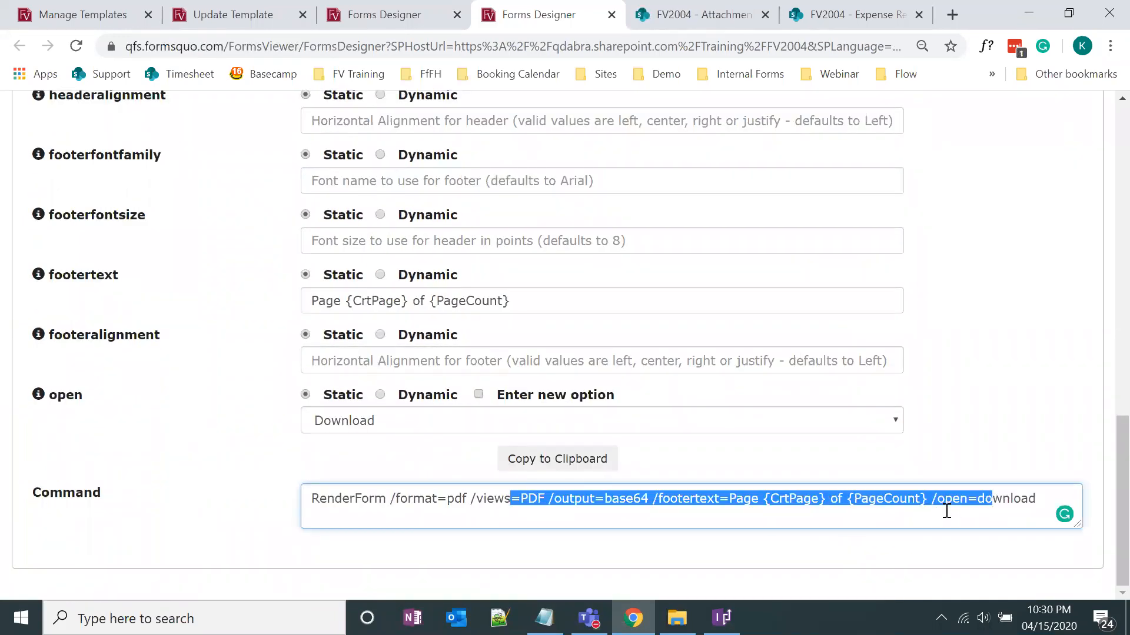
pyautogui.click(941, 506)
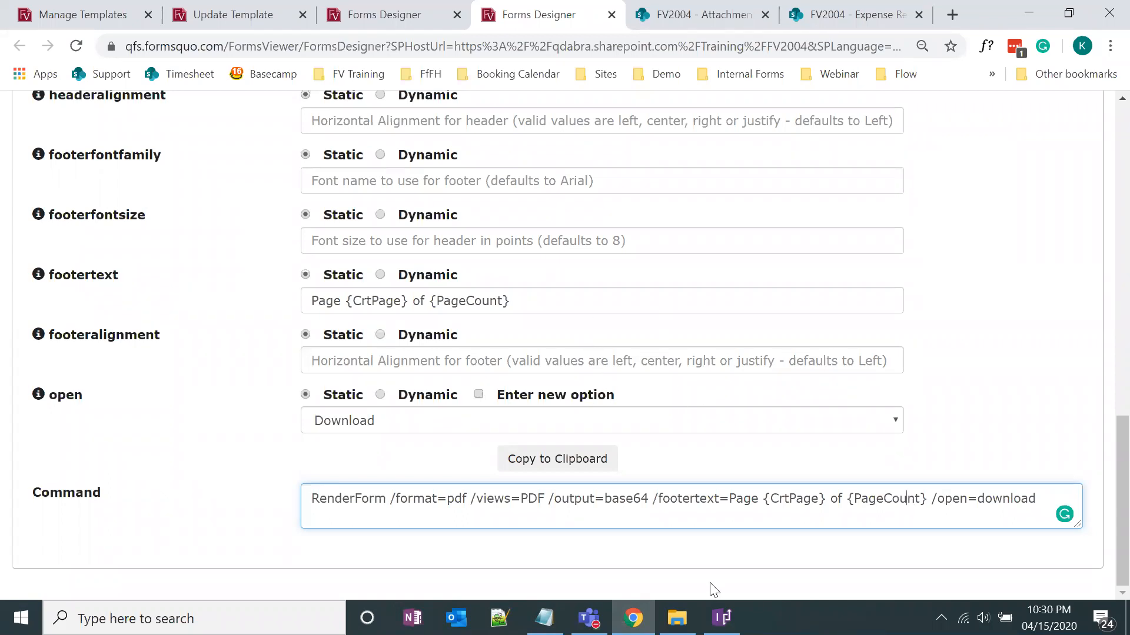
pyautogui.click(722, 618)
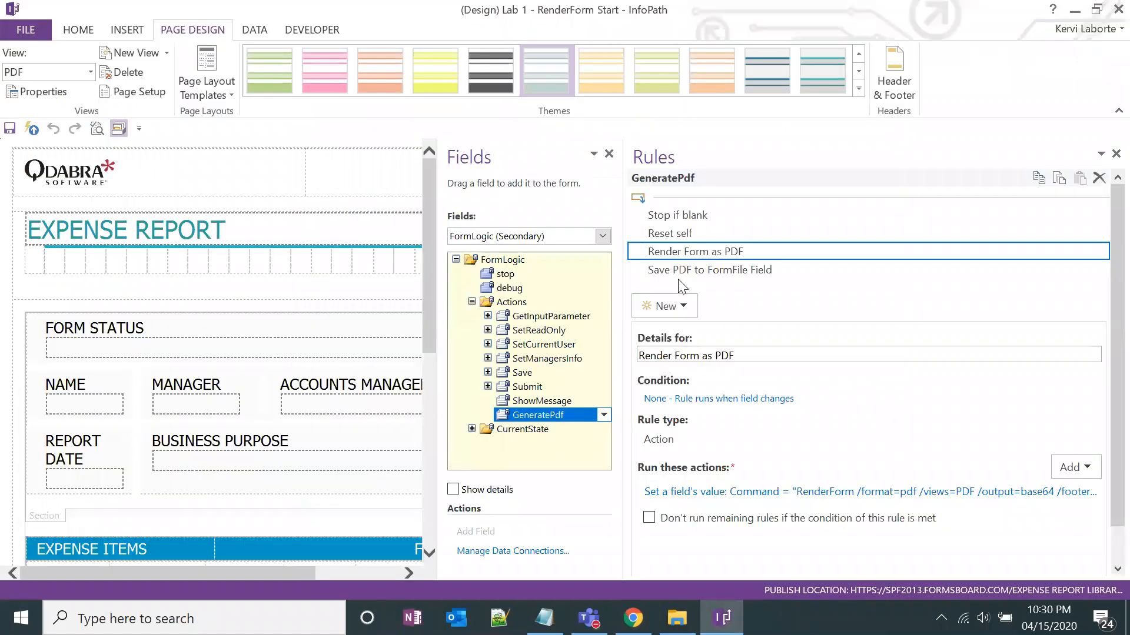
# Inspect the Render Form as PDF rule's Command value, noting /views=PDF, then close Rule Details.
pyautogui.scroll(-4, 405, 411)
pyautogui.scroll(-3, 400, 436)
pyautogui.scroll(4, 396, 388)
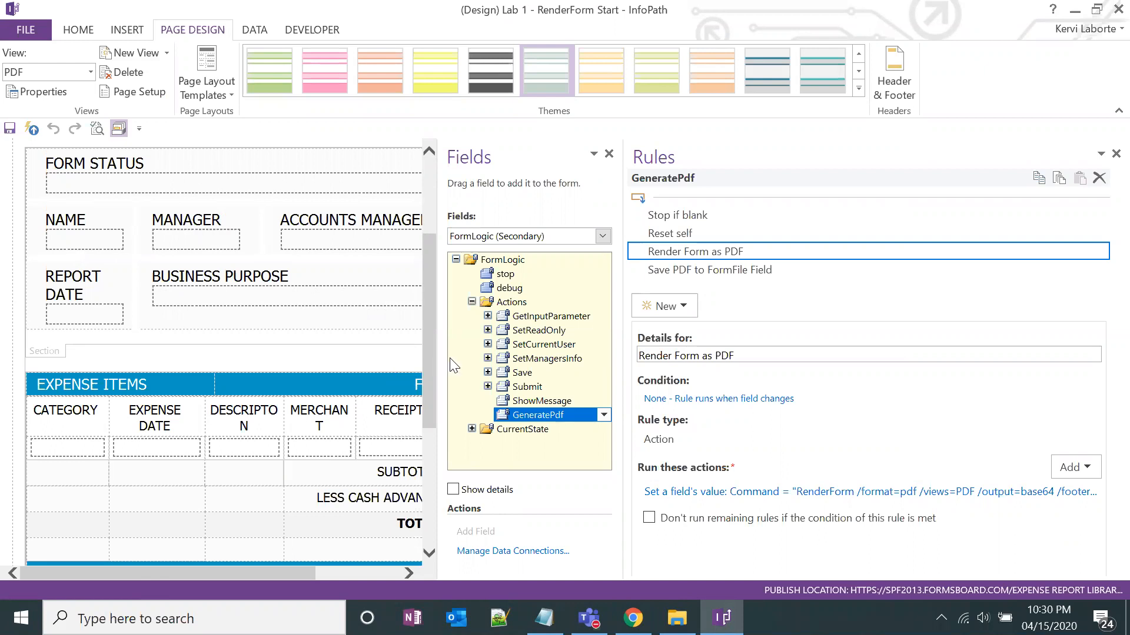
pyautogui.moveTo(629, 291); pyautogui.dragTo(645, 292)
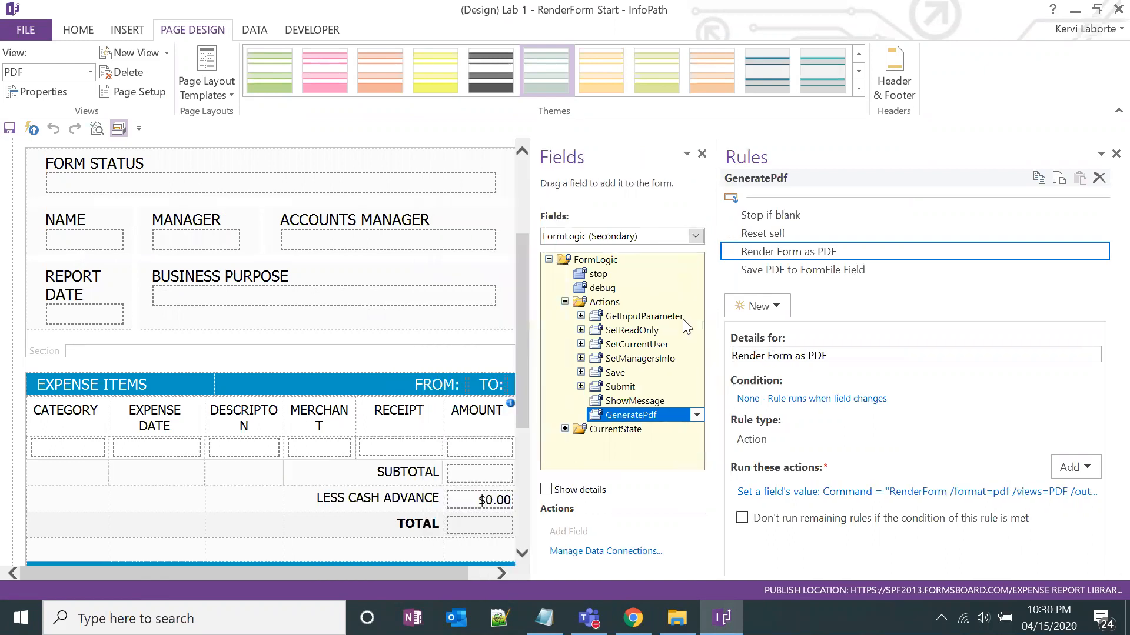
pyautogui.click(596, 342)
pyautogui.click(459, 343)
pyautogui.moveTo(435, 342); pyautogui.dragTo(386, 340)
pyautogui.click(393, 340)
pyautogui.click(423, 341)
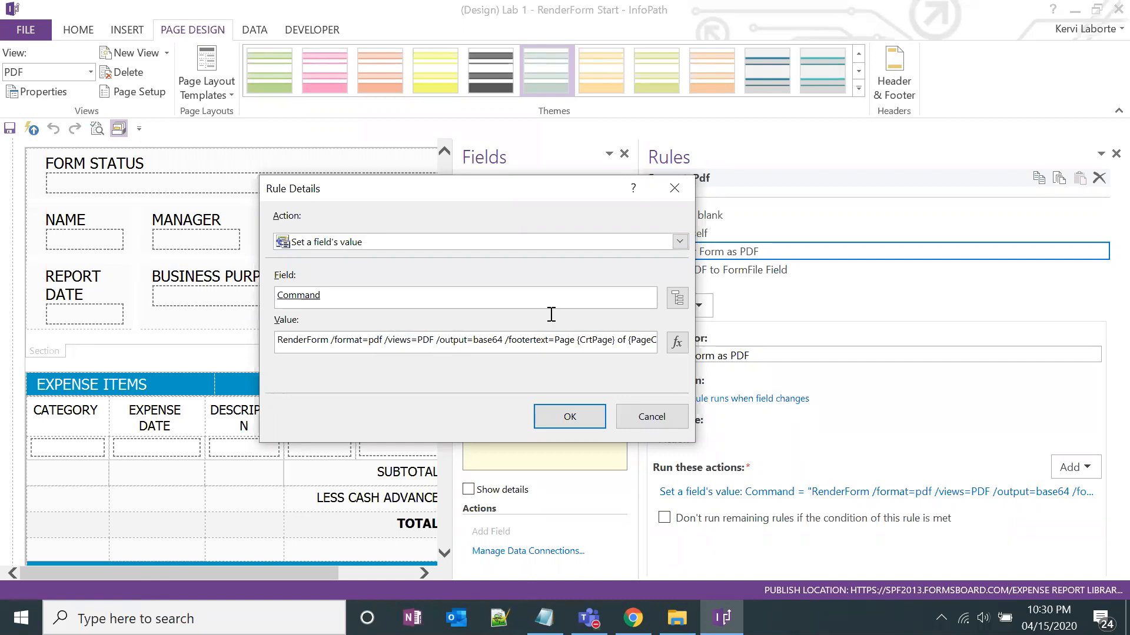
pyautogui.moveTo(662, 195); pyautogui.dragTo(699, 217)
pyautogui.click(672, 192)
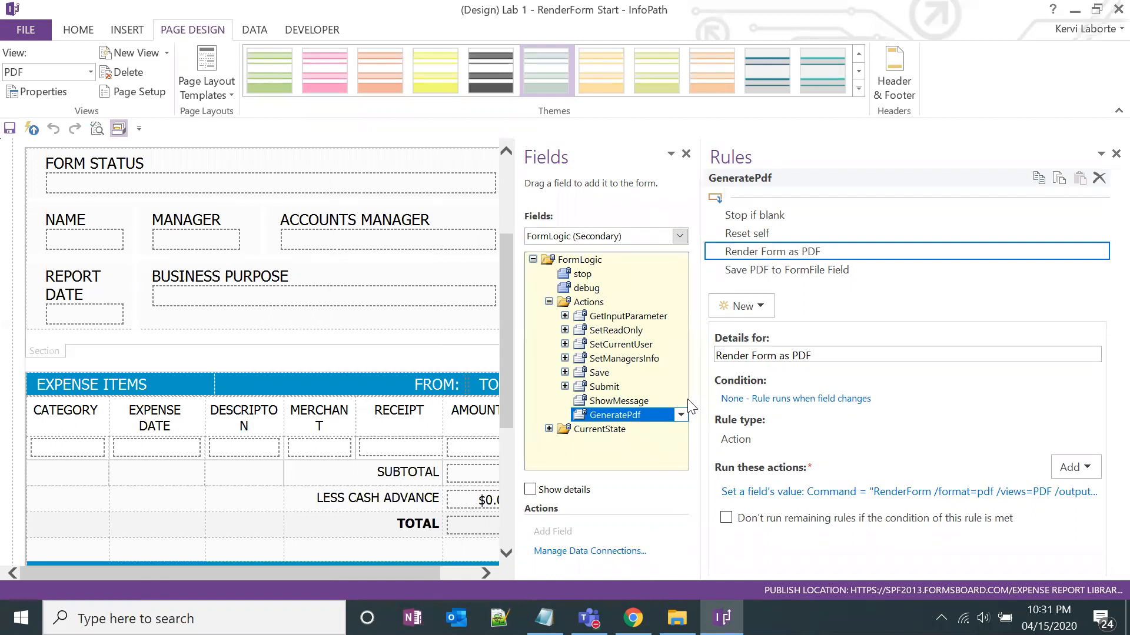
# Widen the form design area and browse the PDF view, selecting the Form Status section.
pyautogui.moveTo(704, 356); pyautogui.dragTo(815, 351)
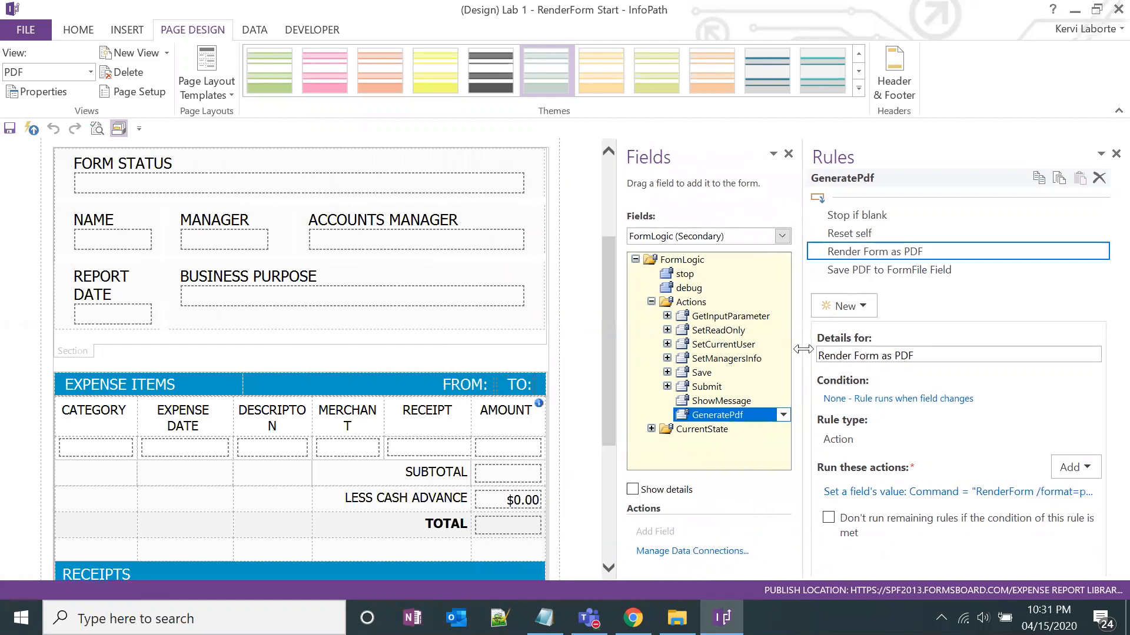
pyautogui.scroll(-5, 472, 383)
pyautogui.scroll(5, 472, 382)
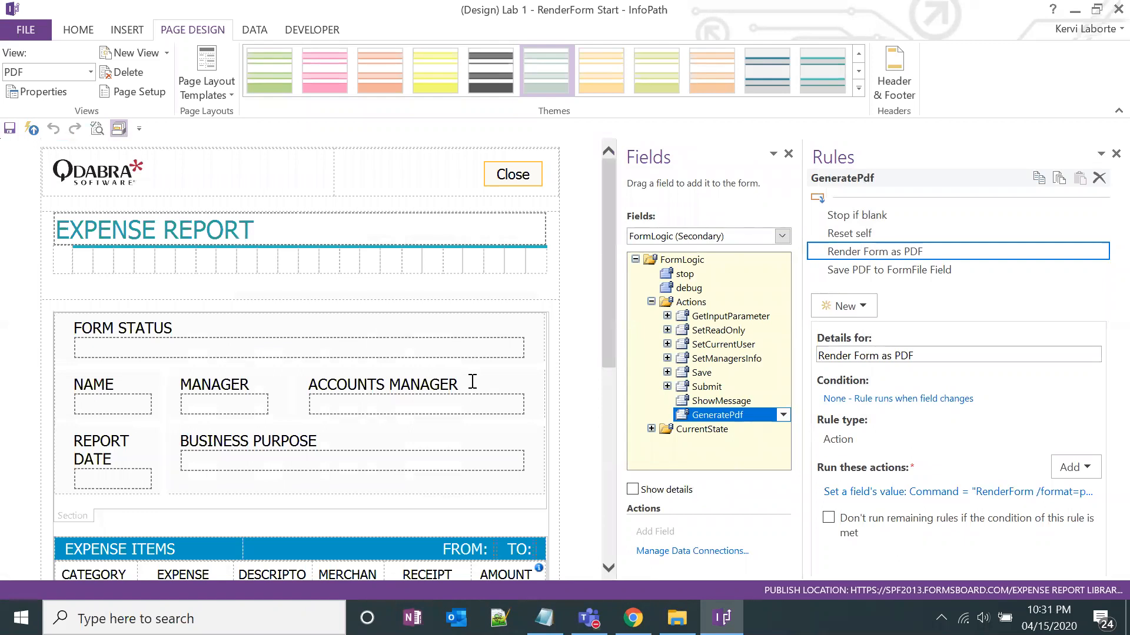
pyautogui.scroll(-5, 473, 382)
pyautogui.scroll(-2, 472, 382)
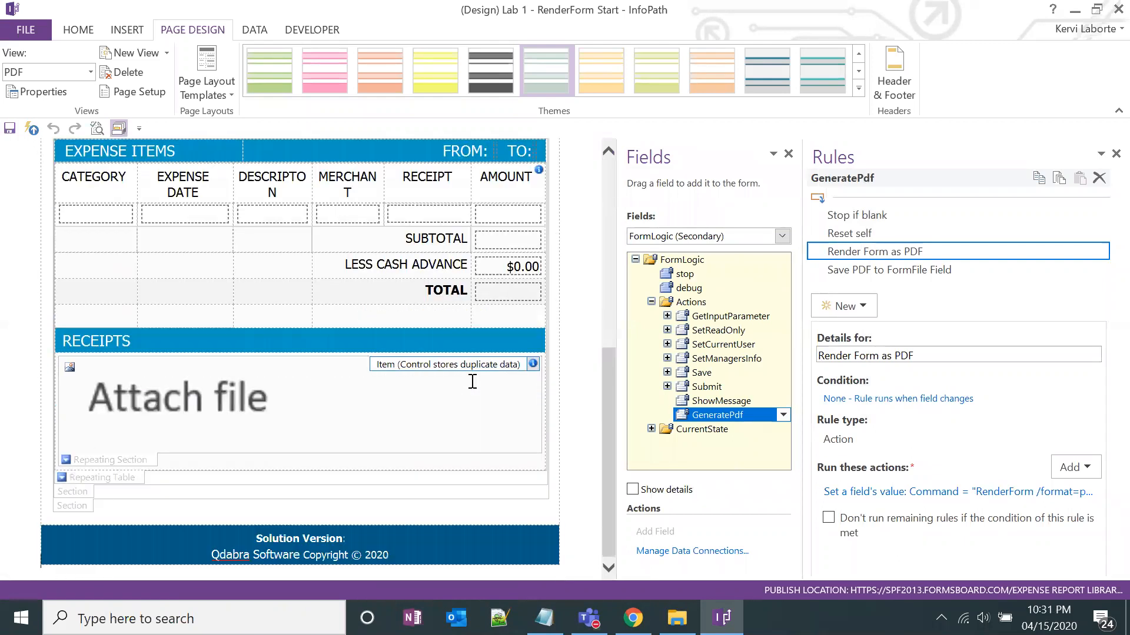
pyautogui.scroll(7, 472, 382)
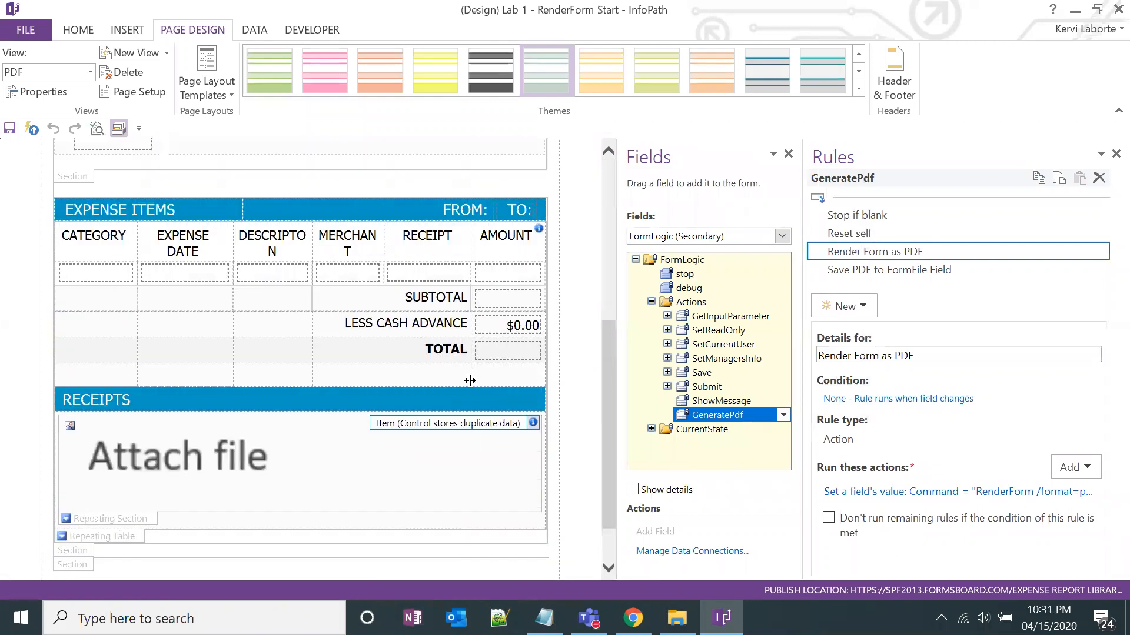
pyautogui.scroll(4, 470, 380)
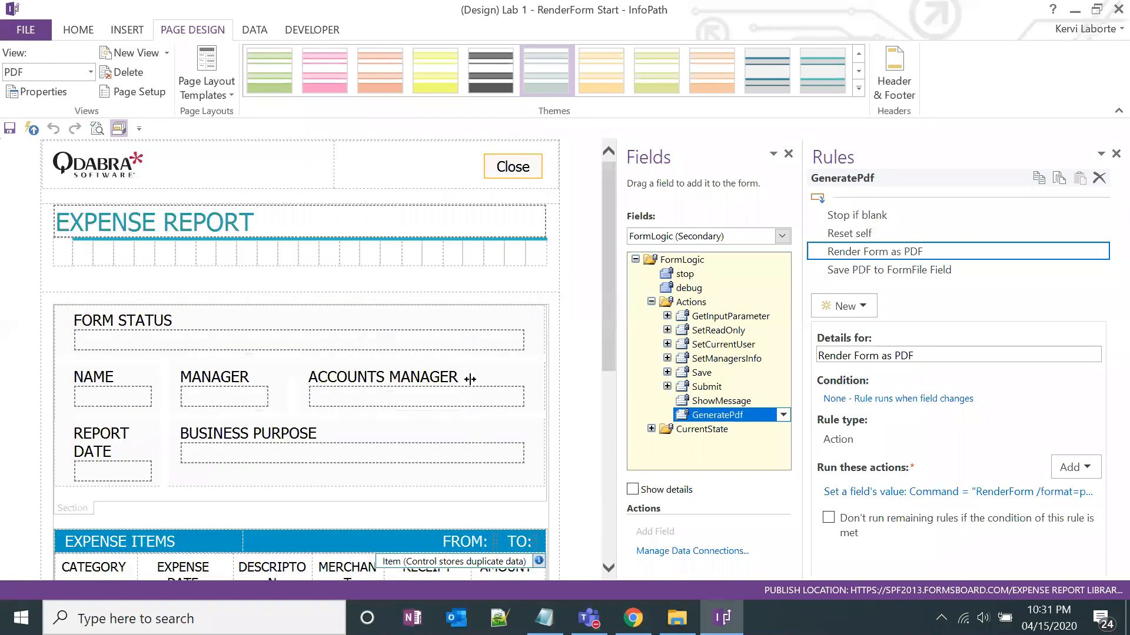
pyautogui.click(434, 334)
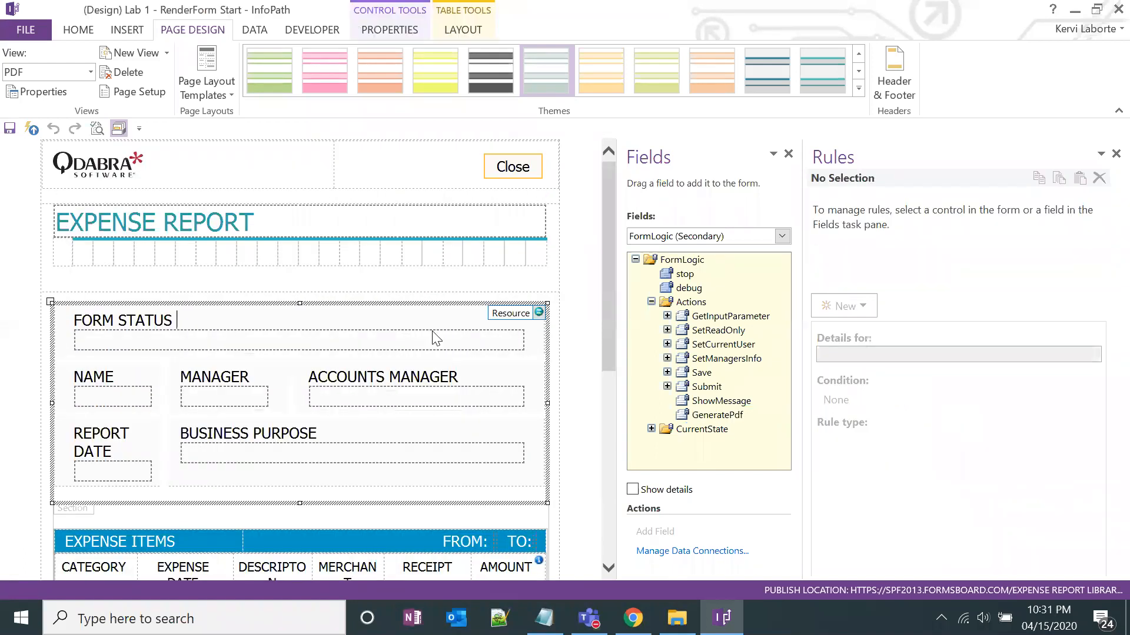
pyautogui.click(634, 617)
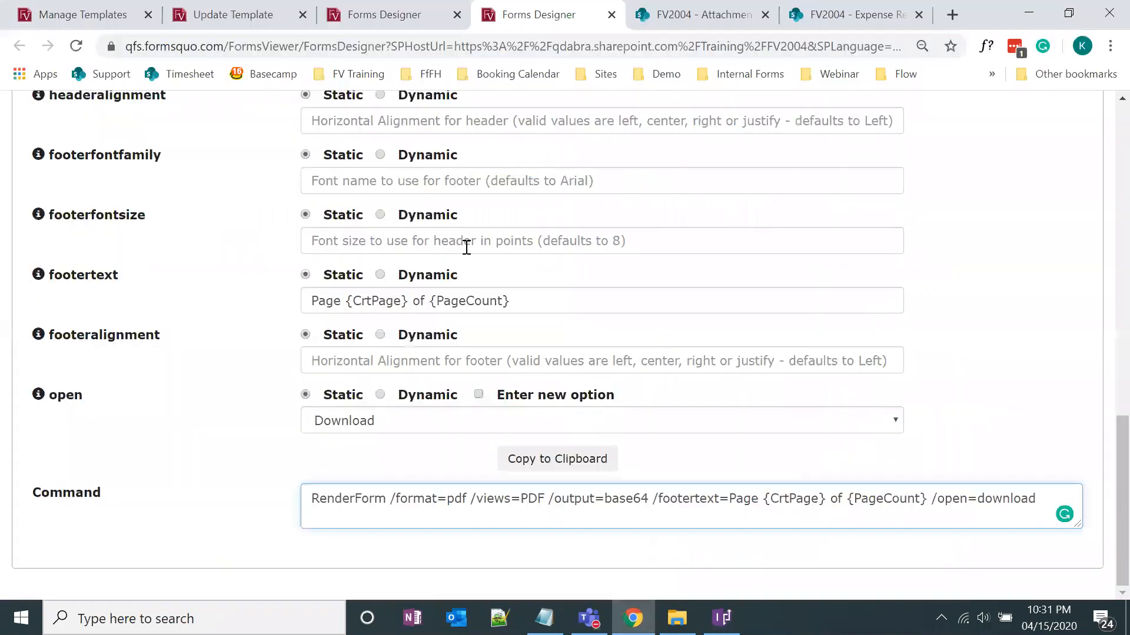
pyautogui.scroll(9, 477, 280)
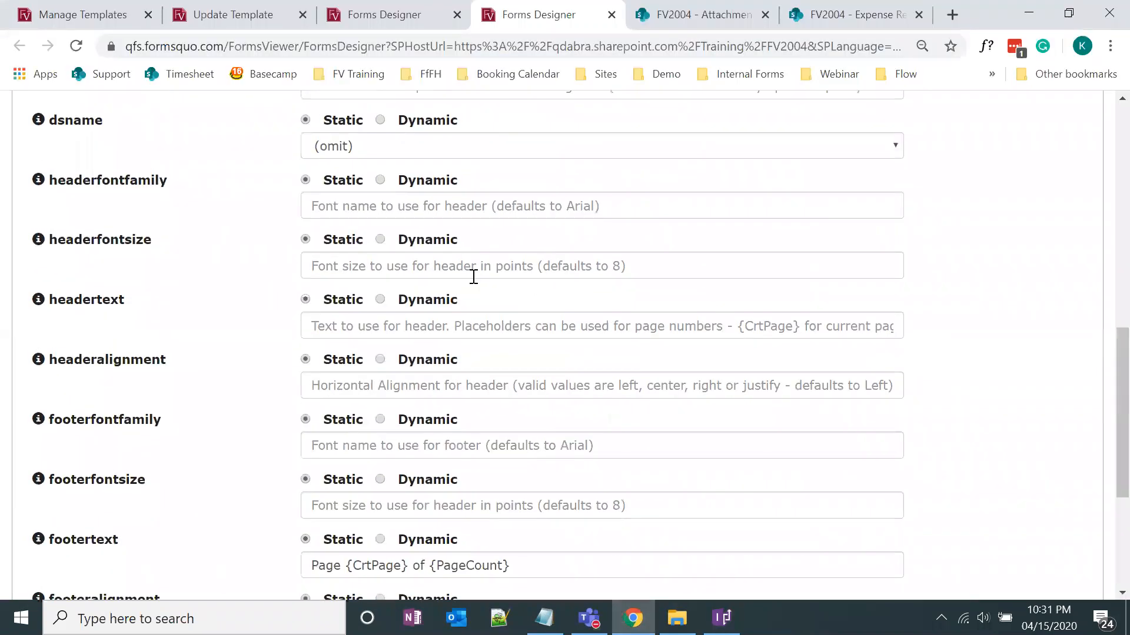
pyautogui.scroll(4, 474, 277)
pyautogui.scroll(-1, 473, 279)
pyautogui.scroll(-5, 477, 284)
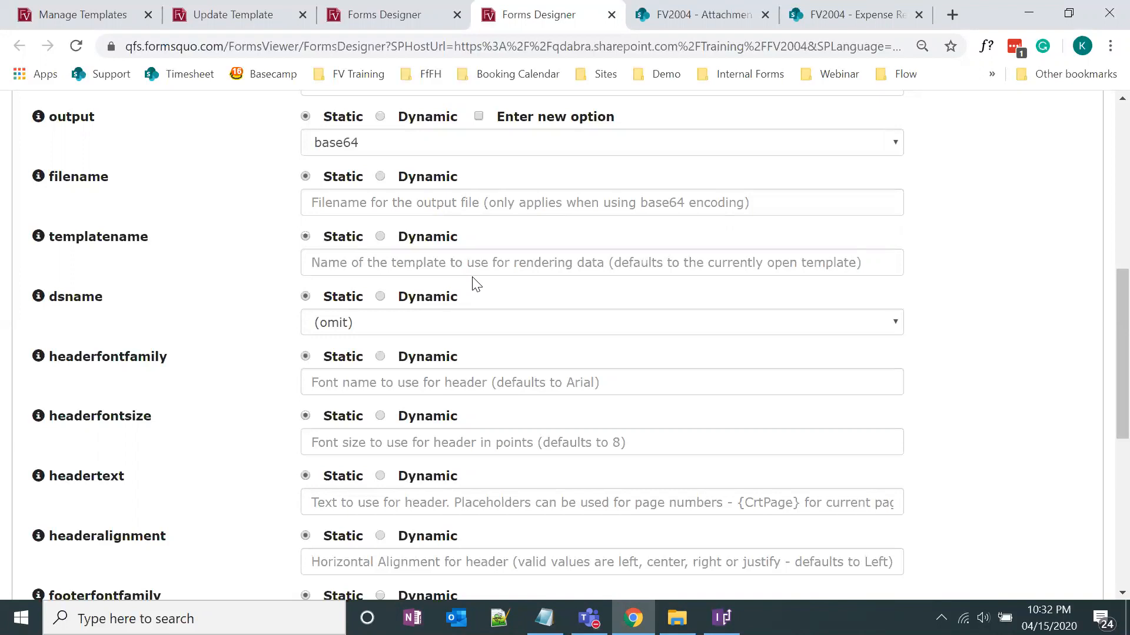
pyautogui.scroll(-6, 474, 283)
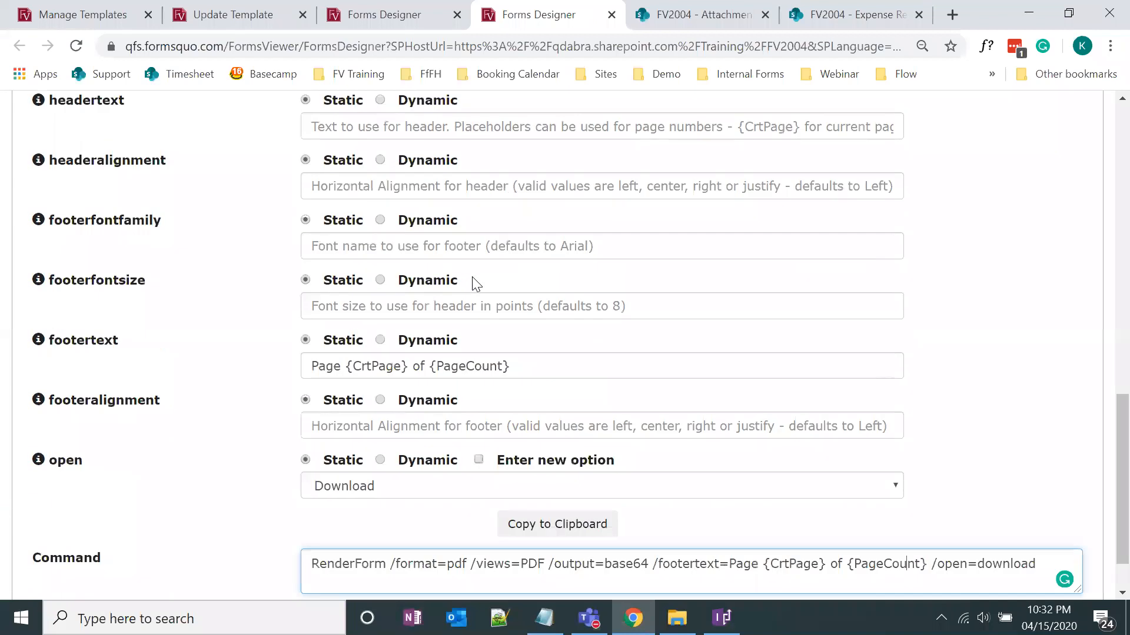
pyautogui.scroll(15, 474, 283)
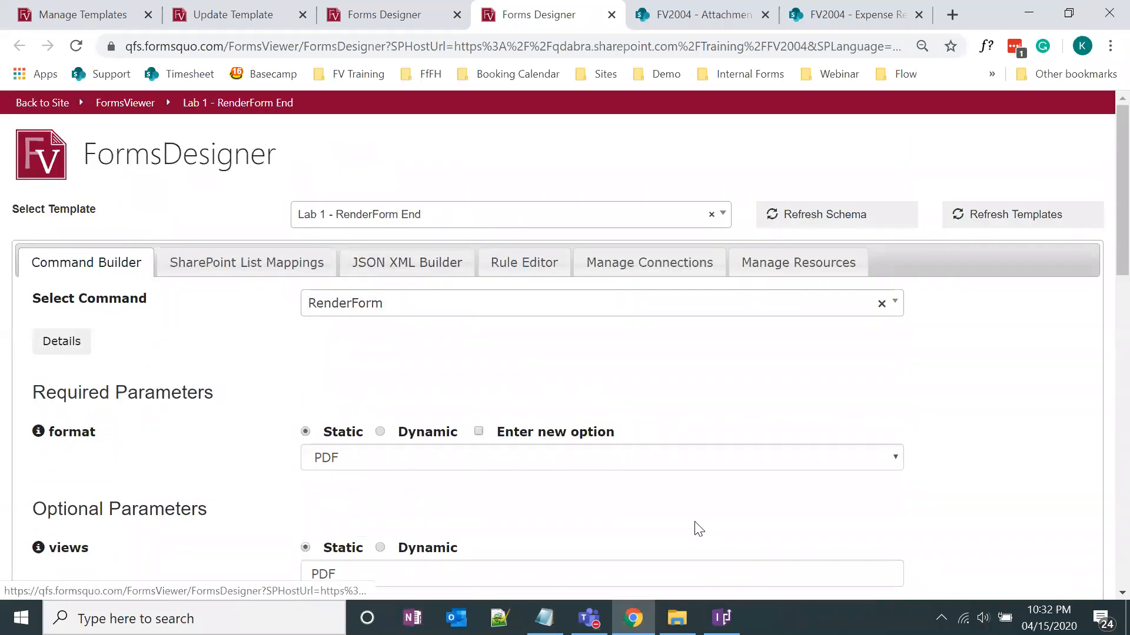
# Scroll through the RenderForm PDF parameters in Command Builder.
pyautogui.scroll(-8, 608, 483)
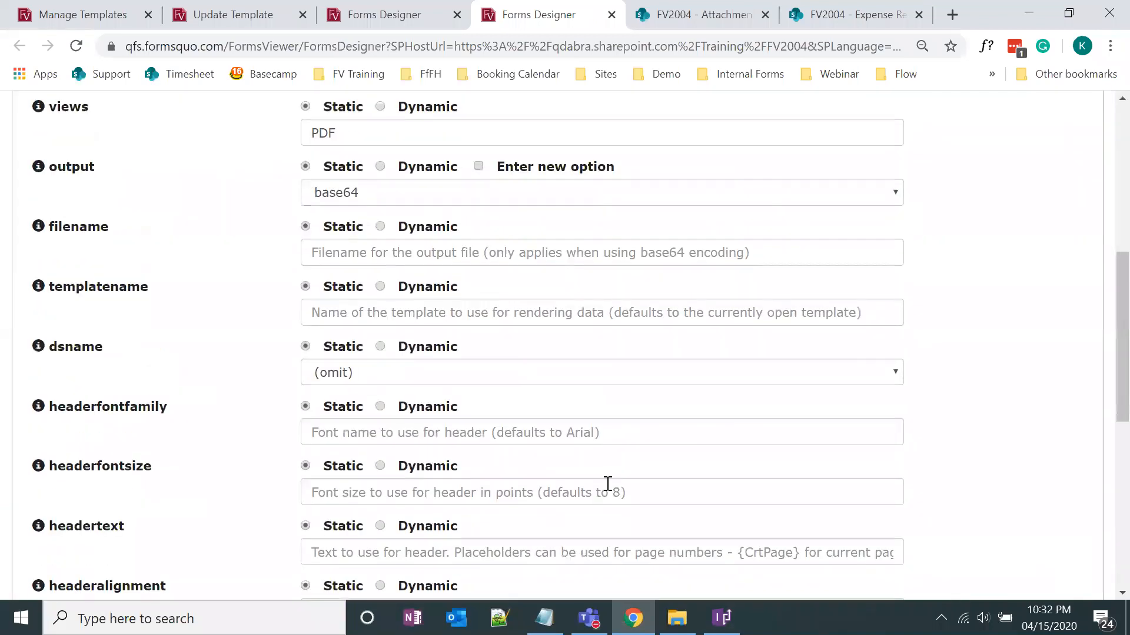
pyautogui.scroll(2, 610, 490)
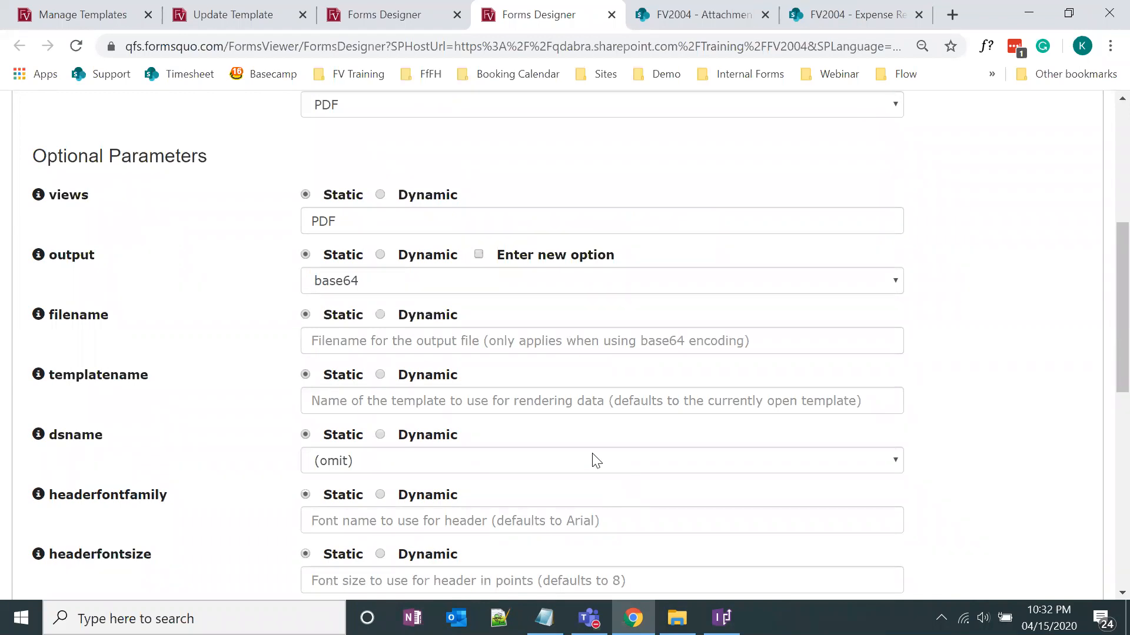
pyautogui.scroll(-1, 588, 435)
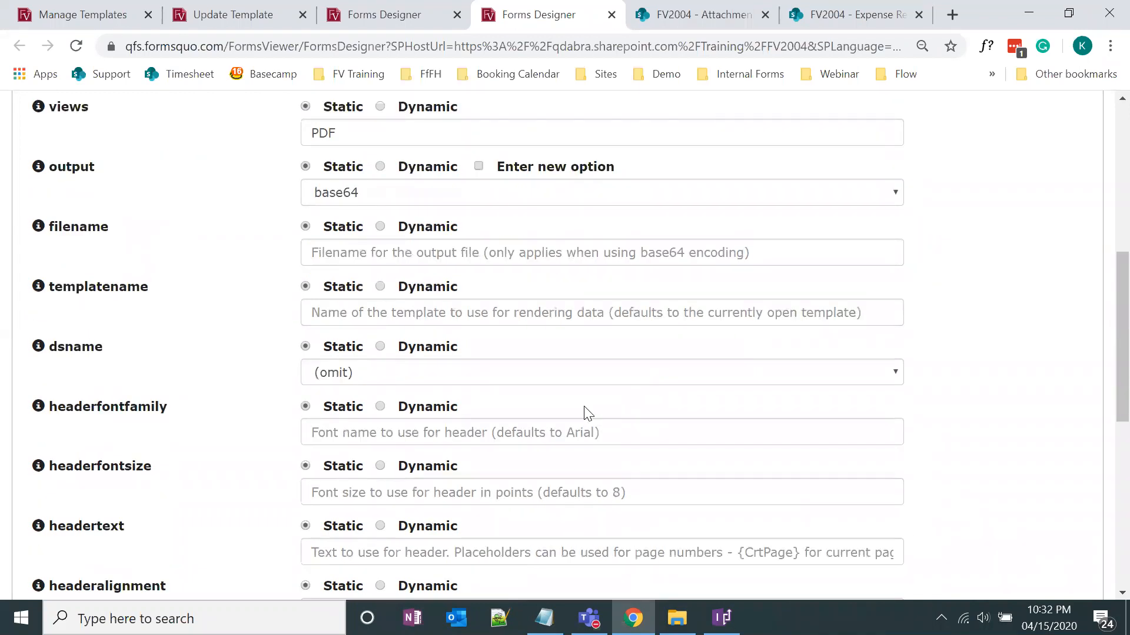
pyautogui.scroll(3, 589, 411)
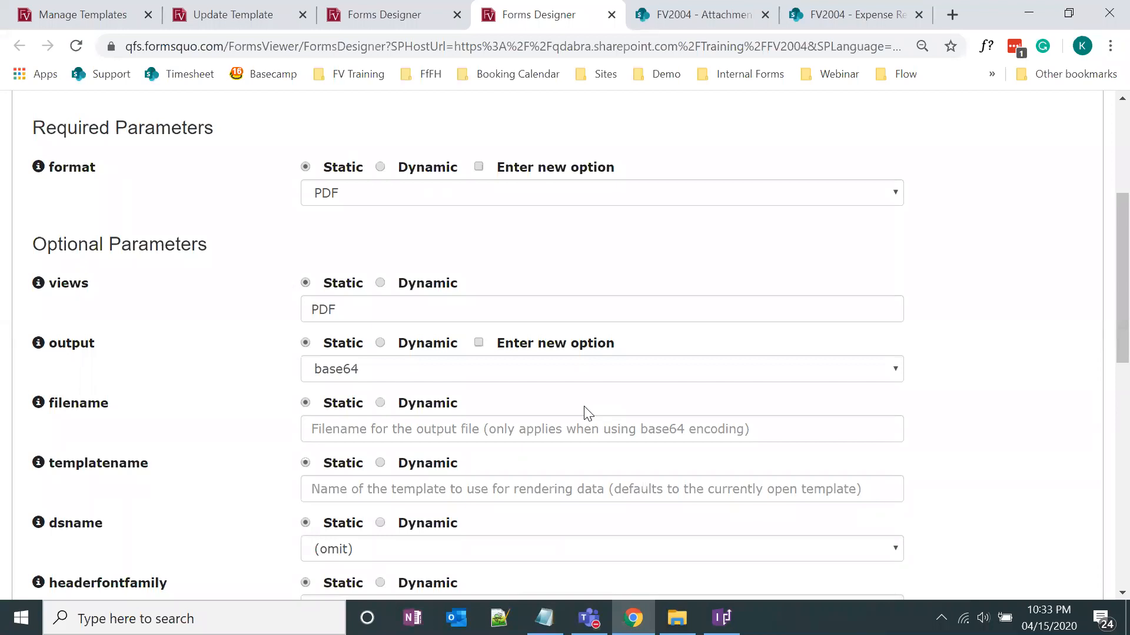
pyautogui.scroll(3, 587, 413)
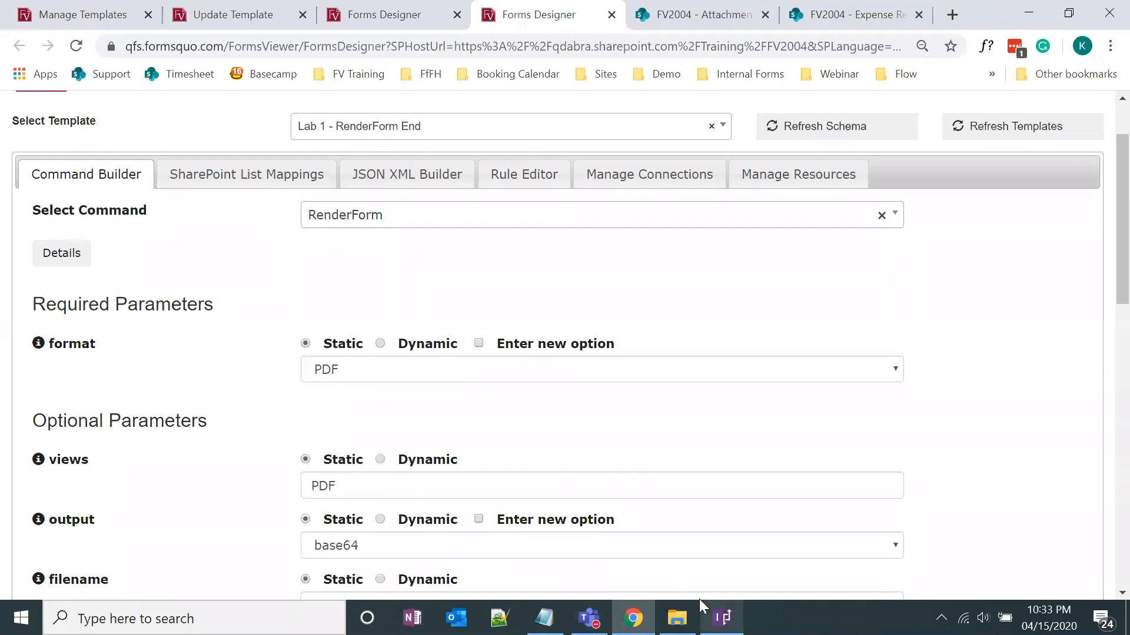
pyautogui.click(687, 572)
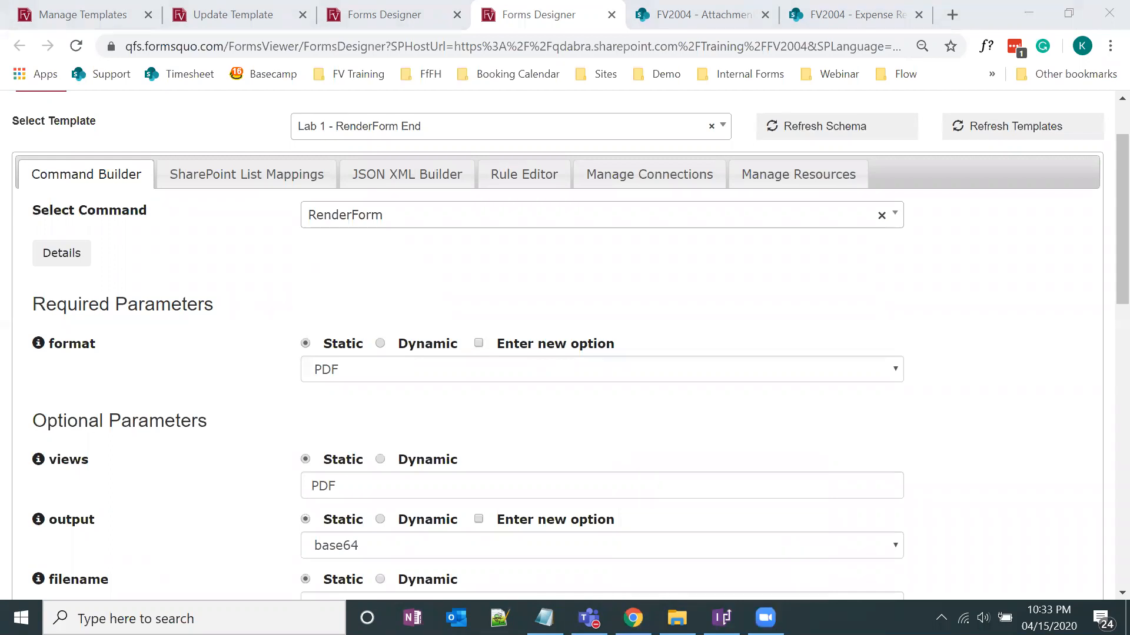
# Review the output filename parameter and Command box, then move to the other Forms Designer tab.
pyautogui.scroll(-4, 651, 227)
pyautogui.scroll(4, 653, 229)
pyautogui.scroll(2, 654, 230)
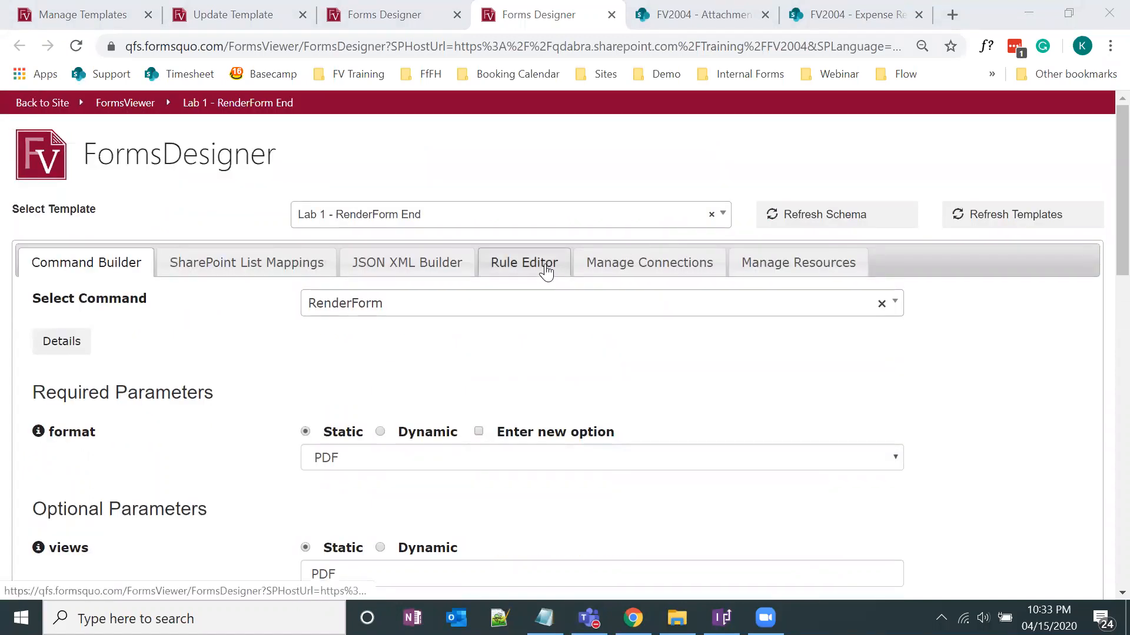
pyautogui.scroll(-5, 541, 276)
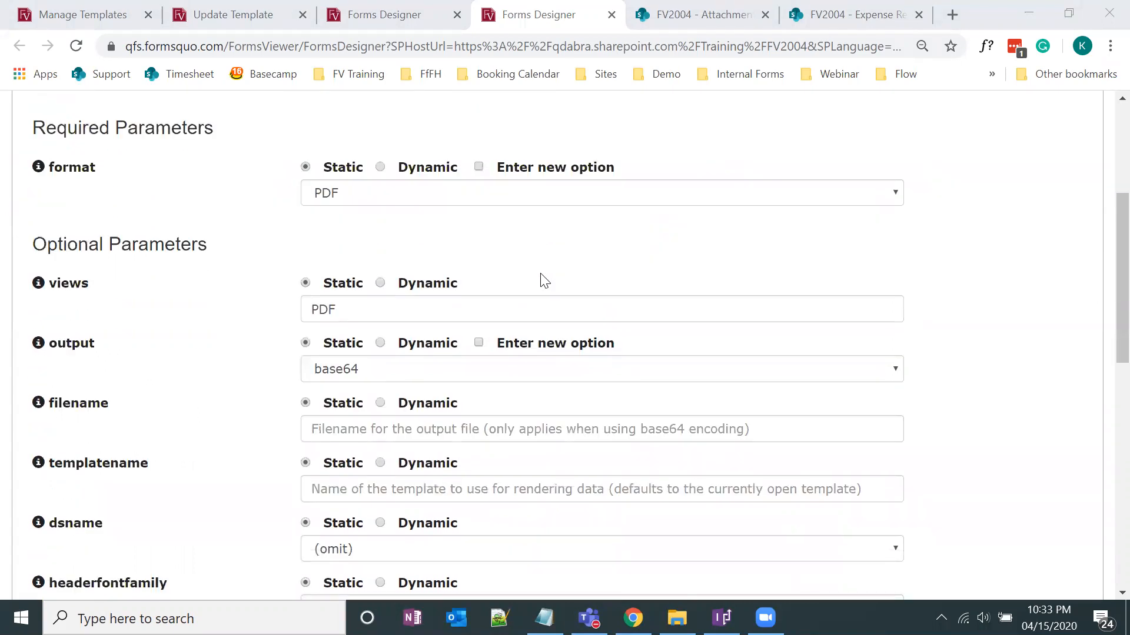
pyautogui.scroll(-3, 545, 280)
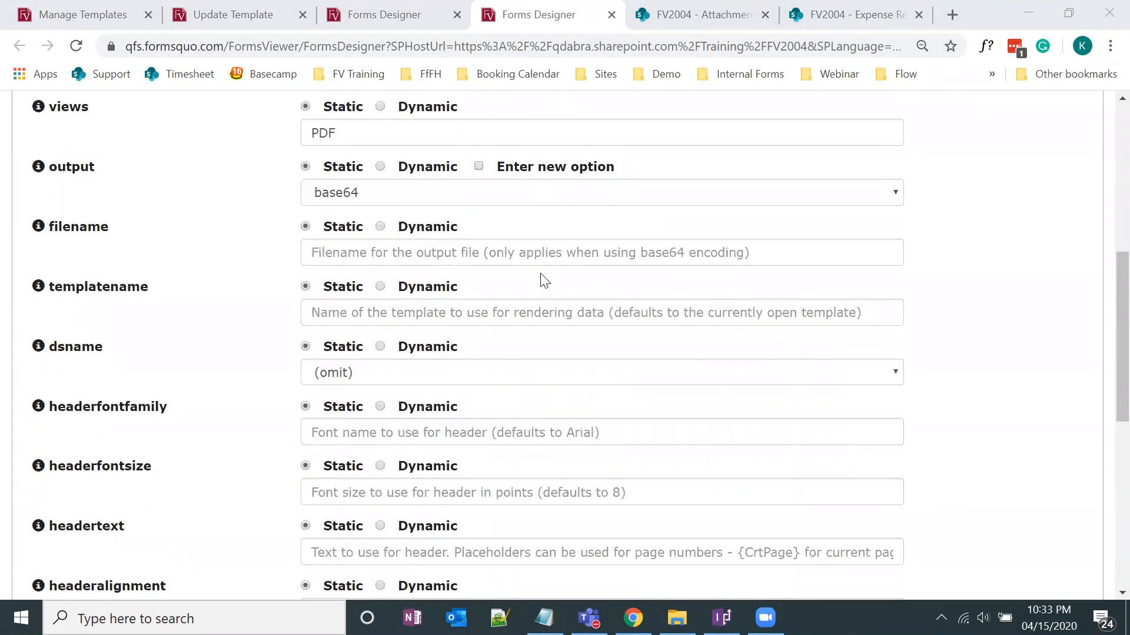
pyautogui.click(537, 261)
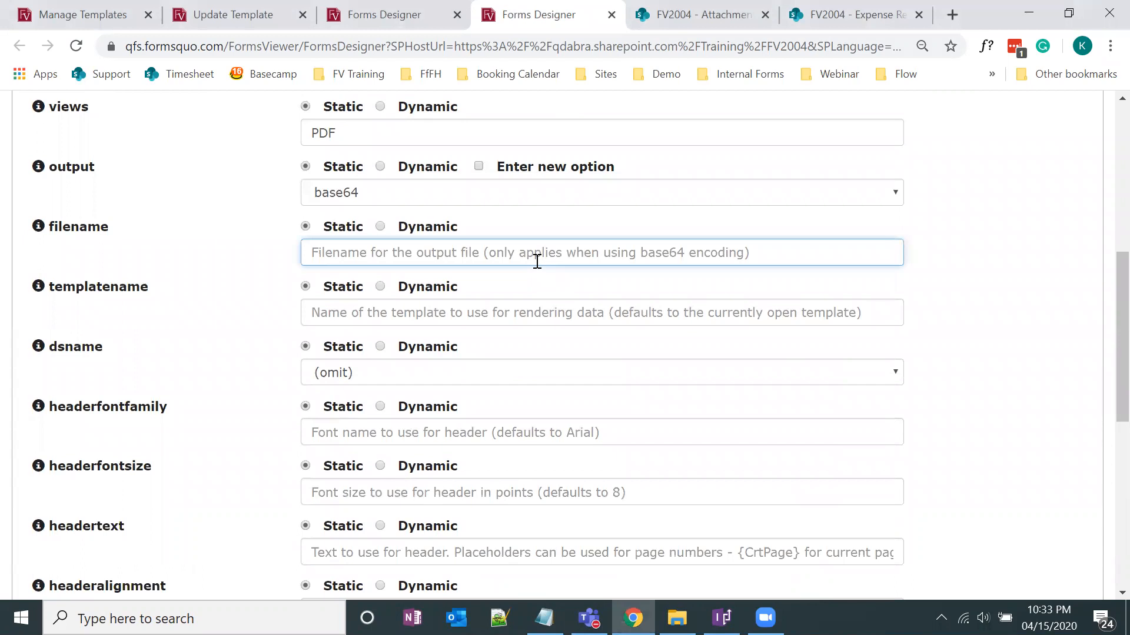
pyautogui.scroll(-7, 537, 261)
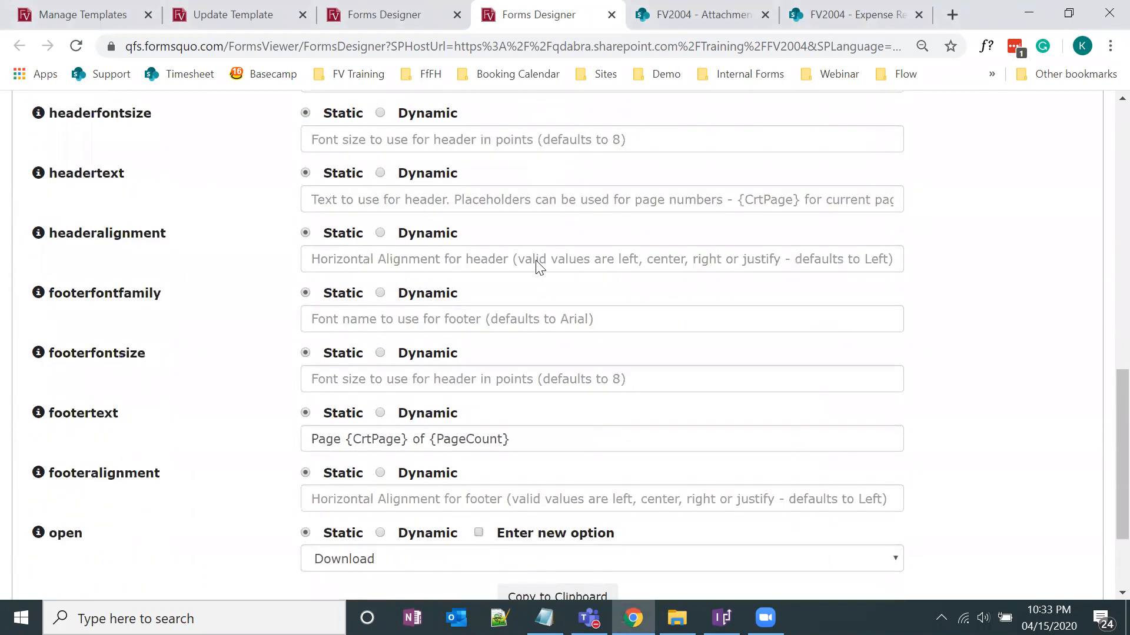
pyautogui.scroll(-2, 537, 265)
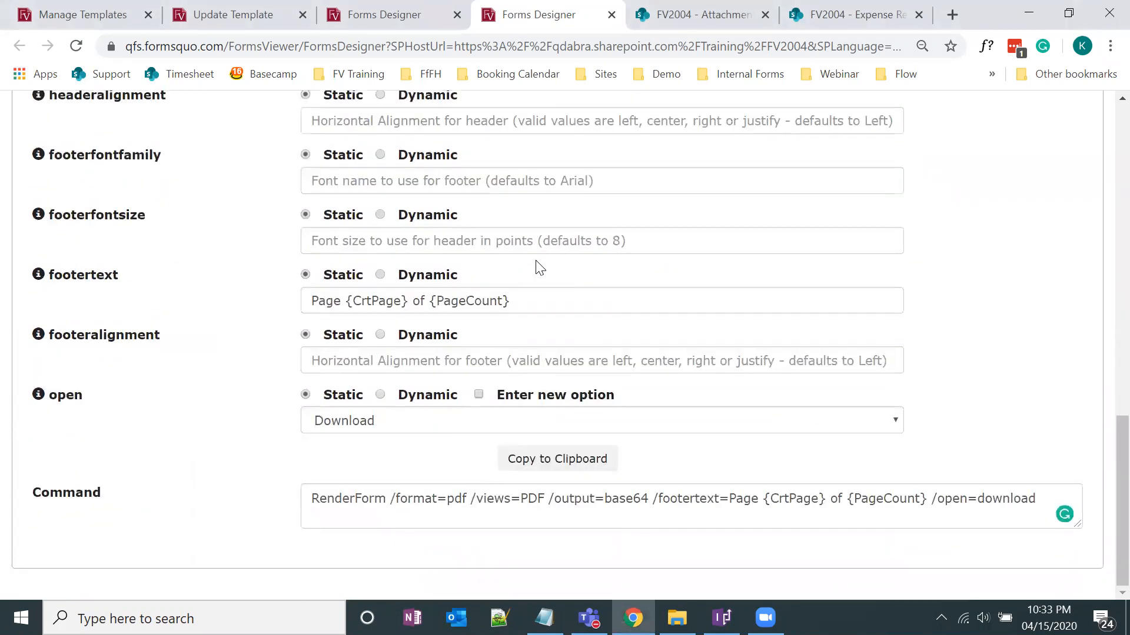
pyautogui.scroll(12, 537, 261)
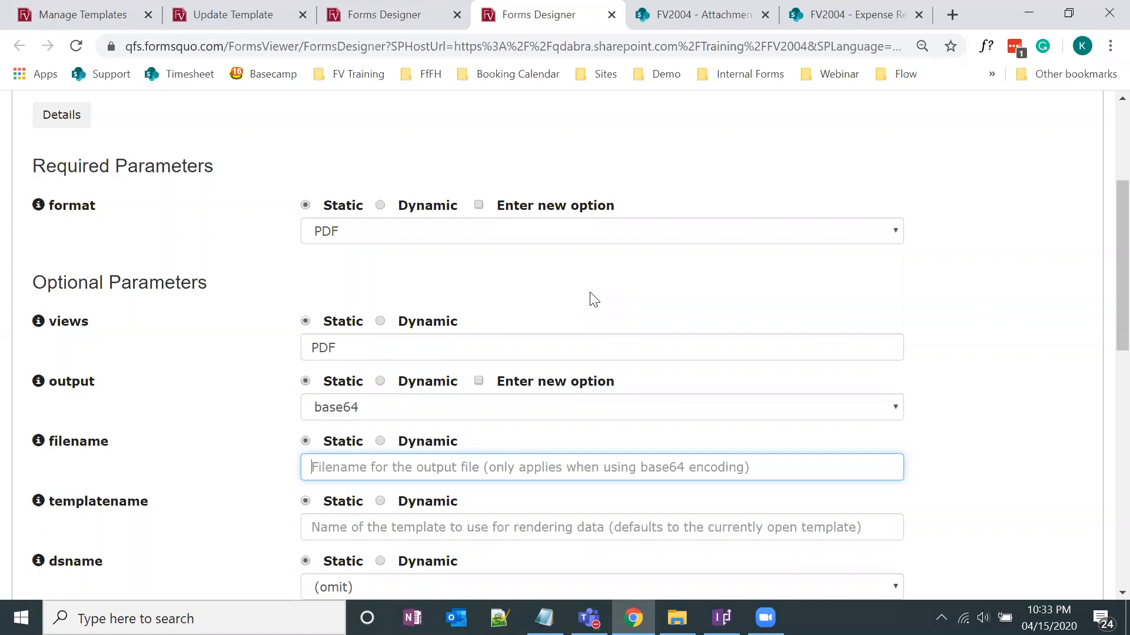
pyautogui.hotkey('ctrl', 'shift', 'Tab')
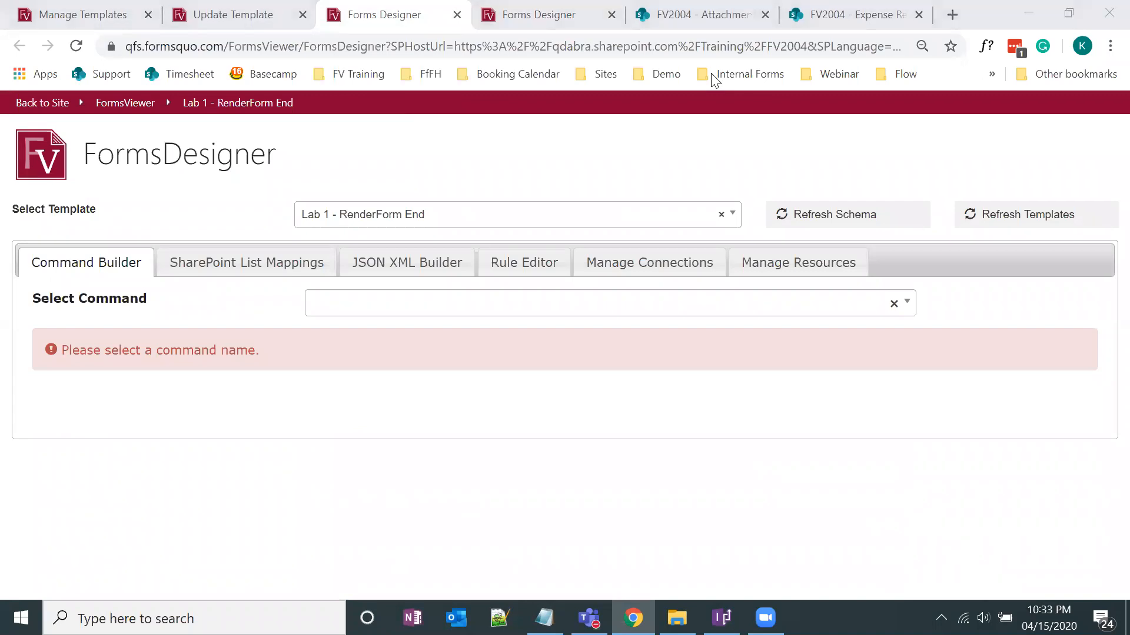
# Close the Forms Designer and Update Template tabs and return to the Manage Templates list.
pyautogui.click(457, 14)
pyautogui.click(457, 18)
pyautogui.click(241, 6)
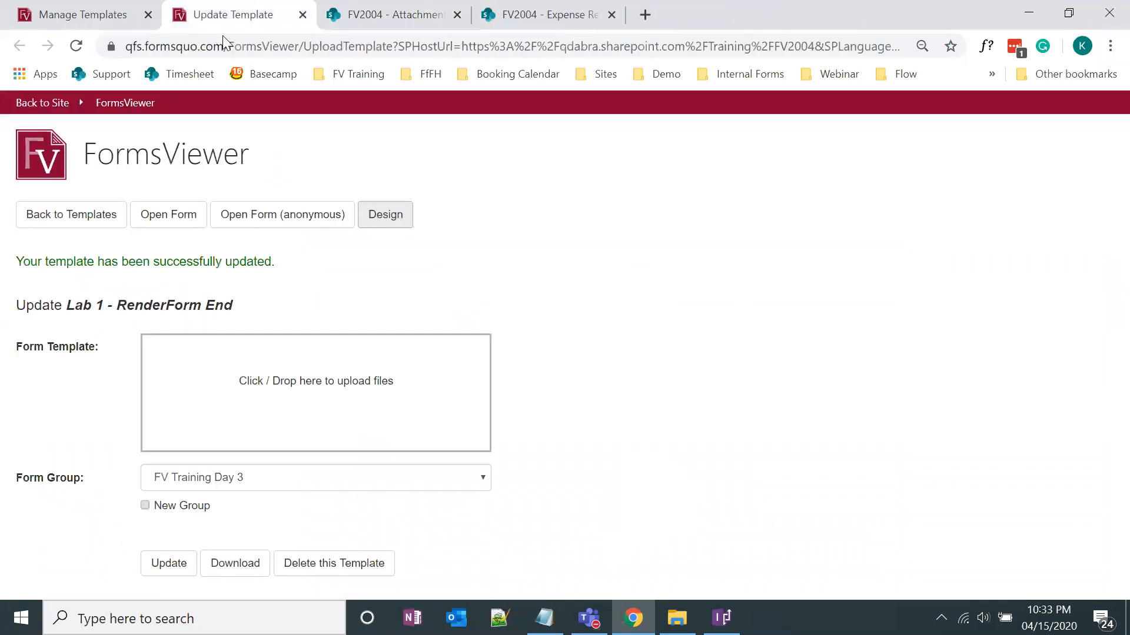
pyautogui.click(409, 16)
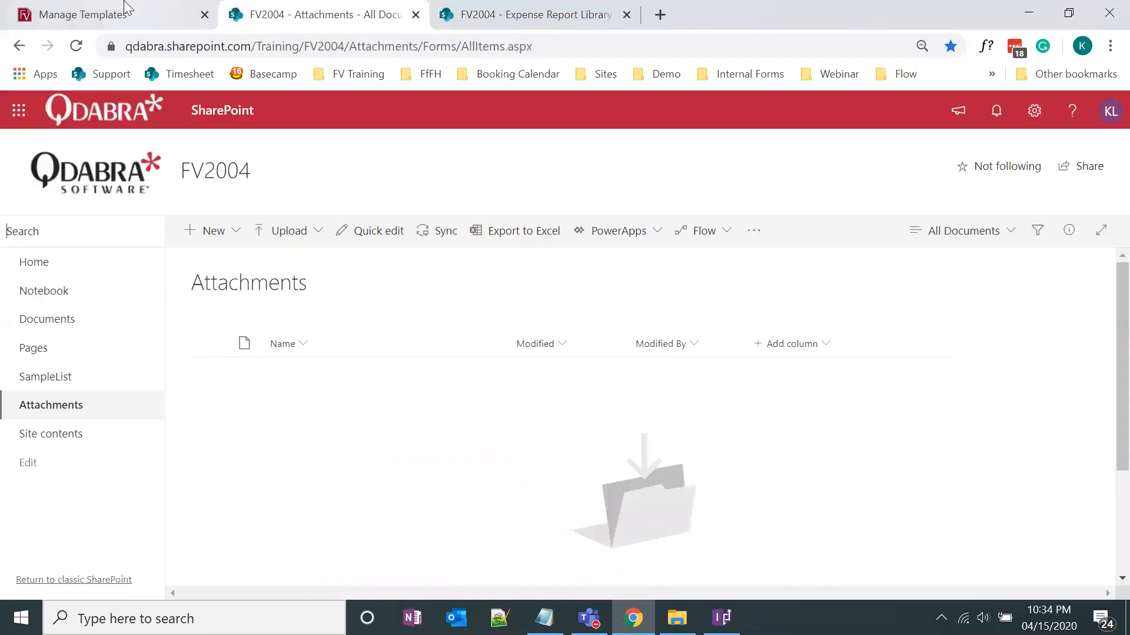
pyautogui.click(124, 6)
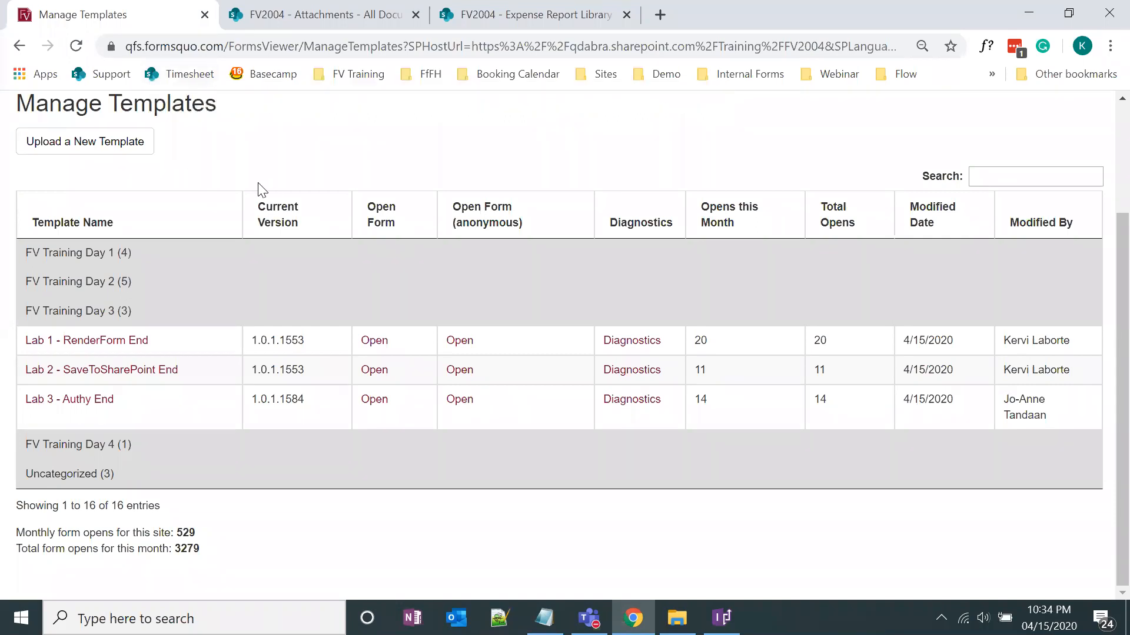
# Confirm the Attachments library is empty, then open the Lab 2 - SaveToSharePoint End update page.
pyautogui.click(349, 12)
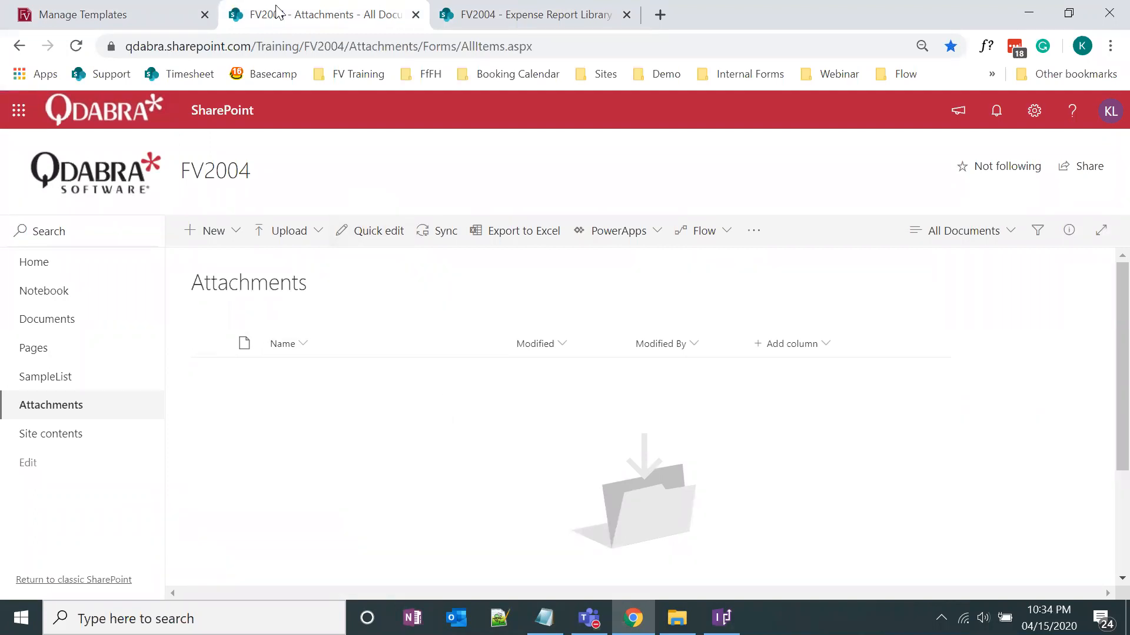
pyautogui.click(178, 11)
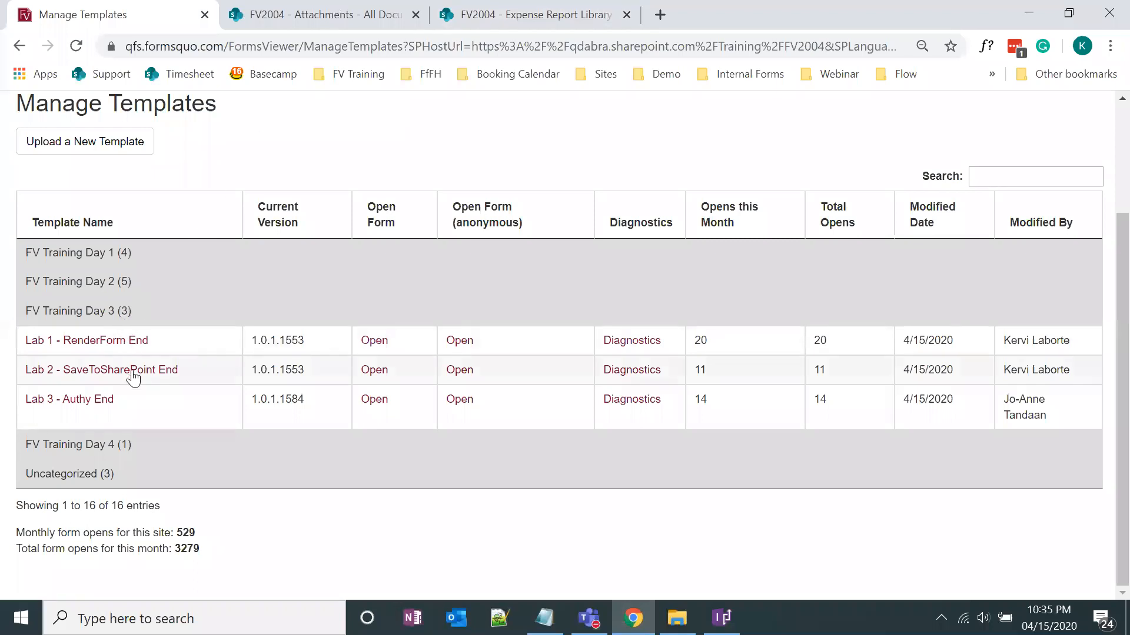
pyautogui.keyDown('ctrl'); pyautogui.click(167, 372); pyautogui.keyUp('ctrl')
pyautogui.click(305, 22)
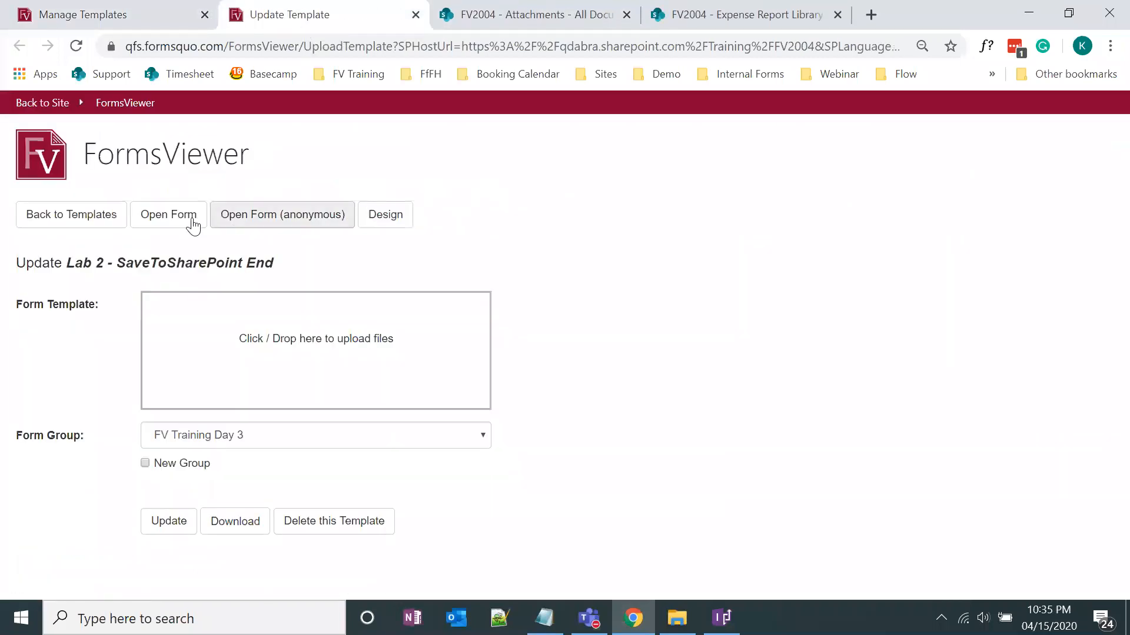
# Start a new expense report with purpose 'client meeting', category Transportation, date 4/7/2020.
pyautogui.click(200, 216)
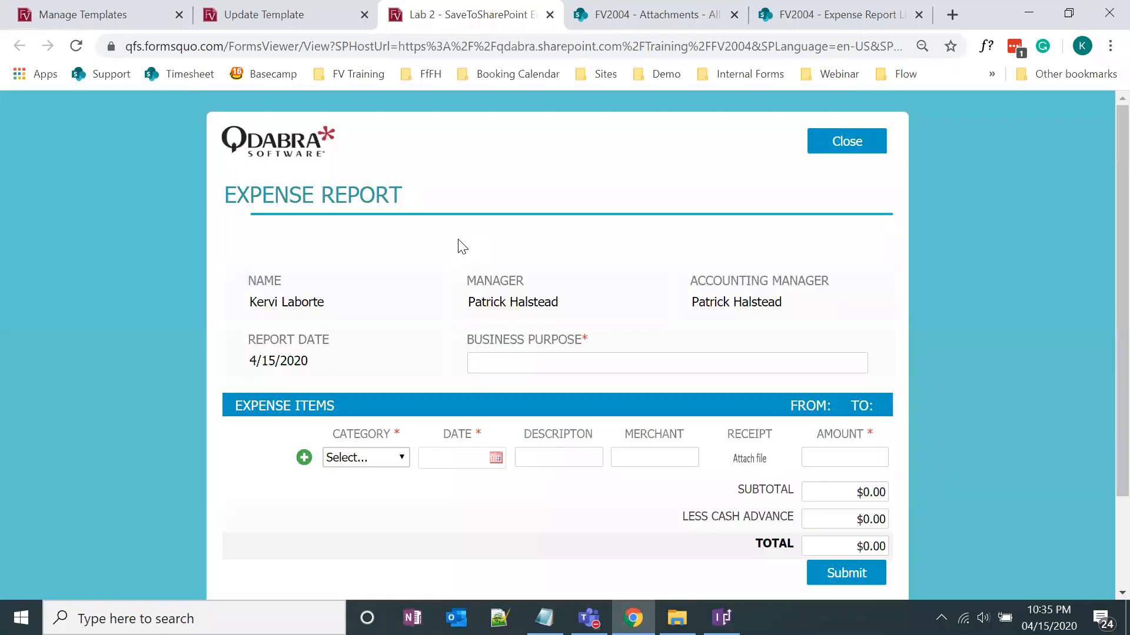
pyautogui.scroll(-2, 462, 246)
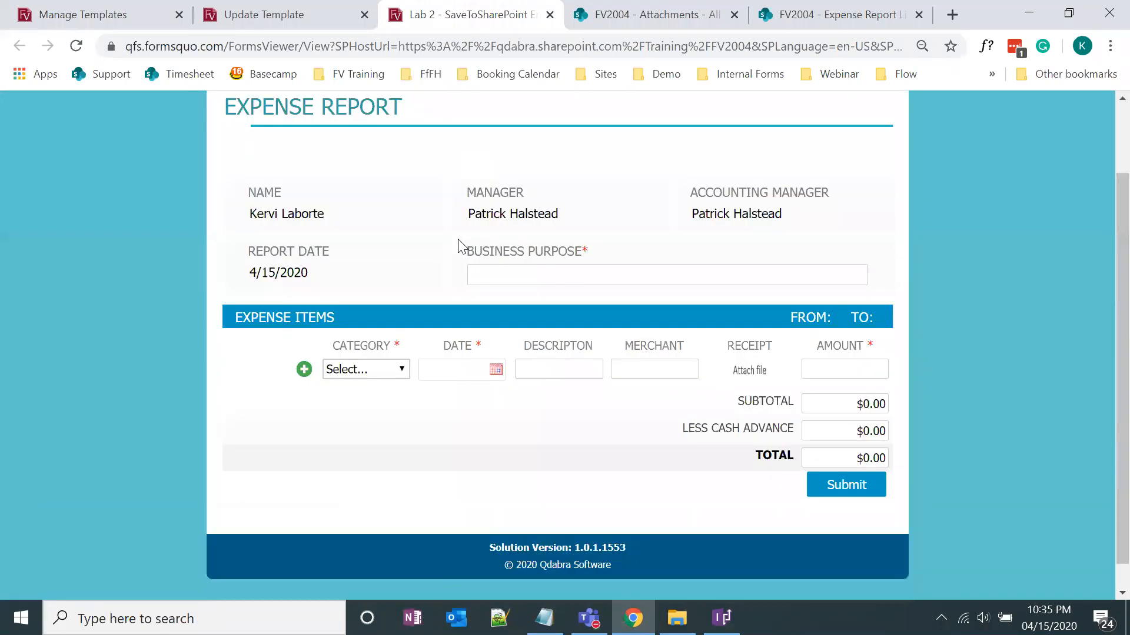
pyautogui.click(596, 278)
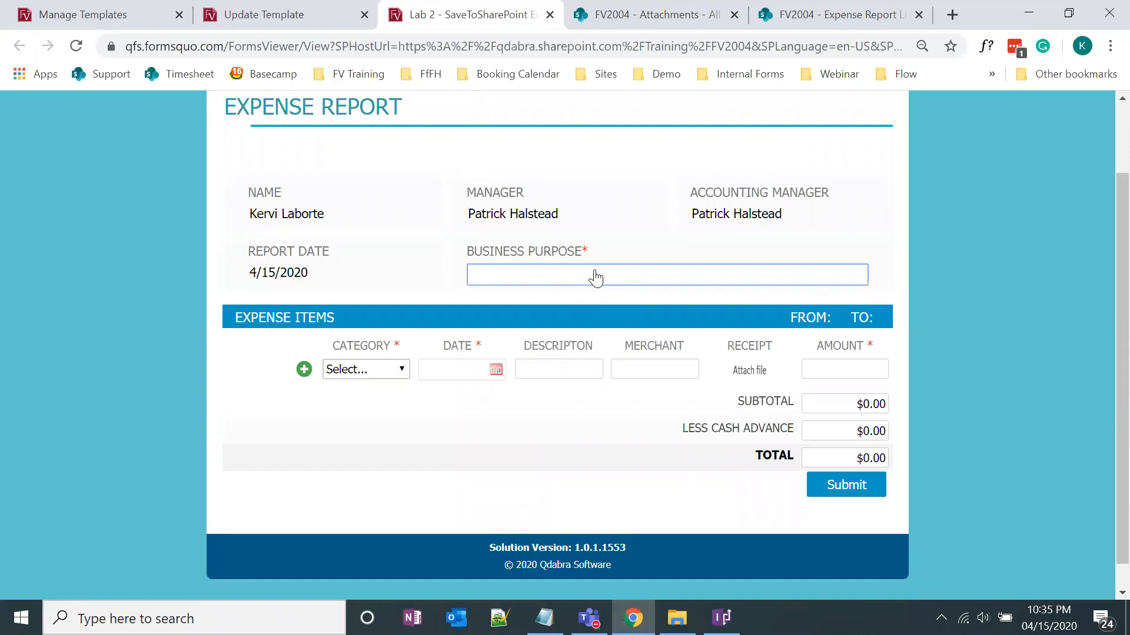
pyautogui.write('client meeting')
pyautogui.click(384, 375)
pyautogui.click(353, 206)
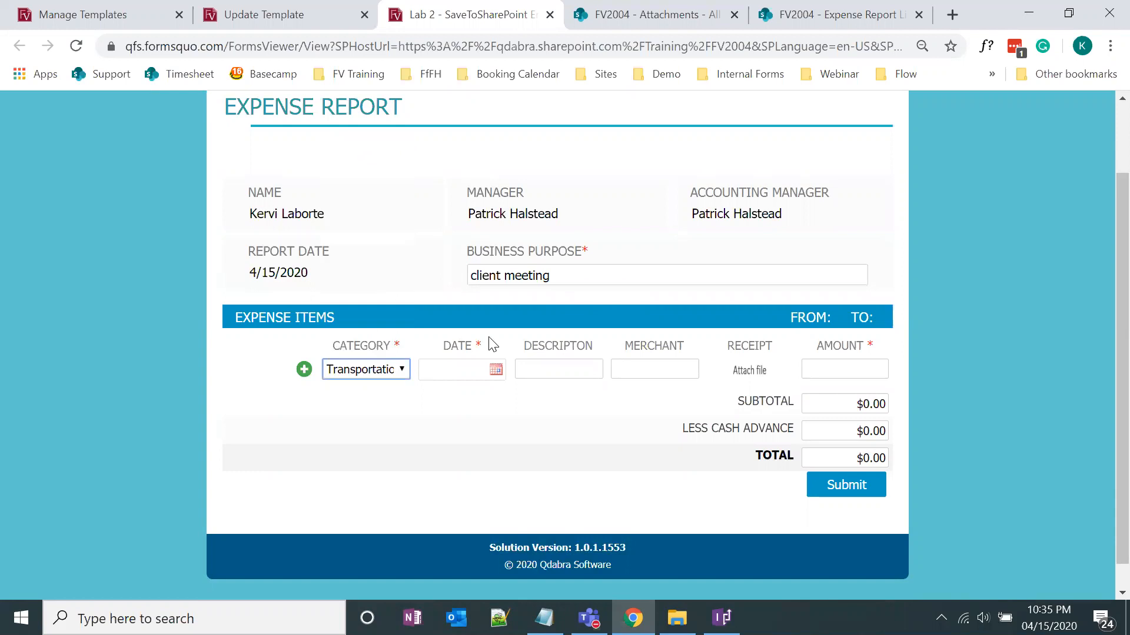
pyautogui.click(496, 370)
pyautogui.click(484, 472)
# Enter the expense description 'Taxi' and merchant 'Taxi 123'.
pyautogui.click(552, 372)
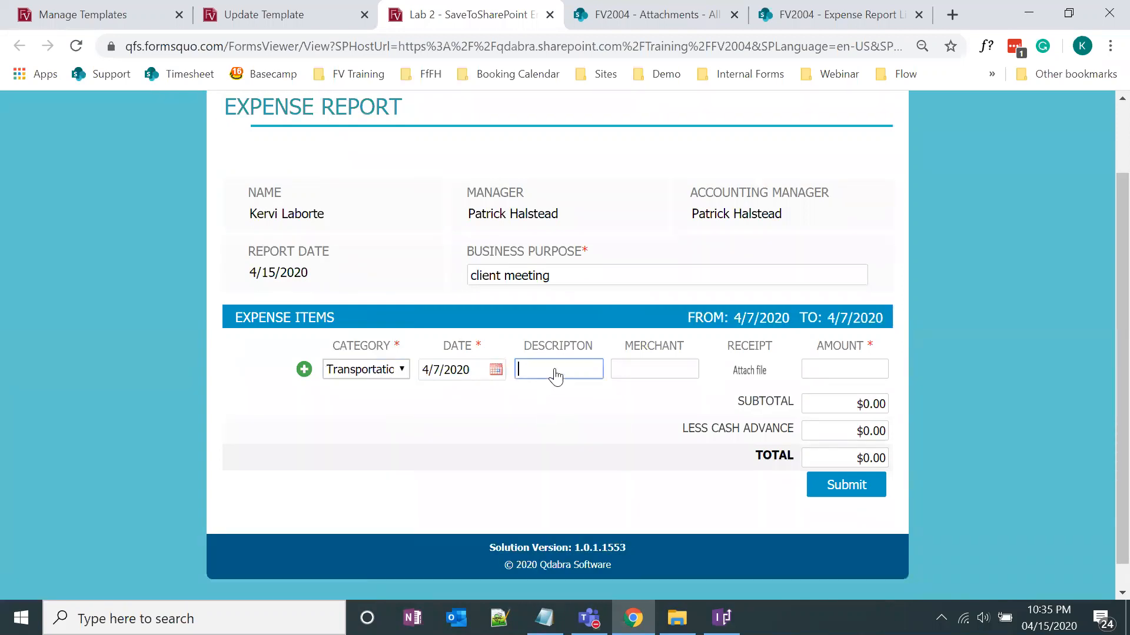
pyautogui.write('Taxi')
pyautogui.press('Tab')
pyautogui.write('Taxi 123')
# Attach the receipt1 image as the receipt and enter an amount of 30.
pyautogui.press('Tab')
pyautogui.press('Return')
pyautogui.click(452, 308)
pyautogui.doubleClick(999, 277)
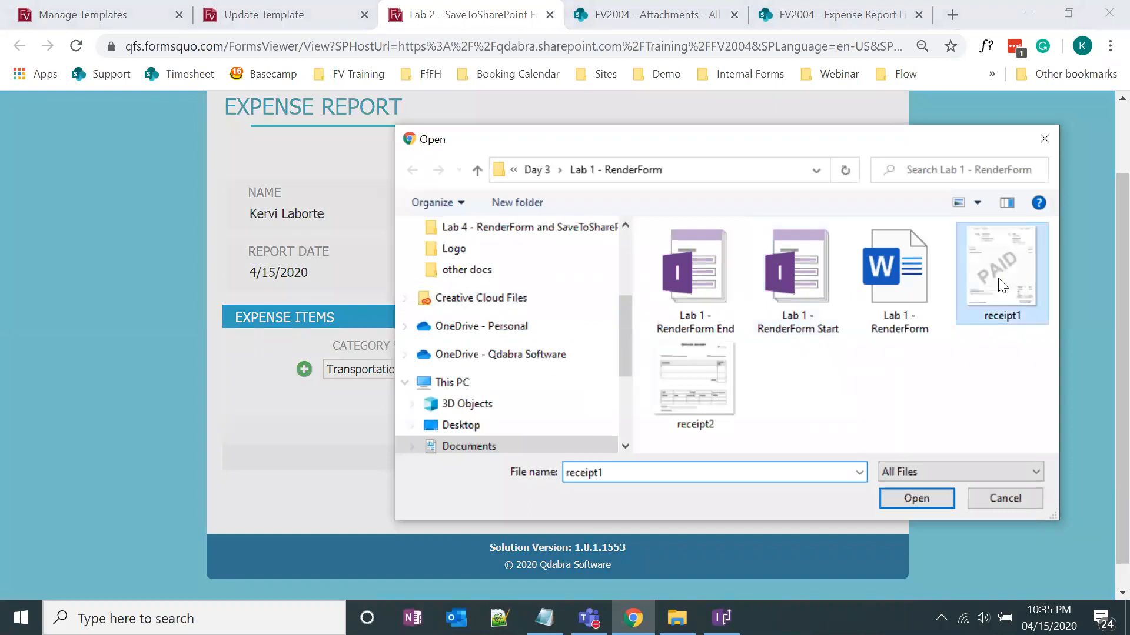
pyautogui.click(611, 380)
pyautogui.click(853, 381)
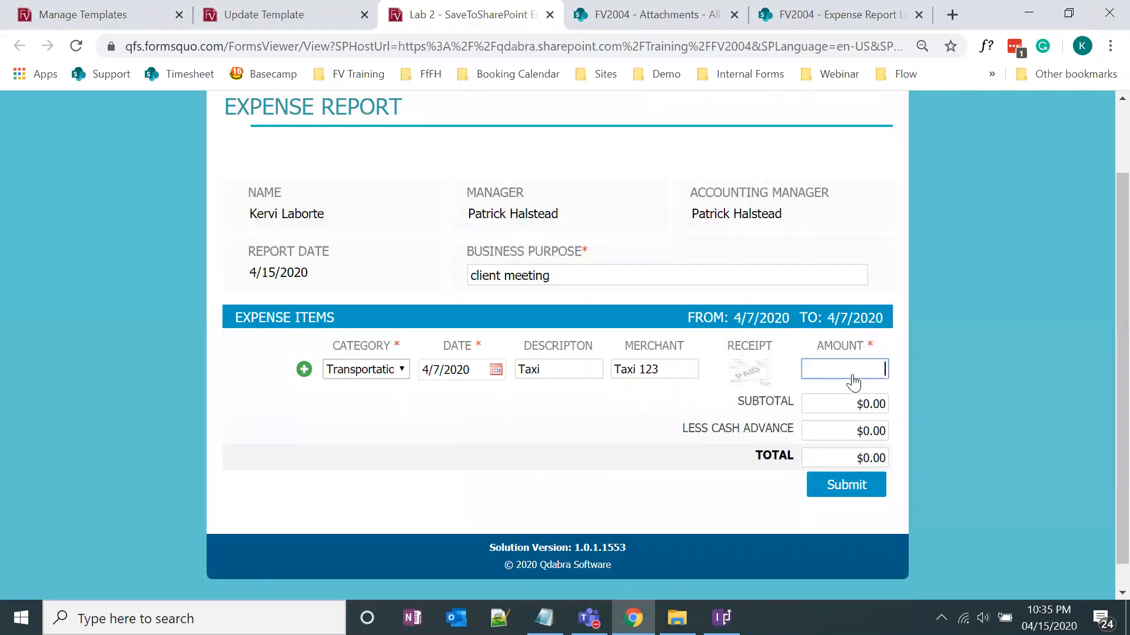
pyautogui.write('30')
pyautogui.click(941, 353)
# Submit the report and review the rendered PDF's $30.00 Taxi line and PAID receipt.
pyautogui.click(872, 478)
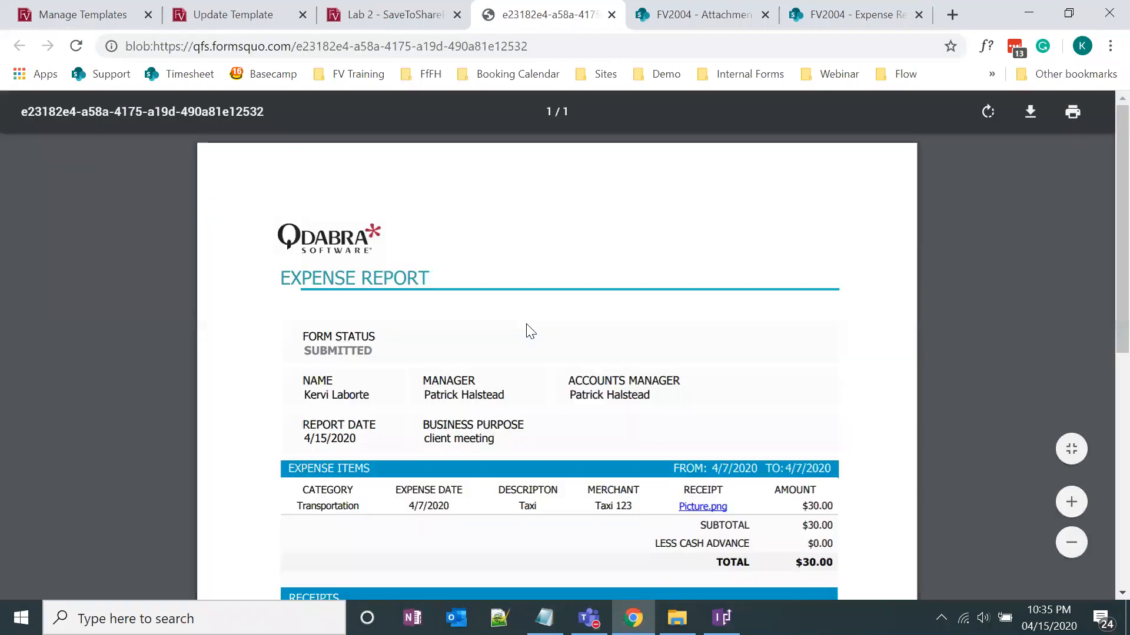
pyautogui.scroll(-5, 533, 321)
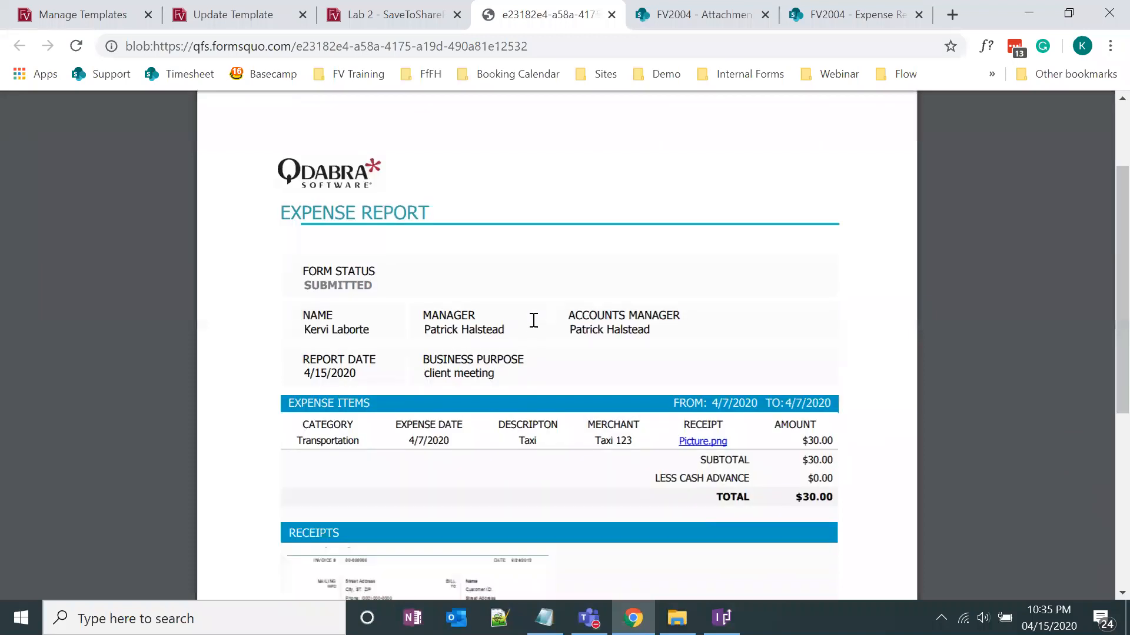
pyautogui.scroll(-4, 534, 321)
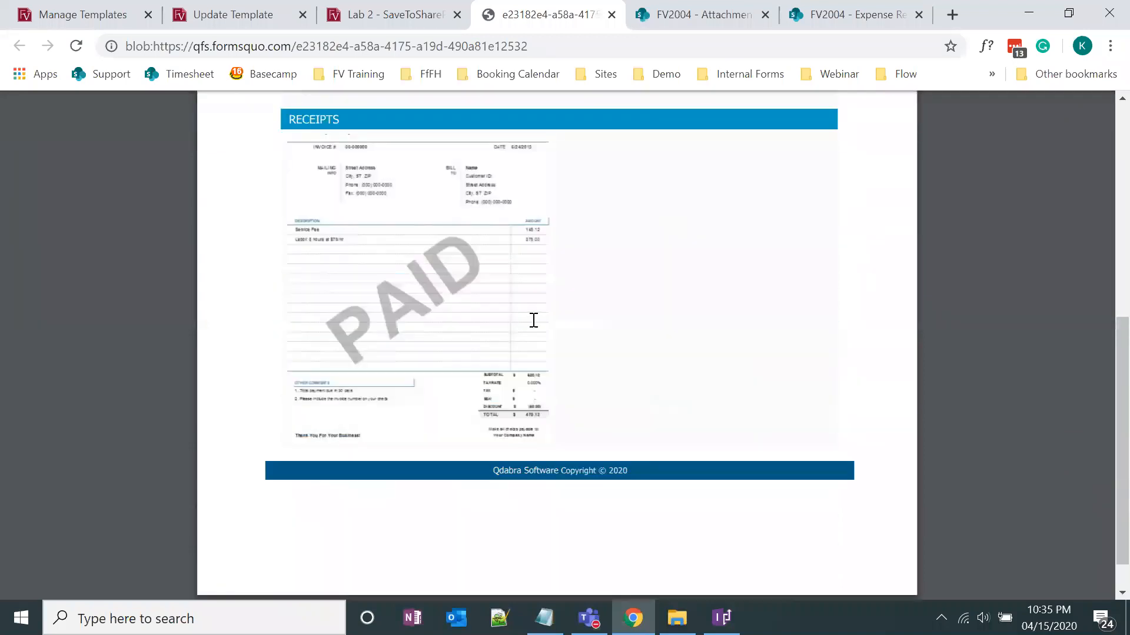
pyautogui.scroll(8, 534, 321)
pyautogui.scroll(-8, 533, 321)
pyautogui.scroll(3, 533, 322)
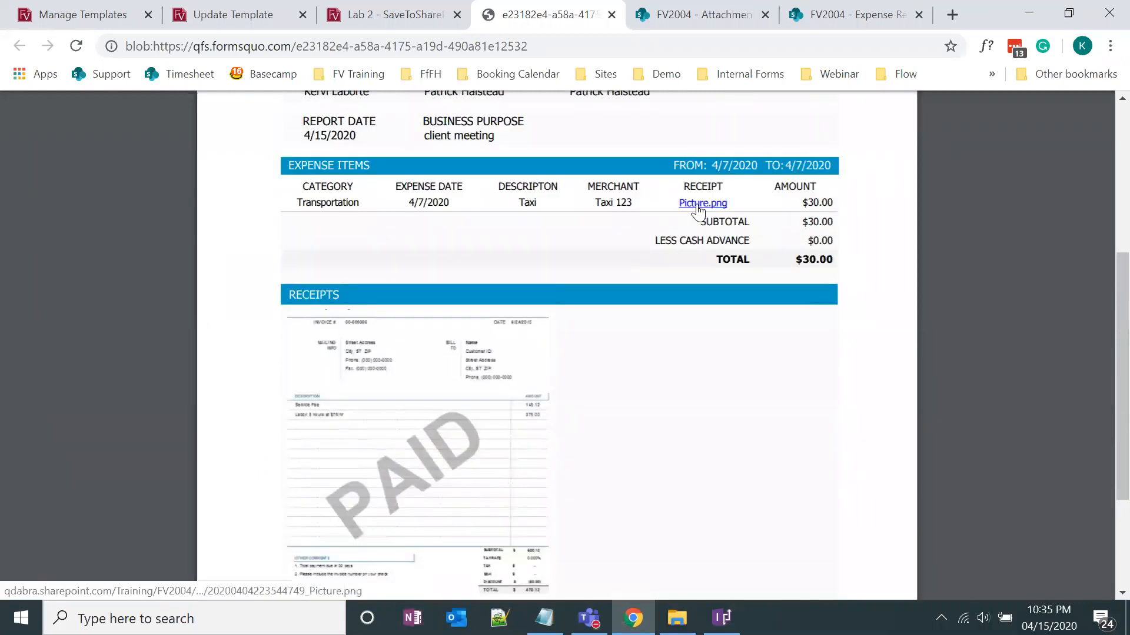
pyautogui.scroll(-2, 345, 256)
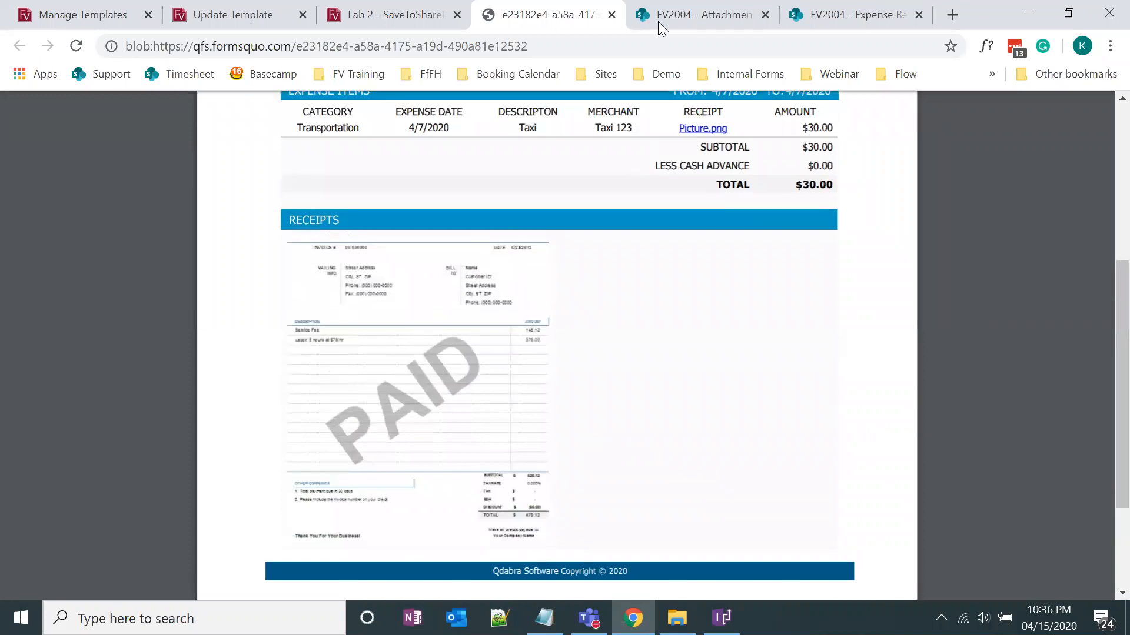
# Refresh the SharePoint Attachments library and open the new report folder's rendered PDF.
pyautogui.click(676, 17)
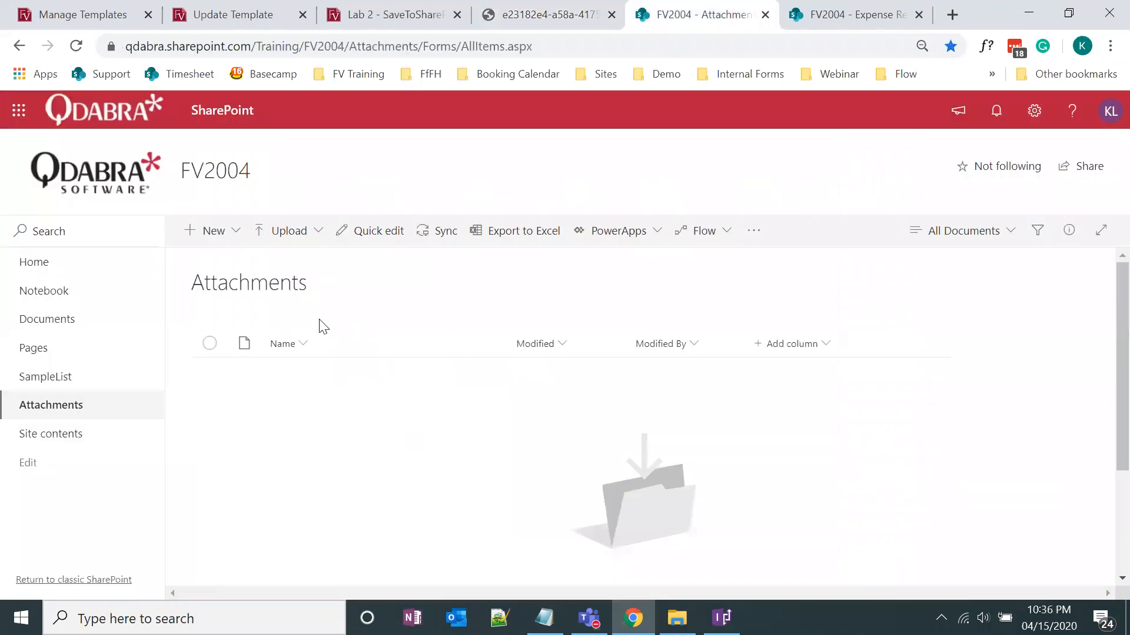
pyautogui.click(82, 47)
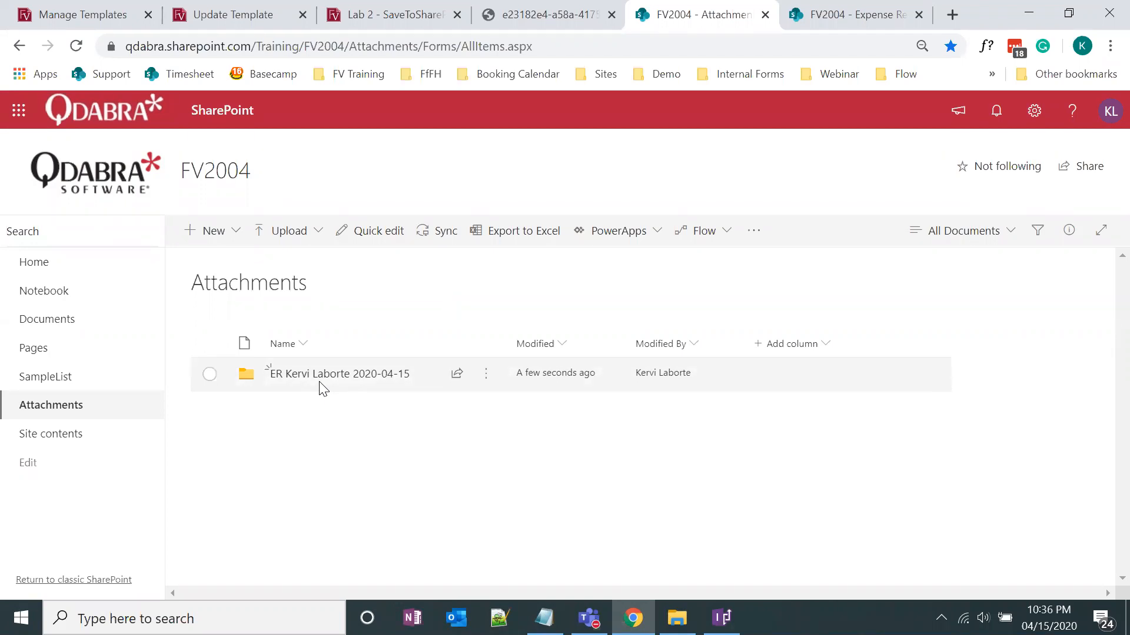
pyautogui.click(330, 378)
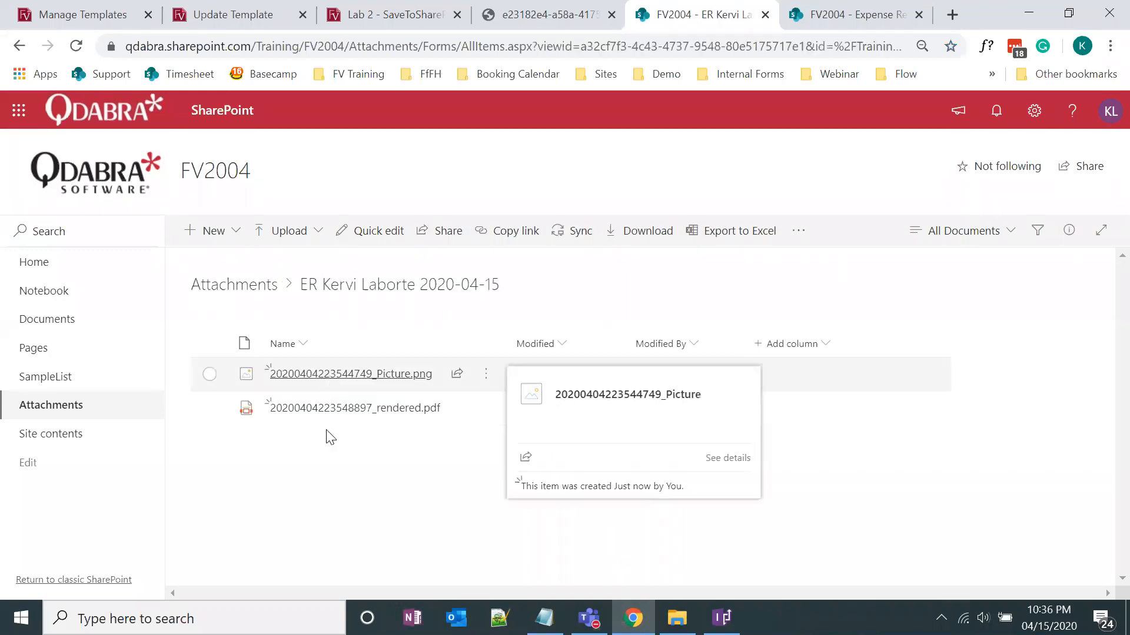
pyautogui.click(372, 408)
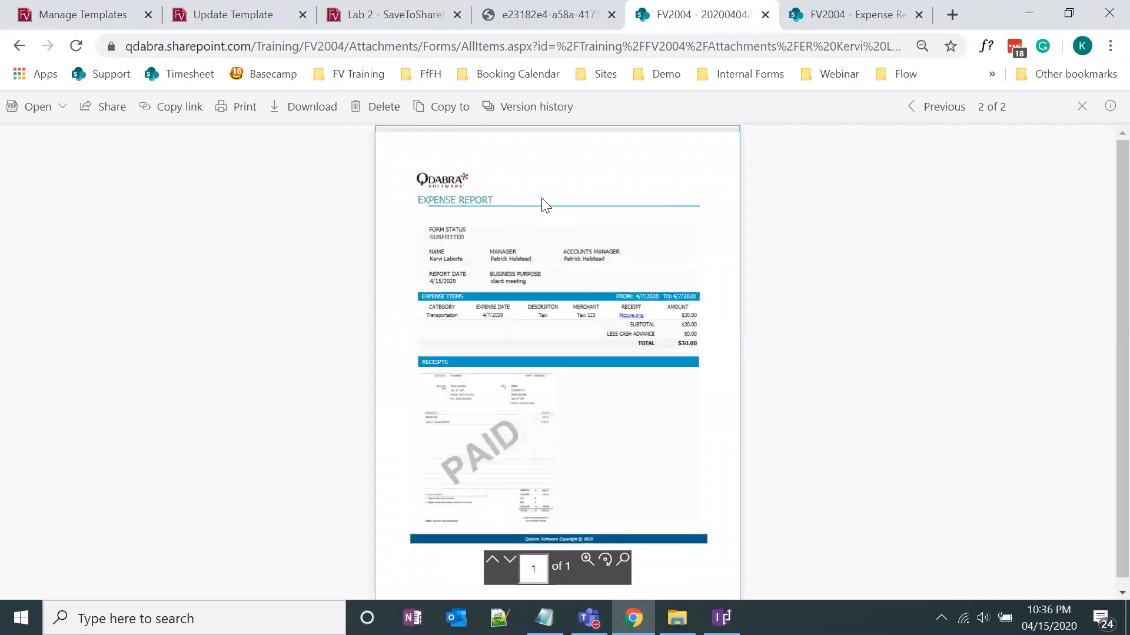
# Close the rendered PDF, PDF preview and Expense Report Library tabs and open a fresh tab.
pyautogui.click(547, 8)
pyautogui.click(686, 11)
pyautogui.click(581, 7)
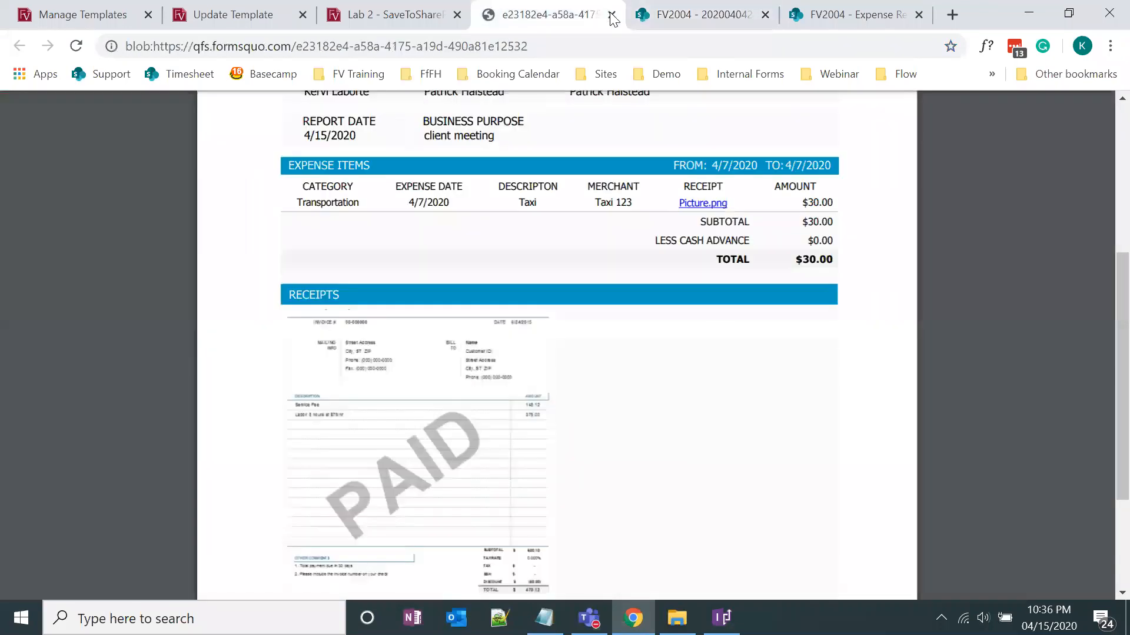
pyautogui.click(612, 16)
pyautogui.click(612, 15)
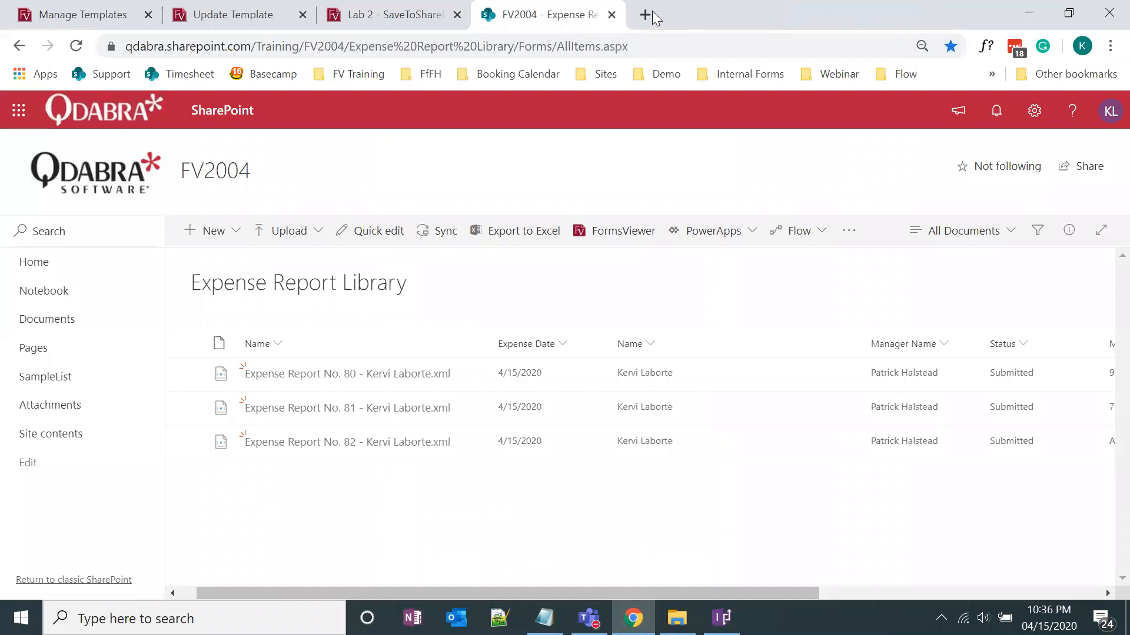
pyautogui.click(838, 15)
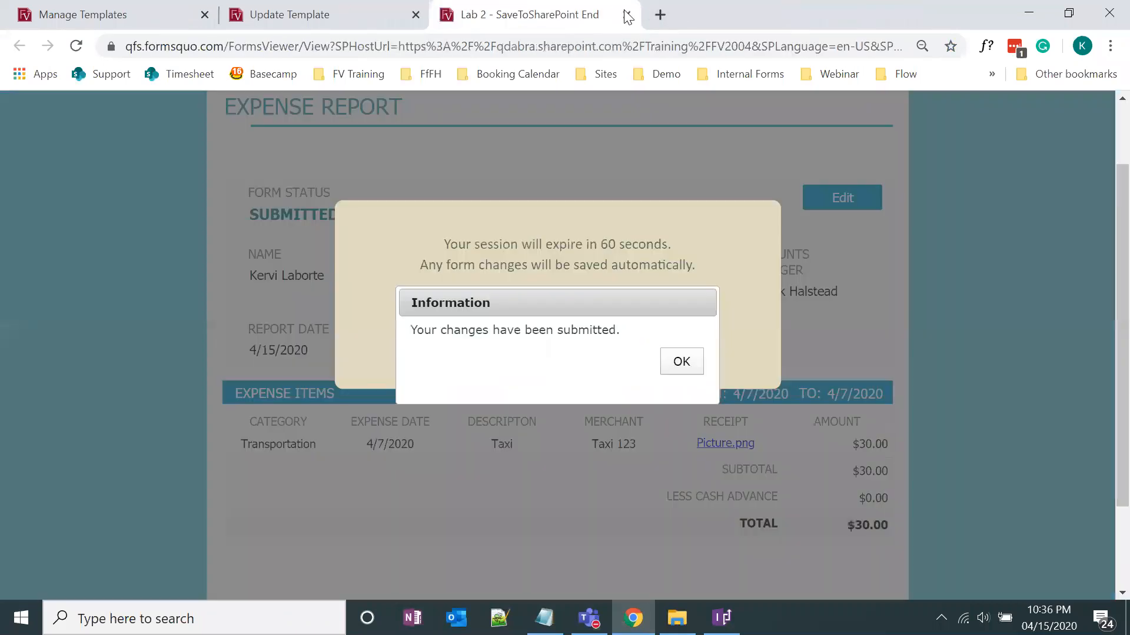
pyautogui.click(661, 18)
pyautogui.click(360, 73)
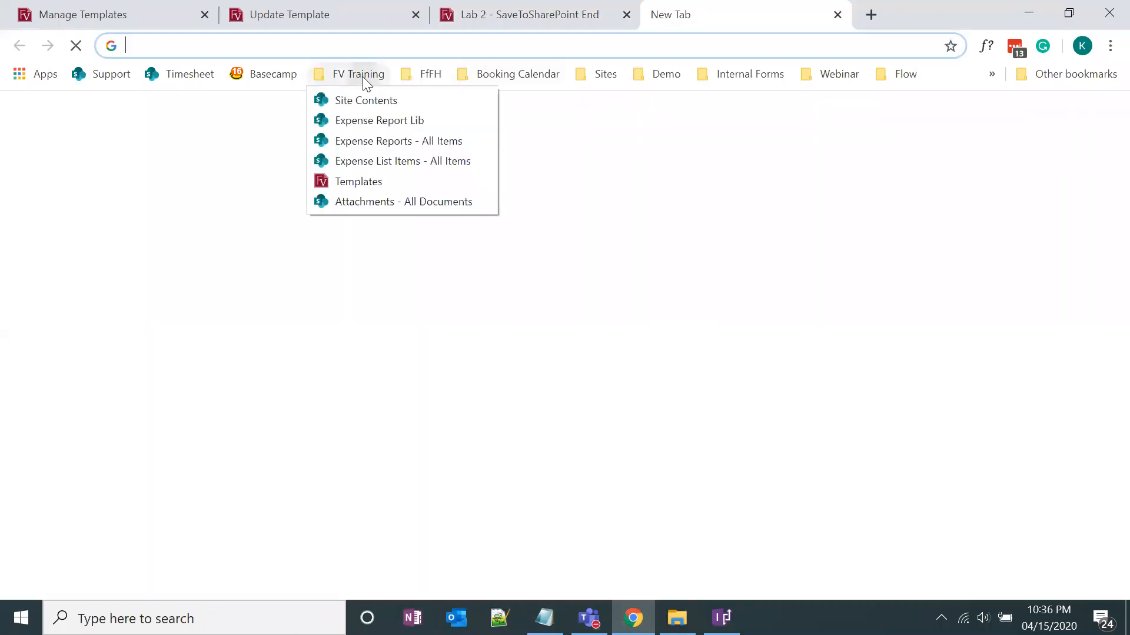
# Open the report's dated folder in Attachments and preview the uploaded Picture.png receipt.
pyautogui.click(381, 201)
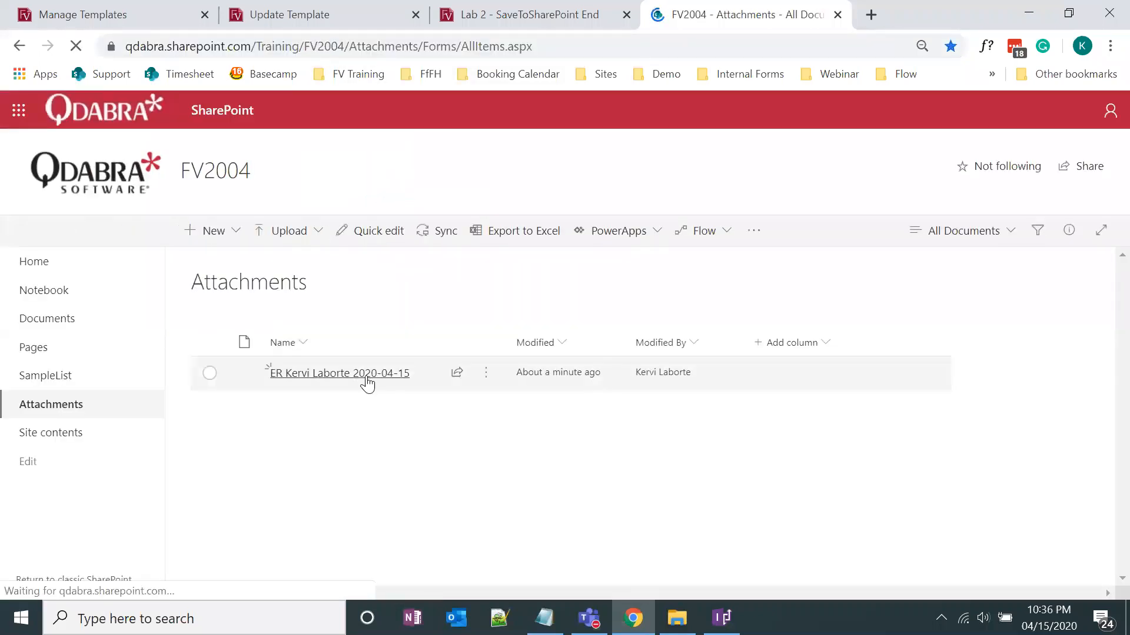
pyautogui.click(366, 383)
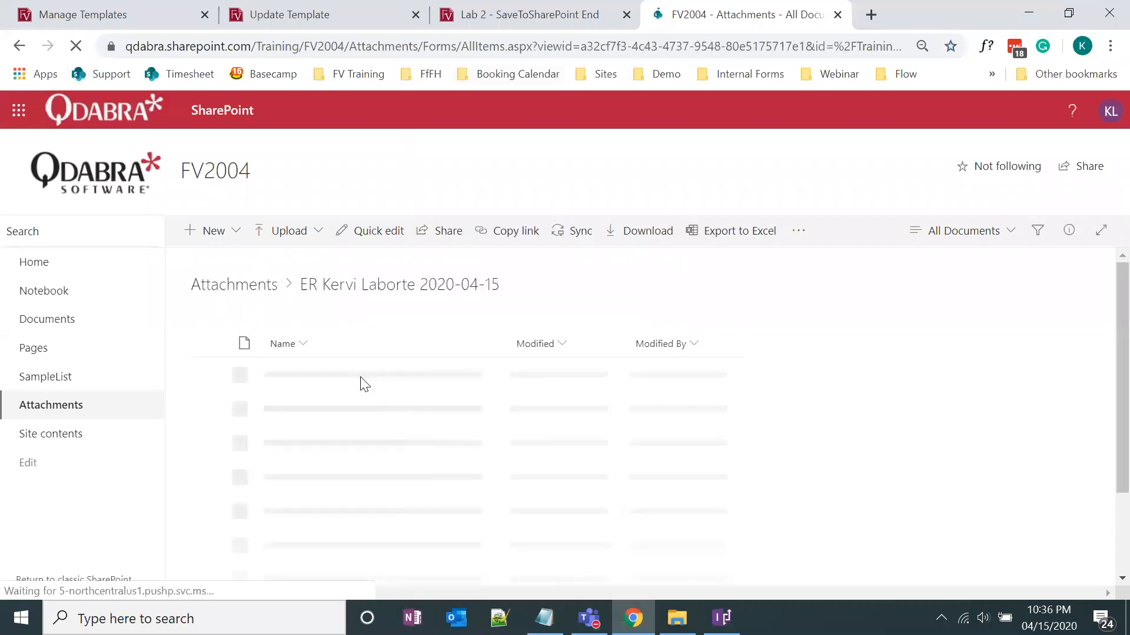
pyautogui.click(368, 375)
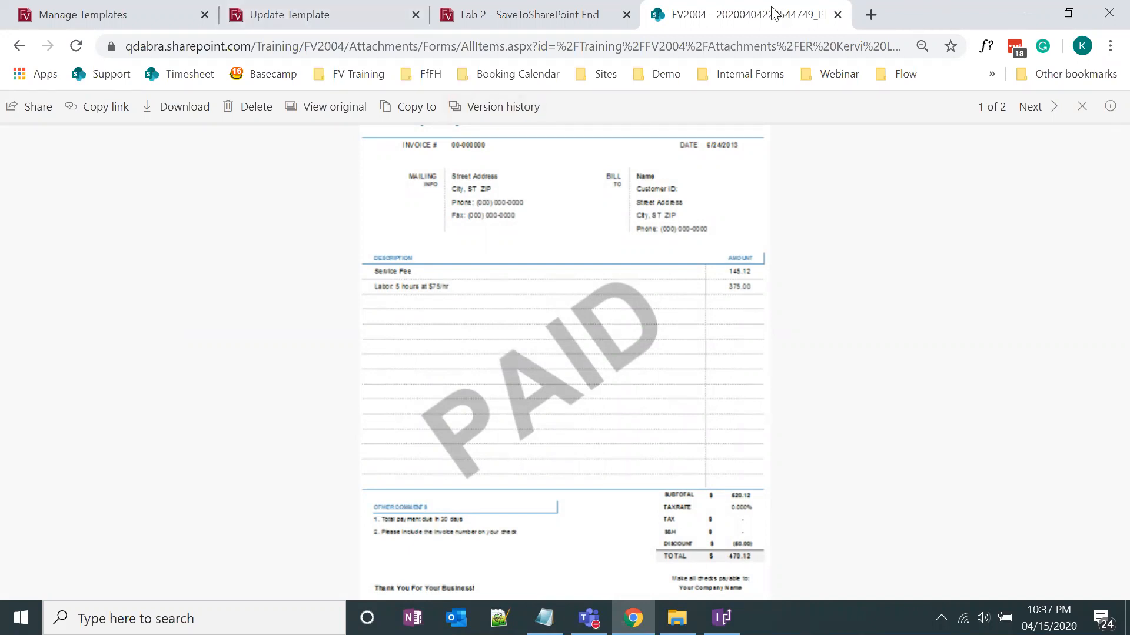
# Go to the Expense Report Library via the FV Training bookmark and open Expense Report No. 82.
pyautogui.click(350, 76)
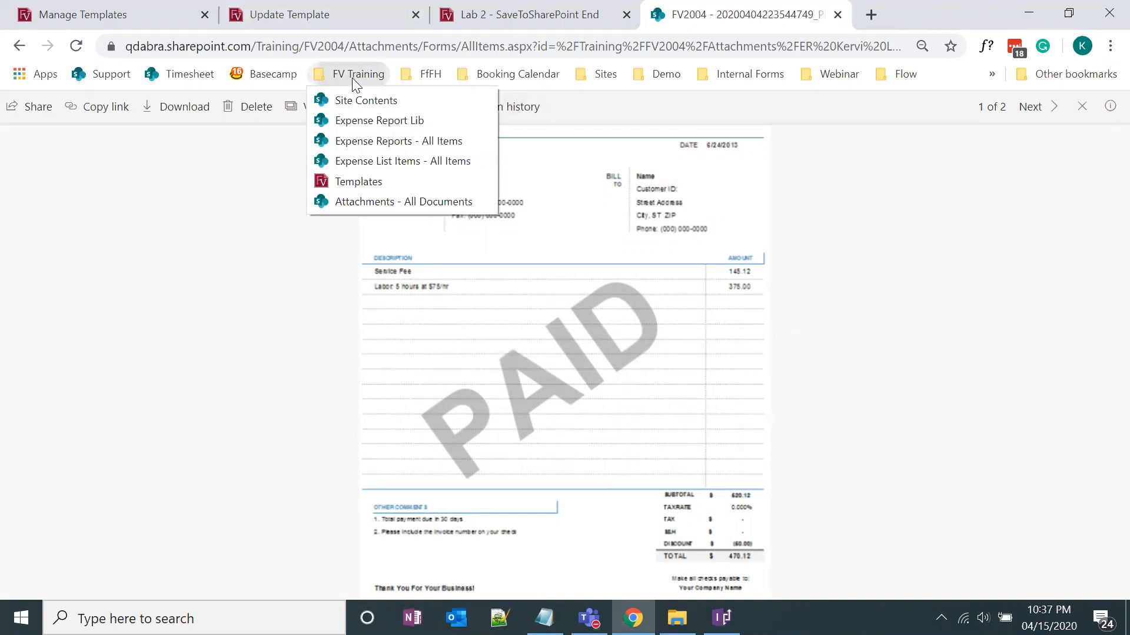
pyautogui.click(367, 123)
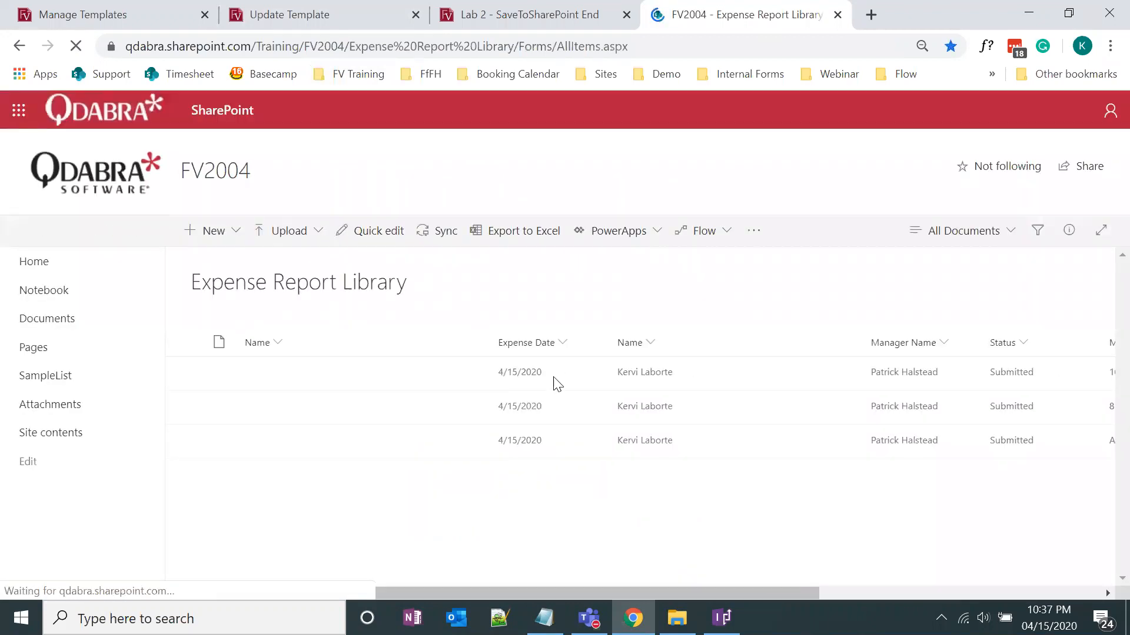
pyautogui.moveTo(614, 592); pyautogui.dragTo(940, 580)
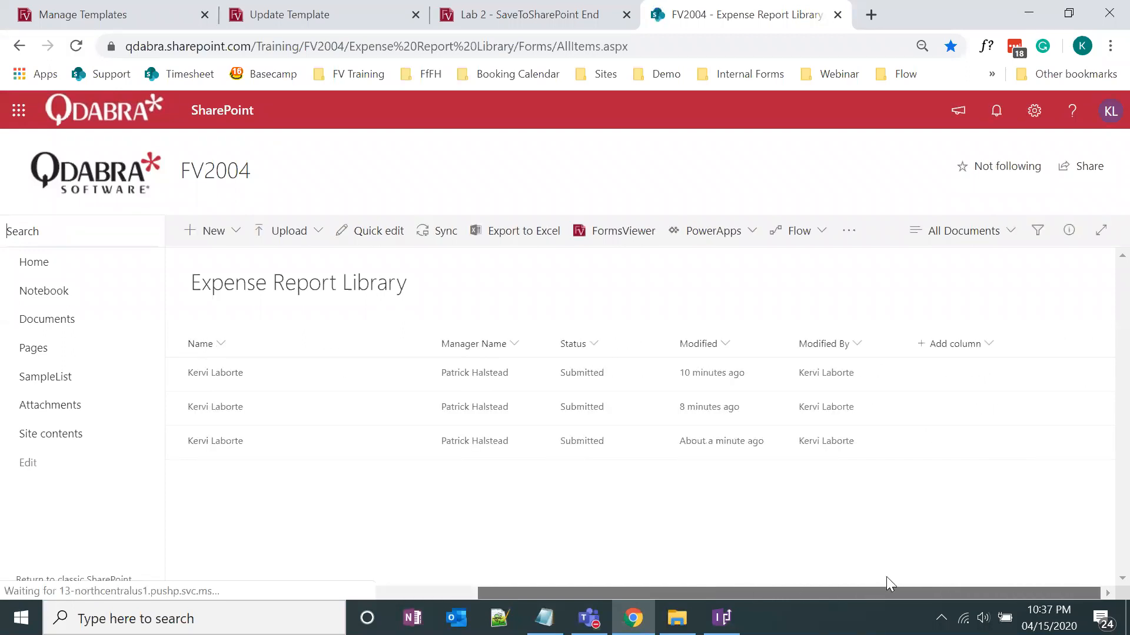
pyautogui.moveTo(865, 578); pyautogui.dragTo(367, 585)
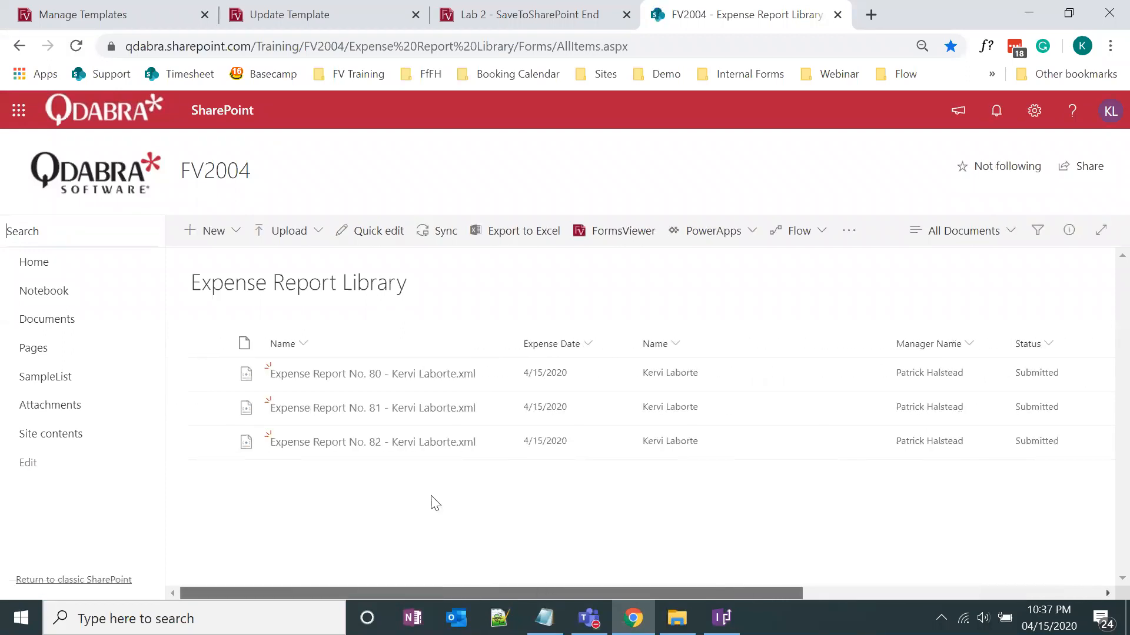
pyautogui.click(365, 444)
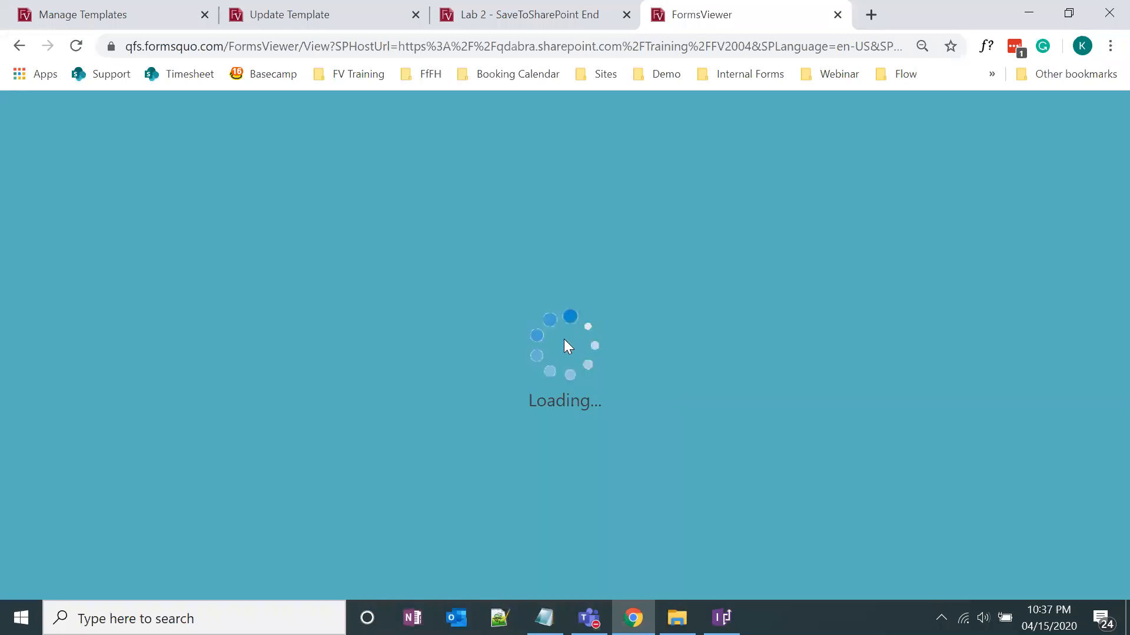
# View Expense Report No. 82's generated PDF, then return to the form.
pyautogui.scroll(-2, 568, 347)
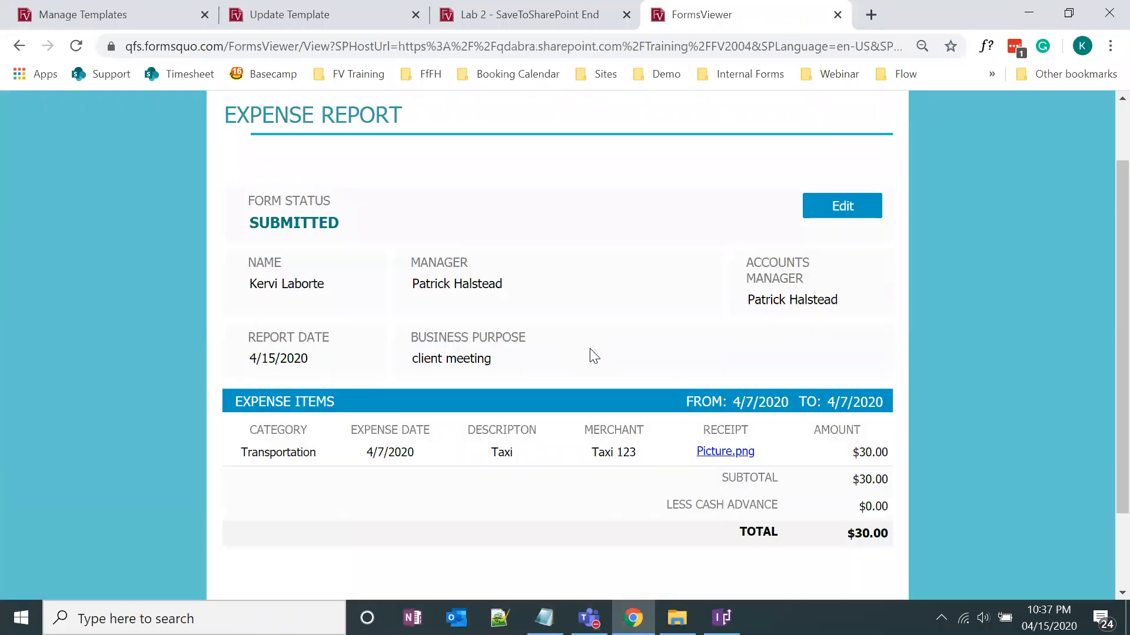
pyautogui.click(703, 445)
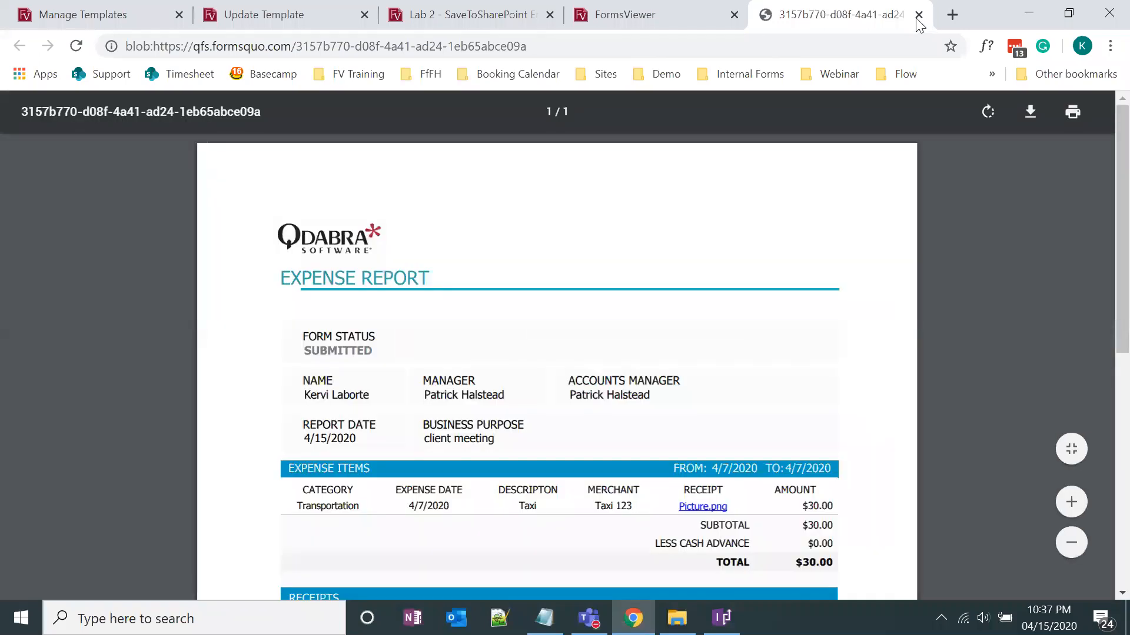
pyautogui.click(661, 9)
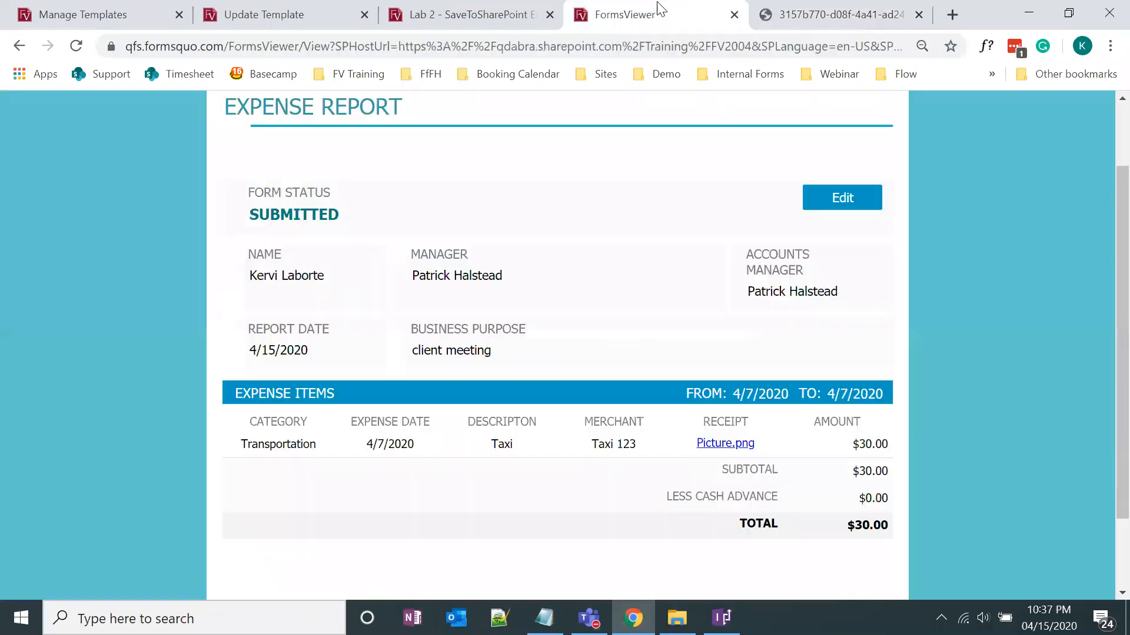
# Open the Picture.png receipt and inspect its SharePoint attachments-folder URL.
pyautogui.click(740, 445)
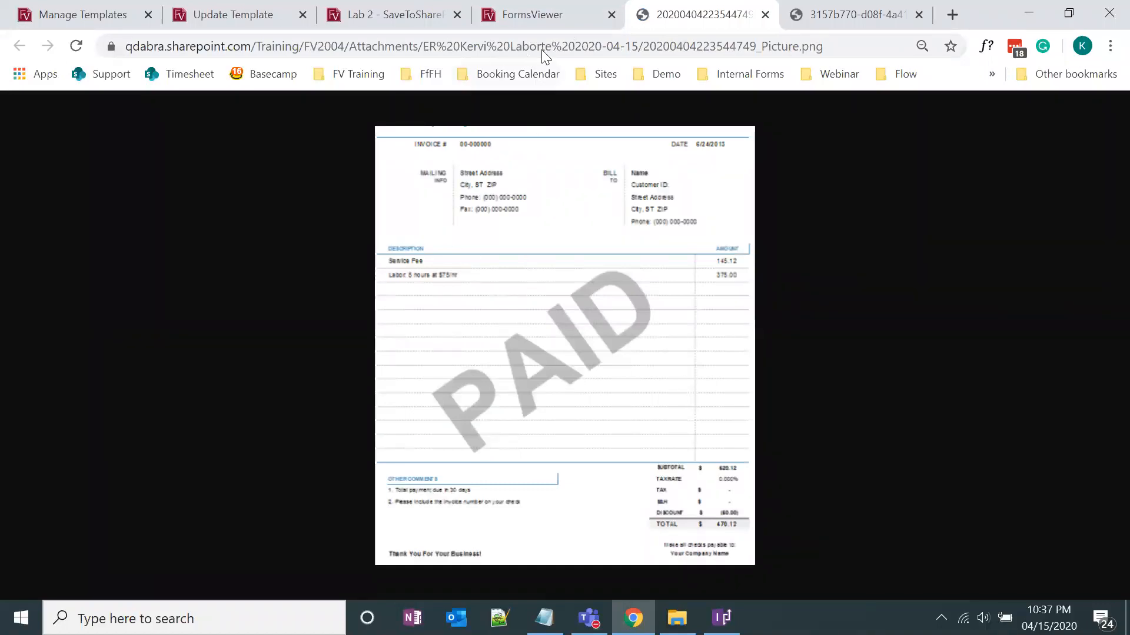
pyautogui.click(560, 45)
pyautogui.moveTo(865, 46); pyautogui.dragTo(680, 46)
pyautogui.moveTo(594, 38); pyautogui.dragTo(150, 50)
pyautogui.click(210, 51)
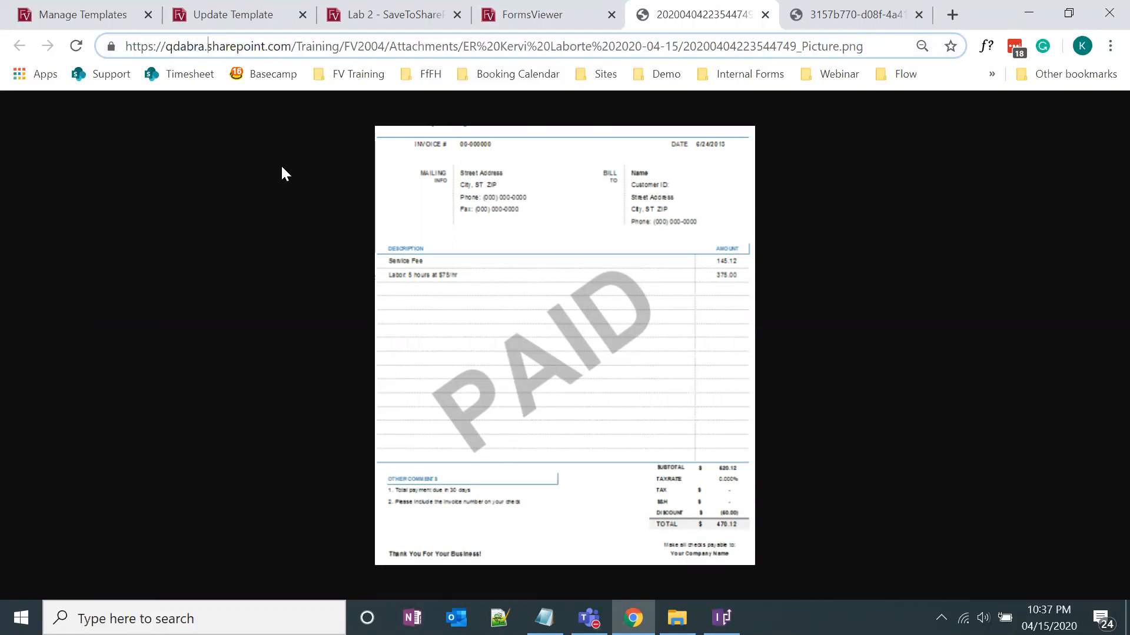
pyautogui.click(253, 15)
# Close all tabs to the right of Update Template and switch to File Explorer.
pyautogui.rightClick(241, 13)
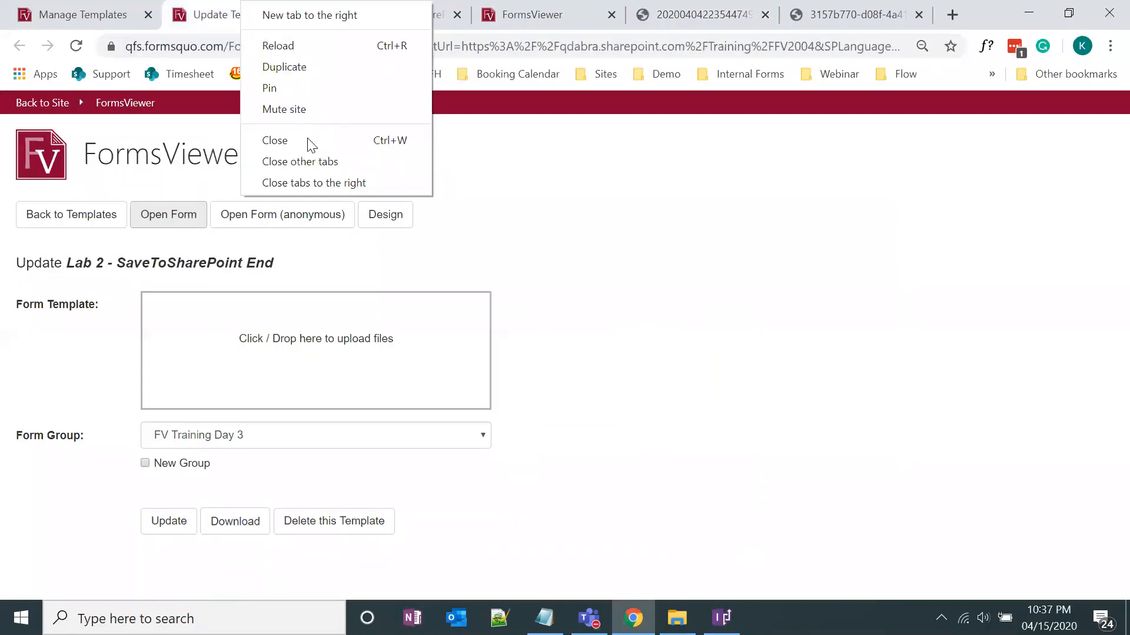
pyautogui.click(307, 182)
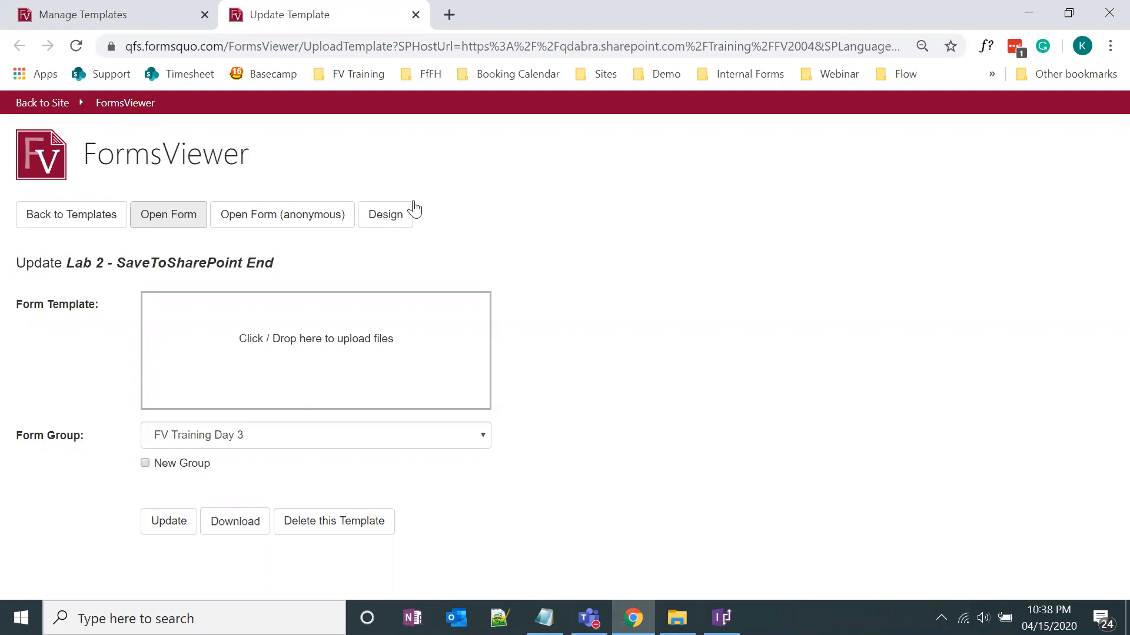
pyautogui.hotkey('alt', 'Tab')
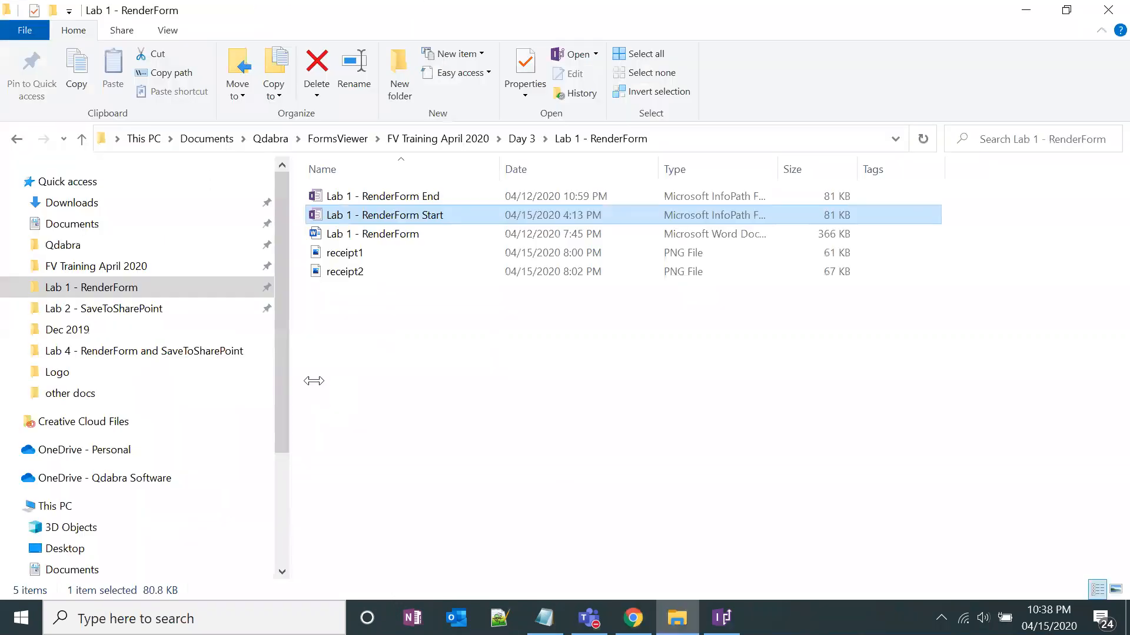
# Open Lab 2 - SaveToSharePoint Start in InfoPath Designer via the Design command.
pyautogui.click(139, 308)
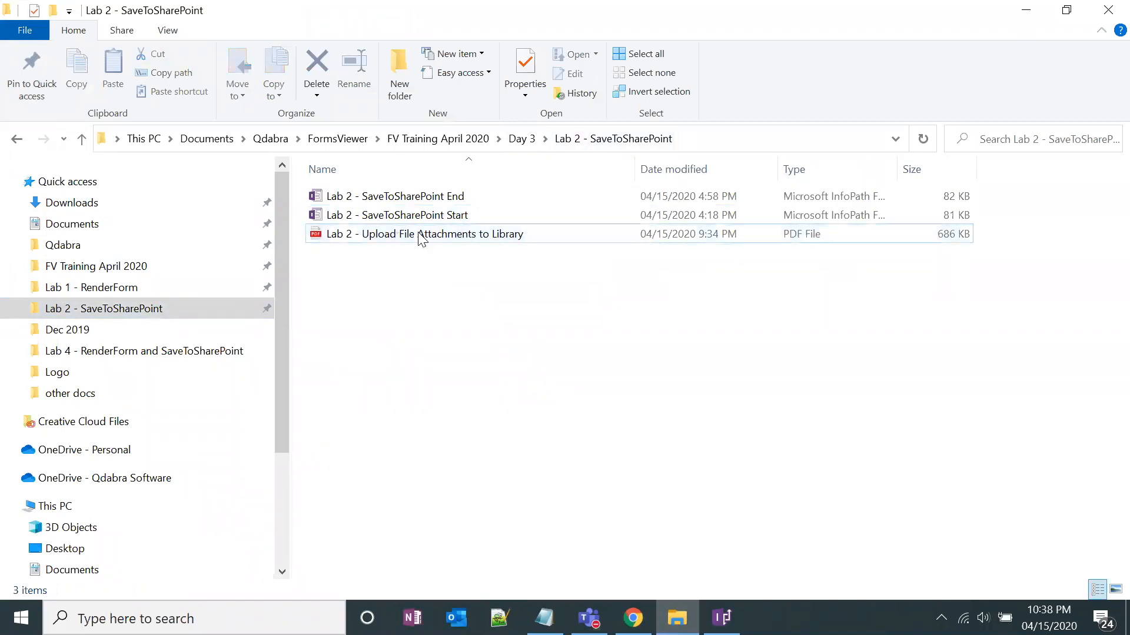
pyautogui.click(425, 216)
pyautogui.rightClick(427, 215)
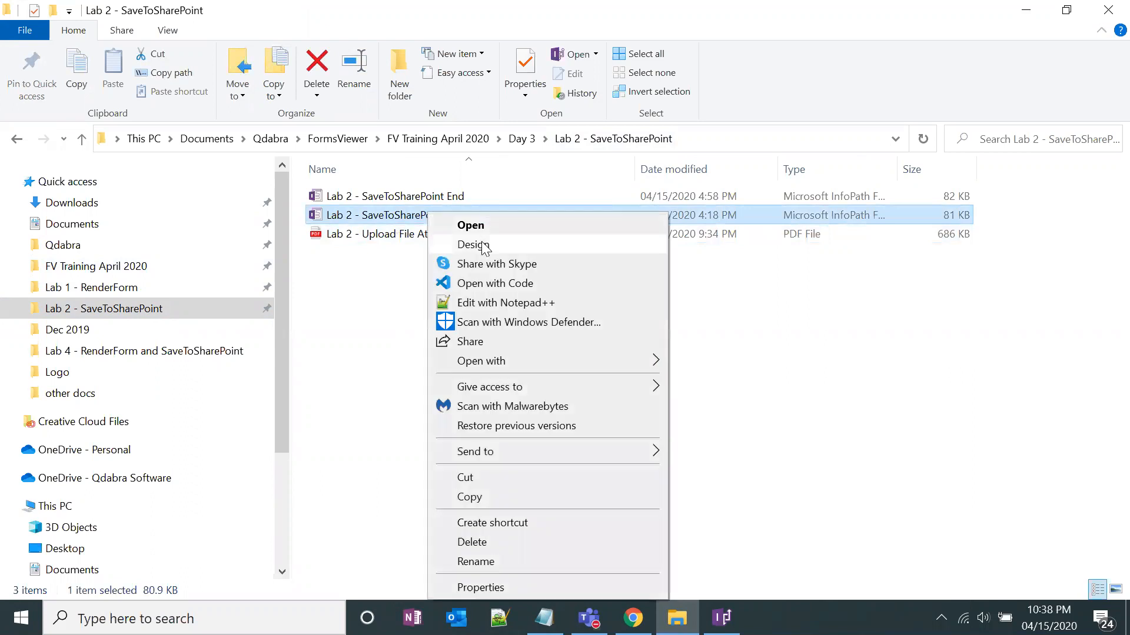
pyautogui.click(449, 215)
pyautogui.rightClick(451, 216)
pyautogui.click(494, 245)
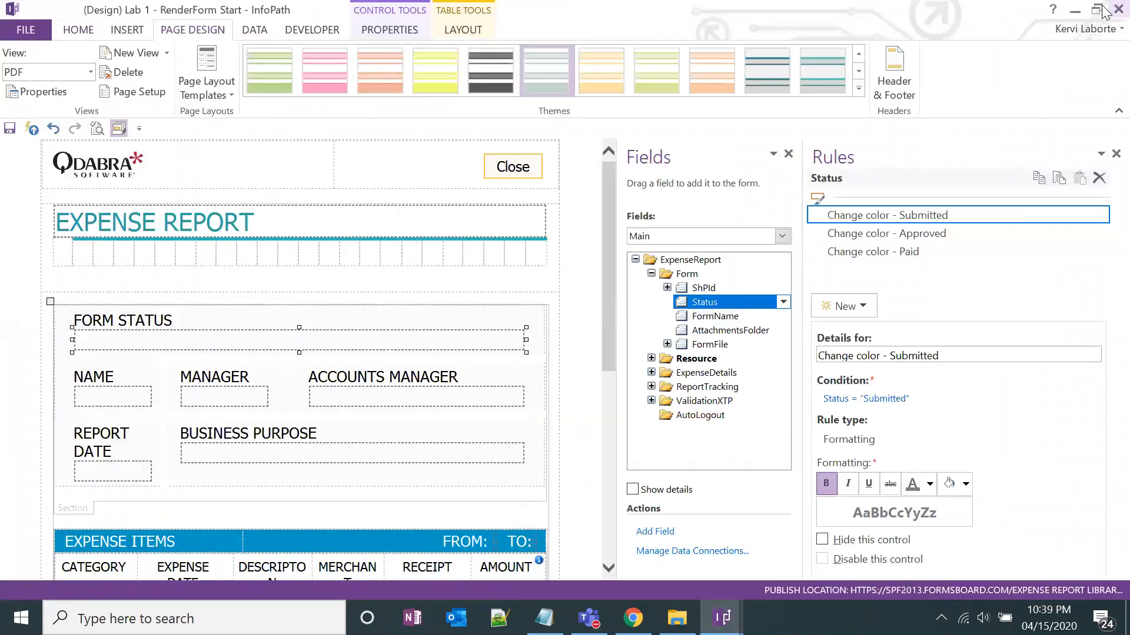
# Close the Lab 1 design without saving and show GeneratePdf's rules from the FormLogic Actions group.
pyautogui.click(1118, 9)
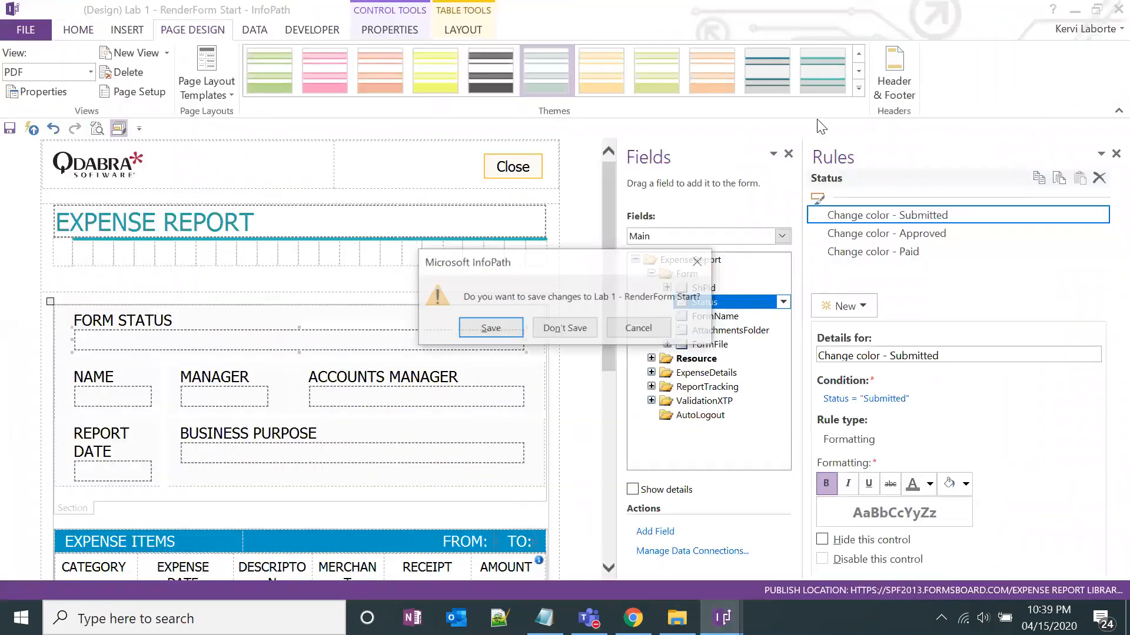
pyautogui.click(565, 327)
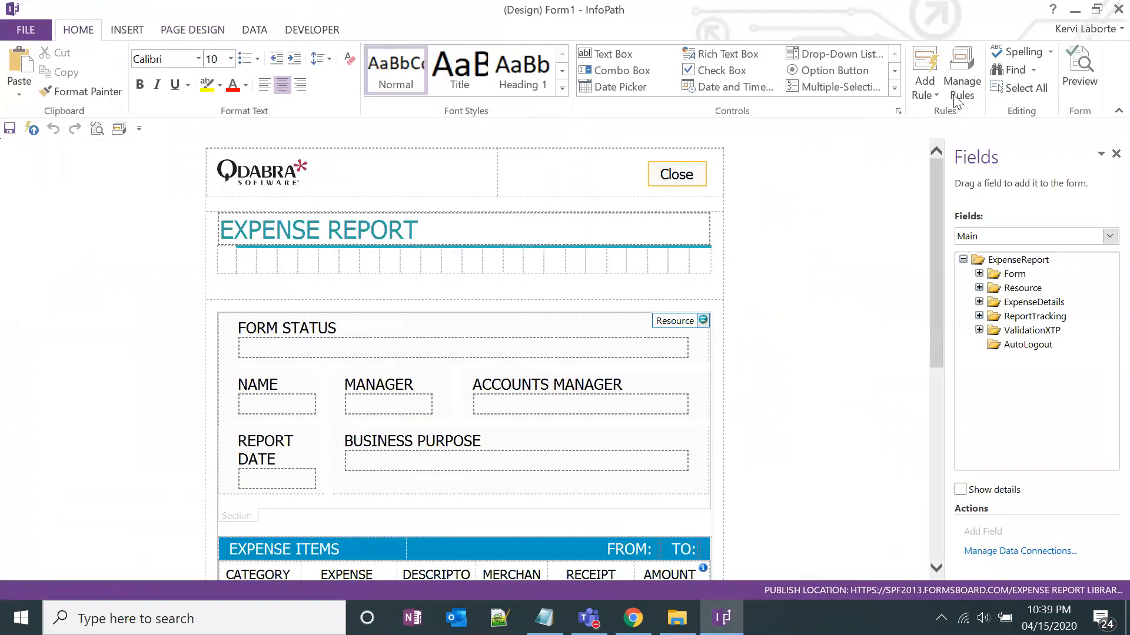
pyautogui.click(952, 87)
pyautogui.moveTo(943, 170); pyautogui.dragTo(768, 180)
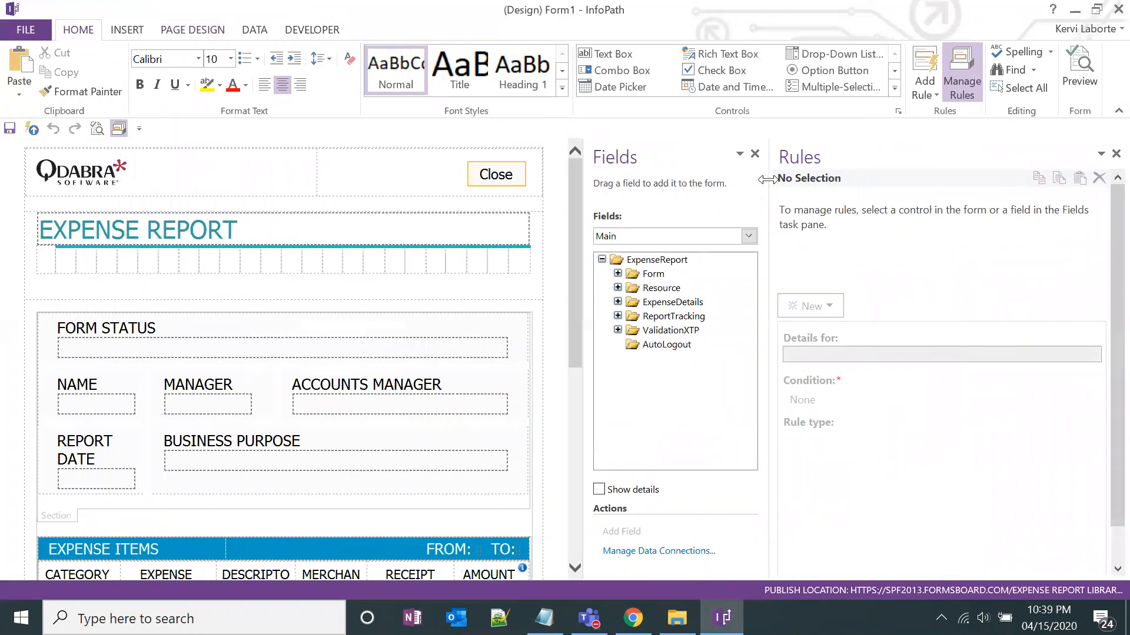
pyautogui.click(711, 237)
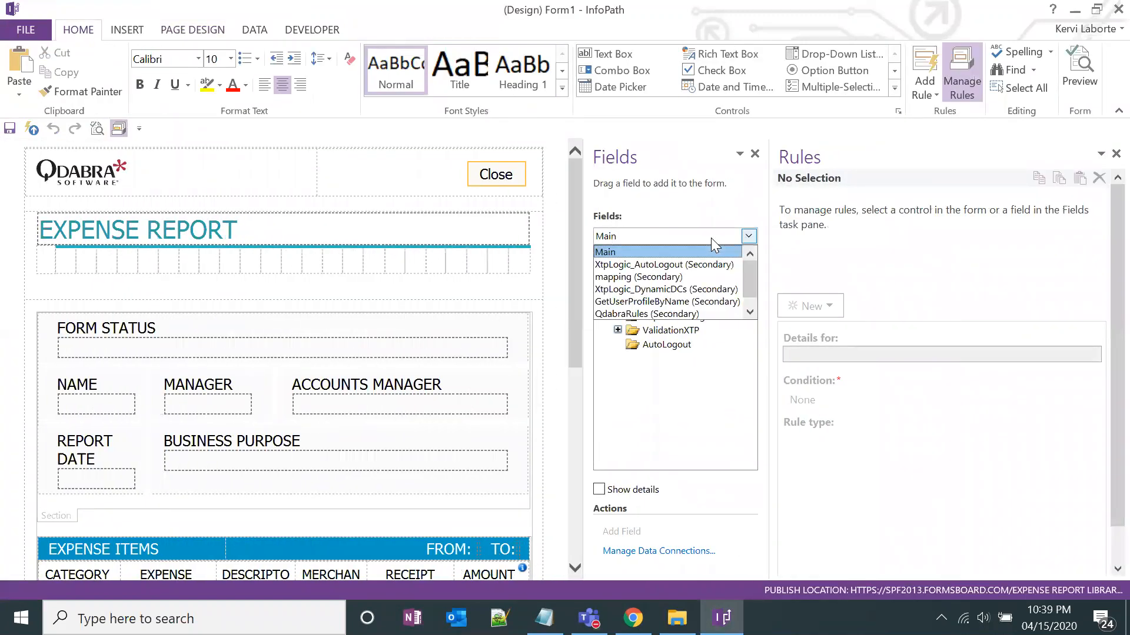
pyautogui.scroll(-3, 694, 355)
pyautogui.click(698, 363)
pyautogui.click(617, 302)
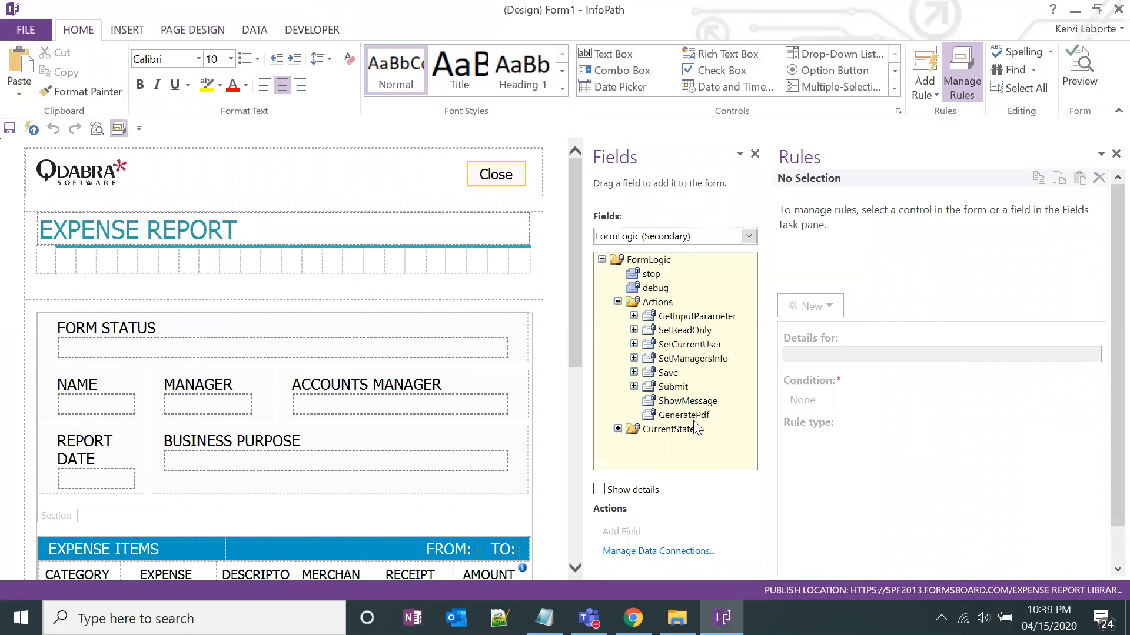
pyautogui.click(692, 415)
# Add a new action rule named Create SharePoint Folder after Reset self.
pyautogui.moveTo(769, 329); pyautogui.dragTo(706, 326)
pyautogui.click(798, 236)
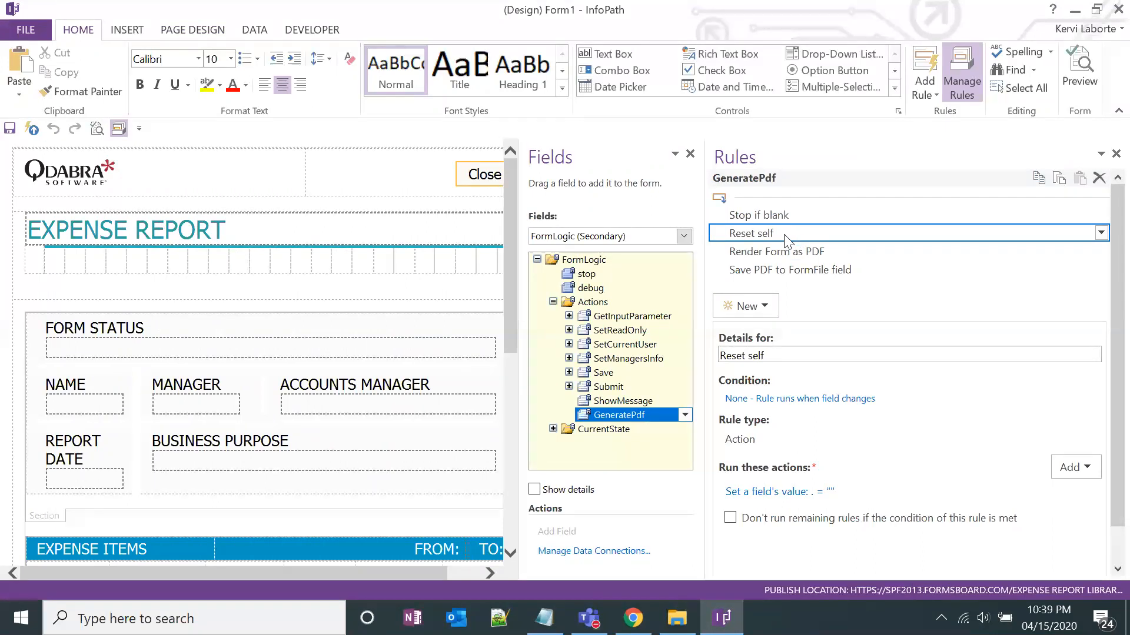
pyautogui.click(768, 312)
pyautogui.click(756, 370)
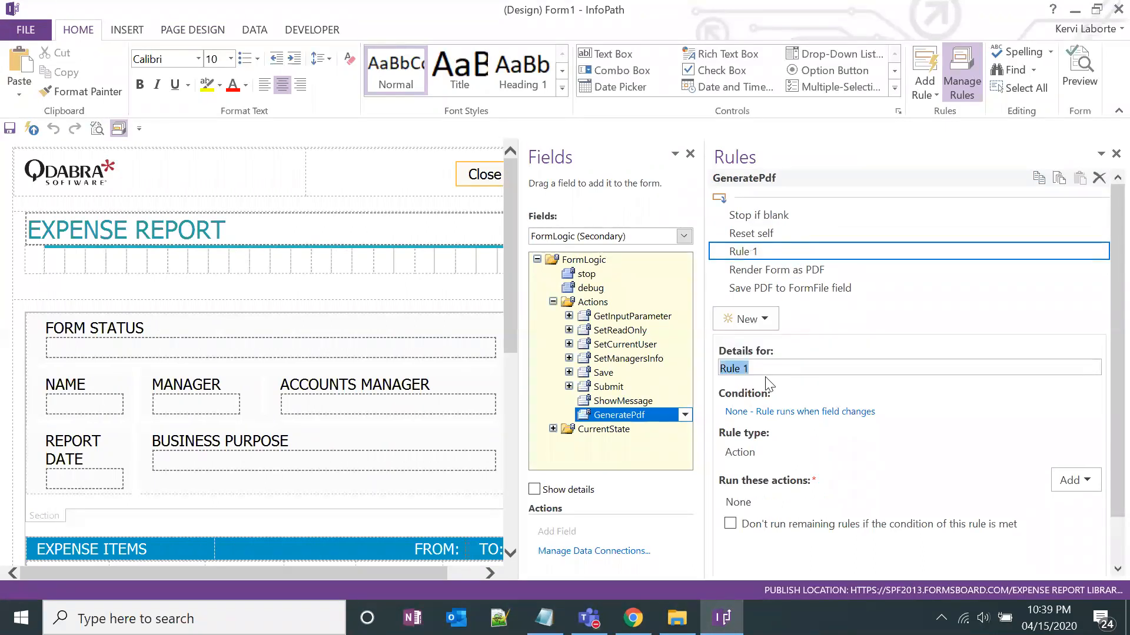
pyautogui.press('BackSpace')
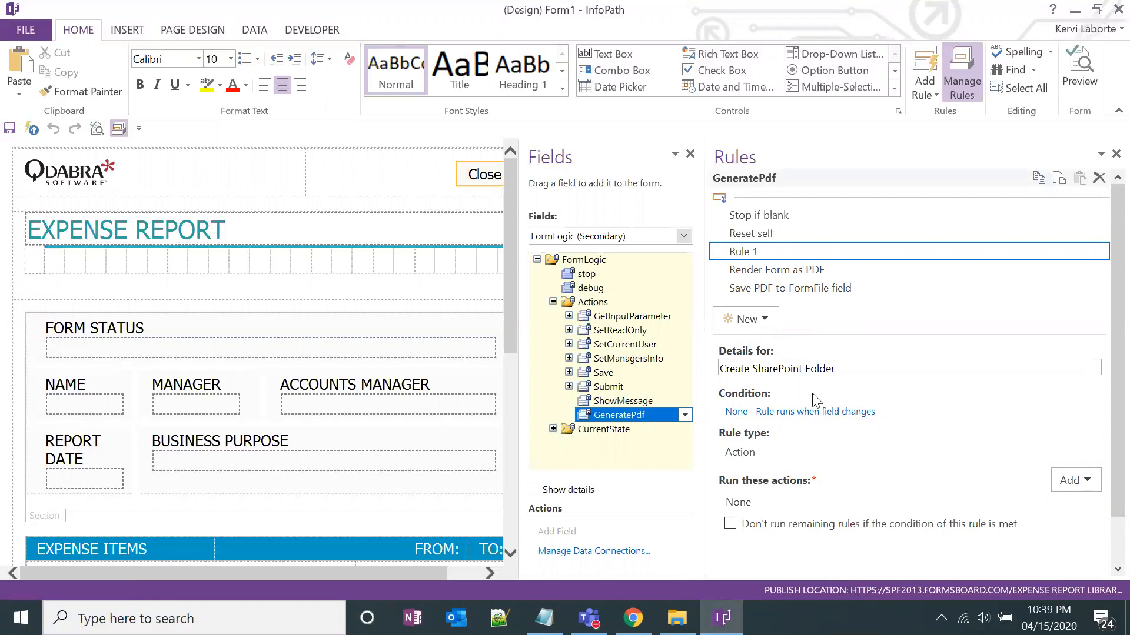
pyautogui.click(783, 269)
pyautogui.click(789, 251)
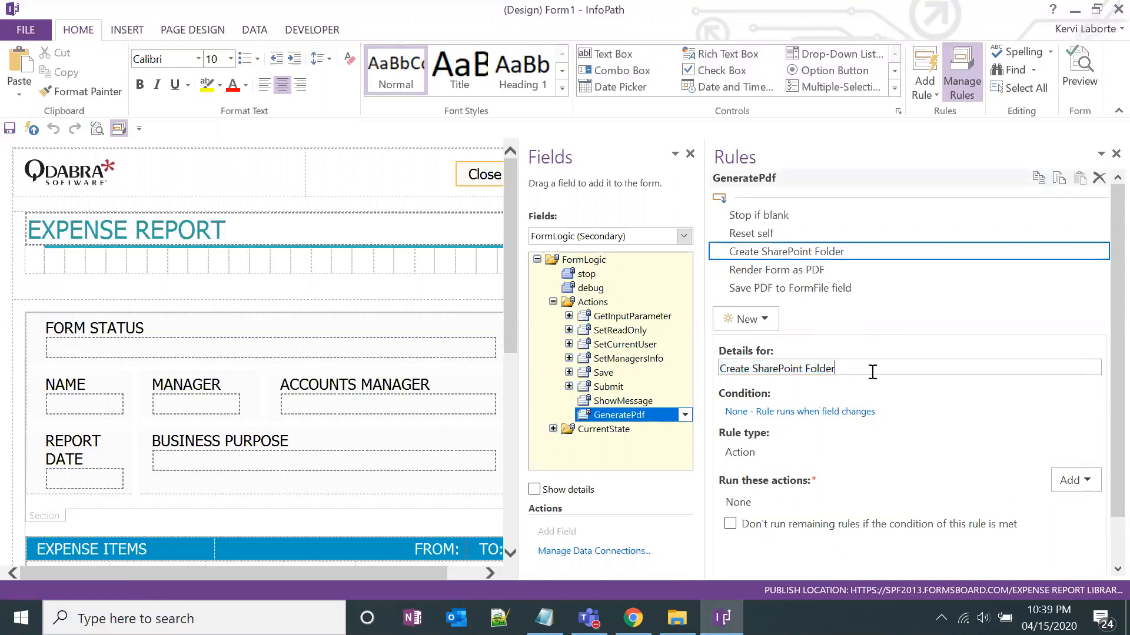
# Add a Set a field's value action targeting the Main > Form > AttachmentsFolder field.
pyautogui.click(1088, 486)
pyautogui.click(1019, 393)
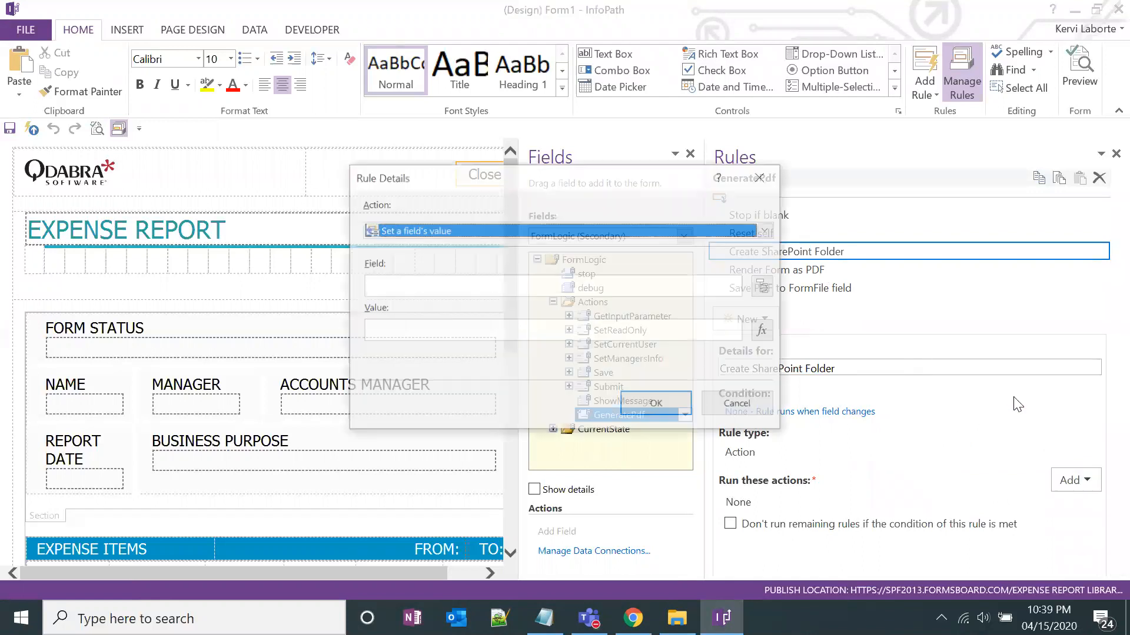
pyautogui.click(765, 286)
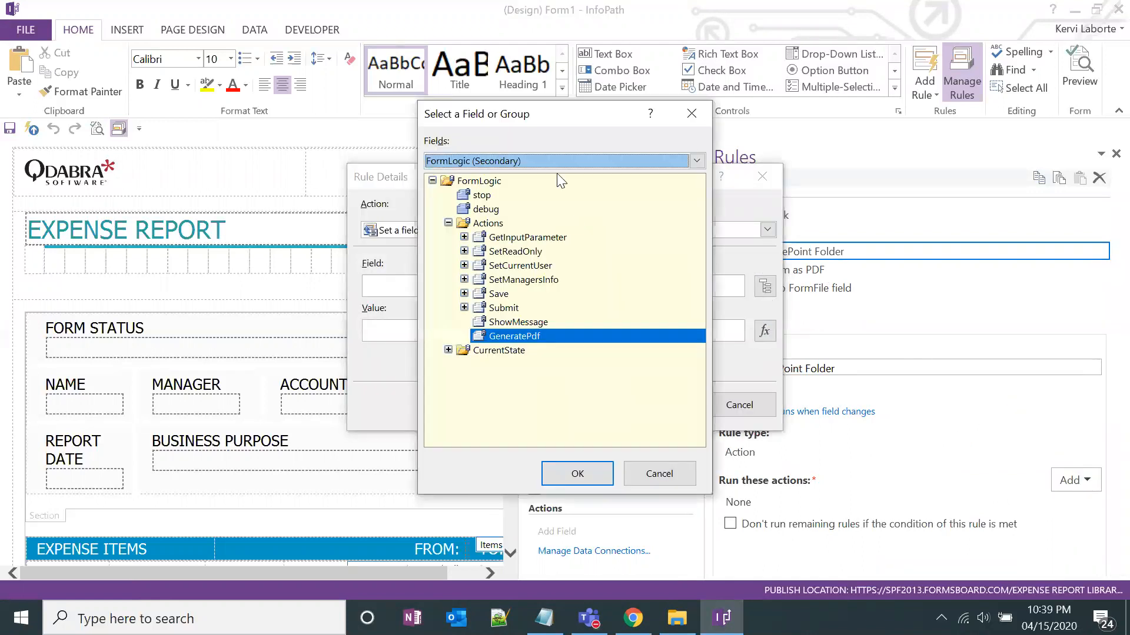
pyautogui.click(530, 160)
pyautogui.scroll(1, 510, 190)
pyautogui.click(497, 176)
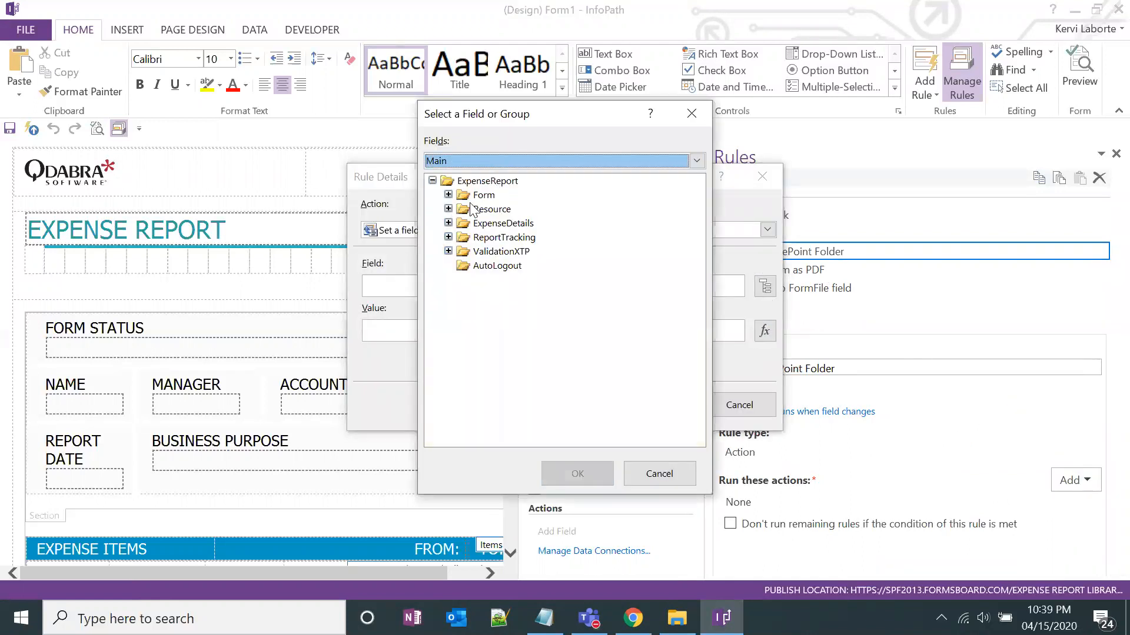
pyautogui.click(448, 195)
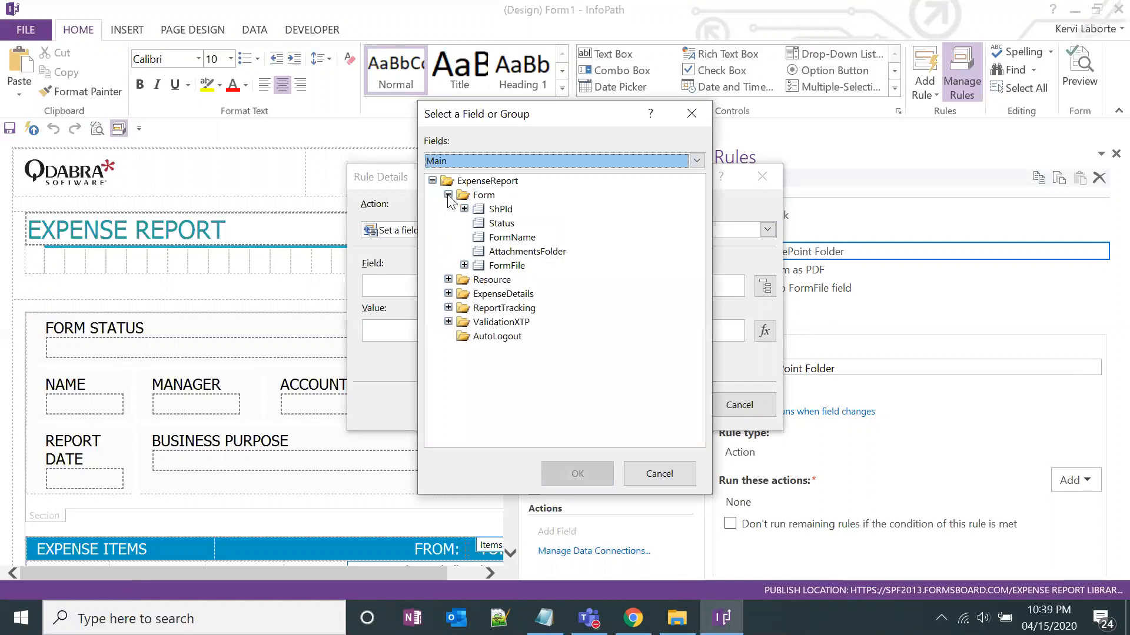
pyautogui.click(536, 252)
pyautogui.doubleClick(538, 252)
# Set the action's value to the ExpenseDetails > Report > ReportName field and save it.
pyautogui.click(765, 332)
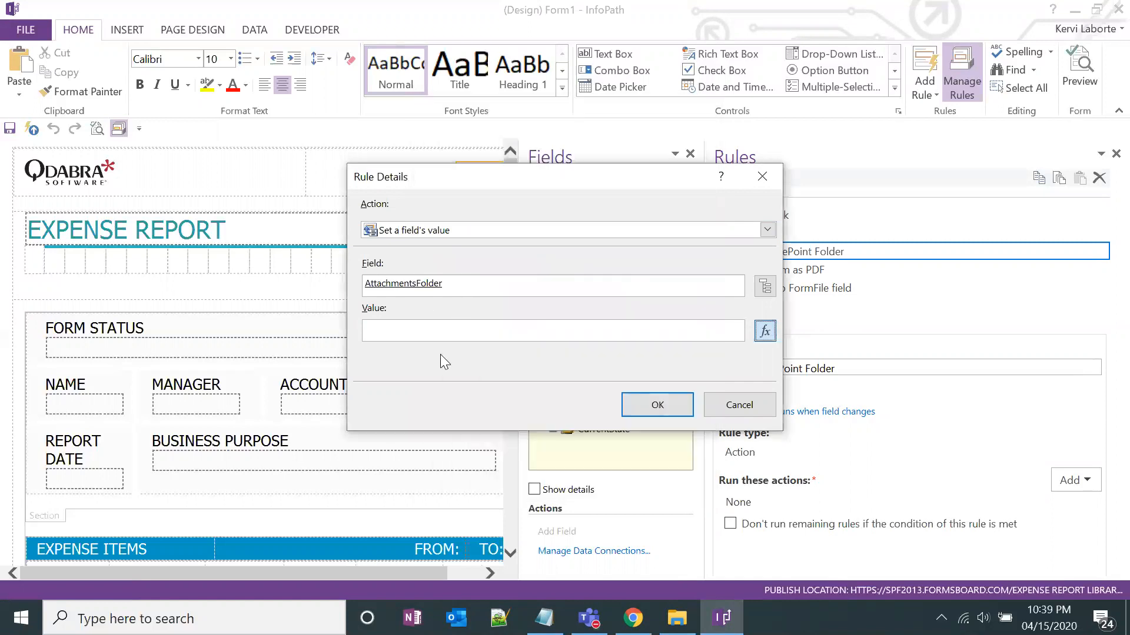
pyautogui.click(378, 375)
pyautogui.click(480, 160)
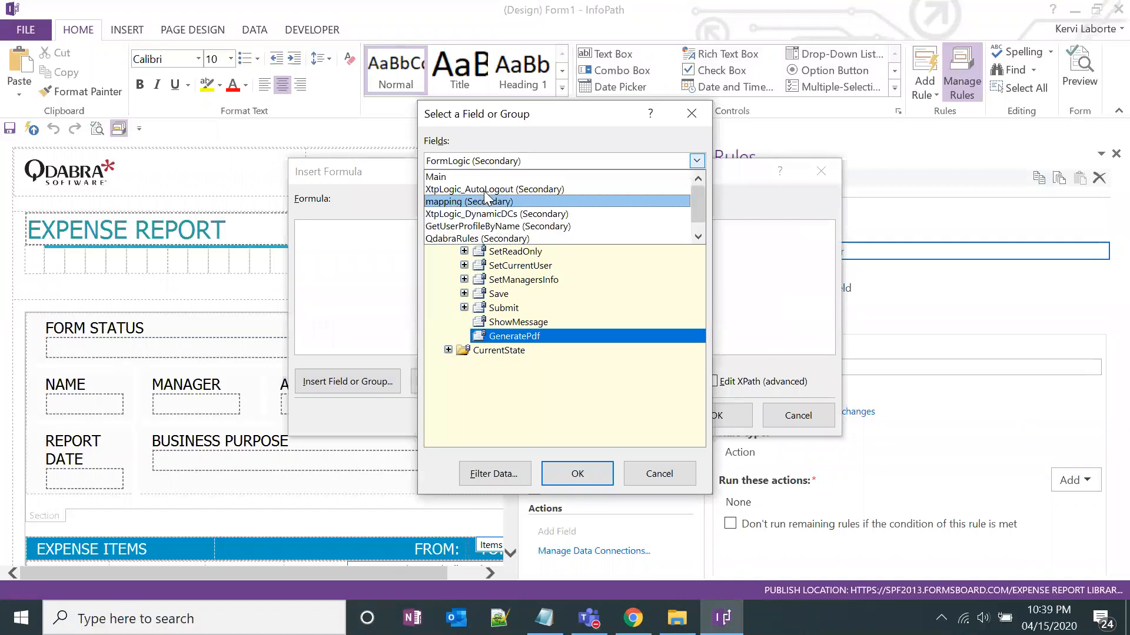
pyautogui.click(478, 178)
pyautogui.click(449, 223)
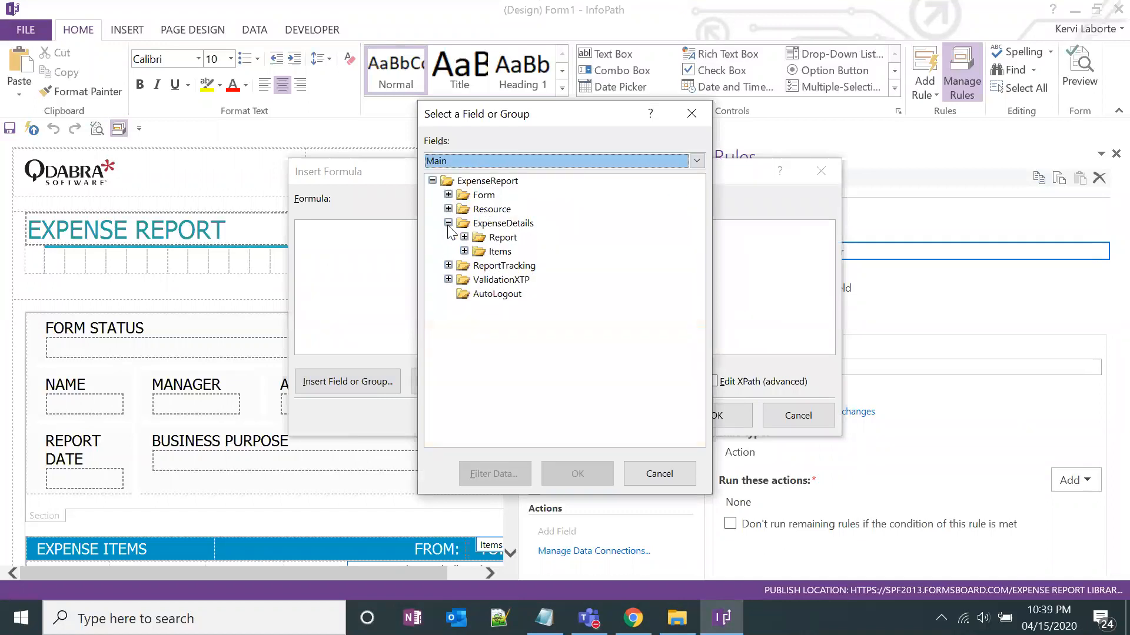
pyautogui.click(464, 238)
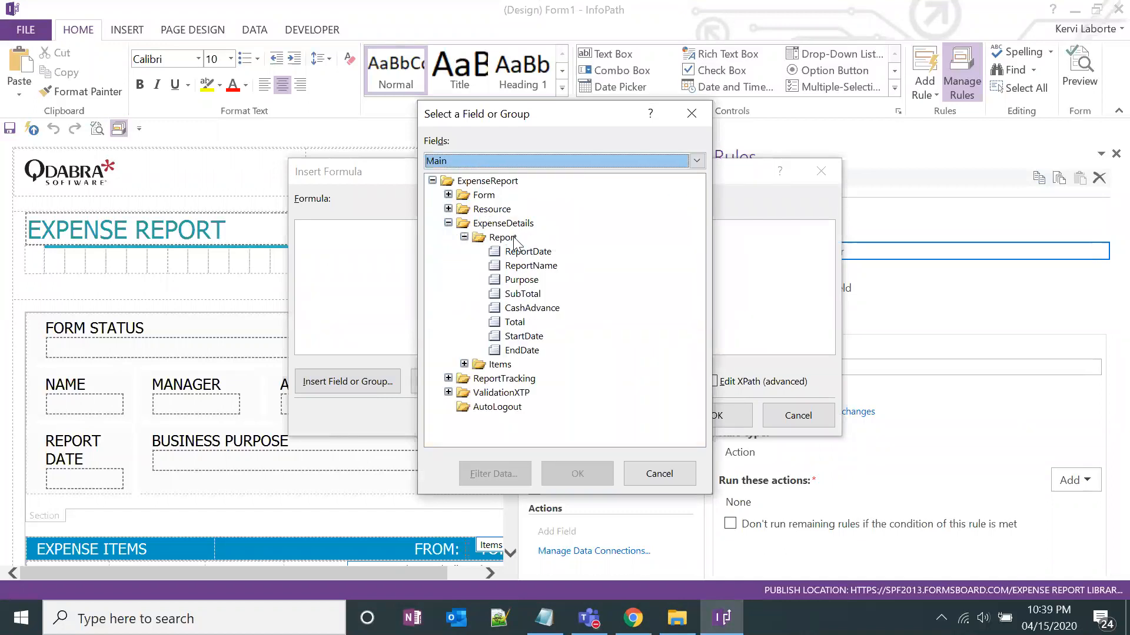
pyautogui.click(529, 266)
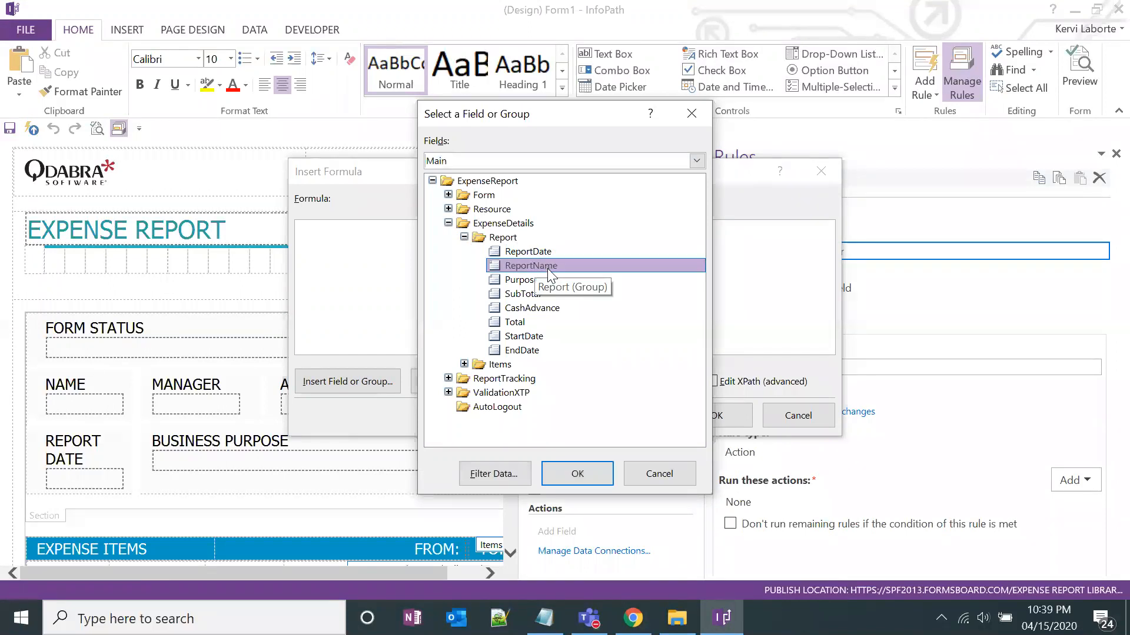
pyautogui.doubleClick(530, 265)
pyautogui.click(716, 415)
pyautogui.click(651, 405)
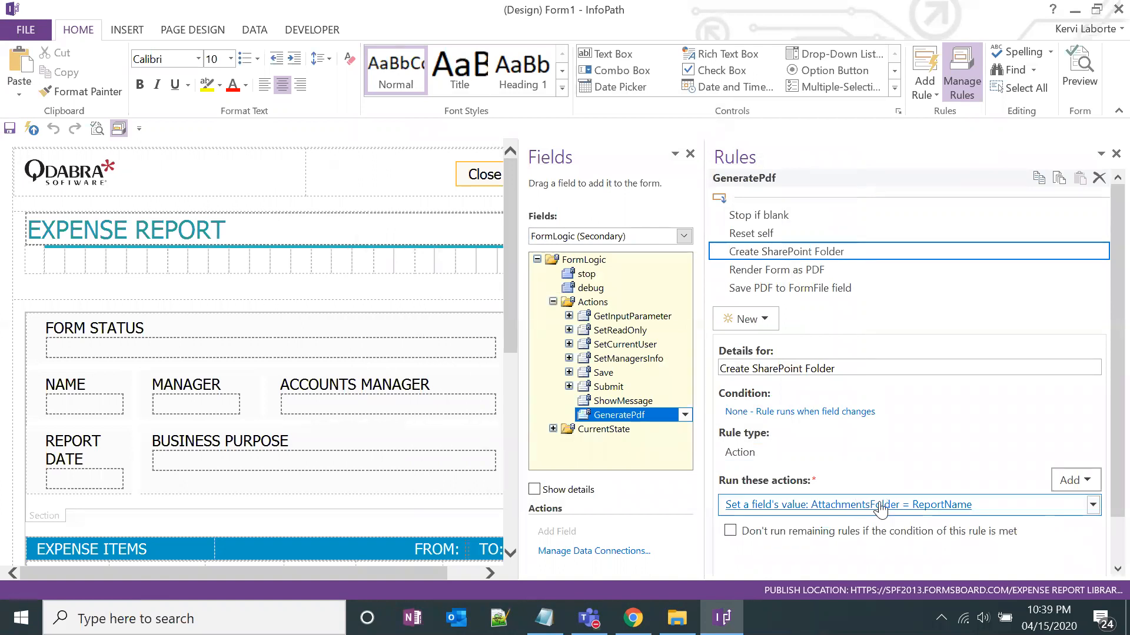
pyautogui.scroll(-1, 904, 507)
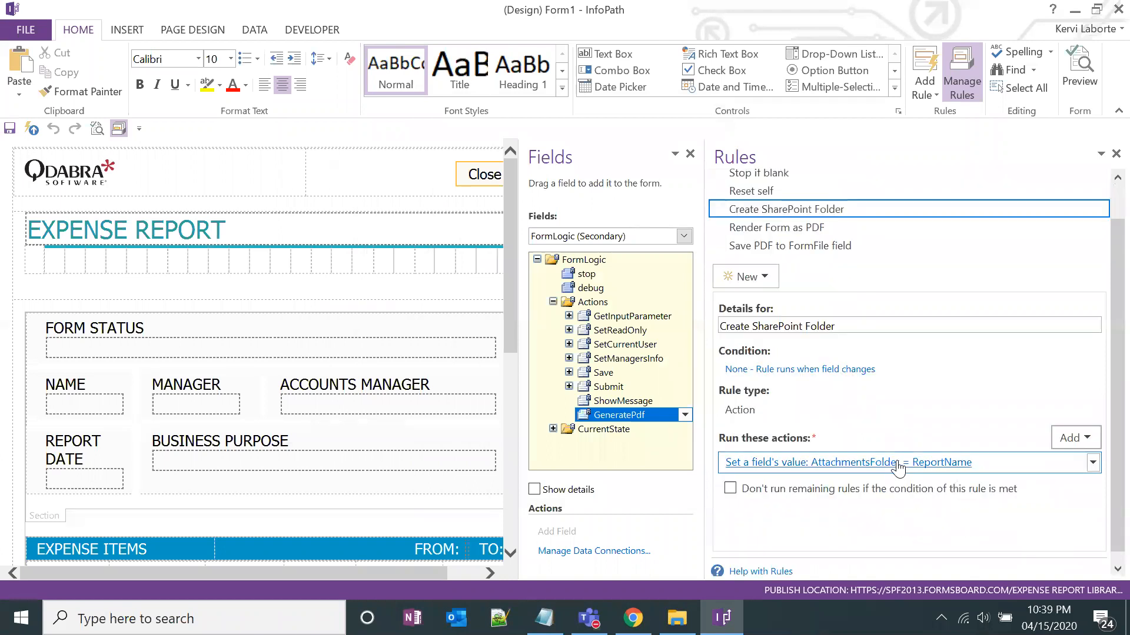
pyautogui.click(1084, 439)
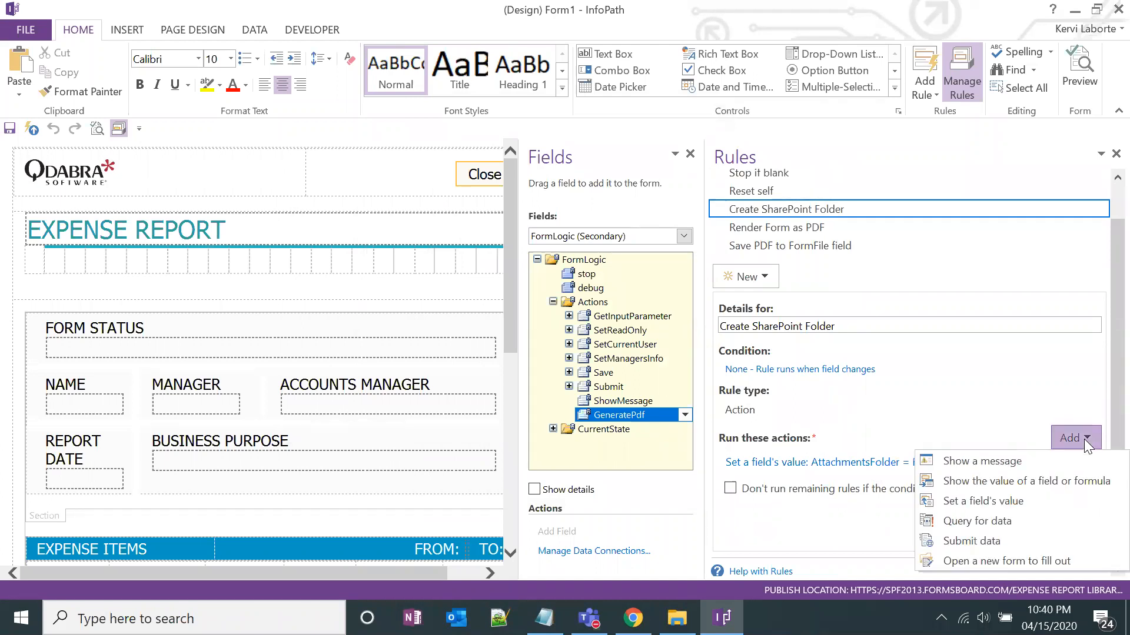
# Add a second Set a field's value action targeting the QdabraRules Command field.
pyautogui.click(1037, 501)
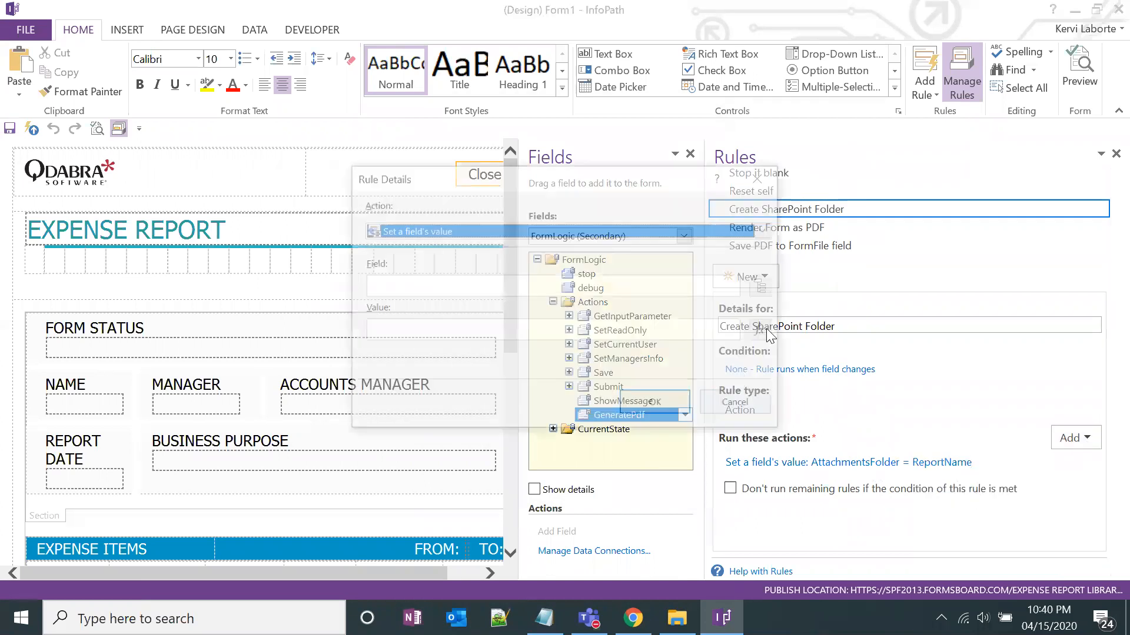
pyautogui.click(765, 288)
pyautogui.press('q')
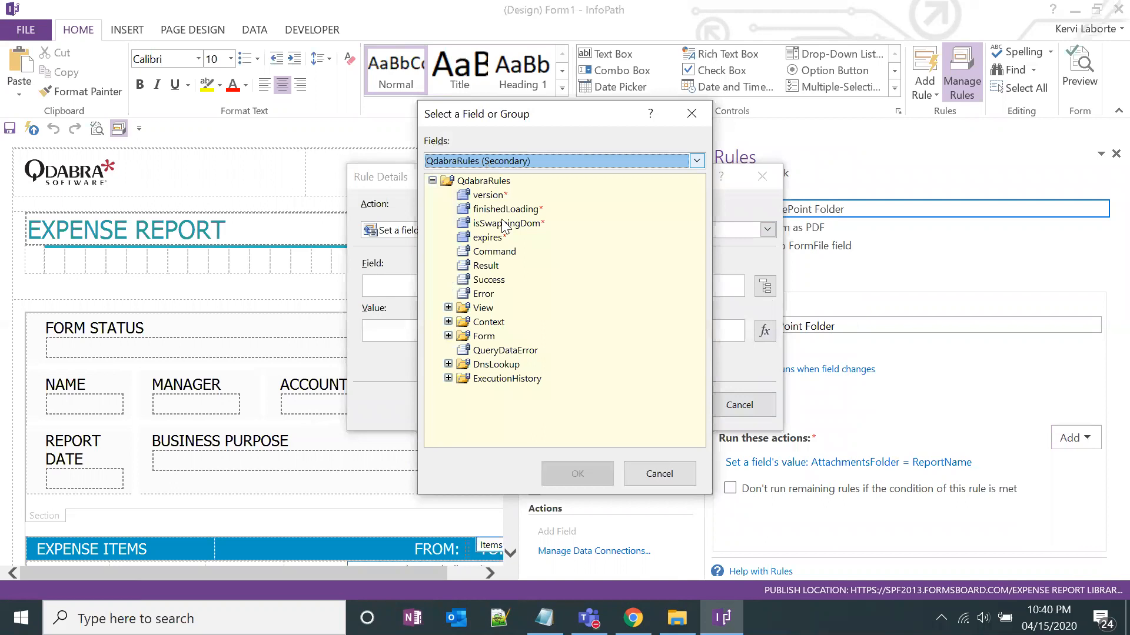
pyautogui.doubleClick(497, 251)
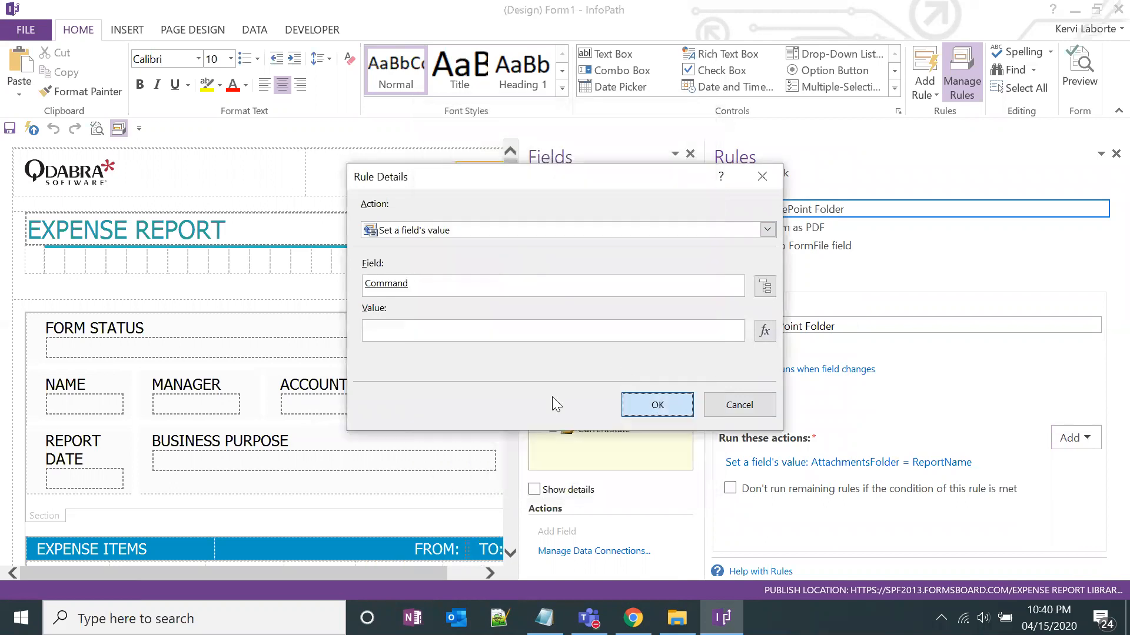
pyautogui.click(644, 408)
# Open the Lab 2 - Upload File Attachments to Library instructions PDF from File Explorer.
pyautogui.click(677, 617)
pyautogui.click(490, 238)
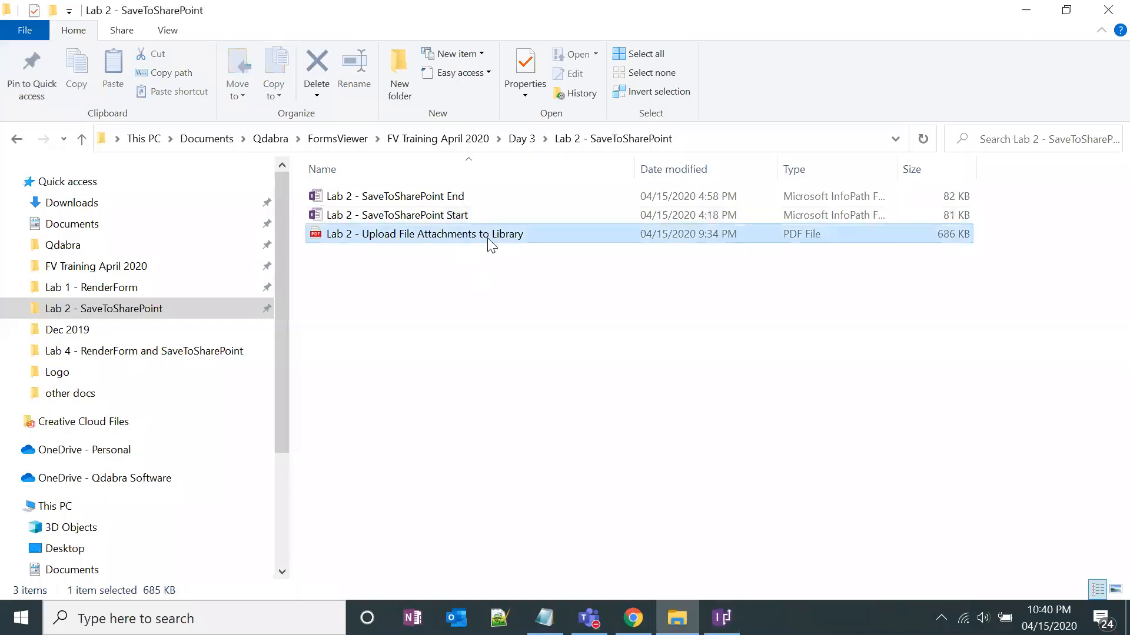
pyautogui.doubleClick(488, 238)
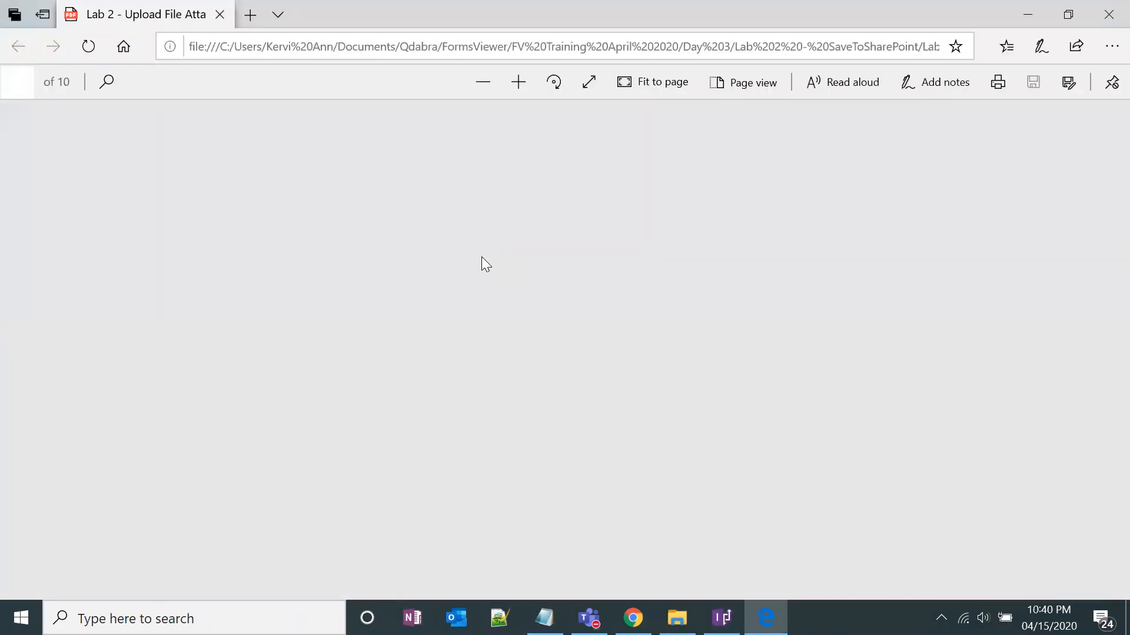
# Copy the step 5 concat command from the Lab 2 PDF.
pyautogui.scroll(-15, 526, 333)
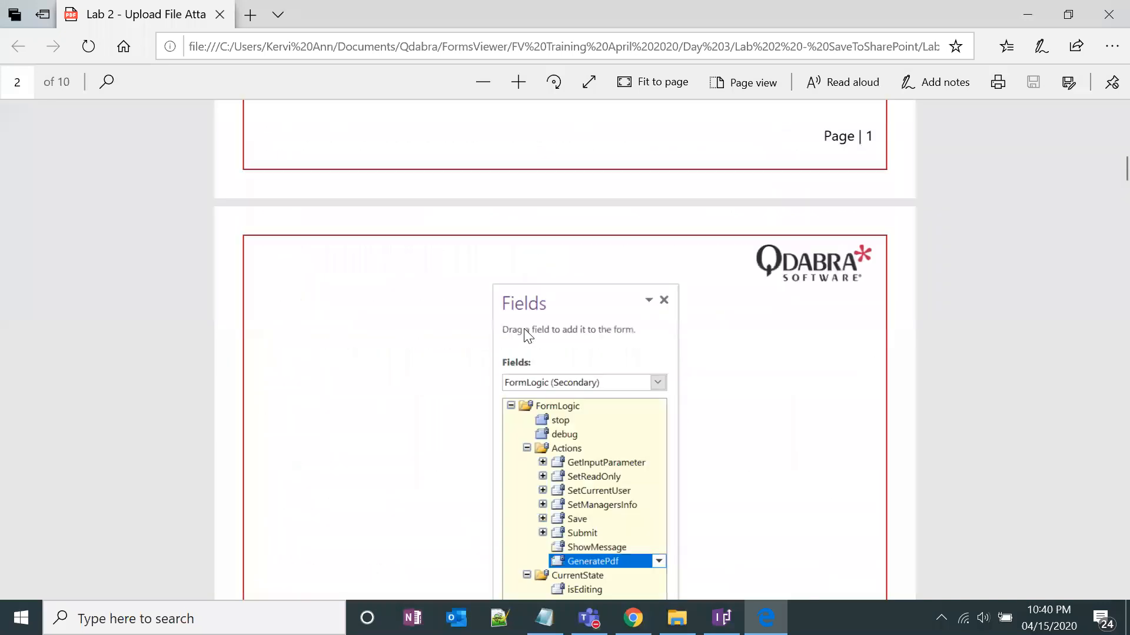
pyautogui.scroll(-10, 524, 327)
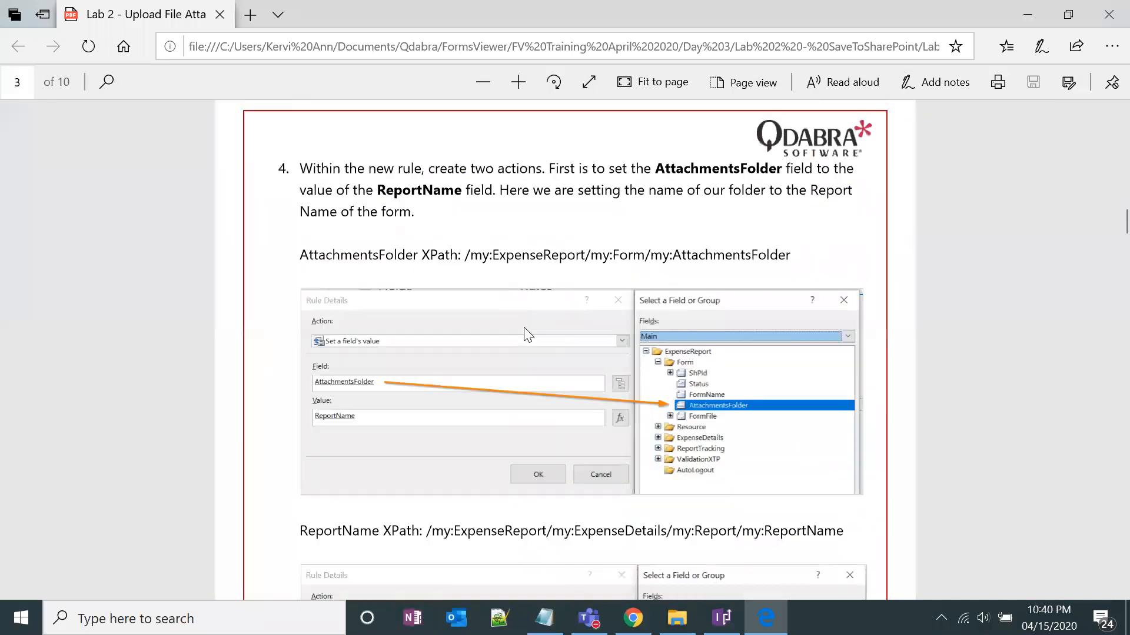
pyautogui.scroll(-8, 525, 334)
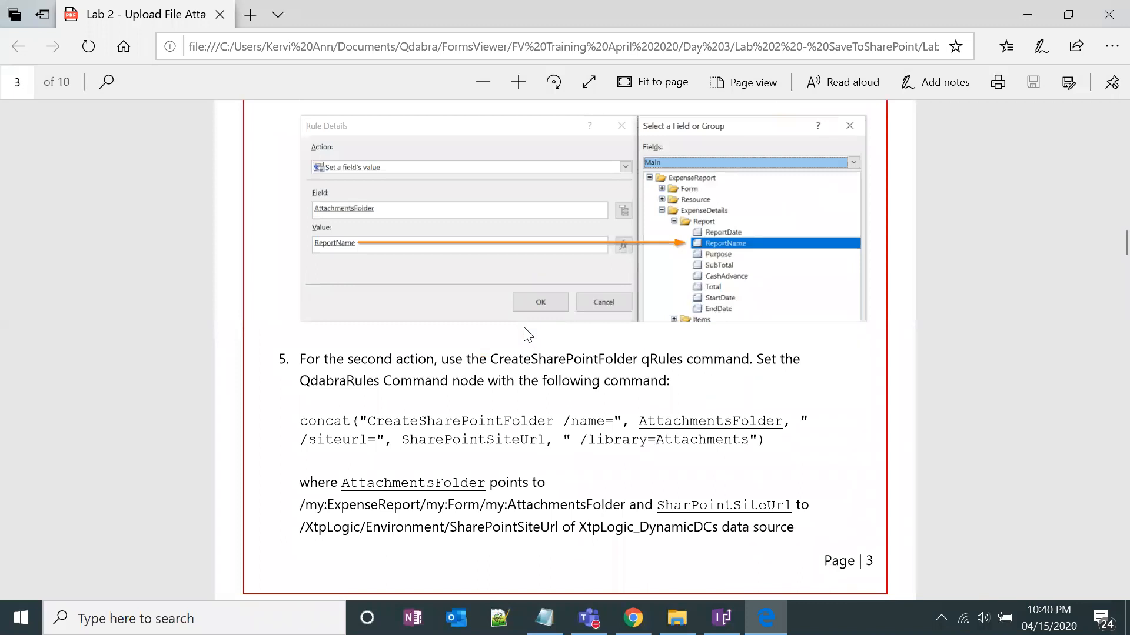
pyautogui.scroll(-2, 513, 338)
pyautogui.moveTo(302, 270); pyautogui.dragTo(765, 290)
pyautogui.hotkey('ctrl', 'c')
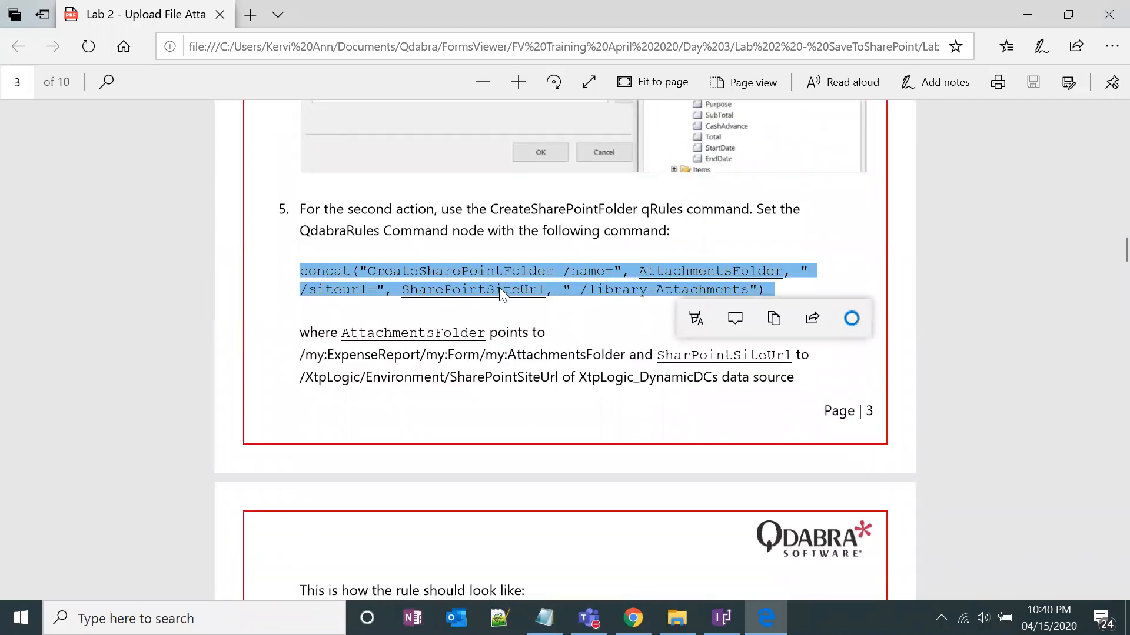
pyautogui.click(508, 290)
# Back in InfoPath, open the formula editor for the Command action's value.
pyautogui.click(721, 618)
pyautogui.click(806, 484)
pyautogui.click(764, 330)
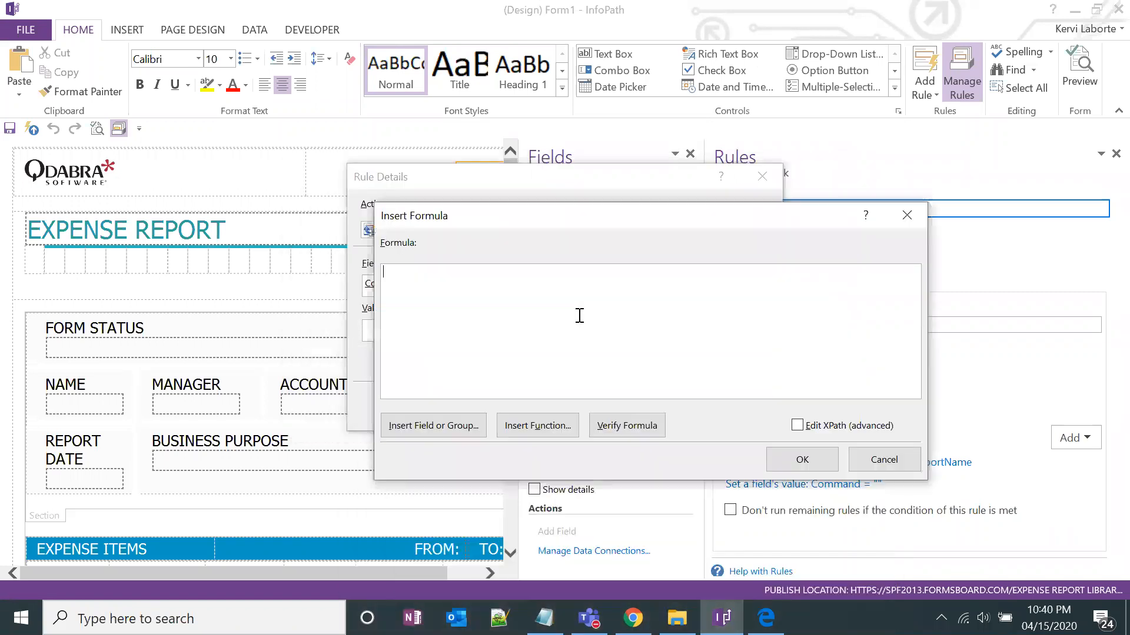
# Paste the CreateSharePointFolder concat and replace its AttachmentsFolder placeholder with the Main > Form > AttachmentsFolder field.
pyautogui.hotkey('ctrl', 'v')
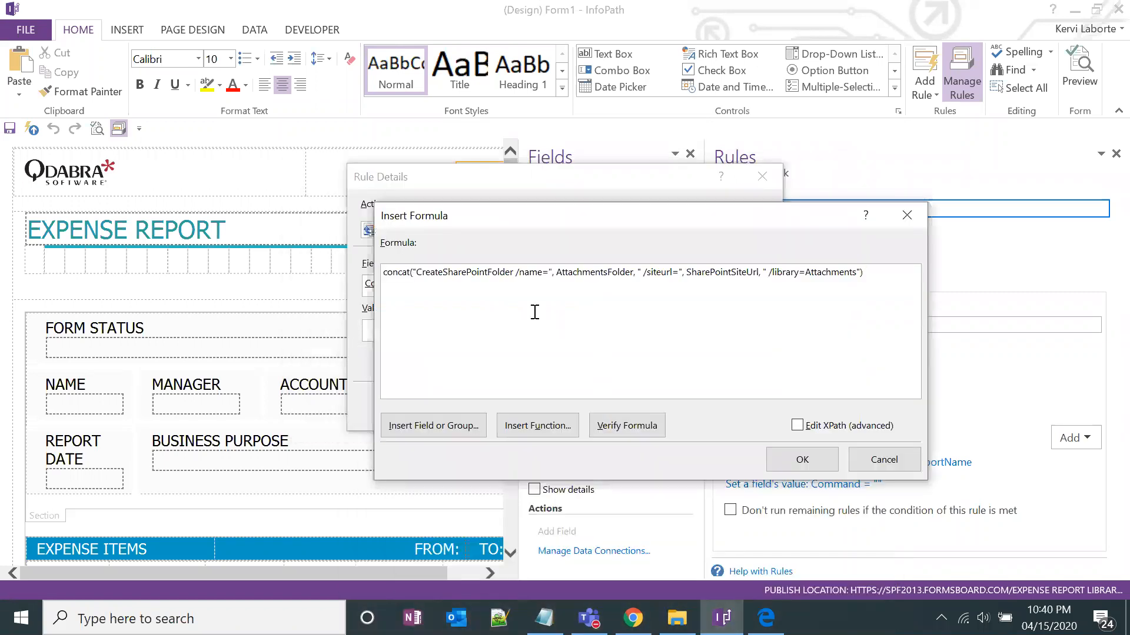
pyautogui.doubleClick(497, 289)
pyautogui.click(500, 292)
pyautogui.doubleClick(531, 281)
pyautogui.click(537, 280)
pyautogui.click(589, 295)
pyautogui.doubleClick(589, 277)
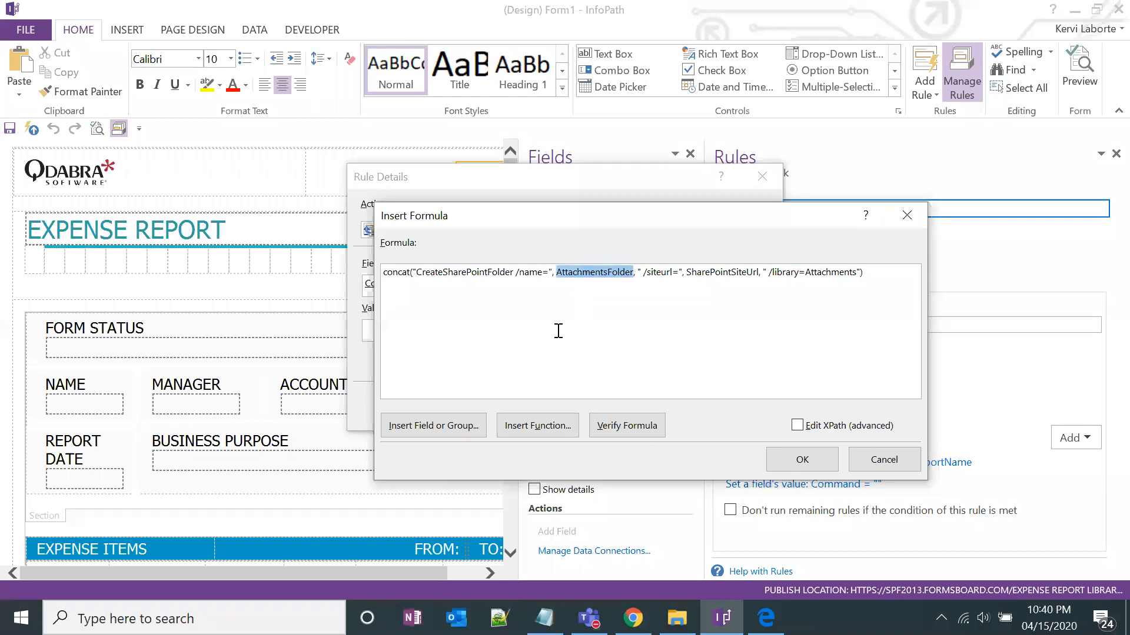
pyautogui.click(475, 420)
pyautogui.click(600, 205)
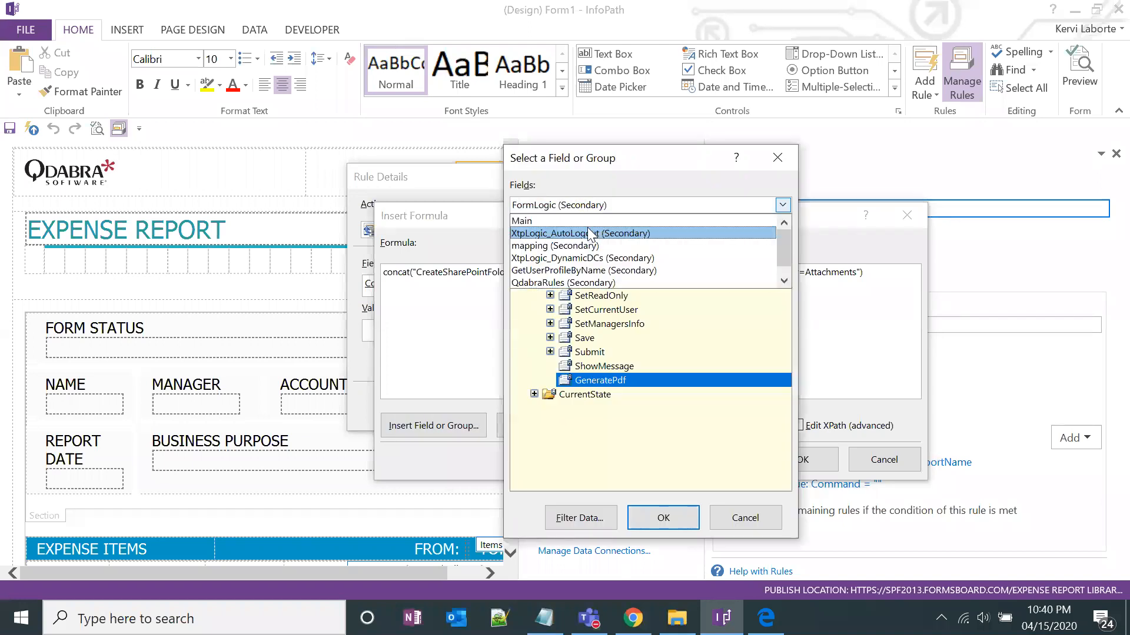
pyautogui.click(588, 218)
pyautogui.doubleClick(569, 240)
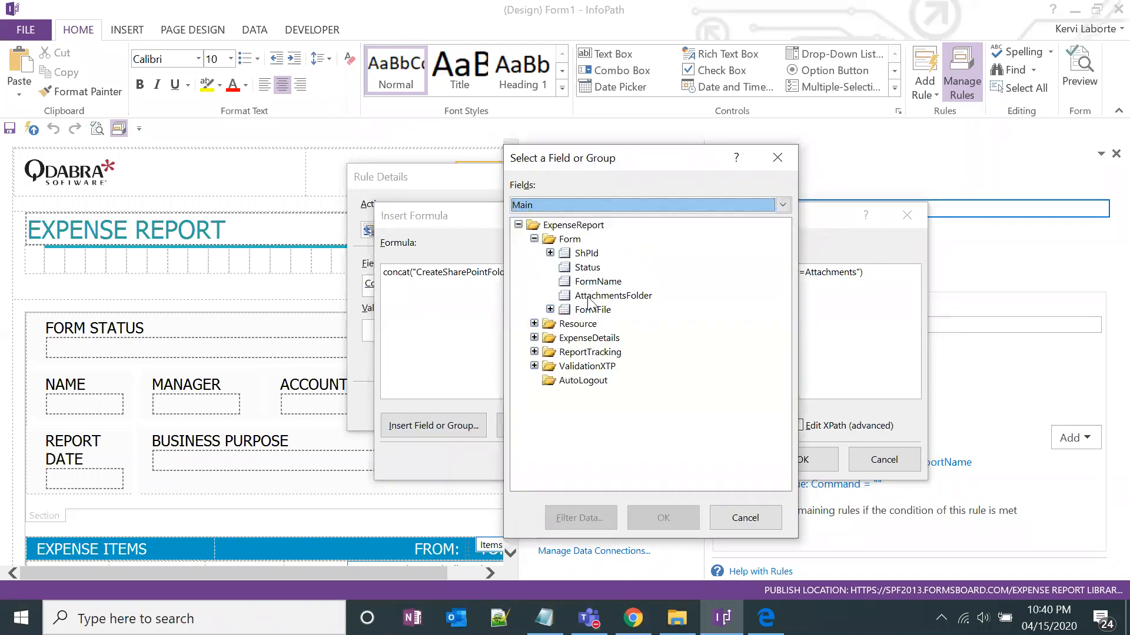
pyautogui.click(631, 297)
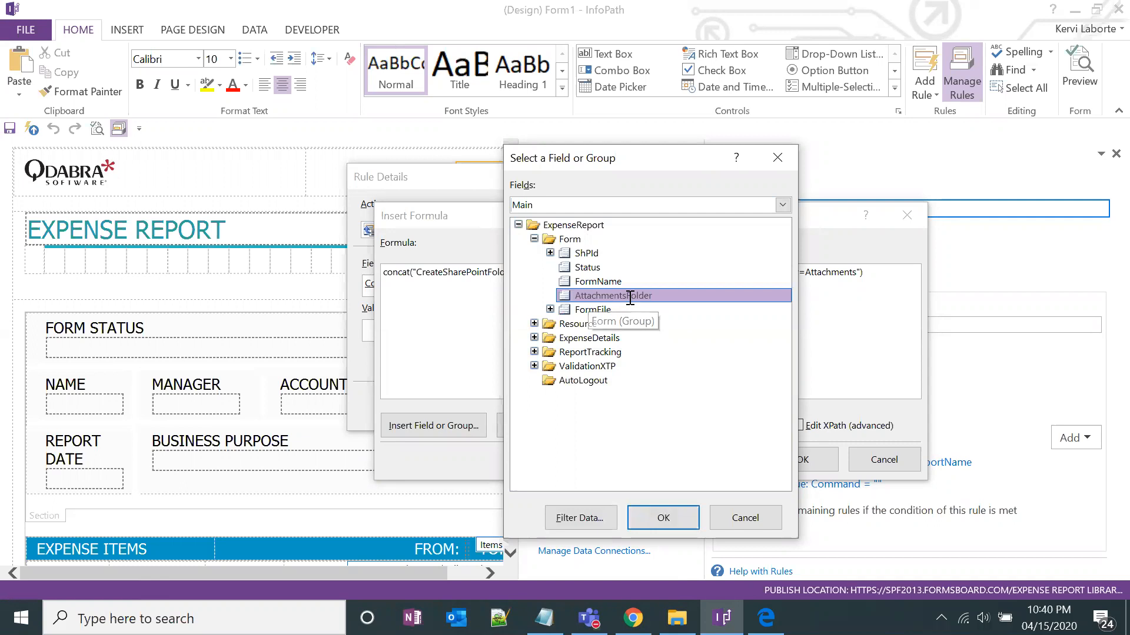
pyautogui.doubleClick(629, 295)
pyautogui.click(654, 296)
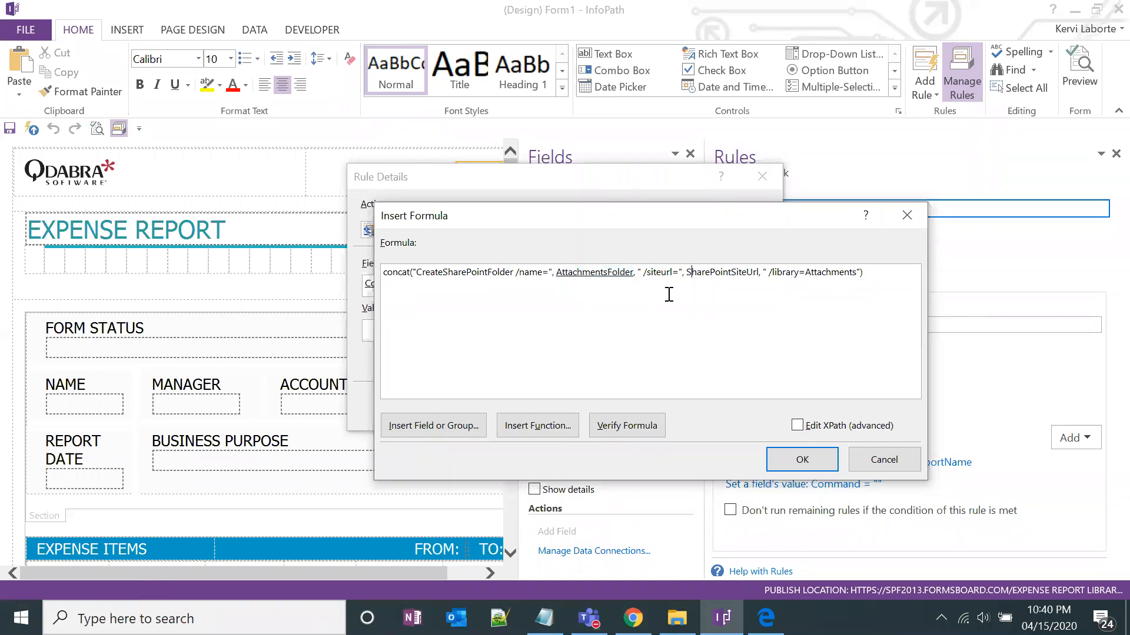
# Replace the SharePointSiteUrl placeholder with XtpLogic_DynamicDCs > Environment > SharePointSiteUrl.
pyautogui.click(735, 274)
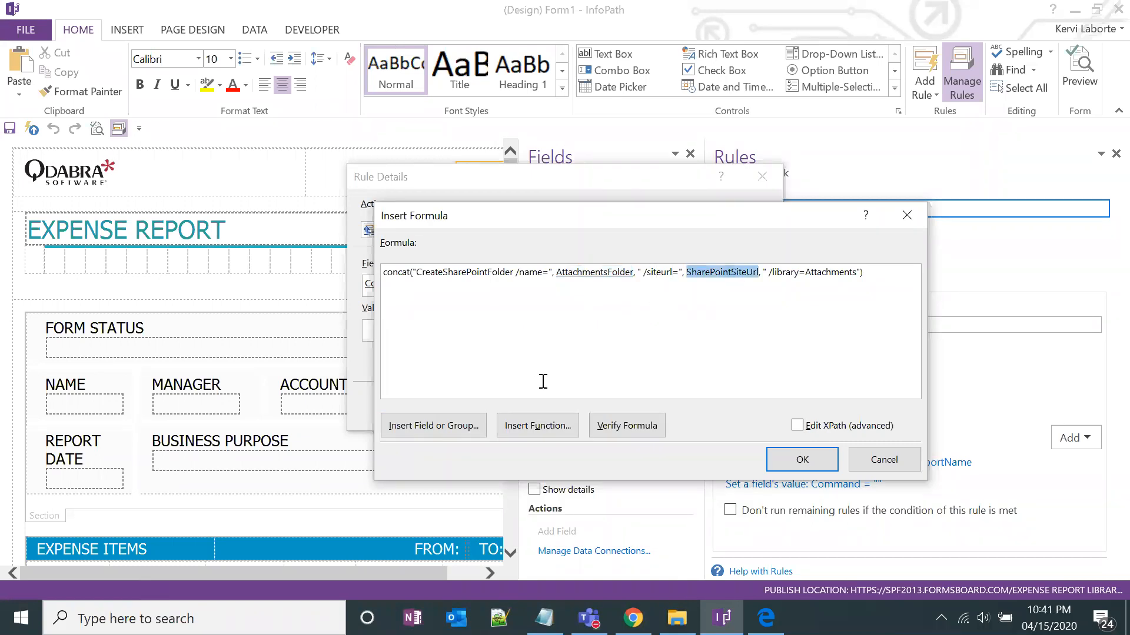
pyautogui.click(469, 419)
pyautogui.click(625, 207)
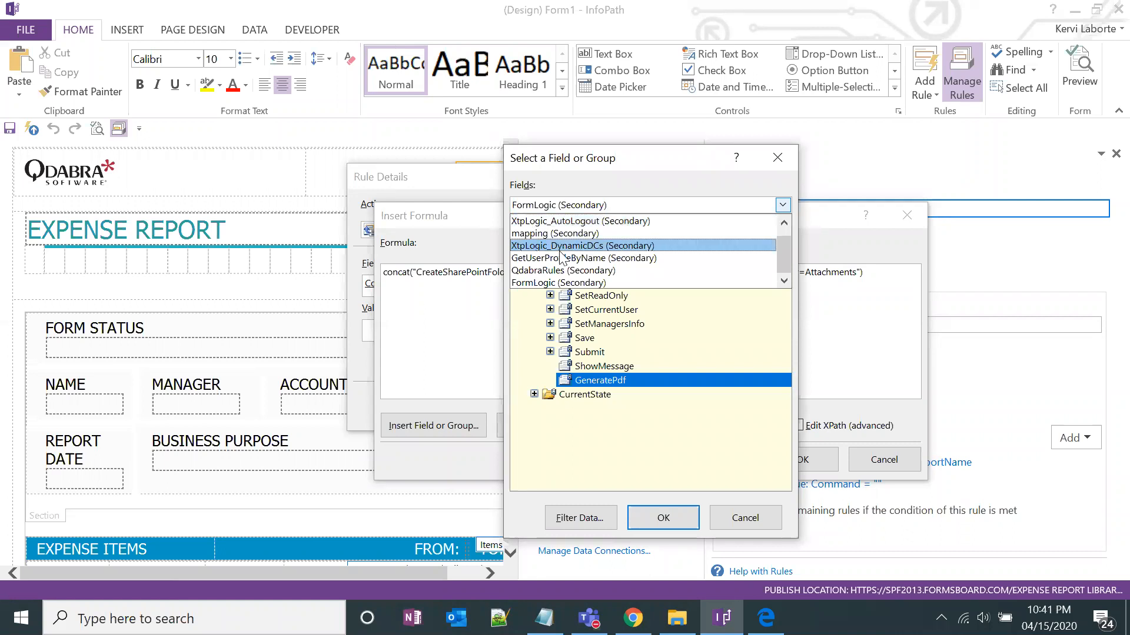
pyautogui.click(539, 246)
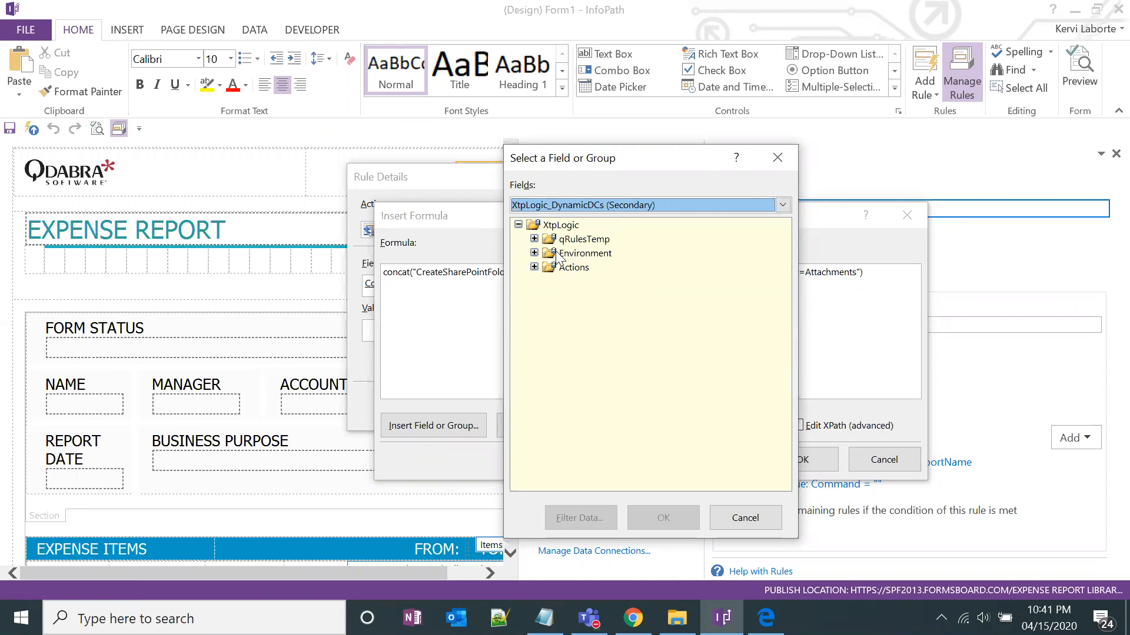
pyautogui.click(534, 253)
pyautogui.click(595, 254)
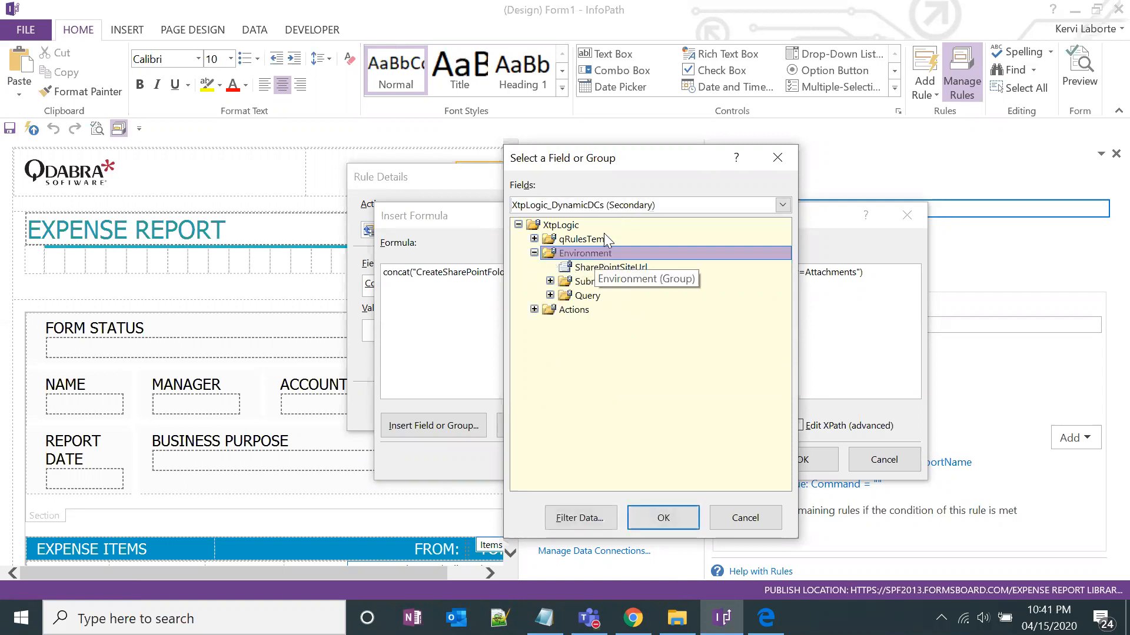
pyautogui.click(640, 268)
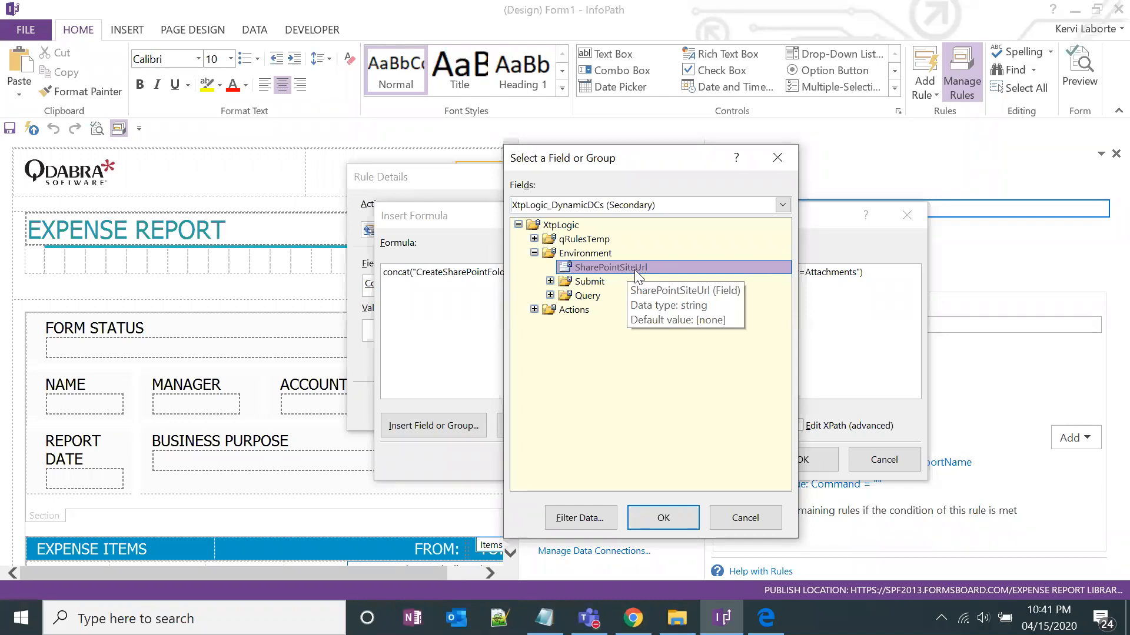
pyautogui.press('Return')
# Check the /library=Attachments part and accept the finished Command formula.
pyautogui.click(793, 294)
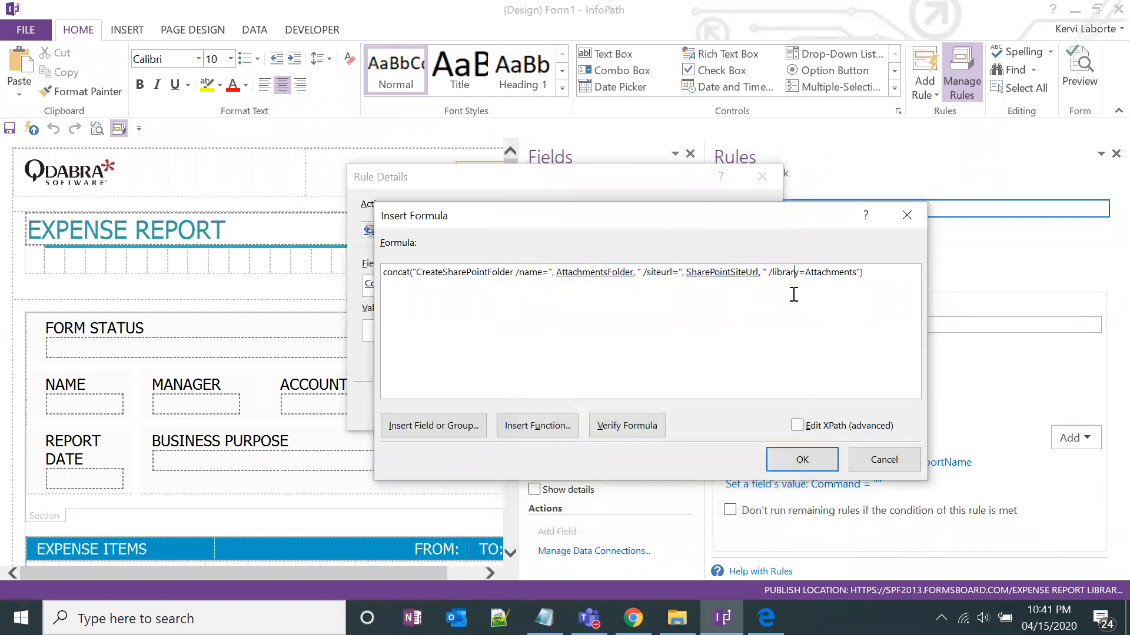
pyautogui.doubleClick(789, 281)
pyautogui.doubleClick(789, 278)
pyautogui.click(801, 285)
pyautogui.doubleClick(834, 273)
pyautogui.click(826, 288)
pyautogui.click(806, 462)
# Confirm the Command action and add a new action rule named 'Upload PDF to Document Library'.
pyautogui.click(678, 405)
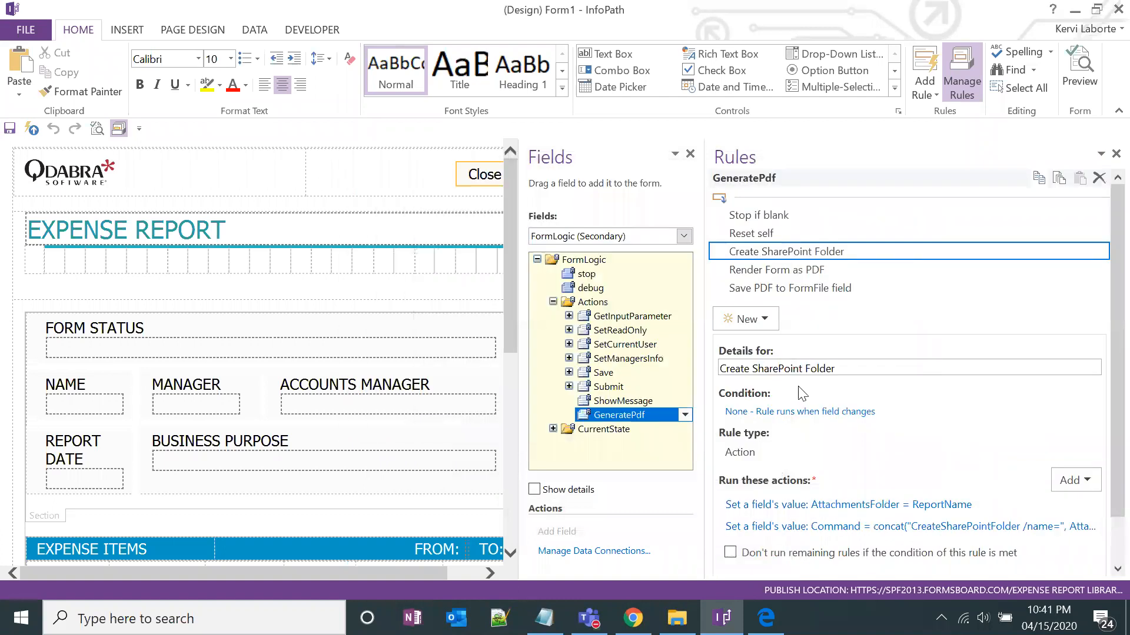
pyautogui.moveTo(705, 326); pyautogui.dragTo(515, 323)
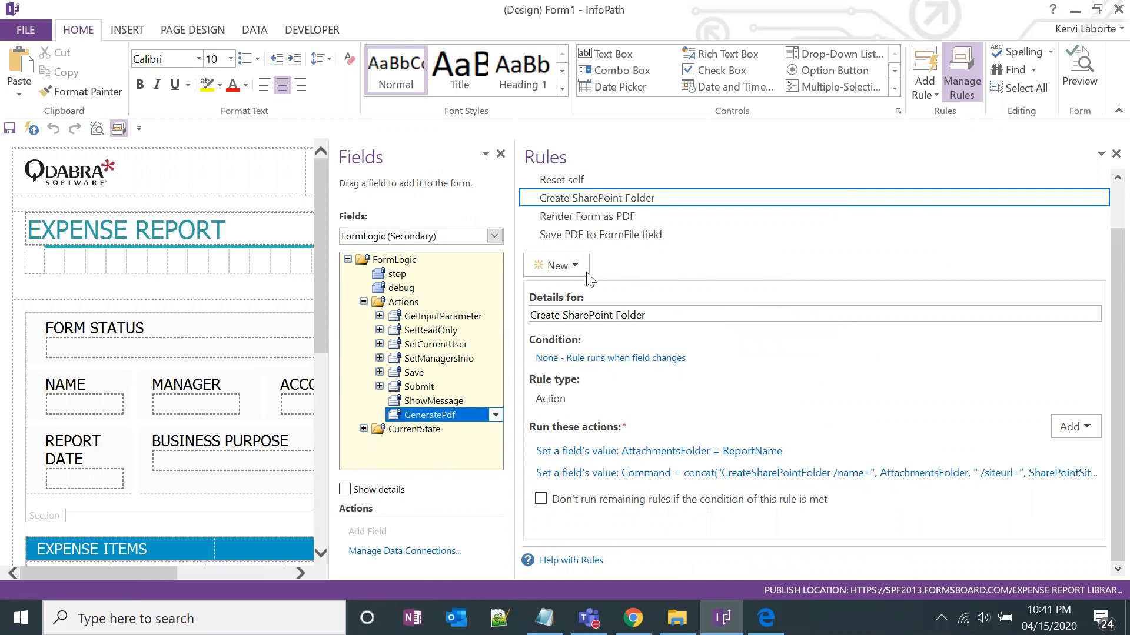
pyautogui.click(556, 265)
pyautogui.click(585, 325)
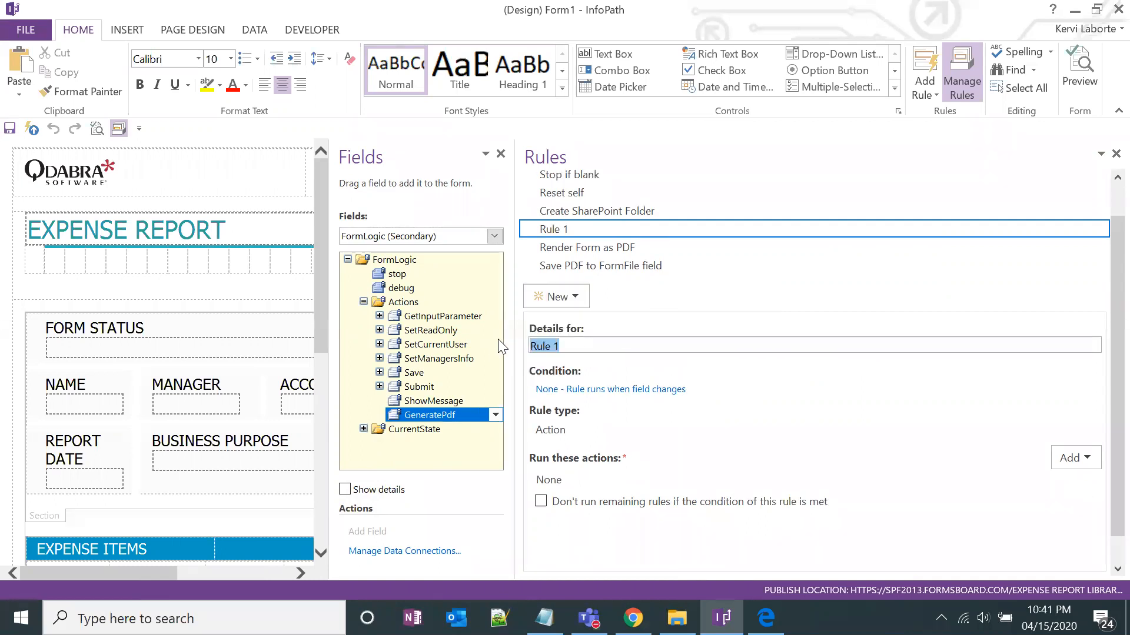
pyautogui.write('Upload PDF to Document')
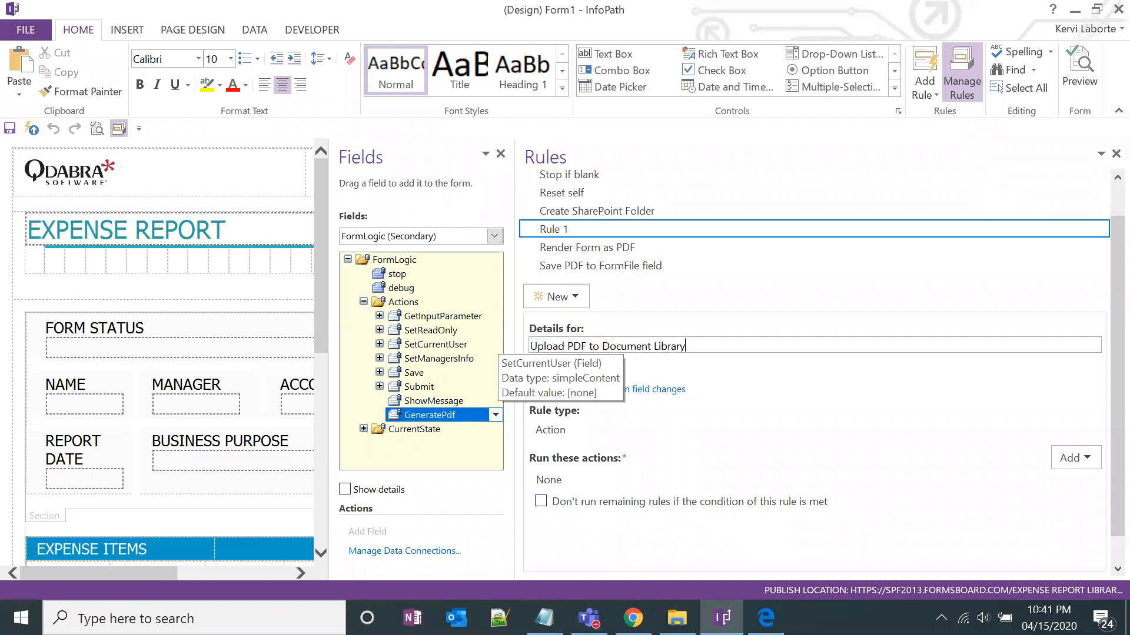
pyautogui.click(647, 248)
# Move the upload rule down twice to the end of GeneratePdf's rules and open its Condition.
pyautogui.click(644, 230)
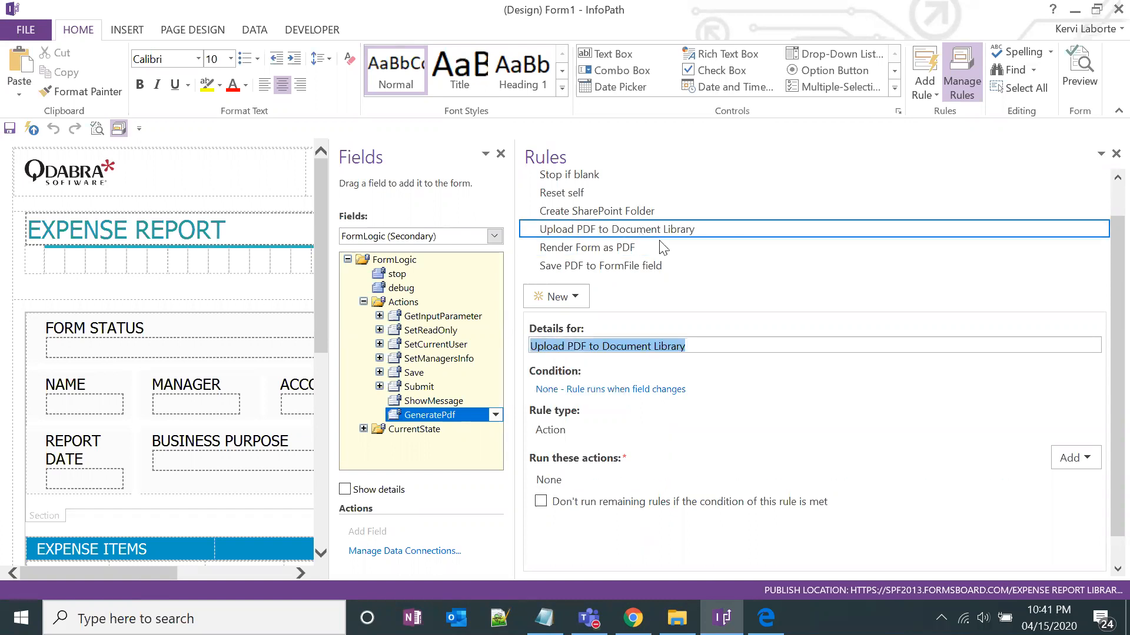
pyautogui.click(1100, 270)
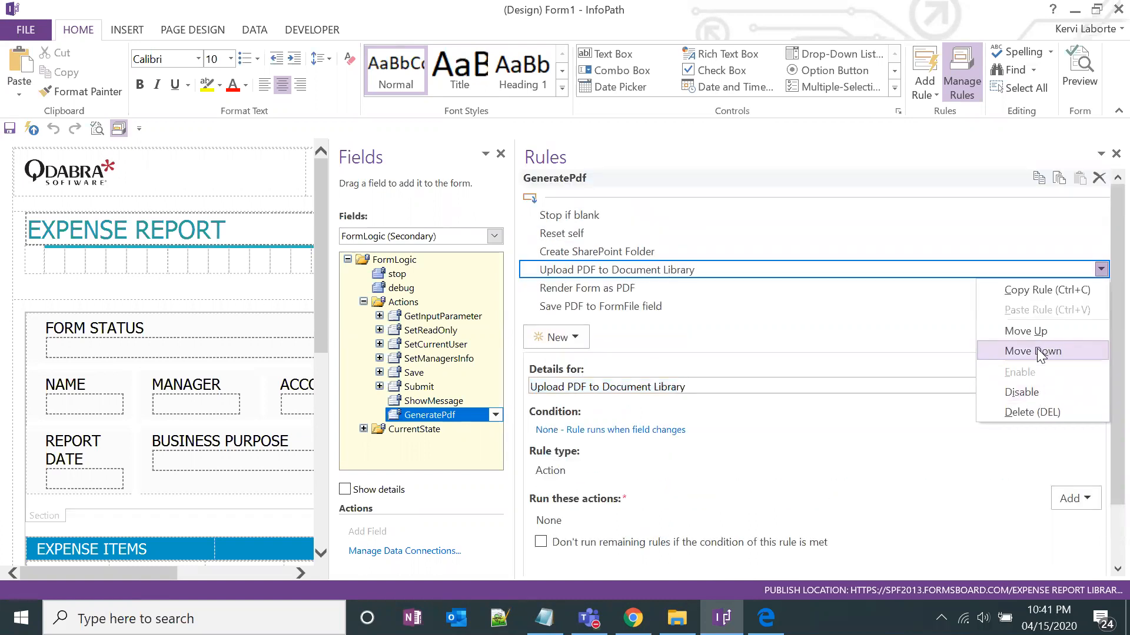
pyautogui.click(1037, 351)
pyautogui.click(1100, 288)
pyautogui.click(1077, 370)
pyautogui.click(651, 291)
pyautogui.click(648, 308)
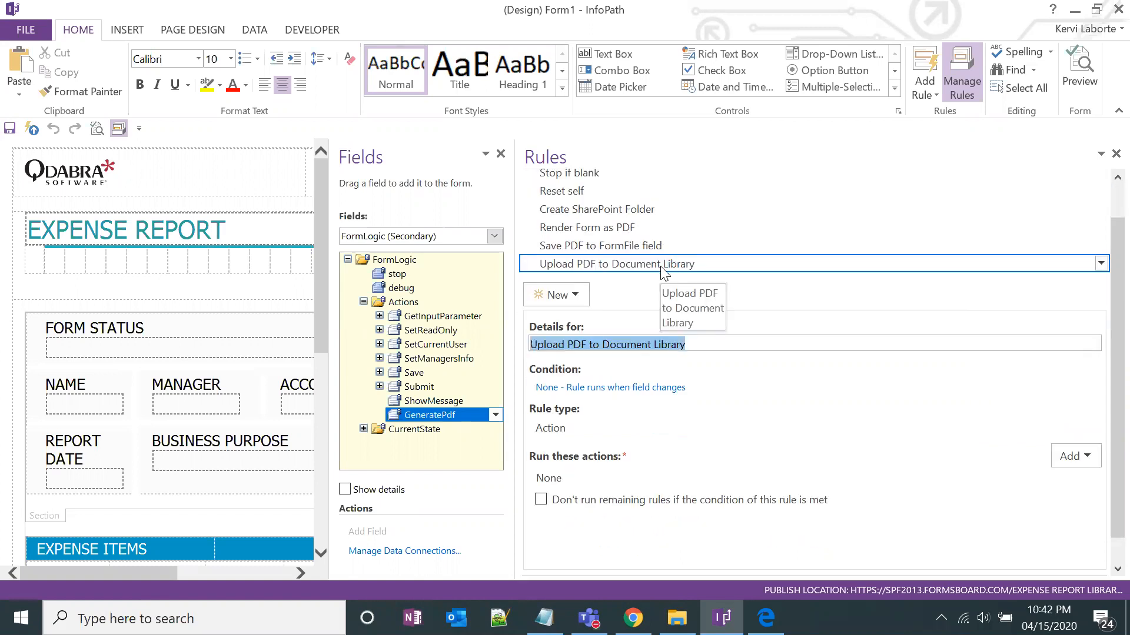
pyautogui.click(592, 390)
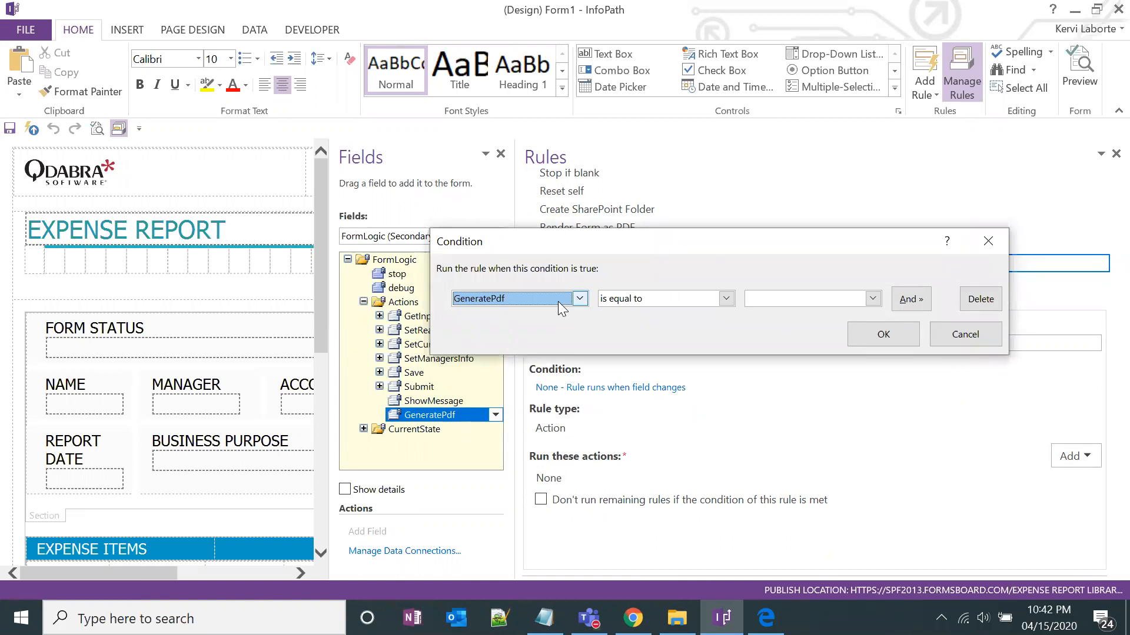
# Set the first condition to Main > Form > FormFile is not blank.
pyautogui.click(558, 301)
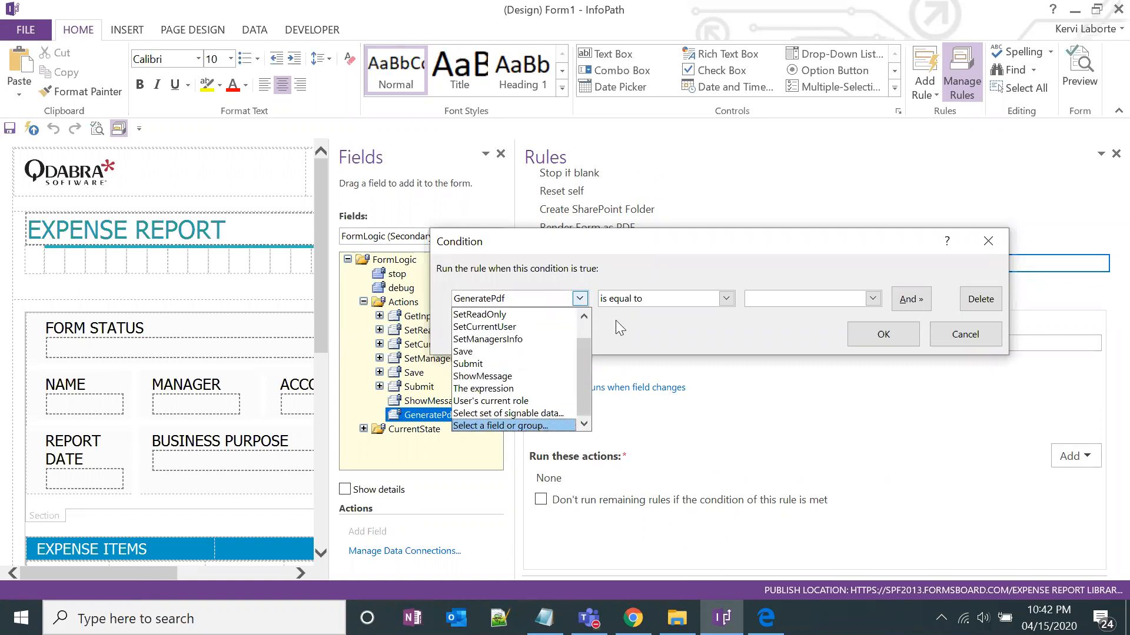
pyautogui.press('Return')
pyautogui.click(589, 206)
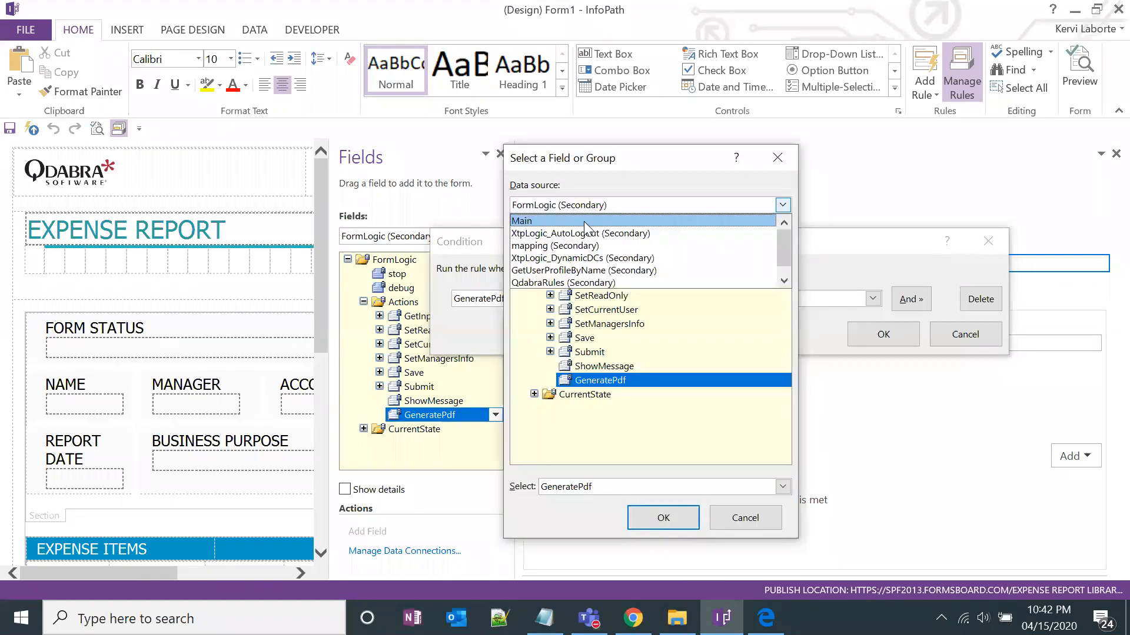
pyautogui.click(586, 227)
pyautogui.click(535, 239)
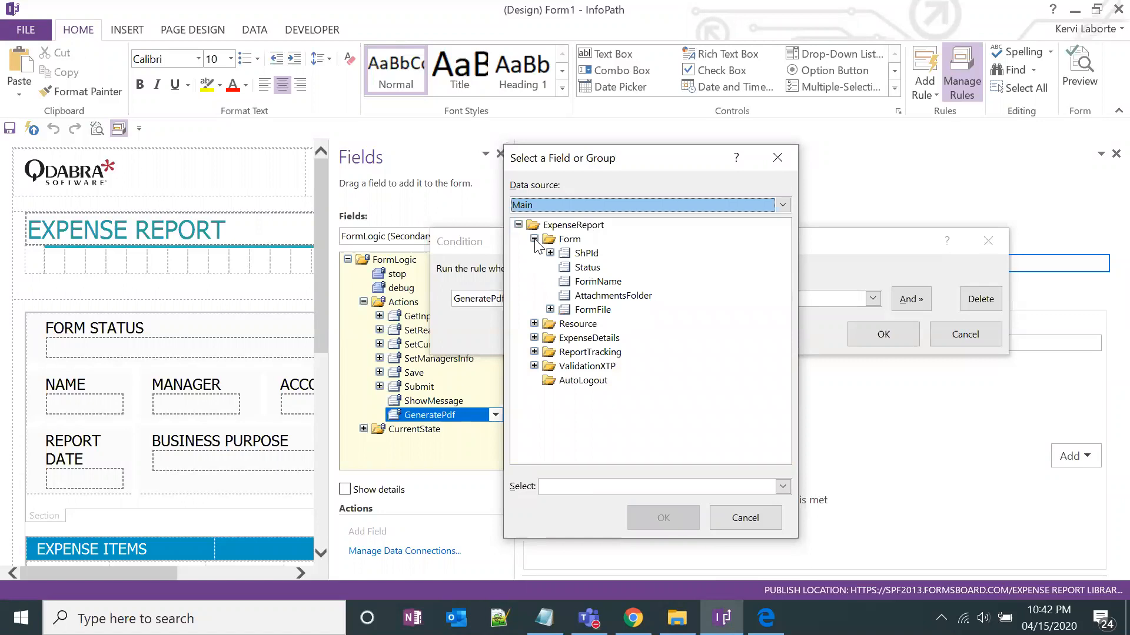
pyautogui.click(595, 310)
pyautogui.moveTo(652, 163); pyautogui.dragTo(850, 155)
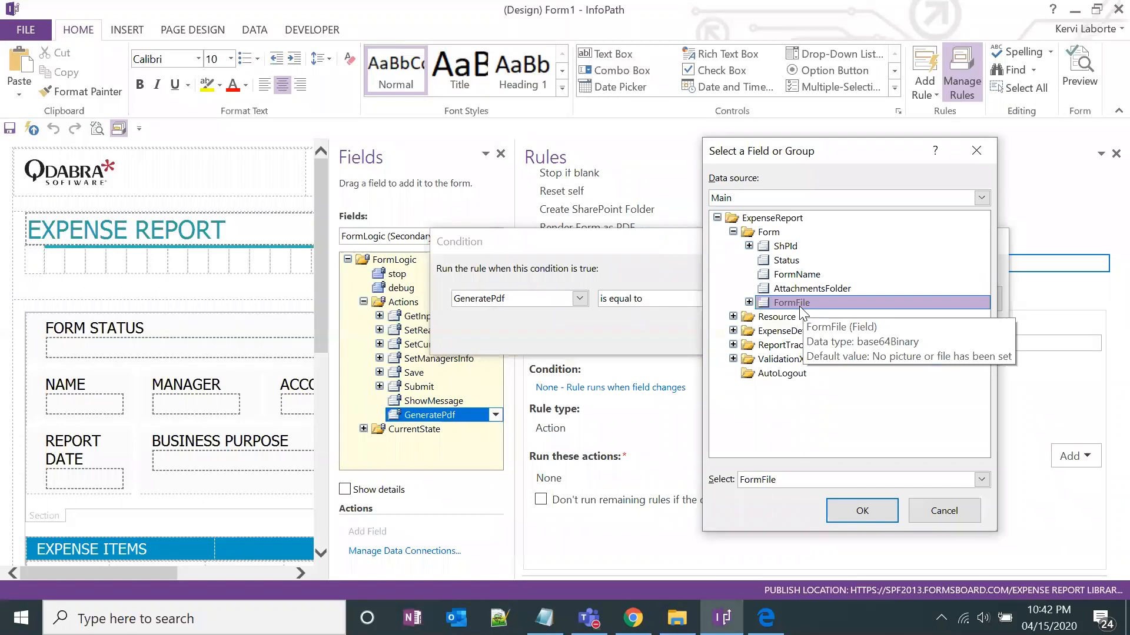
pyautogui.doubleClick(799, 303)
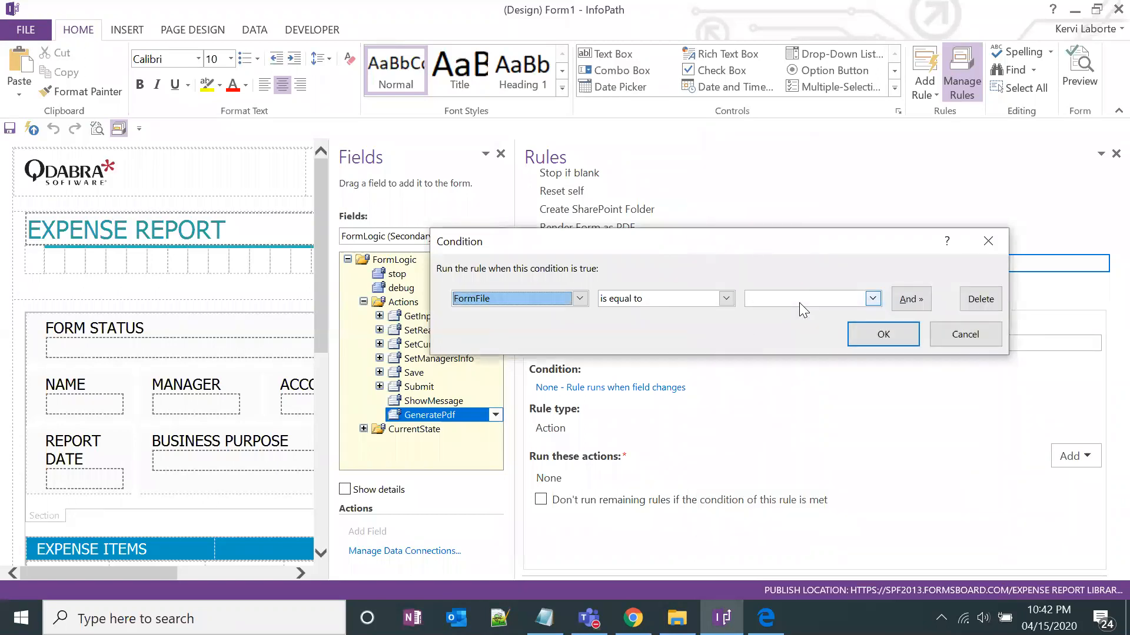
pyautogui.click(699, 302)
pyautogui.click(653, 425)
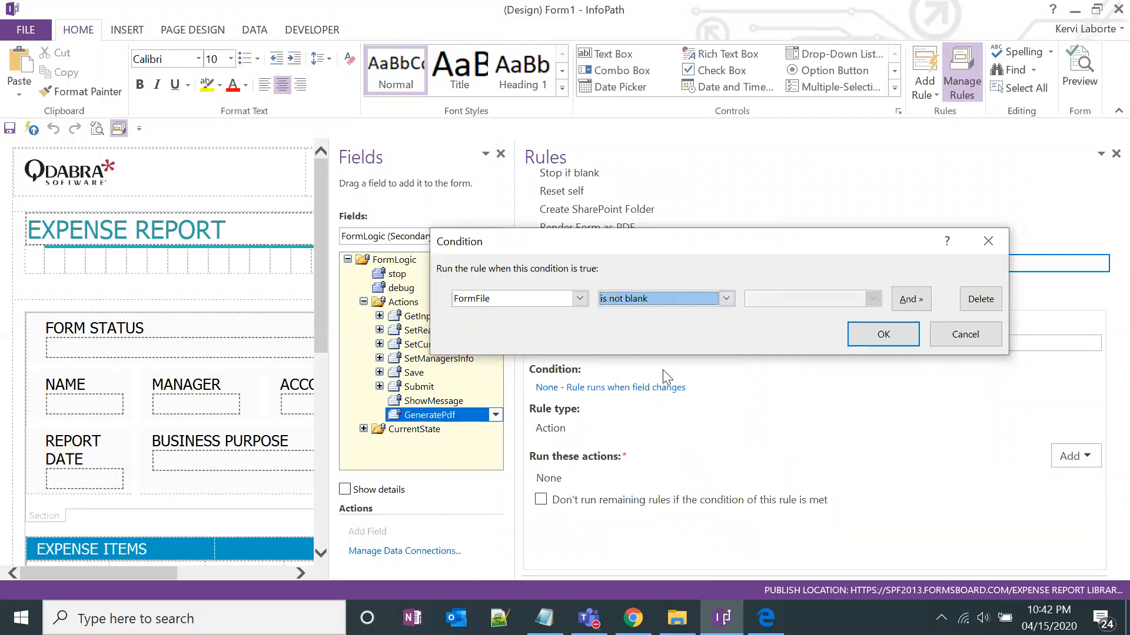
# Add an And condition requiring FormFile's qRulesLink attribute to be blank.
pyautogui.click(898, 299)
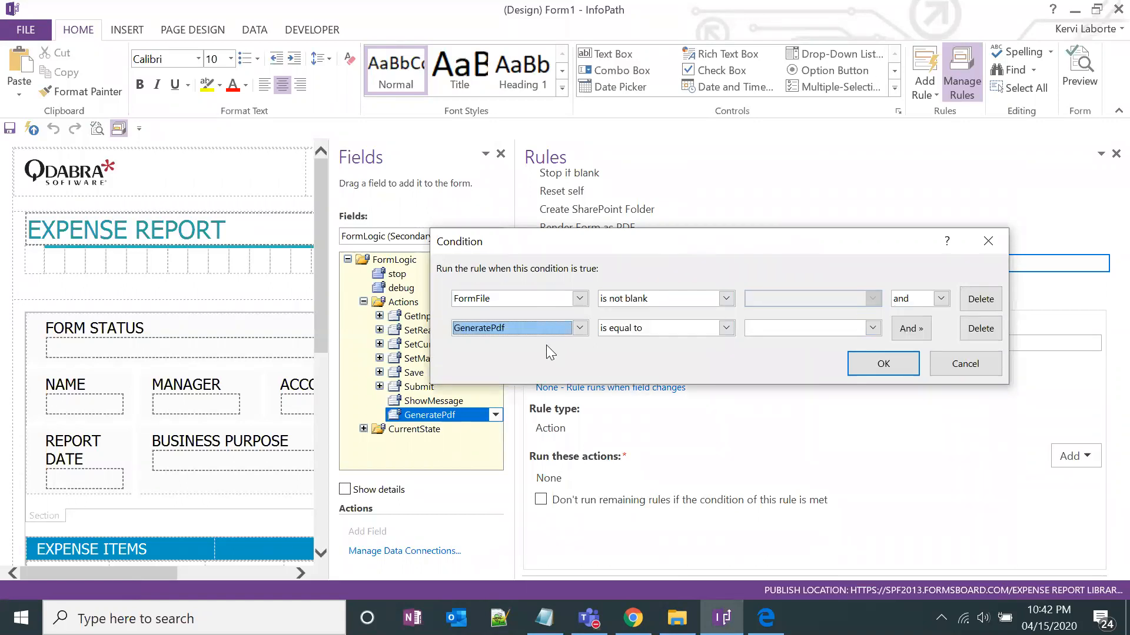
pyautogui.click(527, 331)
pyautogui.scroll(-1, 528, 363)
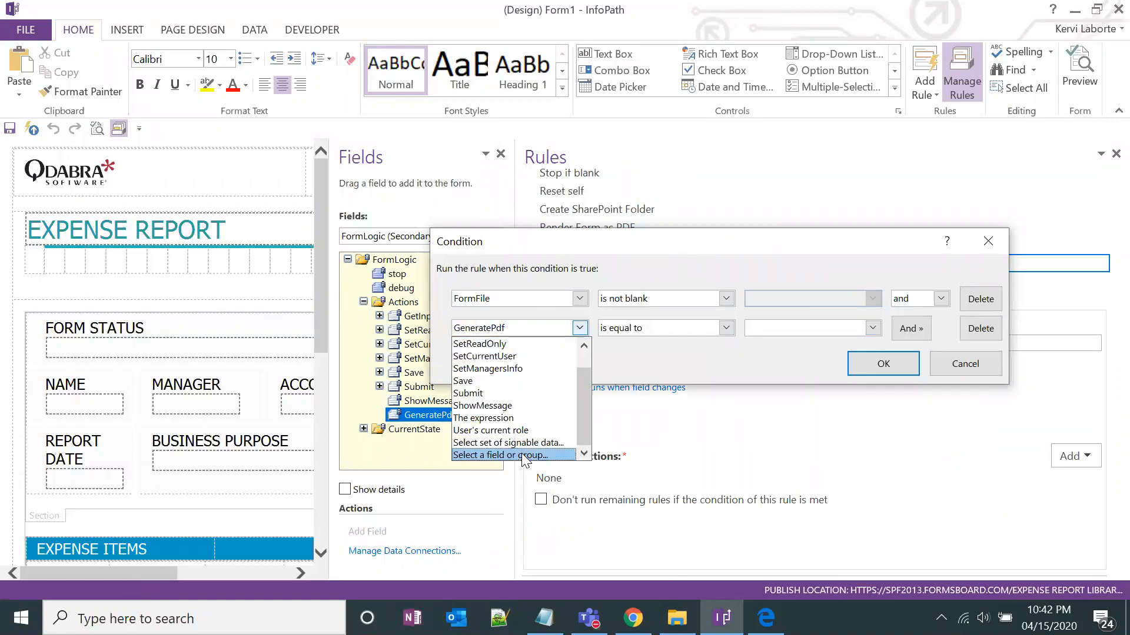
pyautogui.click(521, 454)
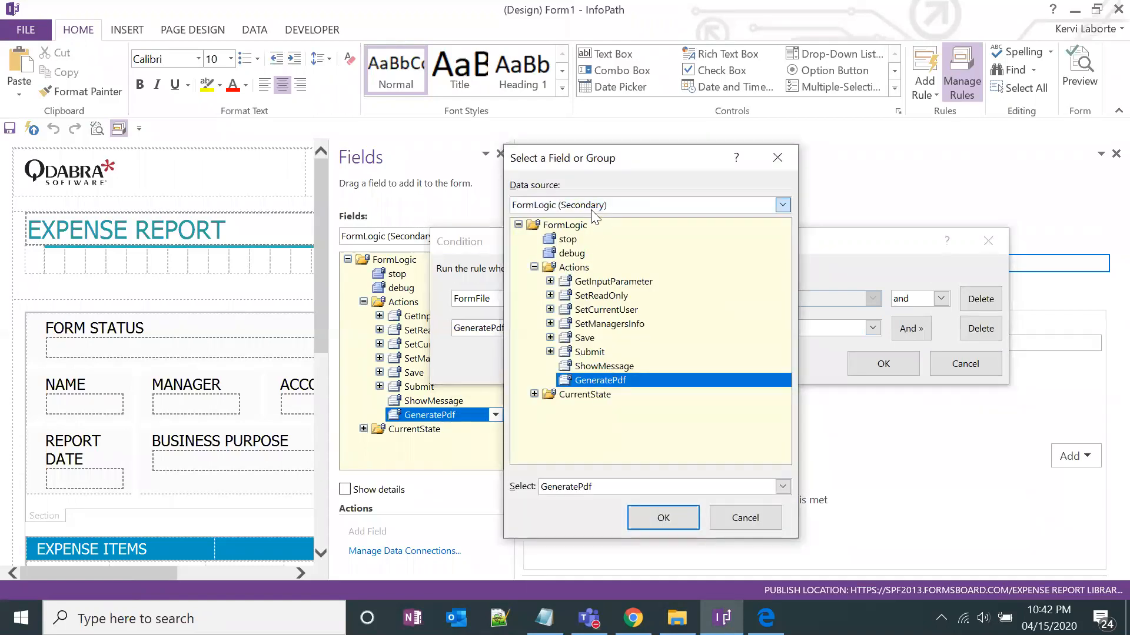
pyautogui.click(591, 205)
pyautogui.click(556, 221)
pyautogui.doubleClick(548, 242)
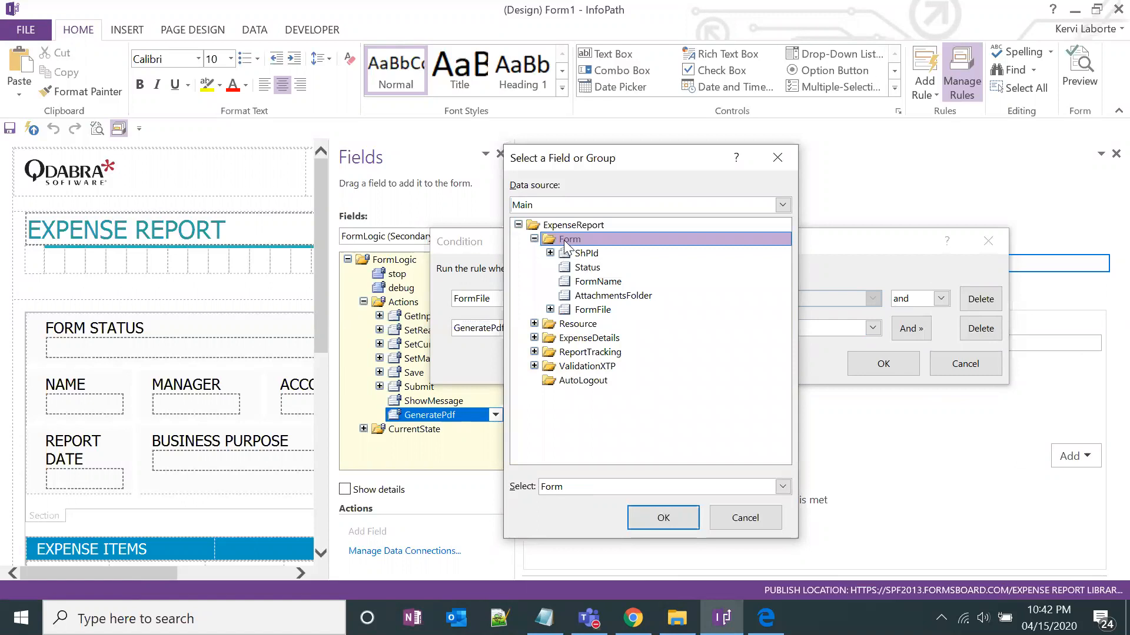
pyautogui.click(550, 311)
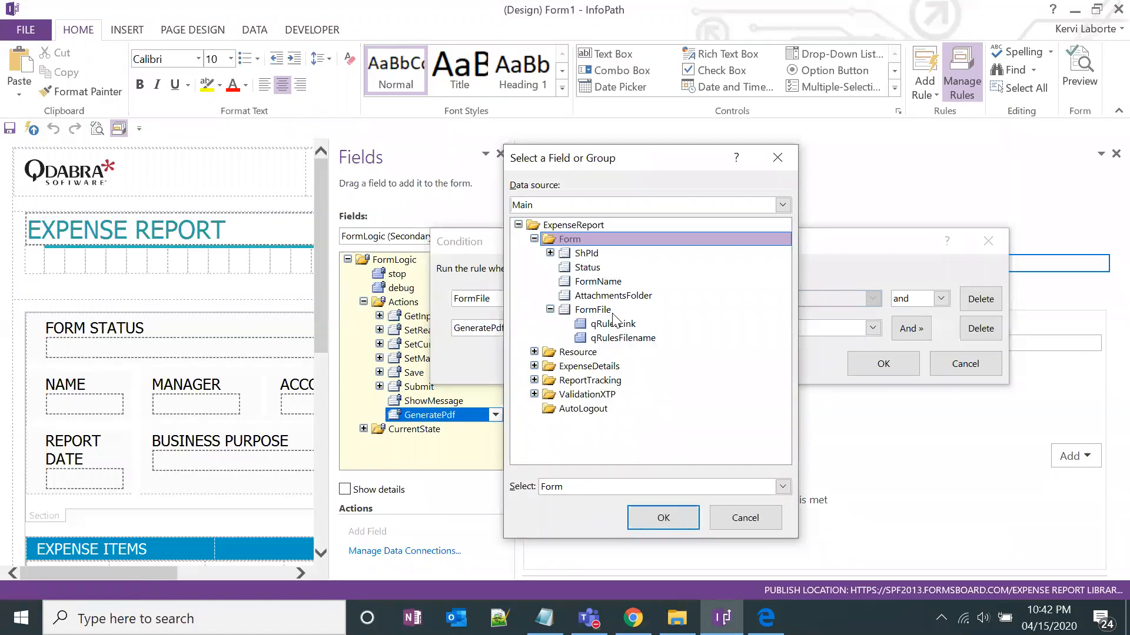
pyautogui.click(617, 324)
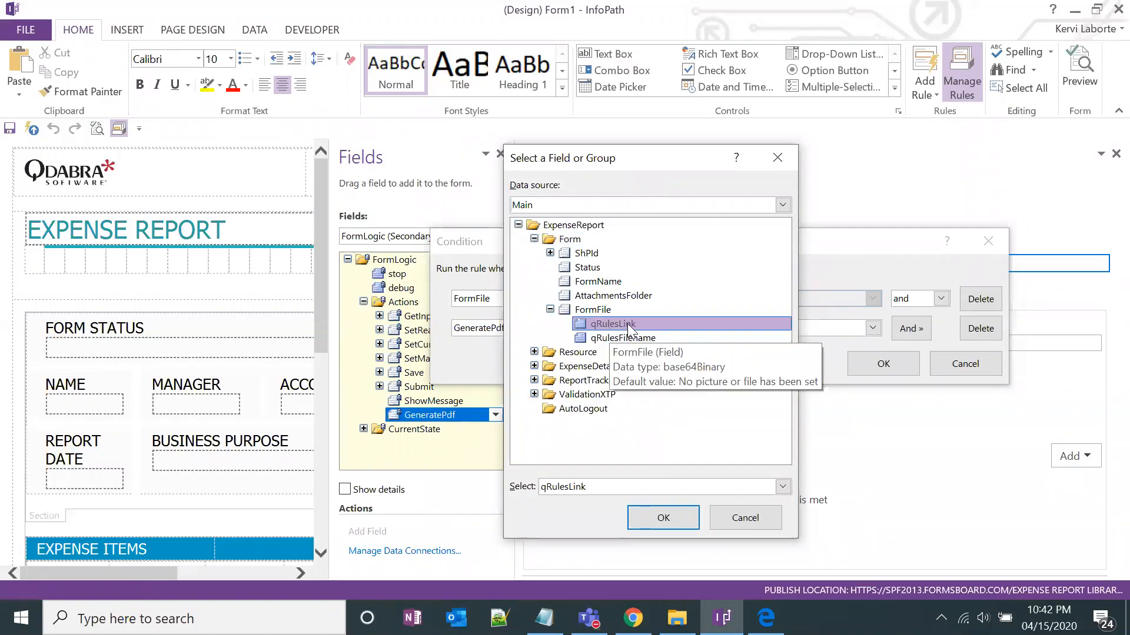
pyautogui.doubleClick(628, 326)
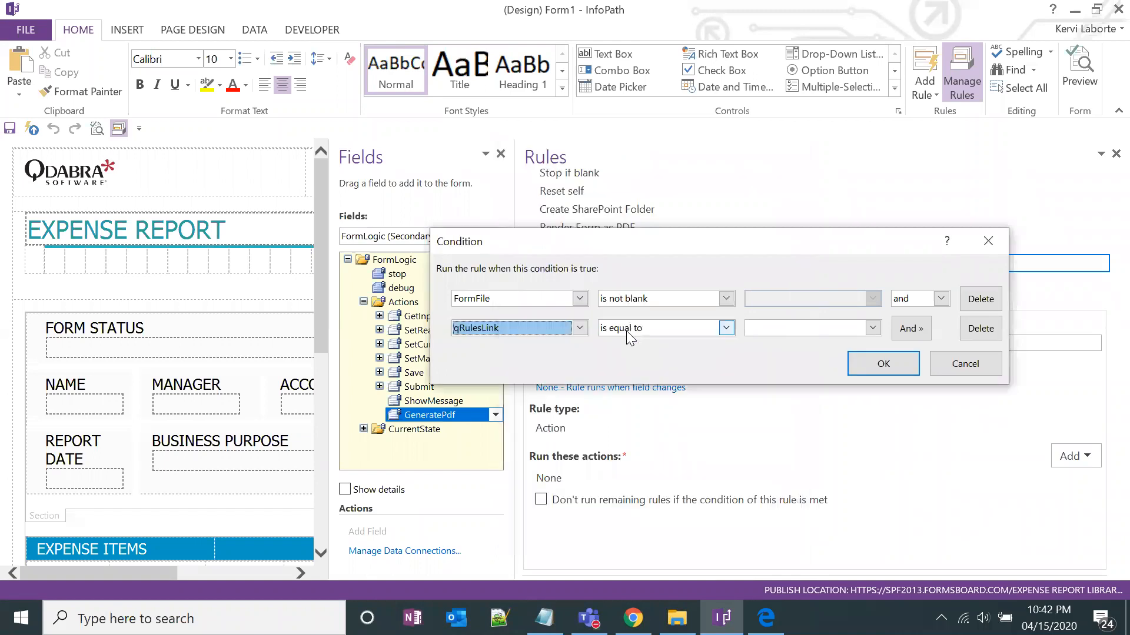
pyautogui.click(627, 330)
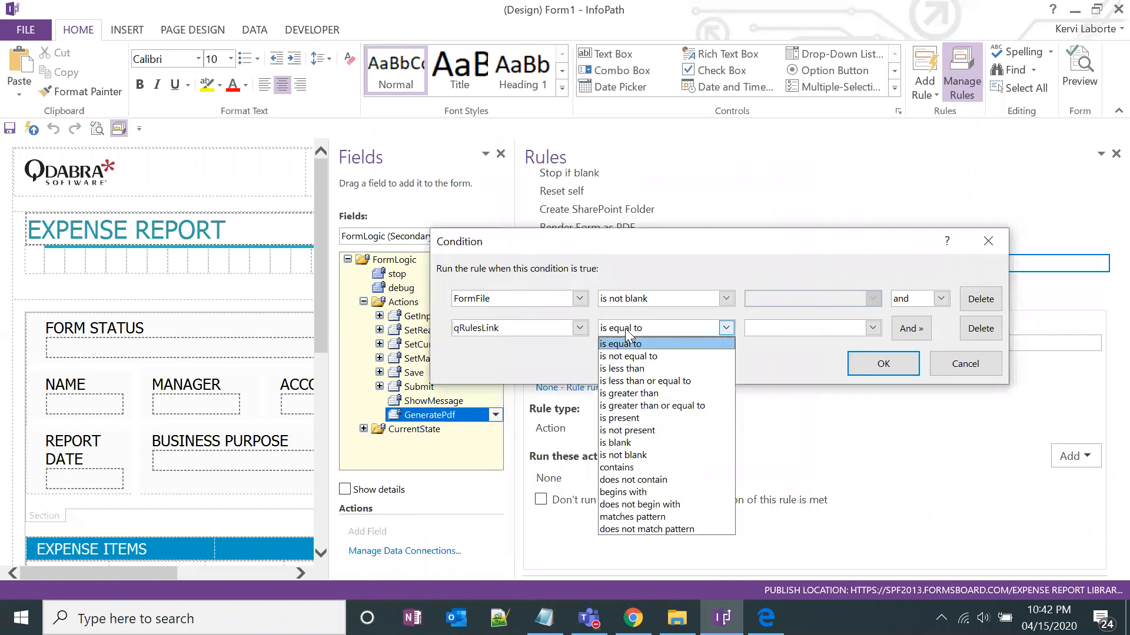
pyautogui.click(642, 441)
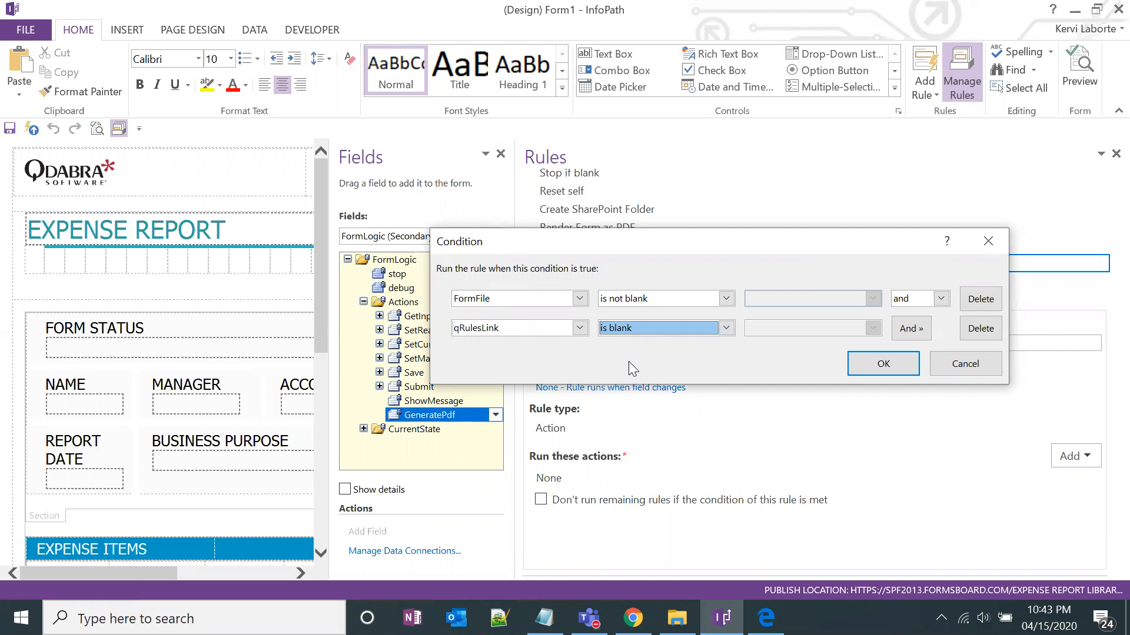
# Check the qRulesLink field, then save both conditions: FormFile not blank and qRulesLink blank.
pyautogui.click(527, 329)
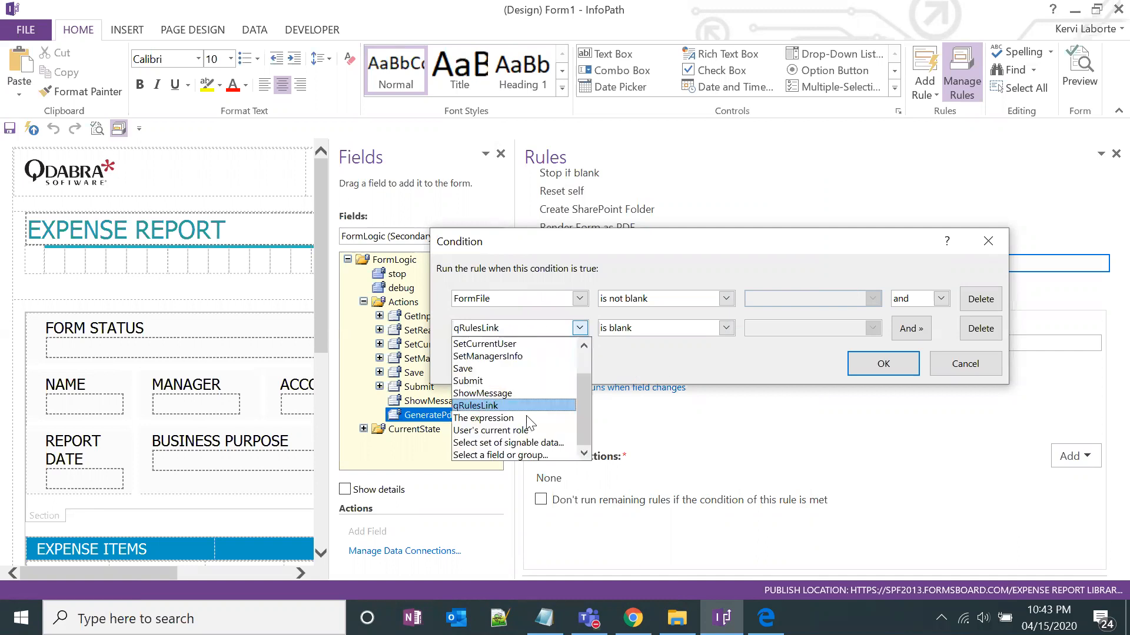
pyautogui.click(528, 456)
pyautogui.click(619, 339)
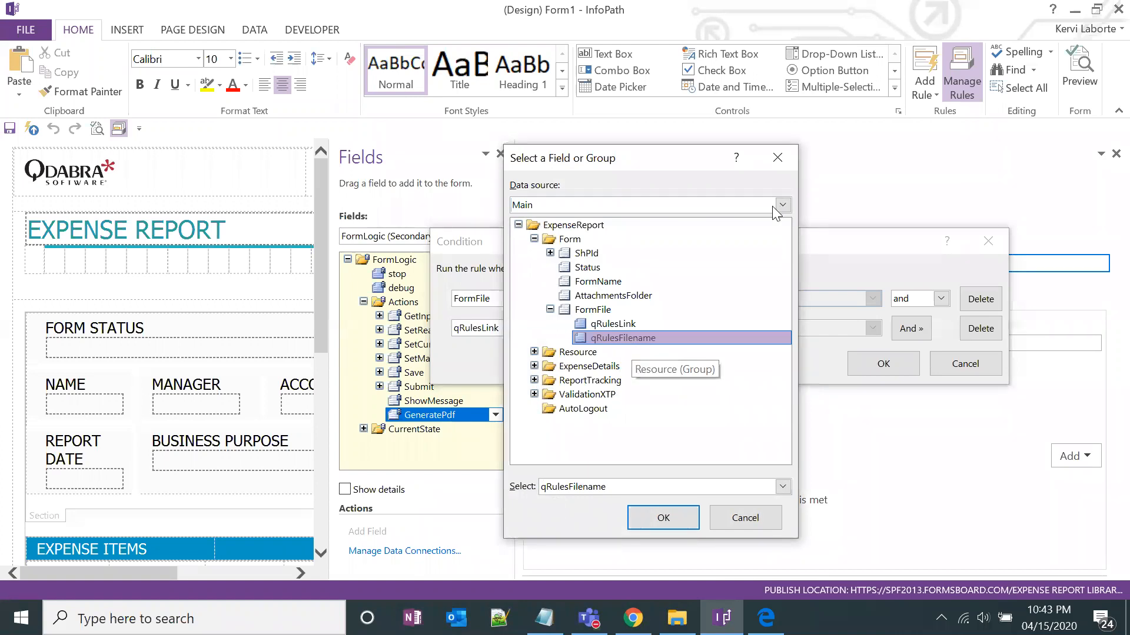
pyautogui.click(777, 159)
pyautogui.click(856, 363)
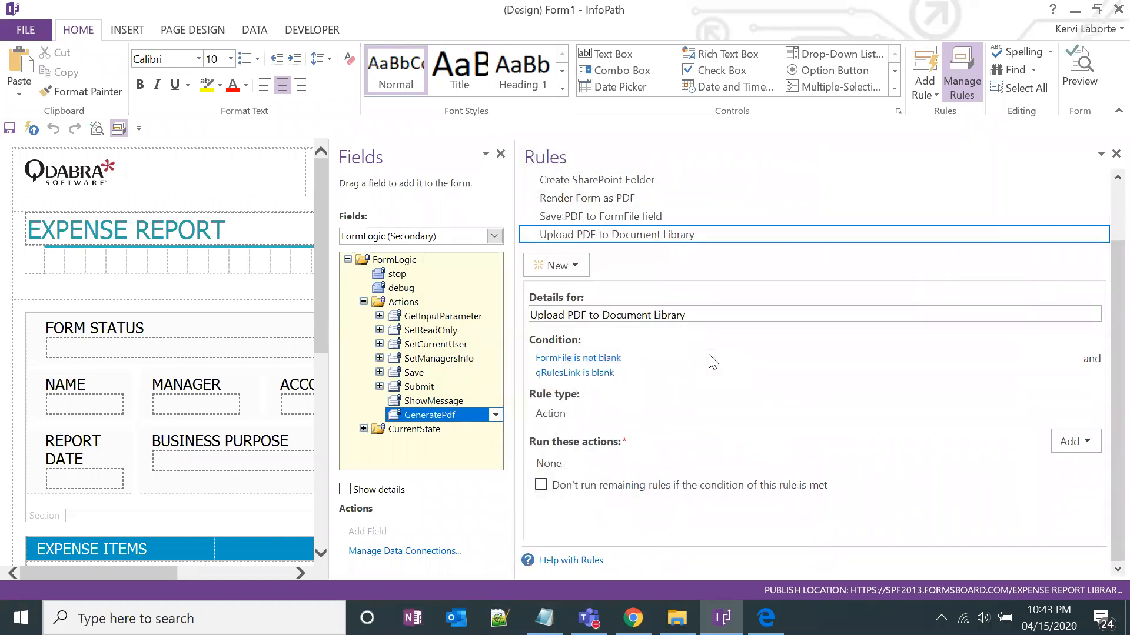
# Add a 'Set a field's value' action targeting QdabraRules > Command, leaving its value empty.
pyautogui.click(1076, 441)
pyautogui.click(993, 506)
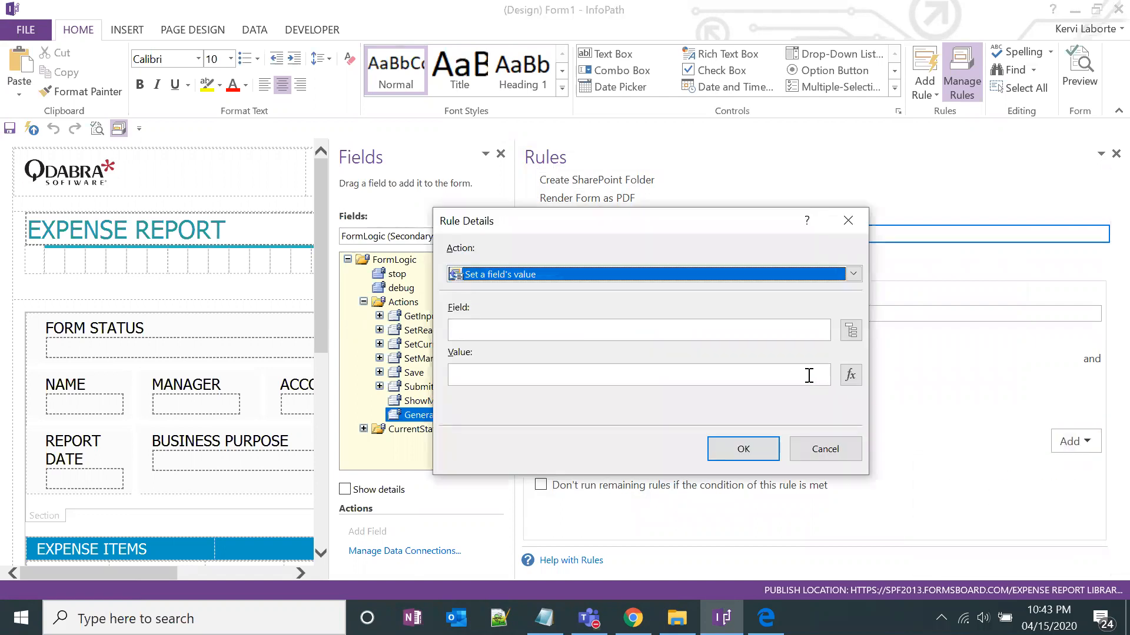
pyautogui.click(850, 331)
pyautogui.click(642, 205)
pyautogui.click(564, 216)
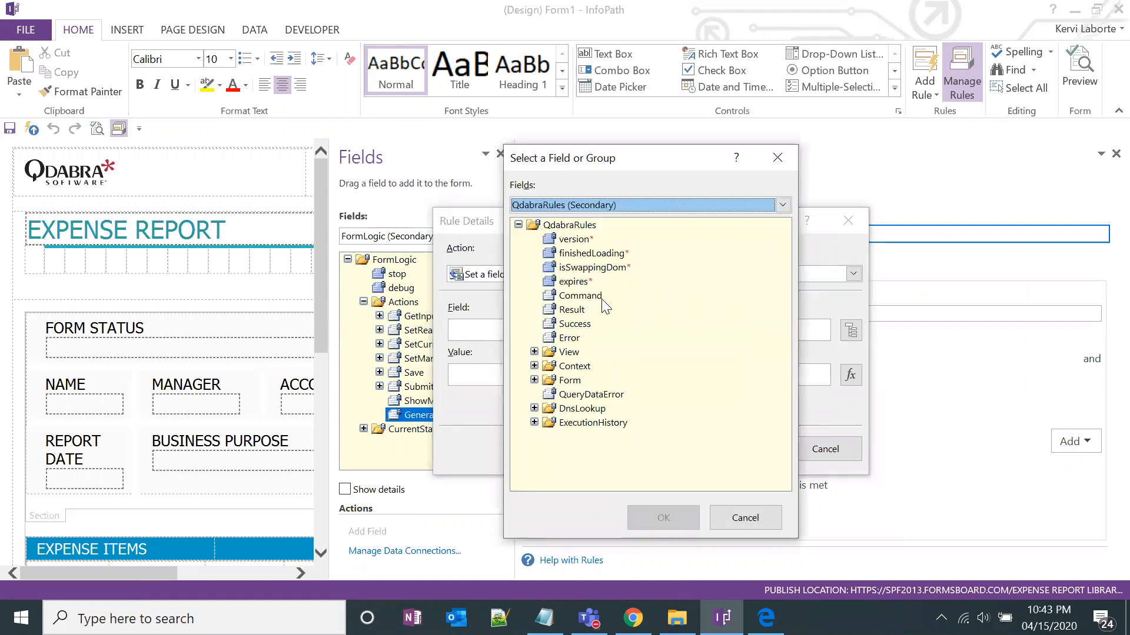
pyautogui.doubleClick(592, 298)
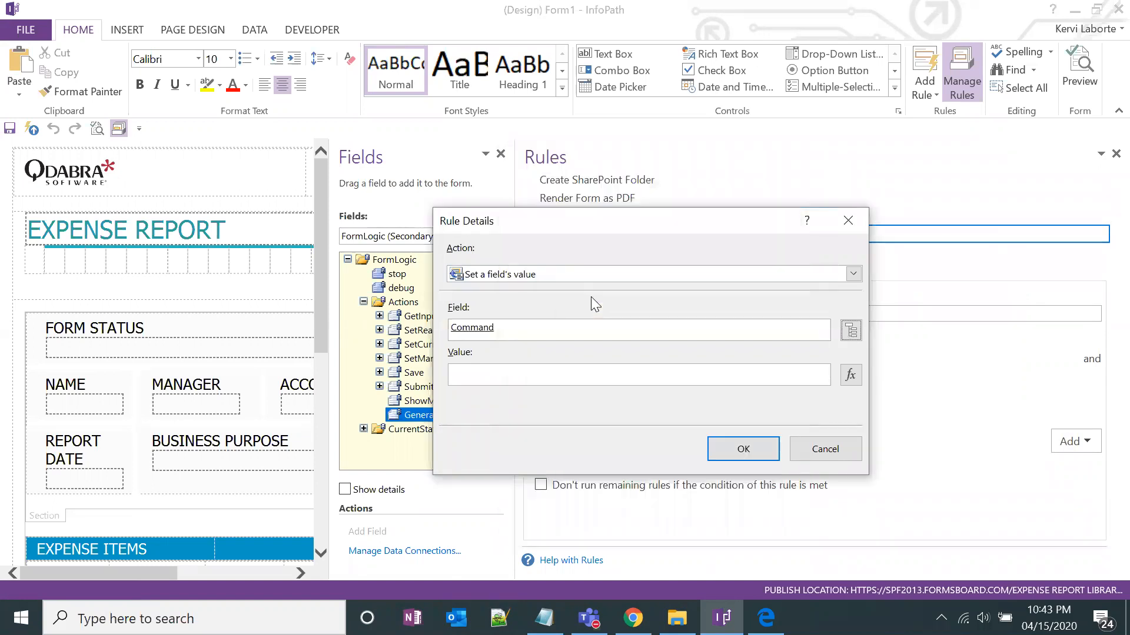
pyautogui.click(738, 455)
# Select the step 3 SaveToSharePoint concat command in the lab guide PDF.
pyautogui.hotkey('alt', 'Tab')
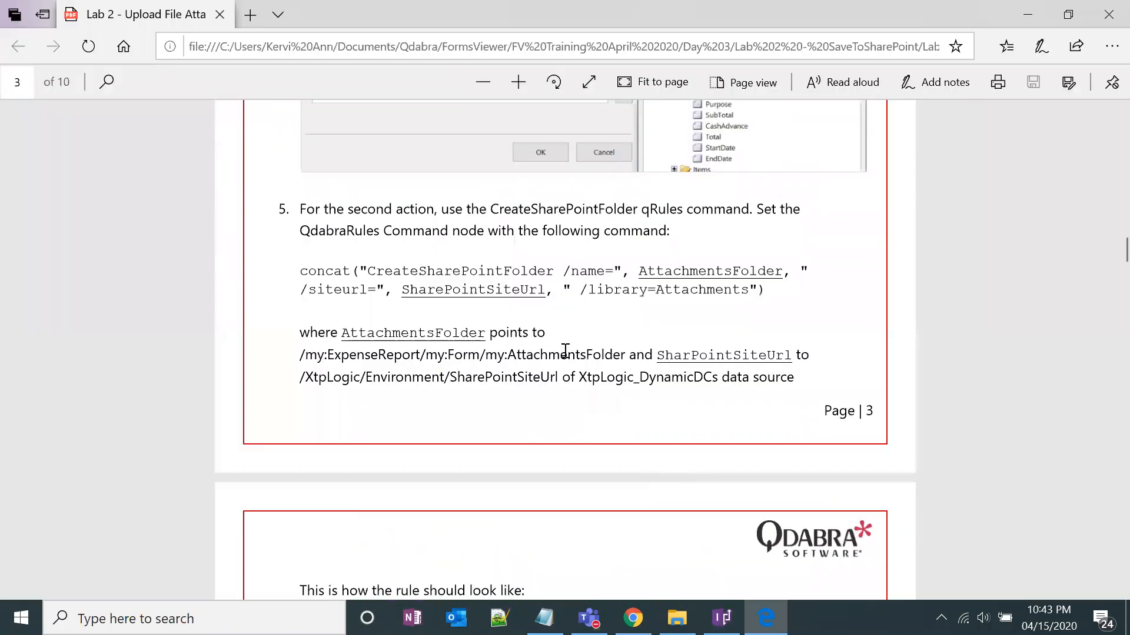
pyautogui.scroll(-6, 568, 352)
pyautogui.scroll(-10, 566, 352)
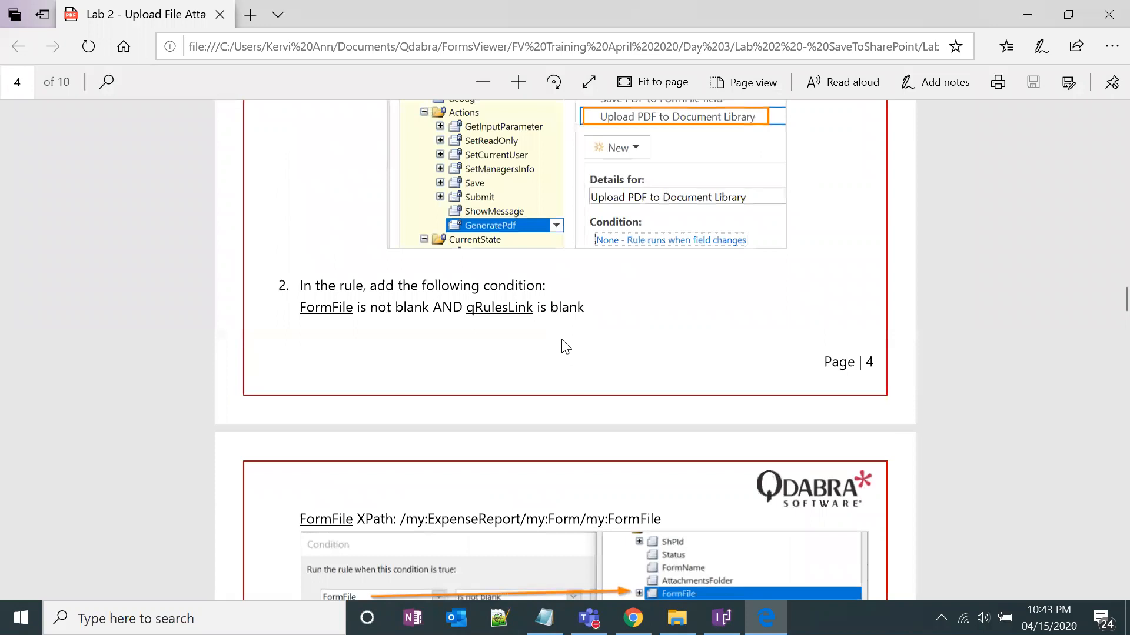
pyautogui.scroll(-12, 566, 340)
pyautogui.scroll(1, 564, 335)
pyautogui.scroll(1, 564, 334)
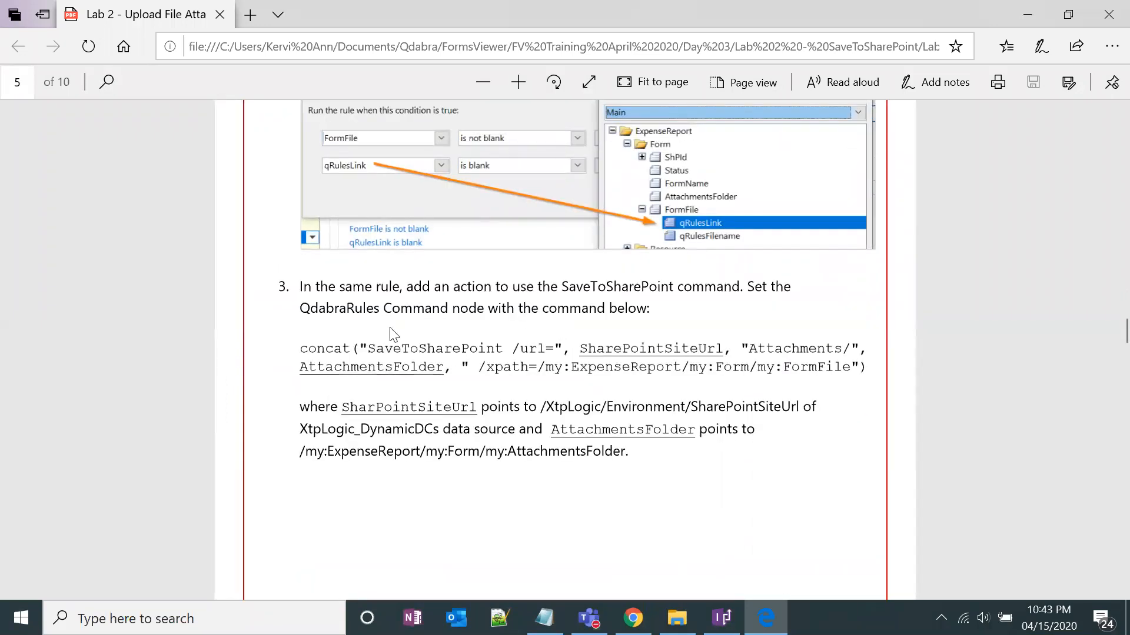
pyautogui.scroll(-2, 391, 344)
pyautogui.scroll(-1, 376, 349)
pyautogui.doubleClick(415, 282)
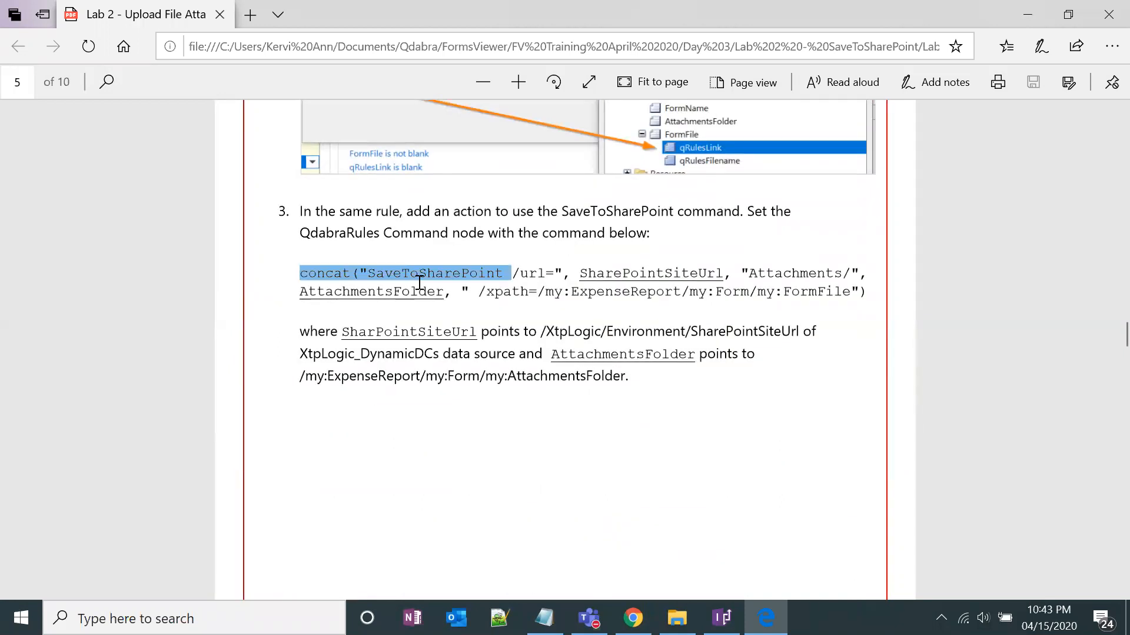
pyautogui.moveTo(459, 287); pyautogui.dragTo(866, 293)
pyautogui.hotkey('ctrl', 'c')
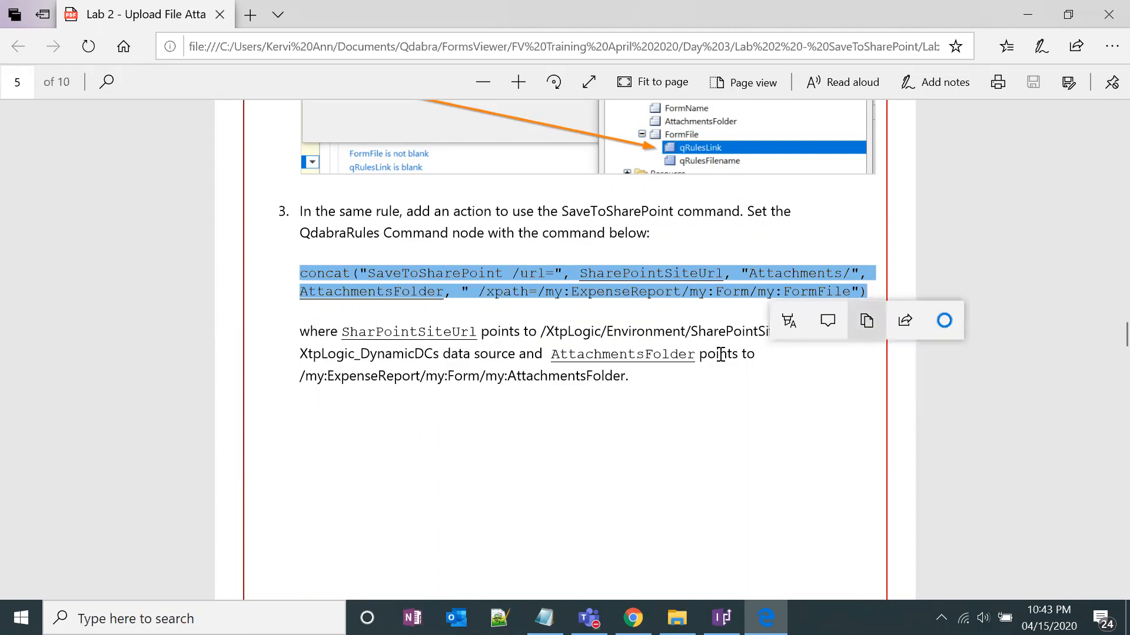
# Paste the copied concat command into the Command action's value formula.
pyautogui.hotkey('alt', 'Tab')
pyautogui.click(662, 464)
pyautogui.click(852, 376)
pyautogui.hotkey('ctrl', 'v')
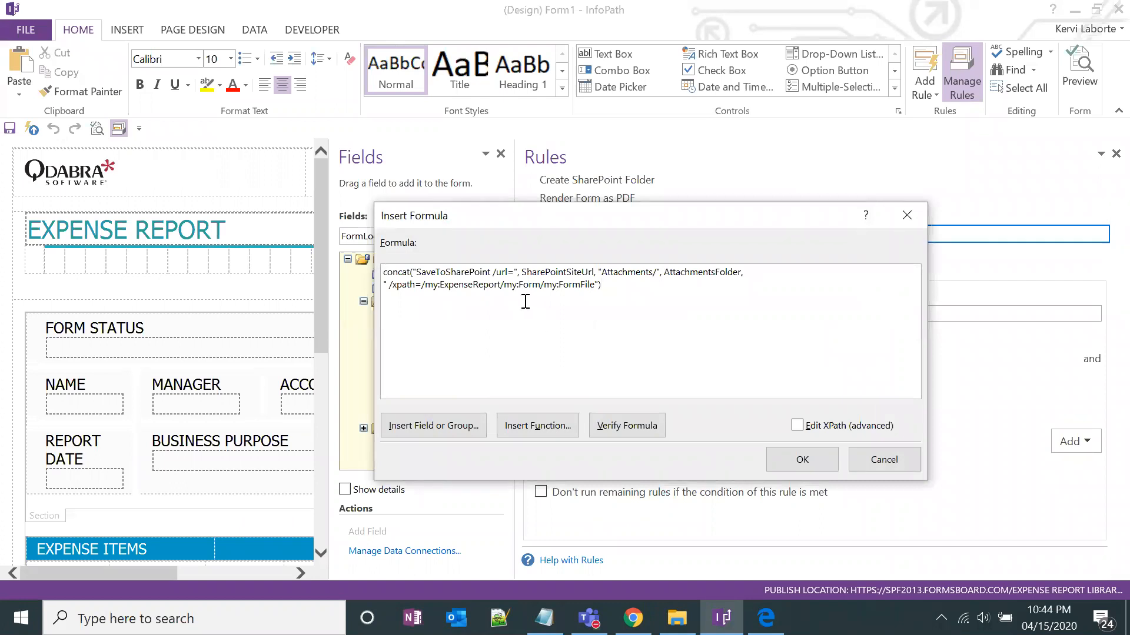
# Replace the SharePointSiteUrl placeholder with the XtpLogic_DynamicDCs > Environment > SharePointSiteUrl field.
pyautogui.click(569, 285)
pyautogui.doubleClick(550, 272)
pyautogui.click(470, 423)
pyautogui.click(574, 205)
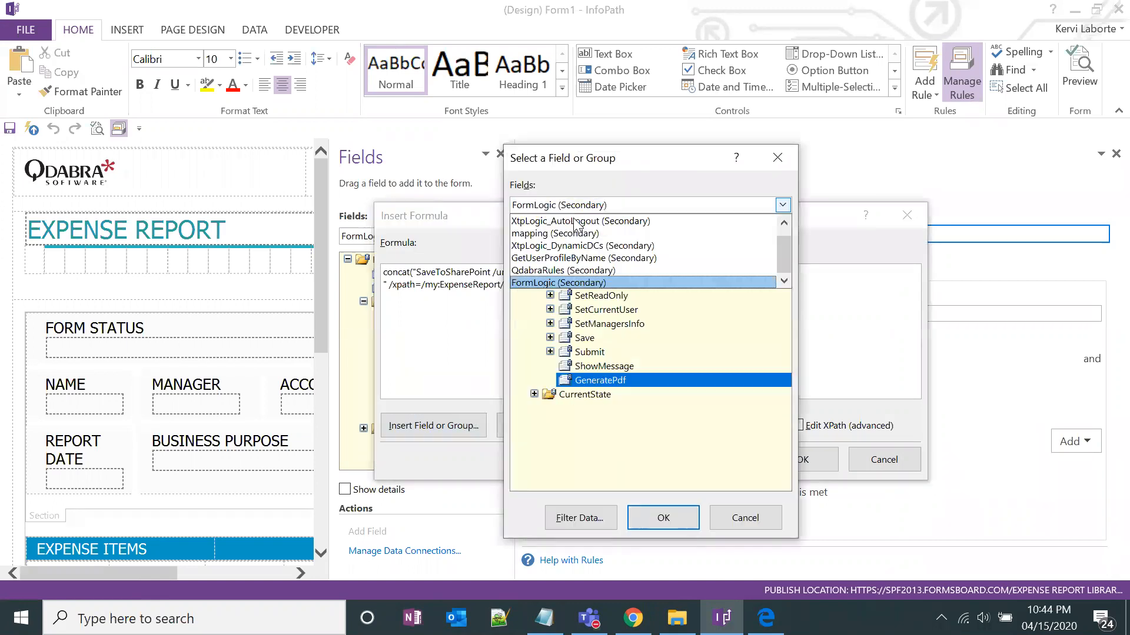
pyautogui.click(579, 246)
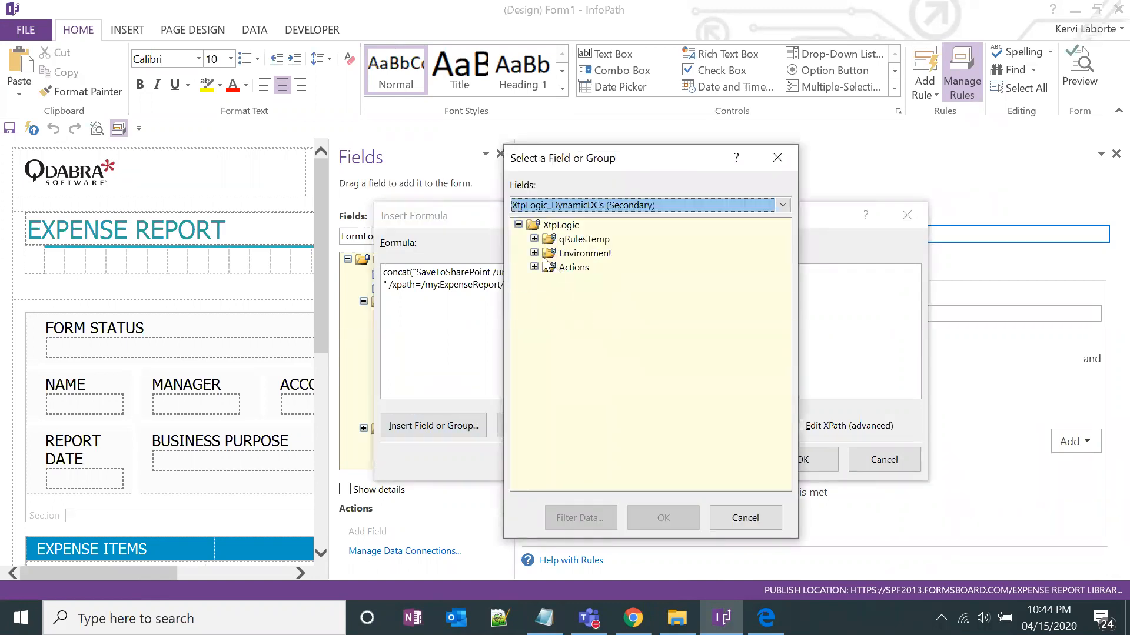
pyautogui.click(534, 253)
pyautogui.click(612, 268)
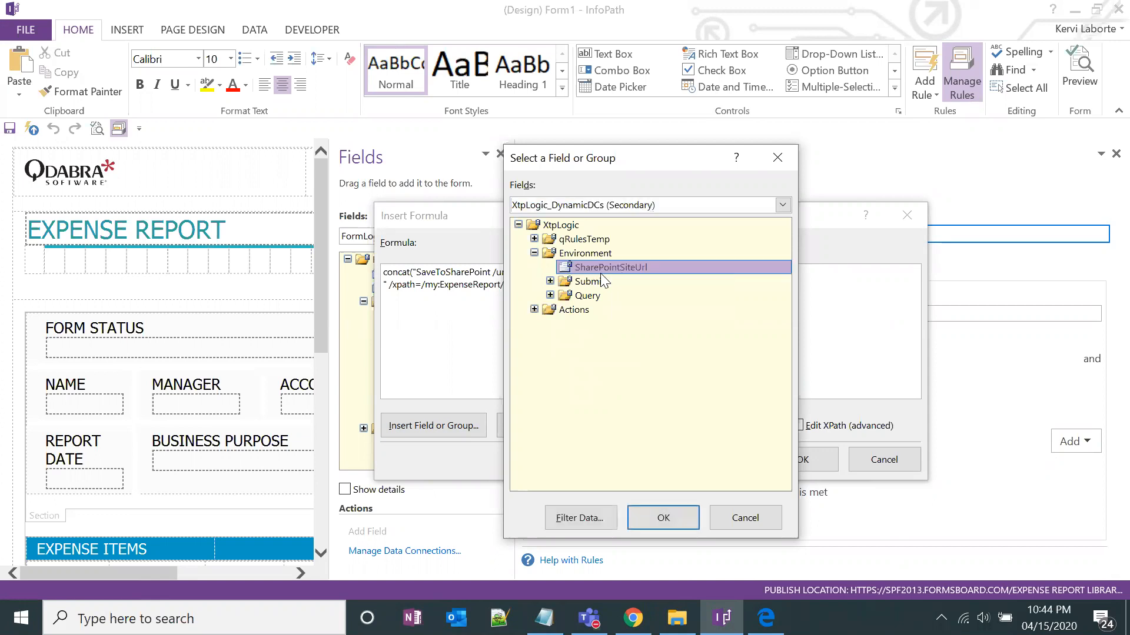
pyautogui.doubleClick(627, 270)
pyautogui.click(503, 272)
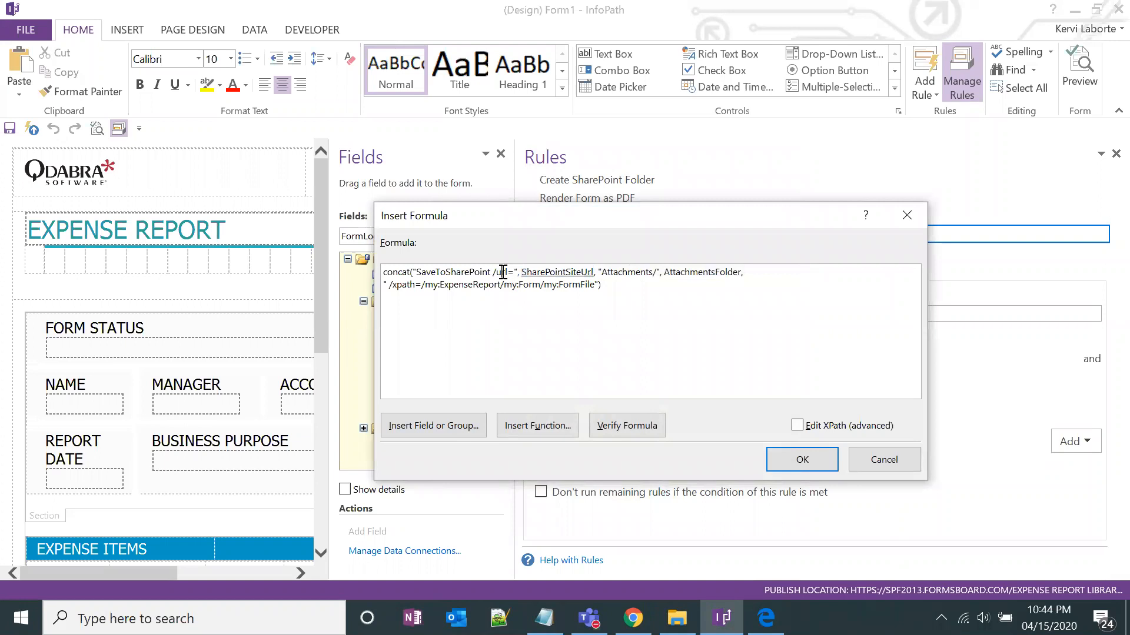
pyautogui.click(573, 276)
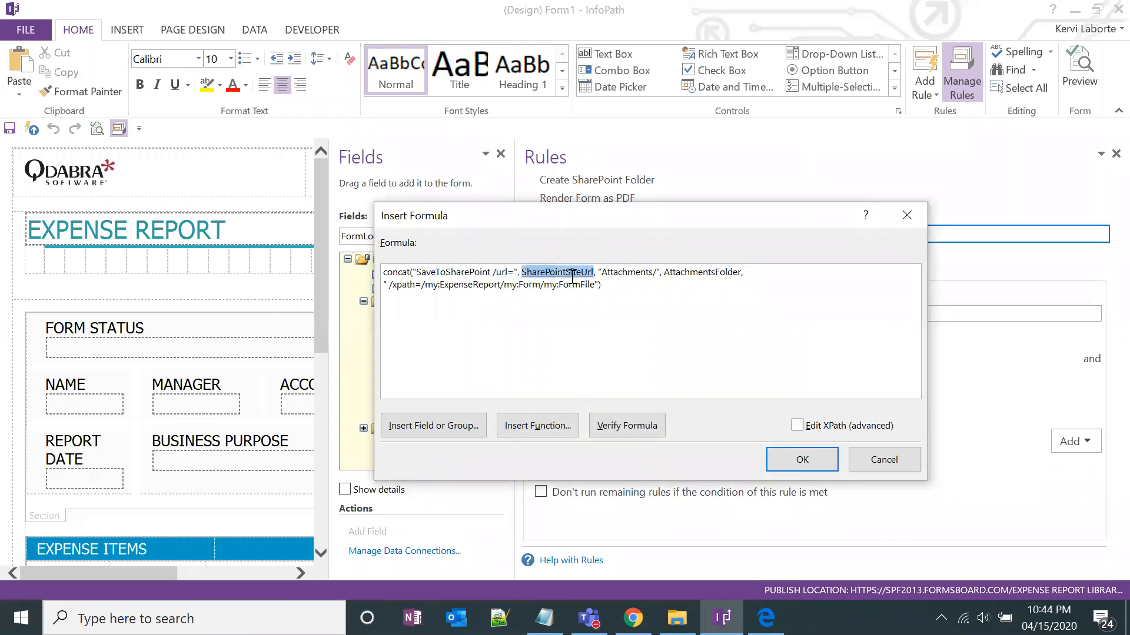
pyautogui.click(557, 276)
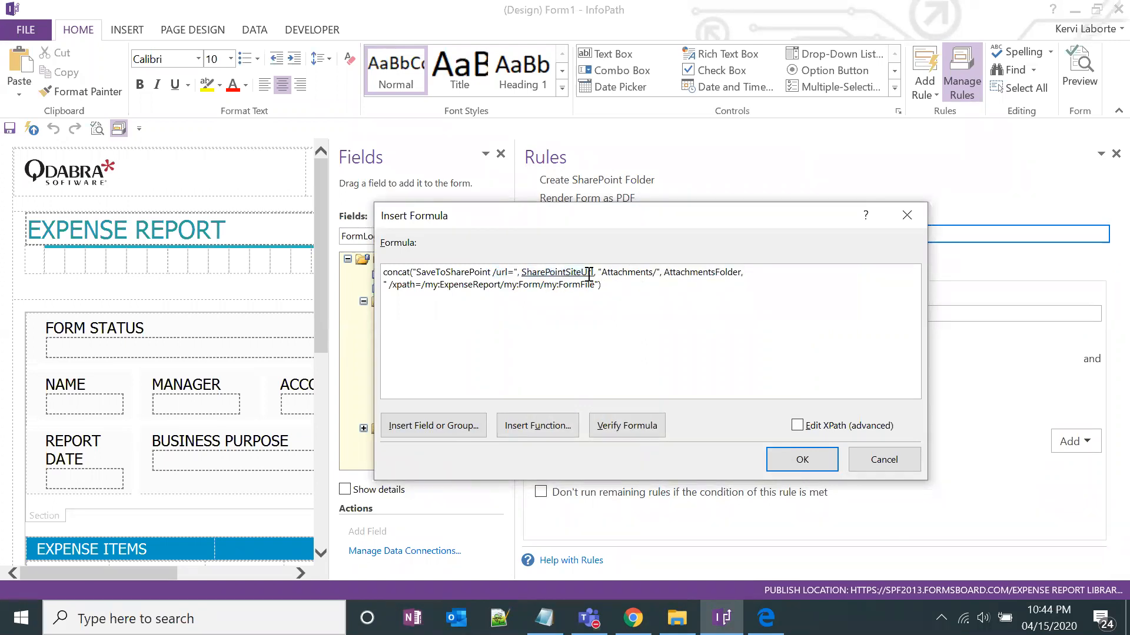
pyautogui.doubleClick(589, 273)
pyautogui.click(659, 514)
# Replace the AttachmentsFolder placeholder with Main > Form > AttachmentsFolder and confirm the formula and action.
pyautogui.click(645, 288)
pyautogui.doubleClick(639, 275)
pyautogui.click(641, 274)
pyautogui.click(663, 285)
pyautogui.click(699, 273)
pyautogui.click(469, 426)
pyautogui.click(605, 208)
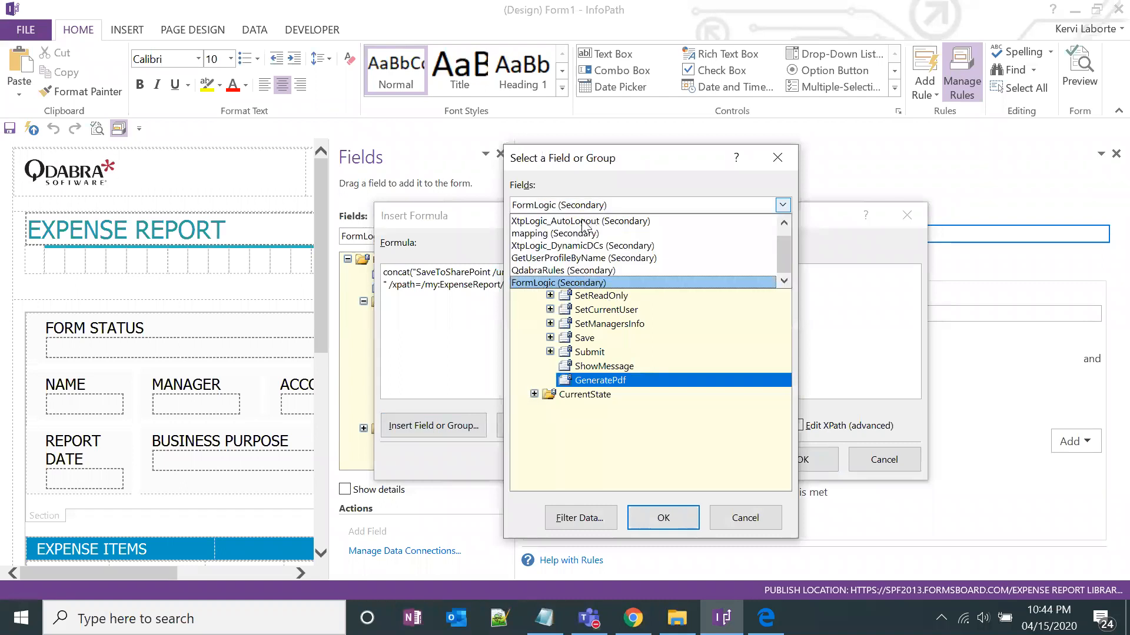
pyautogui.scroll(3, 583, 222)
pyautogui.click(582, 221)
pyautogui.click(535, 240)
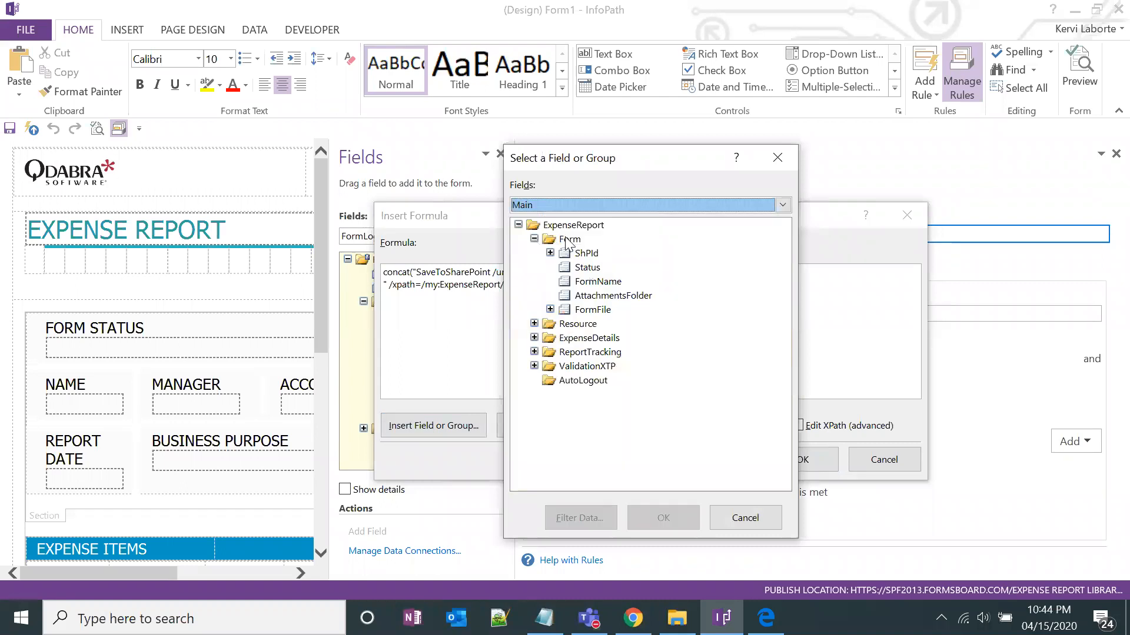
pyautogui.doubleClick(615, 297)
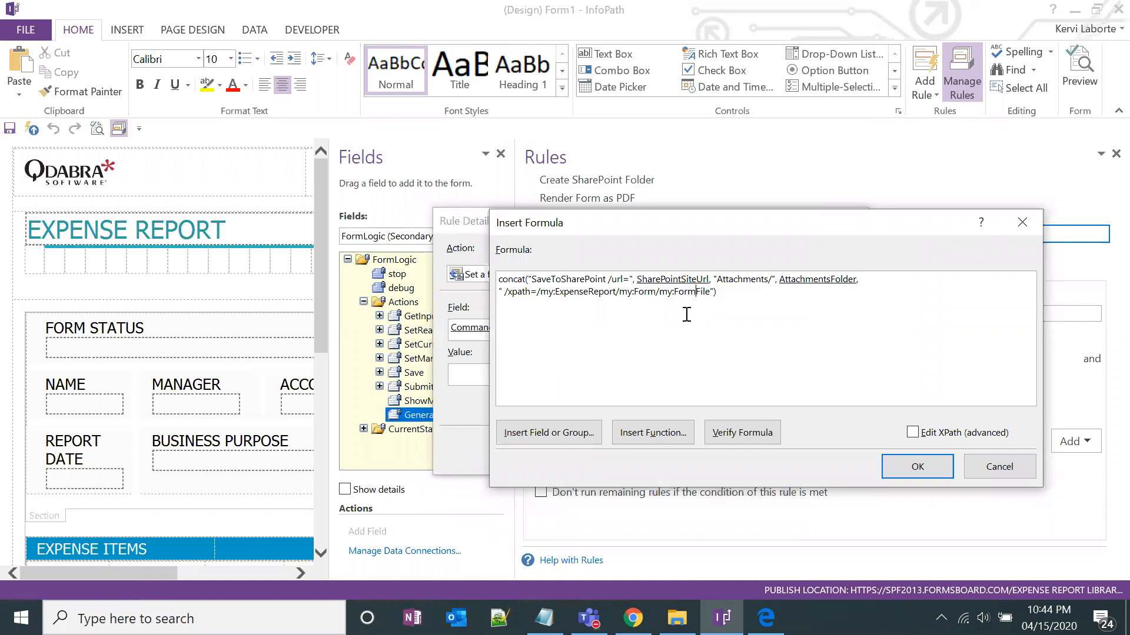
pyautogui.click(889, 471)
pyautogui.click(744, 446)
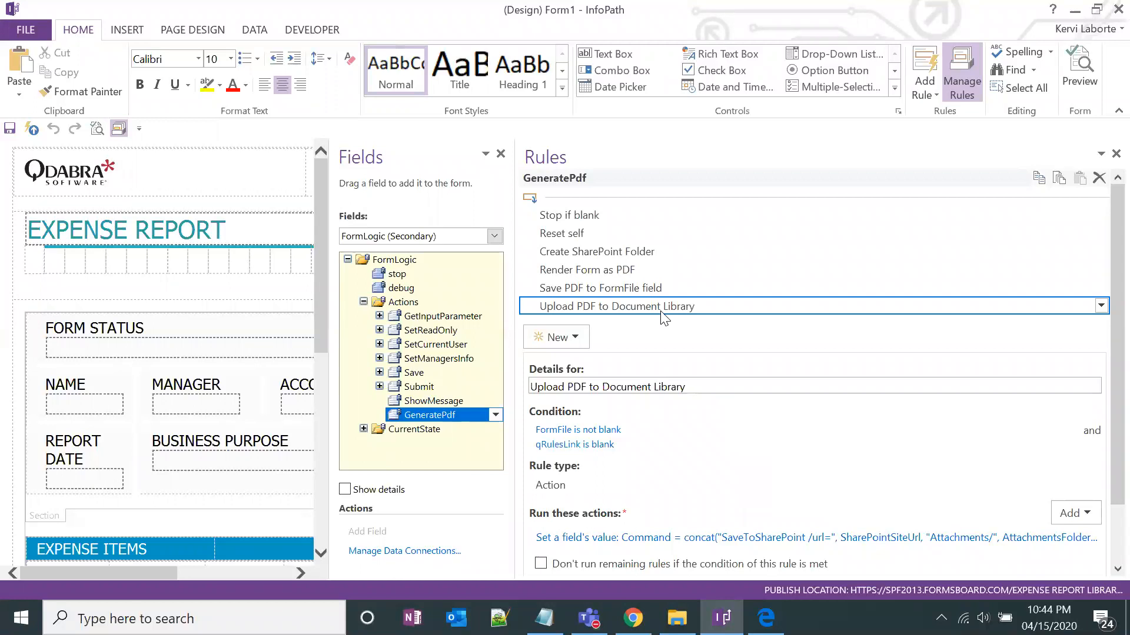
# Create a new GeneratePdf action rule named 'Upload Receipt(s) to Document Library'.
pyautogui.click(585, 335)
pyautogui.click(574, 398)
pyautogui.write('Upload Receipt(s')
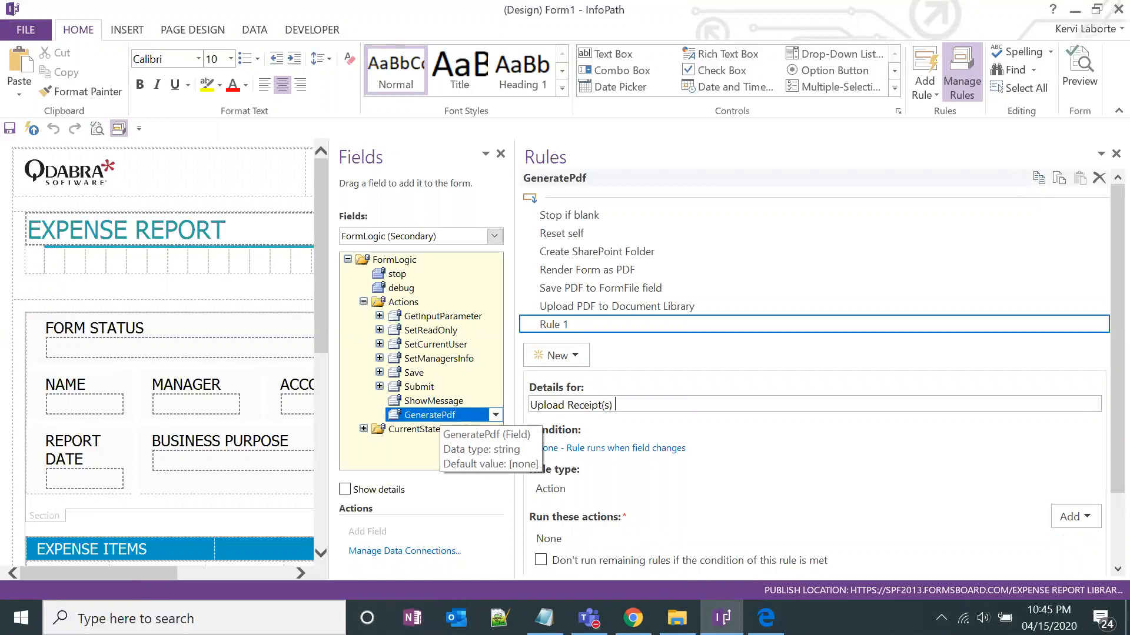
pyautogui.write(') to Document Library')
pyautogui.click(573, 327)
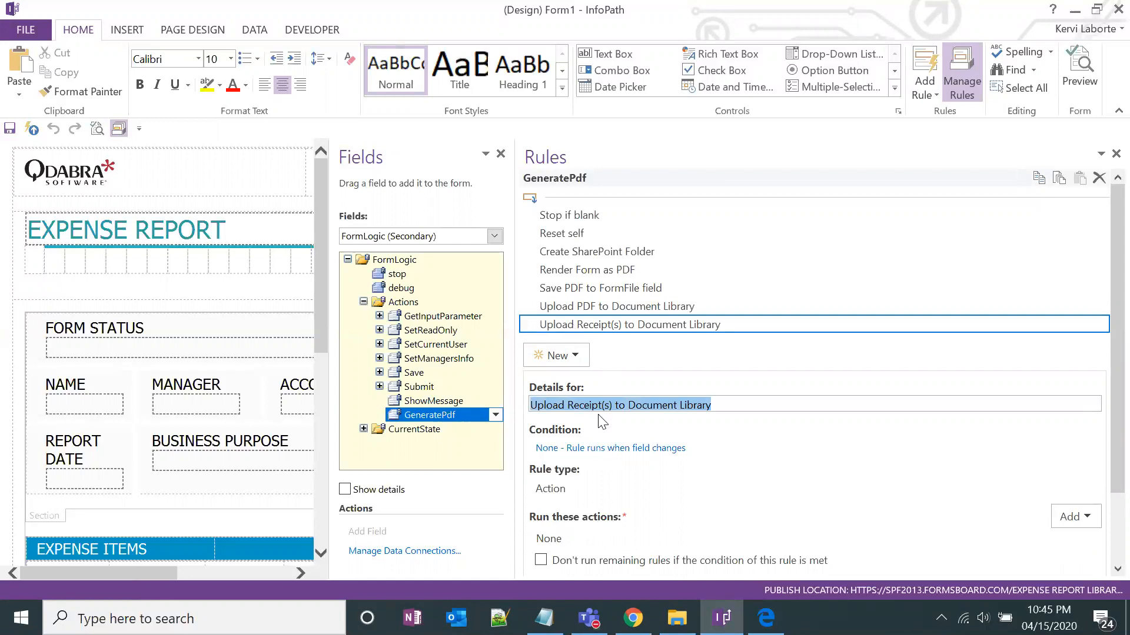
# Add a condition that Main > ExpenseDetails > Items > Item > Files is not blank.
pyautogui.click(591, 449)
pyautogui.click(601, 350)
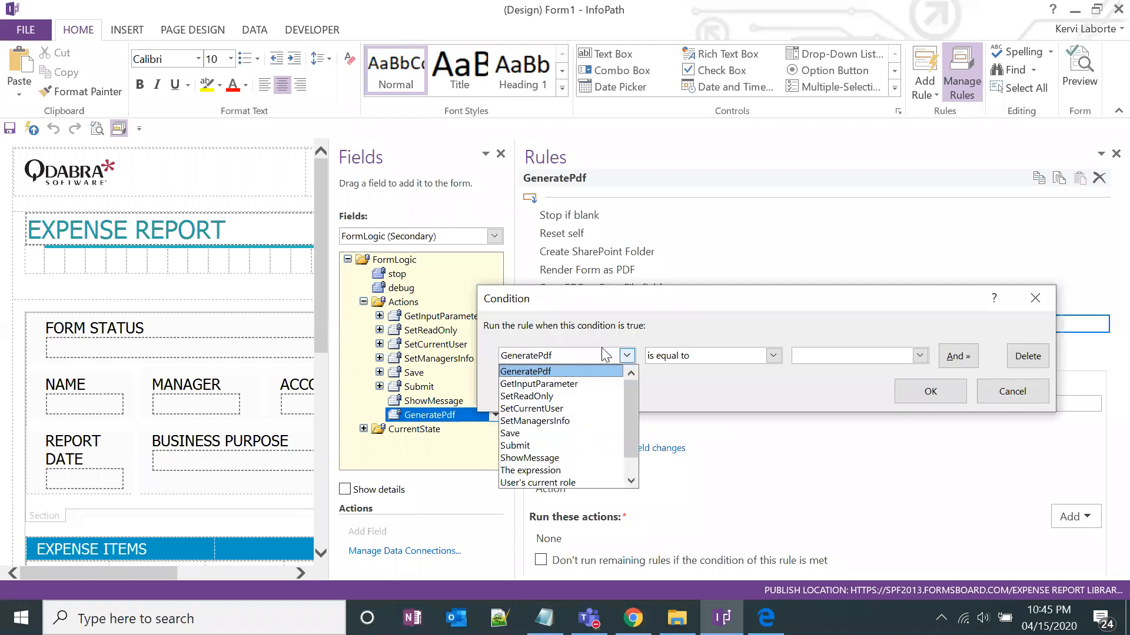
pyautogui.scroll(-2, 609, 382)
pyautogui.click(574, 482)
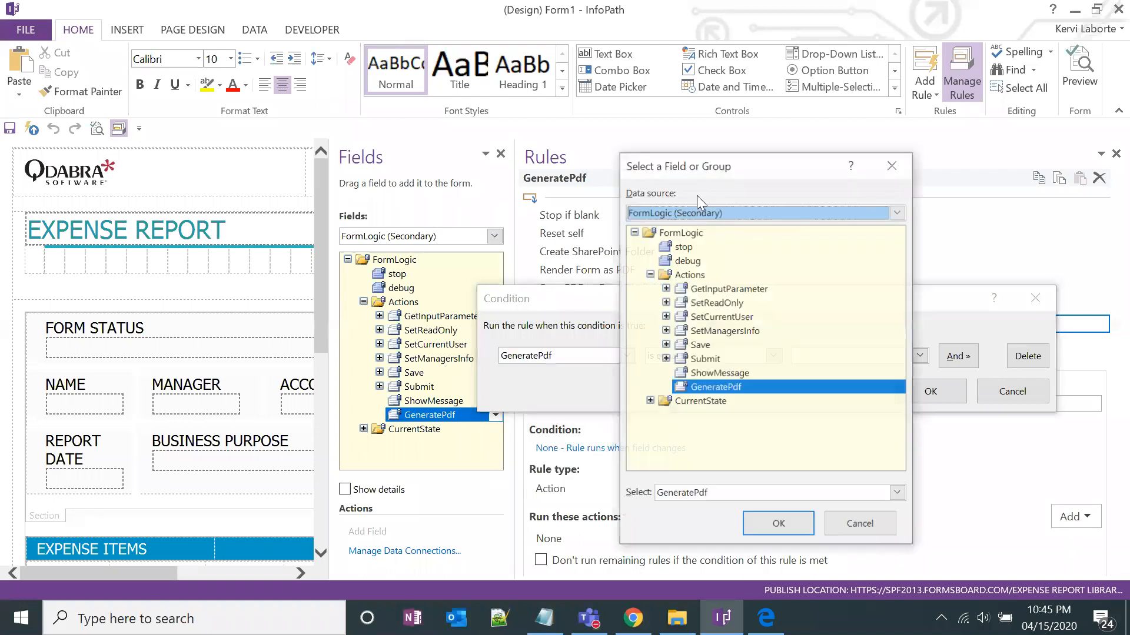
pyautogui.click(597, 210)
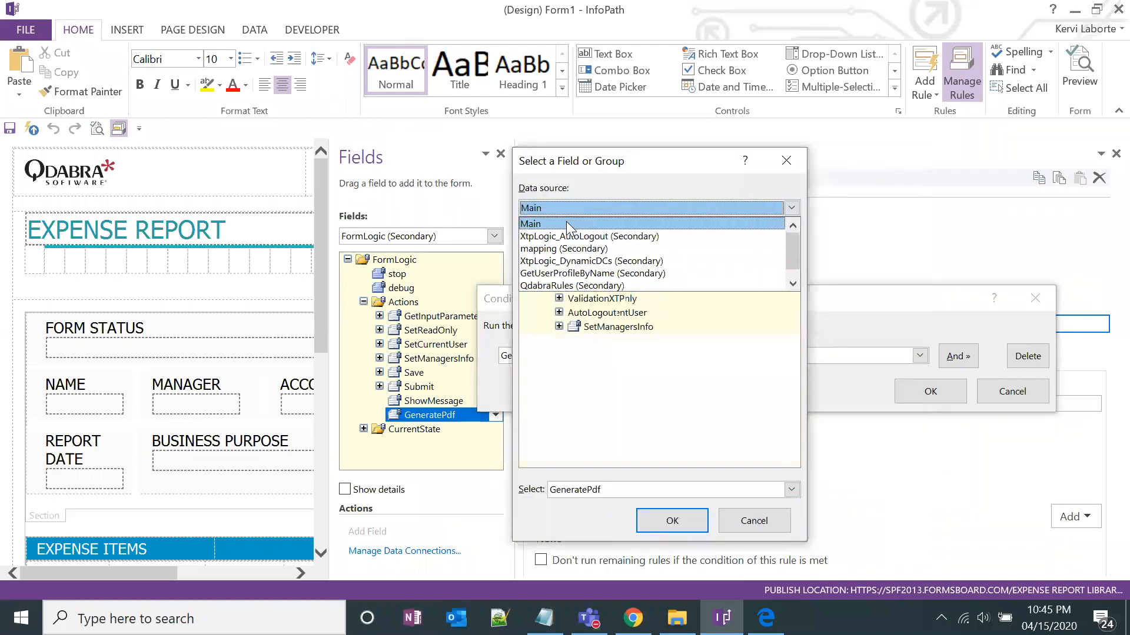
pyautogui.click(568, 221)
pyautogui.click(543, 242)
pyautogui.click(543, 242)
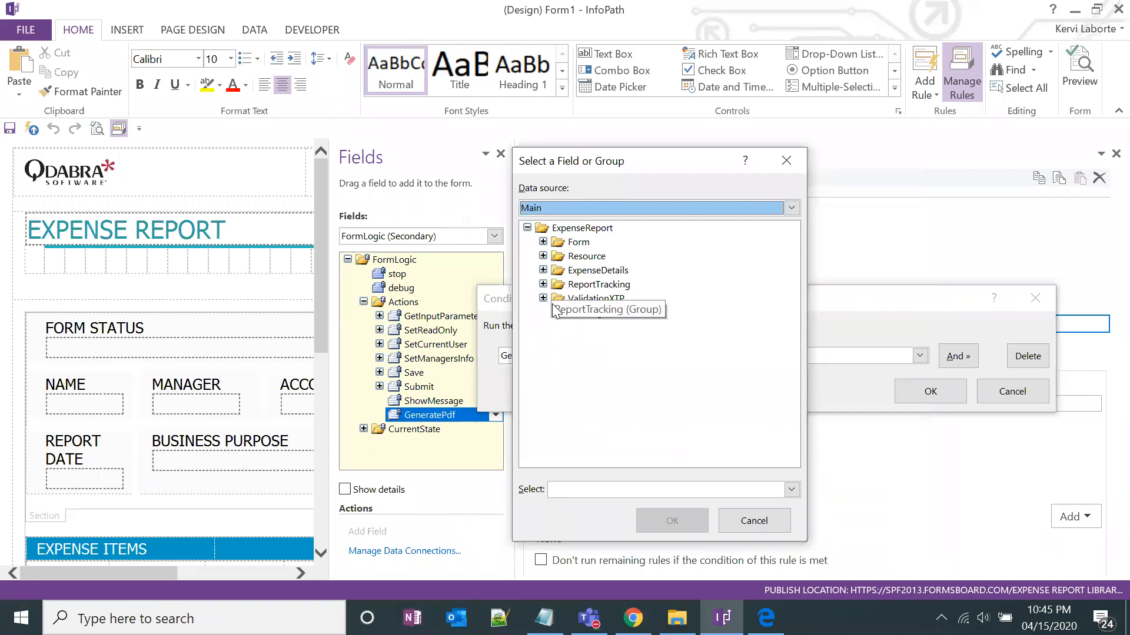
pyautogui.click(543, 271)
pyautogui.click(559, 298)
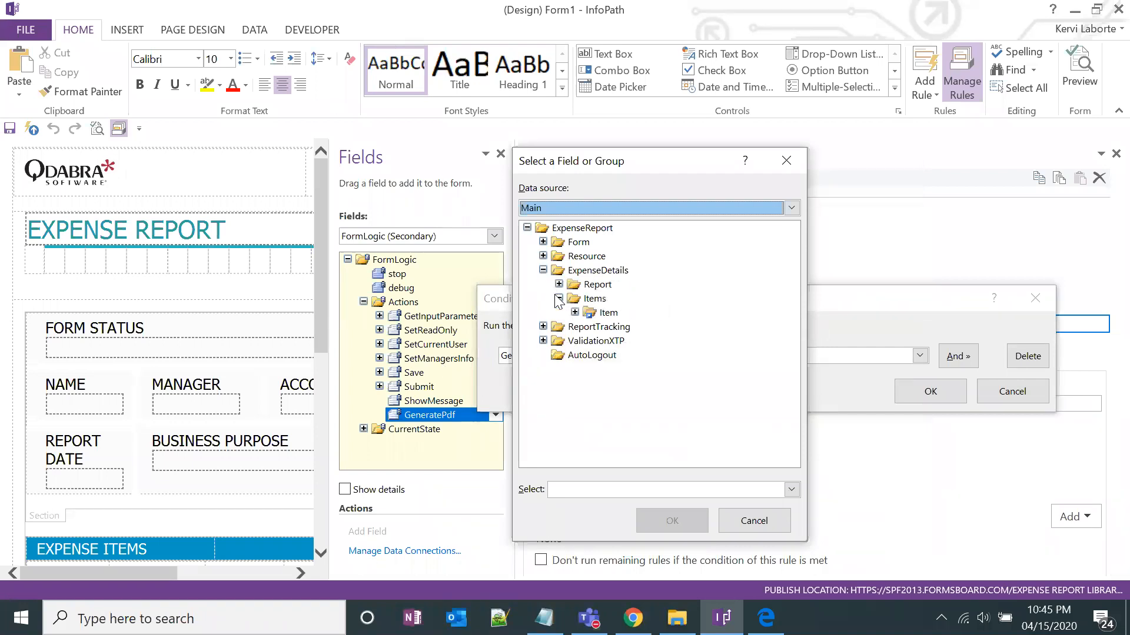
pyautogui.click(574, 312)
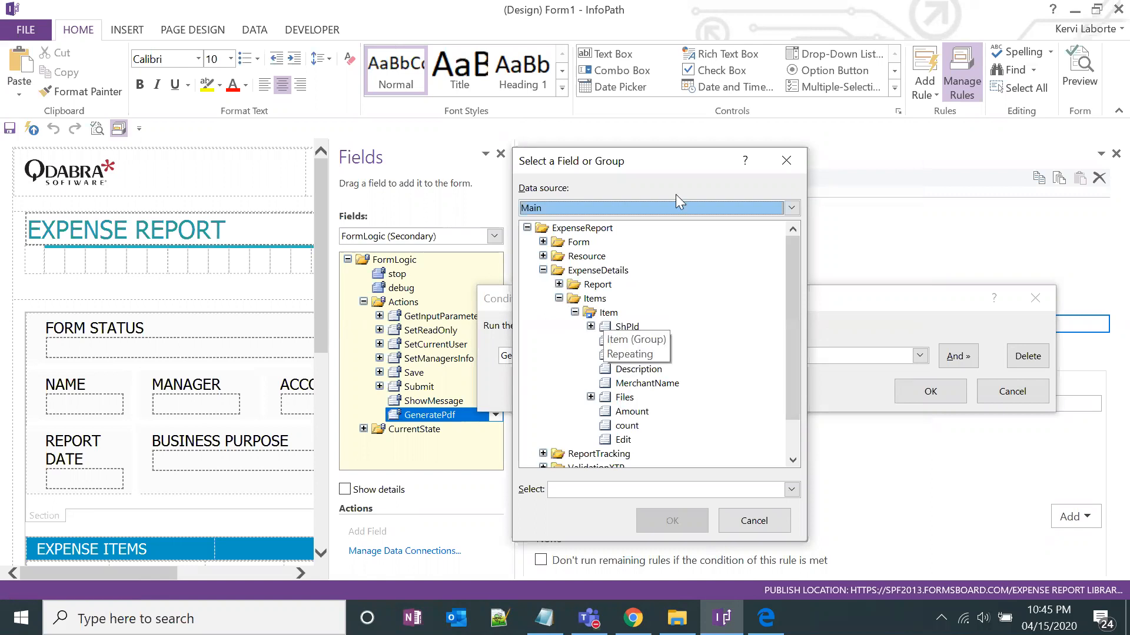
pyautogui.moveTo(657, 169); pyautogui.dragTo(634, 141)
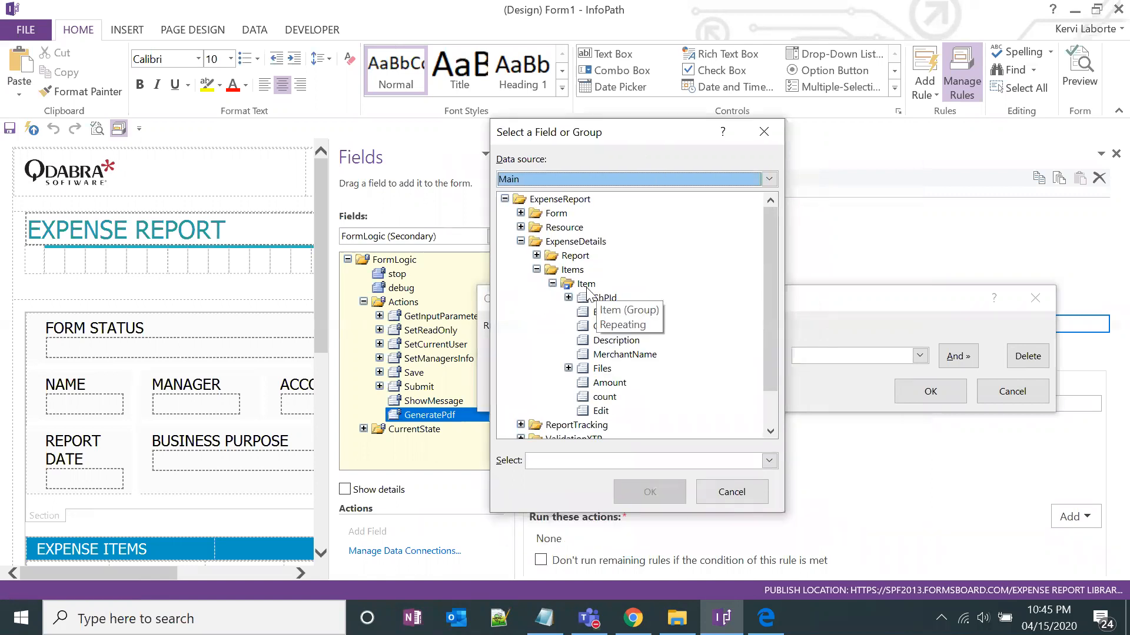
pyautogui.doubleClick(602, 368)
pyautogui.click(773, 356)
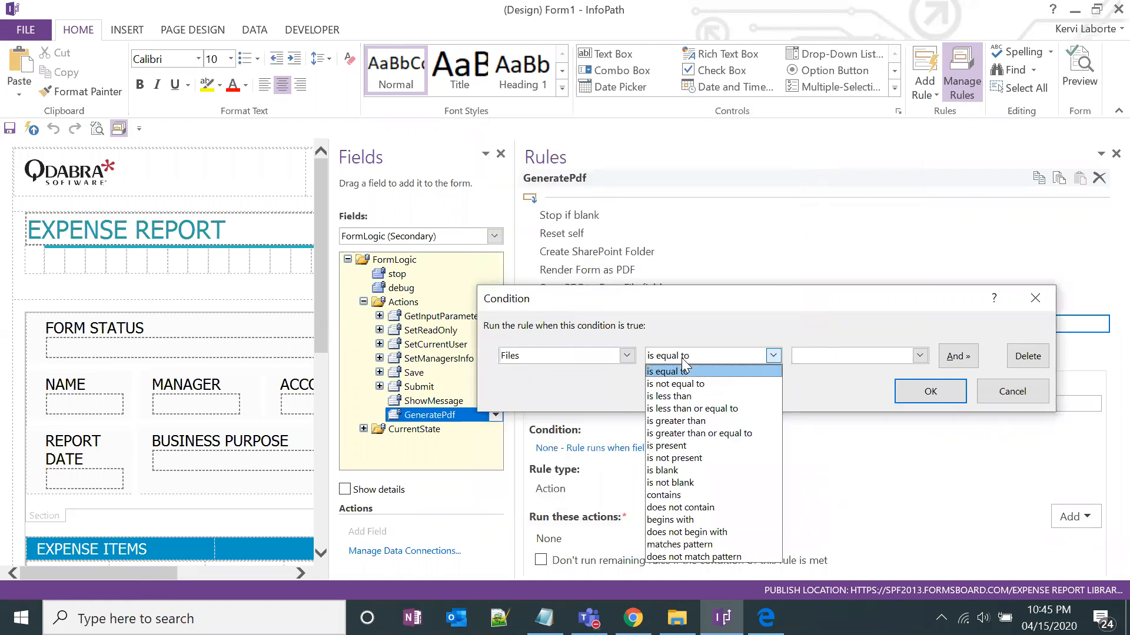
pyautogui.click(677, 483)
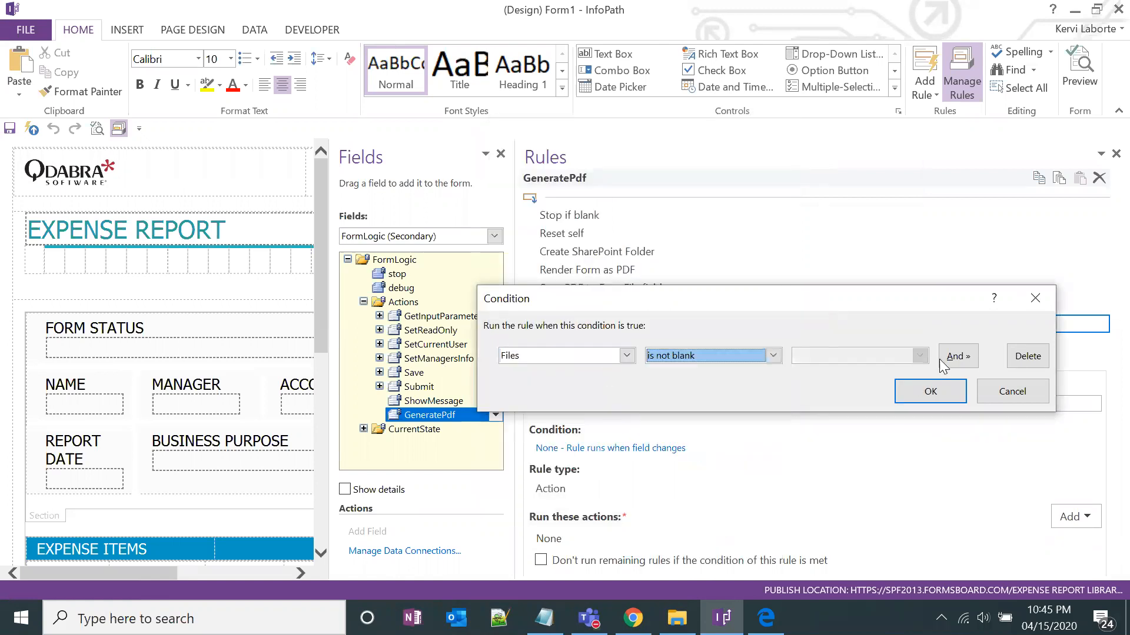
# Add an And condition requiring the Files qRulesLink attribute to be blank.
pyautogui.click(941, 358)
pyautogui.click(588, 384)
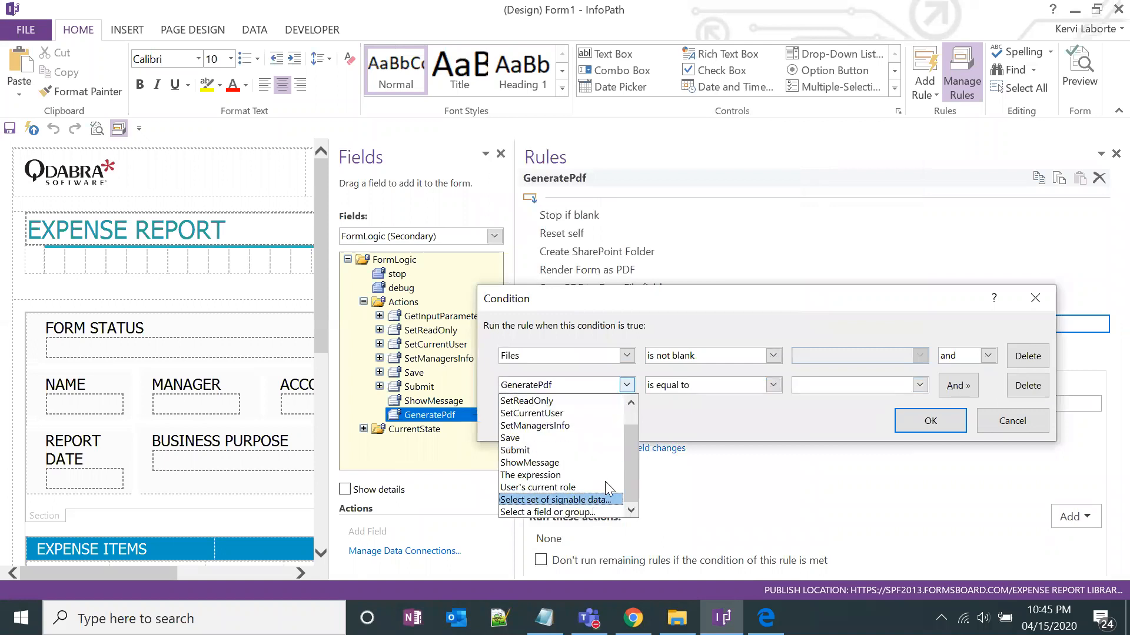
pyautogui.click(601, 499)
pyautogui.press('Escape')
pyautogui.click(591, 384)
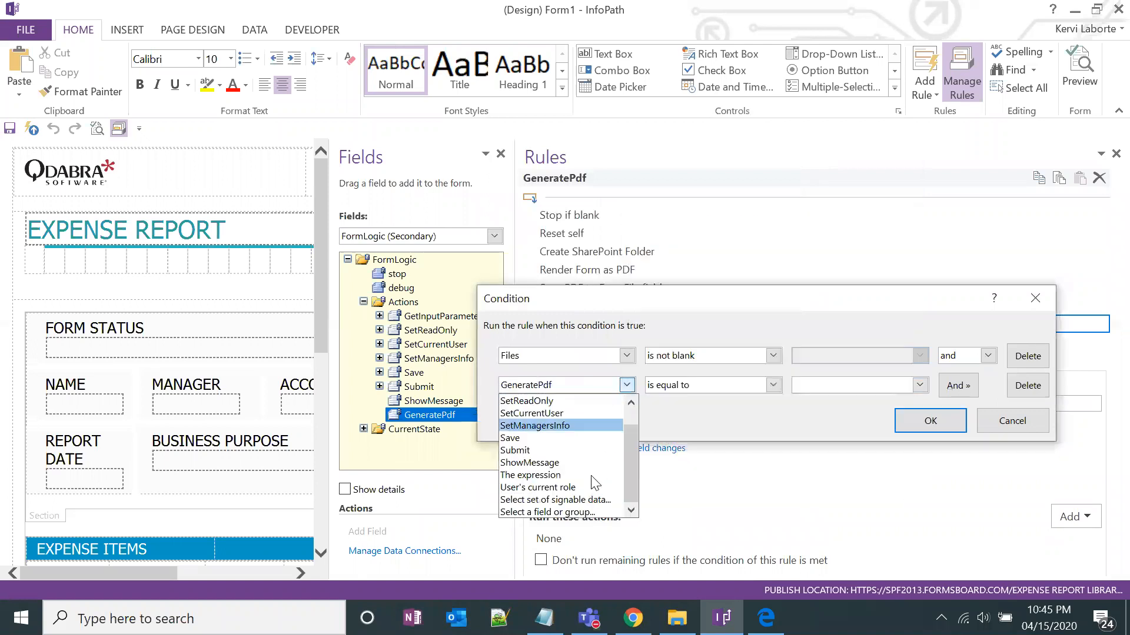
pyautogui.click(626, 386)
pyautogui.click(626, 386)
pyautogui.click(581, 510)
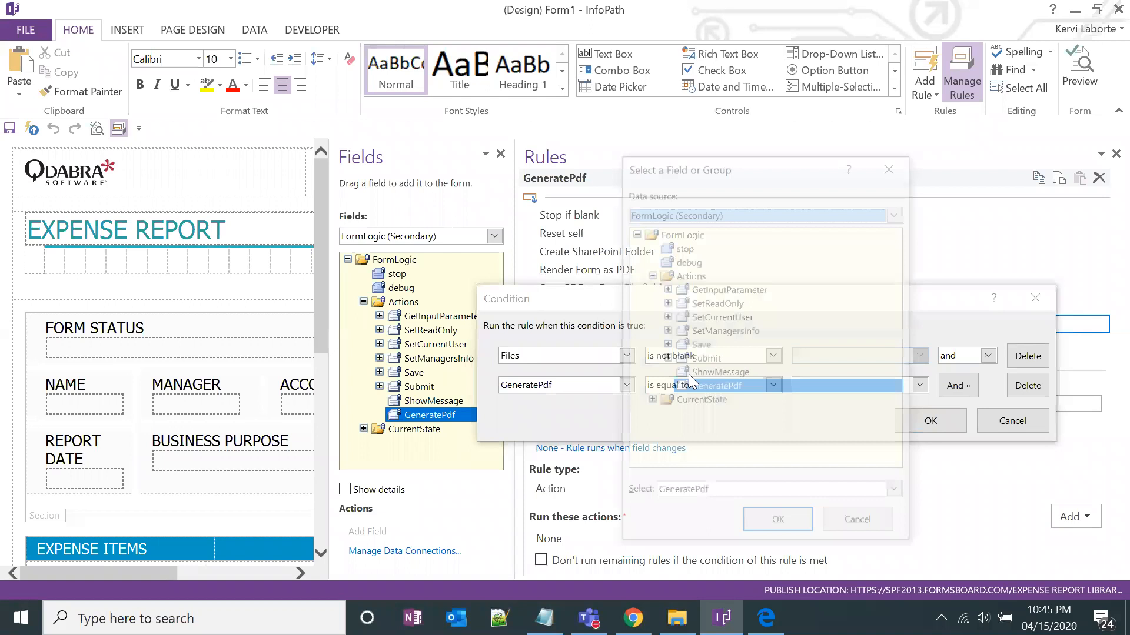
pyautogui.click(706, 212)
pyautogui.click(706, 225)
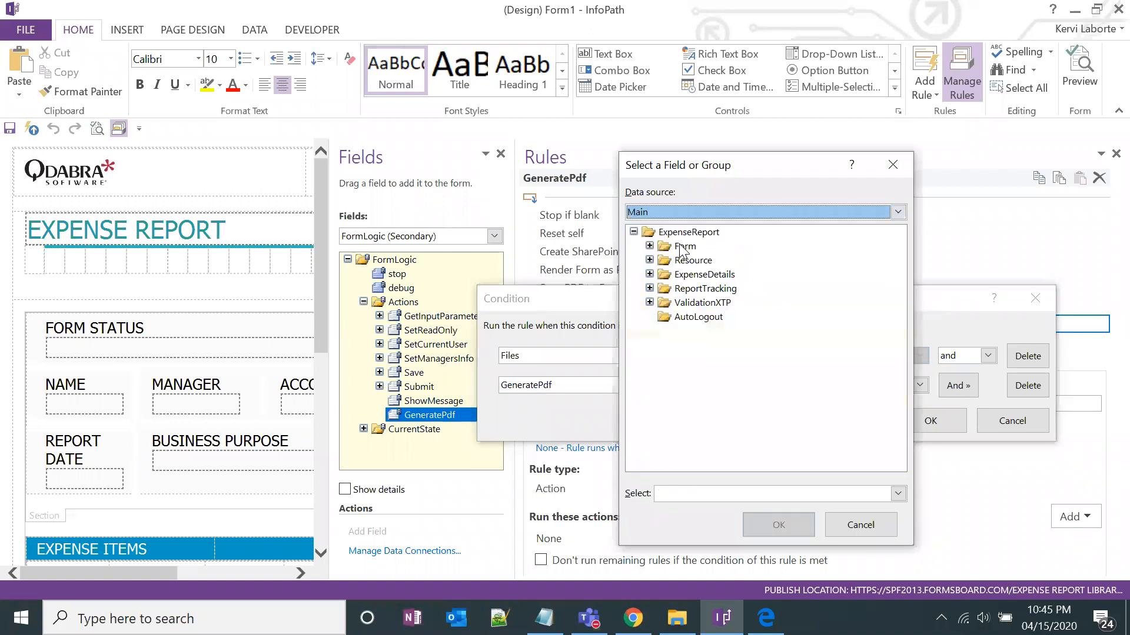
pyautogui.click(650, 275)
pyautogui.click(665, 303)
pyautogui.click(682, 316)
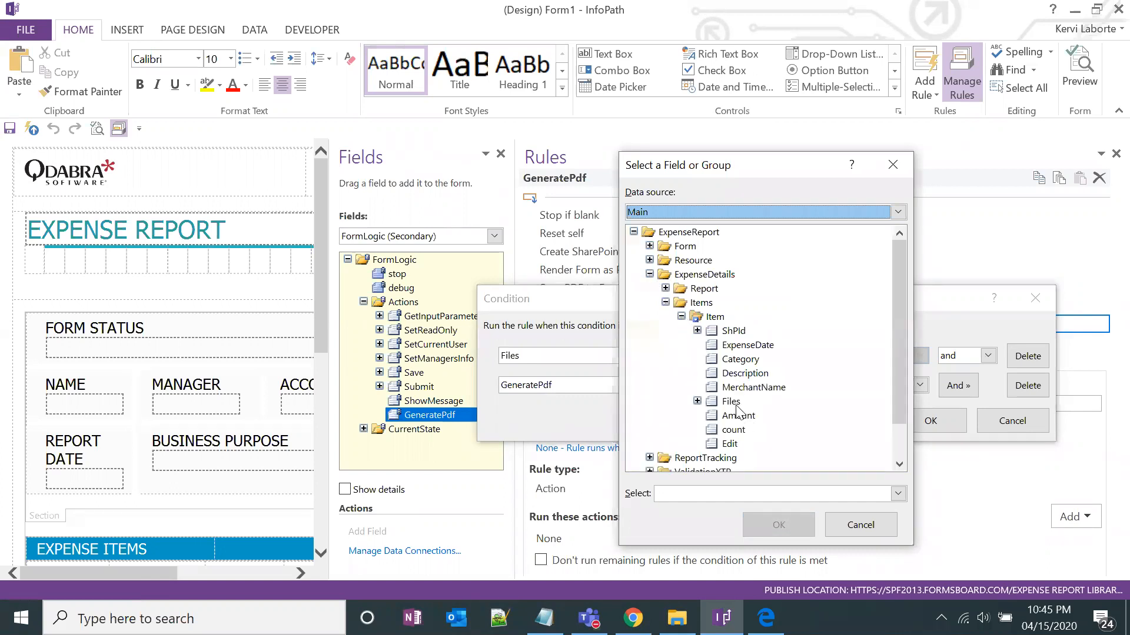
pyautogui.click(698, 401)
pyautogui.click(697, 402)
pyautogui.click(725, 386)
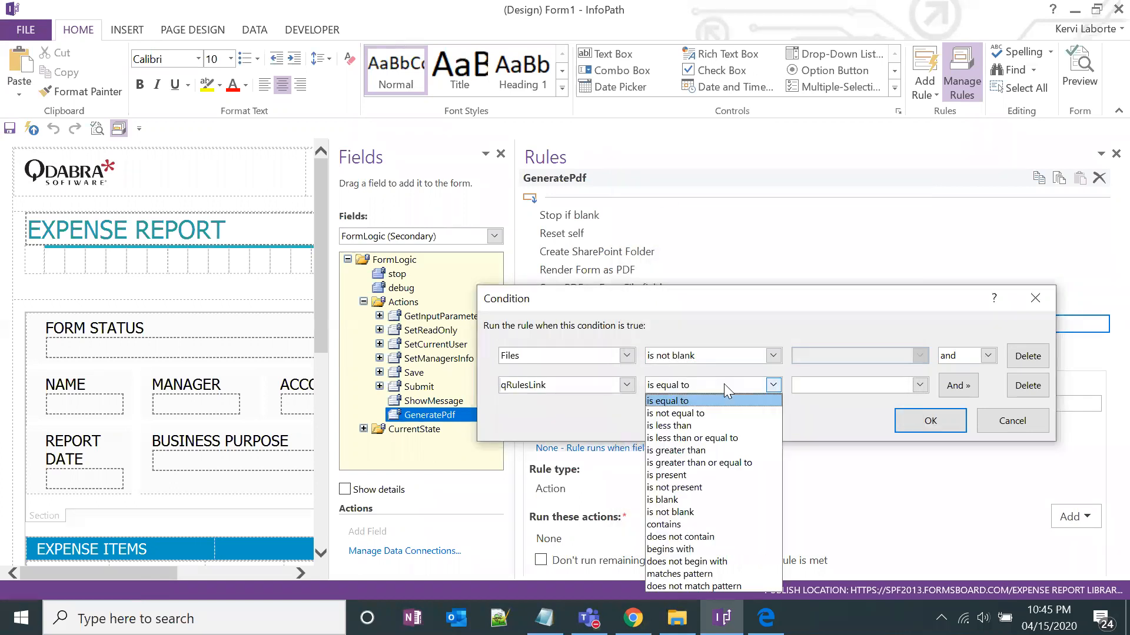
pyautogui.click(706, 499)
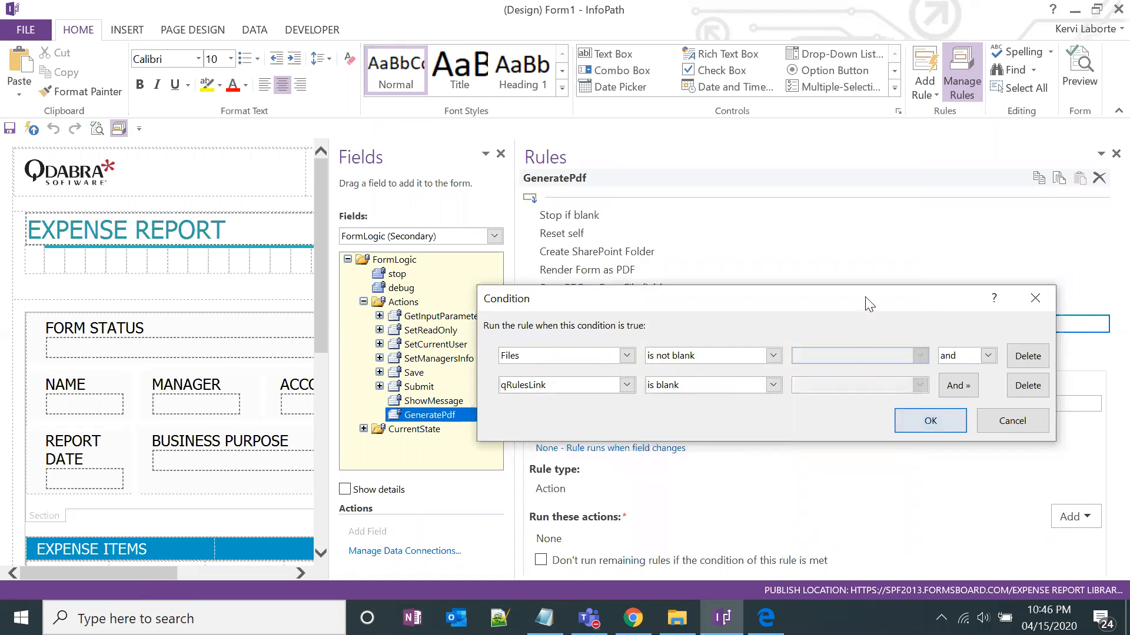
pyautogui.moveTo(869, 300); pyautogui.dragTo(836, 272)
# Confirm the condition and add a 'Set a field's value' action targeting Command.
pyautogui.click(892, 393)
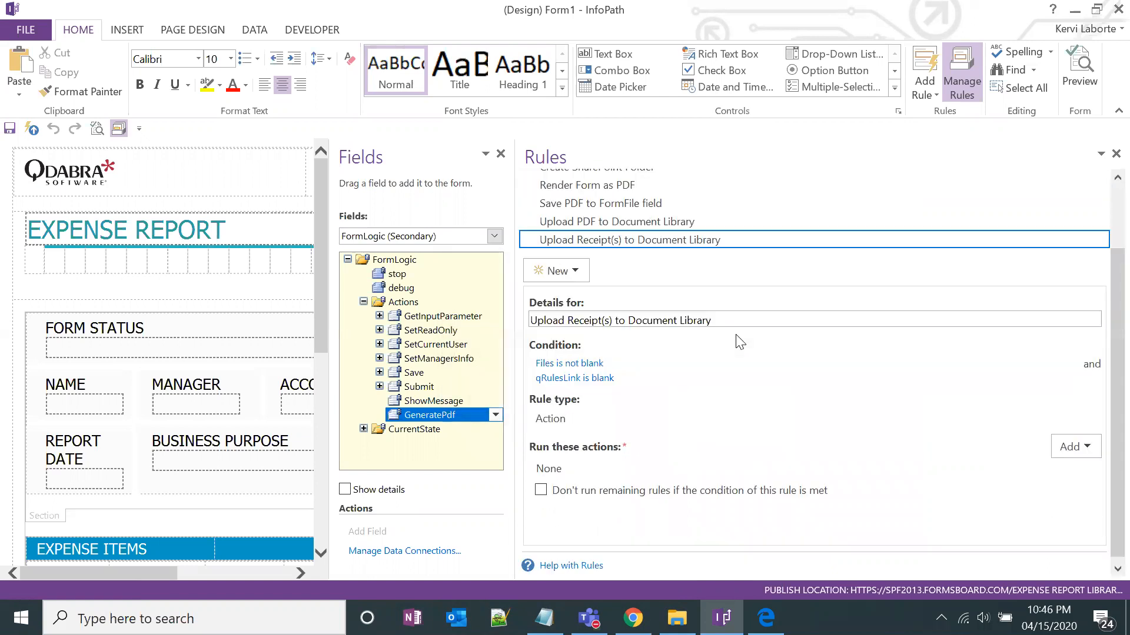
pyautogui.click(1086, 442)
pyautogui.click(950, 504)
pyautogui.click(966, 337)
pyautogui.doubleClick(712, 303)
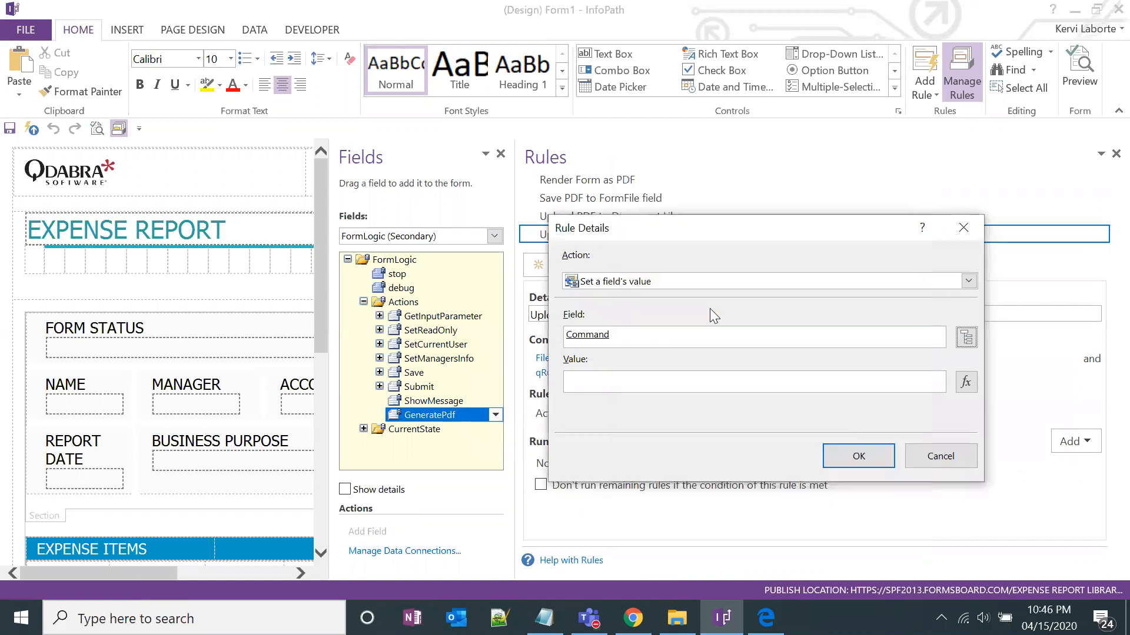
pyautogui.click(834, 459)
# Bring up the lab guide PDF in Edge and scroll down toward step 6.
pyautogui.hotkey('alt', 'Tab')
pyautogui.scroll(-5, 612, 412)
pyautogui.scroll(-10, 612, 406)
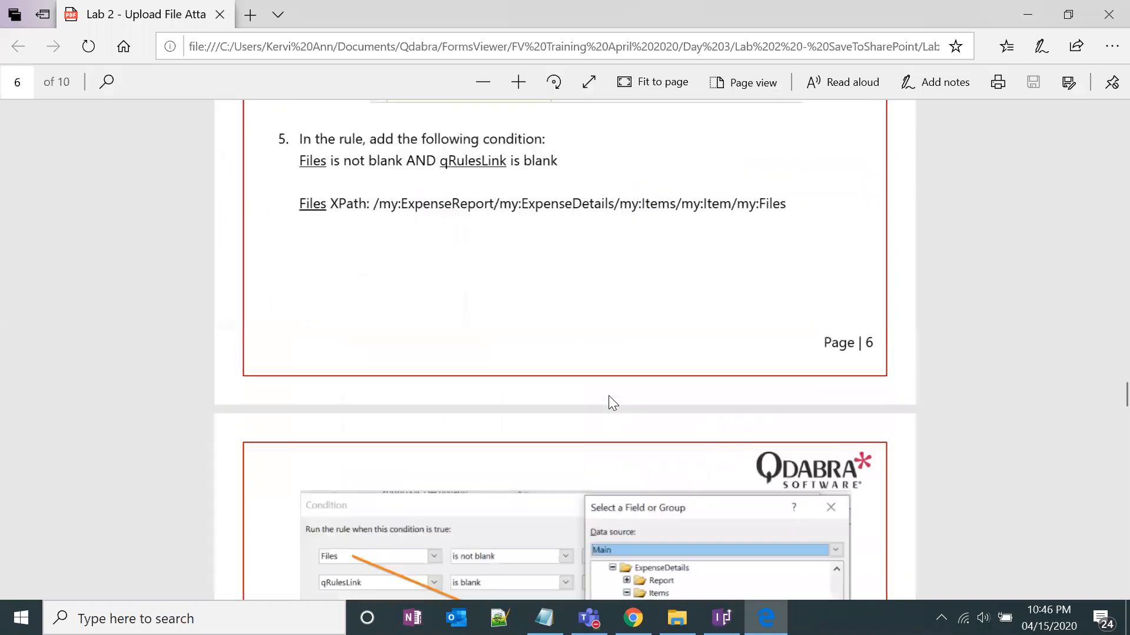
# Copy the step 6 concat command from the lab PDF and reopen the receipts Command action.
pyautogui.scroll(-10, 610, 397)
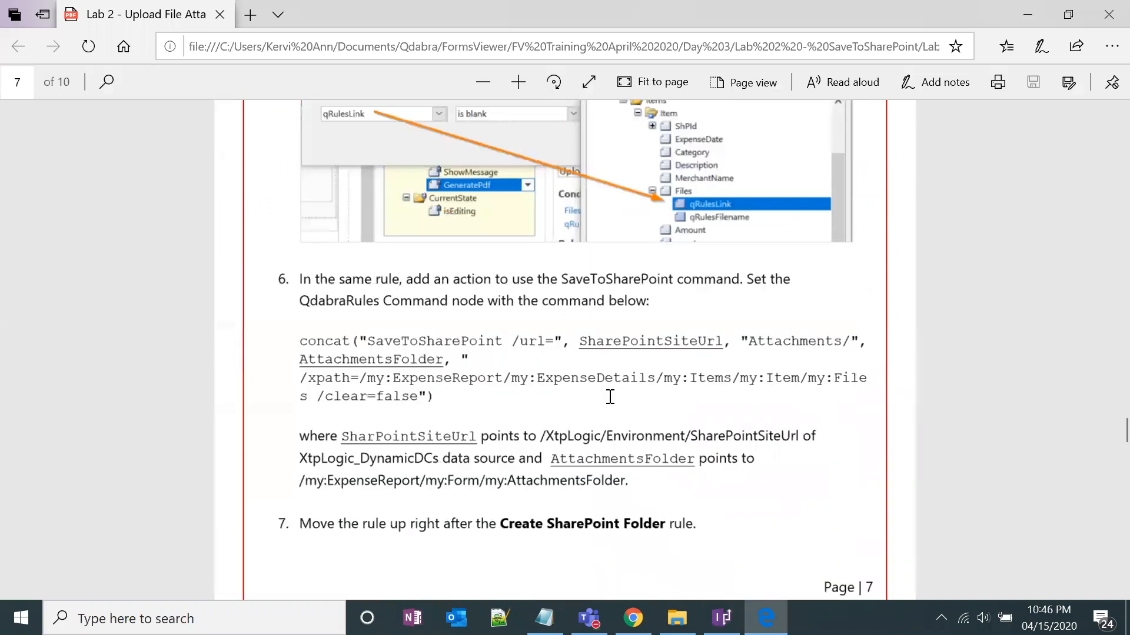
pyautogui.moveTo(439, 394); pyautogui.dragTo(297, 338)
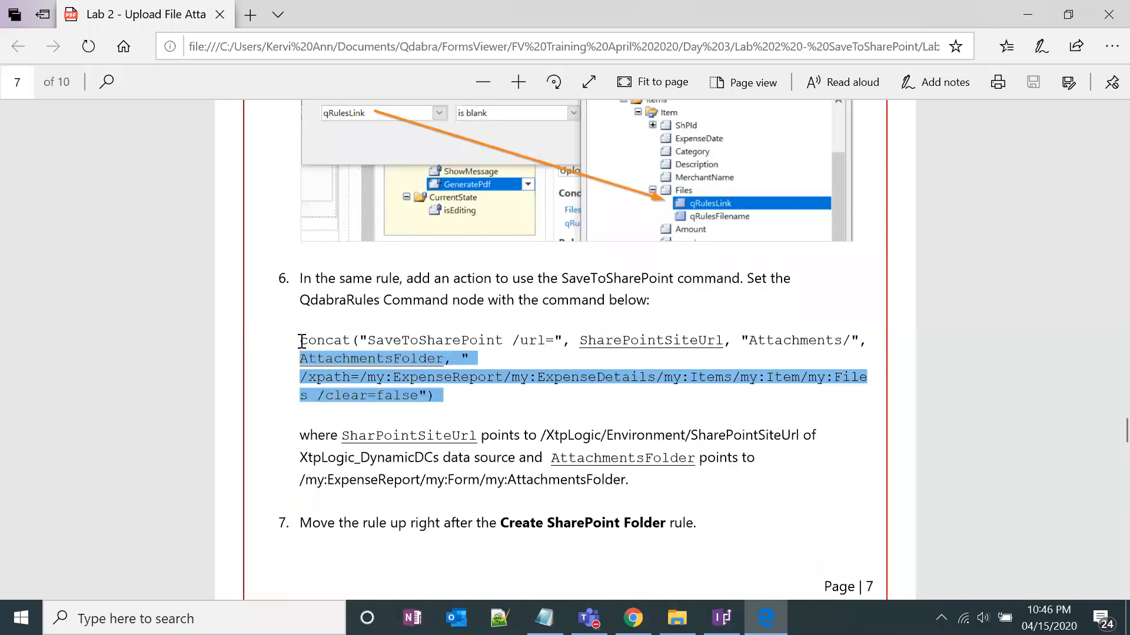
pyautogui.click(398, 360)
pyautogui.hotkey('alt', 'Tab')
pyautogui.click(1068, 445)
pyautogui.click(673, 468)
pyautogui.click(673, 469)
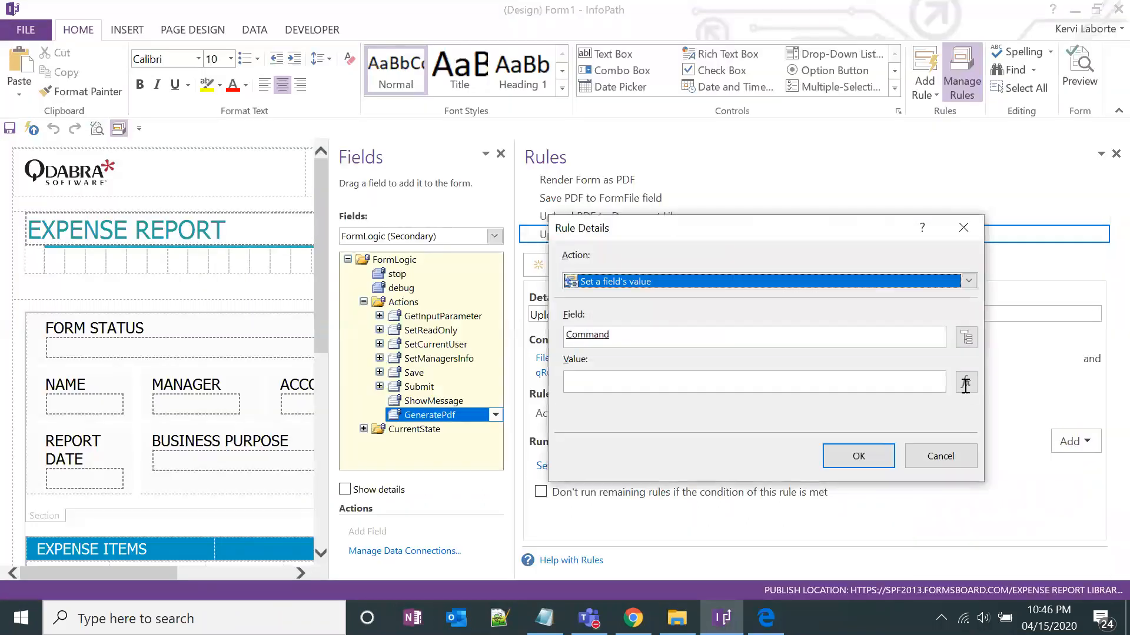
# Paste the concat command as Command's value and insert the Environment > SharePointSiteUrl field.
pyautogui.click(964, 382)
pyautogui.write('concat("SaveToSharePoint /url=", SharePointSiteUrl, "Attachments/", AttachmentsFolder, " /xpath=/my:ExpenseReport/my:ExpenseDetails/my:Items/my:Item/my:Files /clear=false")')
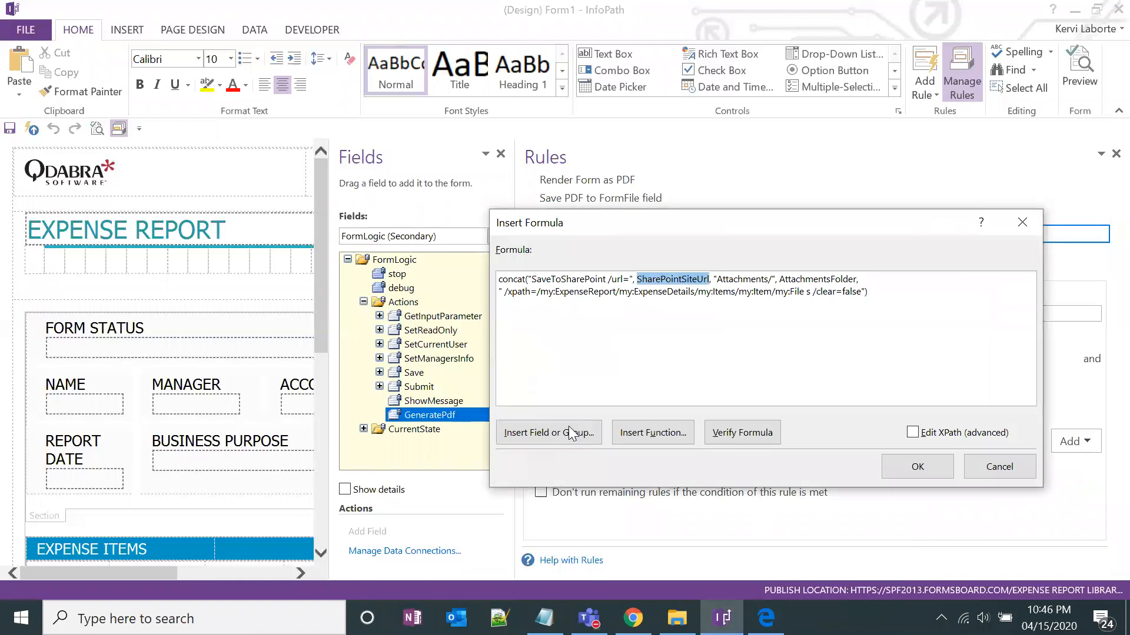
pyautogui.click(568, 433)
pyautogui.click(701, 213)
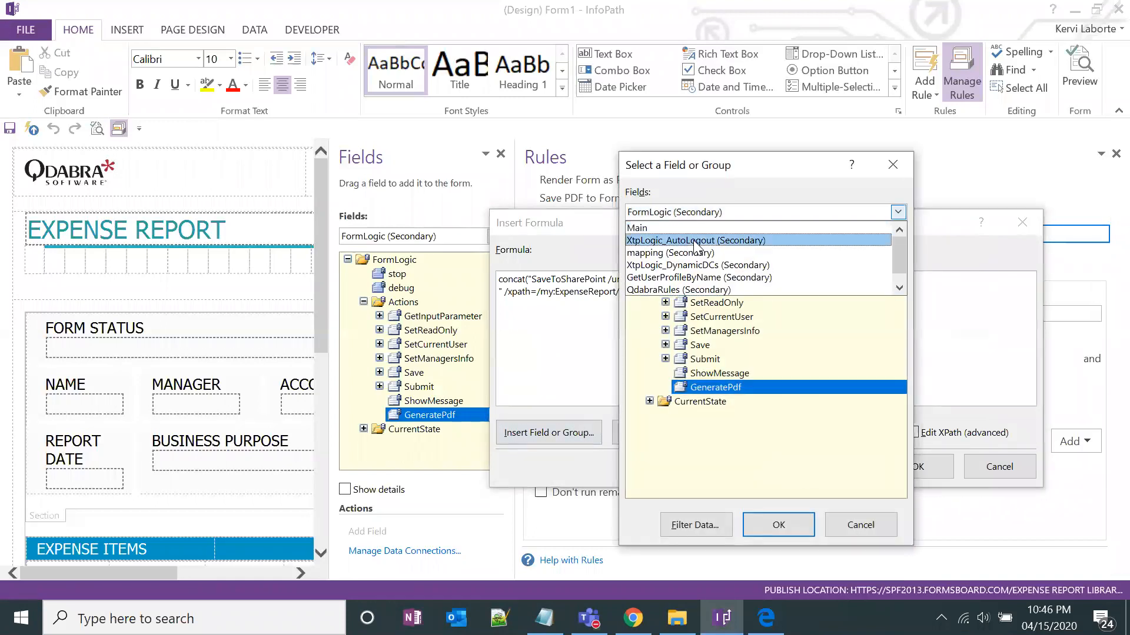
pyautogui.click(696, 264)
pyautogui.click(649, 260)
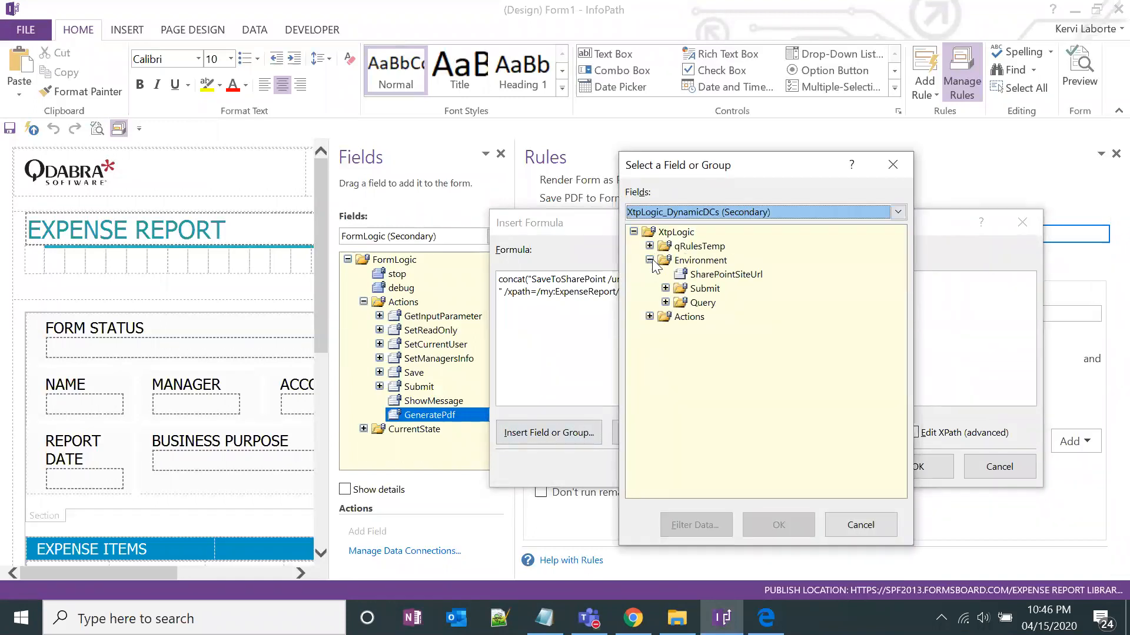
pyautogui.doubleClick(700, 276)
# Replace AttachmentsFolder text with the Main > Form > AttachmentsFolder field and confirm the action.
pyautogui.doubleClick(816, 280)
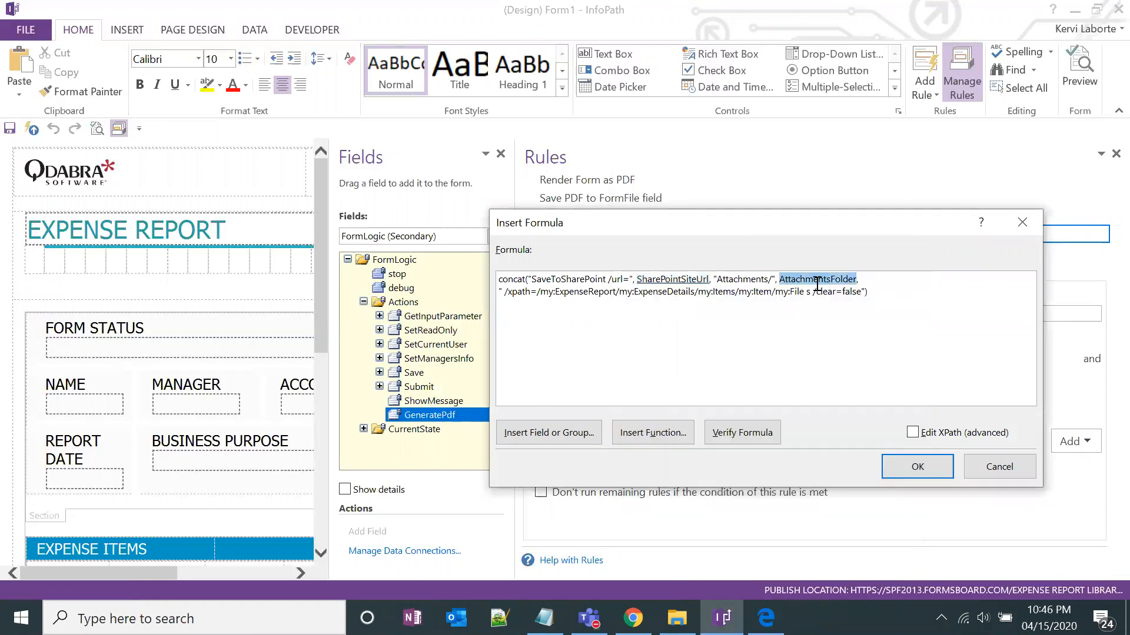
pyautogui.click(558, 435)
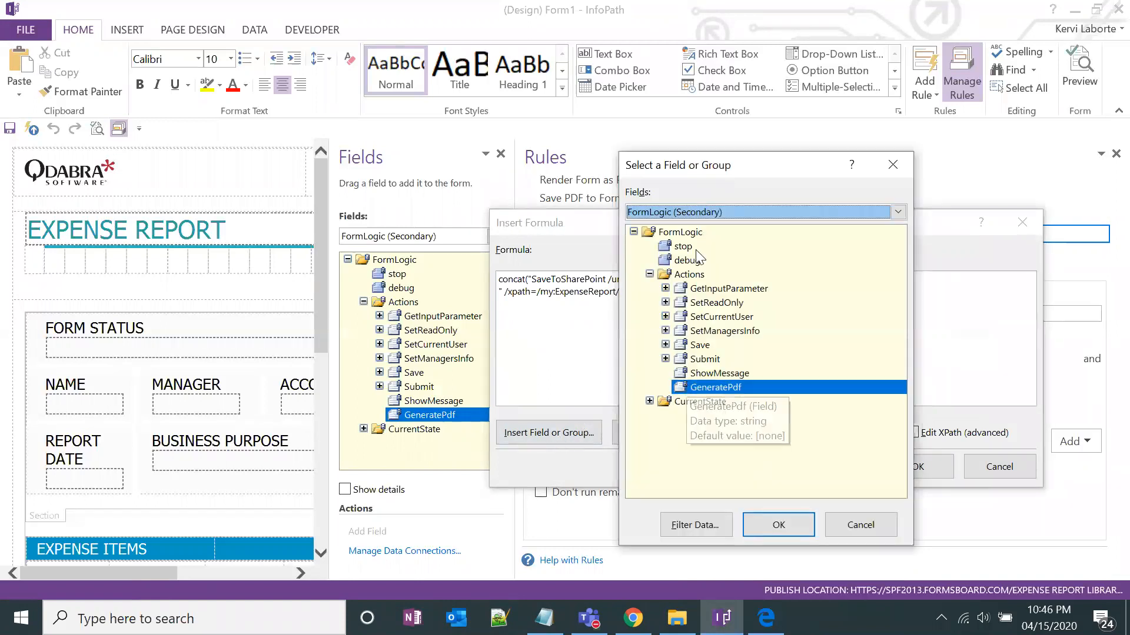
pyautogui.click(668, 212)
pyautogui.click(665, 227)
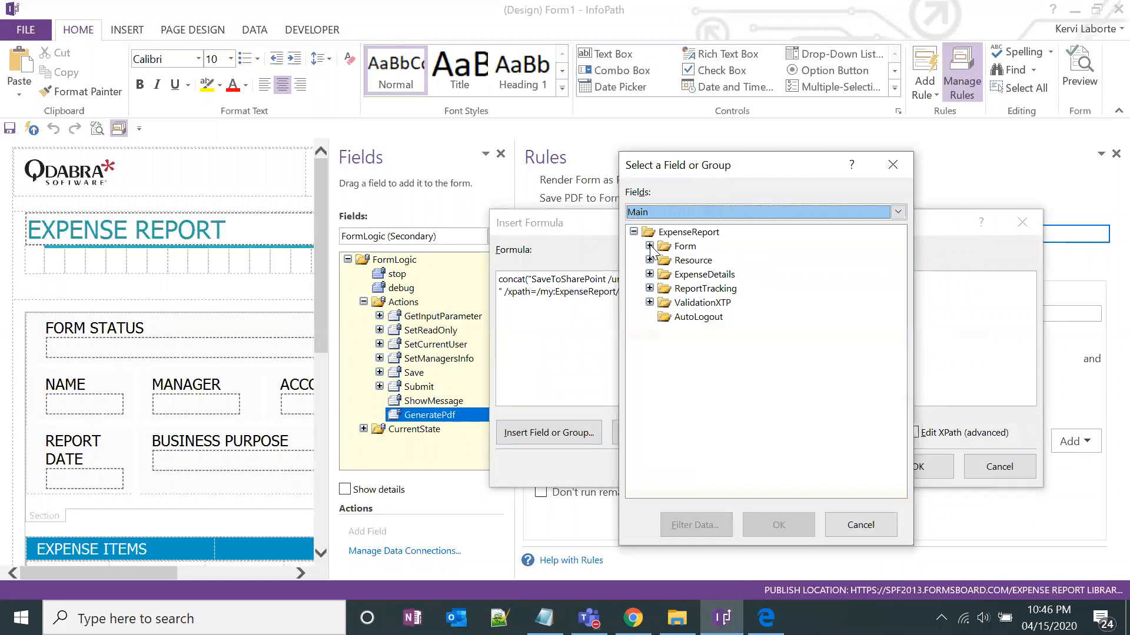
pyautogui.click(650, 245)
pyautogui.doubleClick(709, 303)
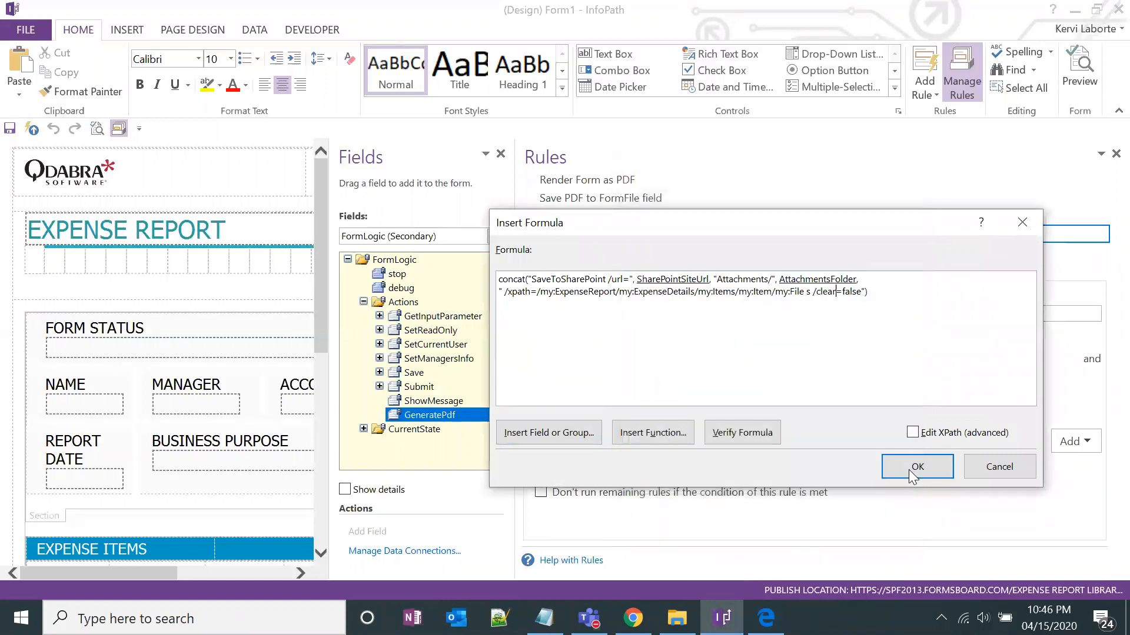
pyautogui.click(909, 470)
pyautogui.click(859, 458)
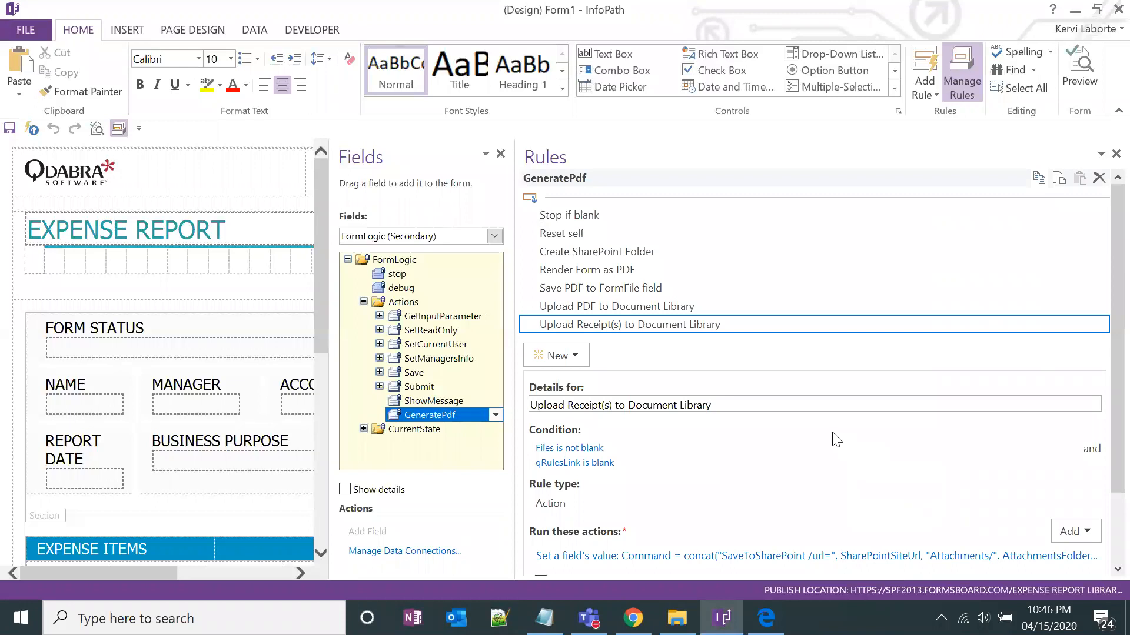
# Move Upload Receipt(s) up three places to sit right below Create SharePoint Folder.
pyautogui.rightClick(617, 325)
pyautogui.click(1032, 386)
pyautogui.rightClick(635, 301)
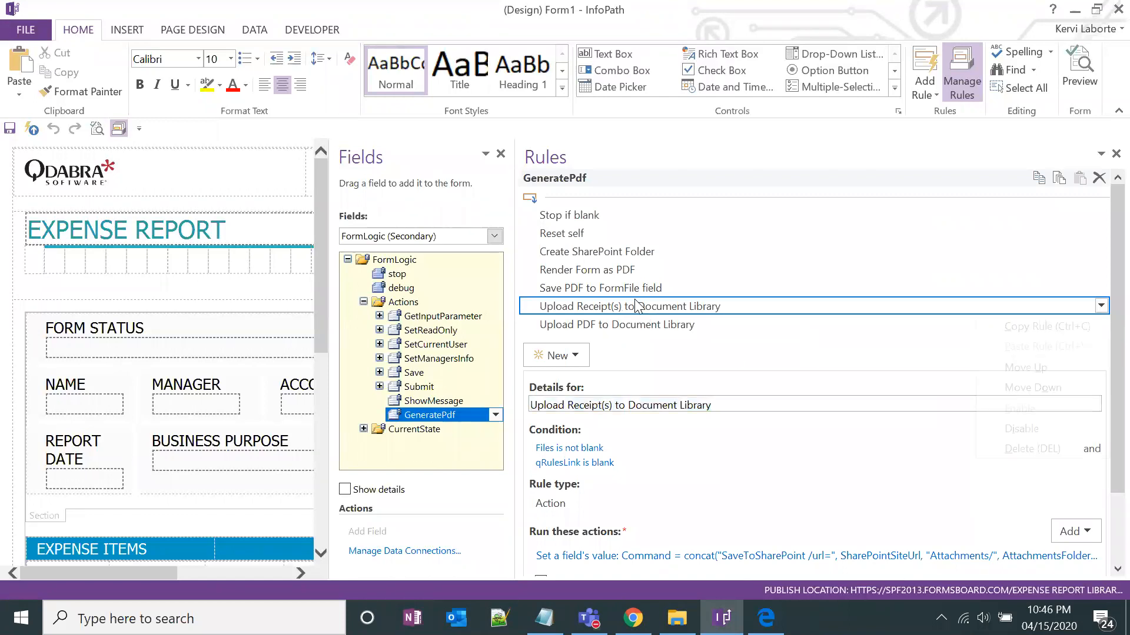
pyautogui.click(1069, 368)
pyautogui.rightClick(668, 292)
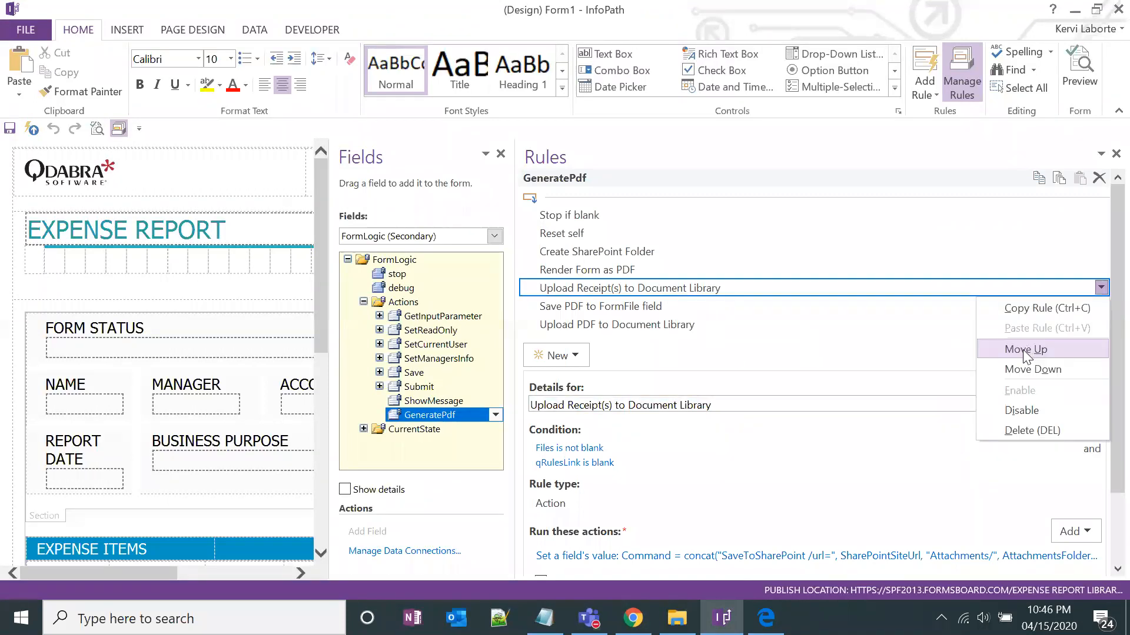
pyautogui.click(1022, 349)
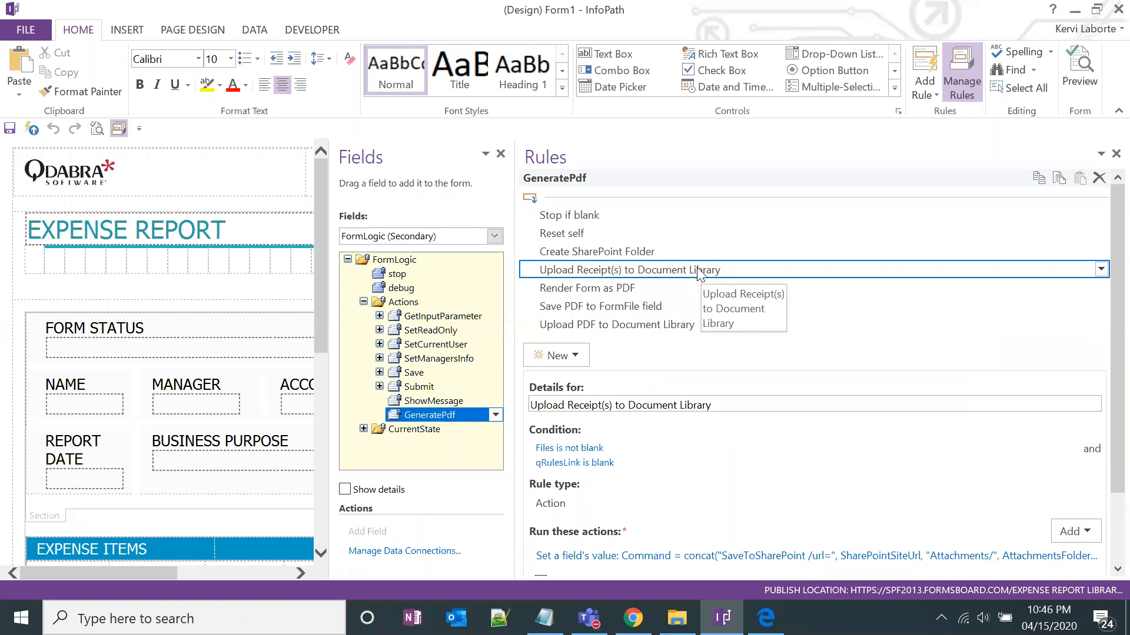
pyautogui.click(616, 288)
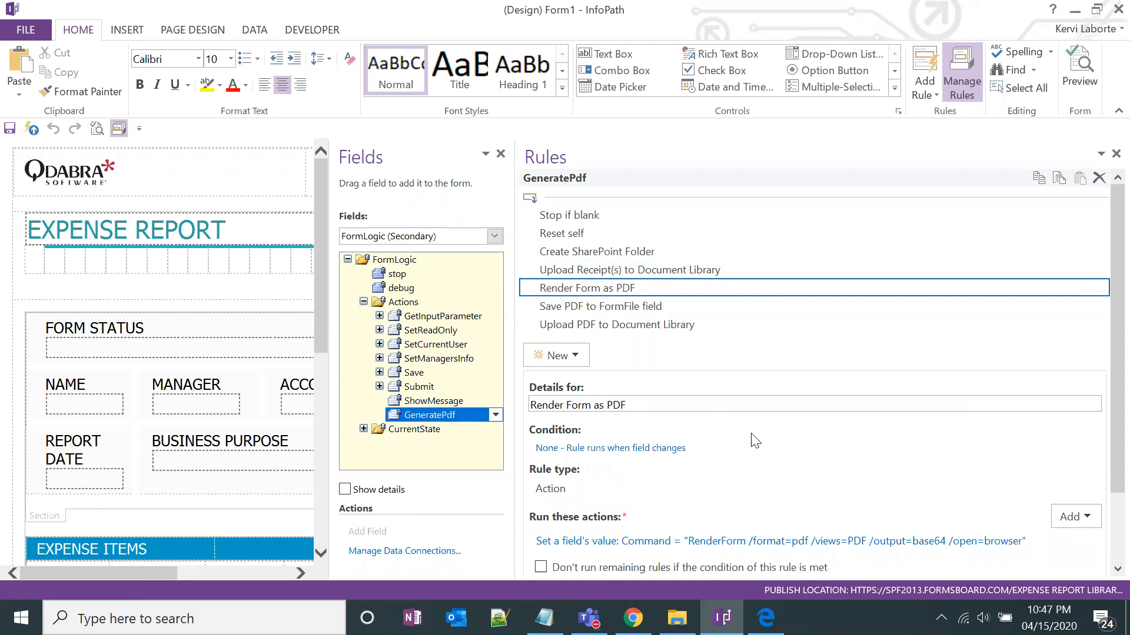
# Review the Save PDF to FormFile, Upload Receipt(s) and Render Form as PDF rules.
pyautogui.click(632, 307)
pyautogui.click(626, 287)
pyautogui.click(623, 272)
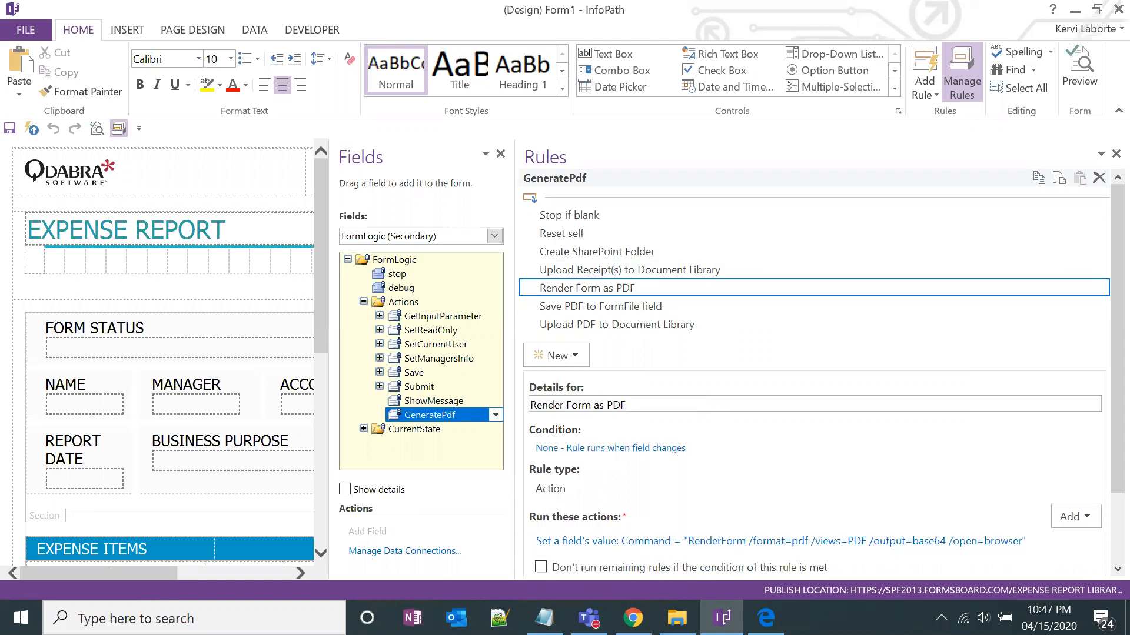
pyautogui.click(633, 617)
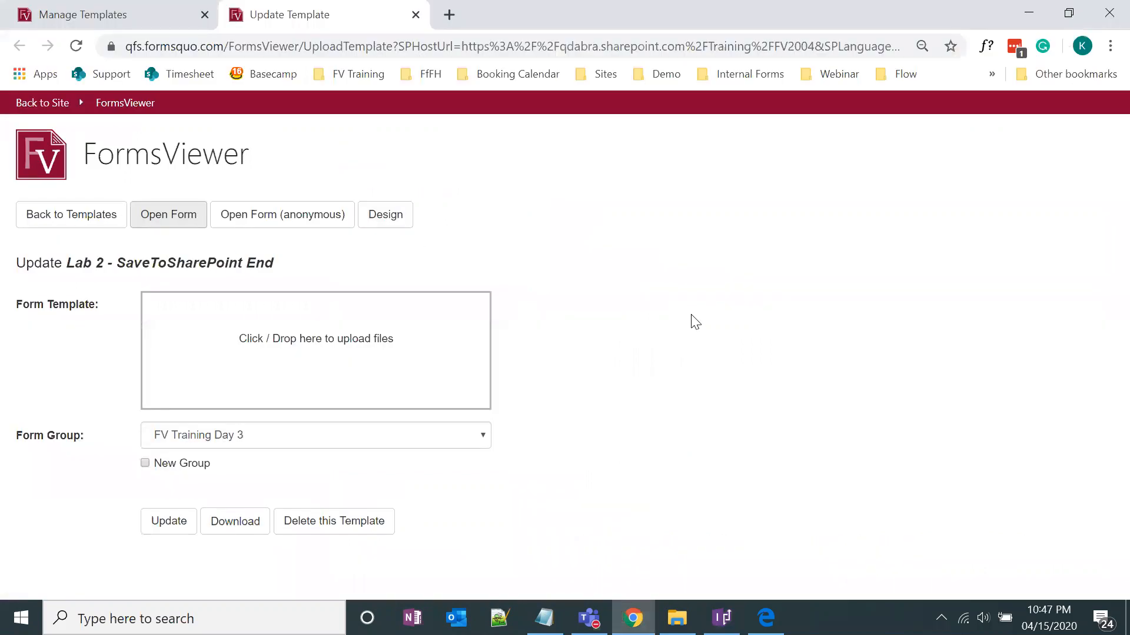
pyautogui.hotkey('alt', 'Tab')
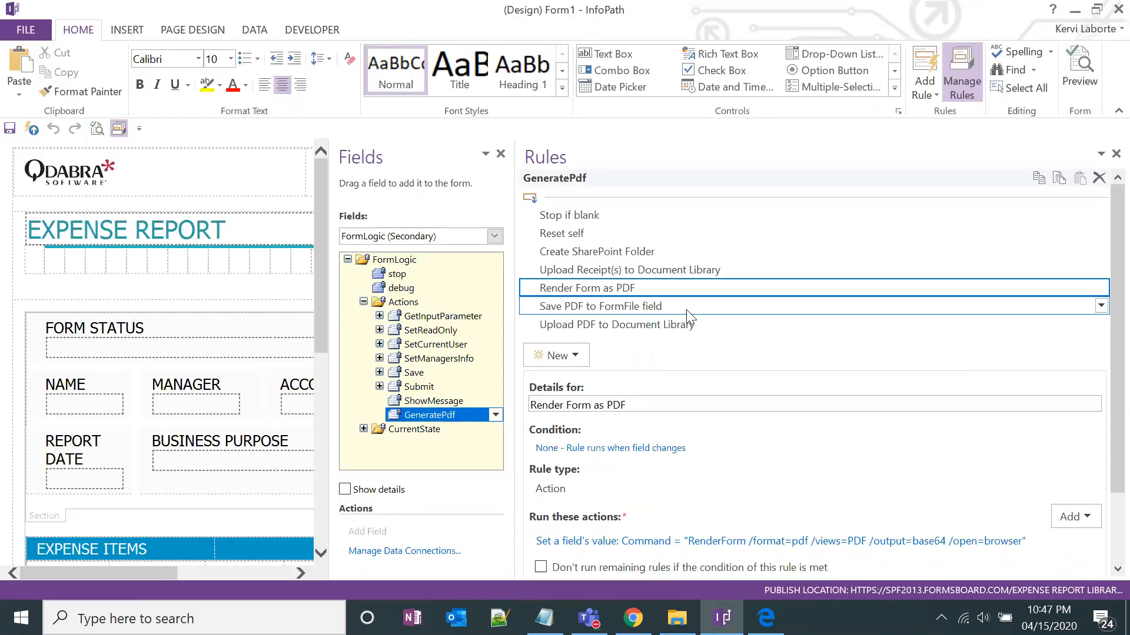
pyautogui.scroll(-1, 686, 309)
pyautogui.scroll(1, 677, 288)
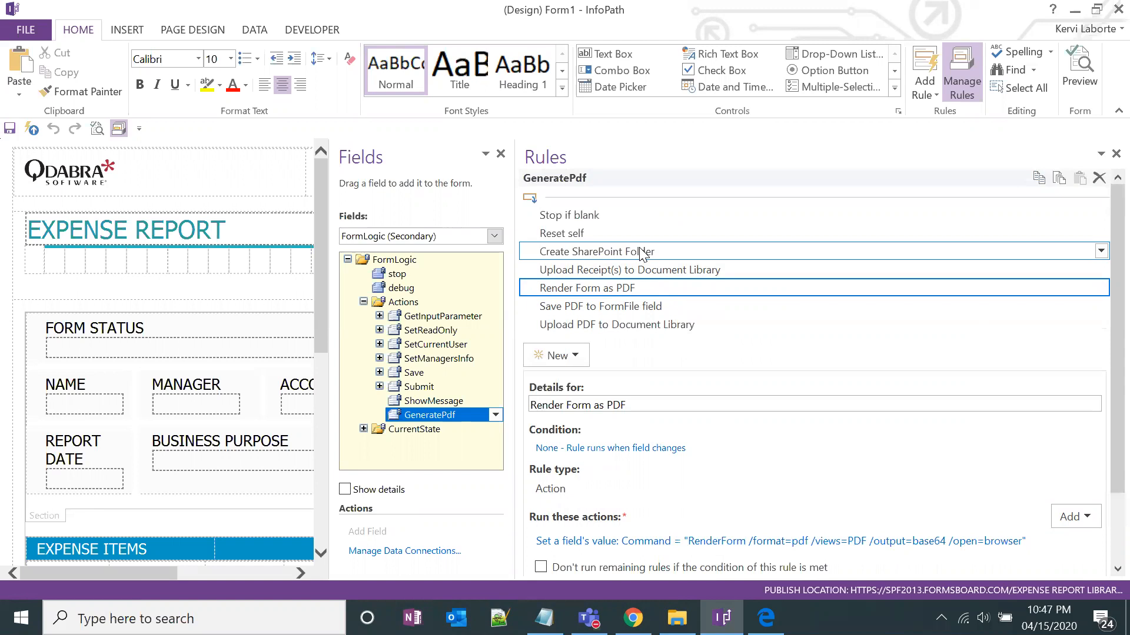
# Inspect the Create SharePoint Folder rule's command action without changes, then resize the Fields and Rules panes.
pyautogui.click(631, 252)
pyautogui.scroll(-2, 647, 271)
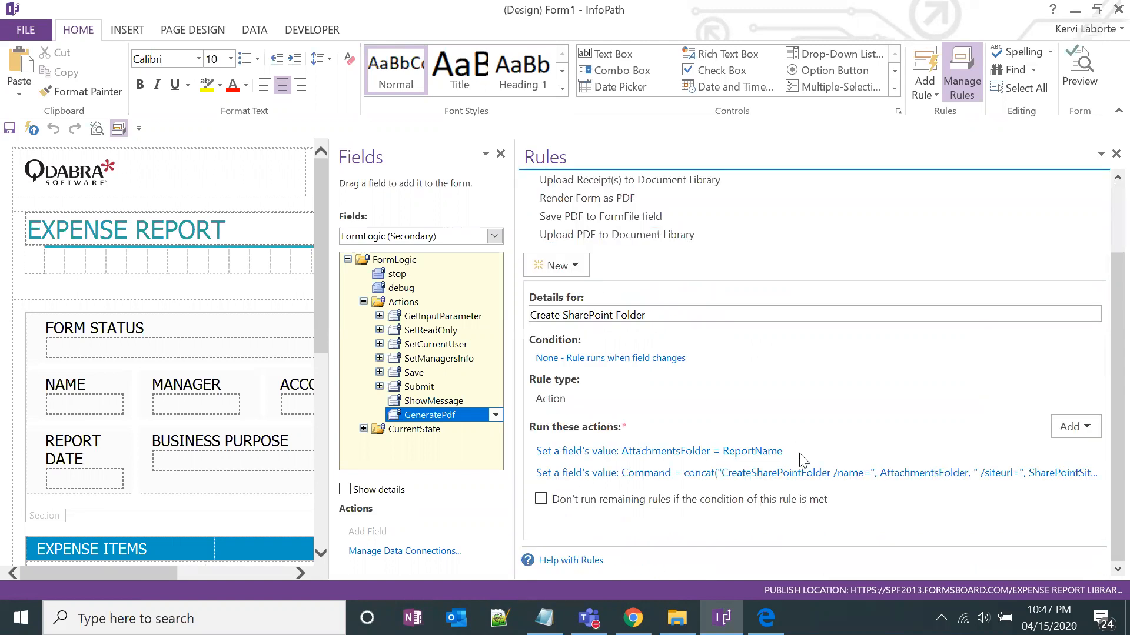
pyautogui.click(953, 472)
pyautogui.click(963, 227)
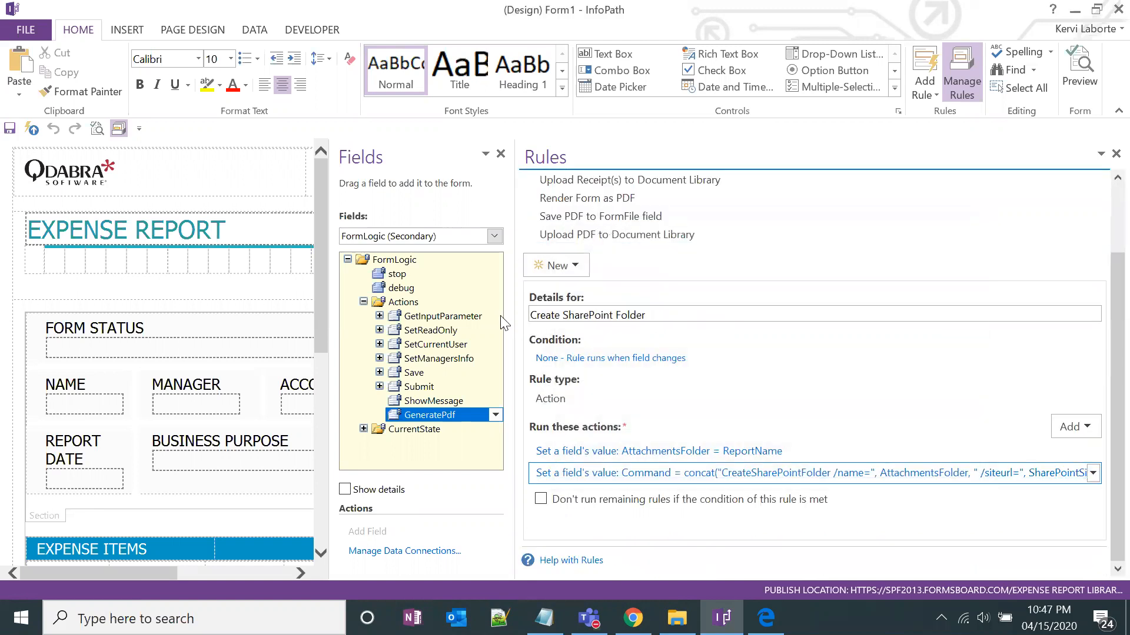
pyautogui.moveTo(515, 313); pyautogui.dragTo(601, 458)
# In a new Chrome tab, load the FV Training bookmark 'Attachments - All Documents'.
pyautogui.click(634, 618)
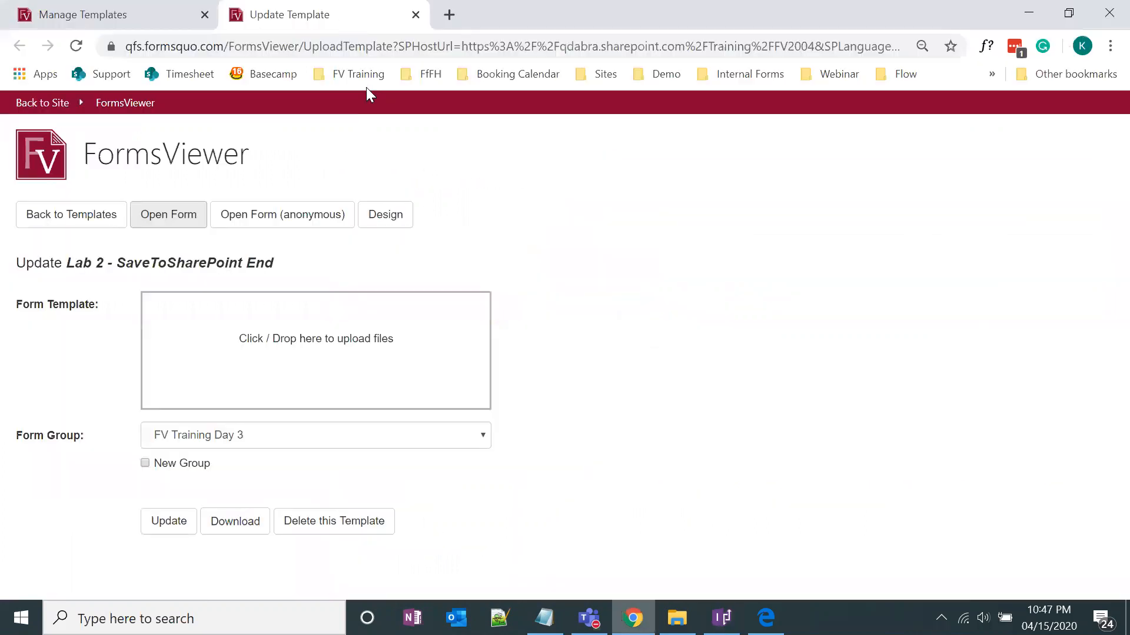
pyautogui.click(441, 16)
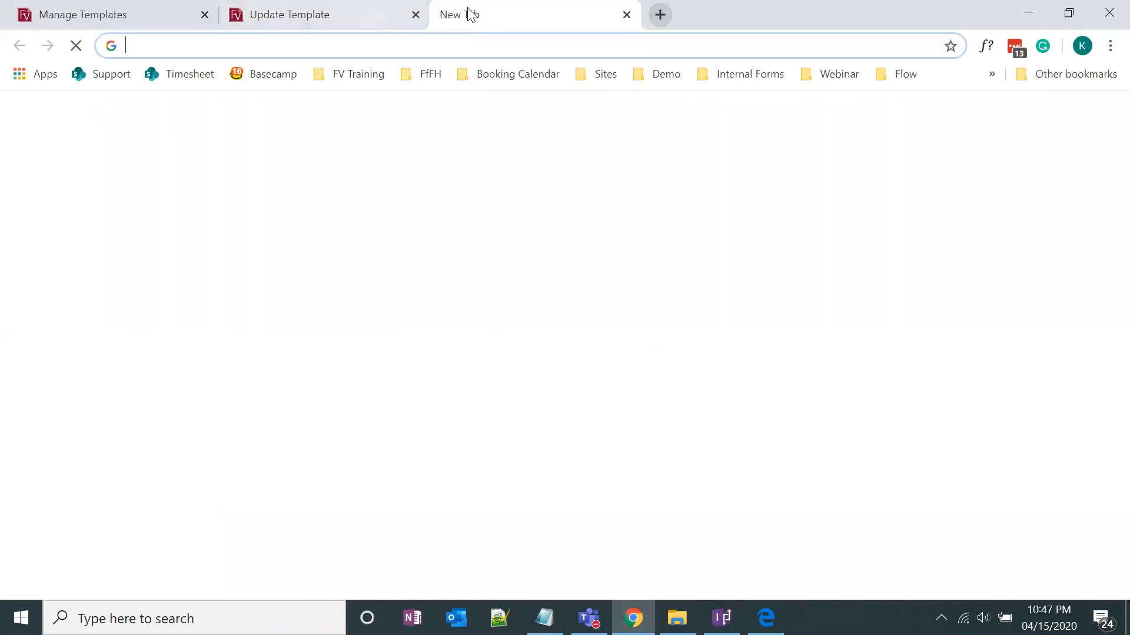
pyautogui.click(359, 13)
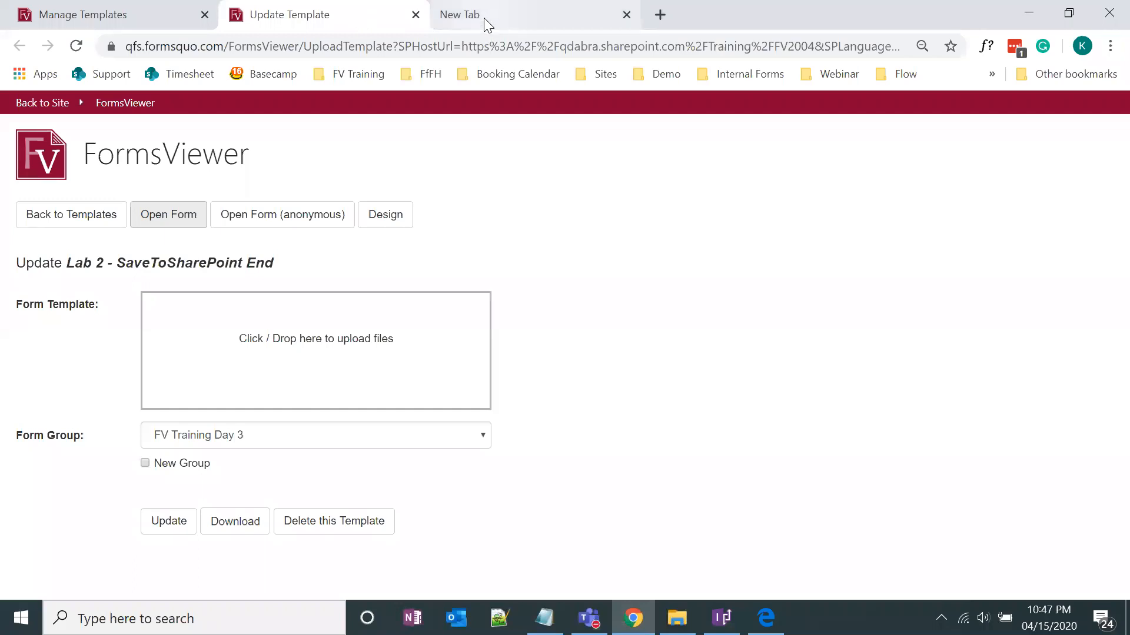
pyautogui.click(503, 10)
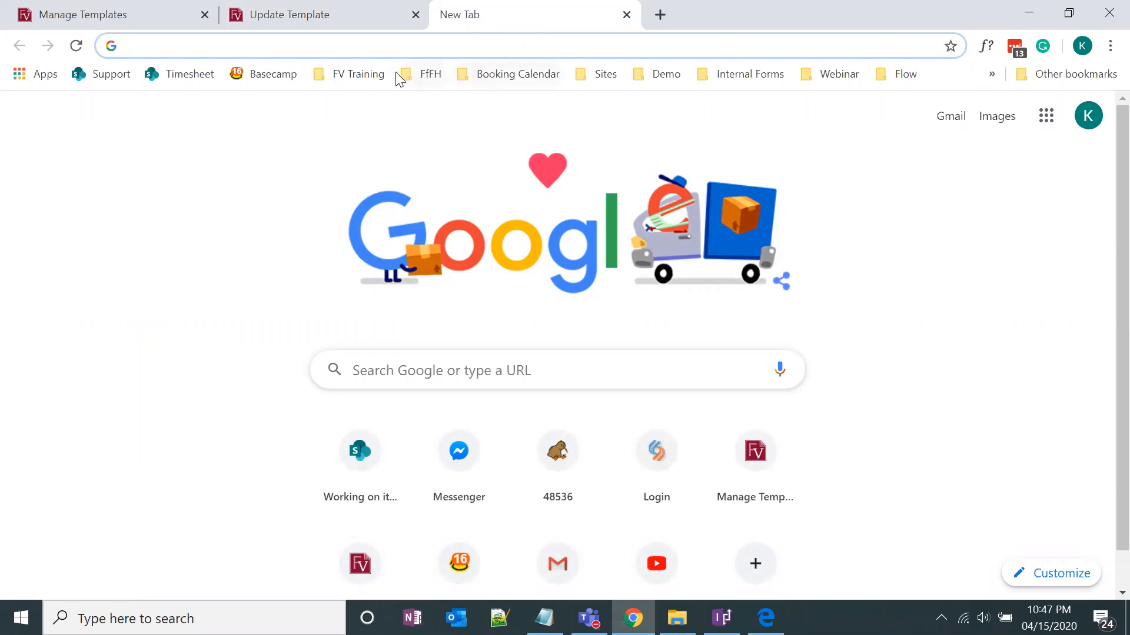
pyautogui.click(375, 79)
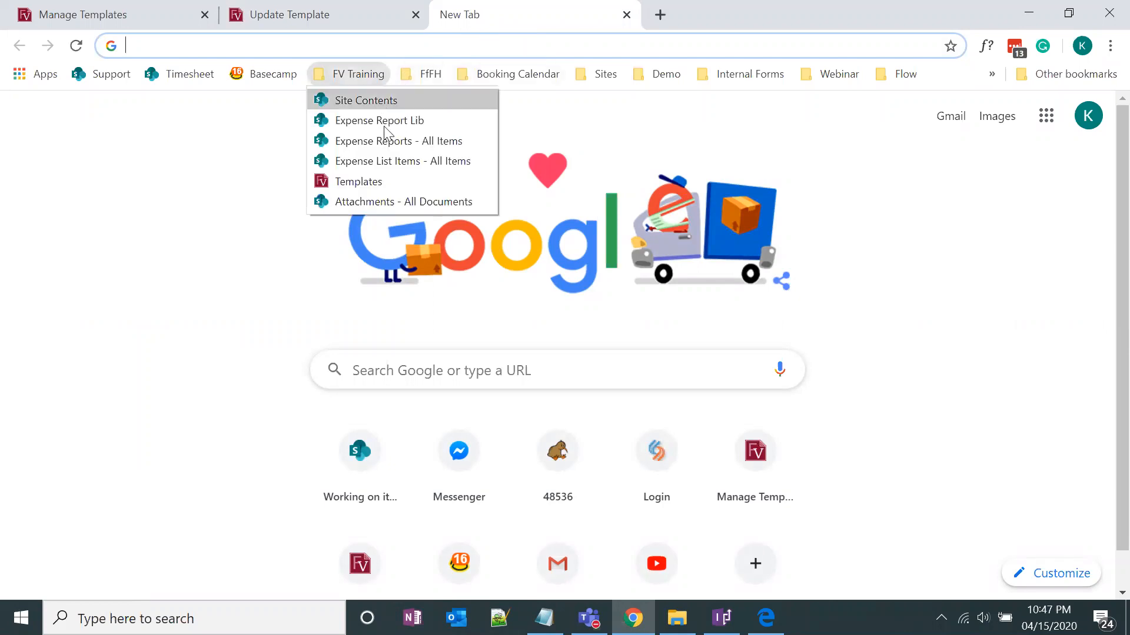
pyautogui.click(398, 201)
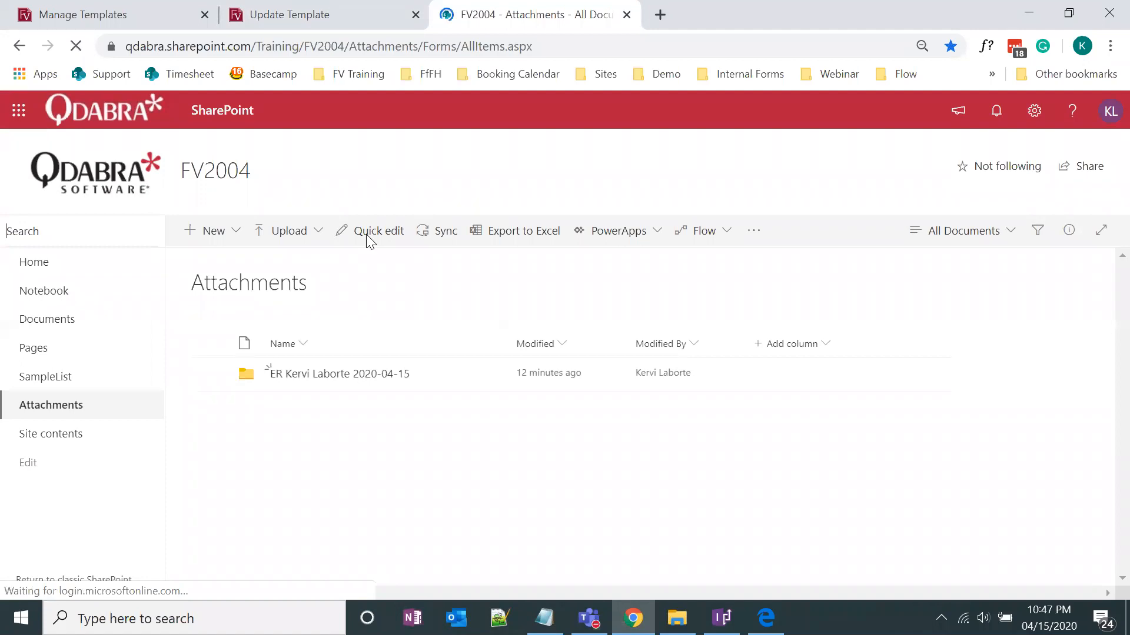
pyautogui.click(295, 383)
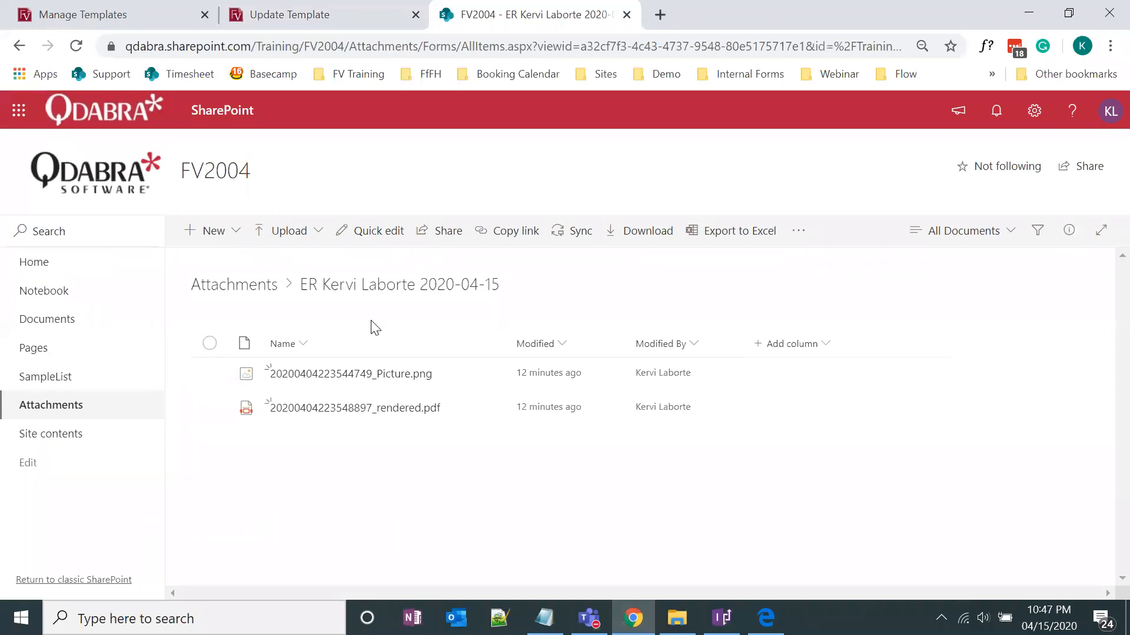
pyautogui.click(248, 299)
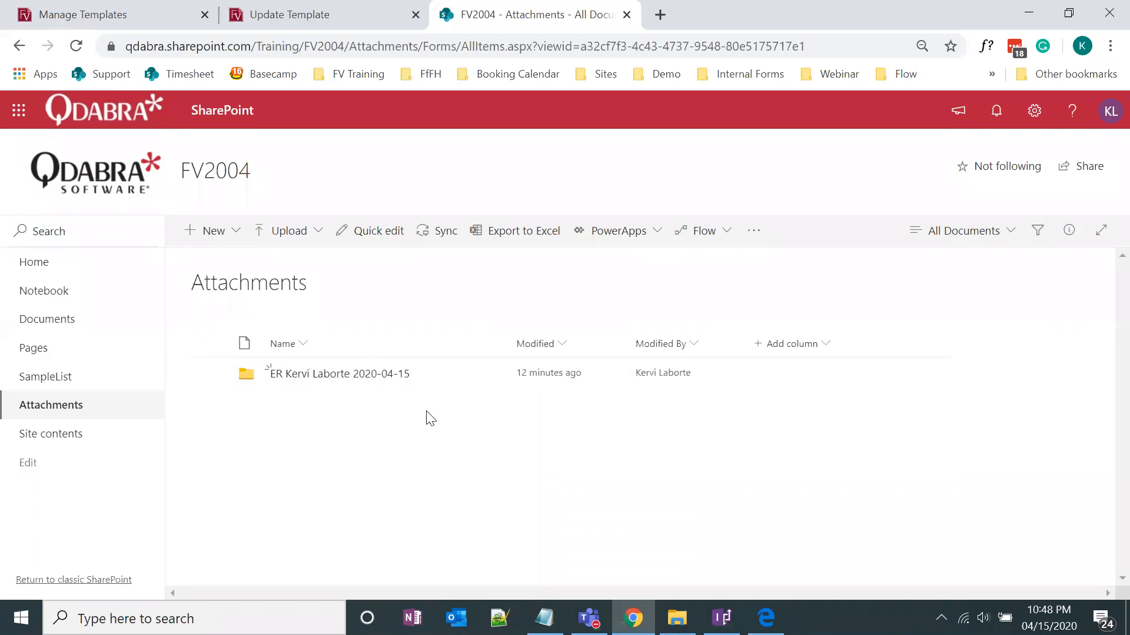
pyautogui.click(219, 379)
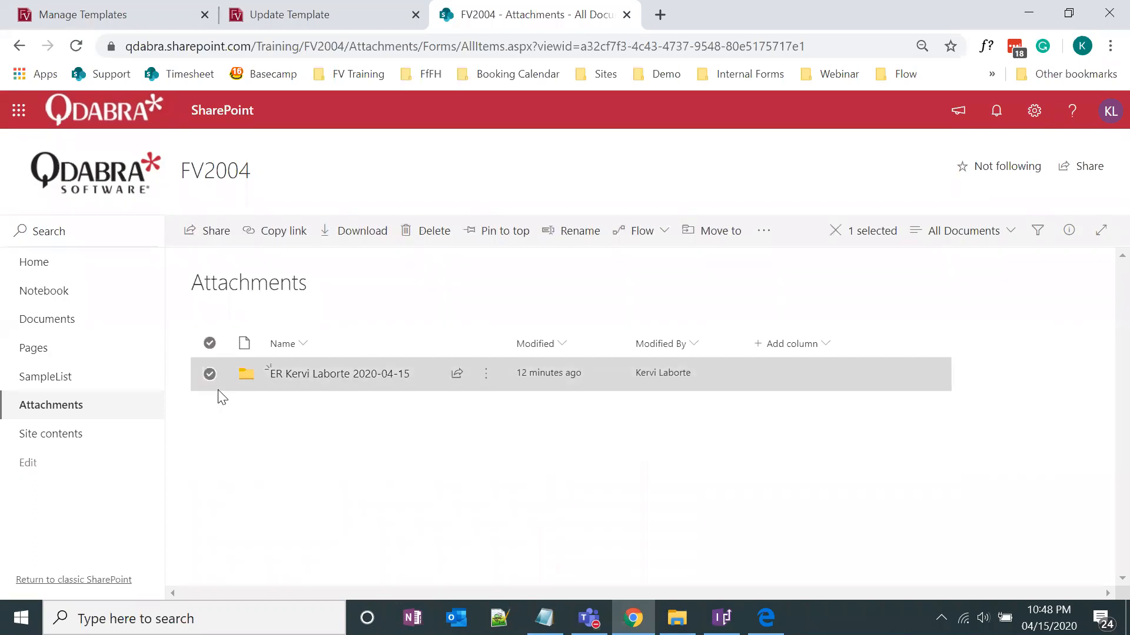
pyautogui.click(210, 374)
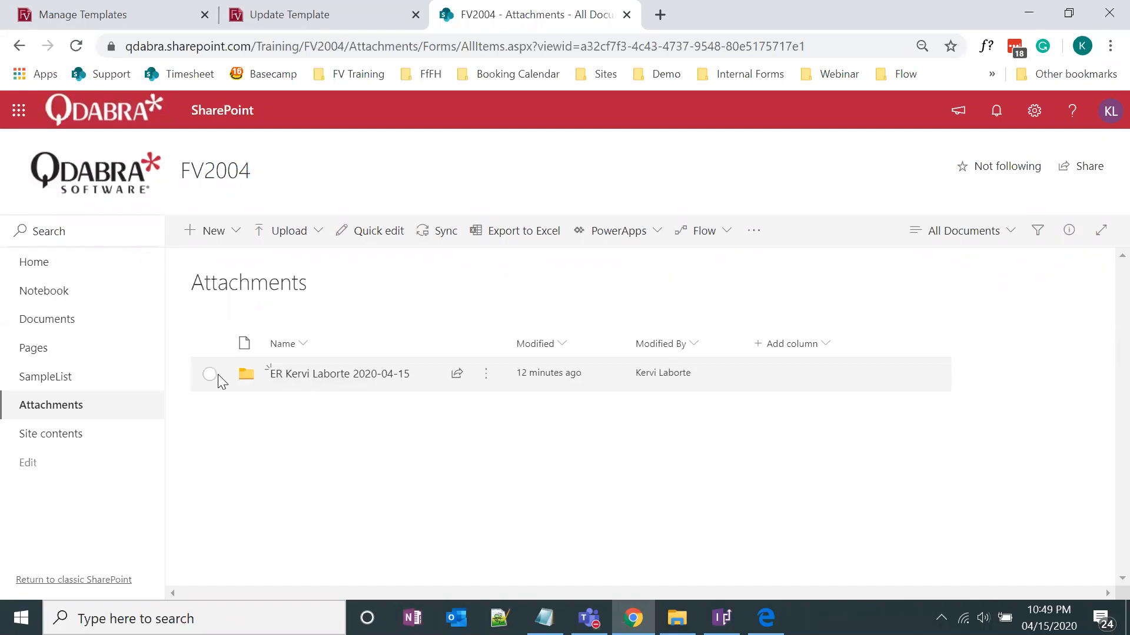
pyautogui.click(211, 376)
pyautogui.click(210, 379)
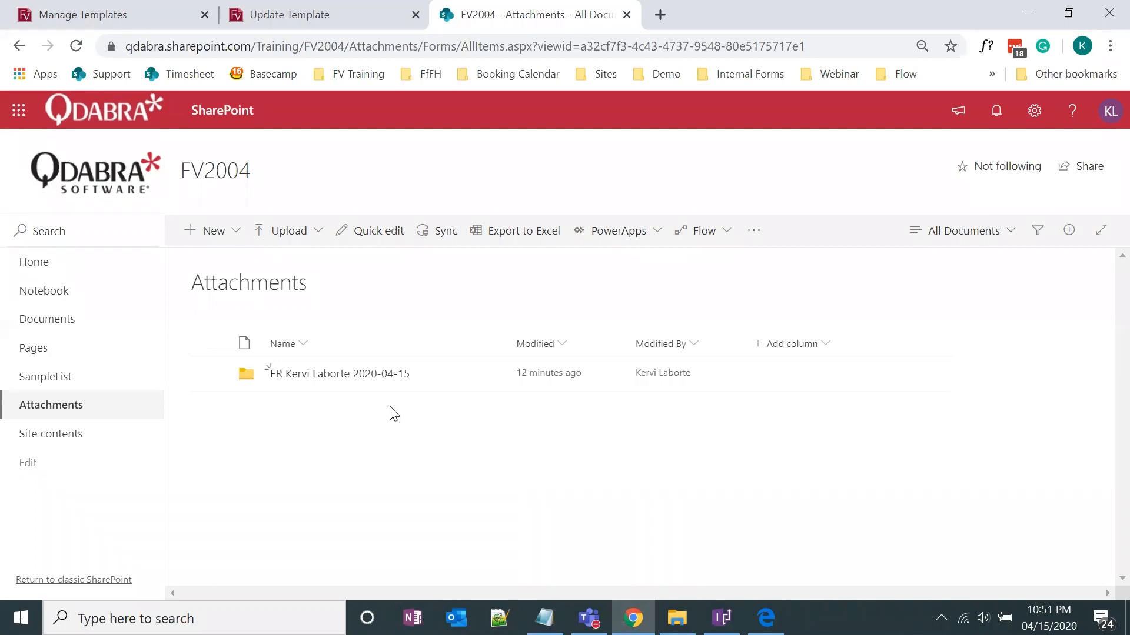
pyautogui.click(376, 384)
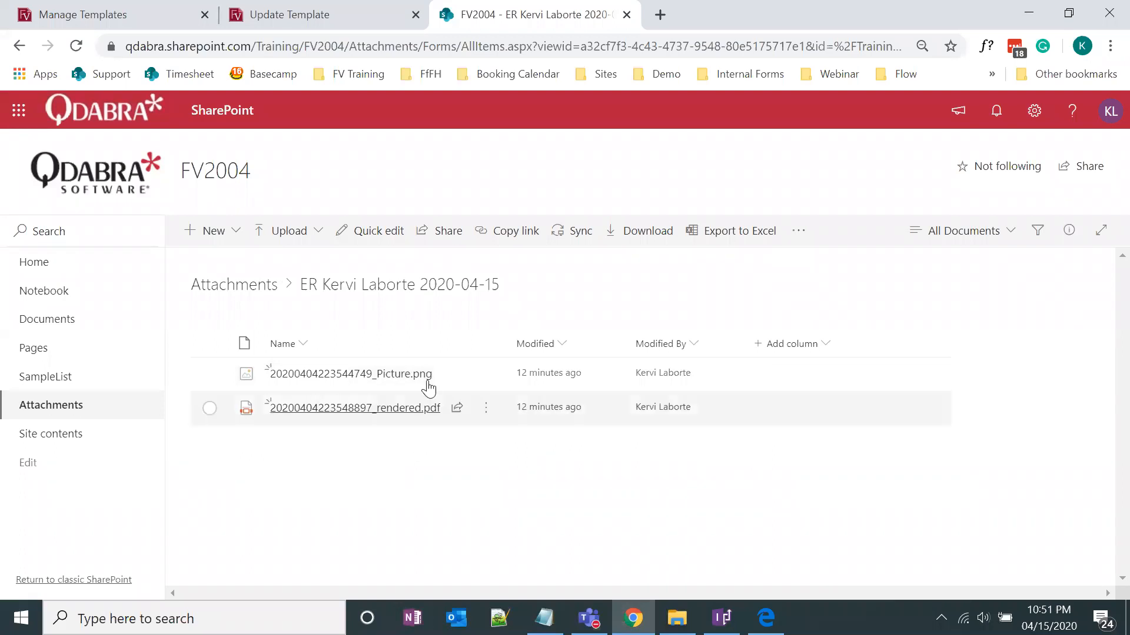
pyautogui.click(275, 292)
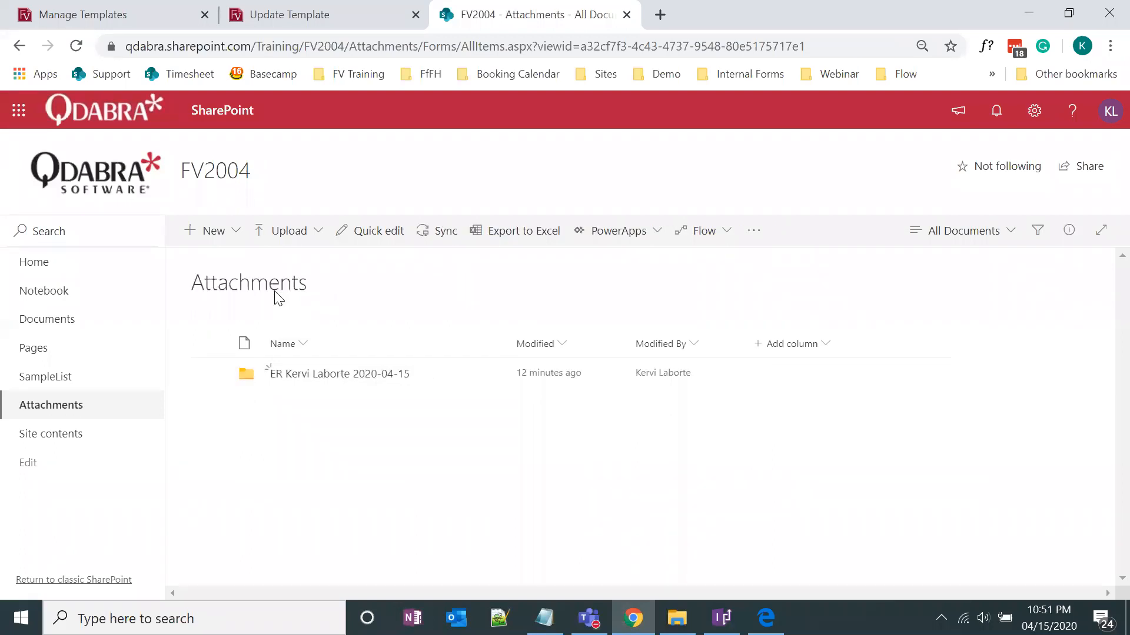
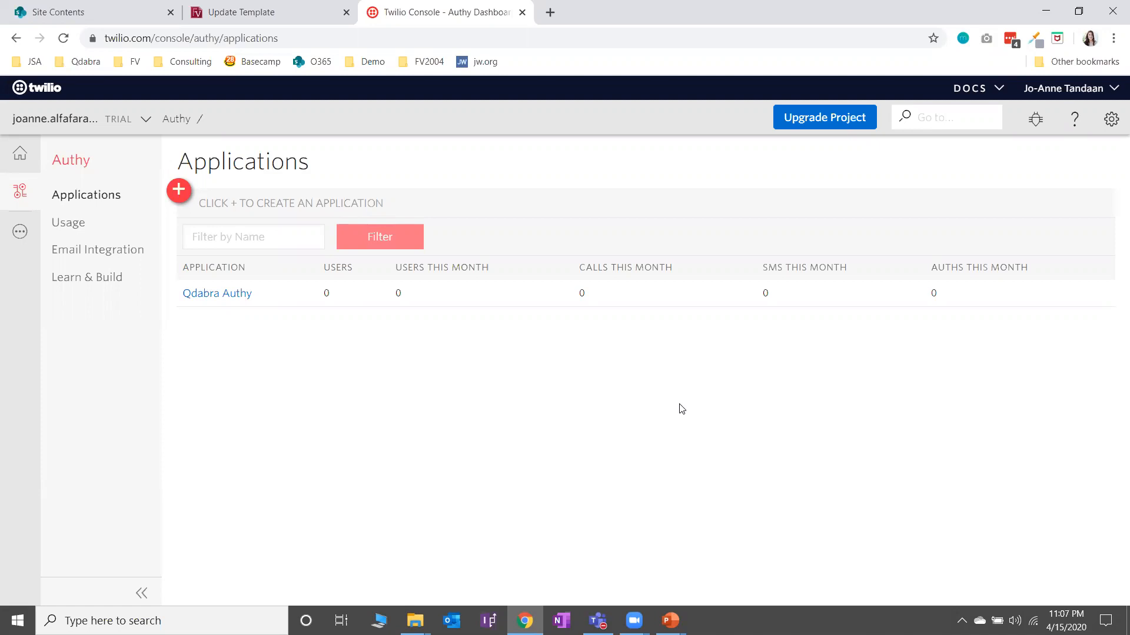
# Open the Lab 3 smartphone authentication guide PDF from the Lab 3 folder in Edge.
pyautogui.click(415, 621)
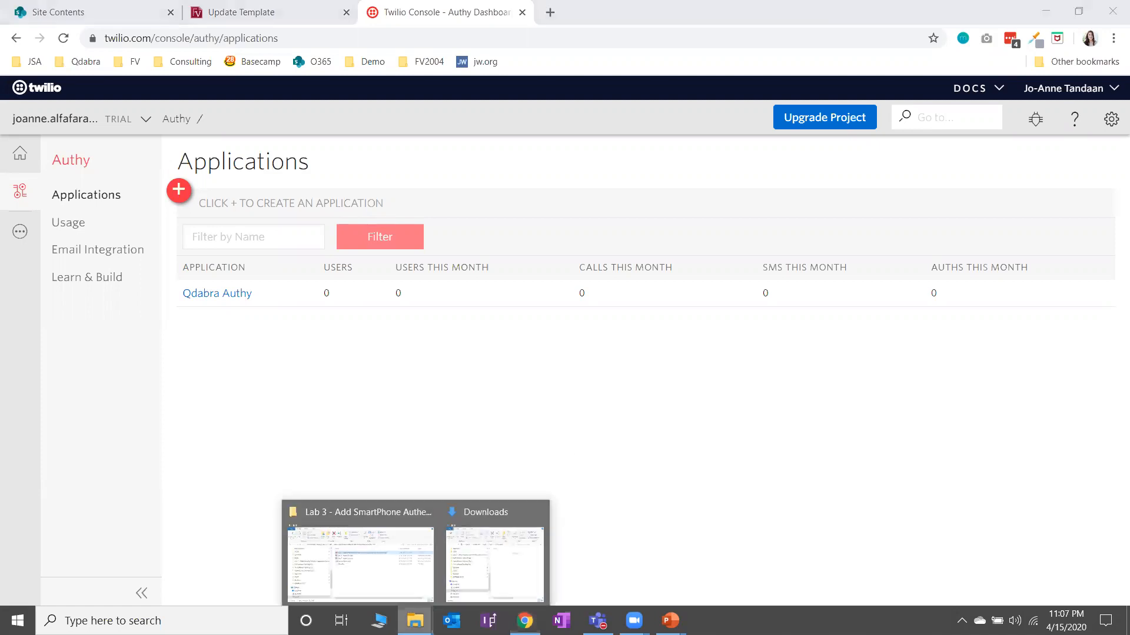
pyautogui.click(396, 568)
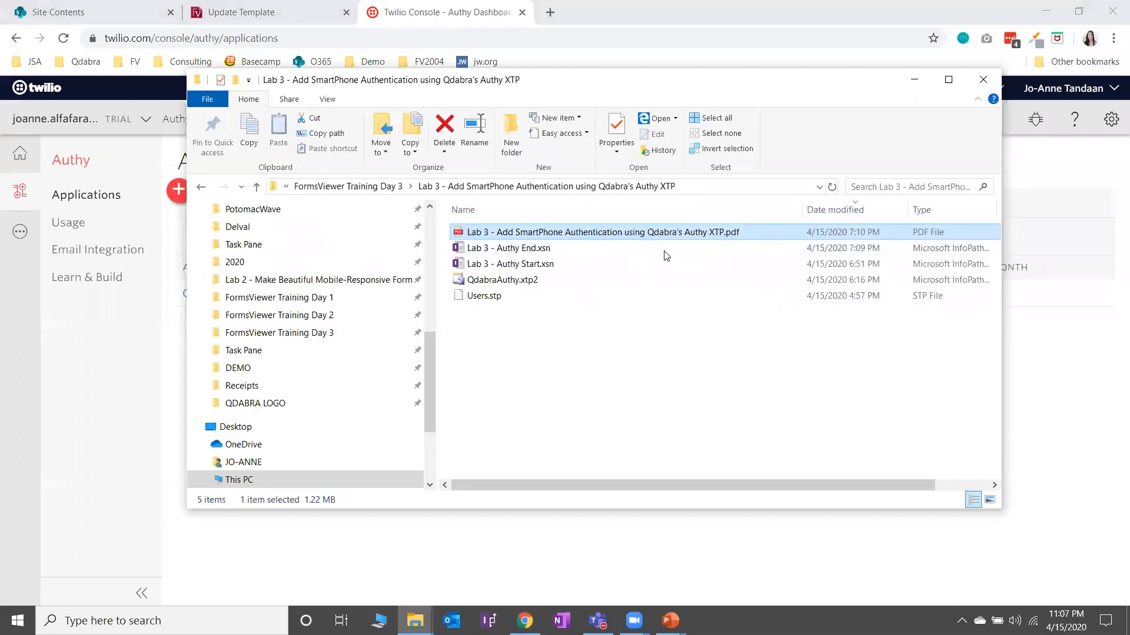
pyautogui.press('F2')
pyautogui.click(648, 339)
pyautogui.click(652, 234)
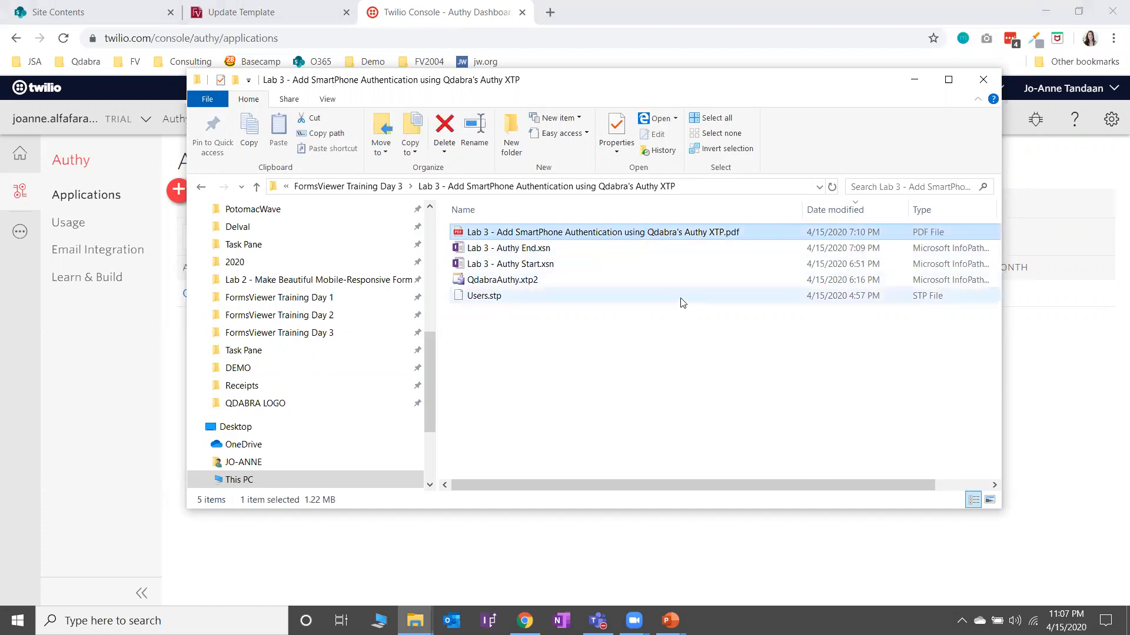
pyautogui.press('Return')
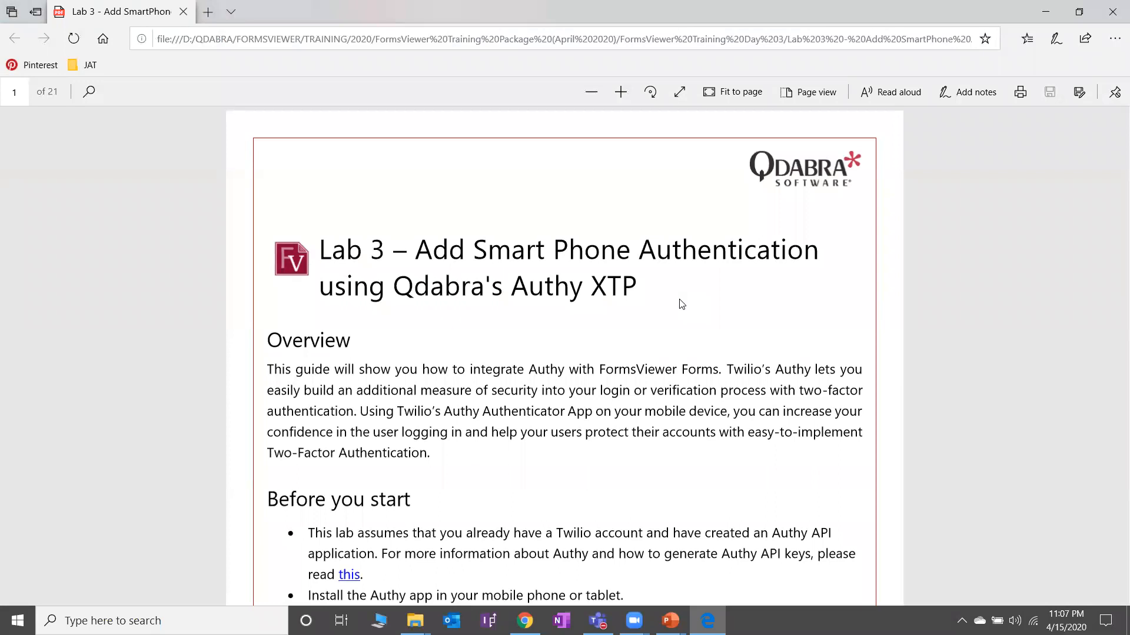
# Follow the guide's 'Before you start' link to the Authy API docs, then return to Twilio Console.
pyautogui.scroll(-5, 677, 318)
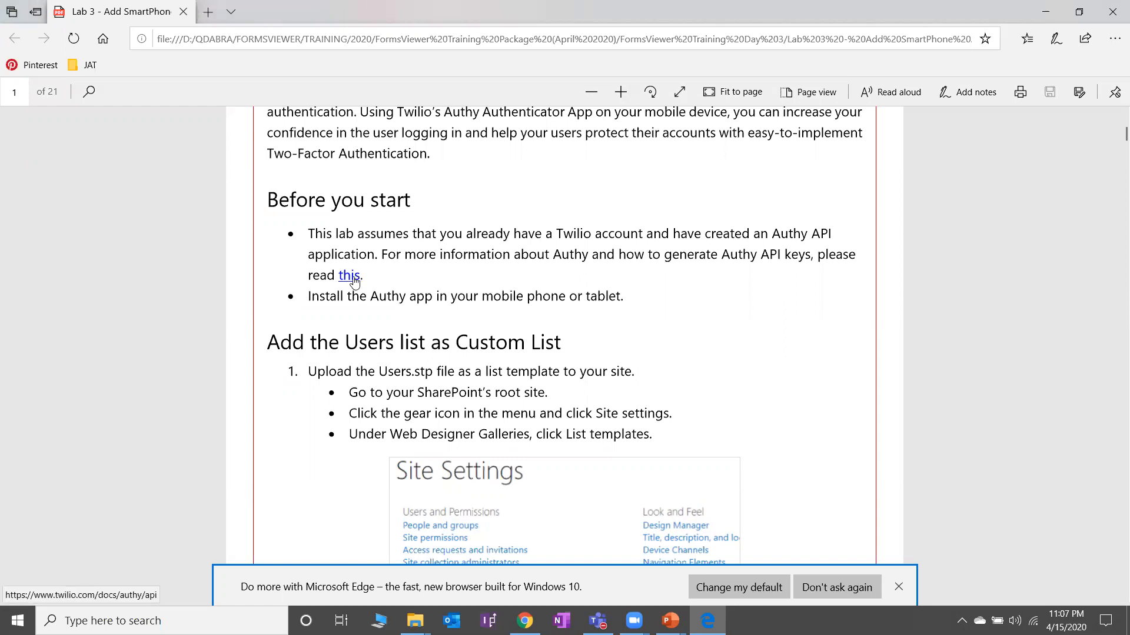
pyautogui.click(351, 276)
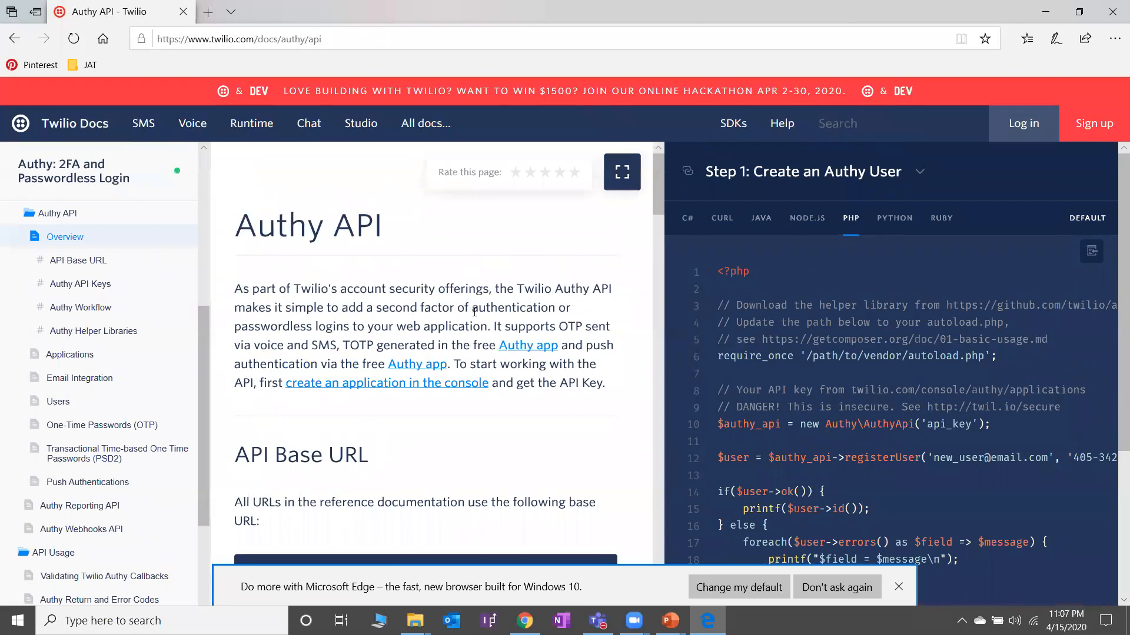
pyautogui.scroll(-1, 474, 312)
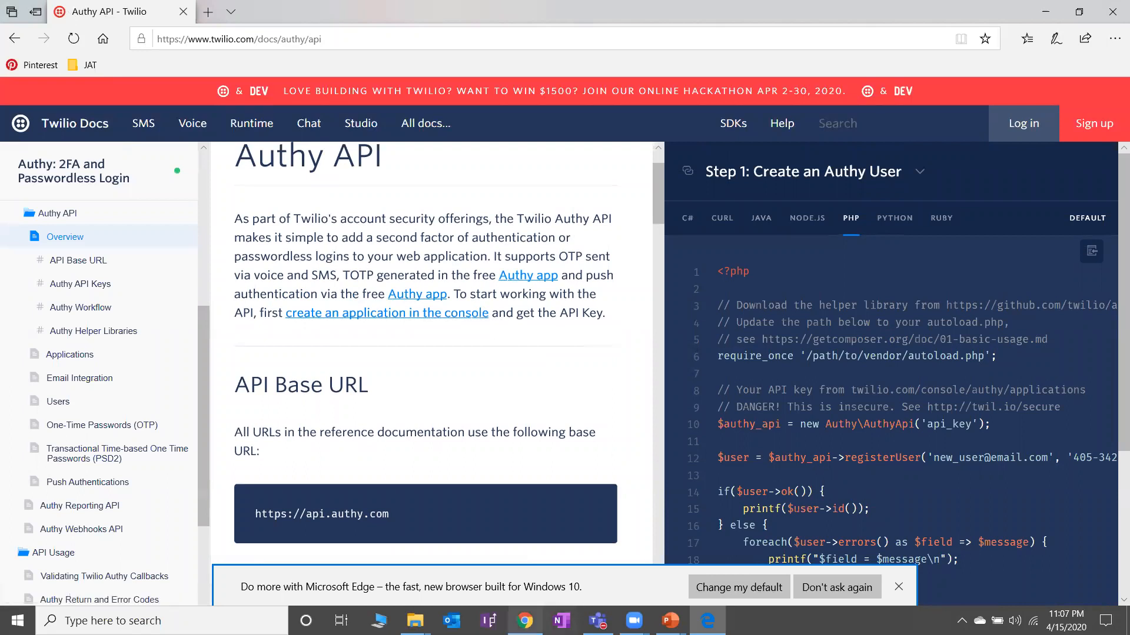
pyautogui.click(525, 621)
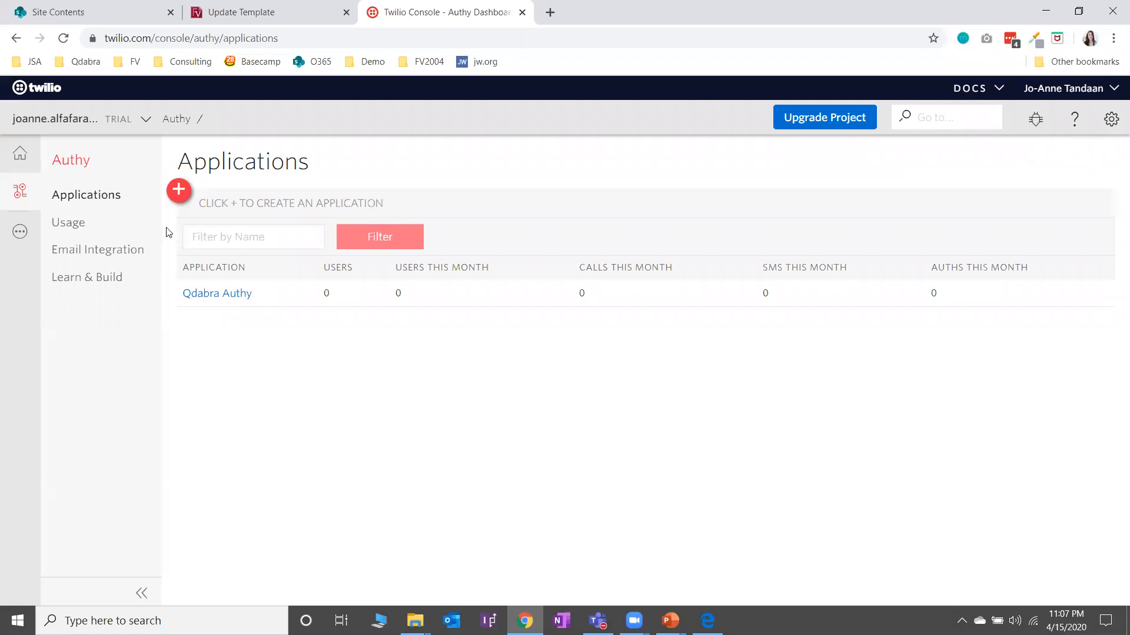
# Create a new Authy application named 'Qdabra Authy2' from All Products > Authy.
pyautogui.click(19, 237)
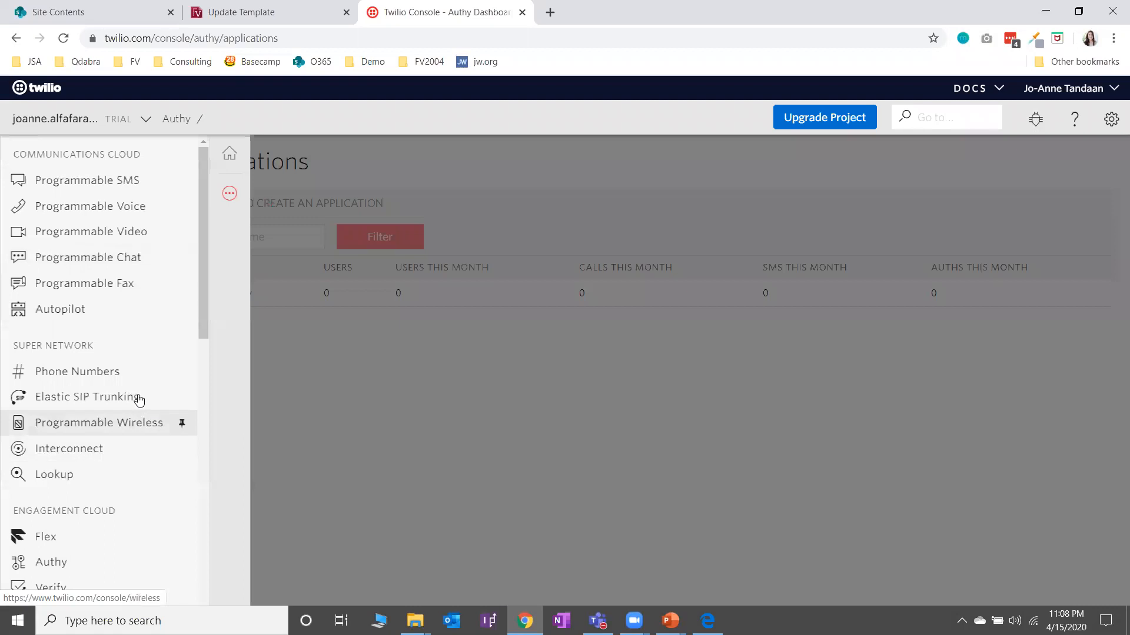
pyautogui.scroll(-3, 144, 412)
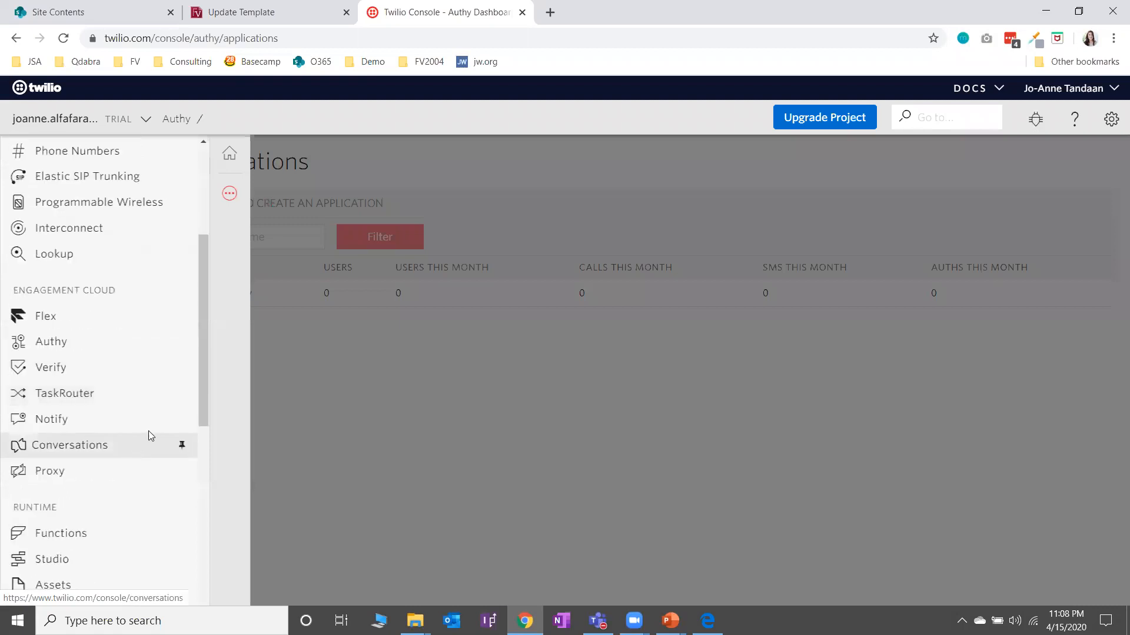
pyautogui.click(60, 349)
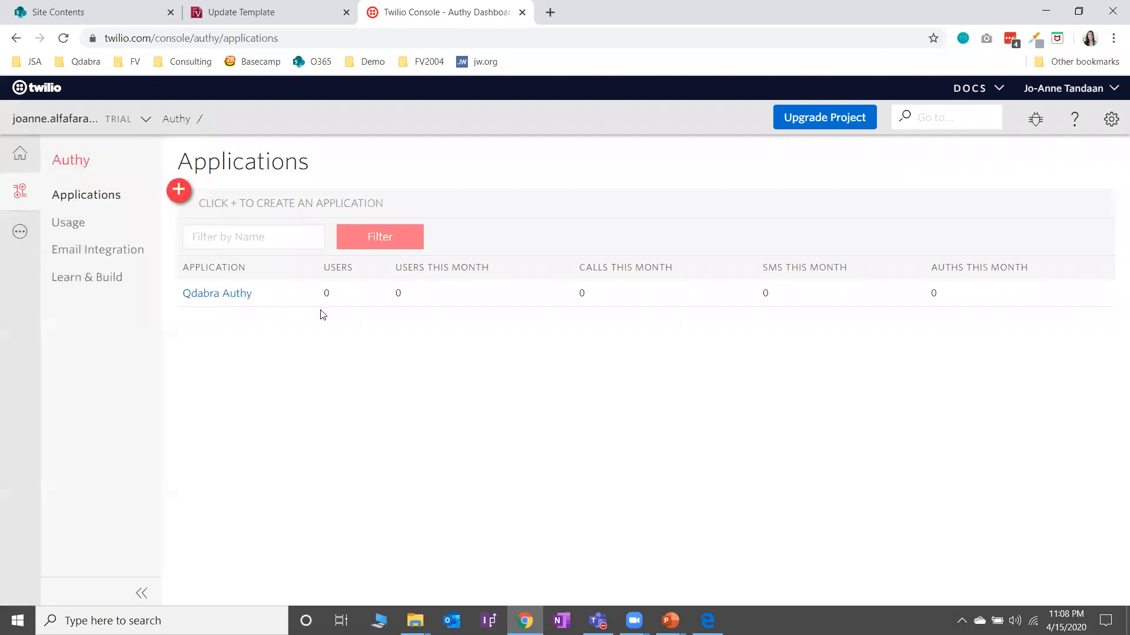
pyautogui.click(183, 192)
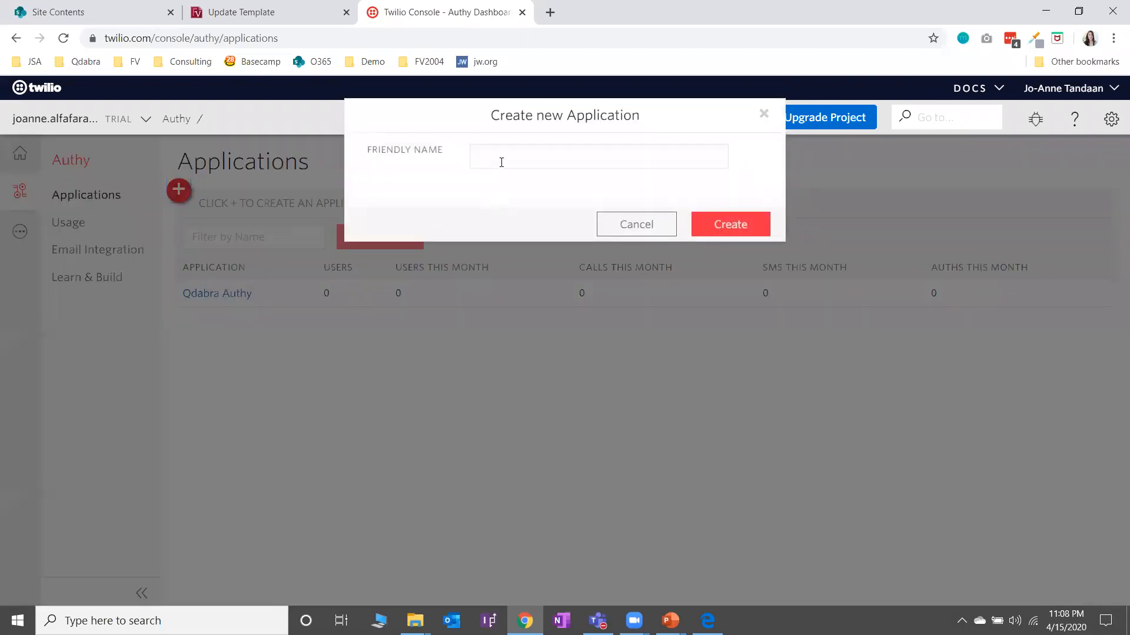
pyautogui.click(525, 162)
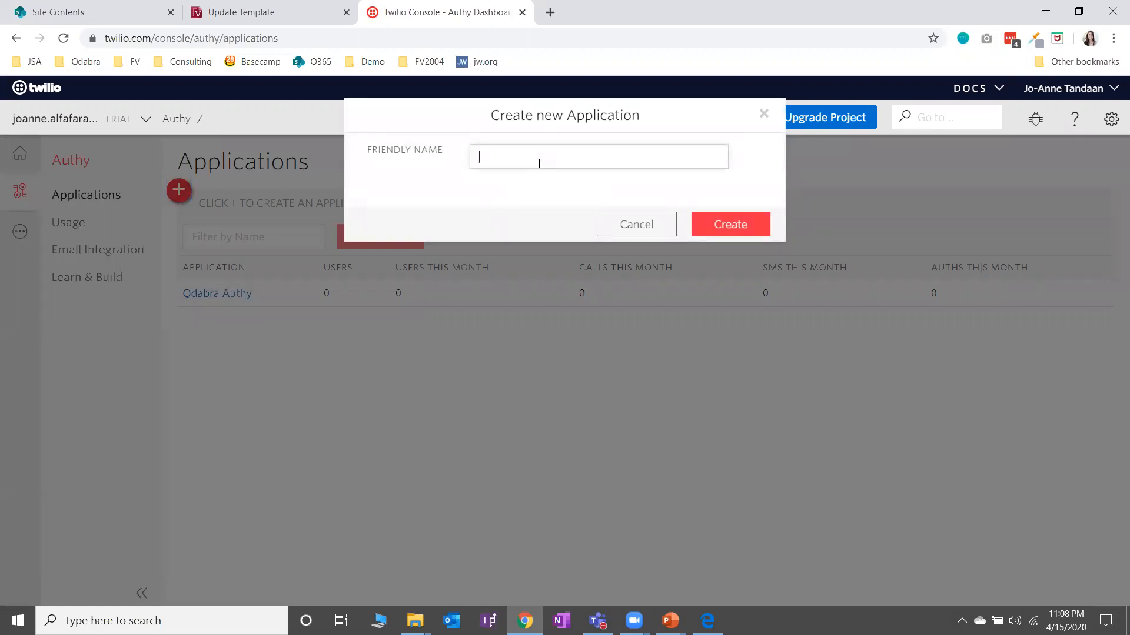
pyautogui.write('Qdabra Authy2')
pyautogui.click(728, 229)
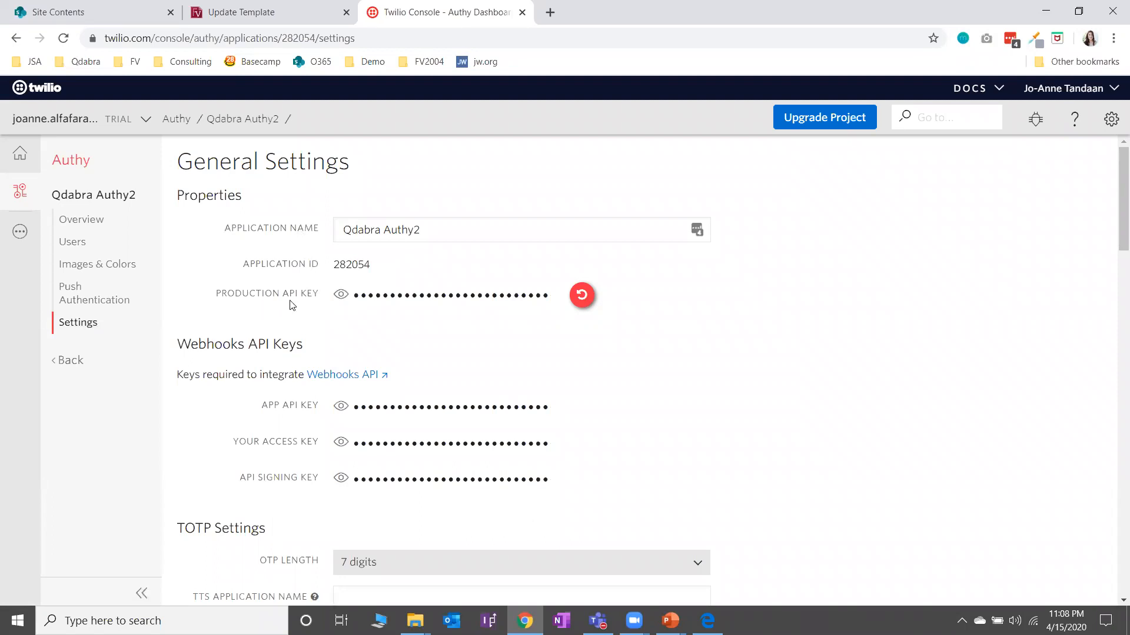
# Reveal and select the Qdabra Authy2 production API key, then return to Edge.
pyautogui.click(343, 297)
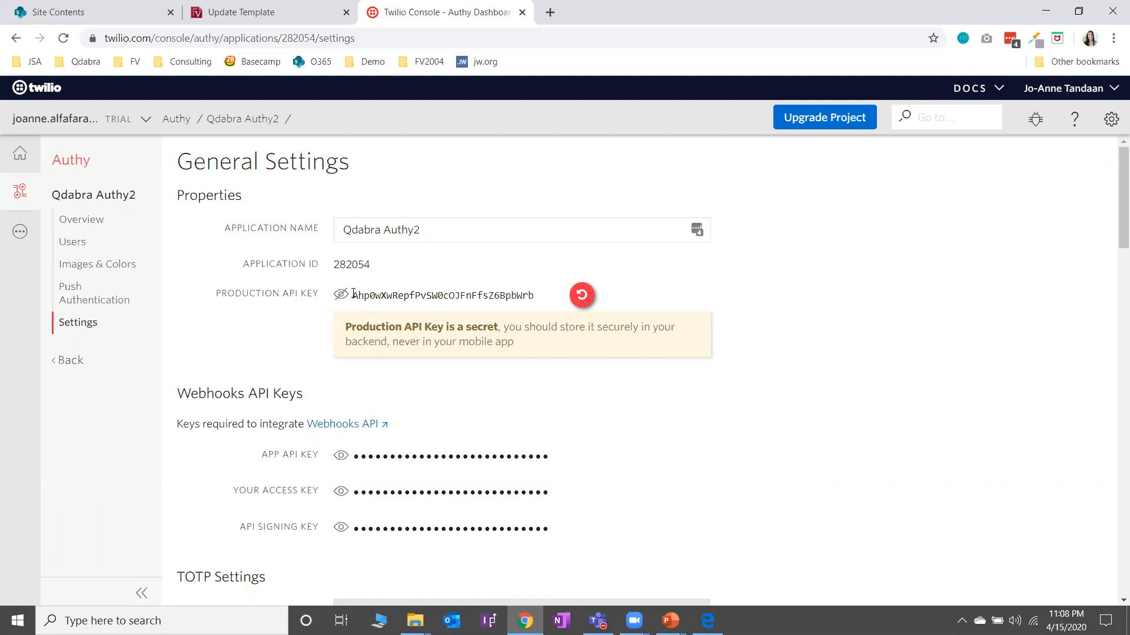
pyautogui.doubleClick(353, 294)
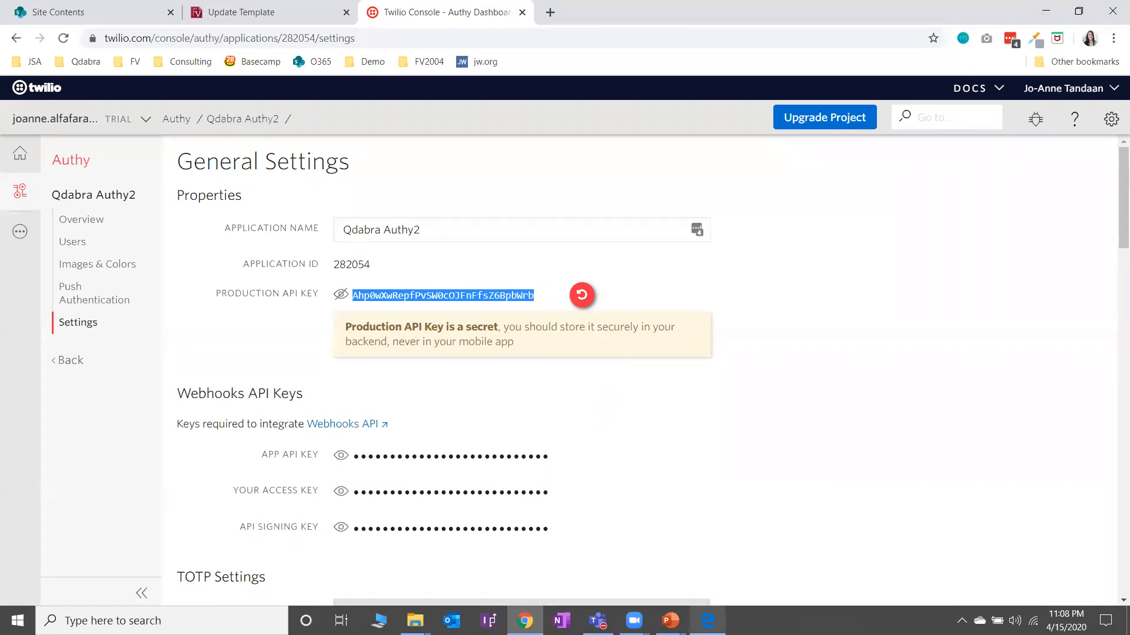
pyautogui.click(708, 621)
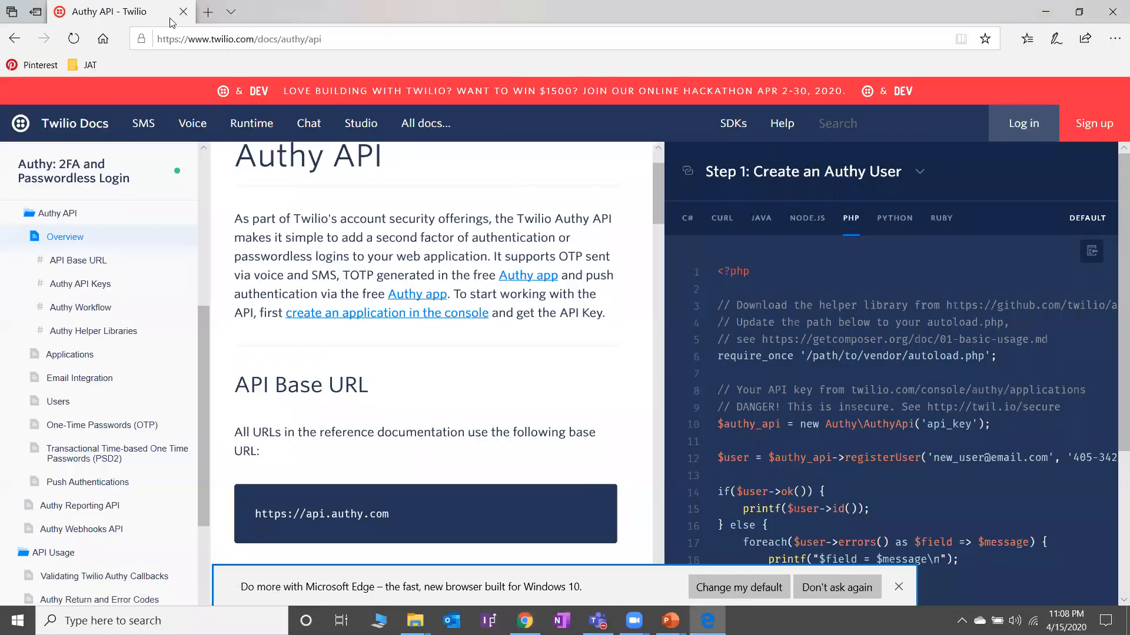
# Go back to the Lab 3 PDF's 'Add the Users list as Custom List' step and bring up the Lab 3 folder.
pyautogui.click(15, 43)
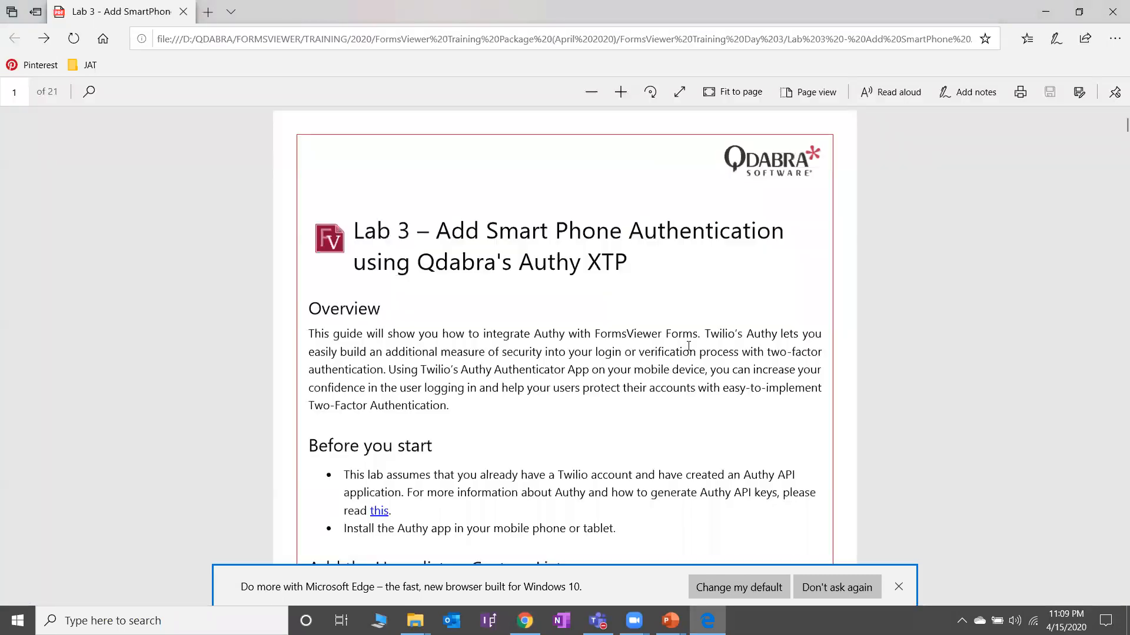
pyautogui.scroll(-1, 588, 400)
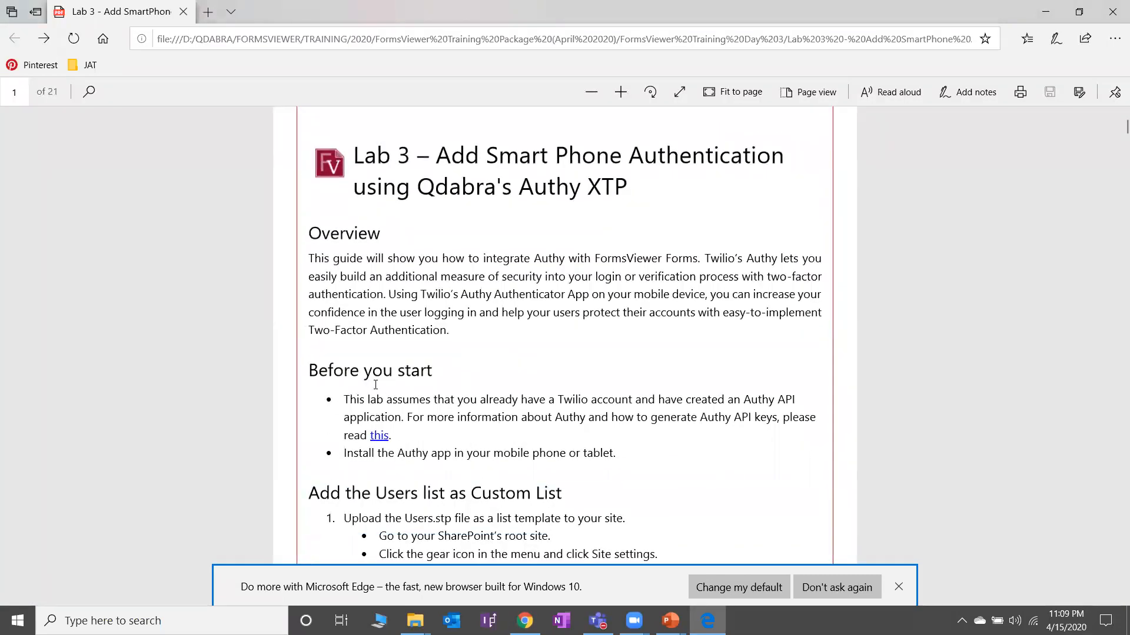
pyautogui.scroll(-1, 375, 385)
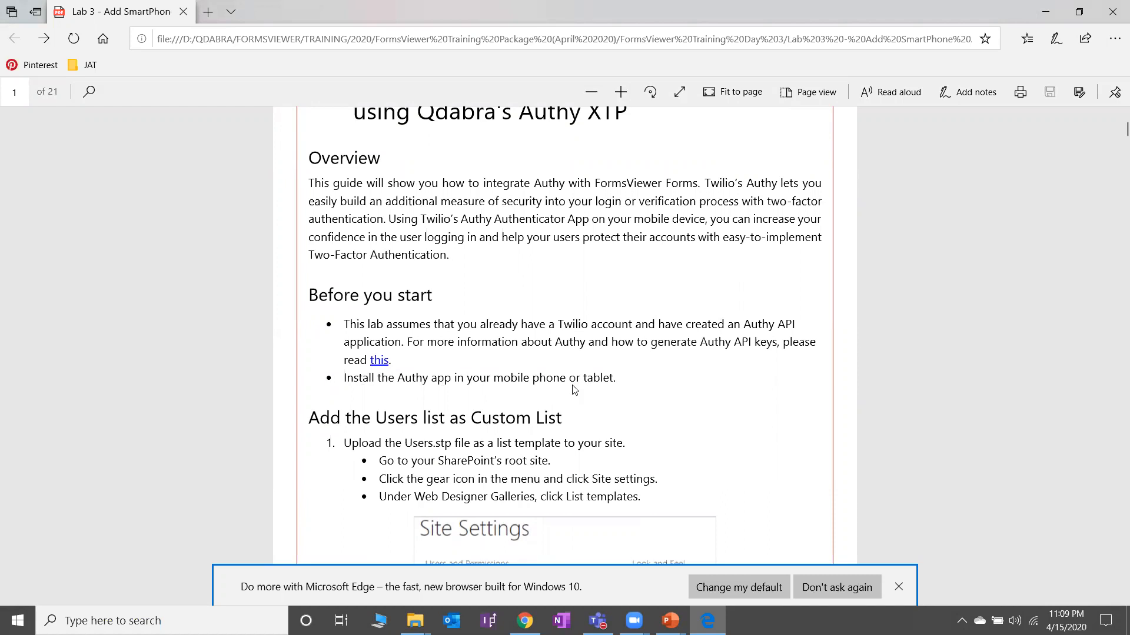
pyautogui.scroll(-3, 574, 385)
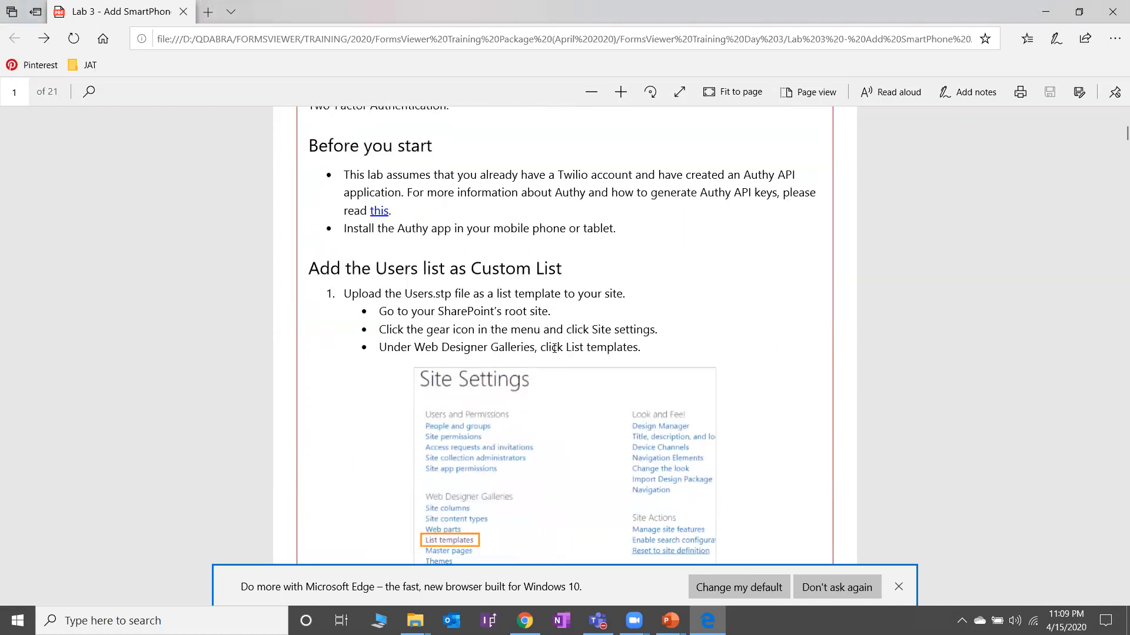
pyautogui.click(899, 587)
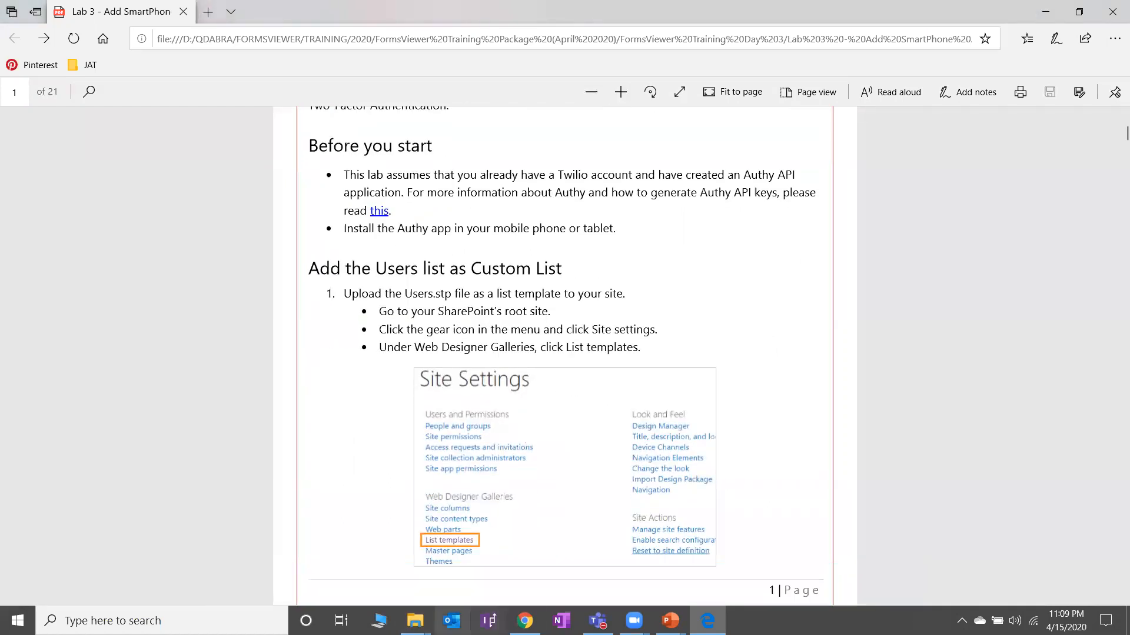
pyautogui.moveTo(415, 621)
pyautogui.click(409, 579)
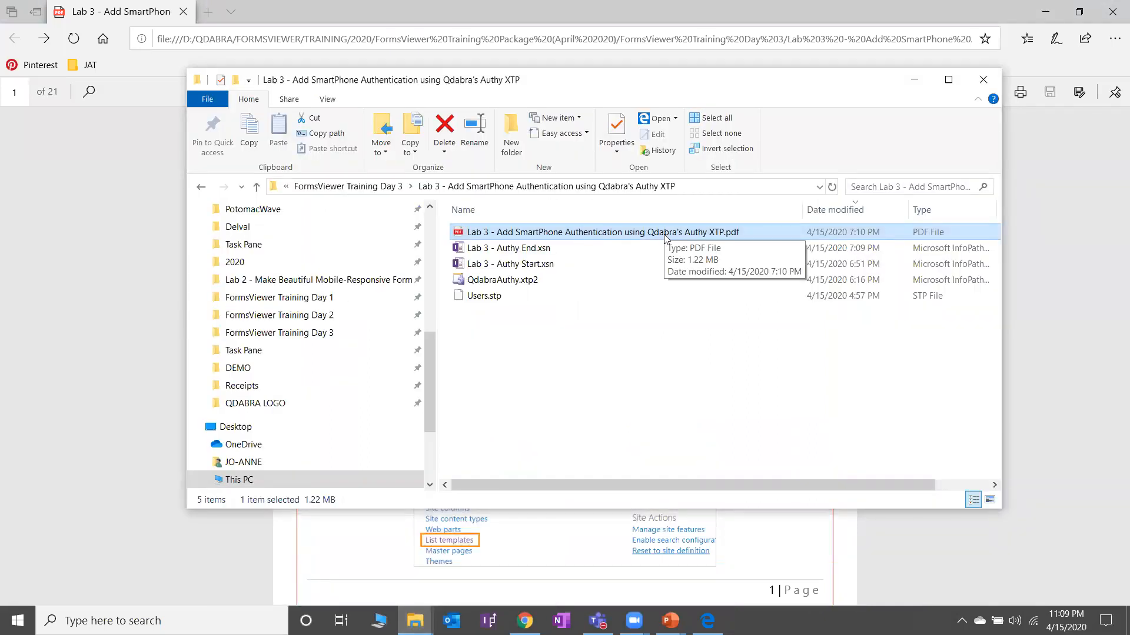
# Select Users.stp in the Lab 3 folder, then return to the Twilio settings in Chrome.
pyautogui.click(515, 300)
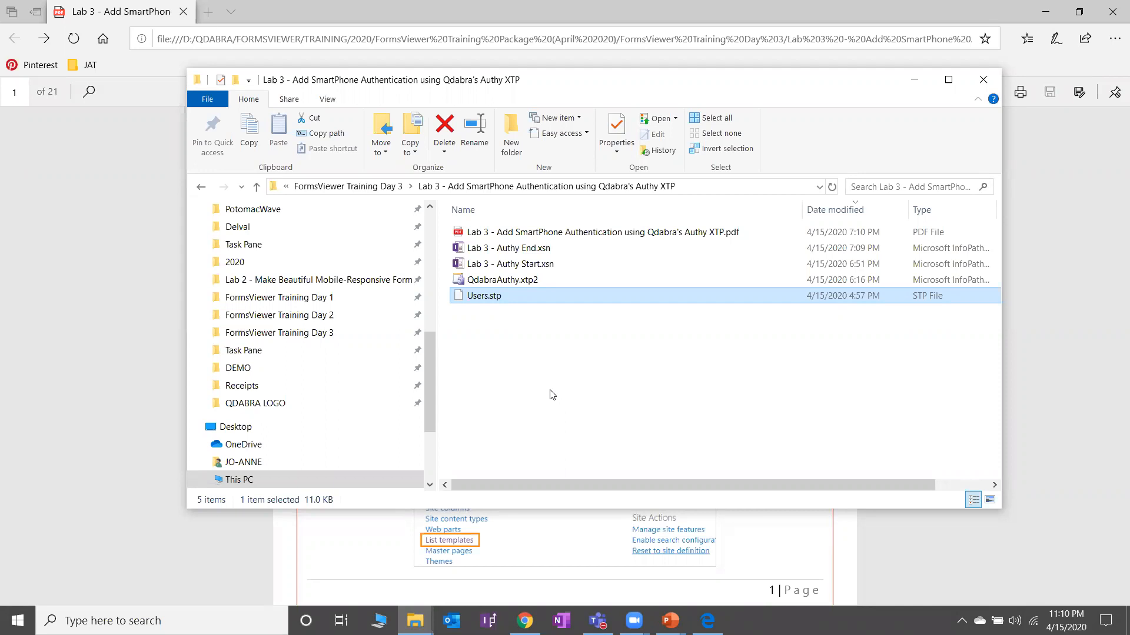
pyautogui.click(525, 621)
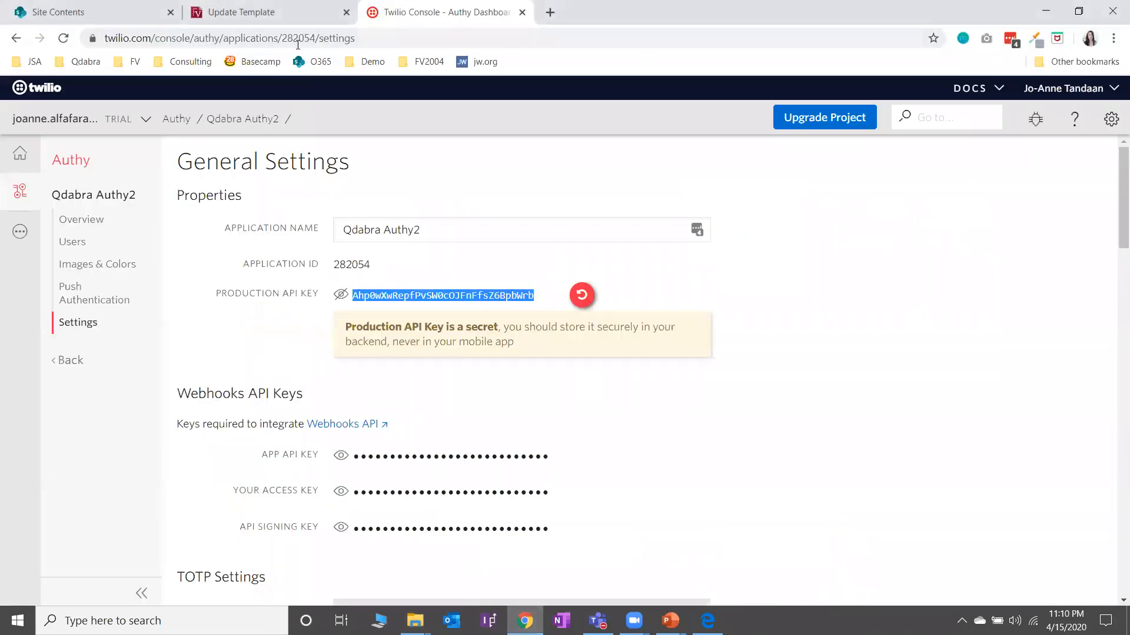
# Trim the Site Contents URL to the root team site and open Site Settings > List templates.
pyautogui.click(82, 12)
pyautogui.click(457, 40)
pyautogui.moveTo(481, 38); pyautogui.dragTo(247, 52)
pyautogui.press('BackSpace')
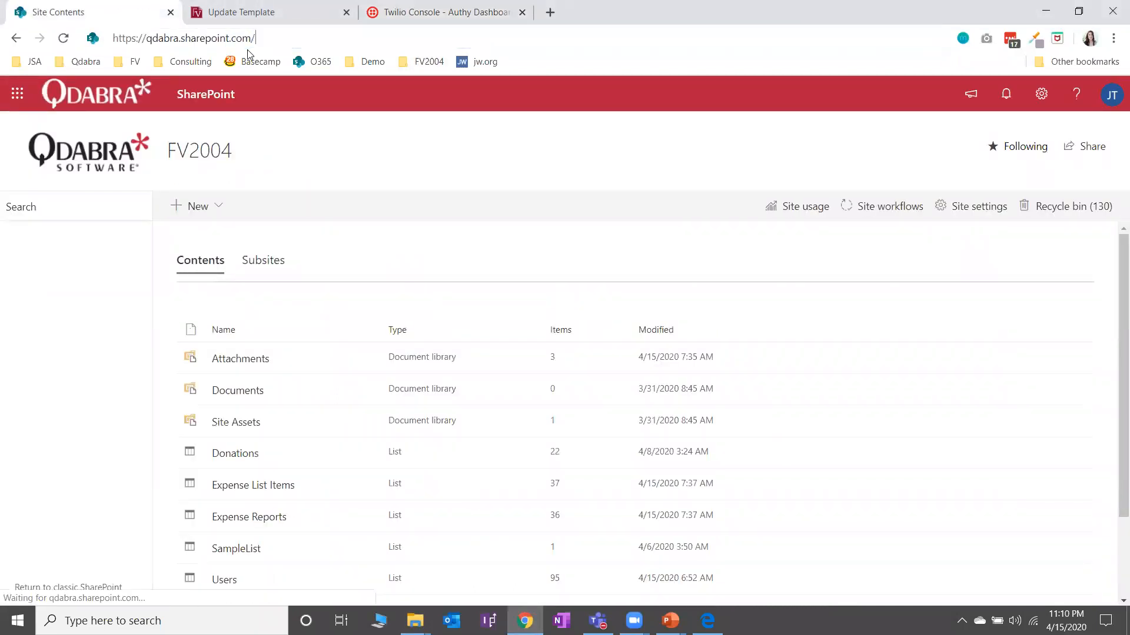
pyautogui.press('Return')
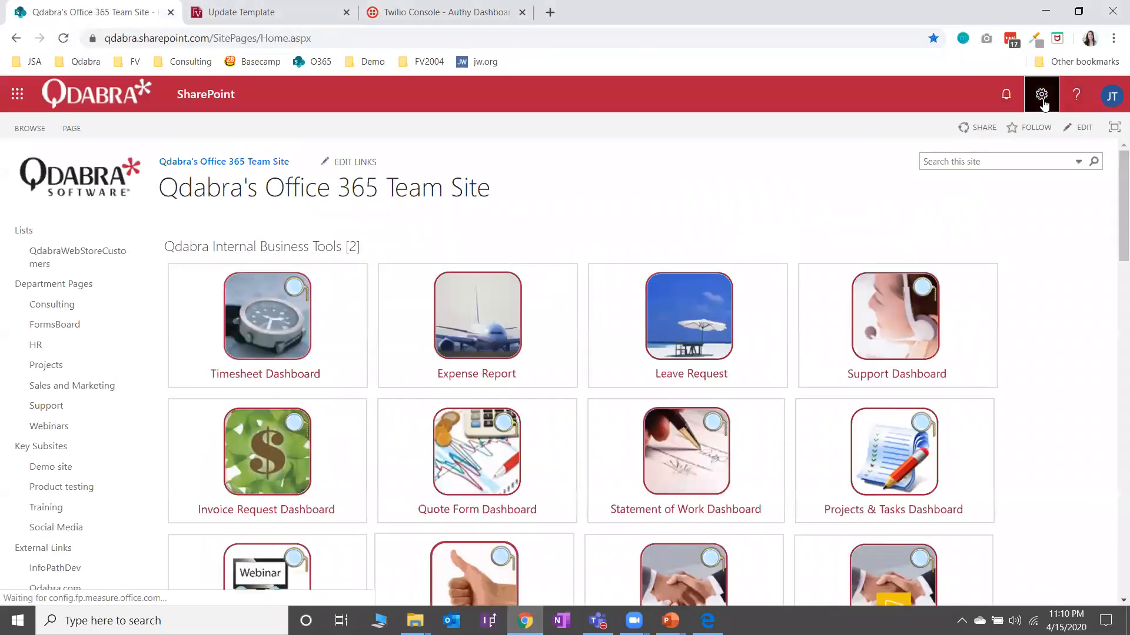
pyautogui.click(1042, 100)
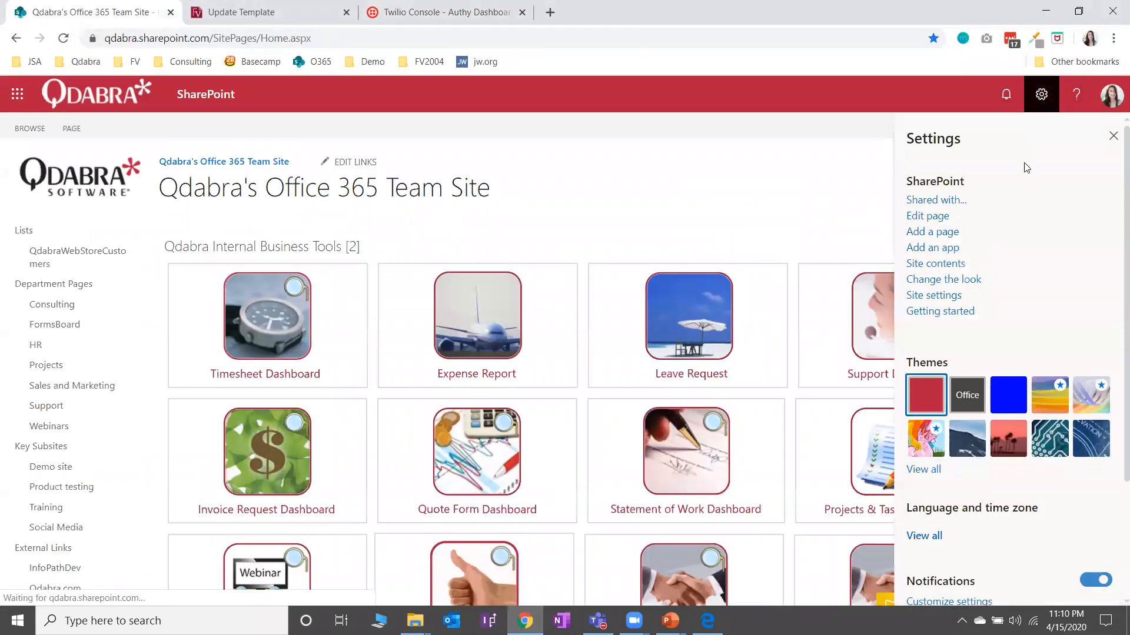
pyautogui.click(947, 297)
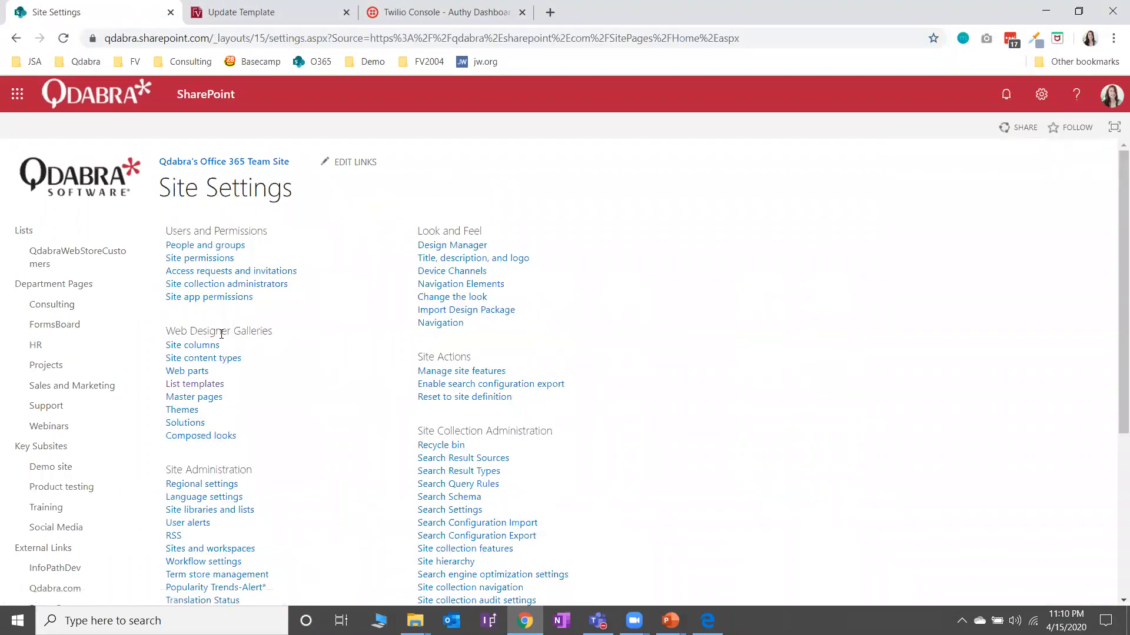
pyautogui.click(208, 386)
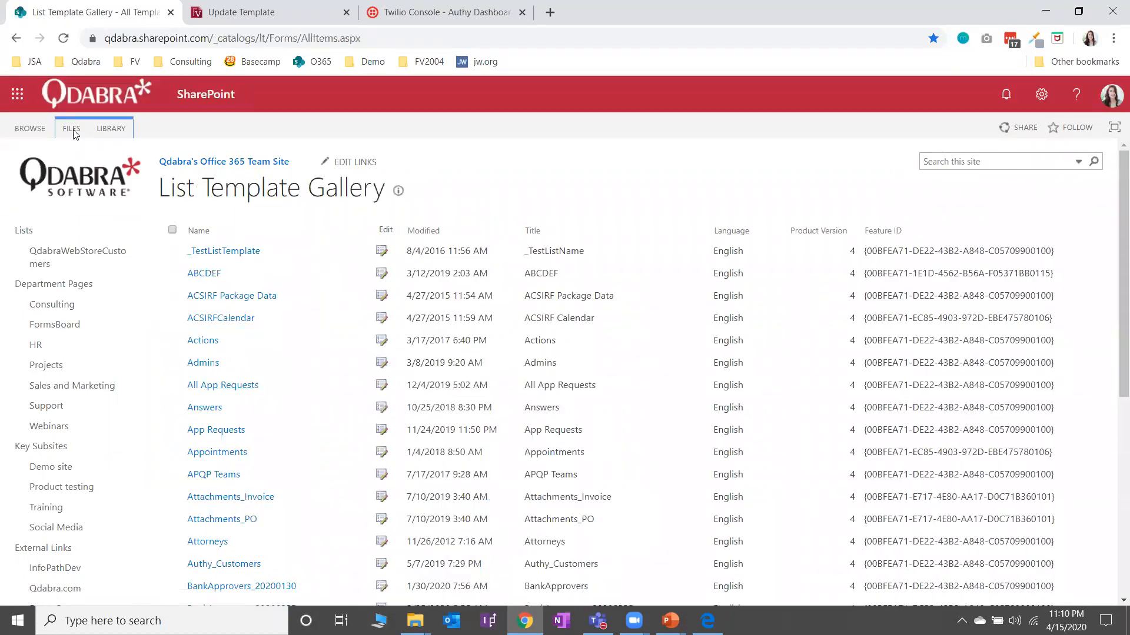
# Start uploading Users.stp from the Lab 3 folder to the template gallery, then cancel.
pyautogui.click(74, 129)
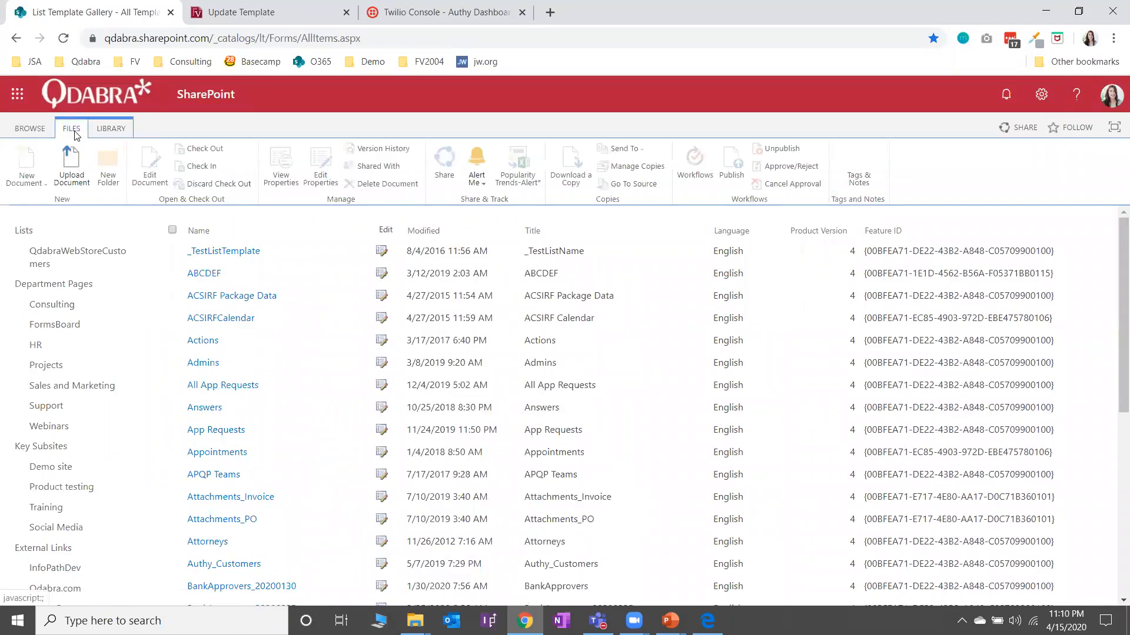
pyautogui.click(89, 185)
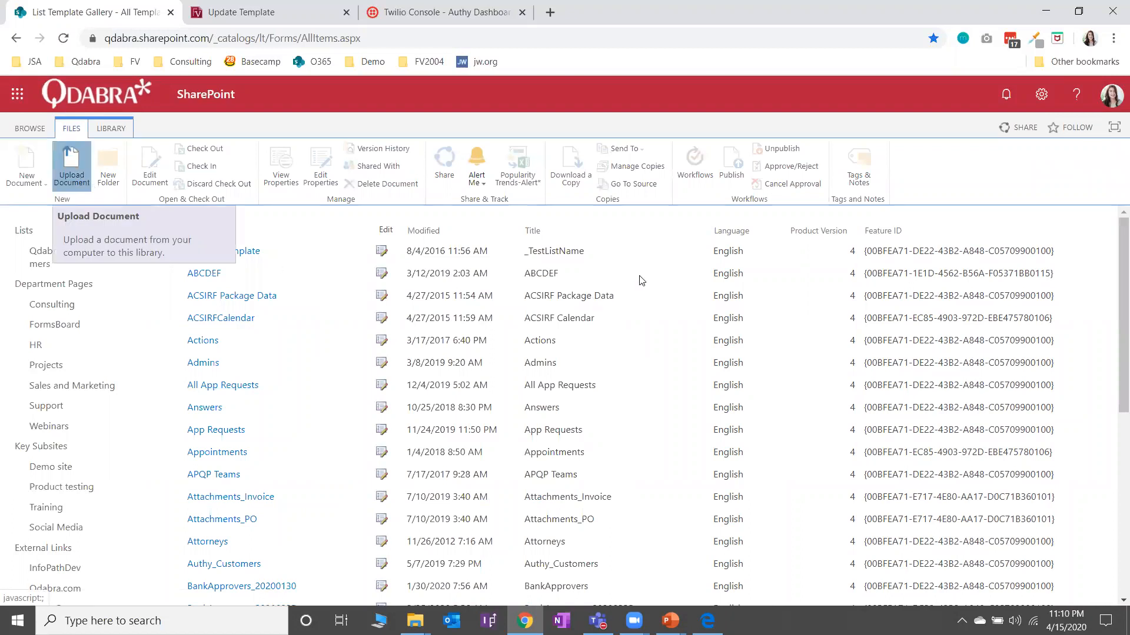
pyautogui.click(536, 317)
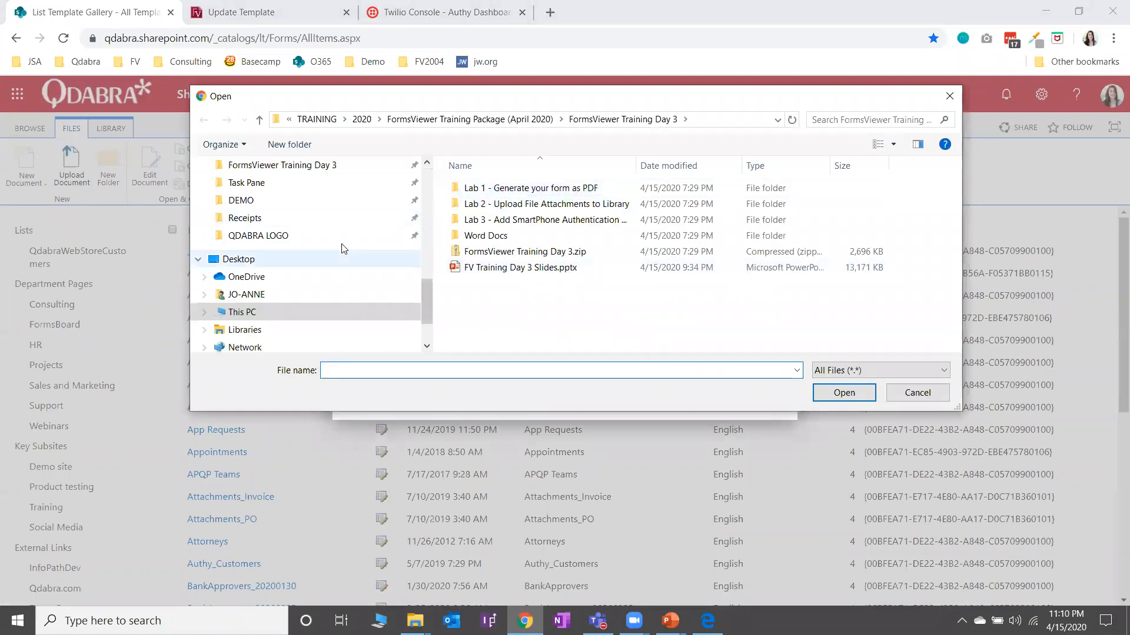
pyautogui.doubleClick(542, 221)
pyautogui.click(481, 251)
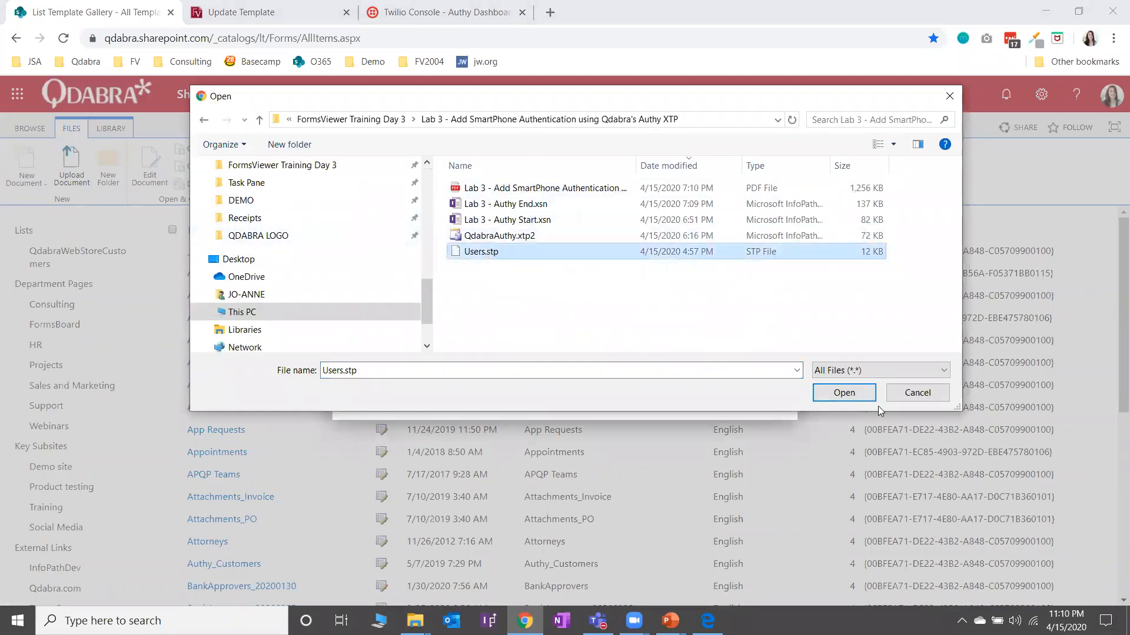
pyautogui.click(914, 399)
pyautogui.click(750, 388)
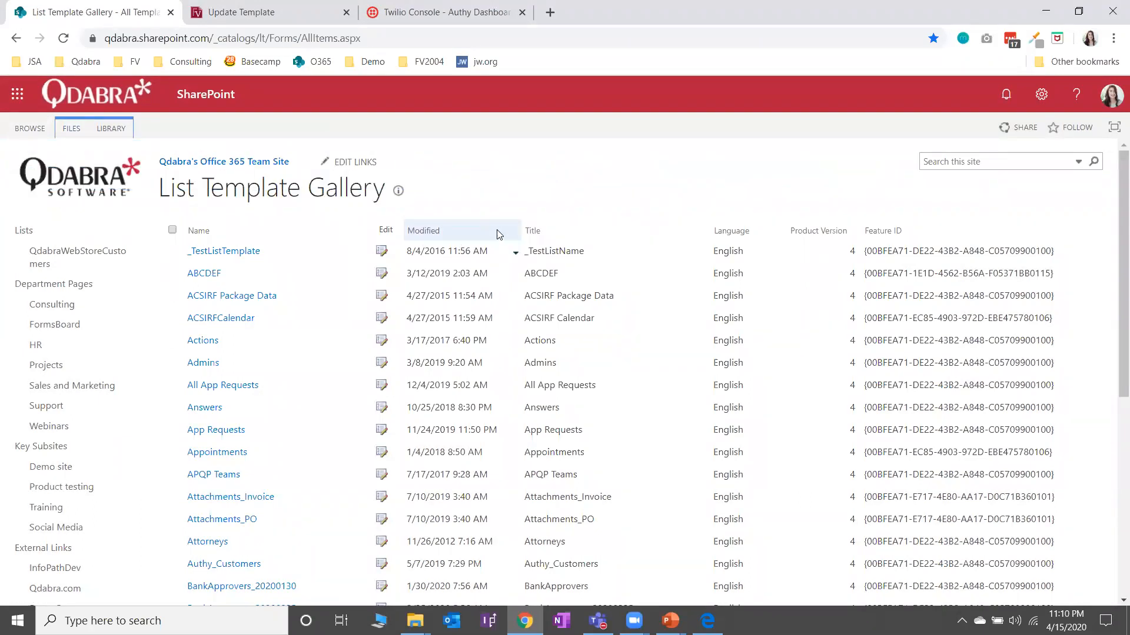
# Sort the templates by Modified, newest first, then go to FV2004 Site Contents.
pyautogui.click(514, 237)
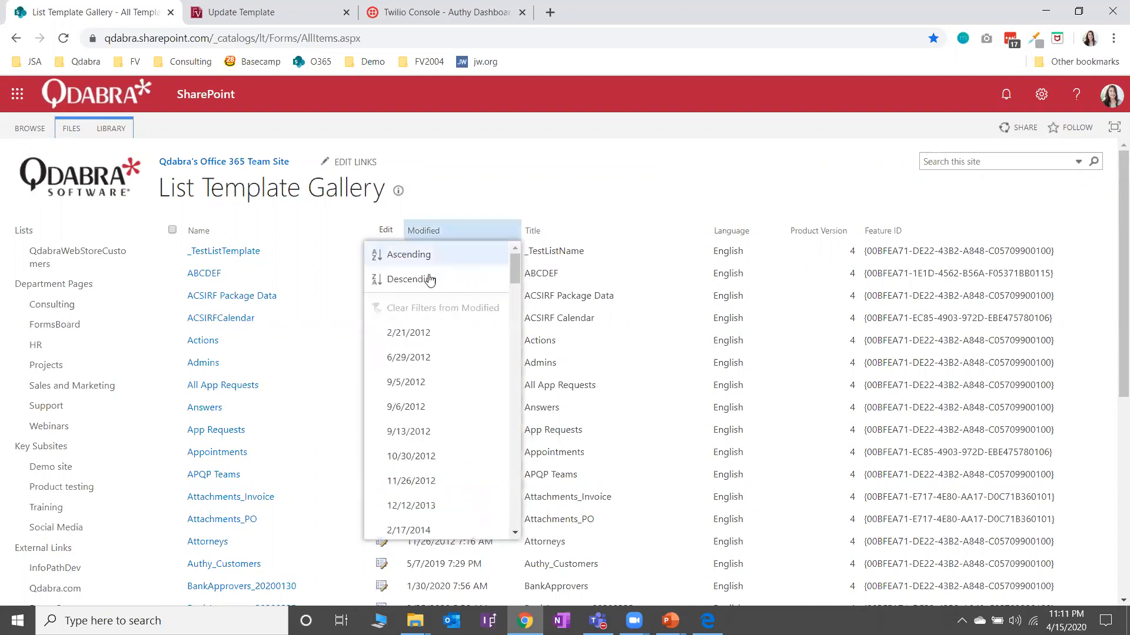
pyautogui.click(377, 279)
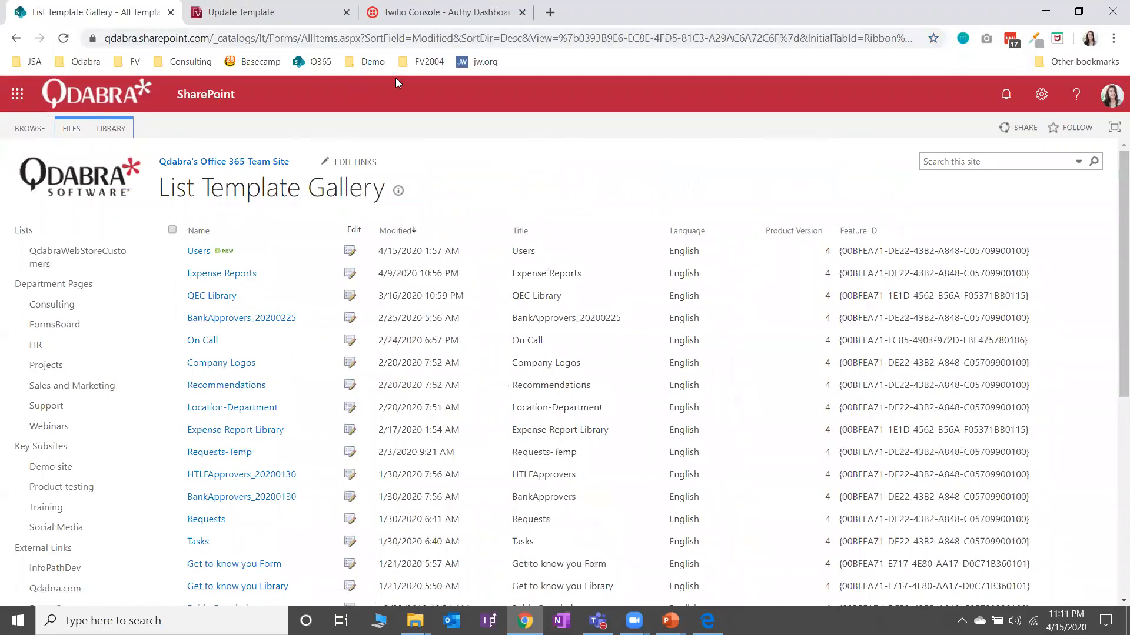
pyautogui.click(405, 64)
pyautogui.click(412, 81)
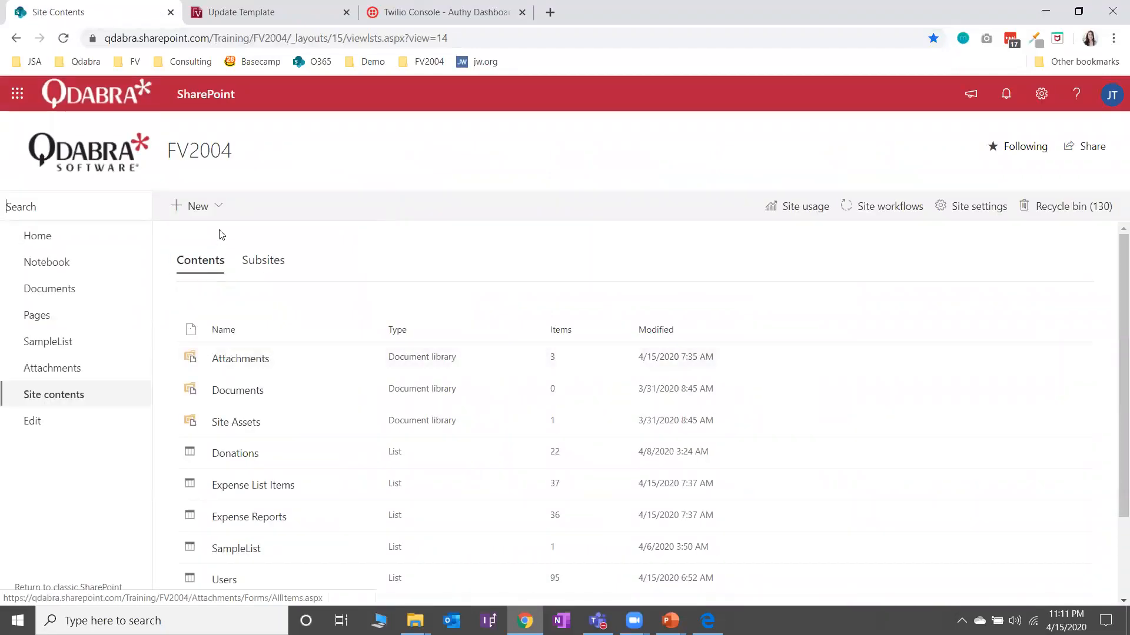
# Search FV2004's apps for 'Users' and add the Users list app.
pyautogui.click(218, 207)
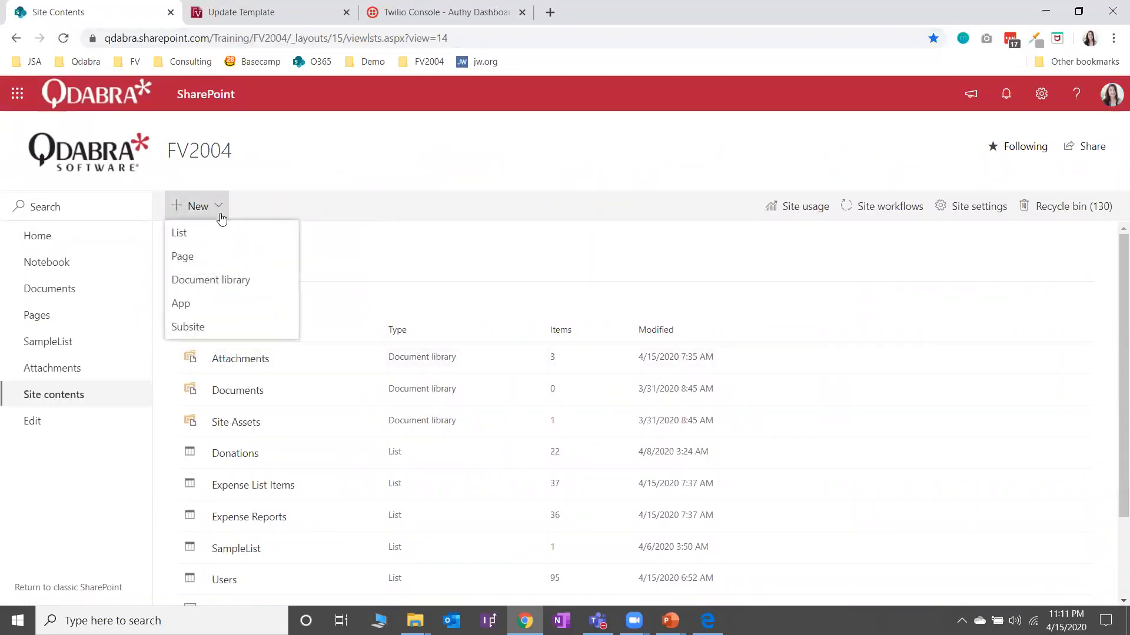
pyautogui.click(202, 304)
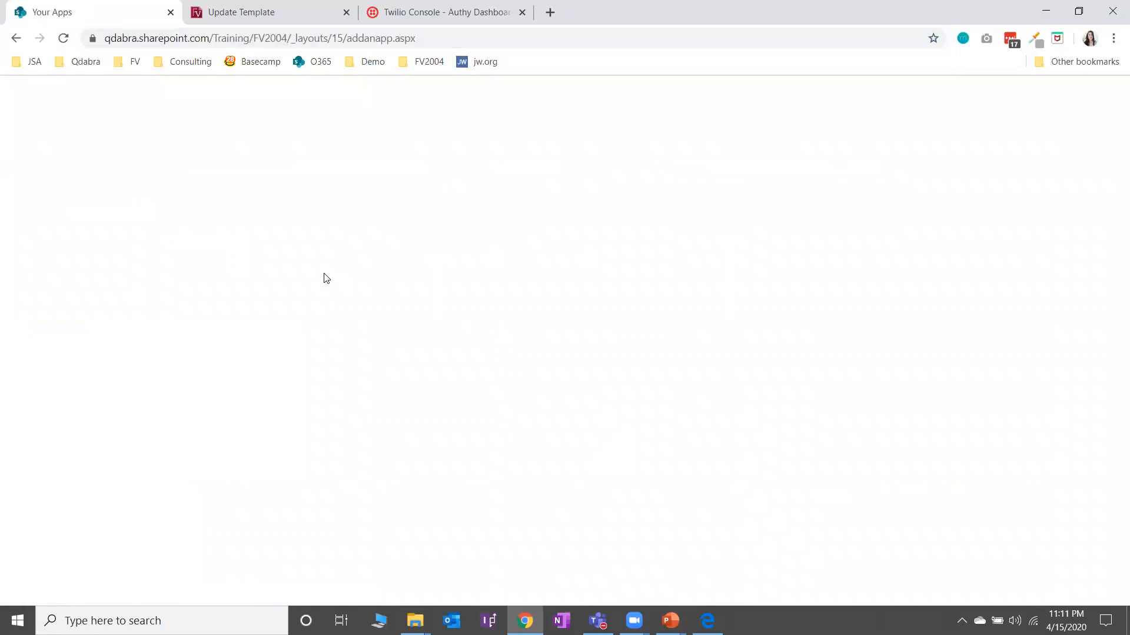
pyautogui.click(232, 266)
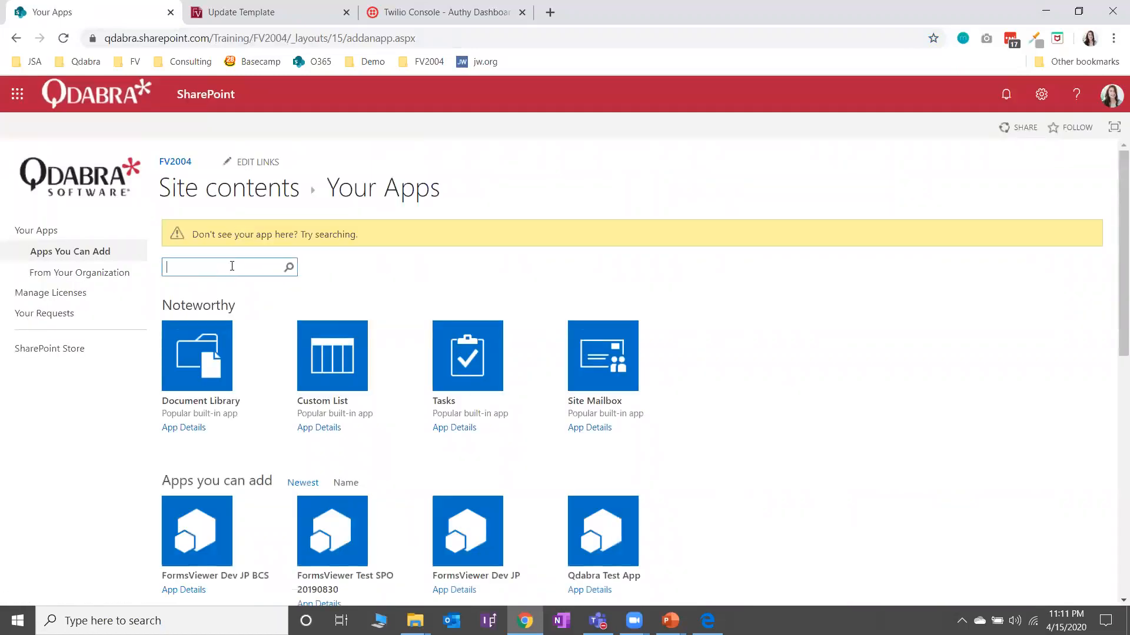
pyautogui.write('Users')
pyautogui.press('Return')
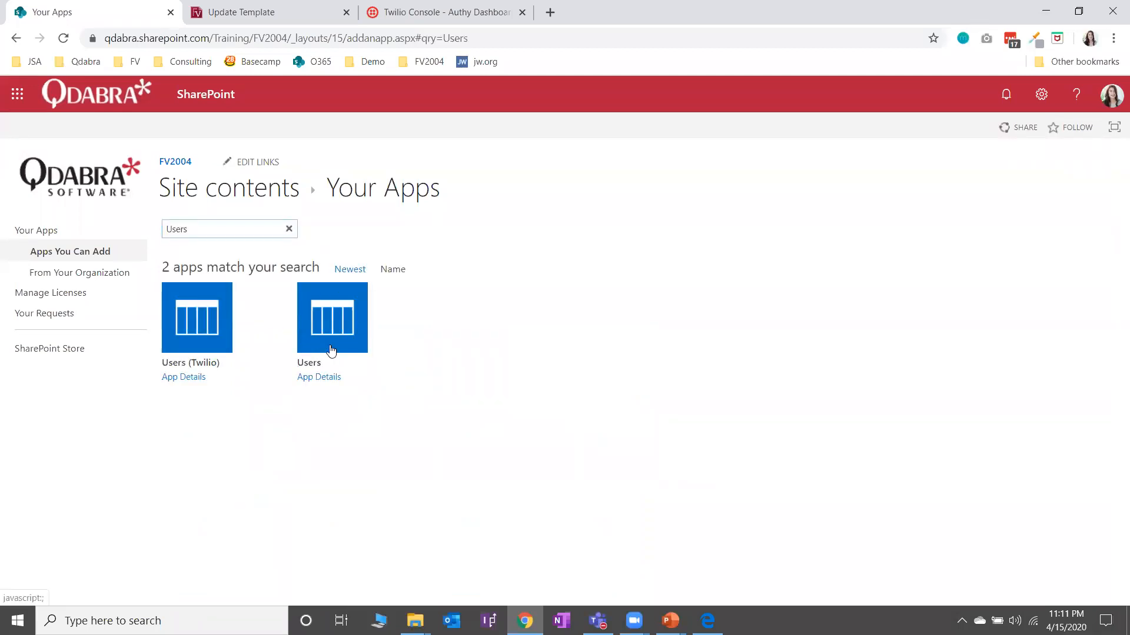
pyautogui.click(356, 341)
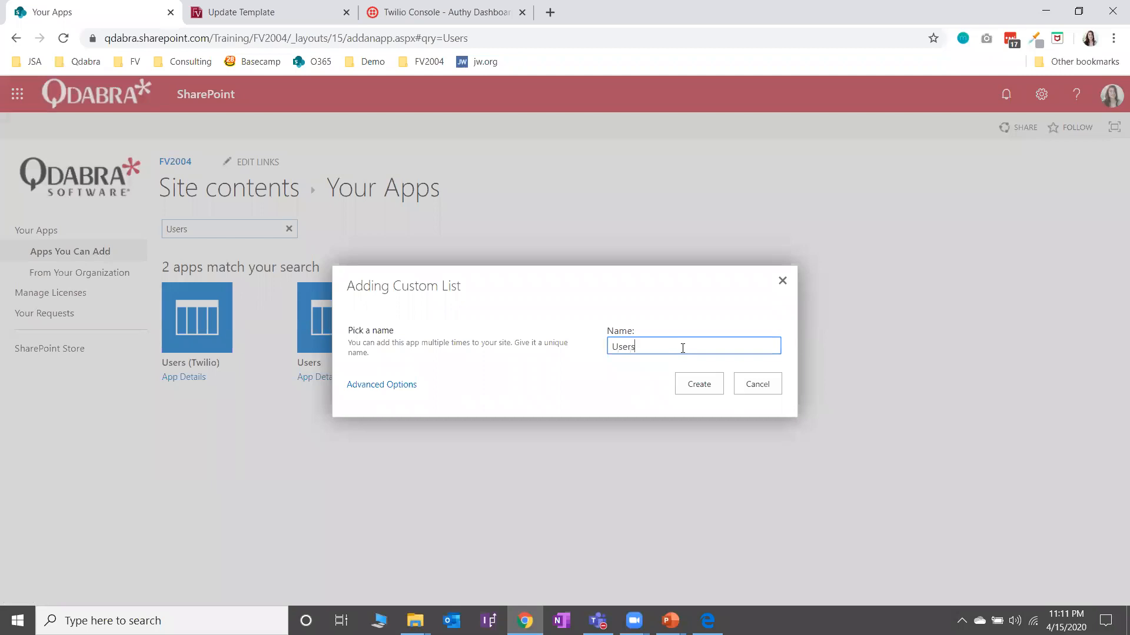
# Keep the list name 'Users', confirm with Create, and return to the Your Apps page.
pyautogui.moveTo(659, 347); pyautogui.dragTo(581, 353)
pyautogui.moveTo(647, 345); pyautogui.dragTo(580, 353)
pyautogui.click(653, 348)
pyautogui.moveTo(656, 349); pyautogui.dragTo(577, 358)
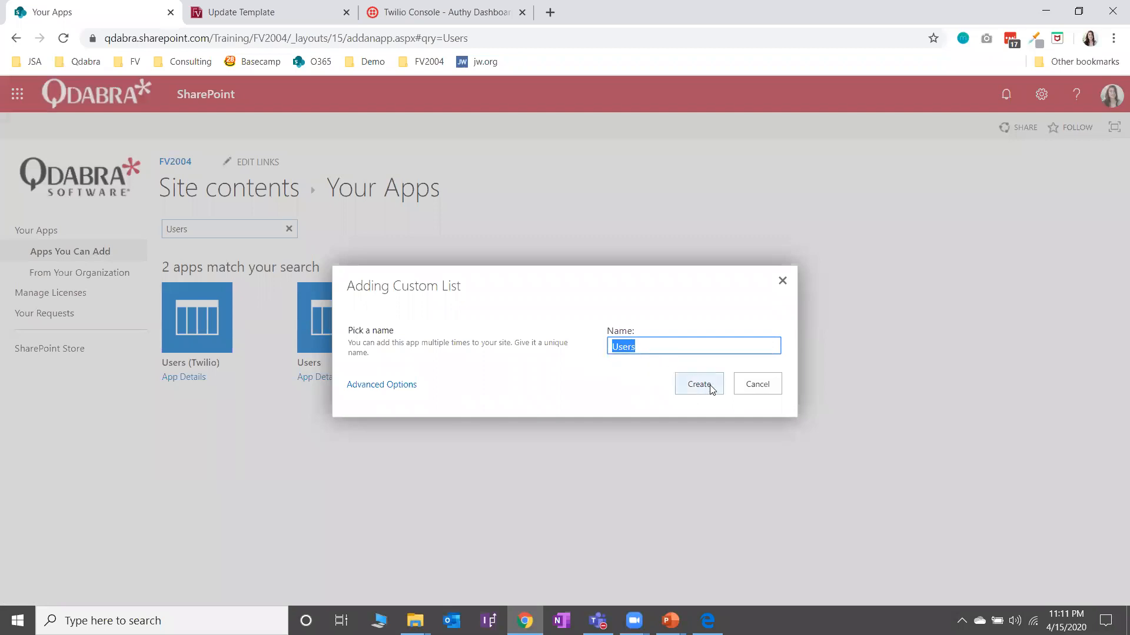
pyautogui.click(783, 282)
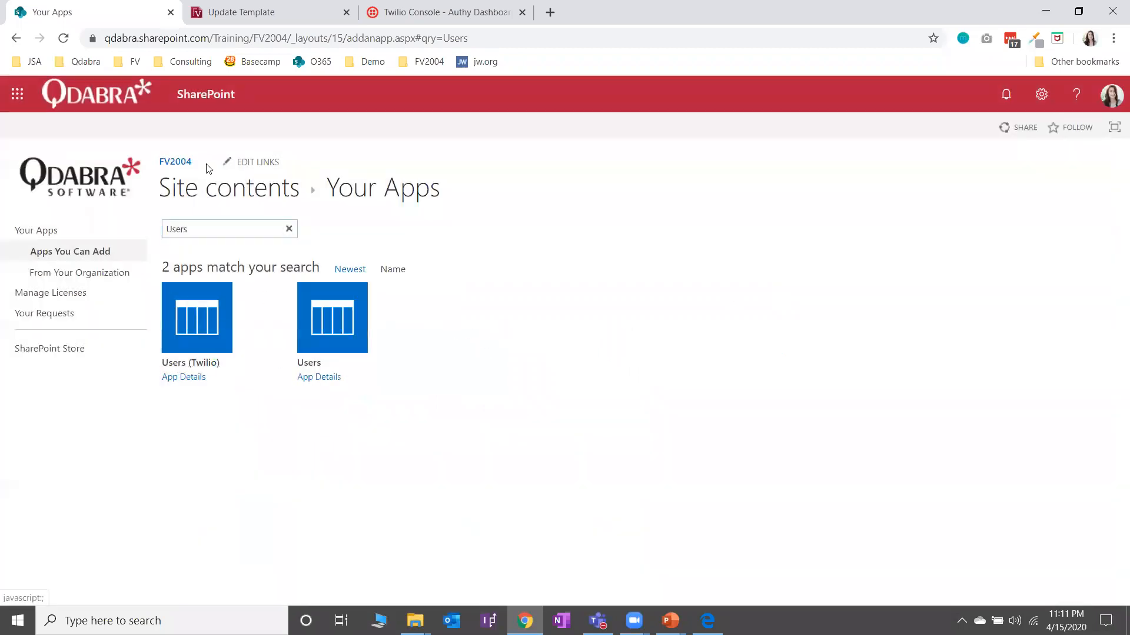
pyautogui.click(15, 38)
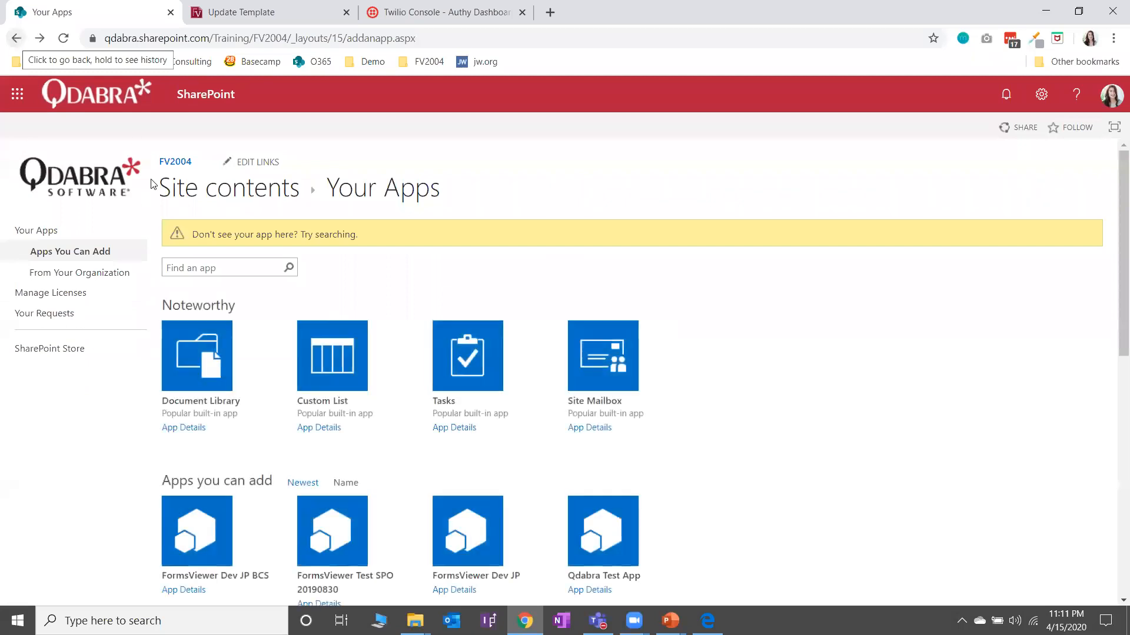
# Go to FV2004 Site Contents via the bookmark folder and open the Users list in a new tab.
pyautogui.click(420, 66)
pyautogui.click(430, 98)
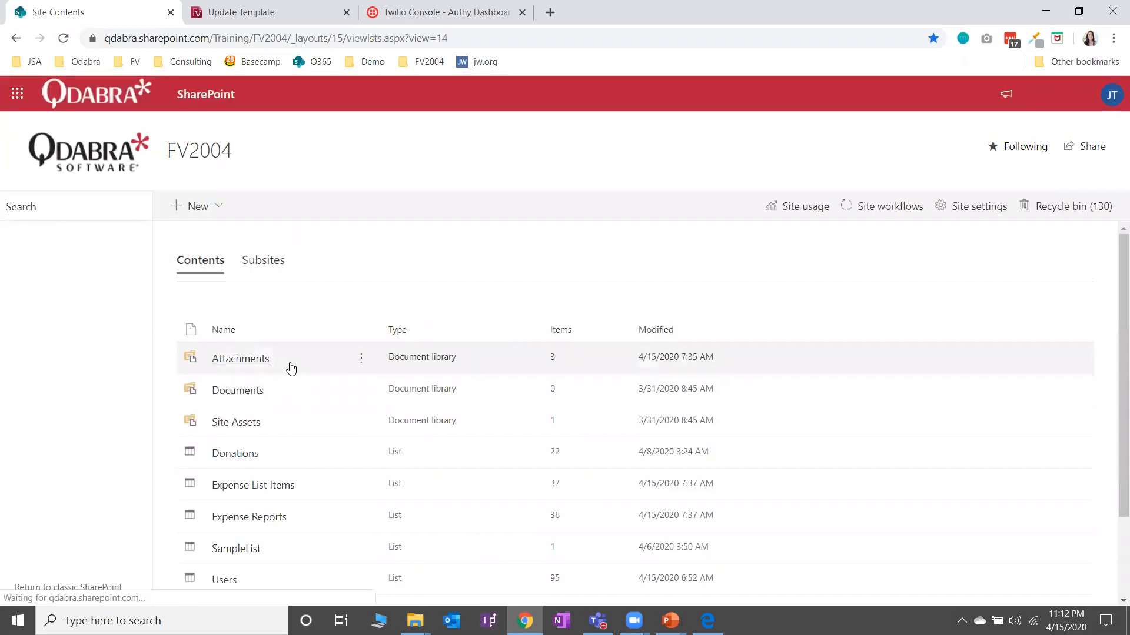
pyautogui.scroll(-2, 295, 371)
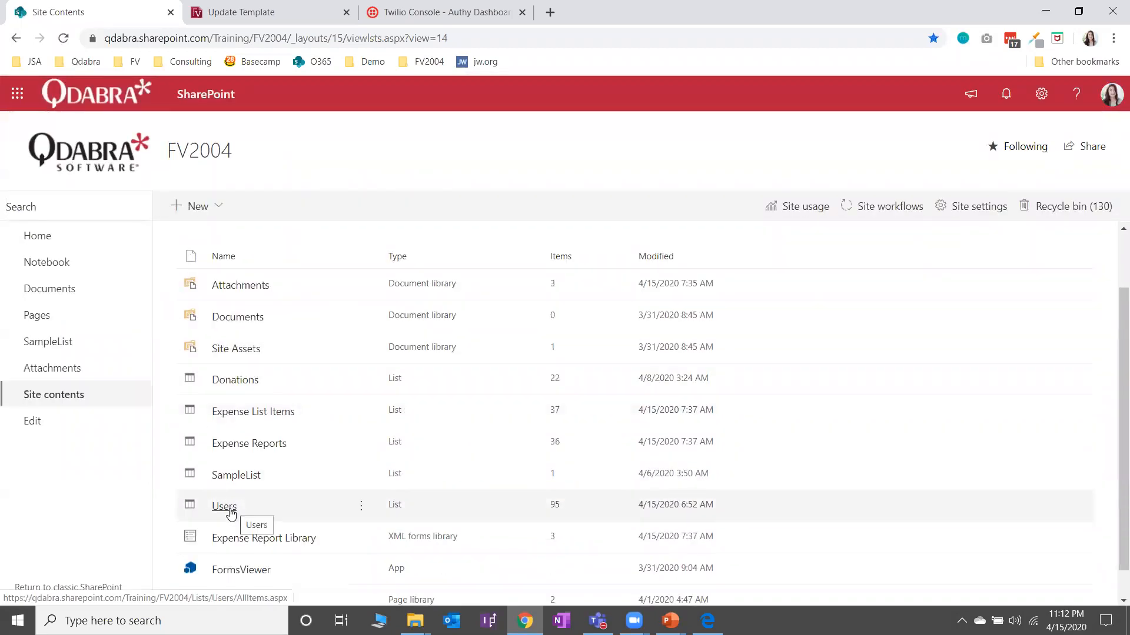
pyautogui.click(225, 506)
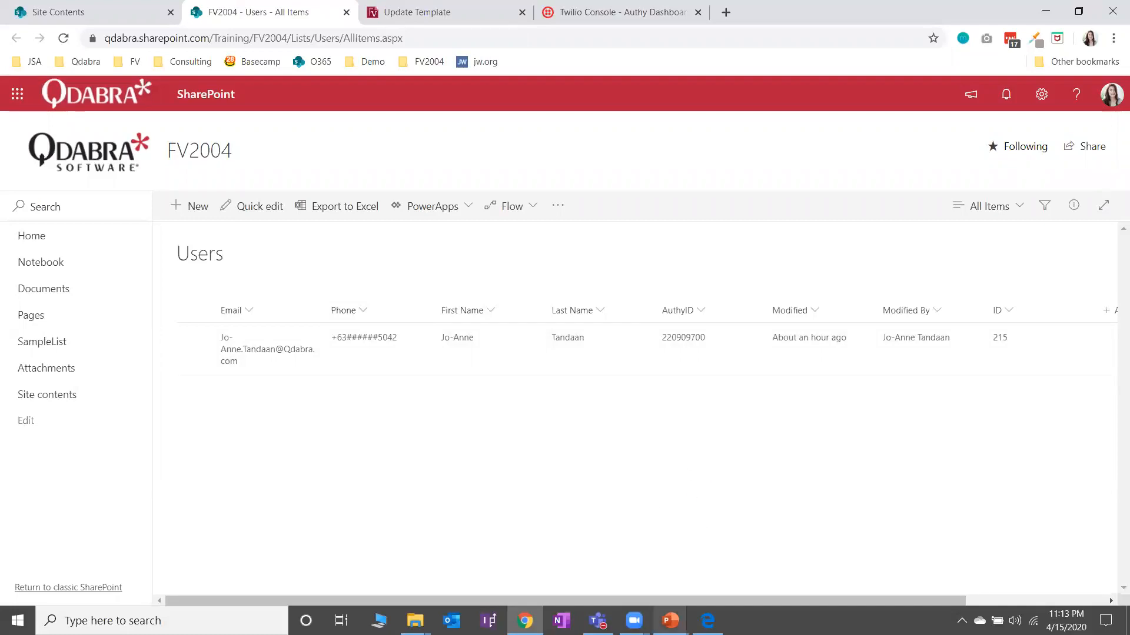
# Scroll the Lab 3 PDF to page 4's QdabraAuthy XTP steps, then bring up the Lab 3 folder.
pyautogui.moveTo(671, 621)
pyautogui.click(708, 621)
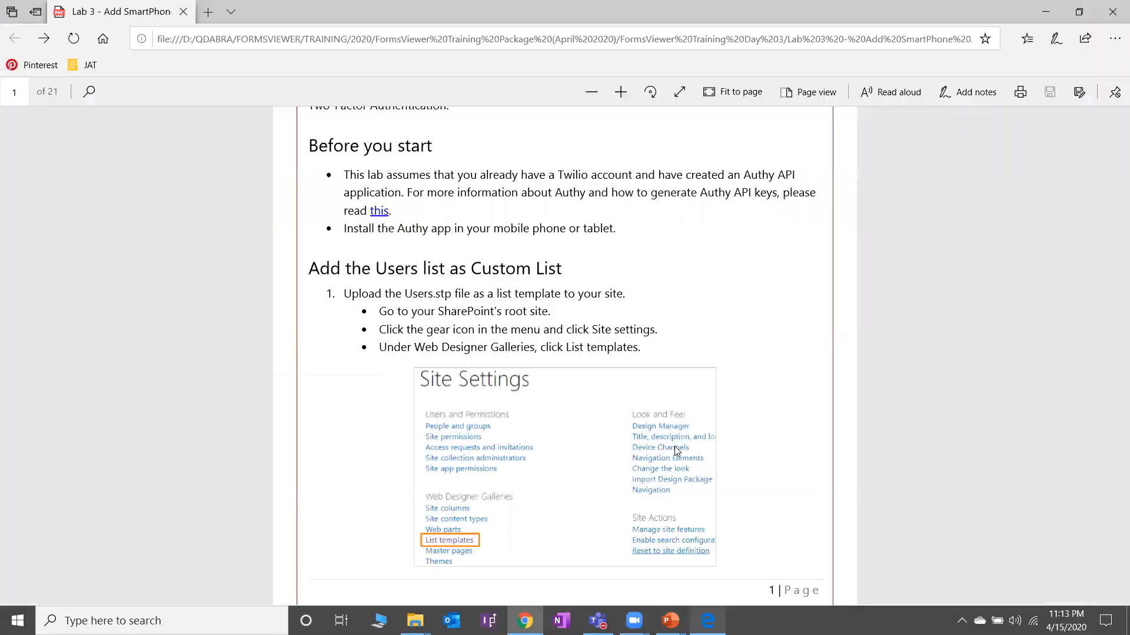
pyautogui.scroll(-6, 672, 447)
pyautogui.scroll(-10, 669, 457)
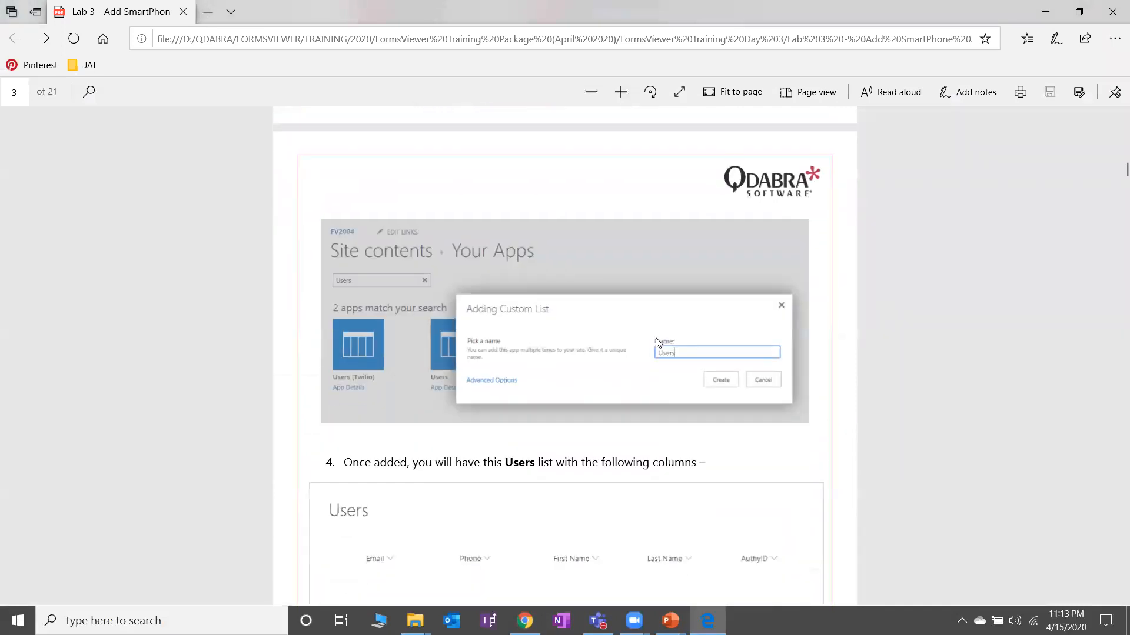
pyautogui.scroll(-8, 577, 339)
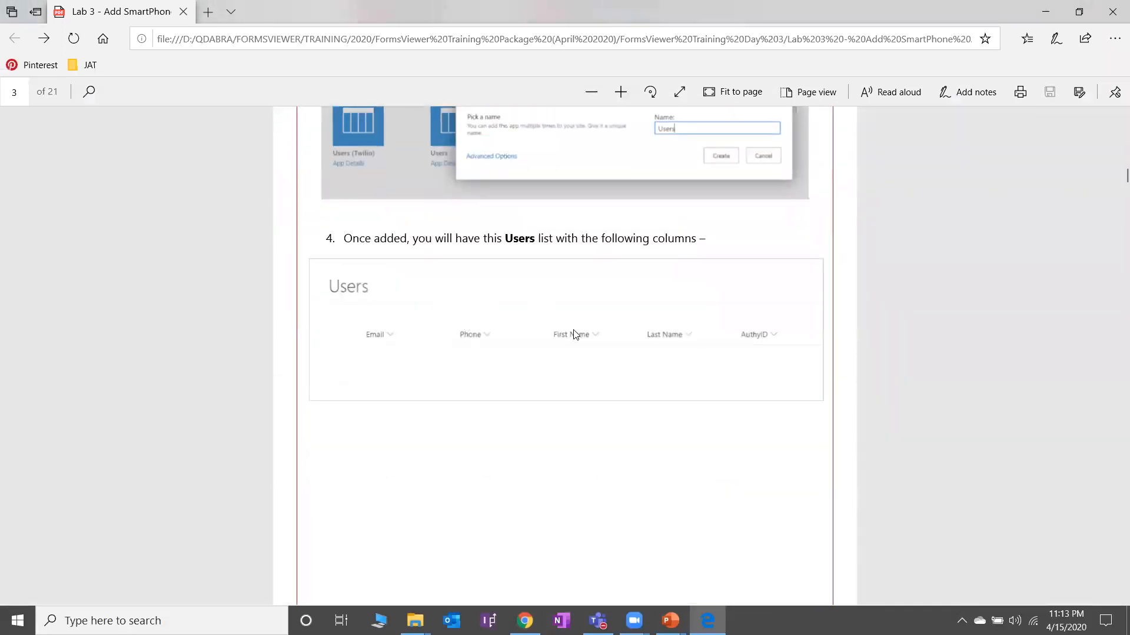
pyautogui.scroll(-5, 576, 345)
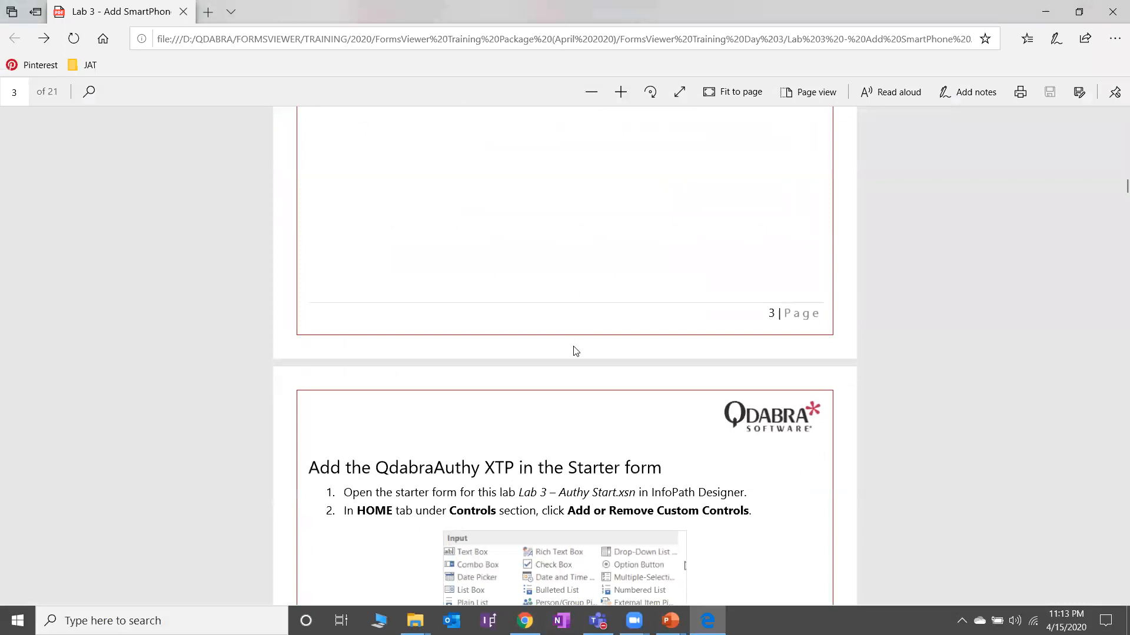
pyautogui.scroll(-2, 407, 179)
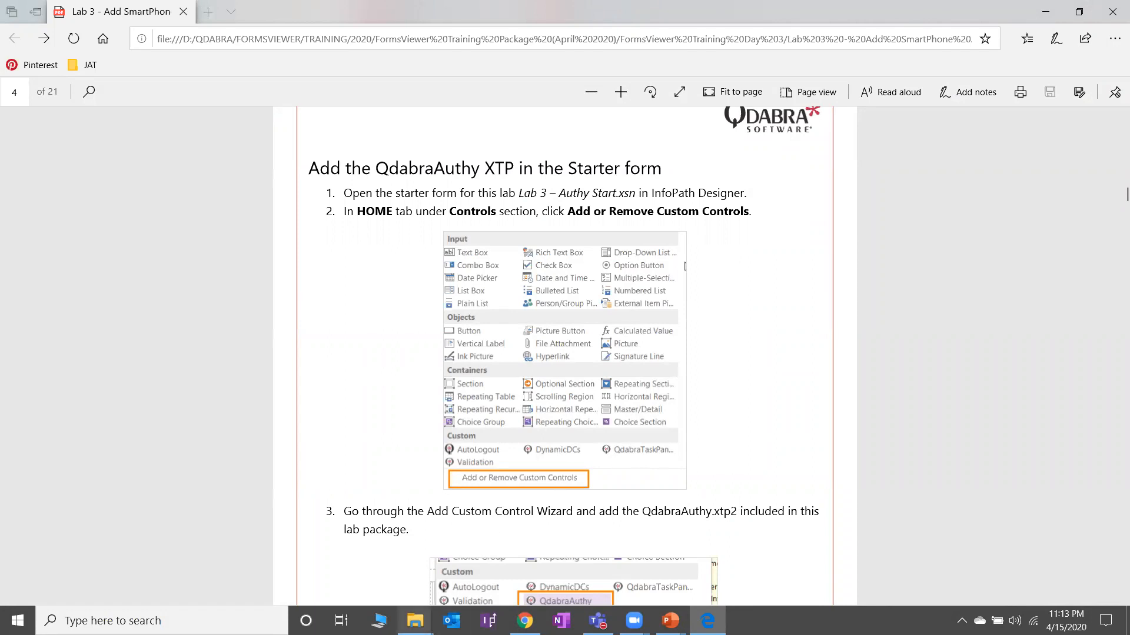
pyautogui.moveTo(415, 618)
pyautogui.click(360, 553)
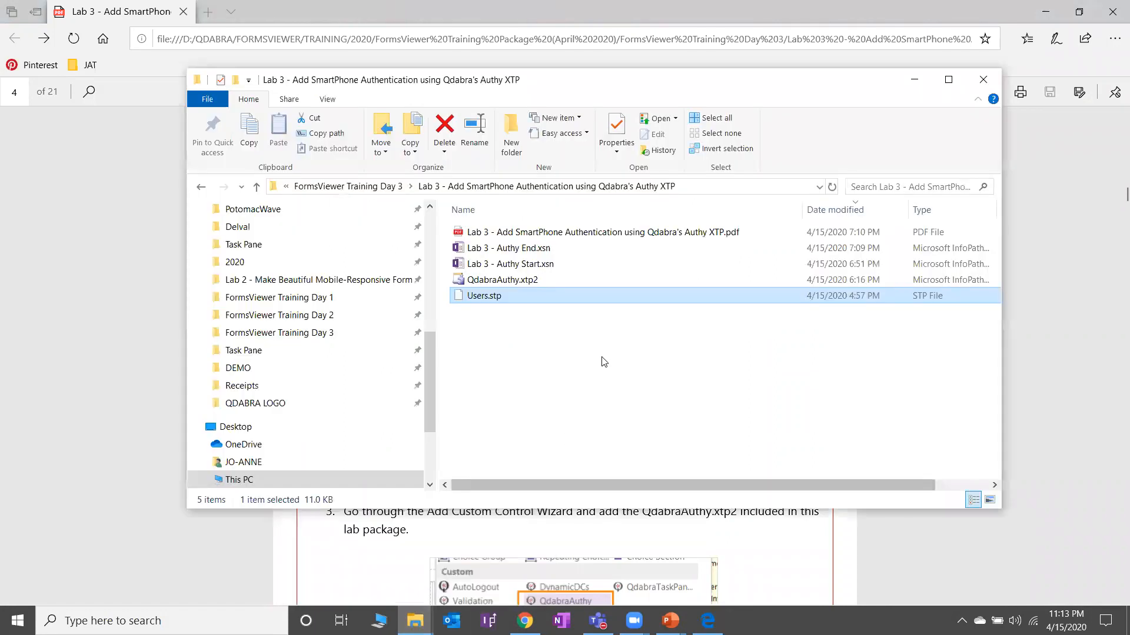
# Open Lab 3 - Authy Start.xsn from File Explorer in InfoPath design mode.
pyautogui.click(552, 269)
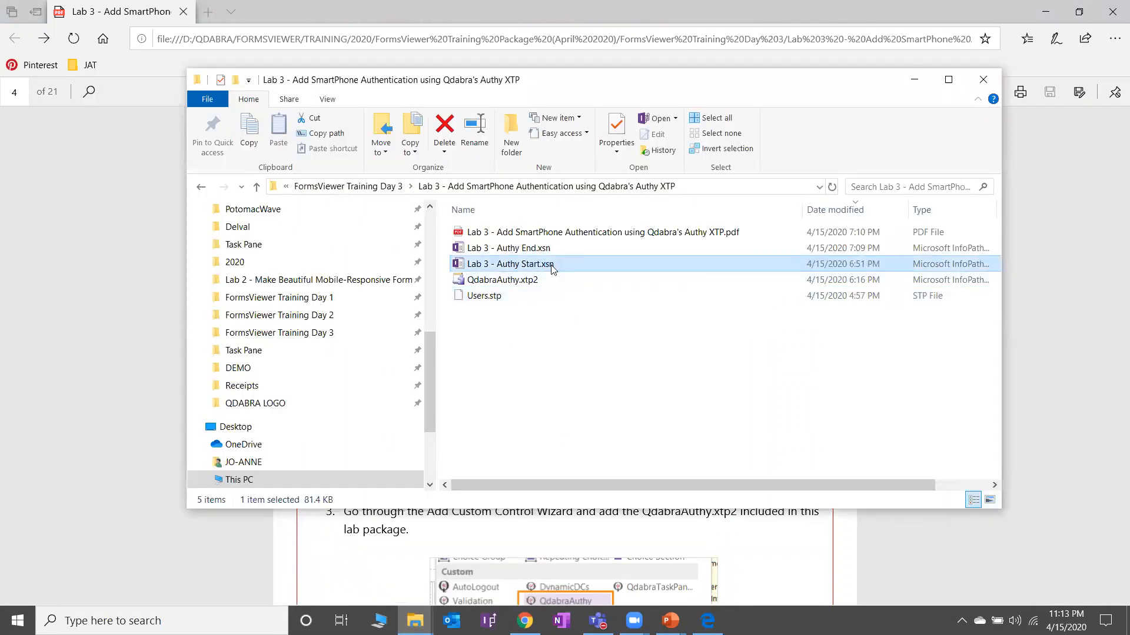
pyautogui.rightClick(551, 268)
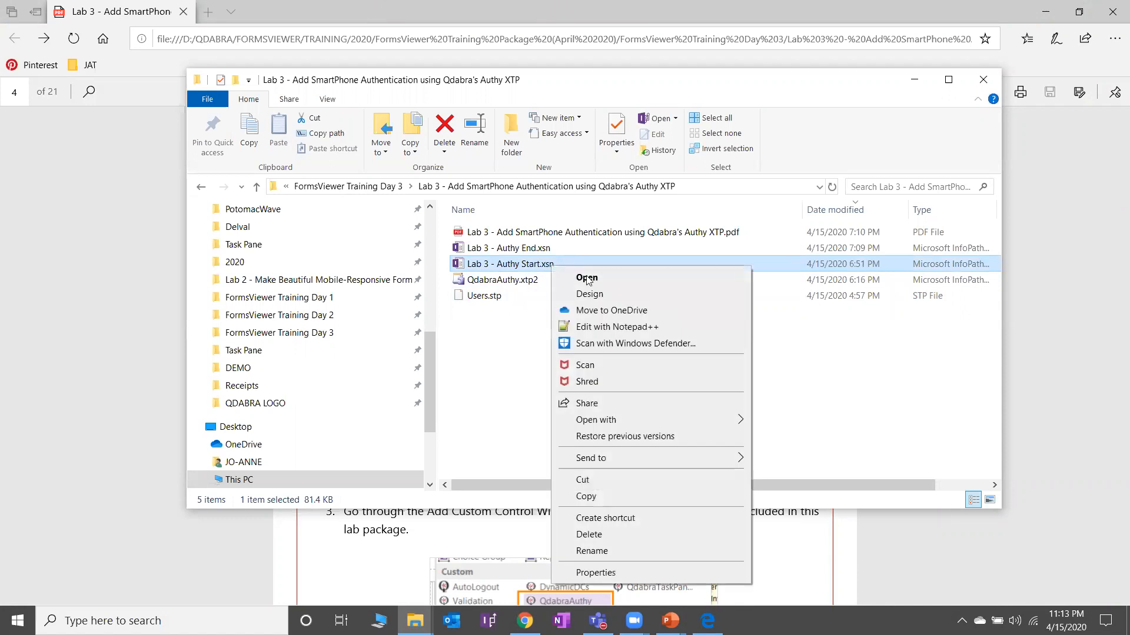
pyautogui.click(619, 297)
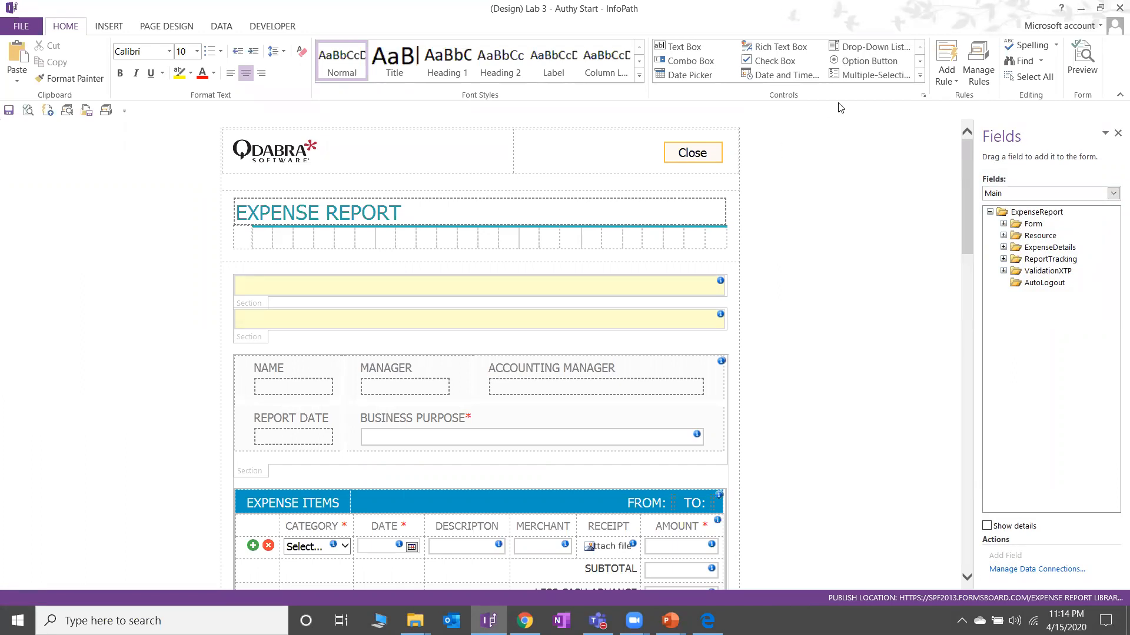
pyautogui.click(920, 76)
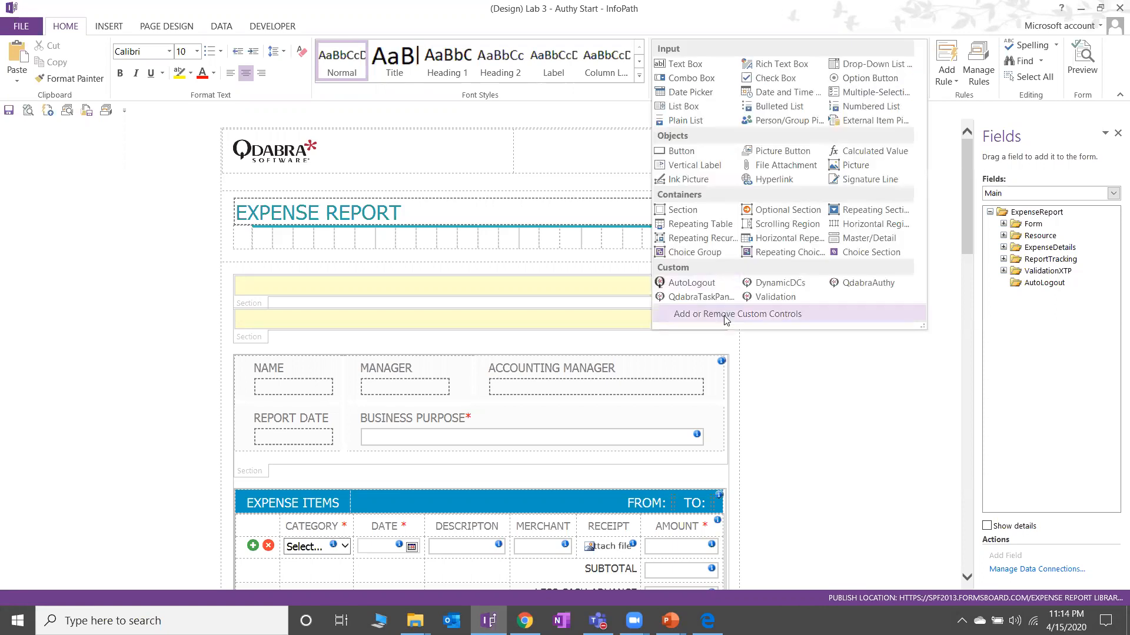
# Remove the existing QdabraAuthy entry from the custom controls list.
pyautogui.click(774, 321)
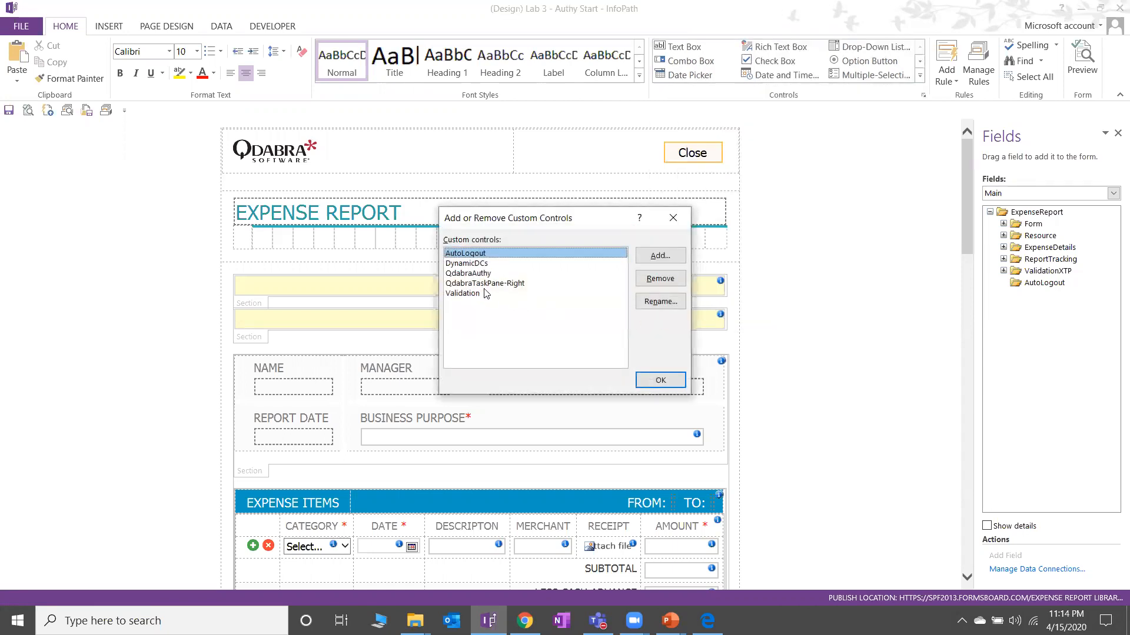
pyautogui.click(487, 274)
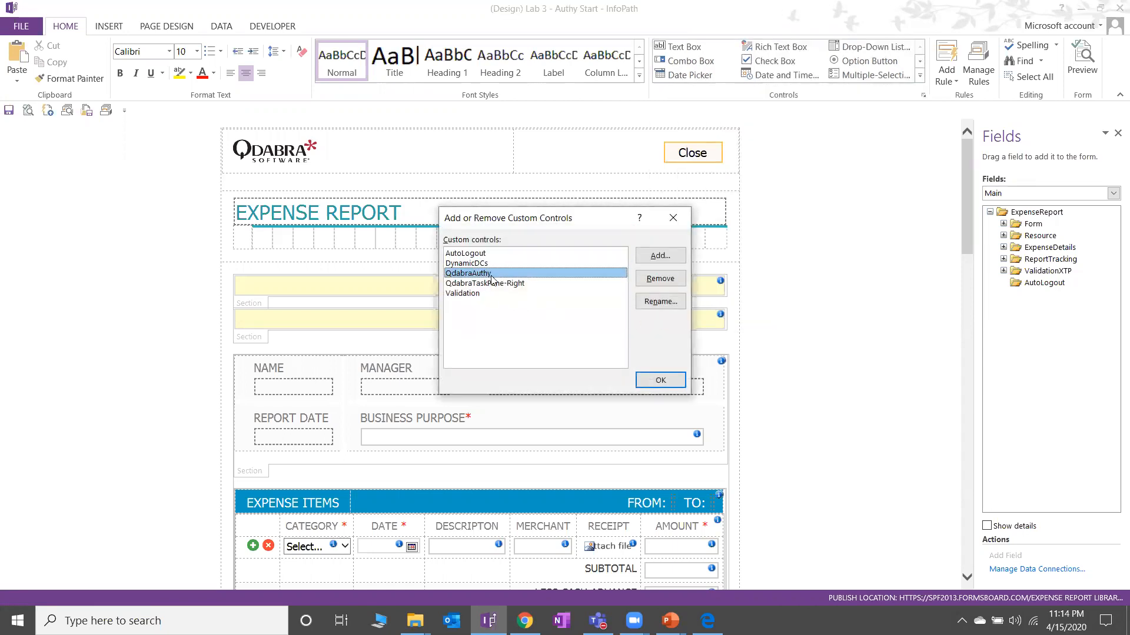
pyautogui.click(653, 285)
pyautogui.press('Return')
# Add Lab 3\QdabraAuthy.xtp2 as a template part custom control.
pyautogui.click(657, 256)
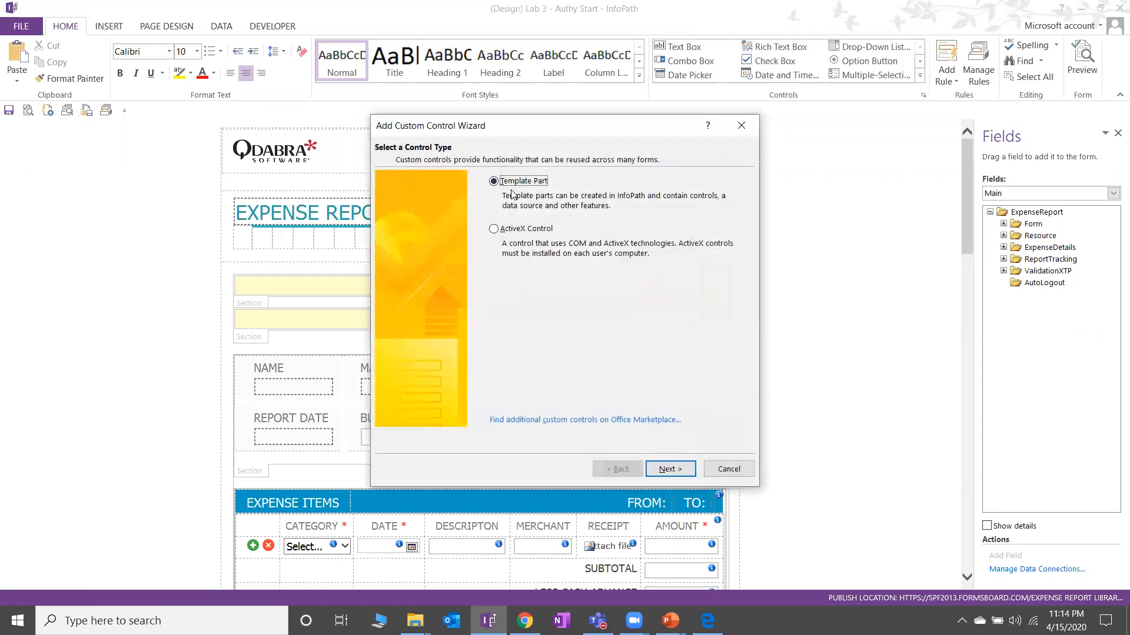
pyautogui.click(669, 469)
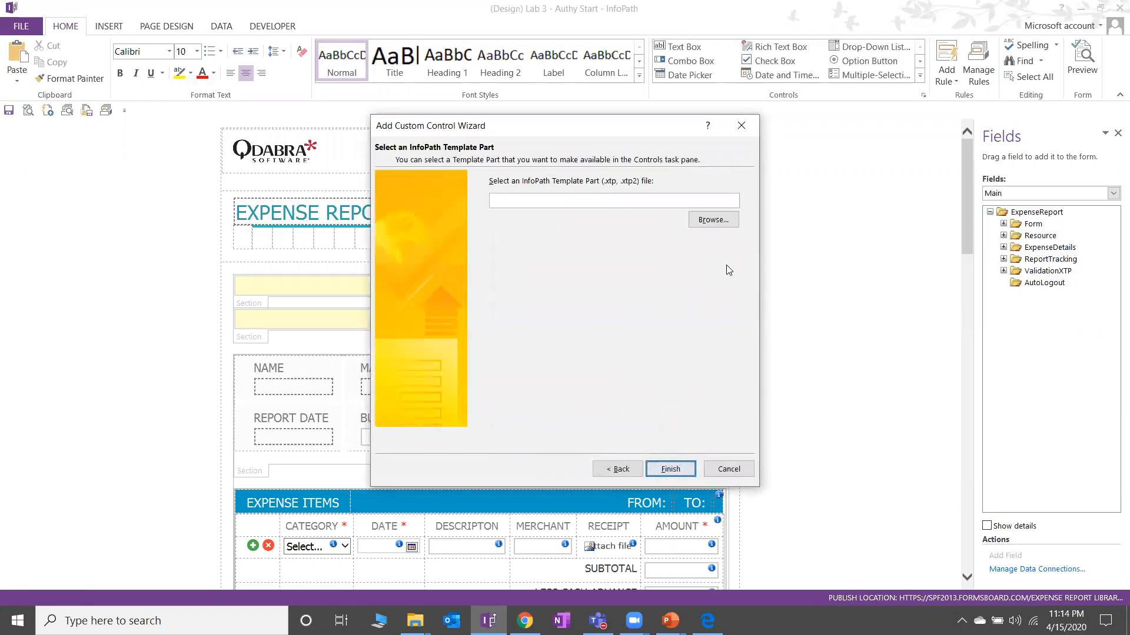
pyautogui.click(719, 221)
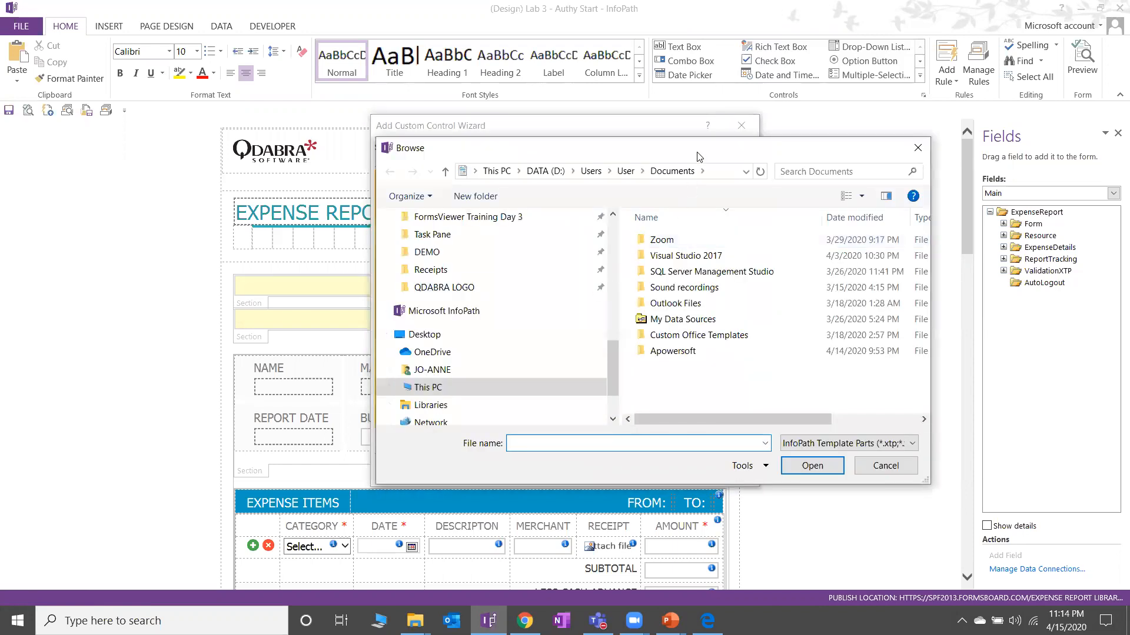
pyautogui.click(407, 265)
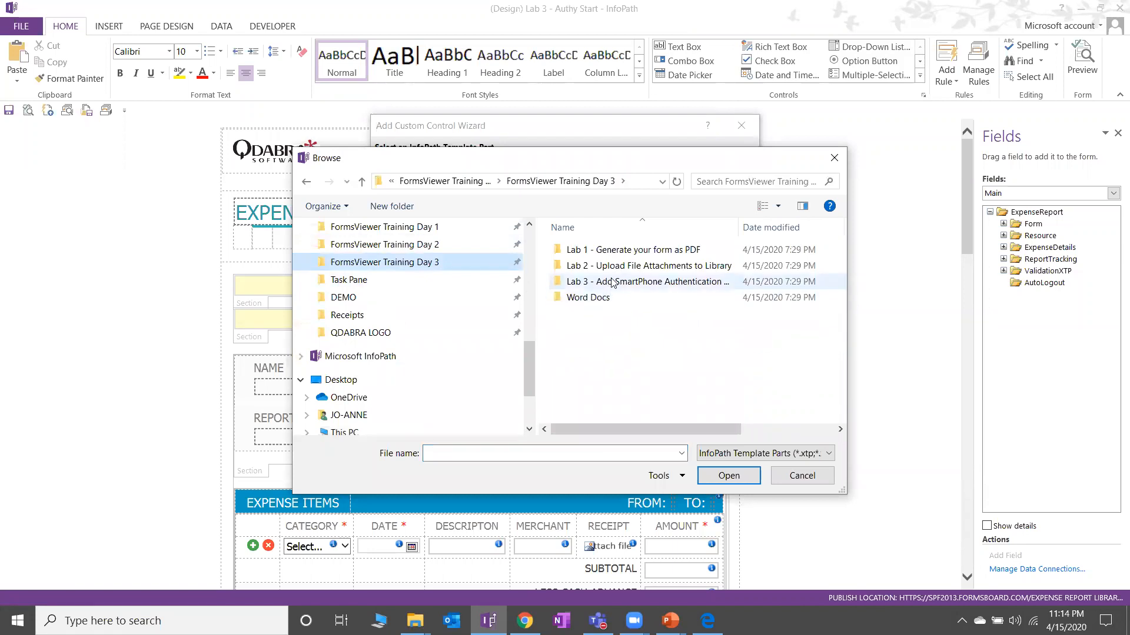
pyautogui.doubleClick(639, 283)
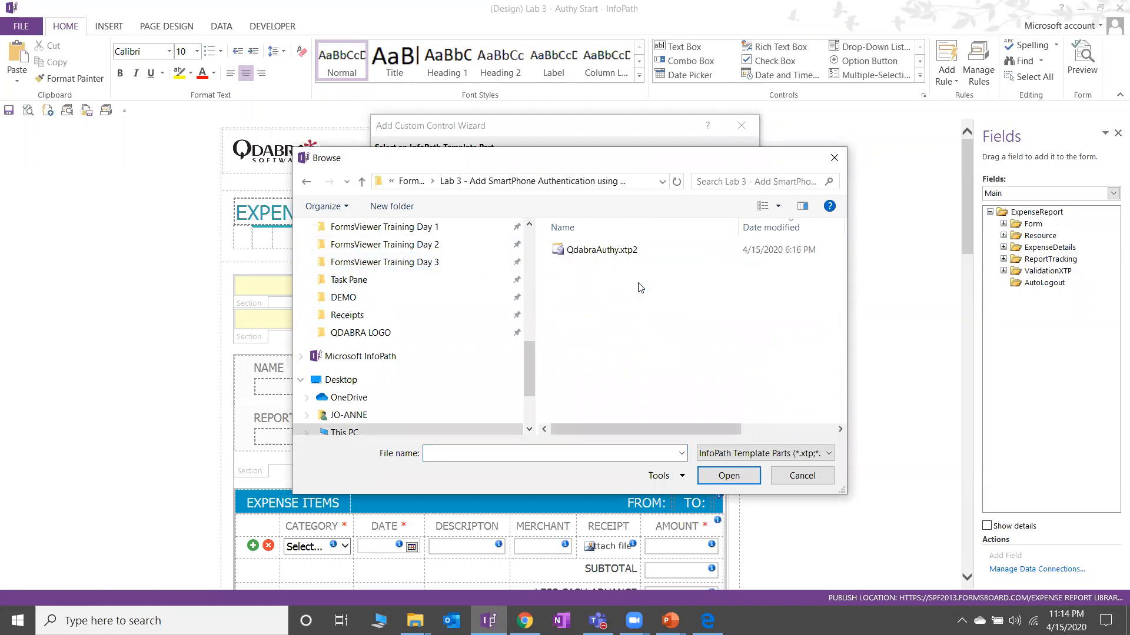
pyautogui.click(615, 252)
pyautogui.click(729, 476)
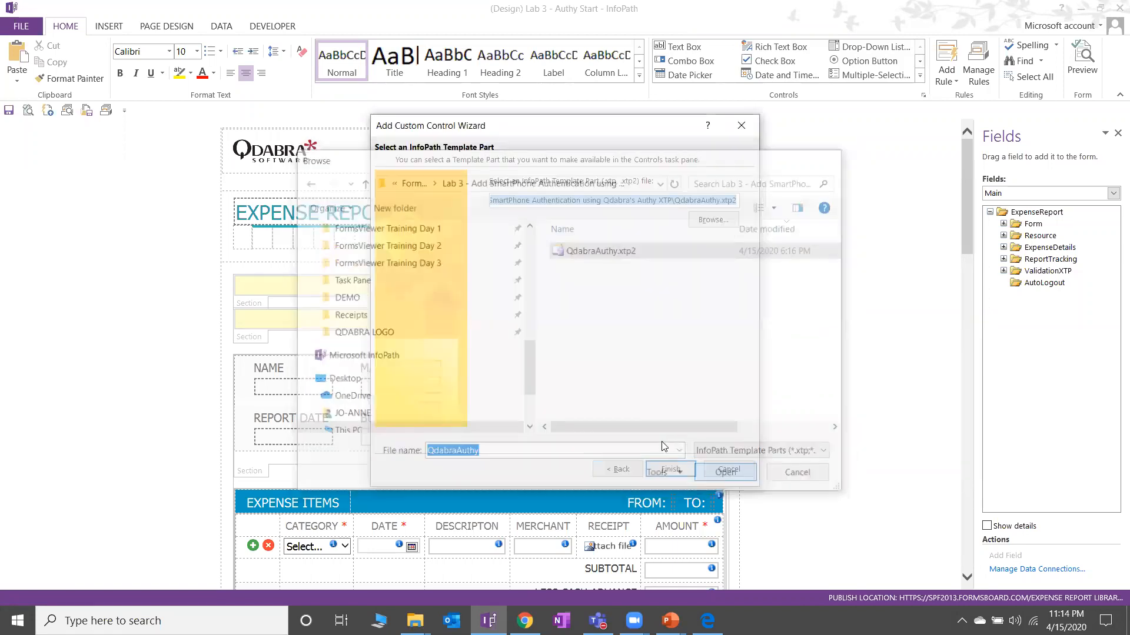
pyautogui.click(671, 469)
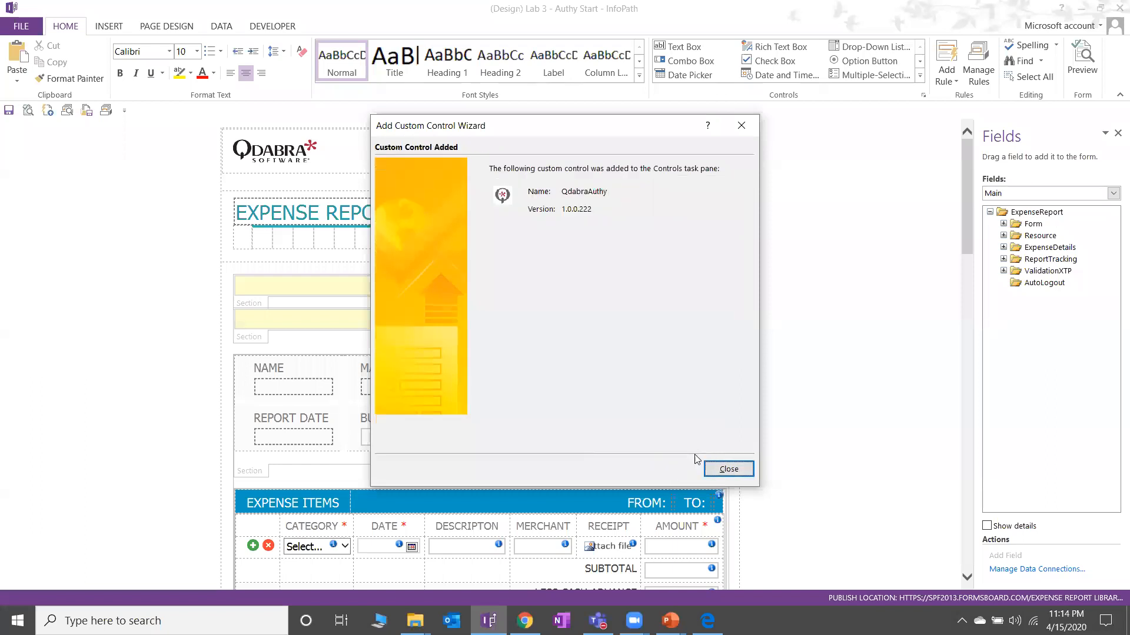
pyautogui.click(731, 475)
pyautogui.click(661, 381)
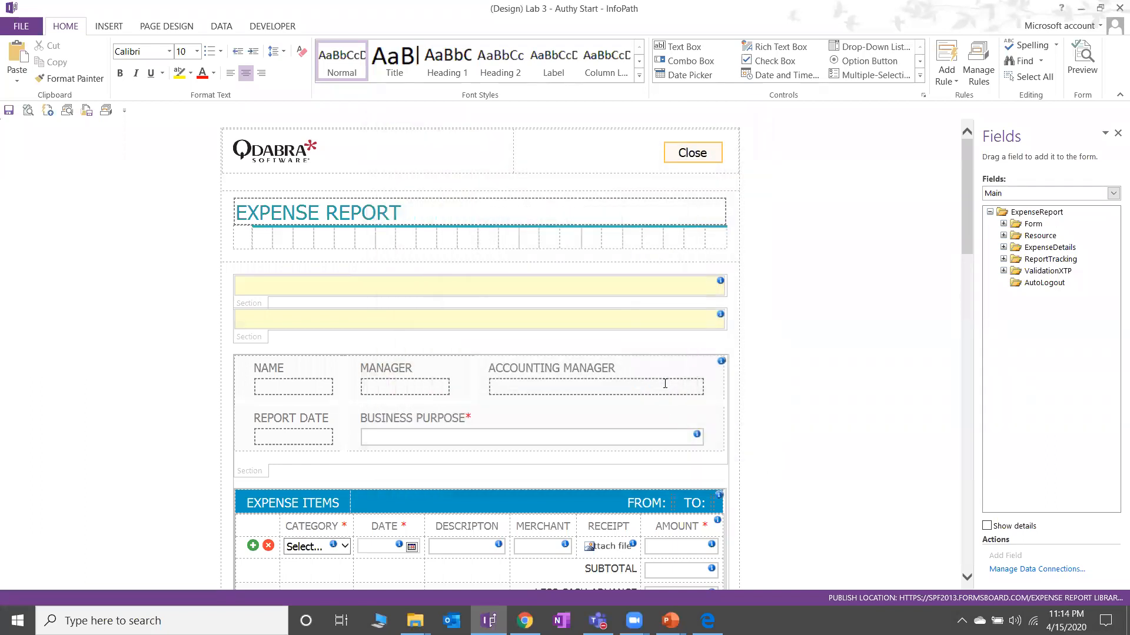
# Check that QdabraAuthy now appears in the Controls gallery.
pyautogui.click(919, 75)
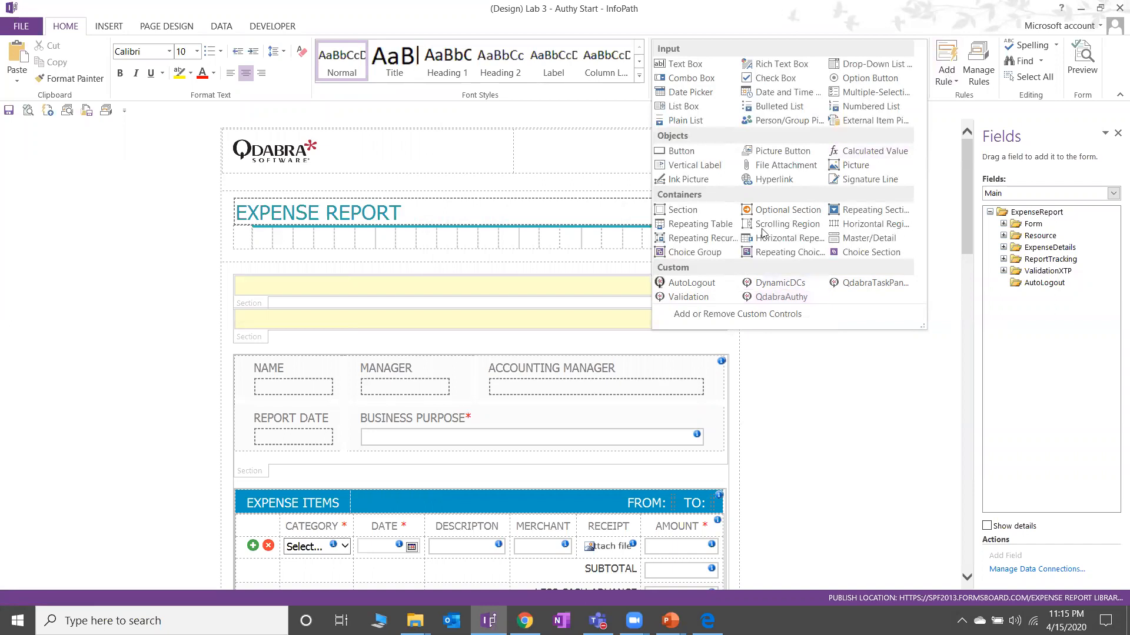
pyautogui.click(777, 296)
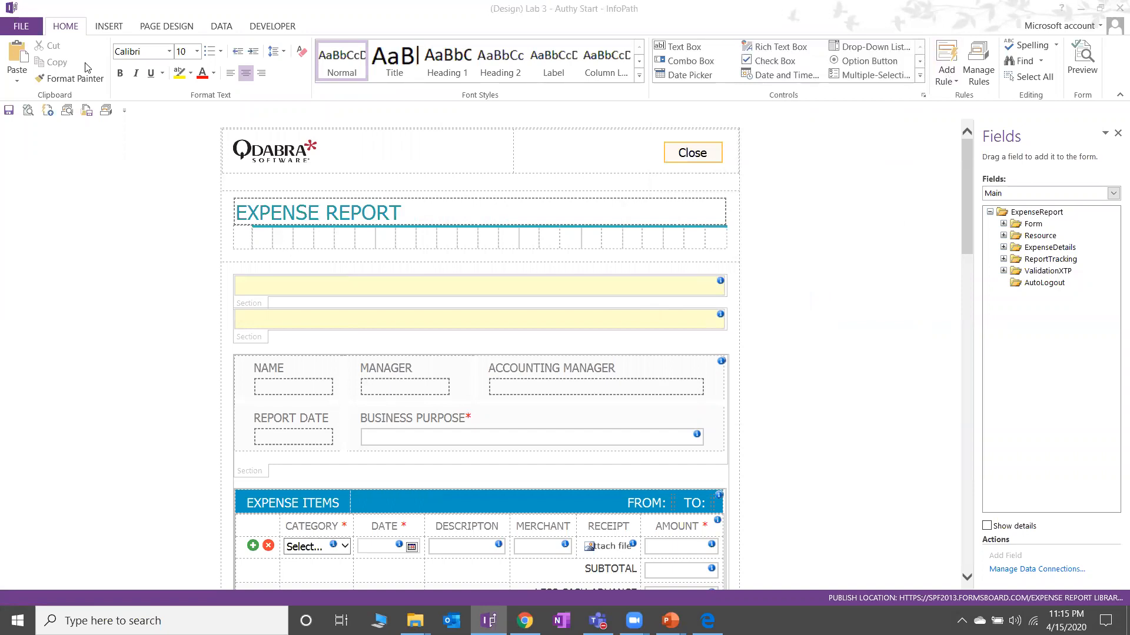
pyautogui.click(159, 31)
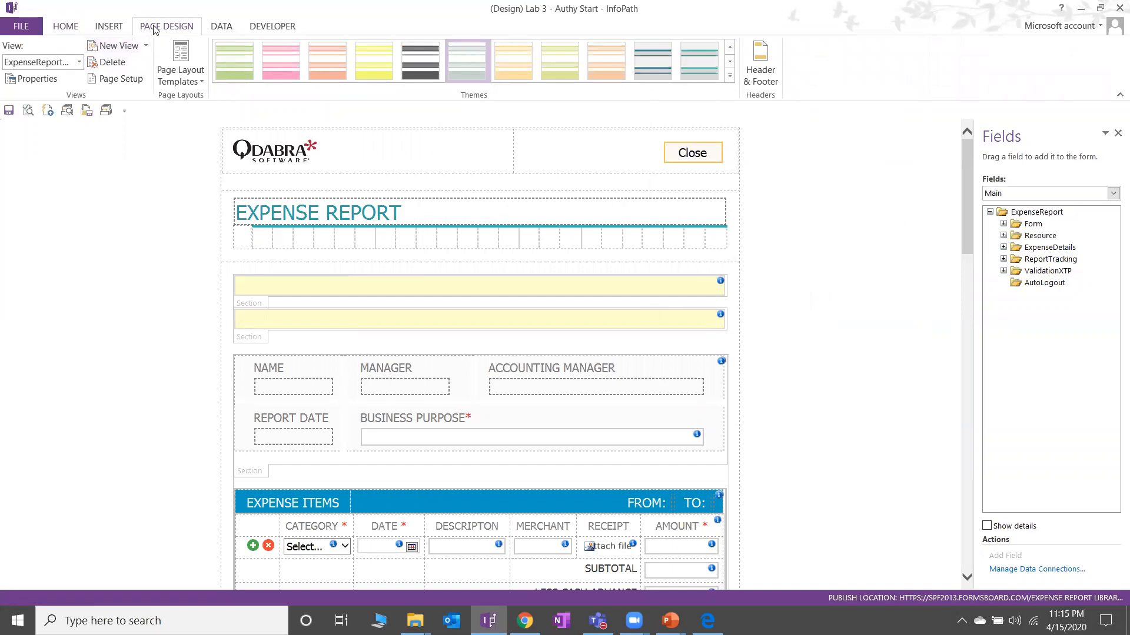
# Create a new view named Authy and delete its default layout table.
pyautogui.click(118, 45)
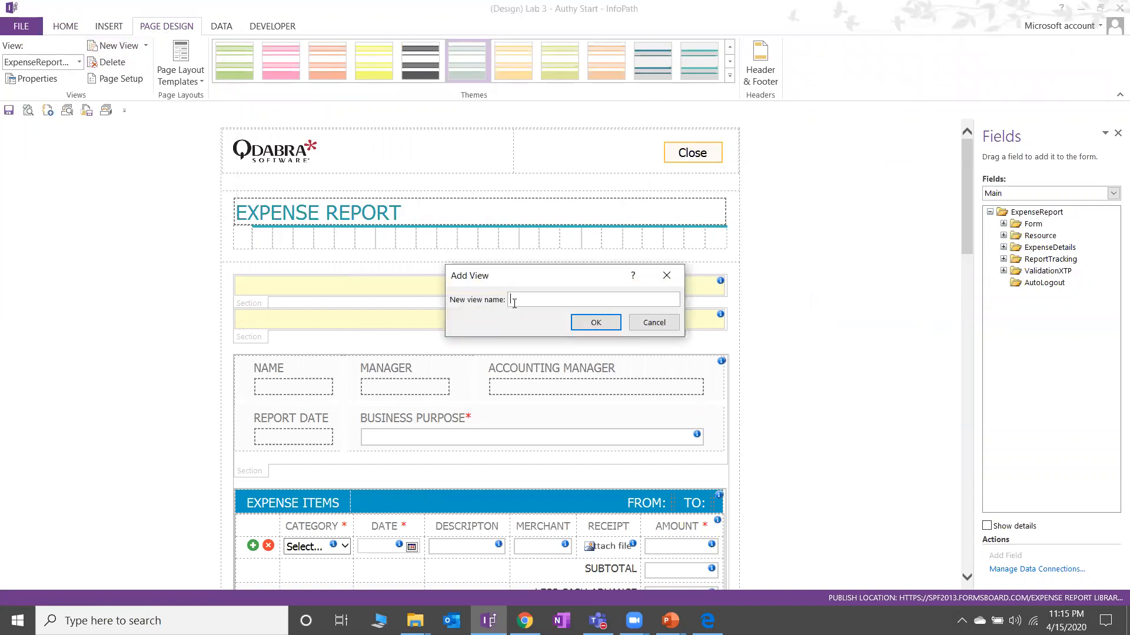
pyautogui.write('Authy')
pyautogui.click(603, 324)
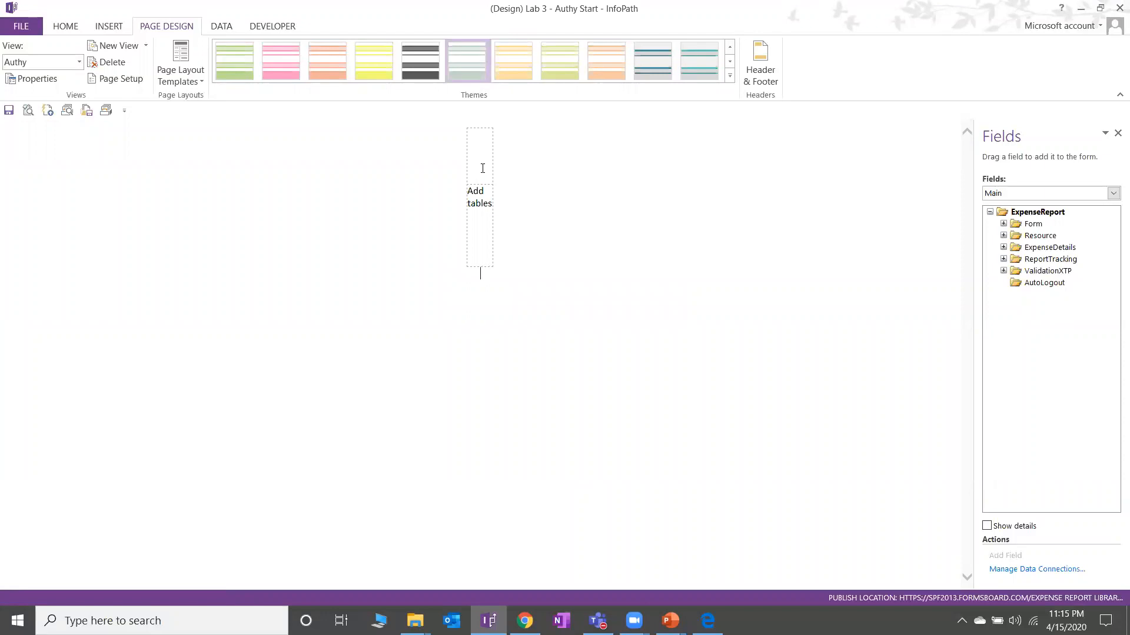
pyautogui.moveTo(482, 165); pyautogui.dragTo(615, 283)
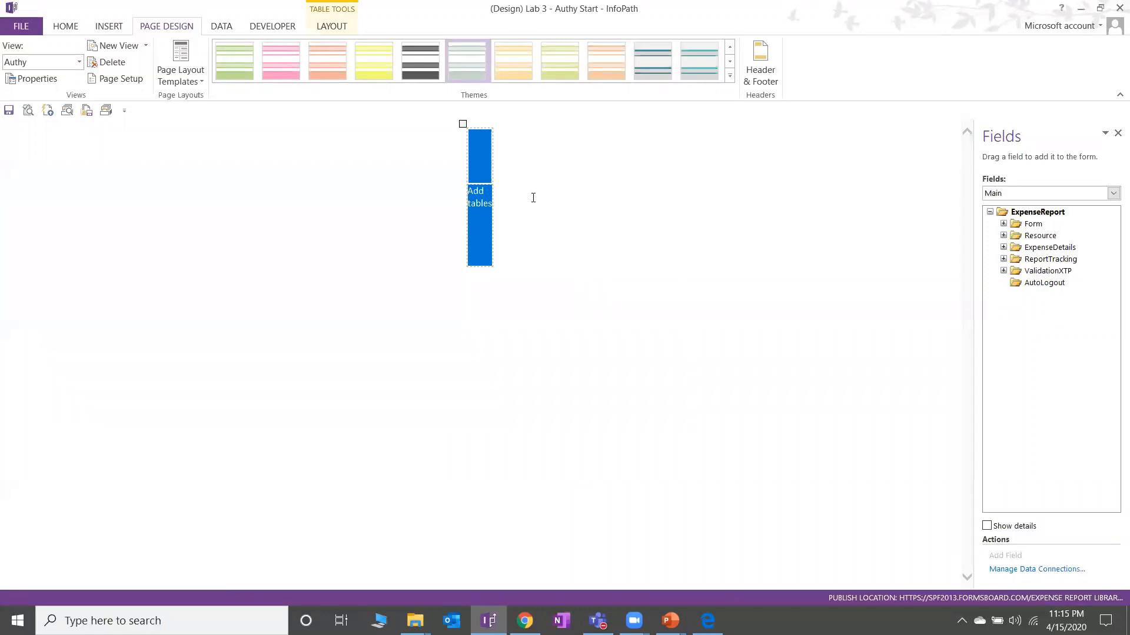
pyautogui.press('Delete')
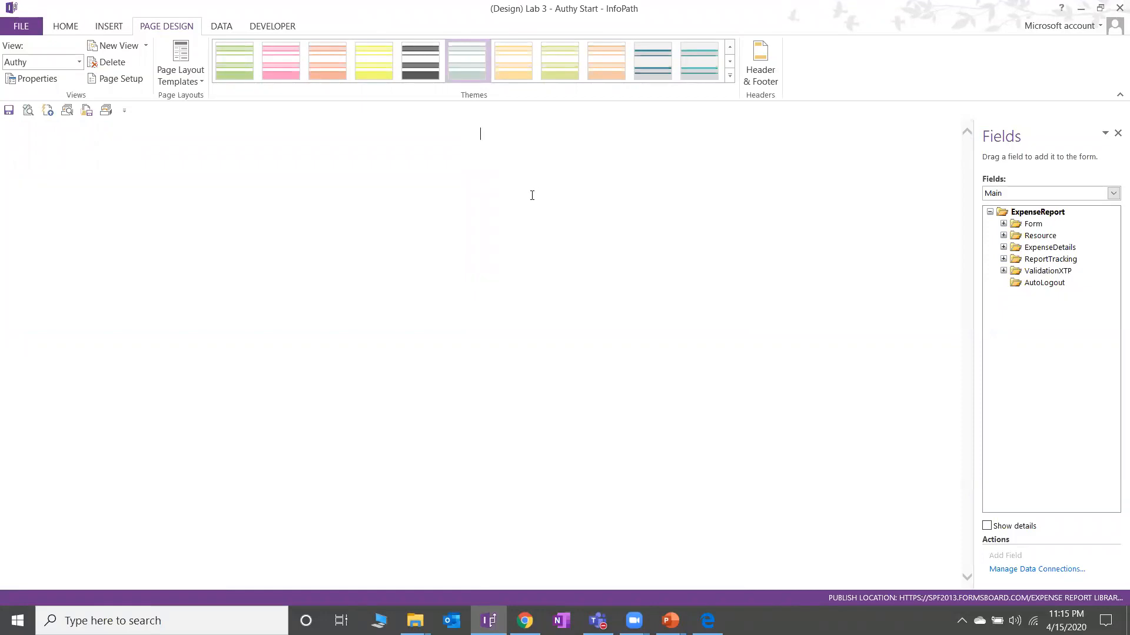
# Insert the QdabraAuthy custom control from the Controls gallery into the Authy view.
pyautogui.click(65, 27)
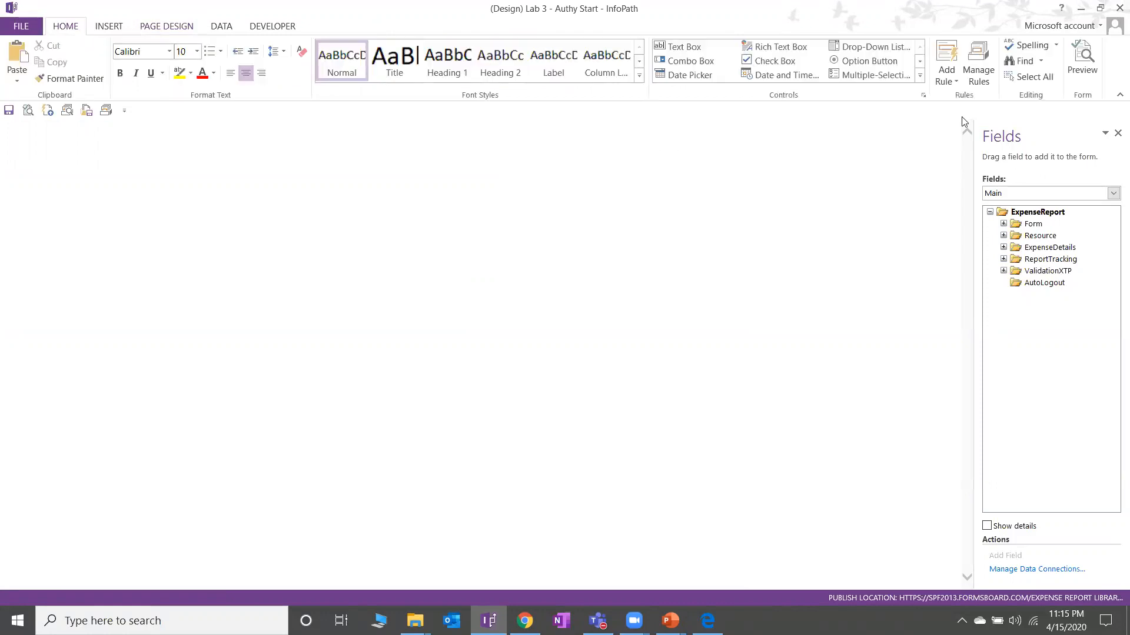
pyautogui.click(921, 79)
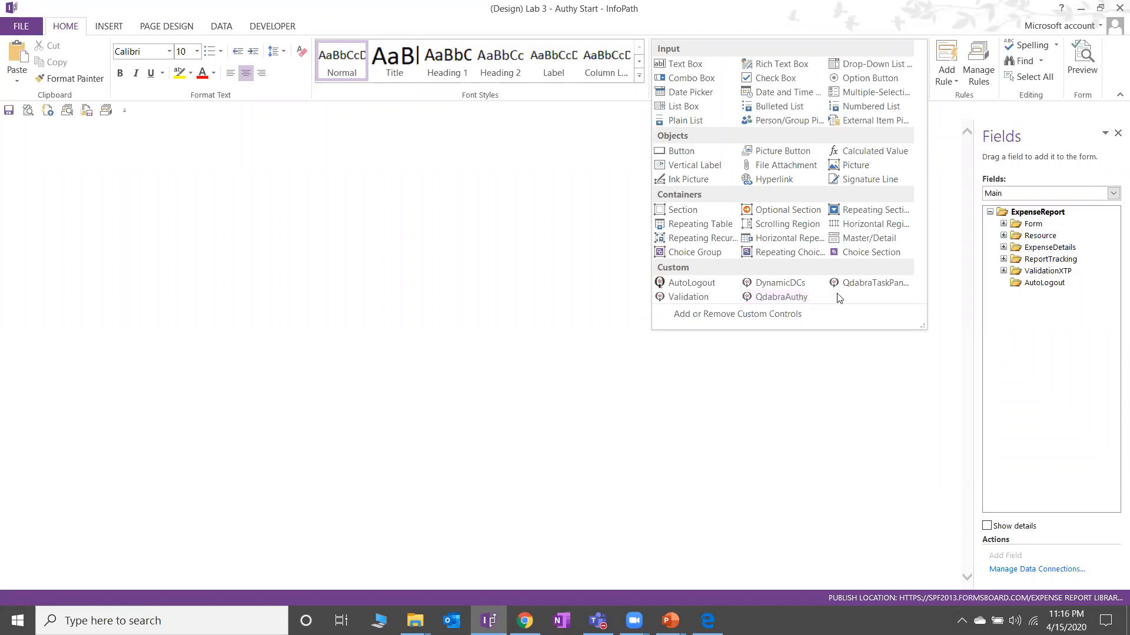
pyautogui.click(793, 301)
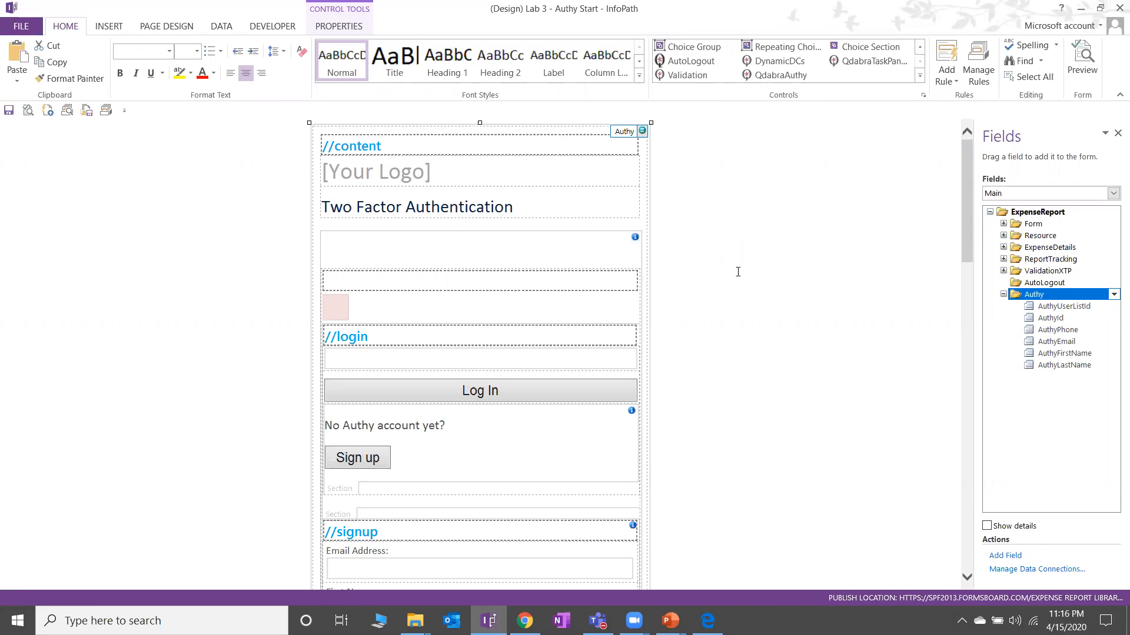
pyautogui.scroll(-10, 738, 272)
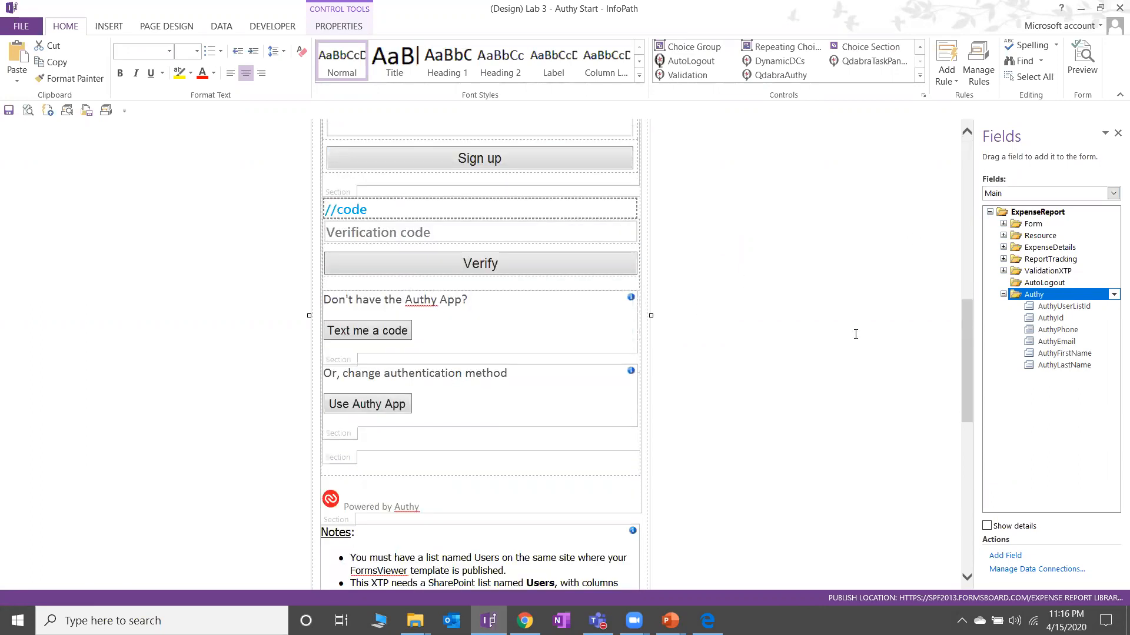
pyautogui.scroll(-10, 960, 415)
pyautogui.moveTo(964, 259); pyautogui.dragTo(974, 165)
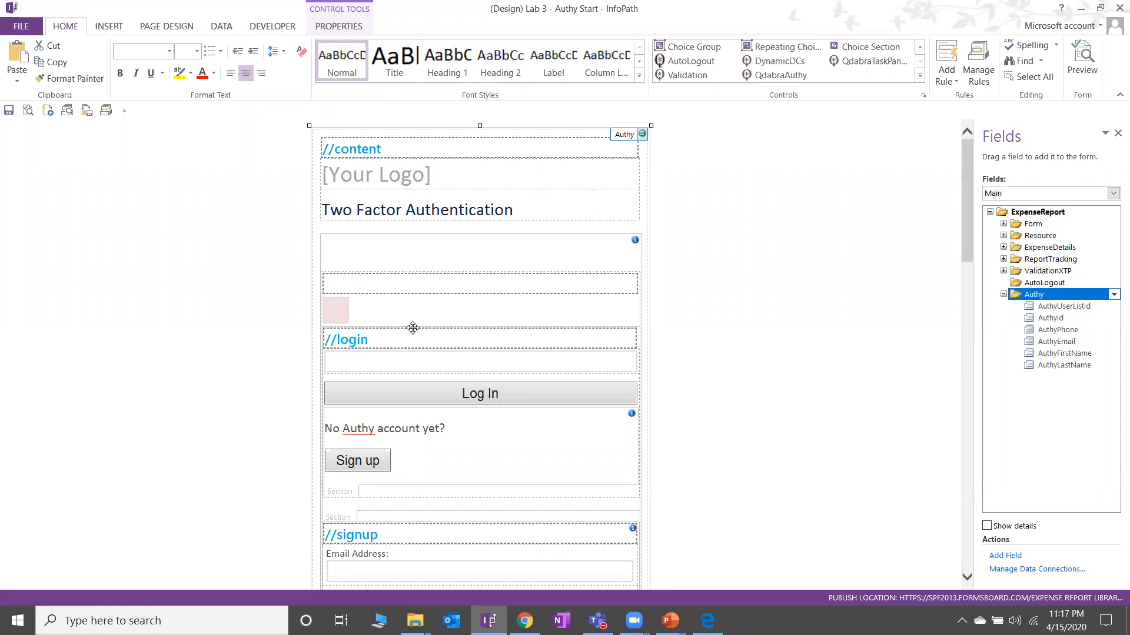
pyautogui.click(398, 263)
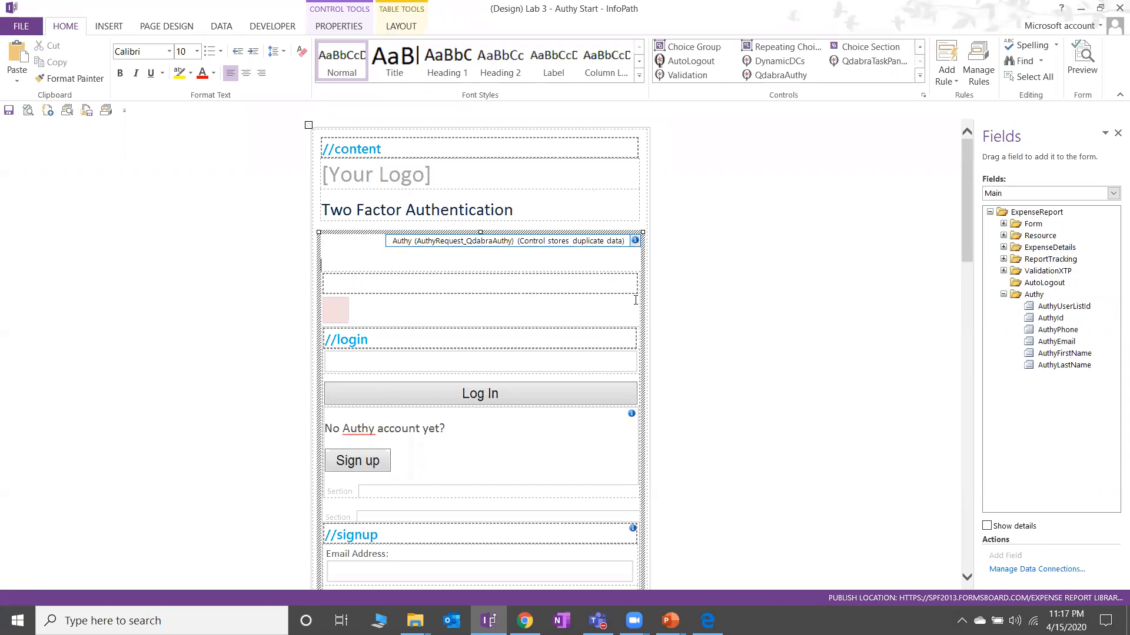
# Remove two empty lines at the Authy section top and review the outer section's rules.
pyautogui.press('Delete')
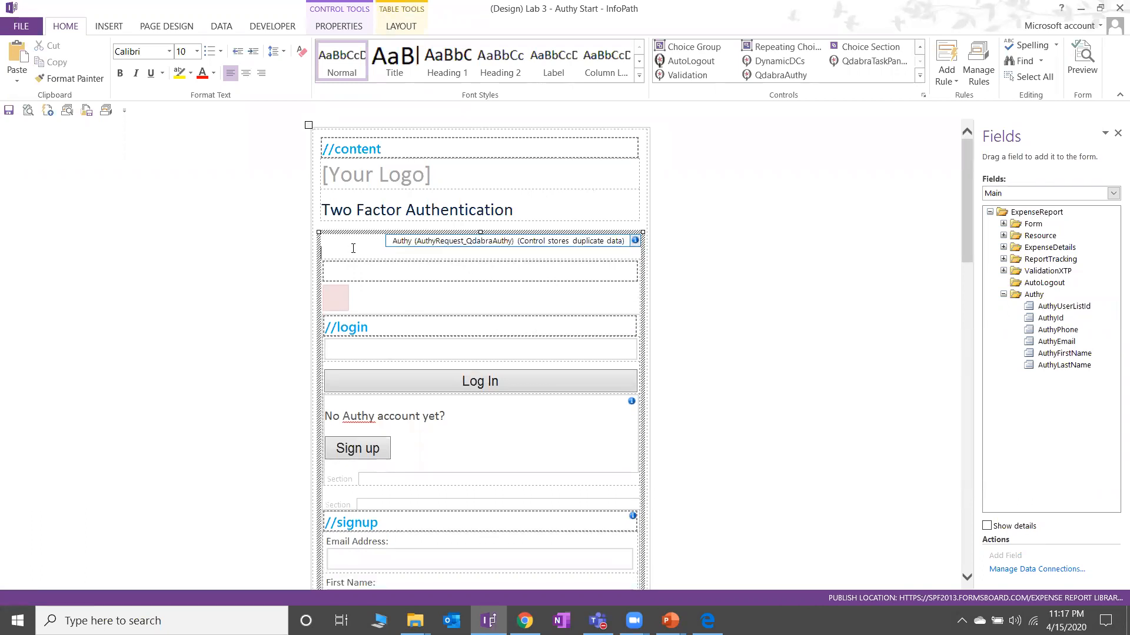
pyautogui.press('Delete')
pyautogui.press('Delete')
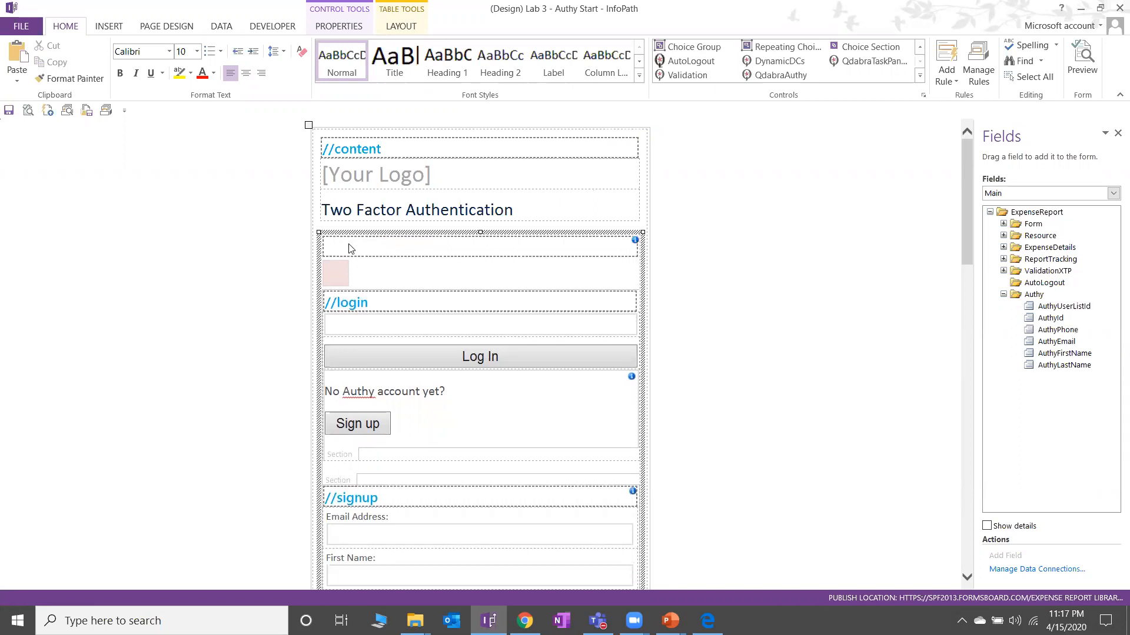
pyautogui.click(393, 154)
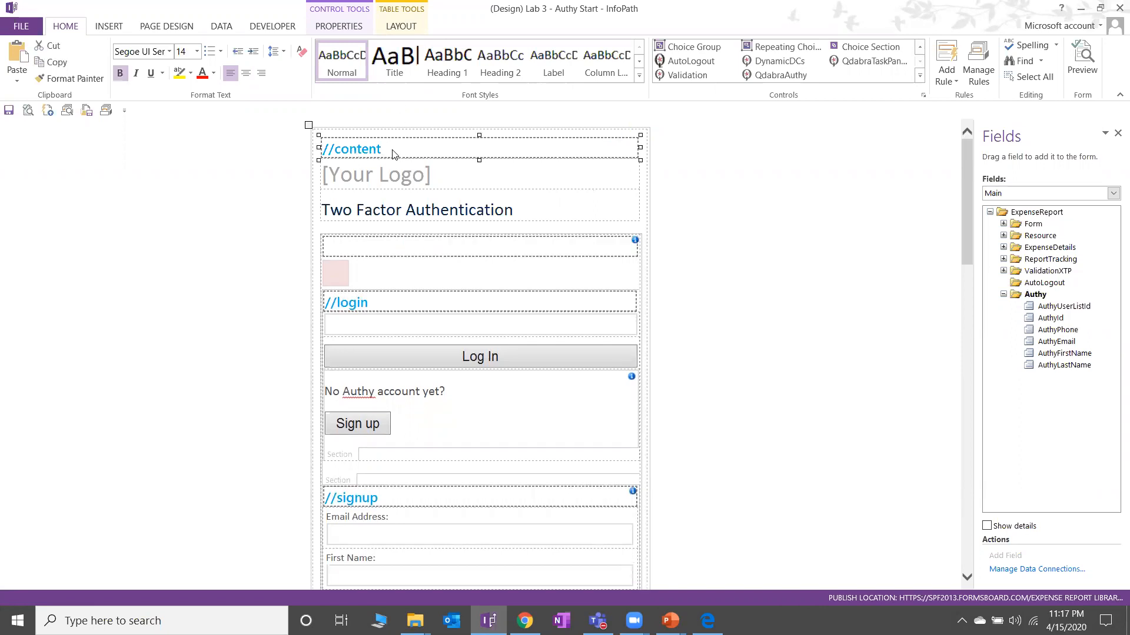
pyautogui.click(403, 312)
pyautogui.click(474, 152)
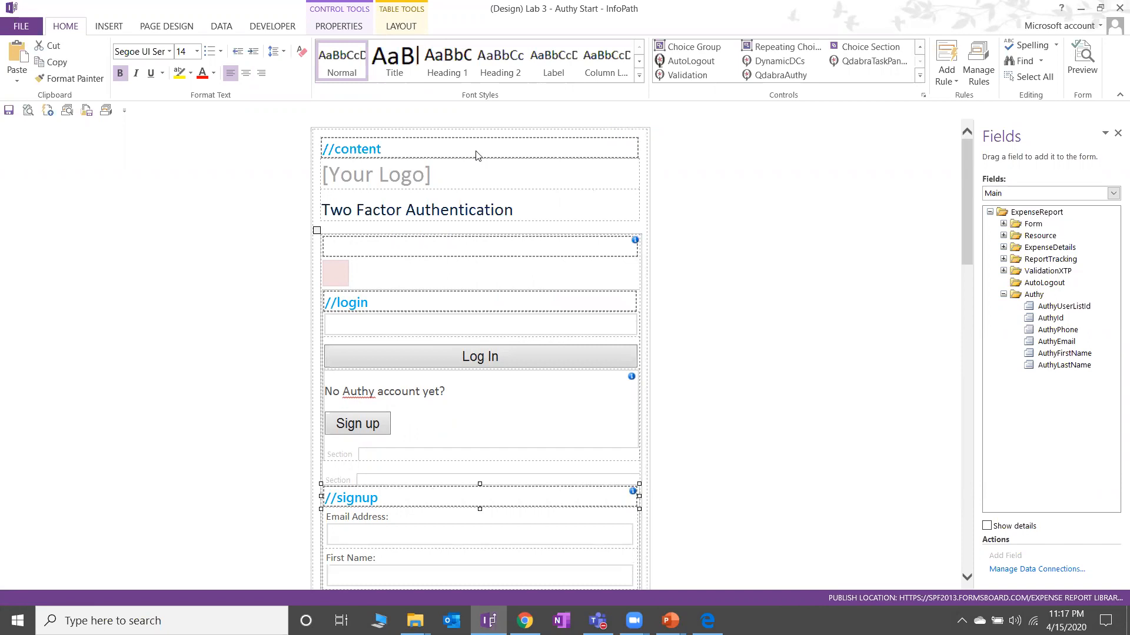
pyautogui.click(978, 66)
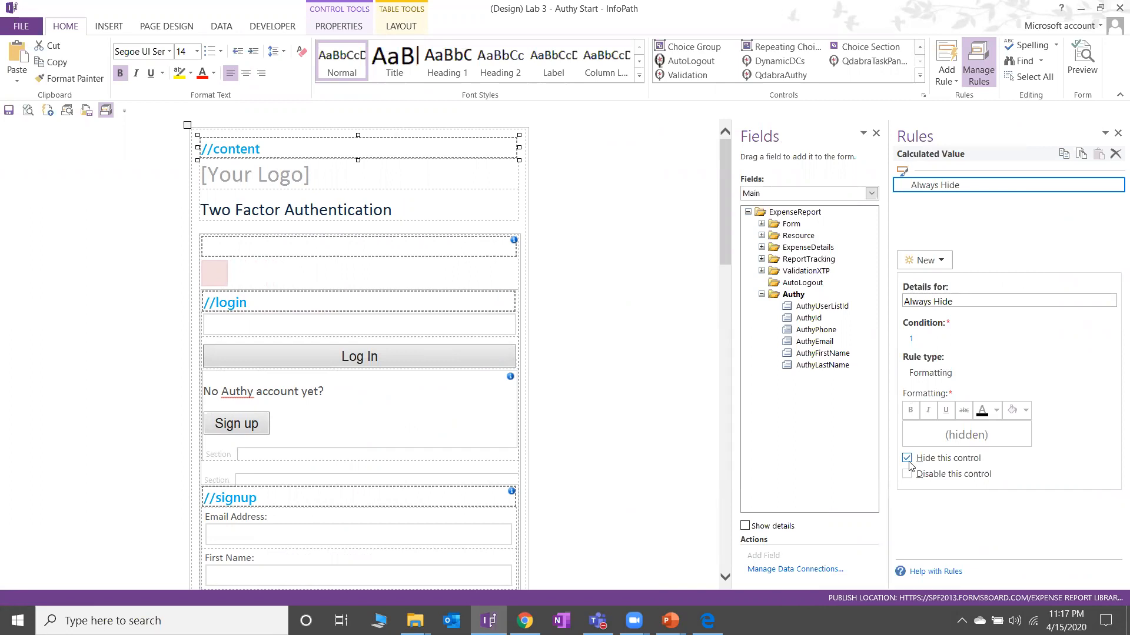
pyautogui.click(1118, 133)
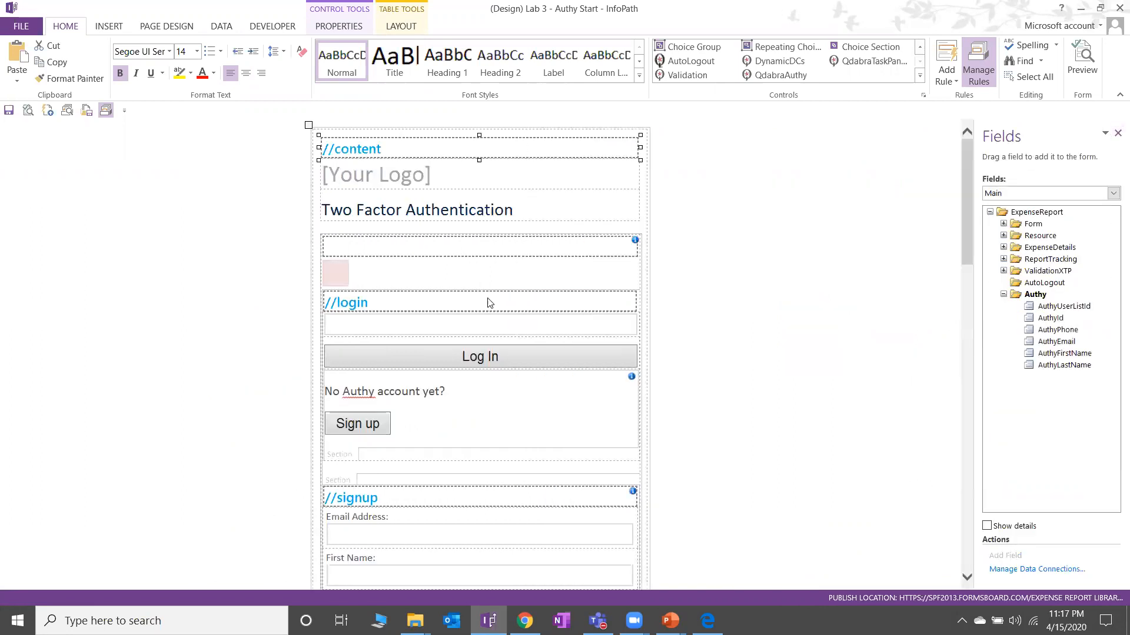
# Inspect the //login and Registration sections, then go to the File Info page.
pyautogui.click(394, 301)
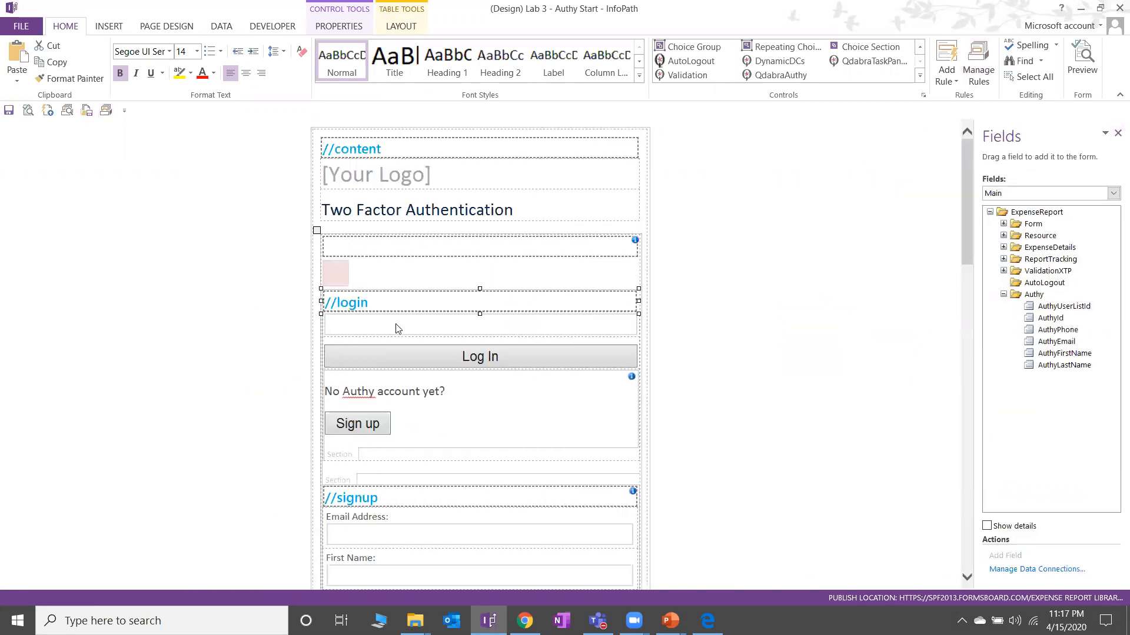
pyautogui.scroll(-2, 411, 365)
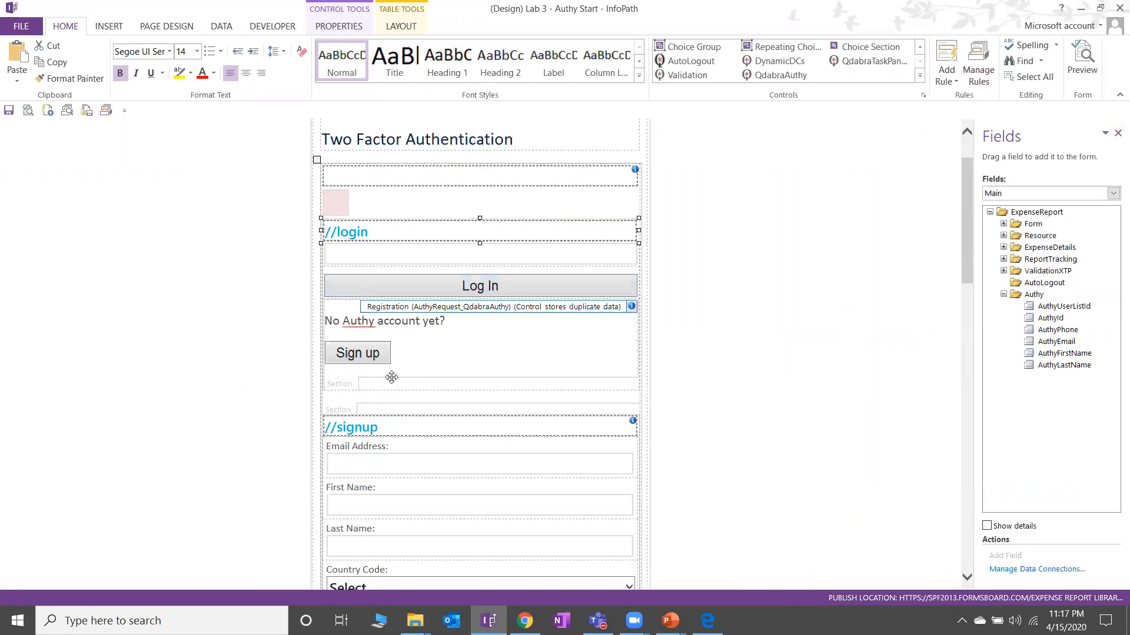
pyautogui.click(352, 386)
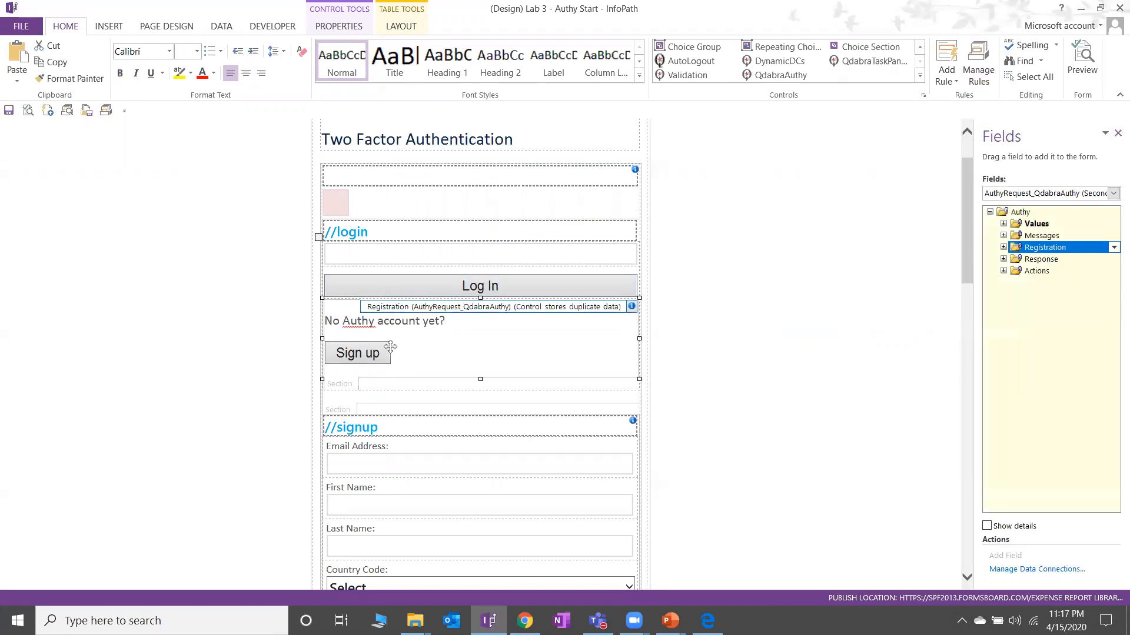
pyautogui.click(379, 235)
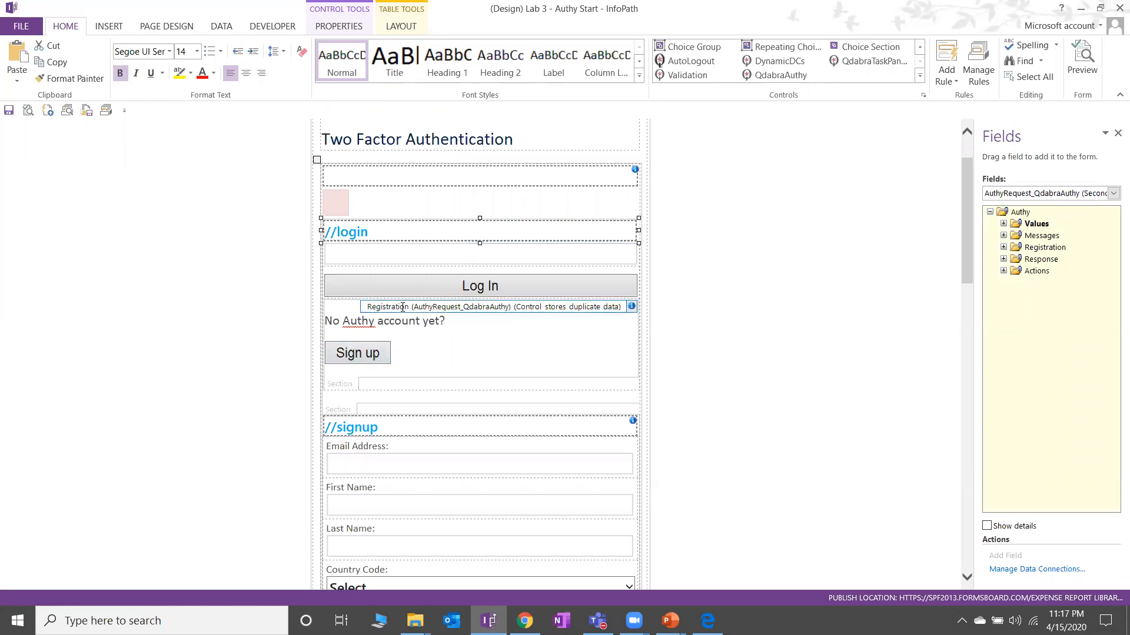
pyautogui.scroll(2, 397, 315)
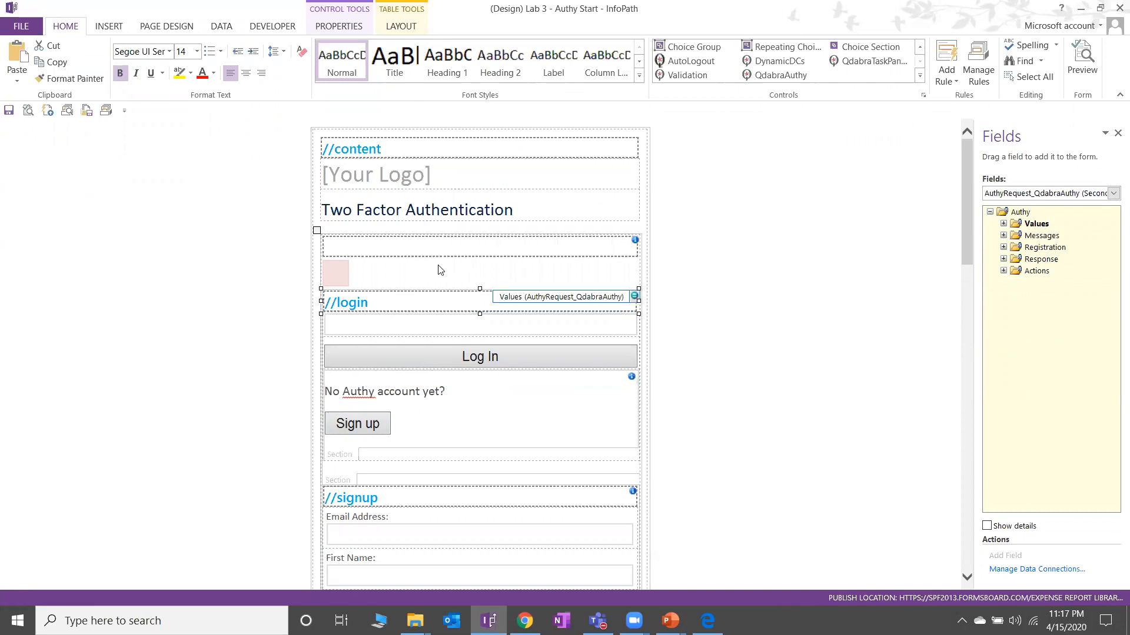
pyautogui.click(21, 26)
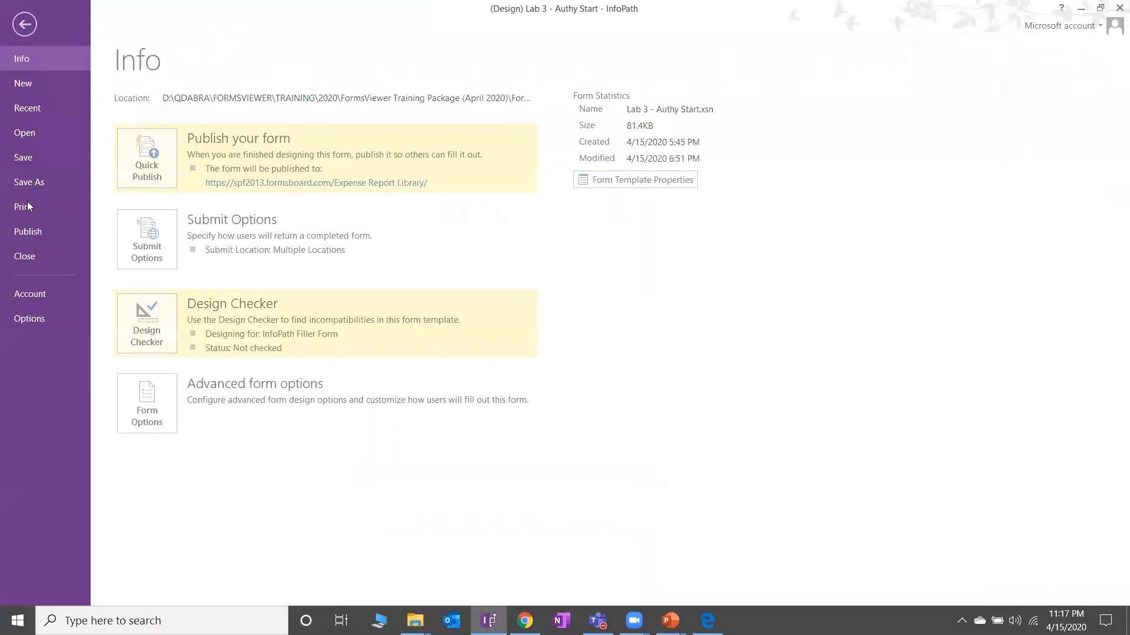
# Save the form as Lab 3 - Authy End.xsn in Desktop\DEMO, overwriting the existing file.
pyautogui.click(35, 182)
pyautogui.scroll(2, 369, 253)
pyautogui.click(361, 238)
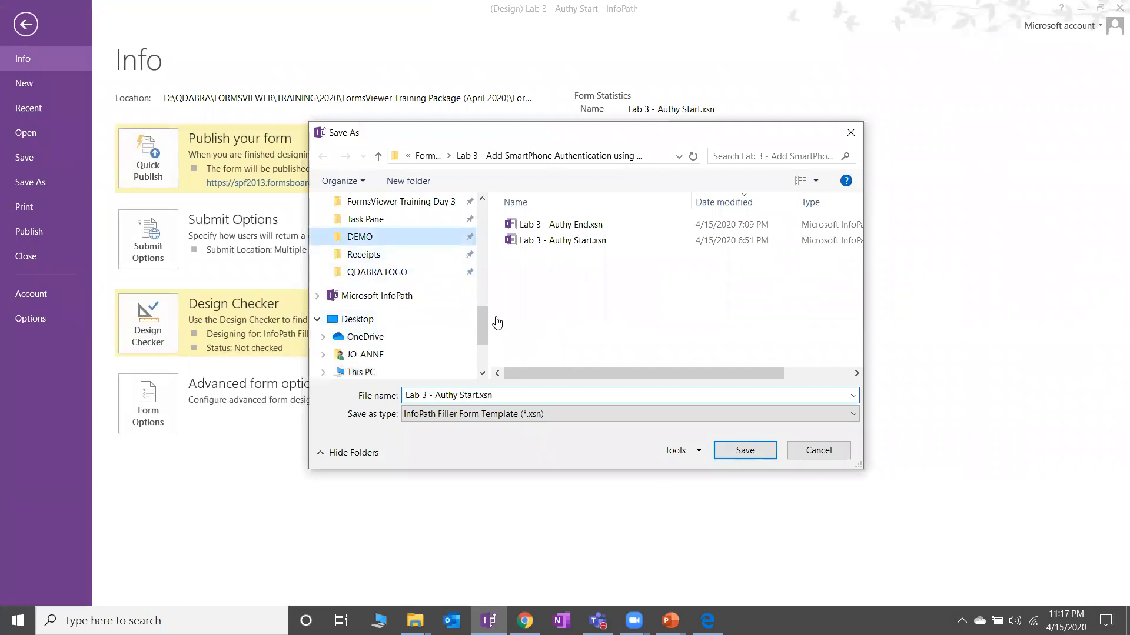
pyautogui.click(589, 225)
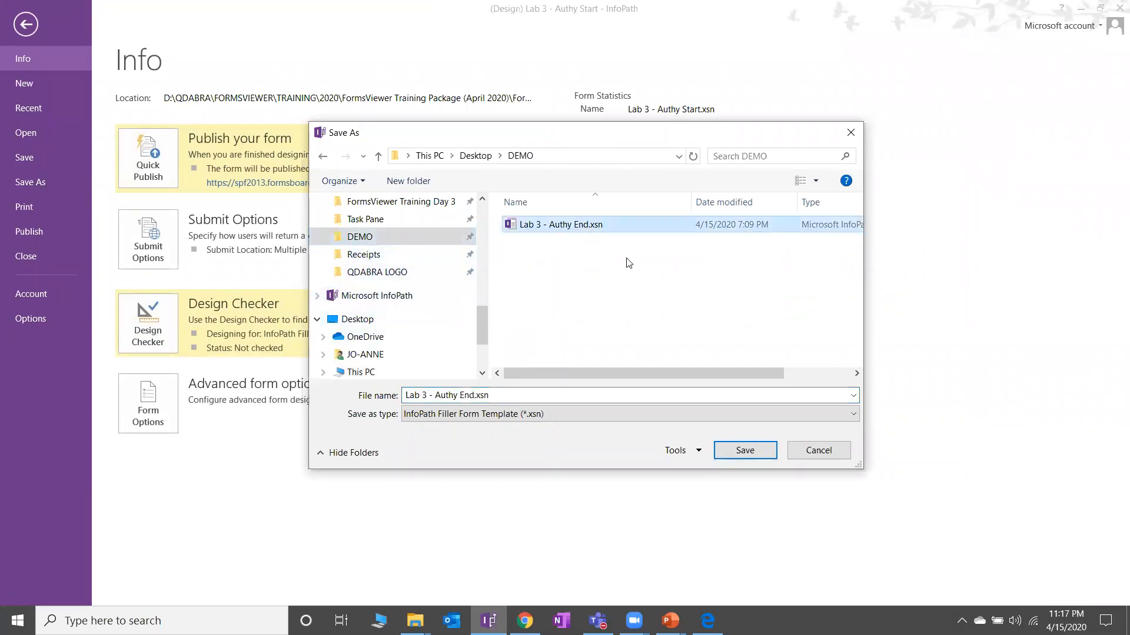
pyautogui.click(745, 451)
pyautogui.click(549, 344)
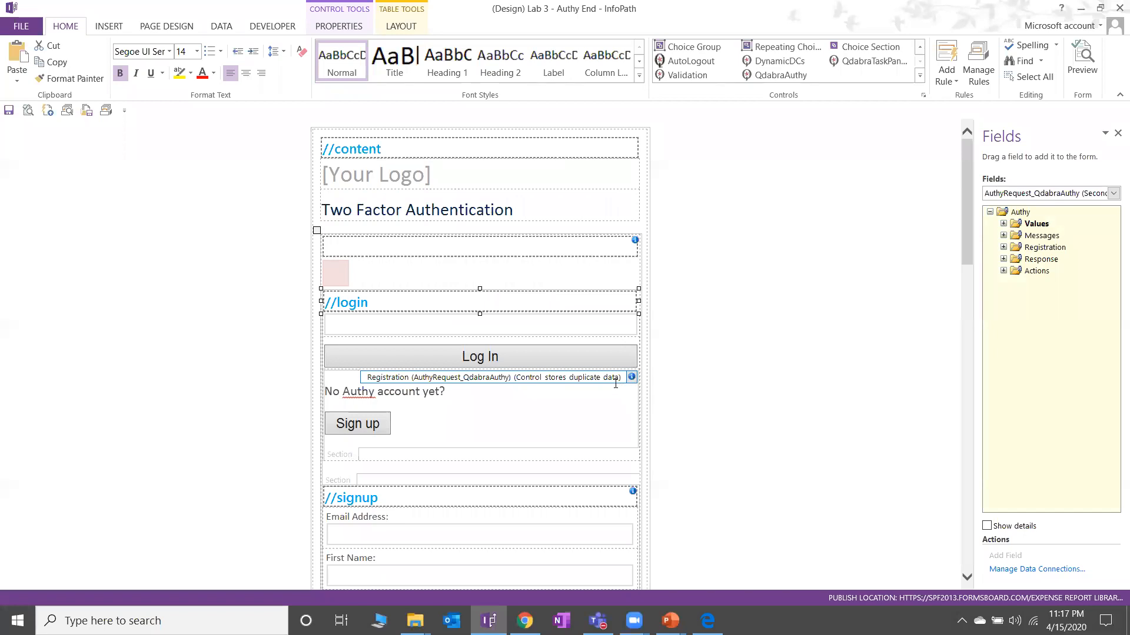
pyautogui.click(229, 25)
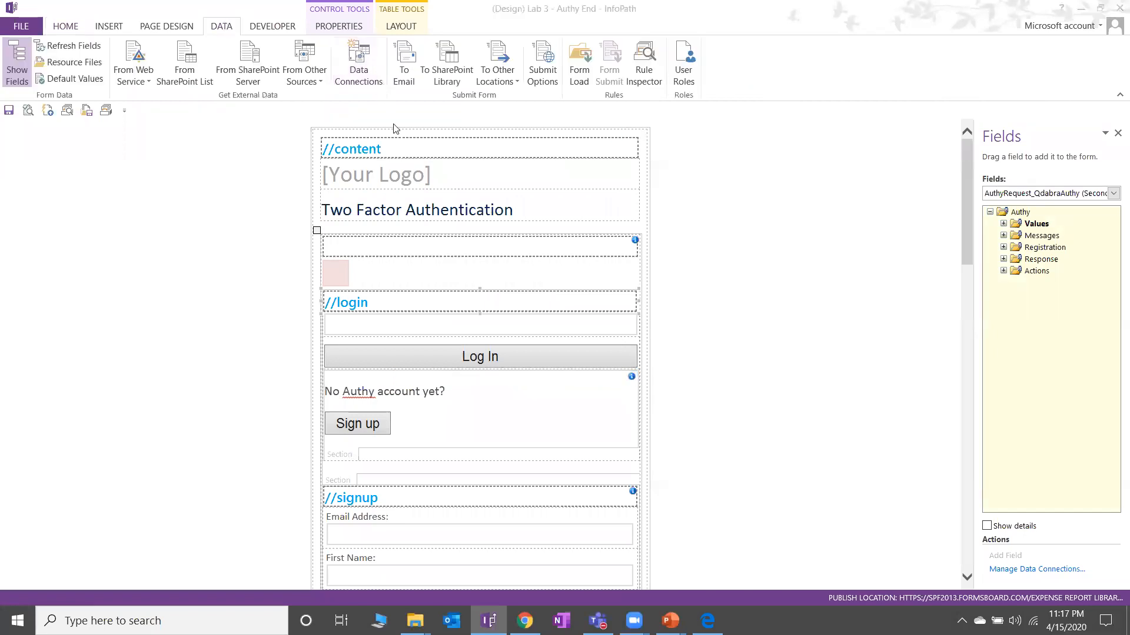
pyautogui.moveTo(430, 129); pyautogui.dragTo(401, 135)
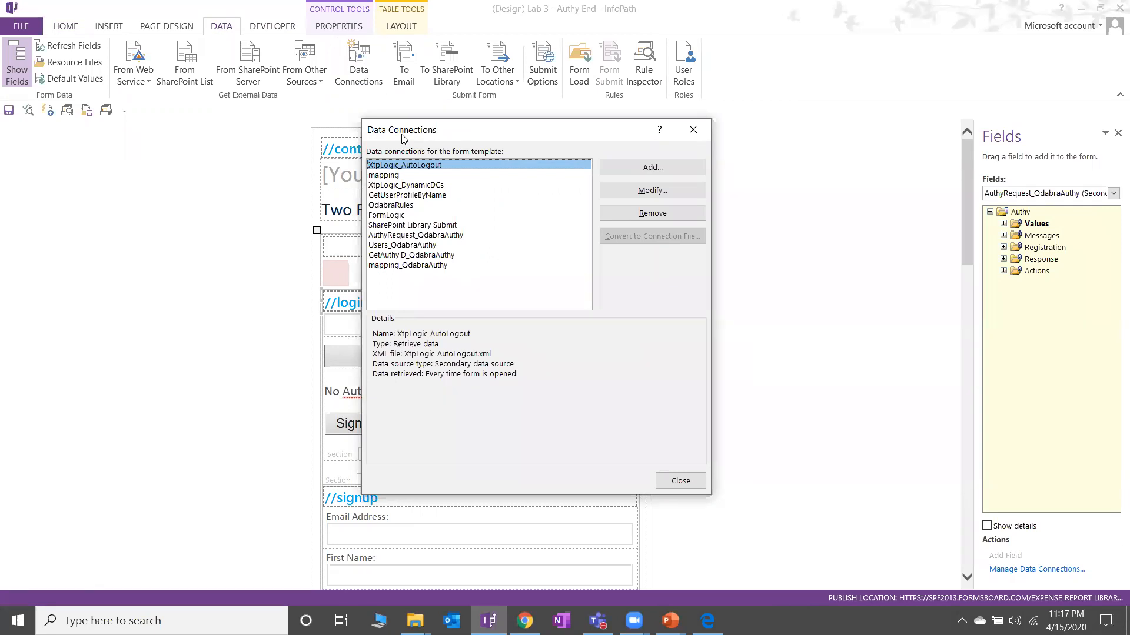
pyautogui.moveTo(403, 139); pyautogui.dragTo(331, 147)
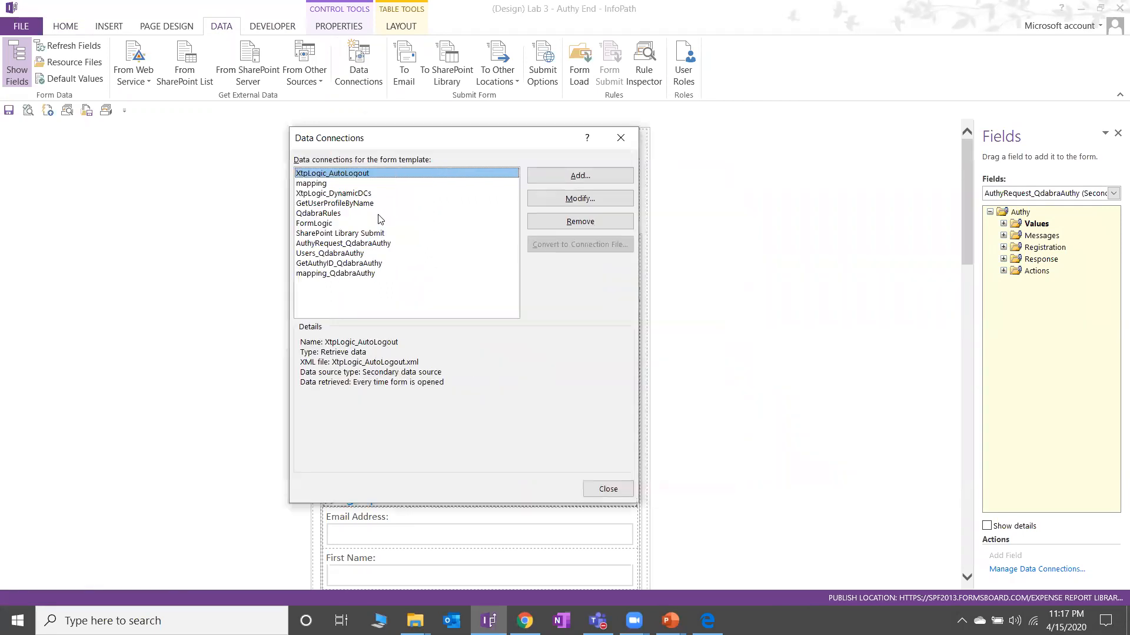
pyautogui.click(359, 245)
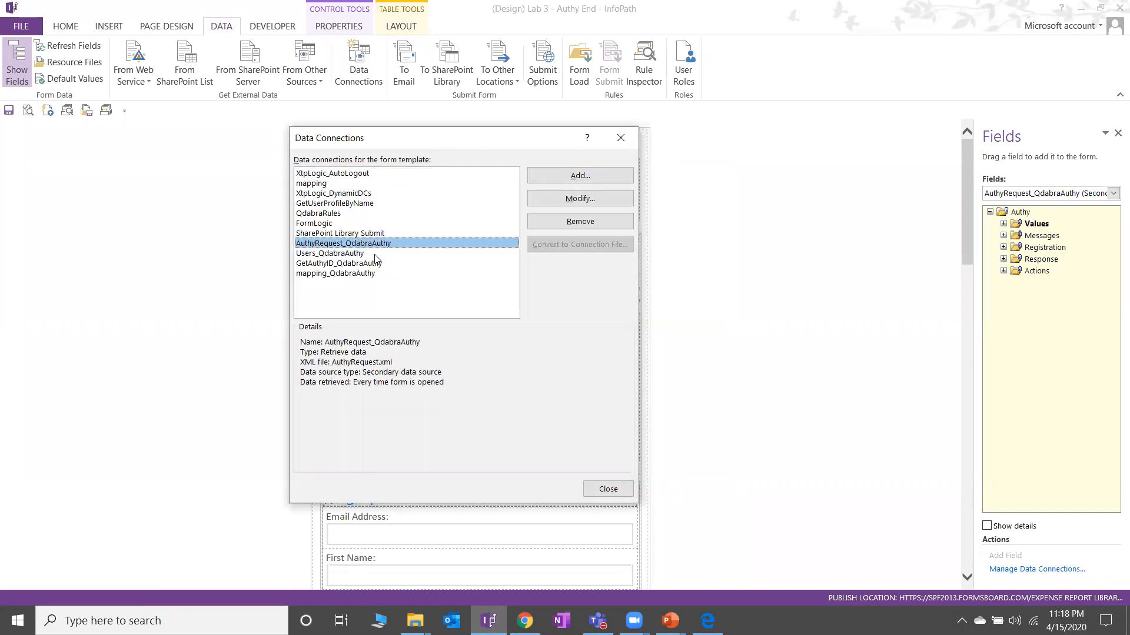
pyautogui.click(365, 256)
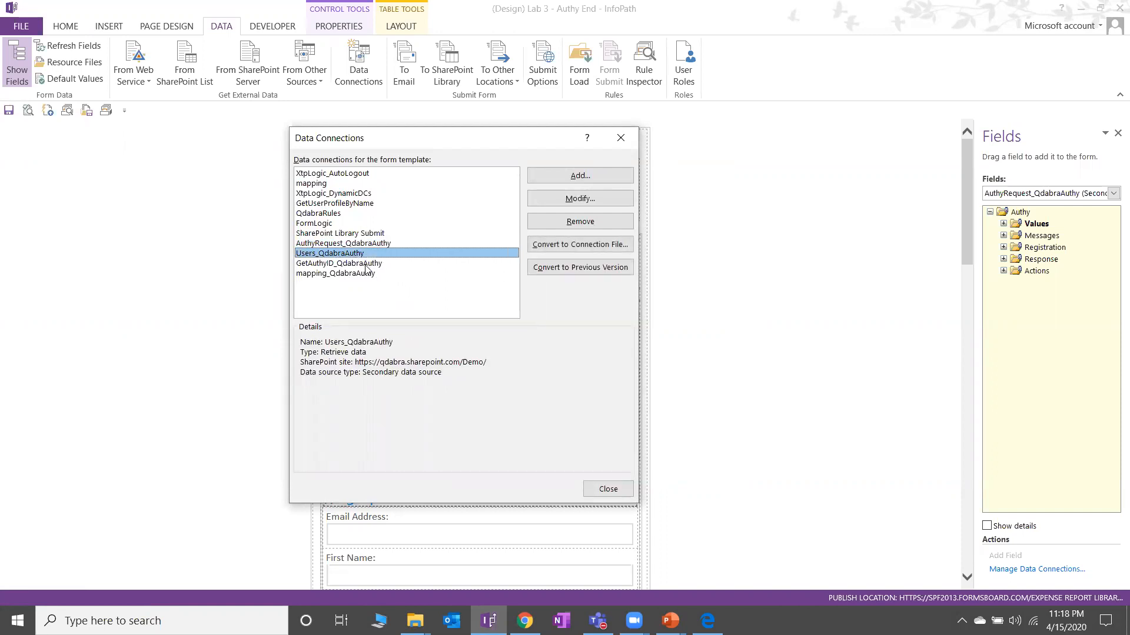
pyautogui.click(368, 264)
pyautogui.click(370, 273)
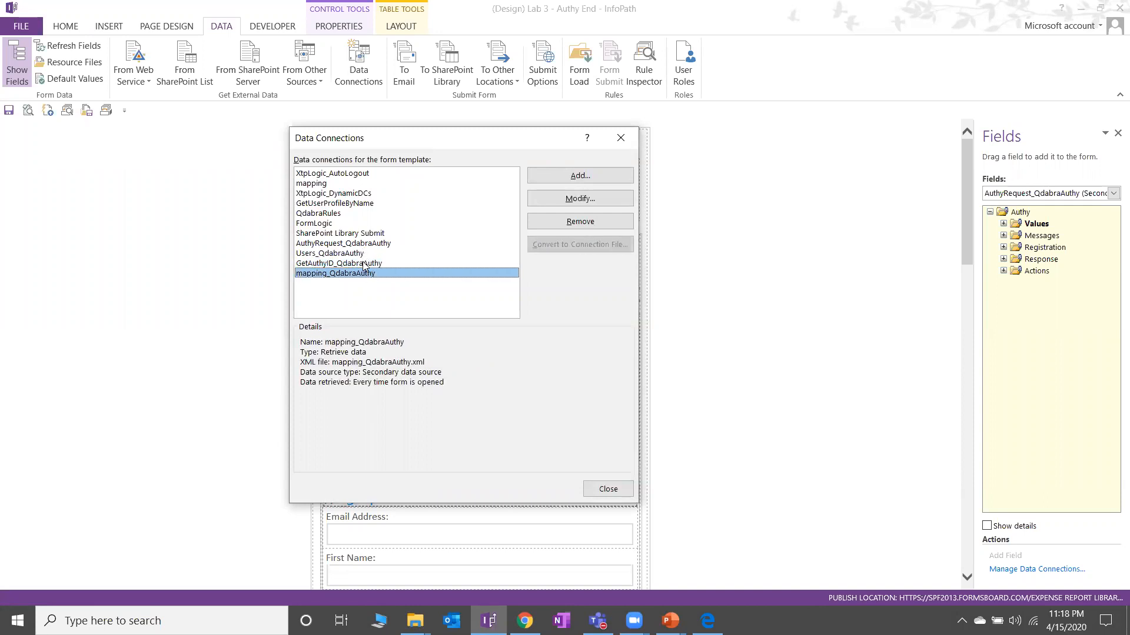
pyautogui.click(363, 263)
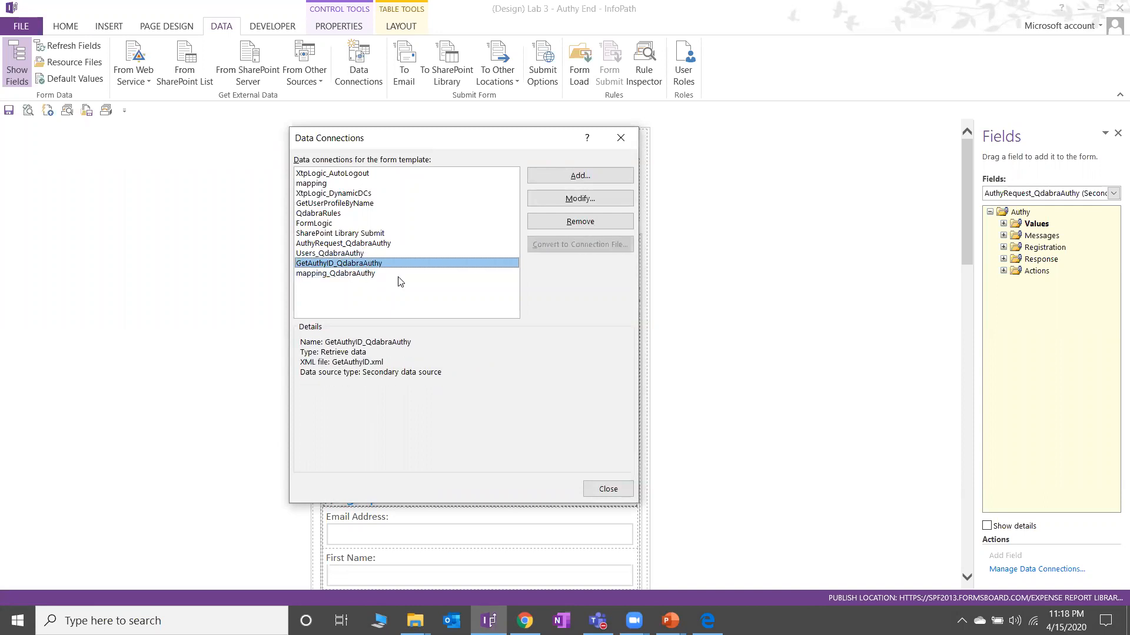
pyautogui.click(372, 254)
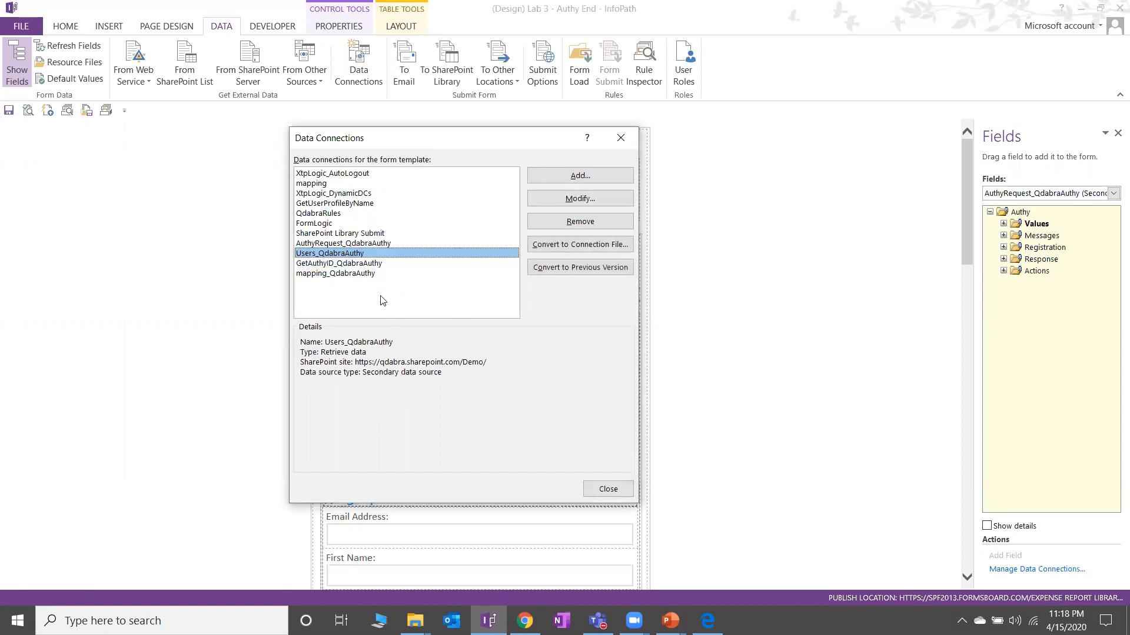
pyautogui.click(361, 266)
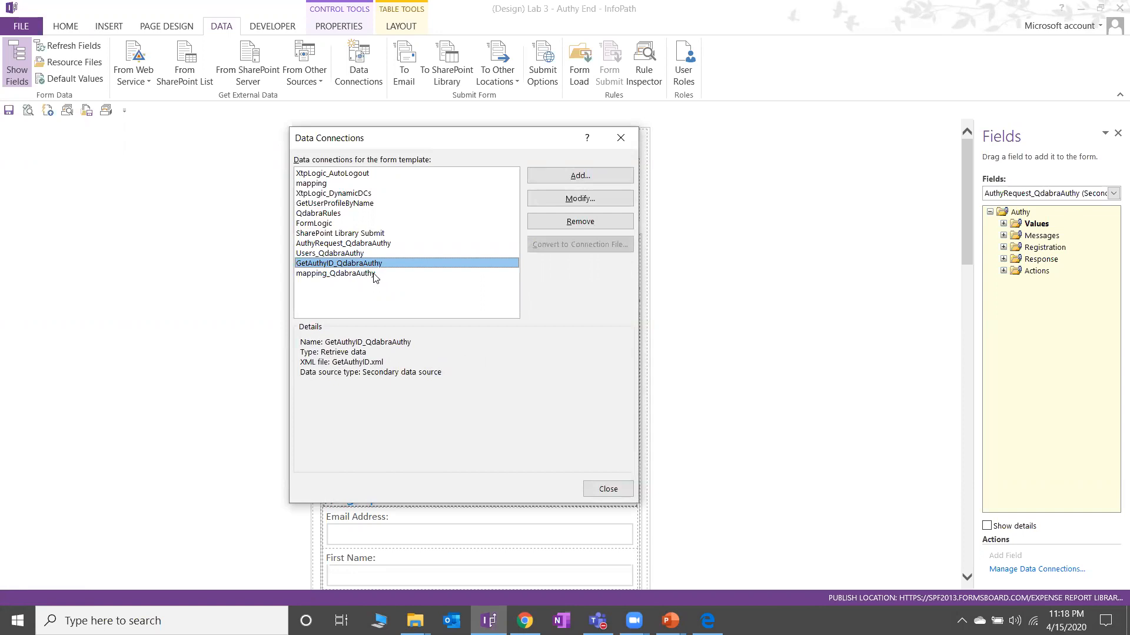
pyautogui.click(370, 275)
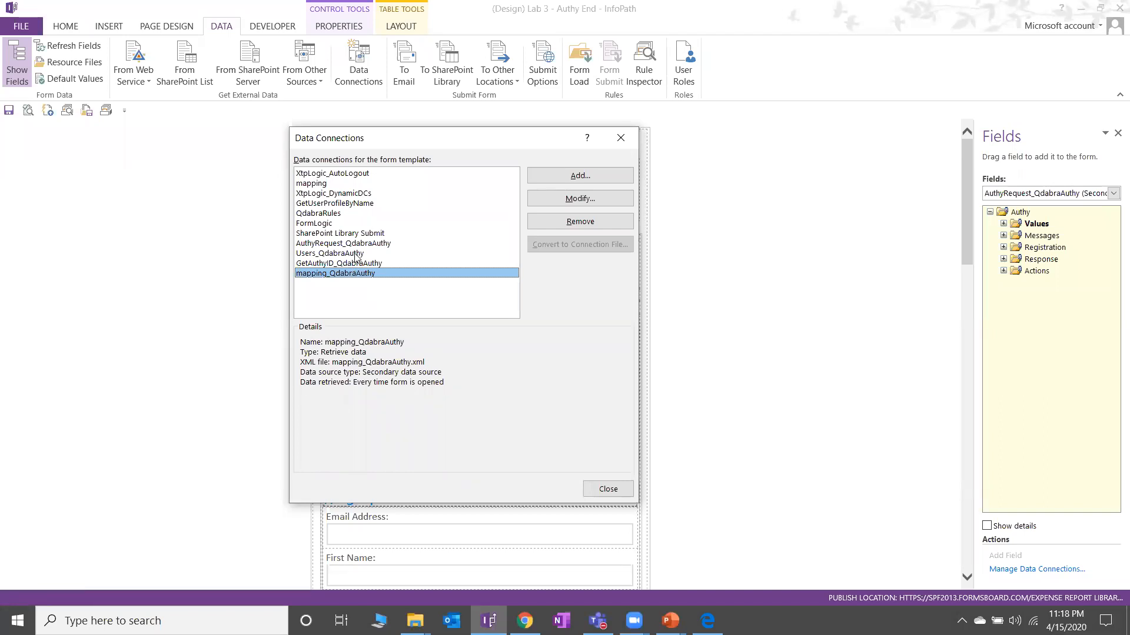
pyautogui.click(621, 137)
pyautogui.click(1028, 195)
pyautogui.scroll(2, 1026, 204)
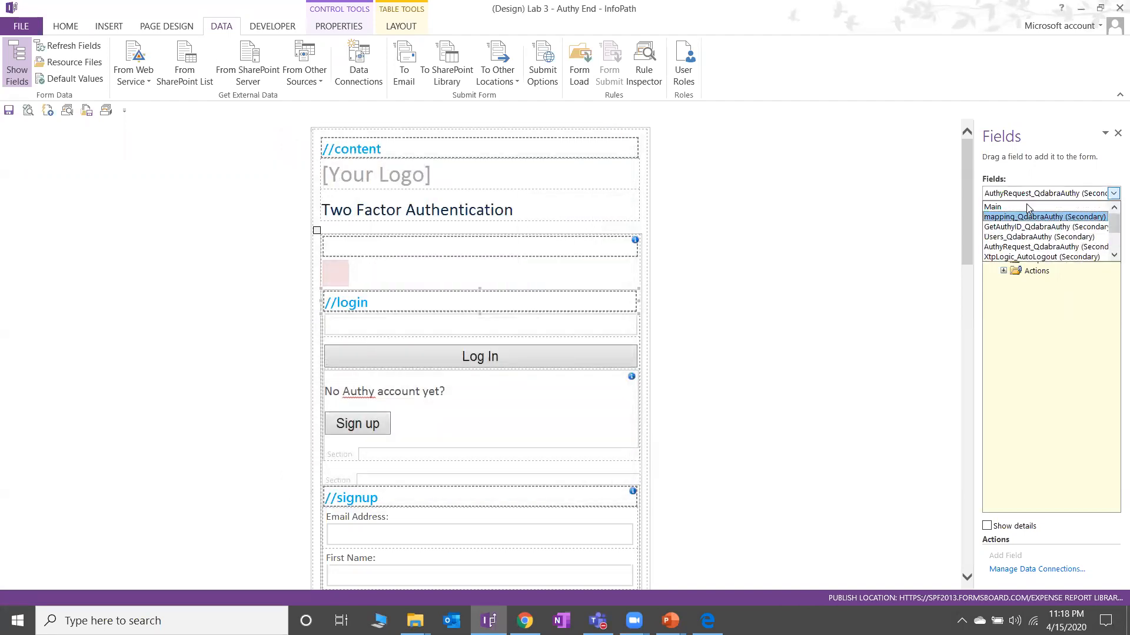
# Browse Main and AuthyRequest_QdabraAuthy fields, widen the pane, and select QdabraRules' finishedLoading.
pyautogui.click(1026, 206)
pyautogui.click(1004, 295)
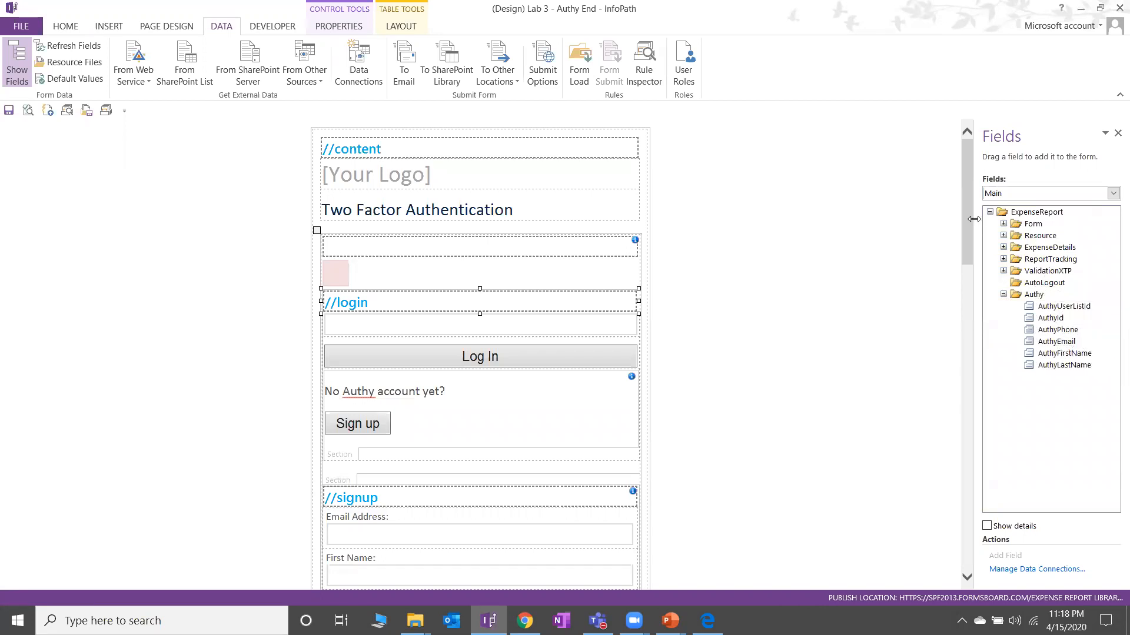
pyautogui.moveTo(976, 226); pyautogui.dragTo(866, 240)
pyautogui.click(921, 196)
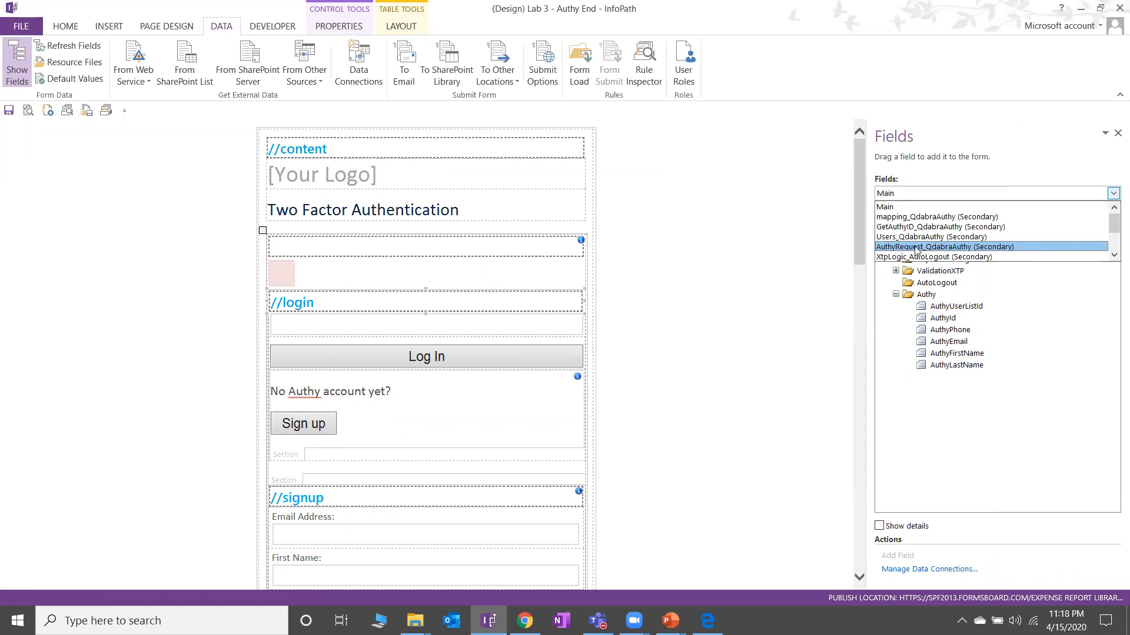
pyautogui.click(959, 249)
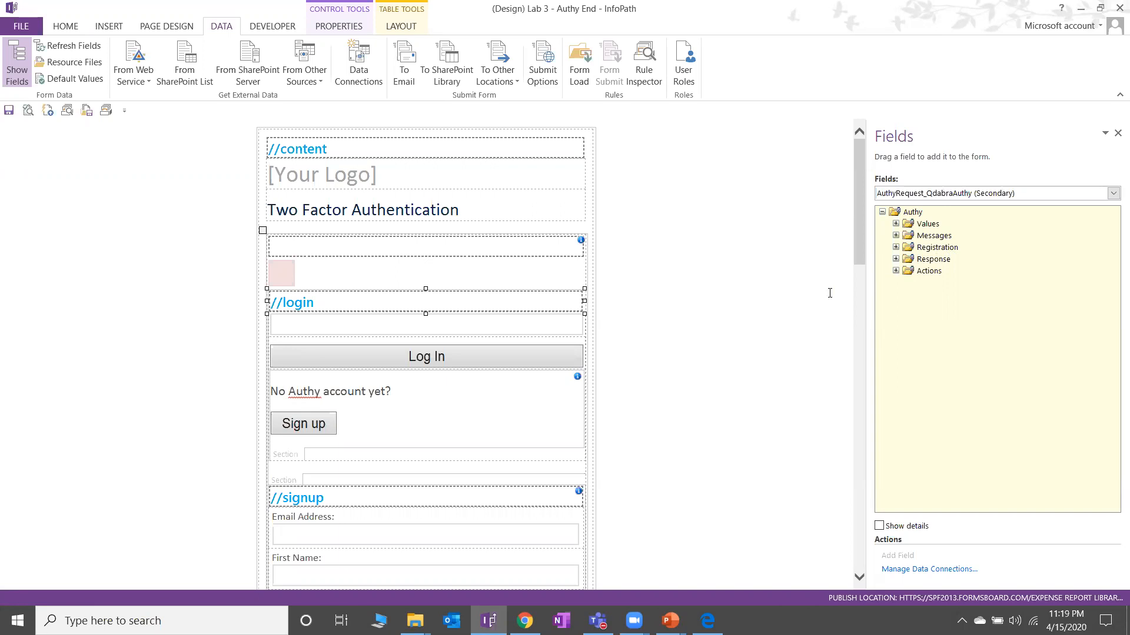
pyautogui.click(985, 201)
pyautogui.click(974, 258)
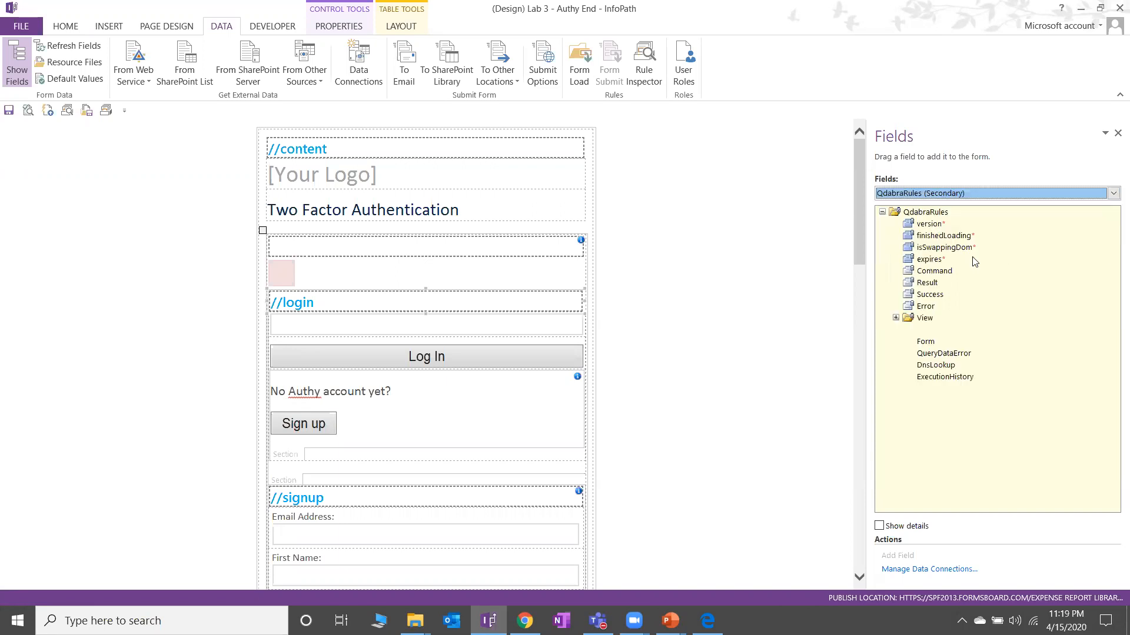
pyautogui.click(945, 237)
pyautogui.click(65, 26)
# Show finishedLoading's rules and select the Run Auto Logout rule.
pyautogui.click(979, 65)
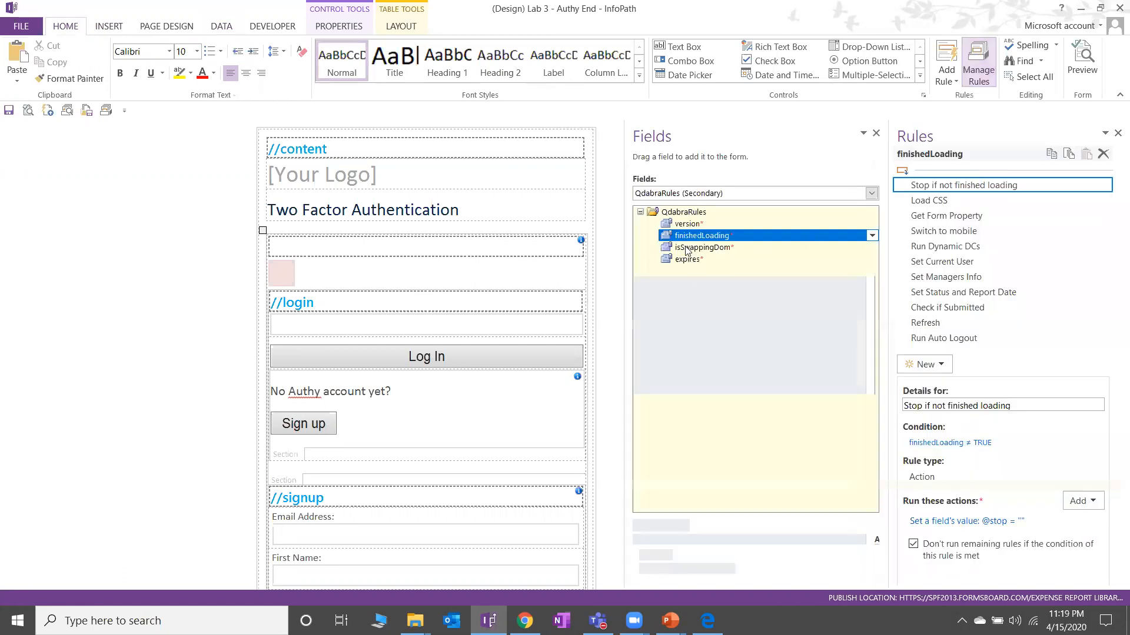
pyautogui.moveTo(621, 256); pyautogui.dragTo(672, 269)
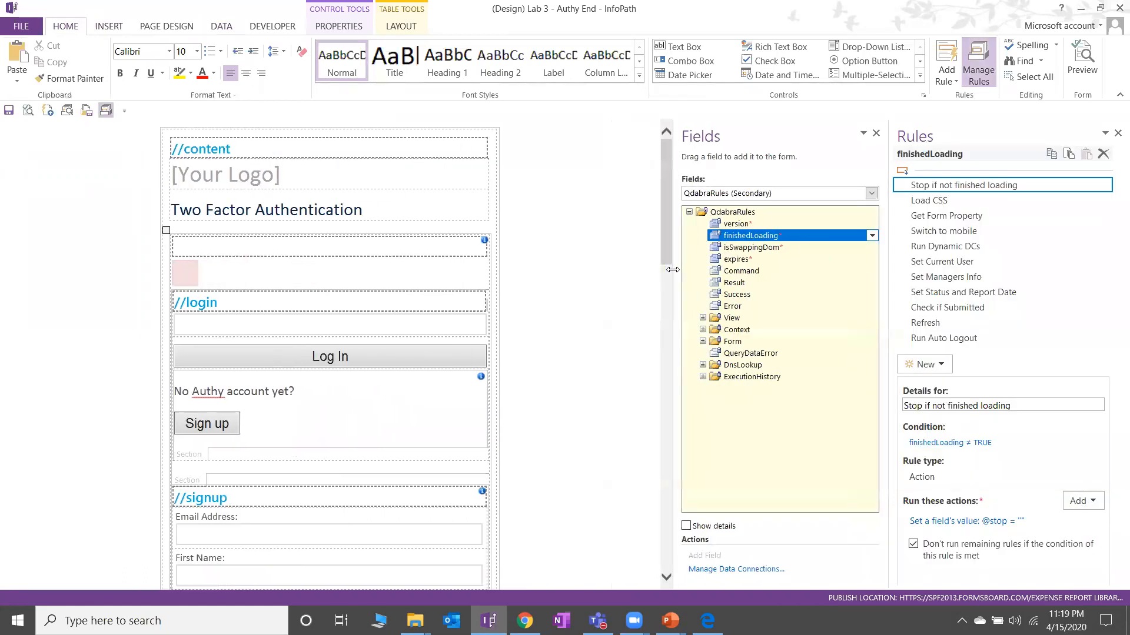
pyautogui.click(755, 194)
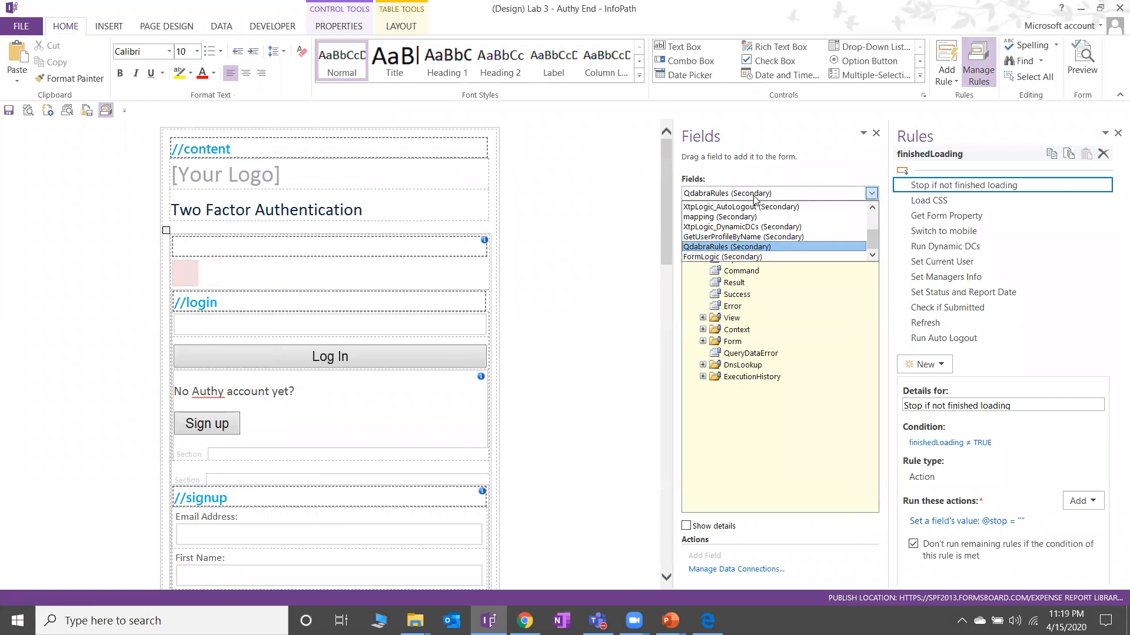
pyautogui.click(754, 198)
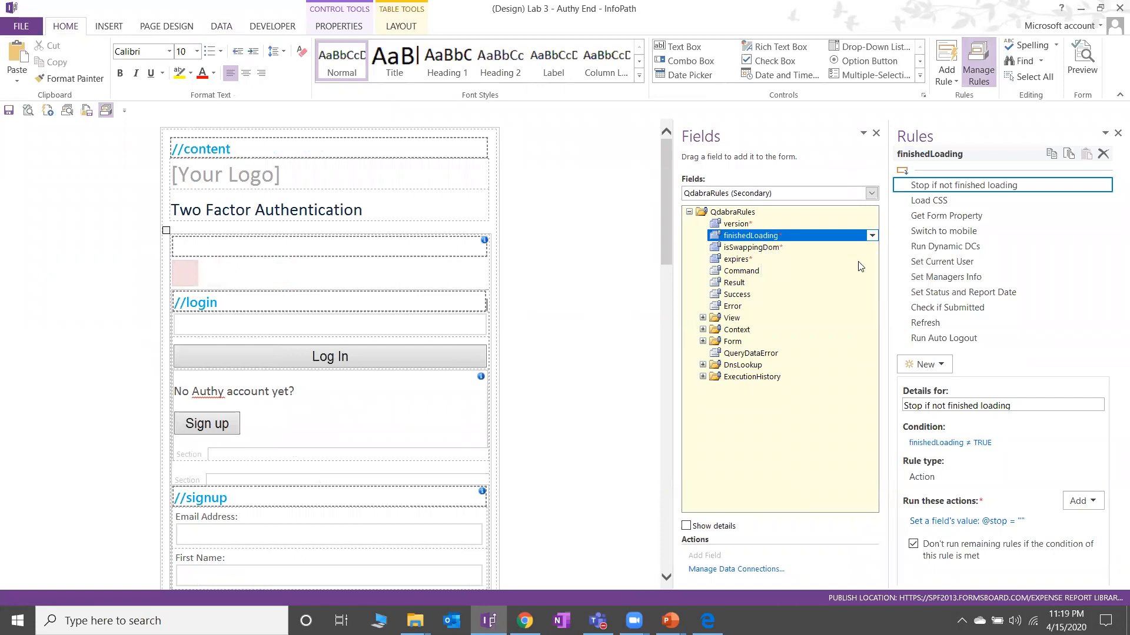
pyautogui.moveTo(884, 278); pyautogui.dragTo(820, 269)
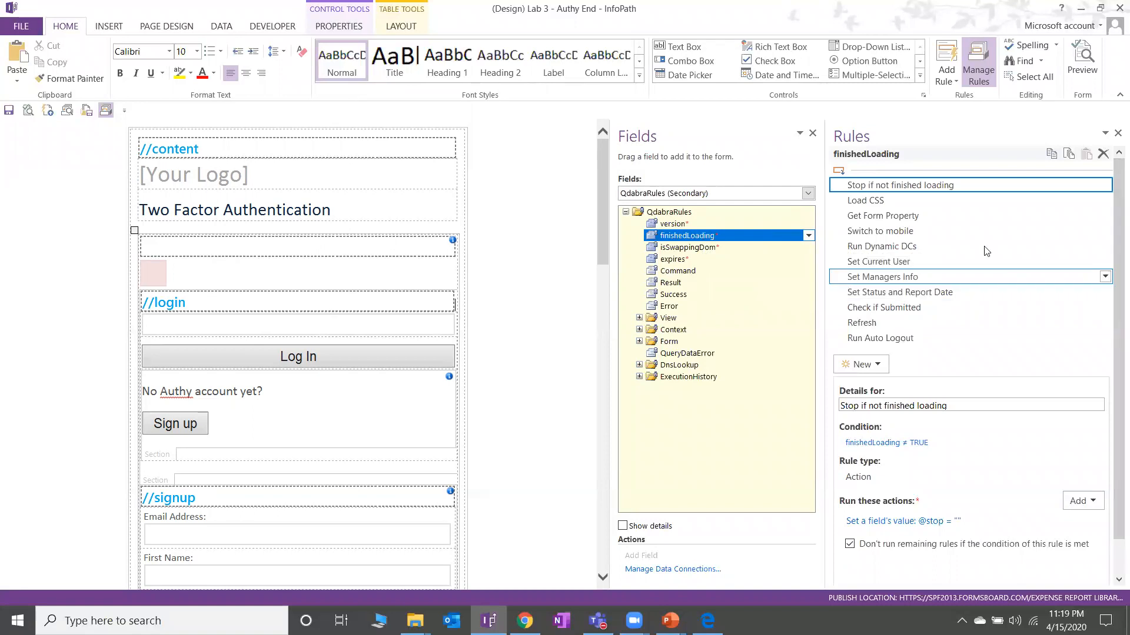
pyautogui.scroll(-1, 1059, 306)
pyautogui.click(931, 300)
# Add a new action rule named Run Authy.
pyautogui.click(865, 325)
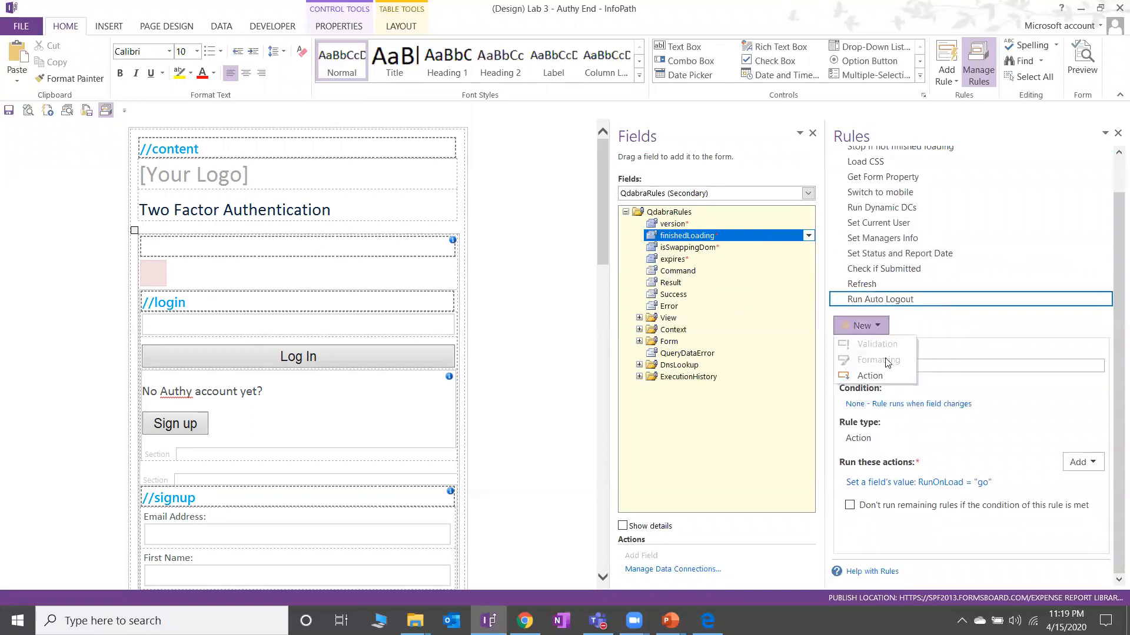
pyautogui.click(887, 380)
pyautogui.scroll(-1, 956, 395)
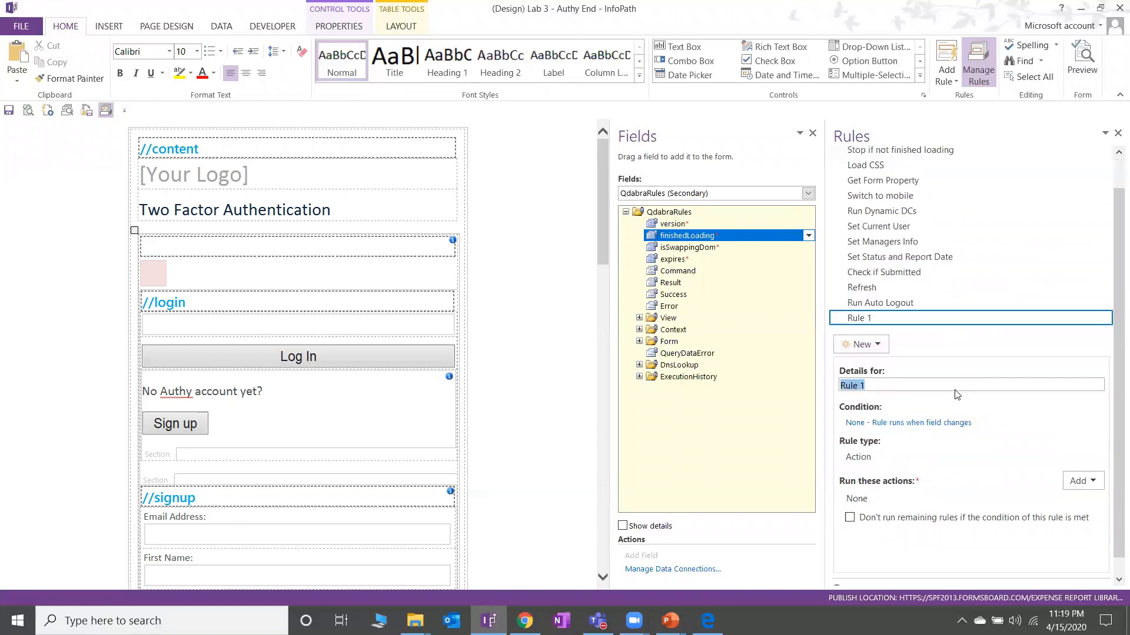
pyautogui.write('R')
pyautogui.press('Tab')
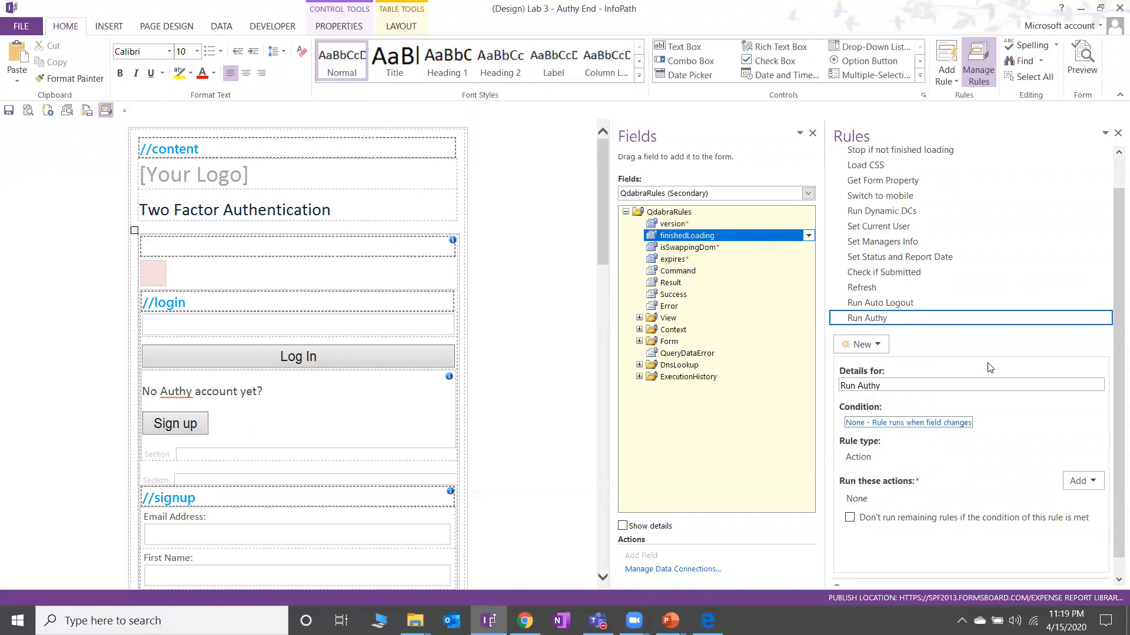
pyautogui.scroll(-1, 990, 367)
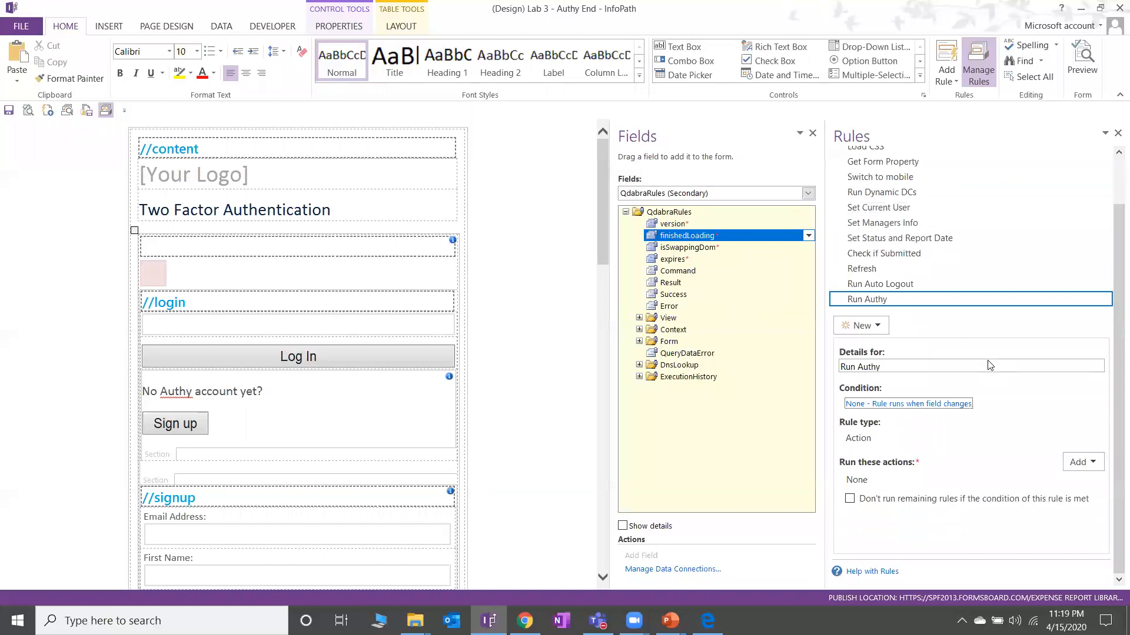
# Add a Set a field's value action targeting AuthyRequest_QdabraAuthy's Actions > RunOnLoad.
pyautogui.click(1097, 465)
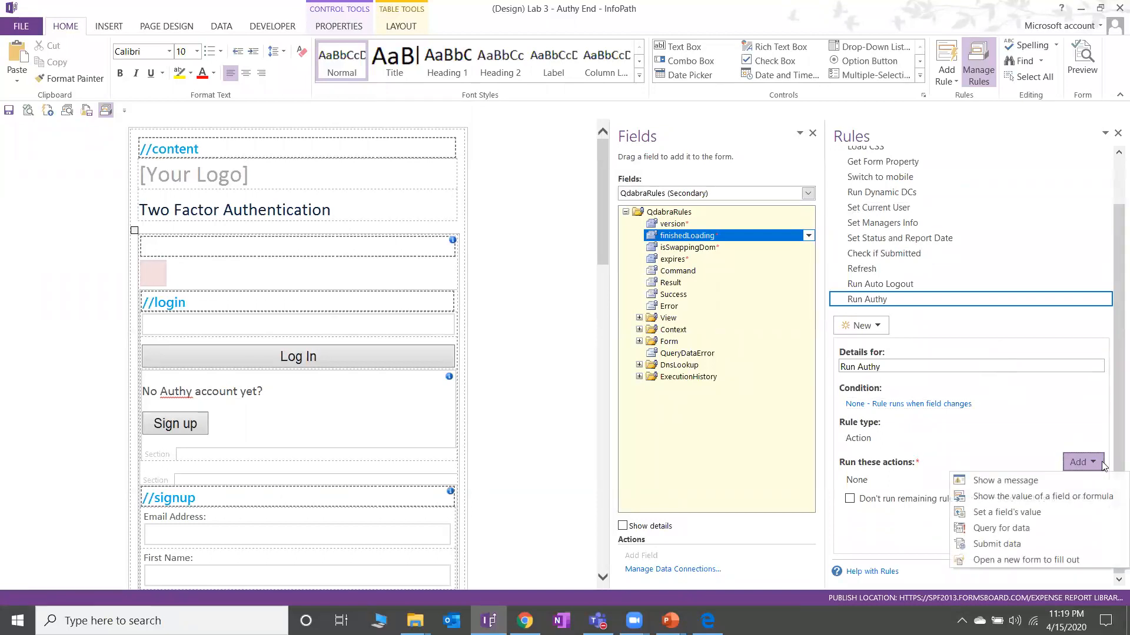
pyautogui.click(1045, 519)
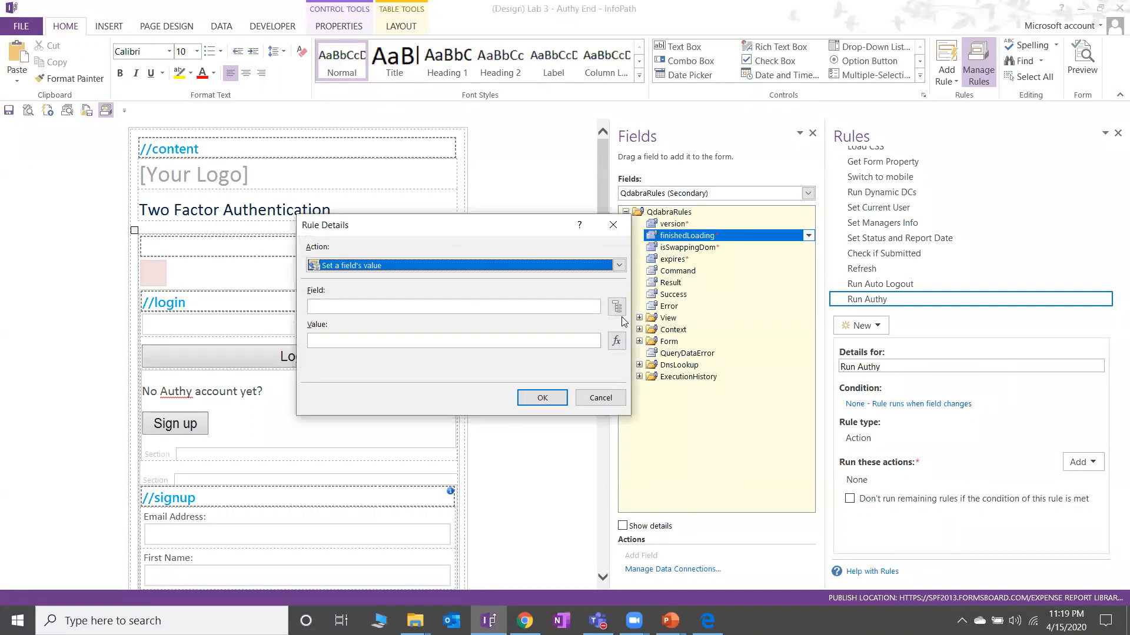
pyautogui.click(618, 311)
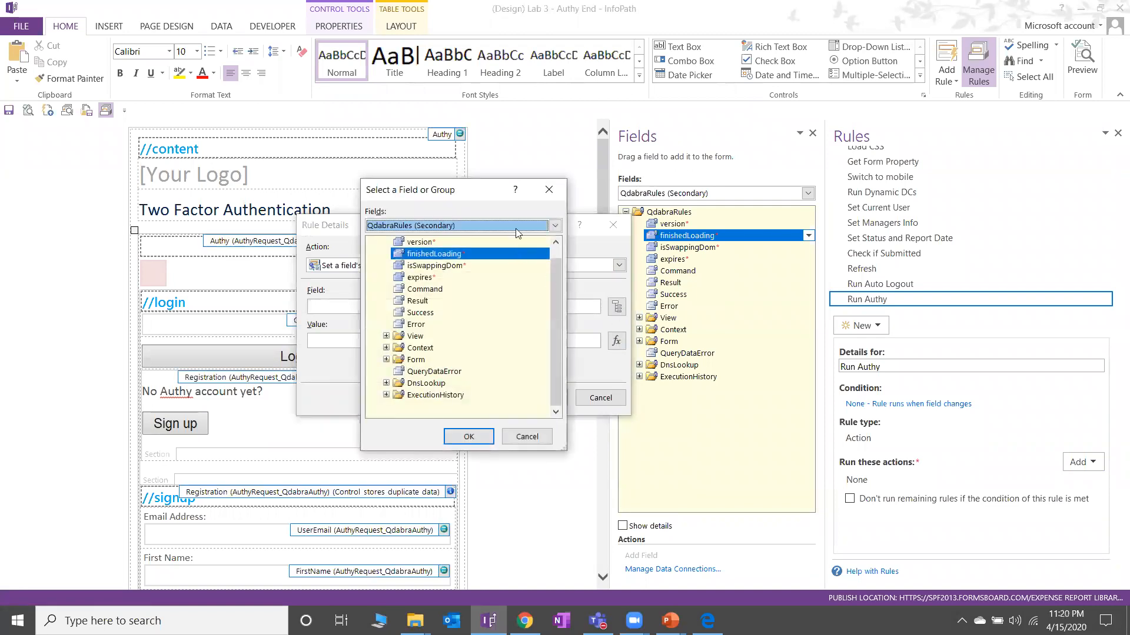
pyautogui.click(517, 228)
pyautogui.scroll(2, 480, 266)
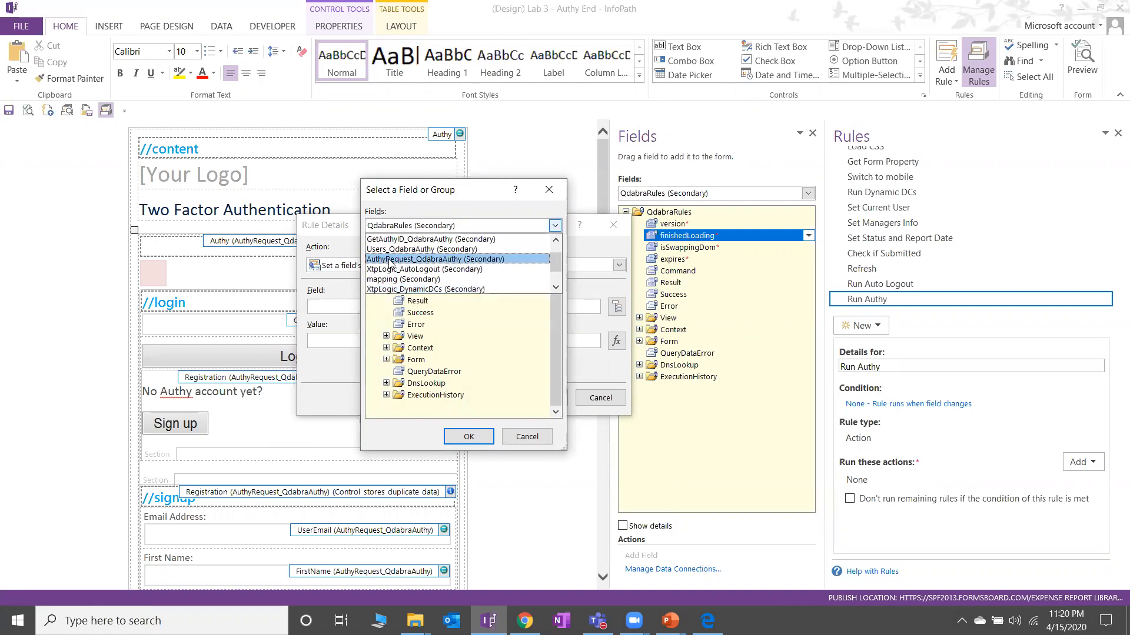
pyautogui.click(459, 263)
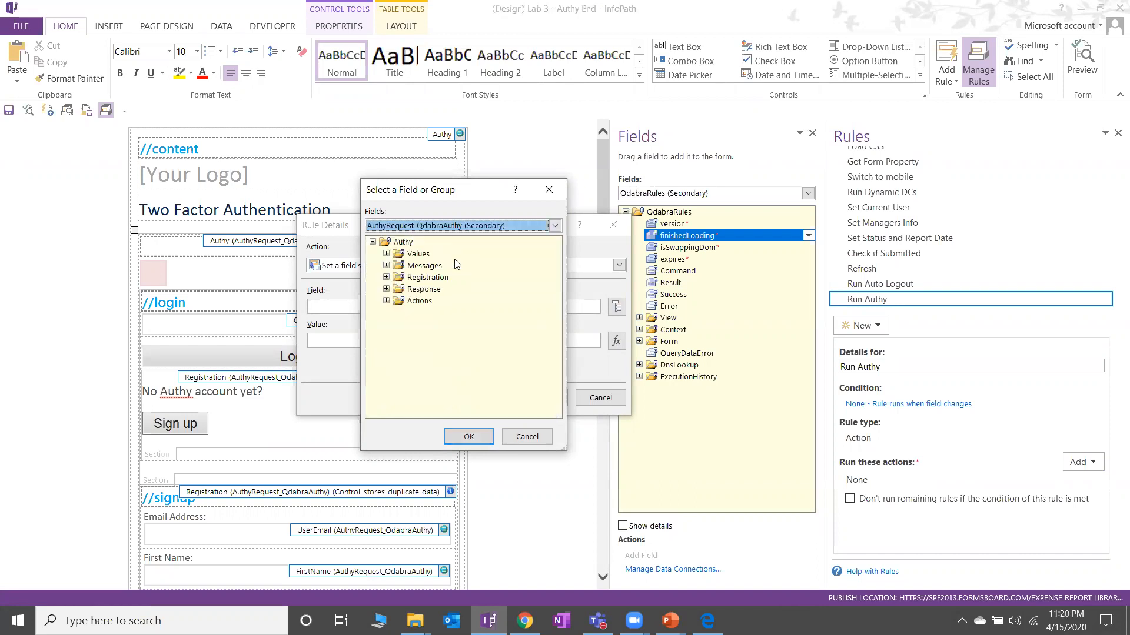
pyautogui.click(386, 301)
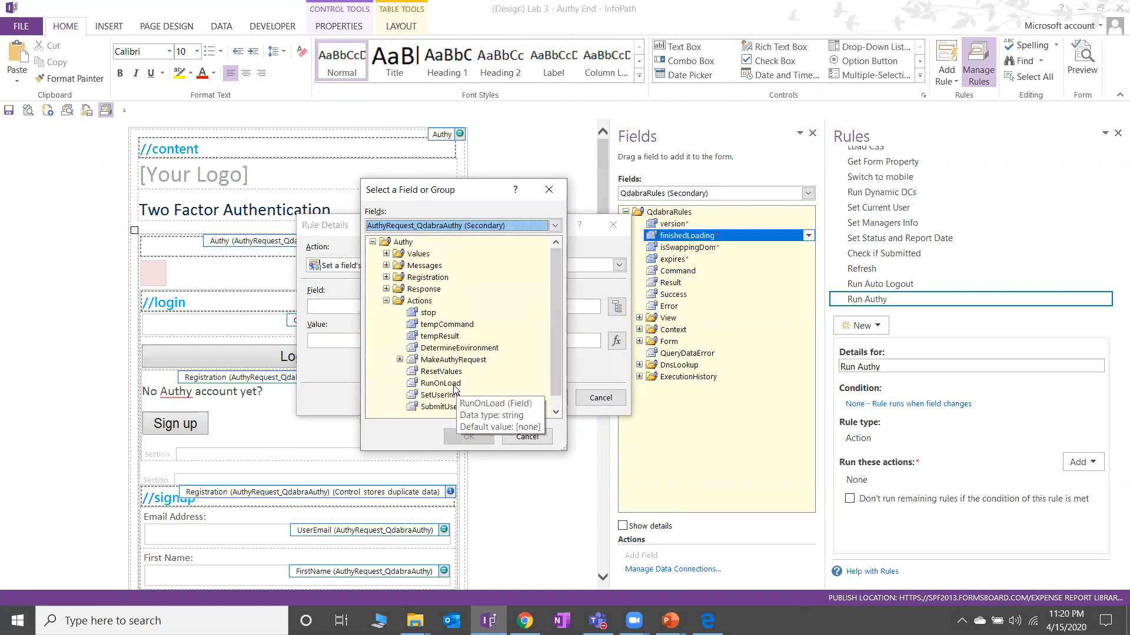
pyautogui.click(454, 384)
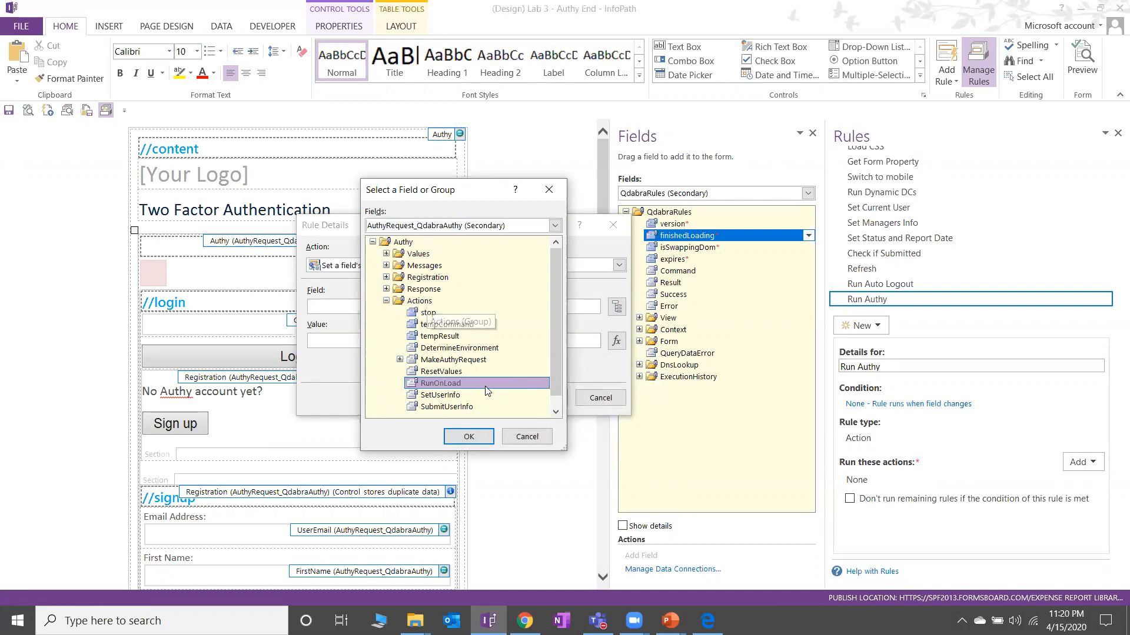
pyautogui.click(469, 436)
# Enter go as RunOnLoad's value and save the action.
pyautogui.click(458, 343)
pyautogui.write('go')
pyautogui.click(541, 398)
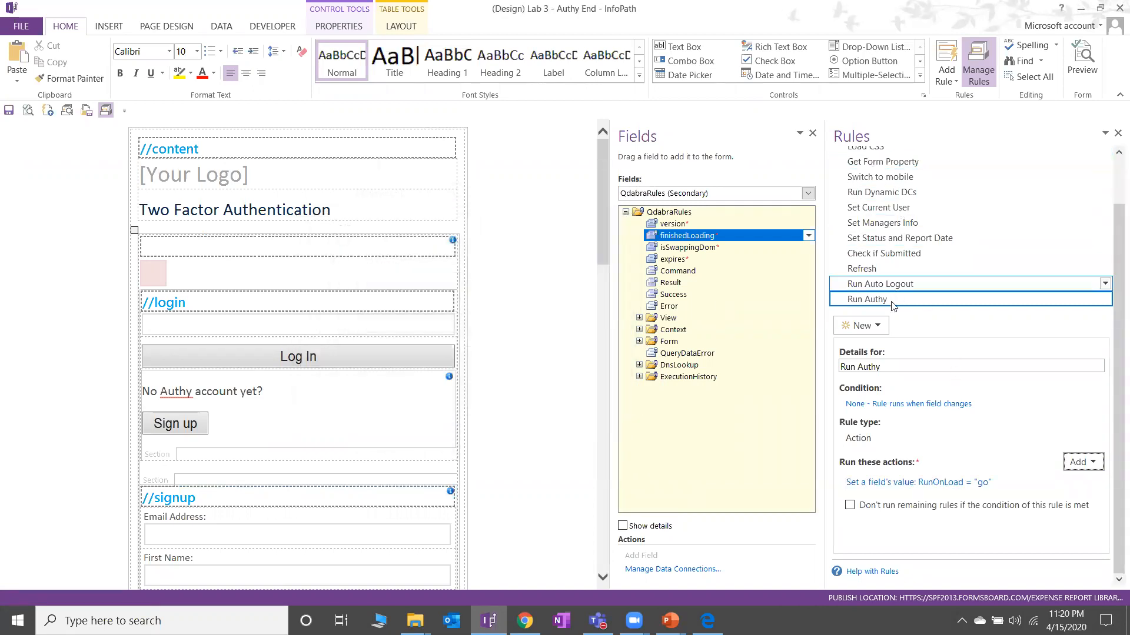
pyautogui.moveTo(1114, 326); pyautogui.dragTo(1114, 333)
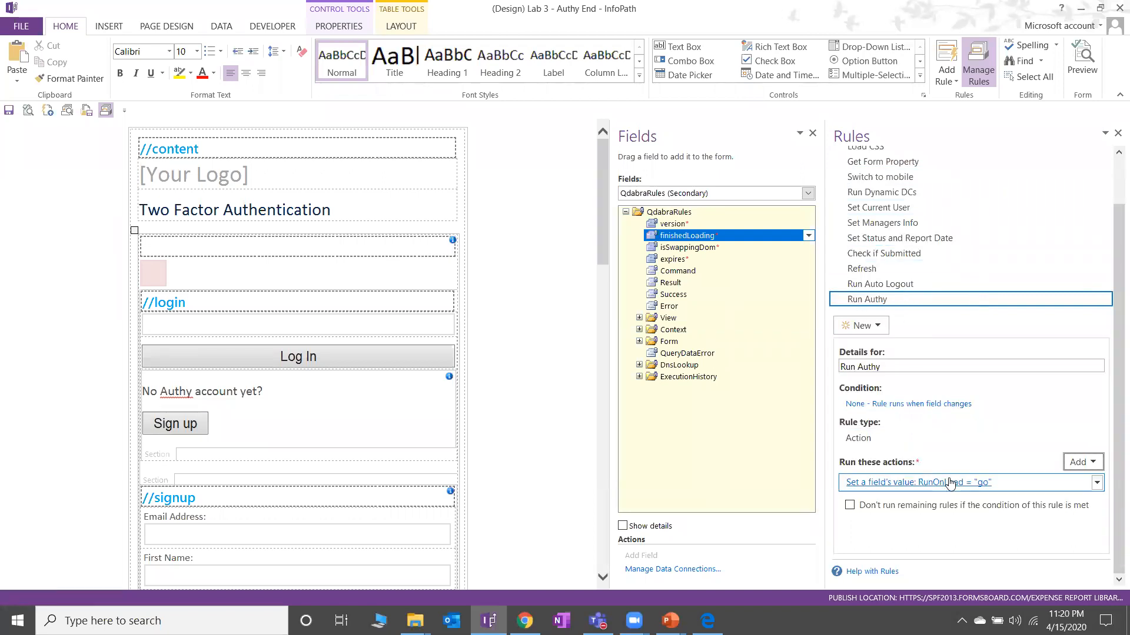
pyautogui.click(652, 195)
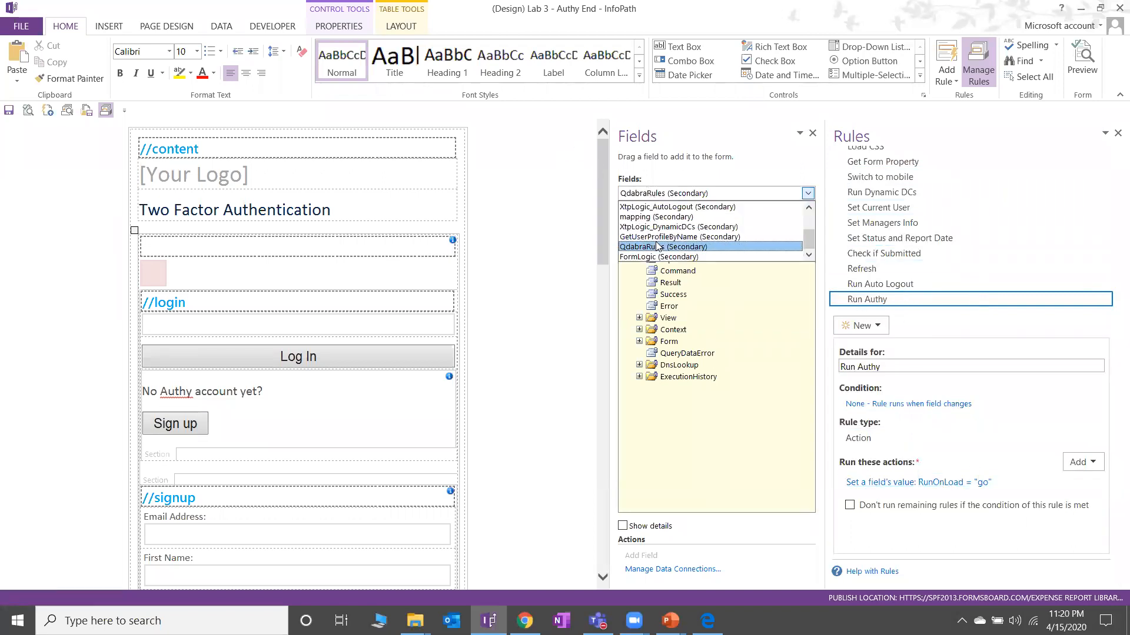
# Show RunOnLoad's rules under AuthyRequest_QdabraAuthy Actions and select the Set API Key rule.
pyautogui.scroll(1, 659, 235)
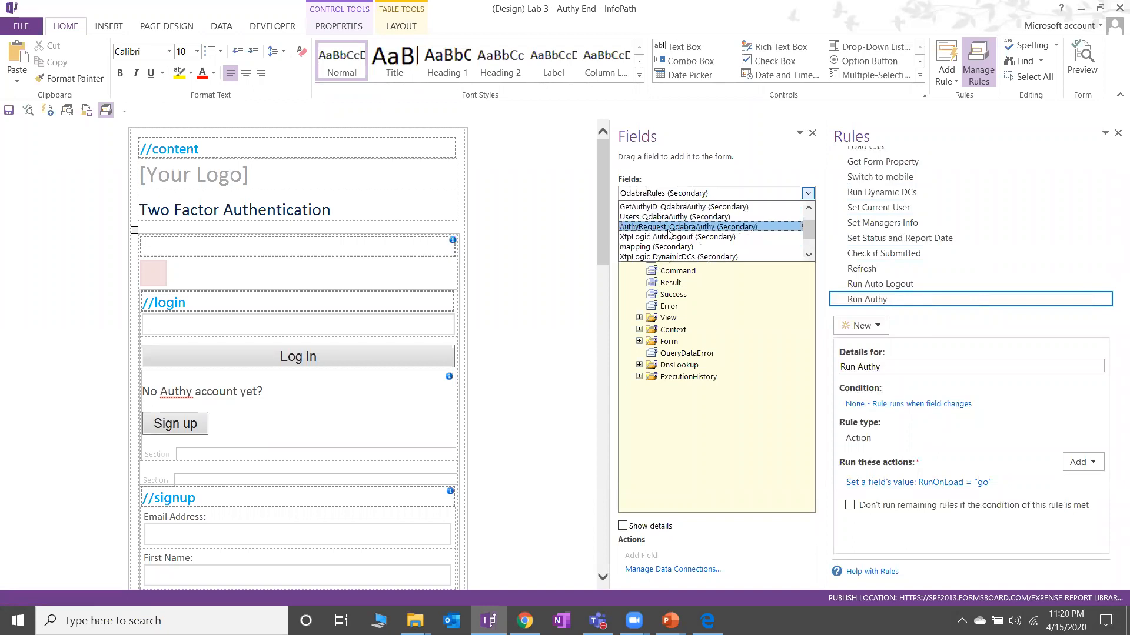
pyautogui.click(663, 227)
pyautogui.click(639, 271)
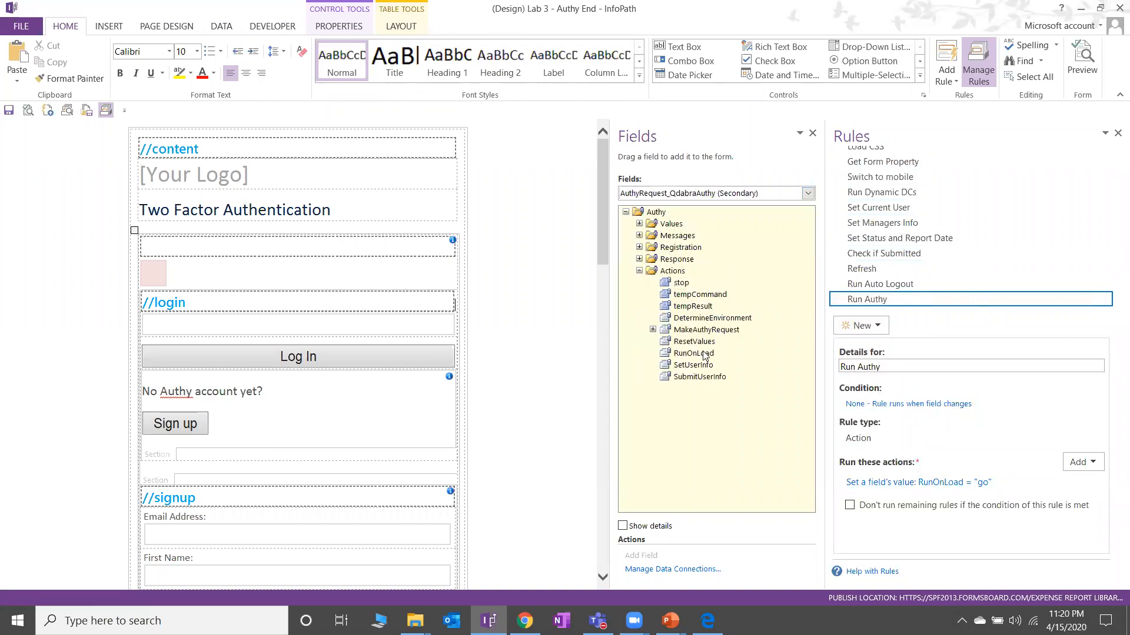
pyautogui.click(703, 354)
pyautogui.click(898, 203)
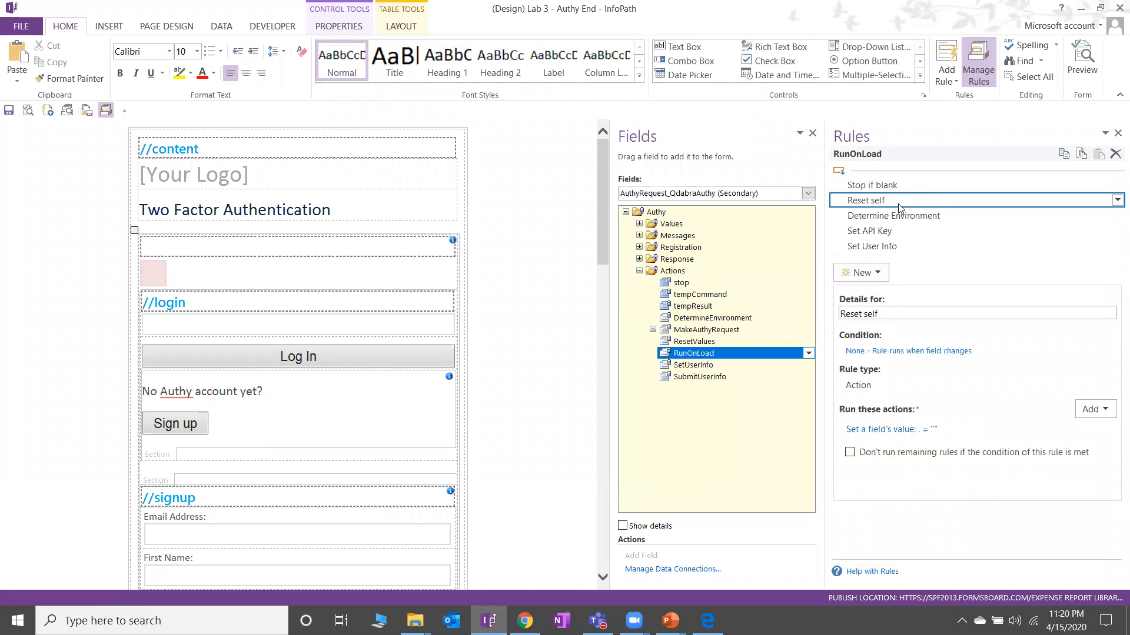
pyautogui.click(905, 216)
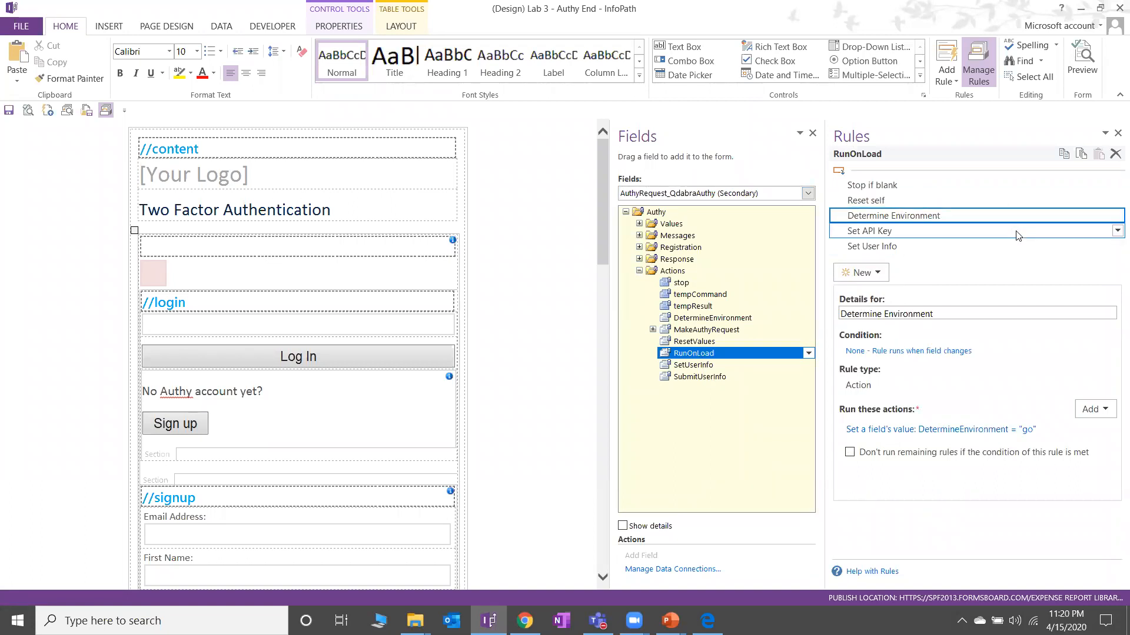
pyautogui.click(941, 232)
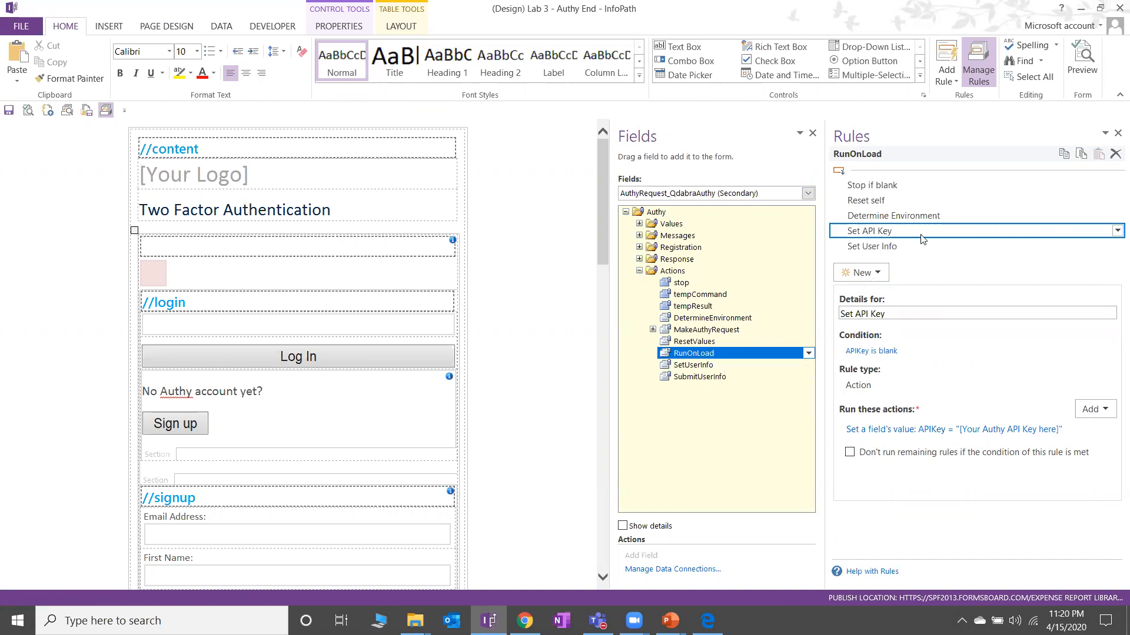
# Open the APIKey action's details, select the placeholder value, and switch to OneNote.
pyautogui.click(1047, 436)
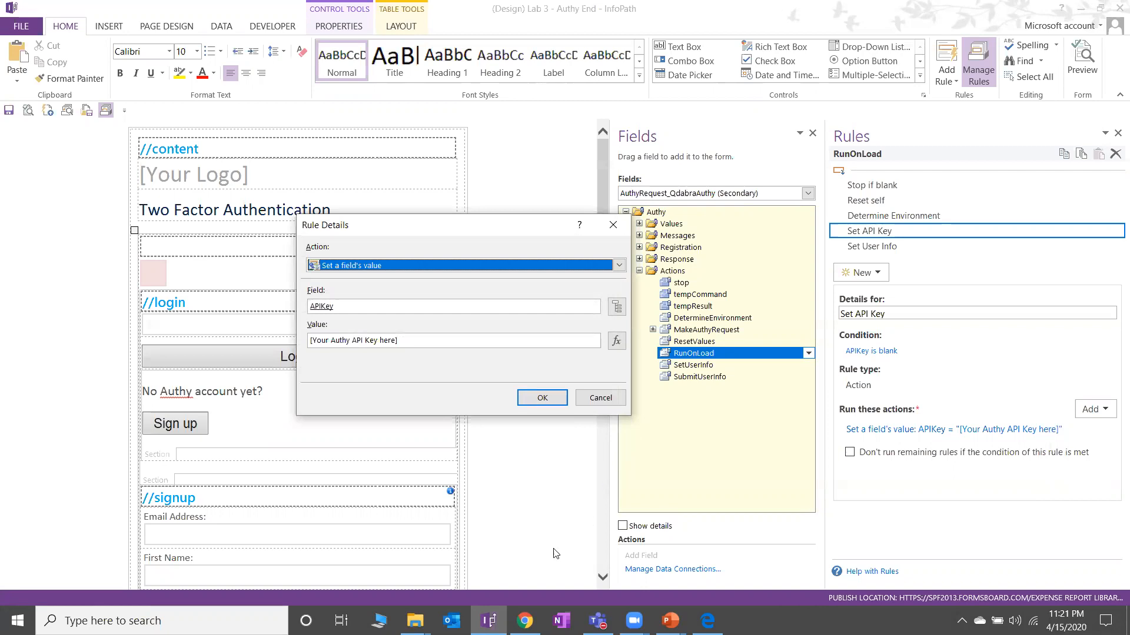
pyautogui.moveTo(525, 621)
pyautogui.moveTo(472, 340); pyautogui.dragTo(112, 333)
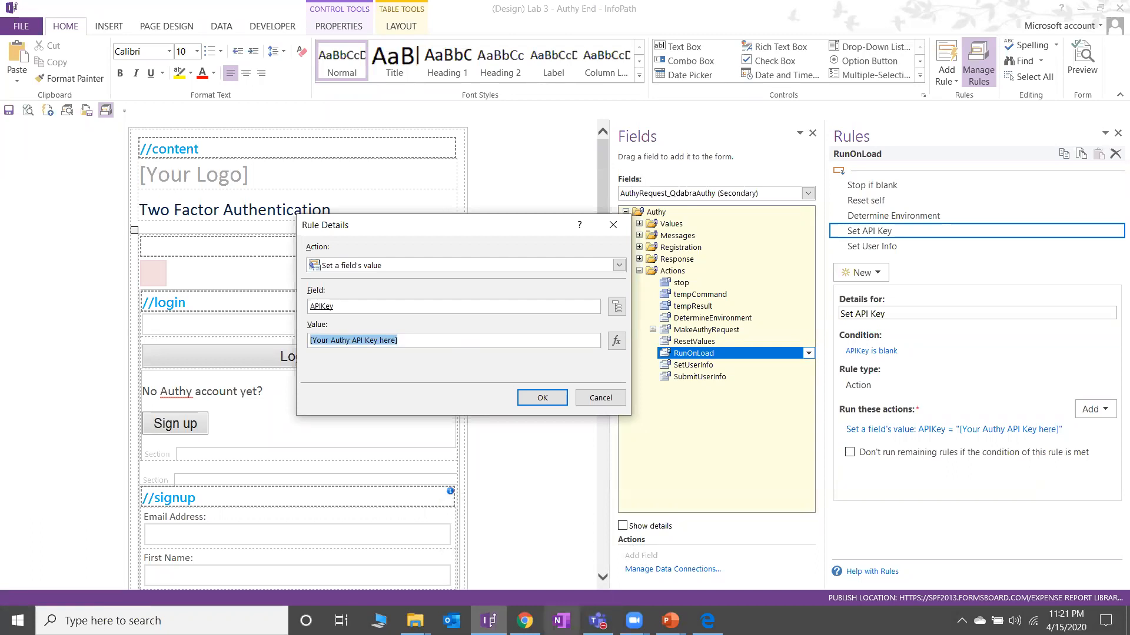
pyautogui.click(562, 621)
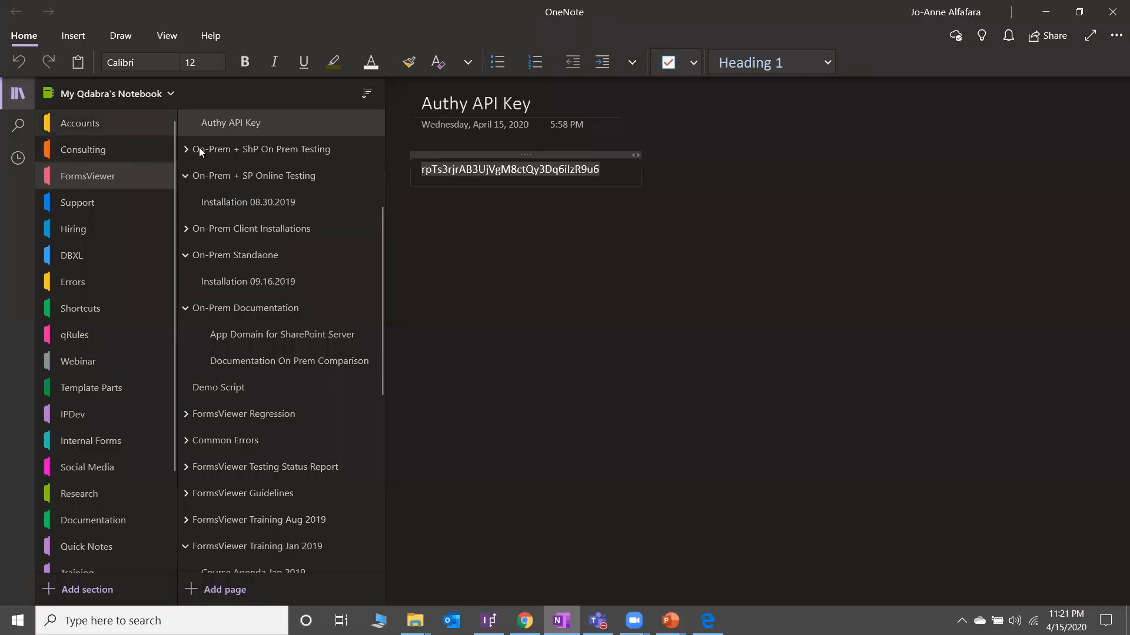
# Copy the stored key from OneNote's Authy API Key page and paste it as APIKey's value.
pyautogui.moveTo(605, 170); pyautogui.dragTo(406, 184)
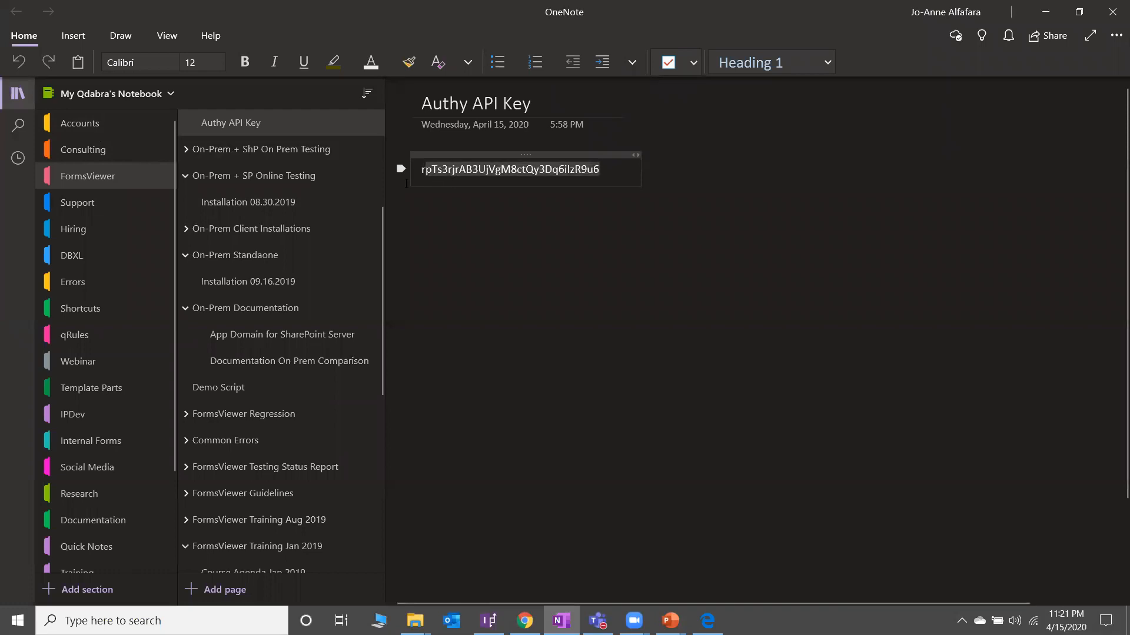
pyautogui.hotkey('ctrl', 'c')
pyautogui.hotkey('alt', 'Tab')
pyautogui.hotkey('ctrl', 'v')
pyautogui.click(537, 401)
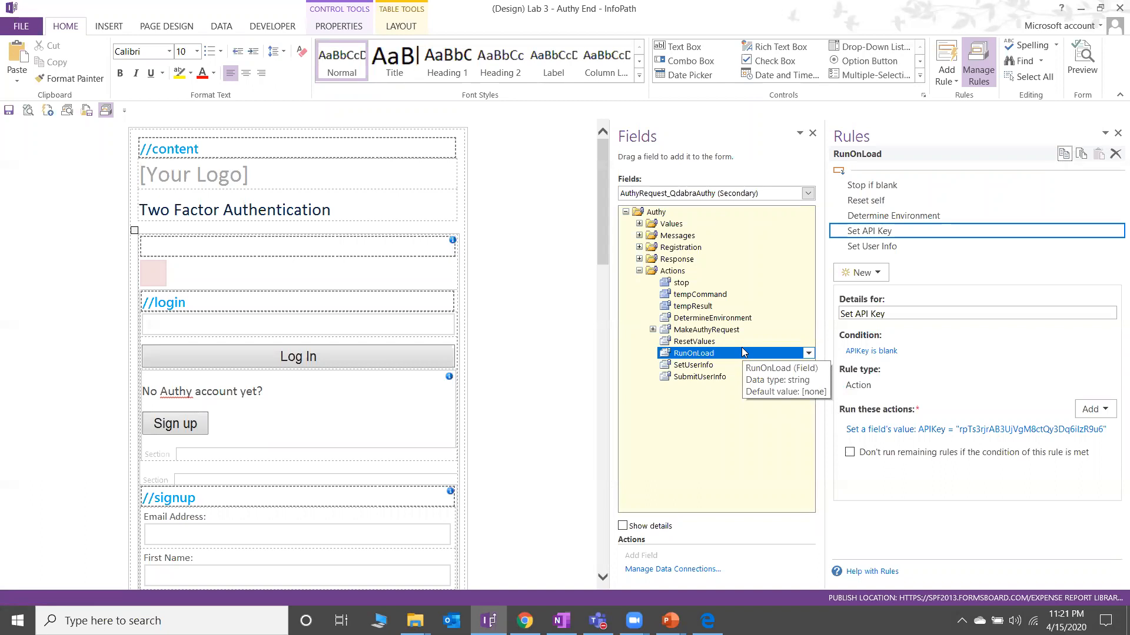
# Select the tempCommand field to show its Set qRules Fields rule.
pyautogui.click(710, 297)
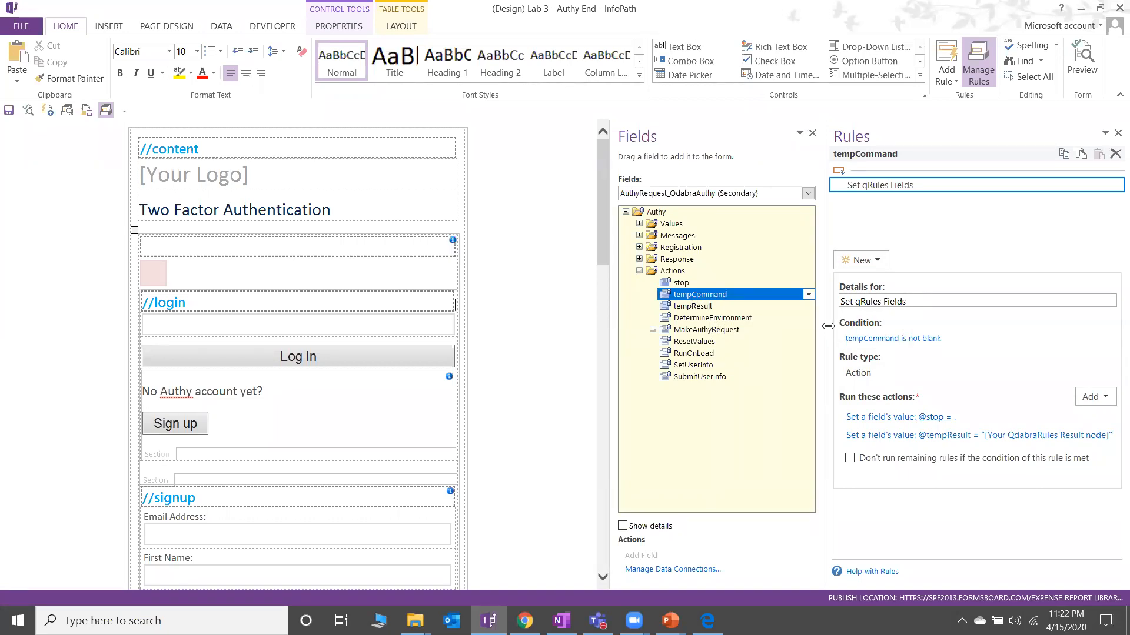
pyautogui.click(941, 418)
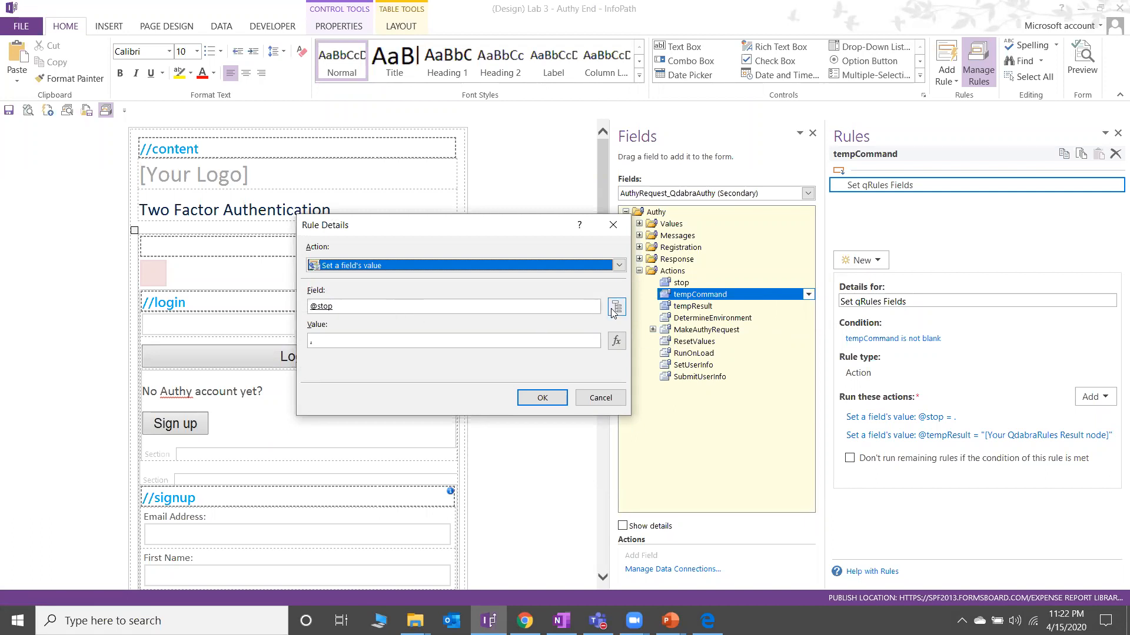
pyautogui.click(599, 397)
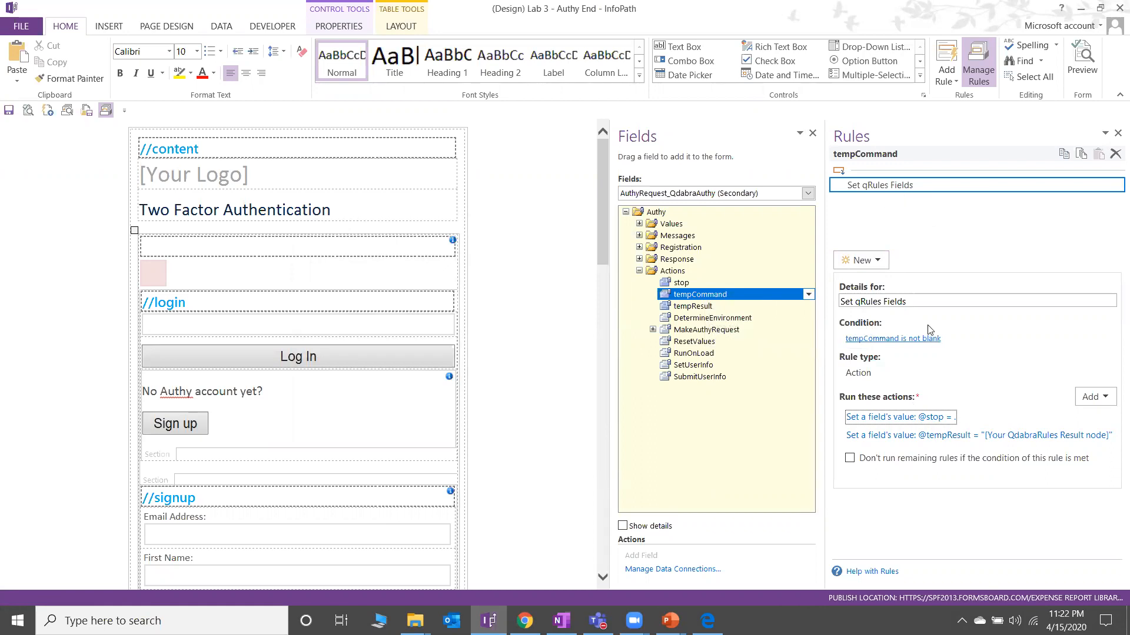
pyautogui.click(937, 419)
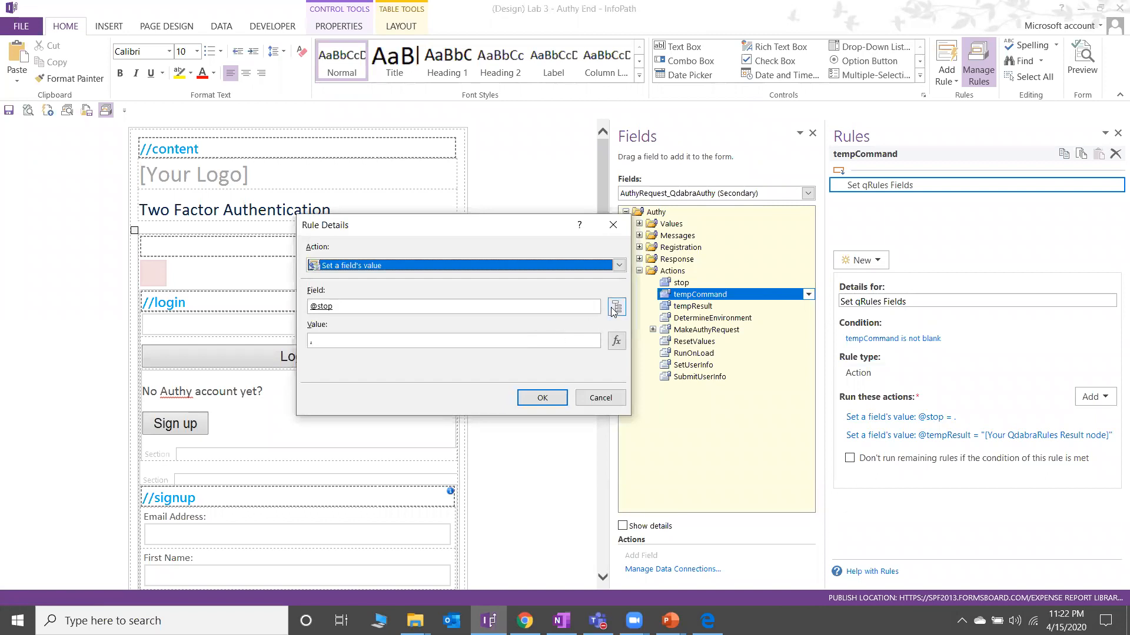
pyautogui.click(616, 307)
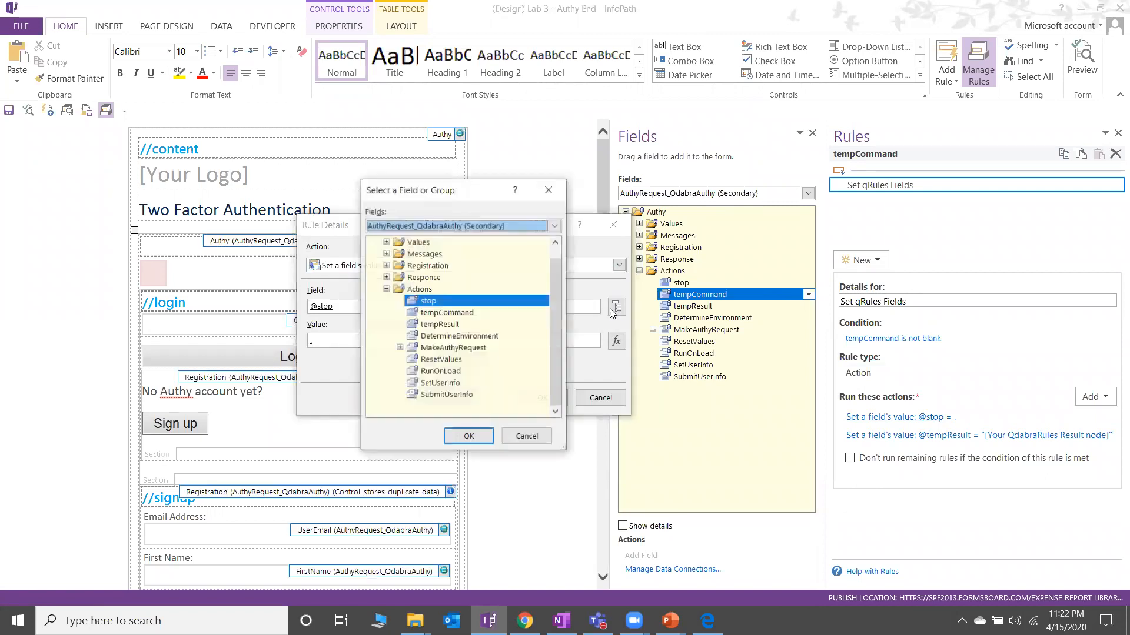
pyautogui.click(485, 230)
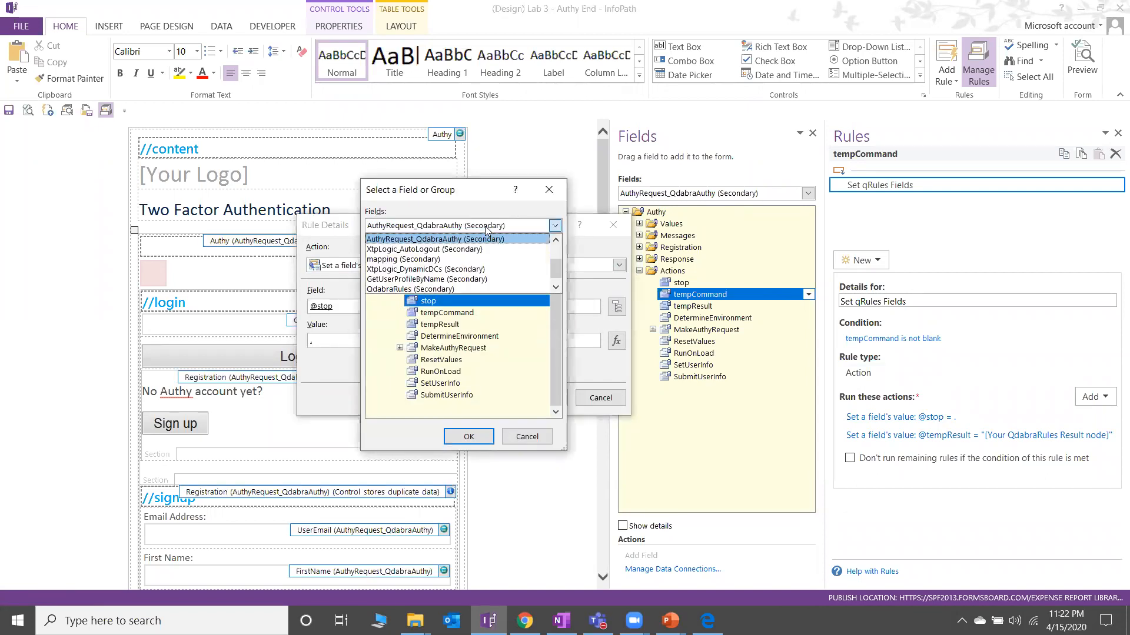
pyautogui.click(478, 289)
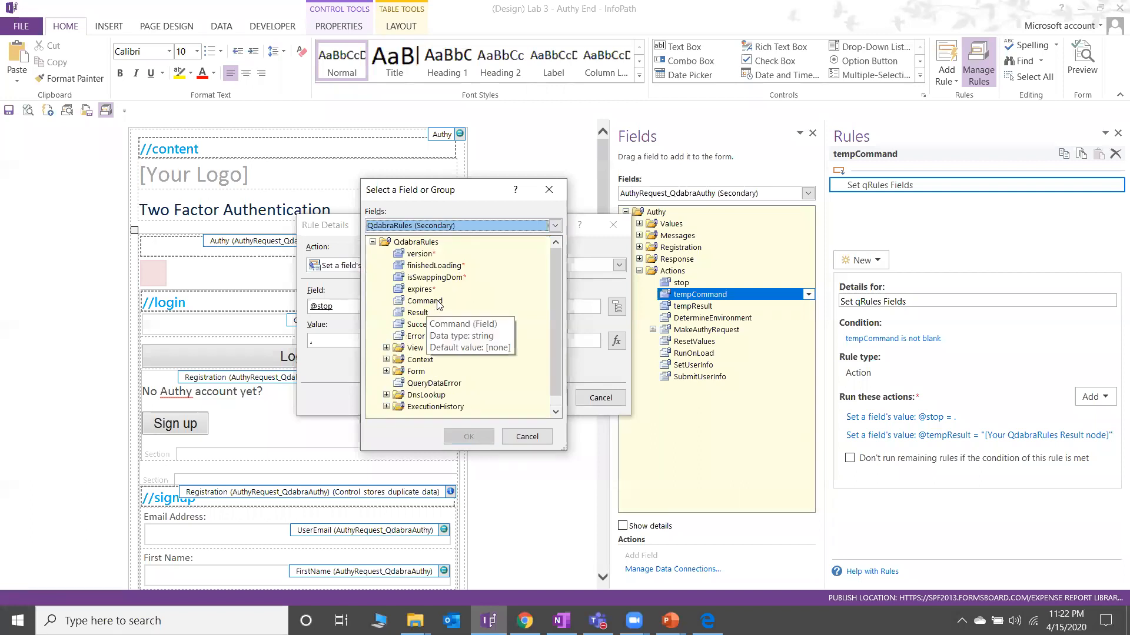
pyautogui.click(438, 303)
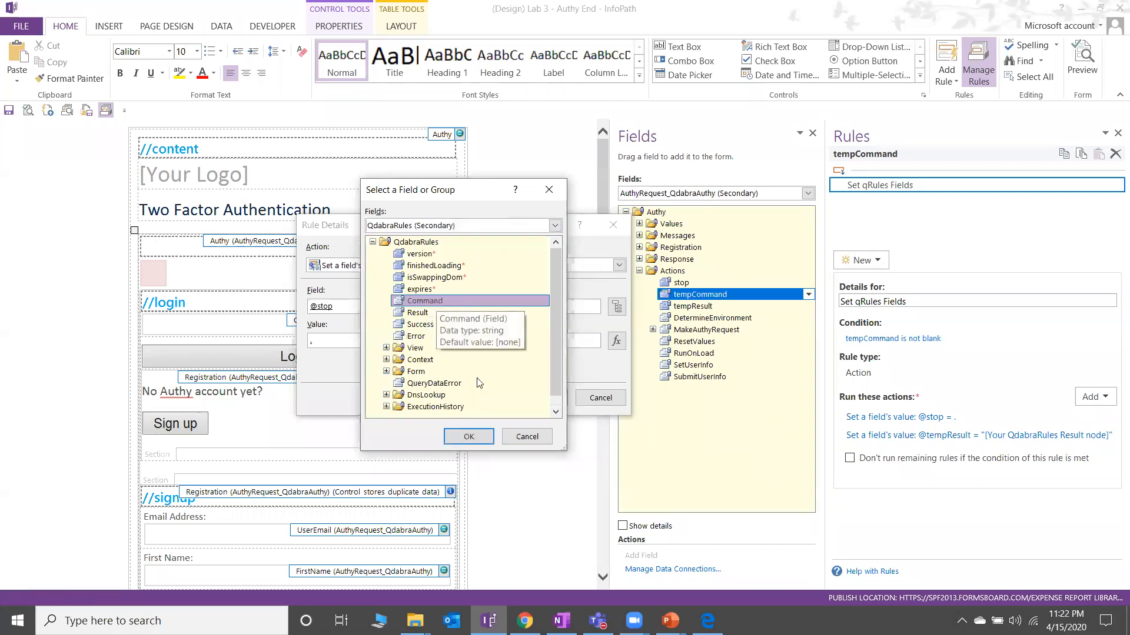
pyautogui.click(468, 437)
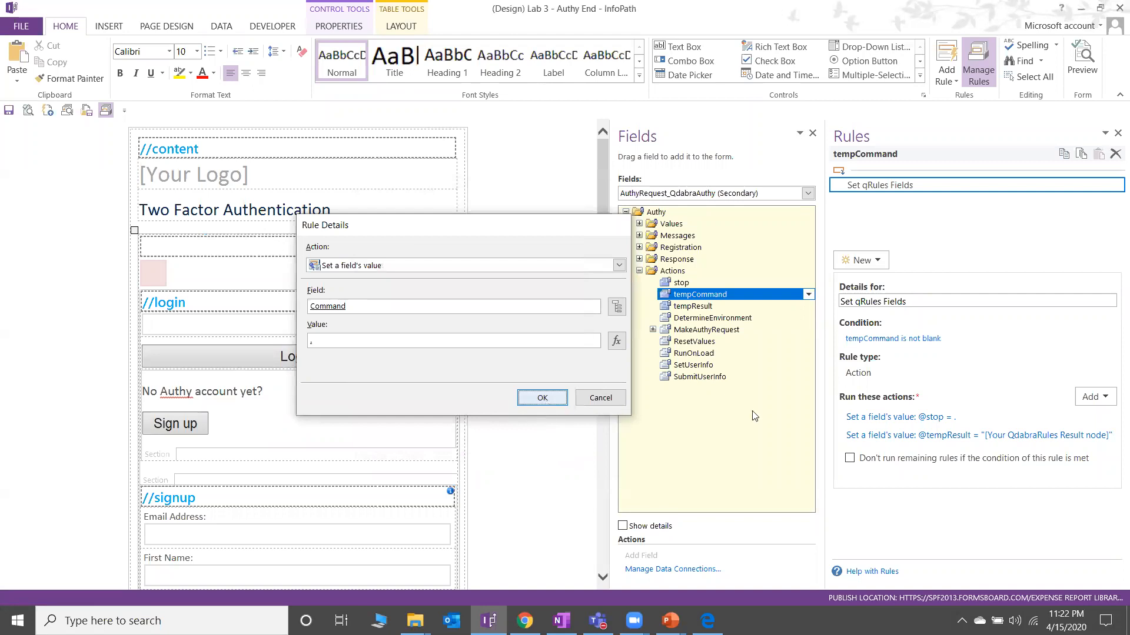
pyautogui.click(544, 398)
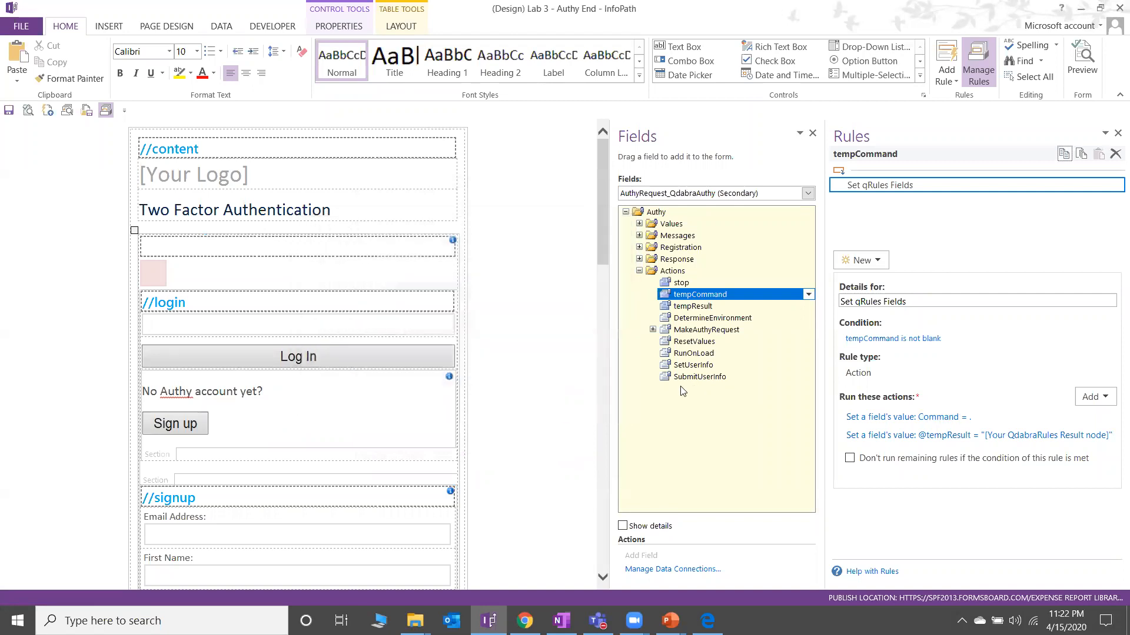
pyautogui.click(1022, 437)
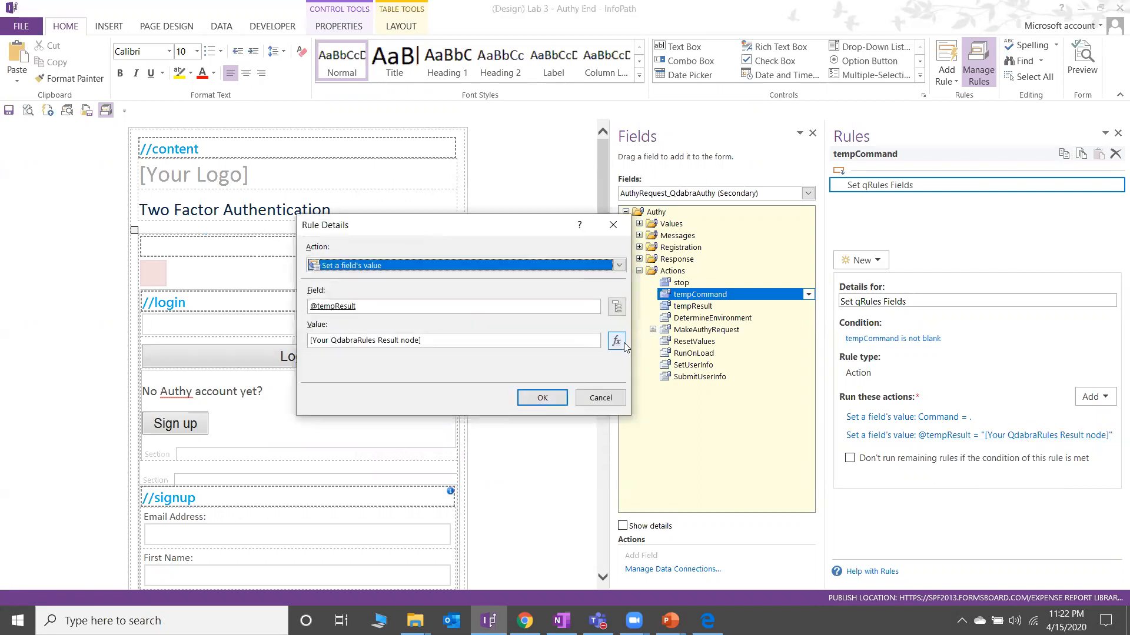
pyautogui.moveTo(483, 341); pyautogui.dragTo(284, 348)
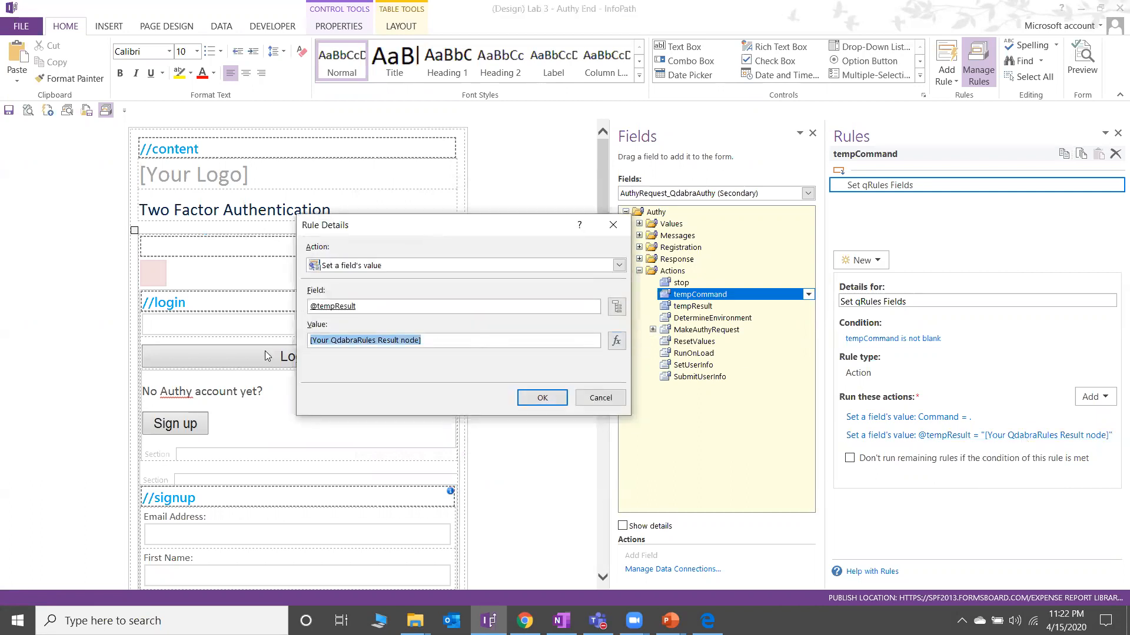
pyautogui.click(616, 341)
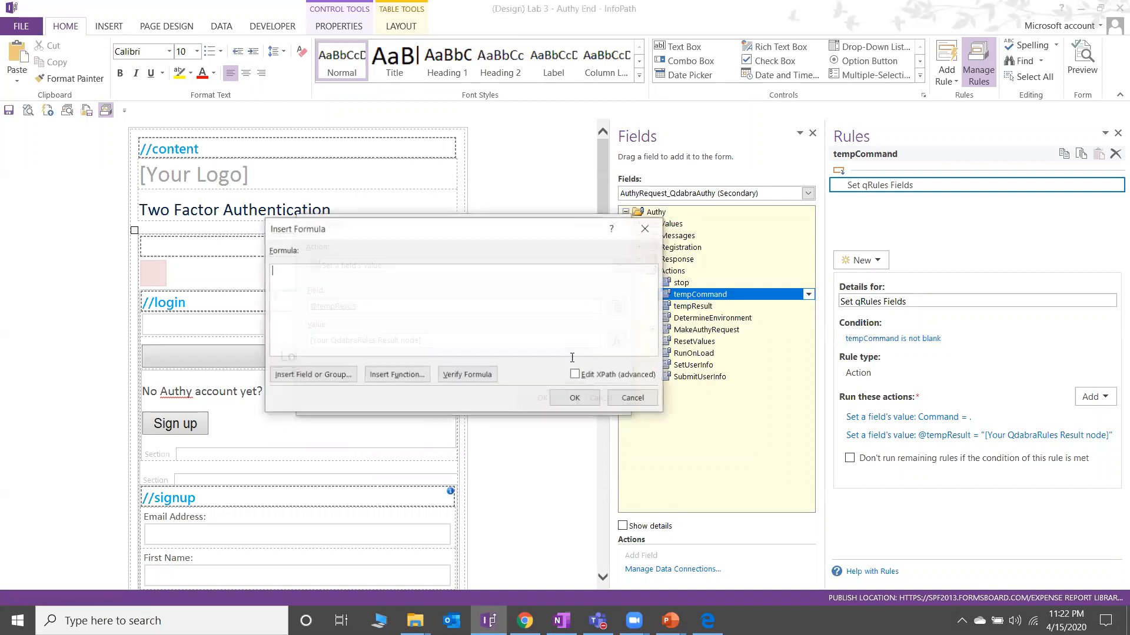
pyautogui.click(312, 375)
pyautogui.click(478, 226)
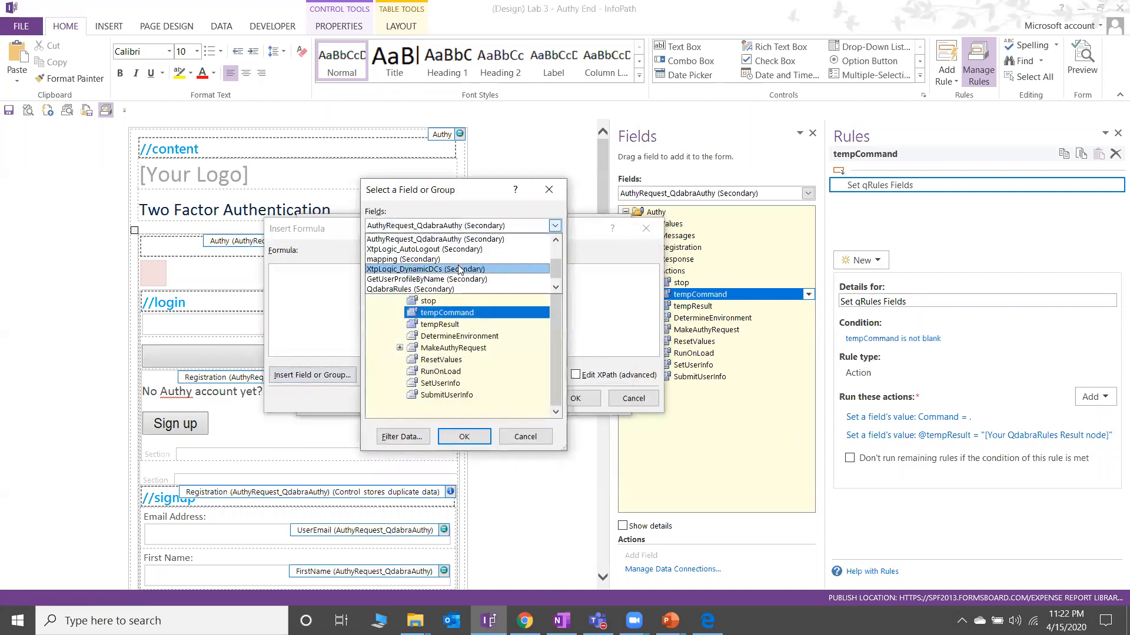
pyautogui.click(453, 289)
pyautogui.click(419, 312)
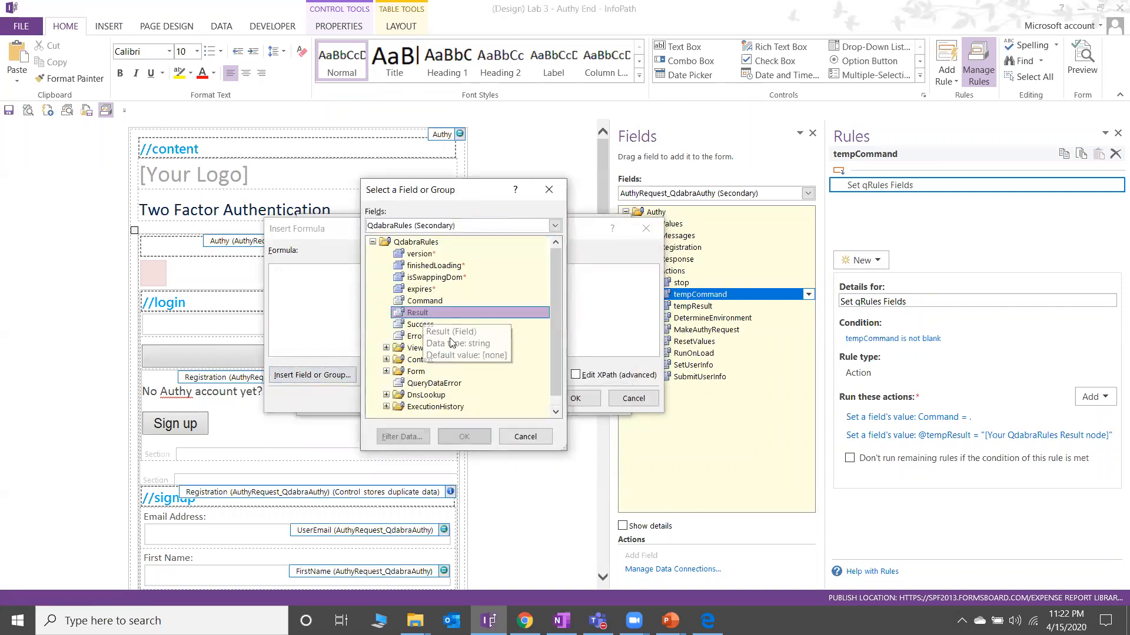
pyautogui.click(464, 437)
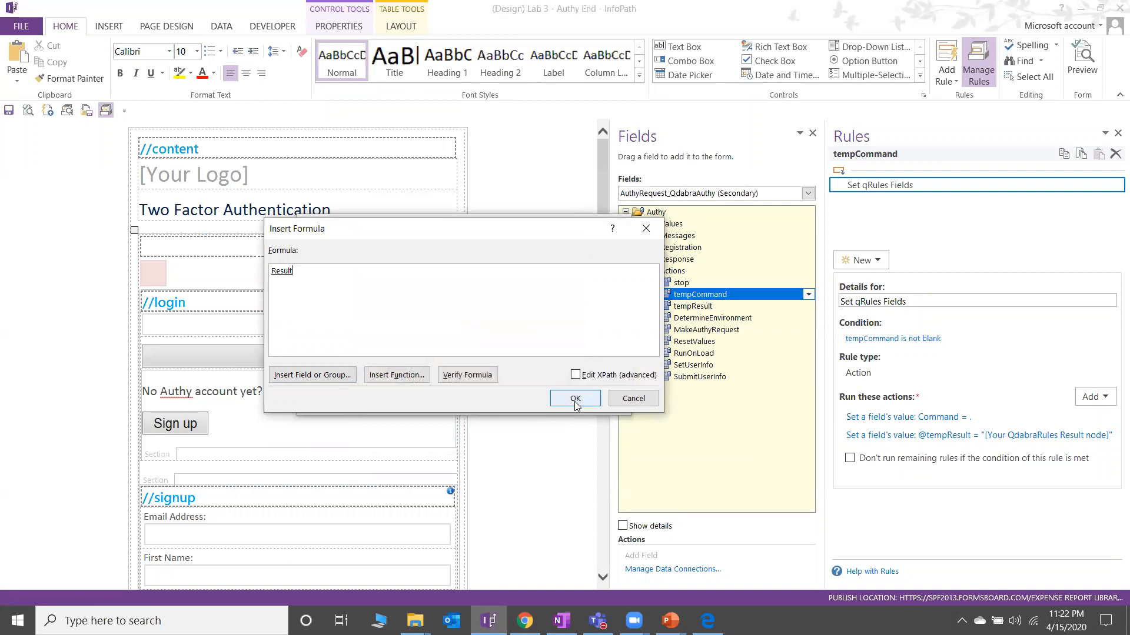
pyautogui.click(575, 399)
pyautogui.click(540, 398)
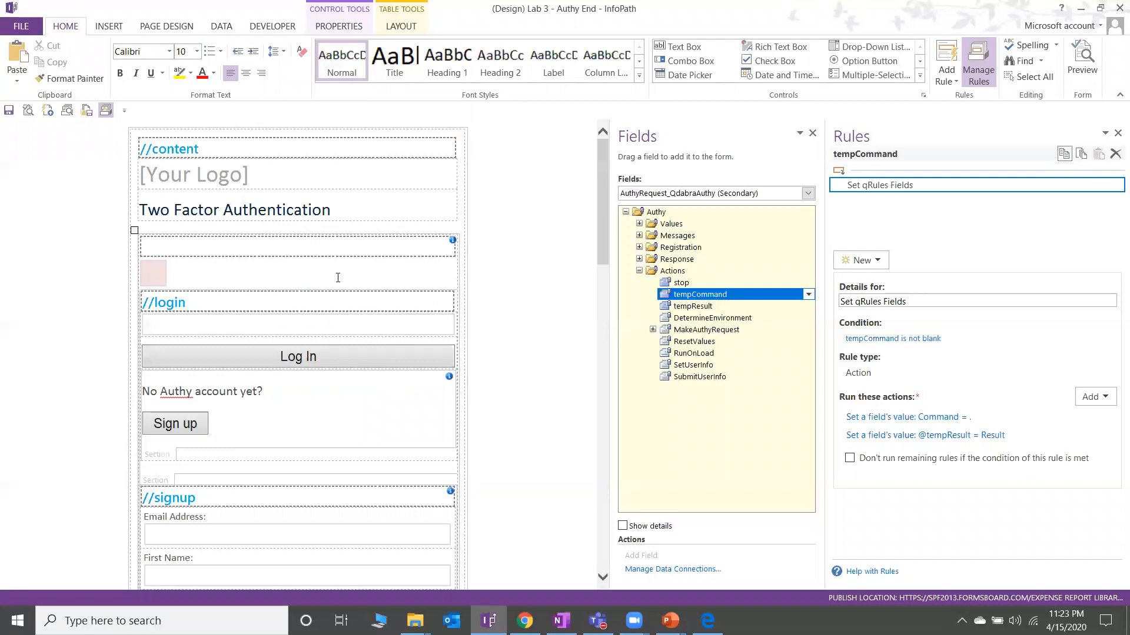
pyautogui.hotkey('ctrl', 's')
pyautogui.click(707, 621)
# Scroll the Lab 3 guide to step 12 on page 9, covering the Verify button's Switch rule.
pyautogui.scroll(-1, 805, 406)
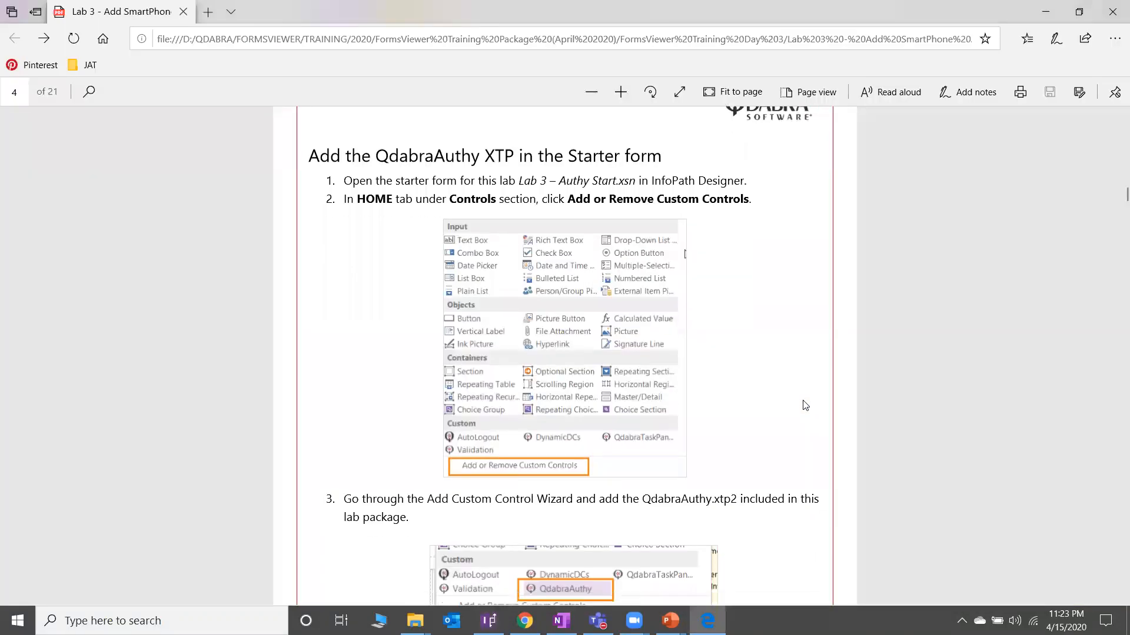
pyautogui.scroll(-15, 805, 406)
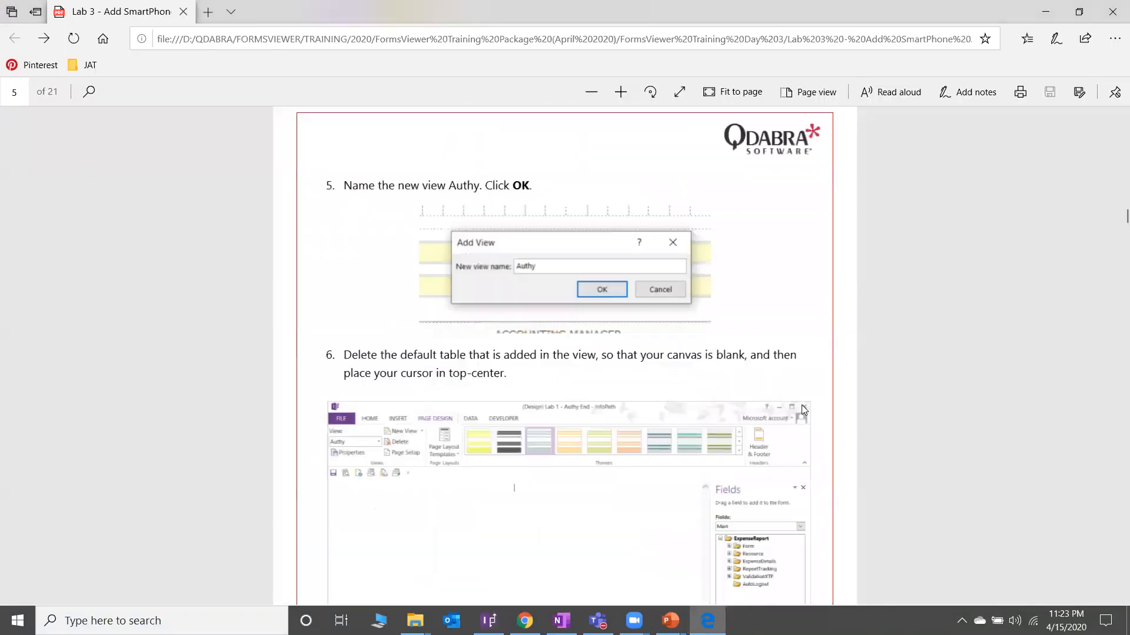
pyautogui.scroll(-15, 803, 411)
pyautogui.scroll(-15, 803, 412)
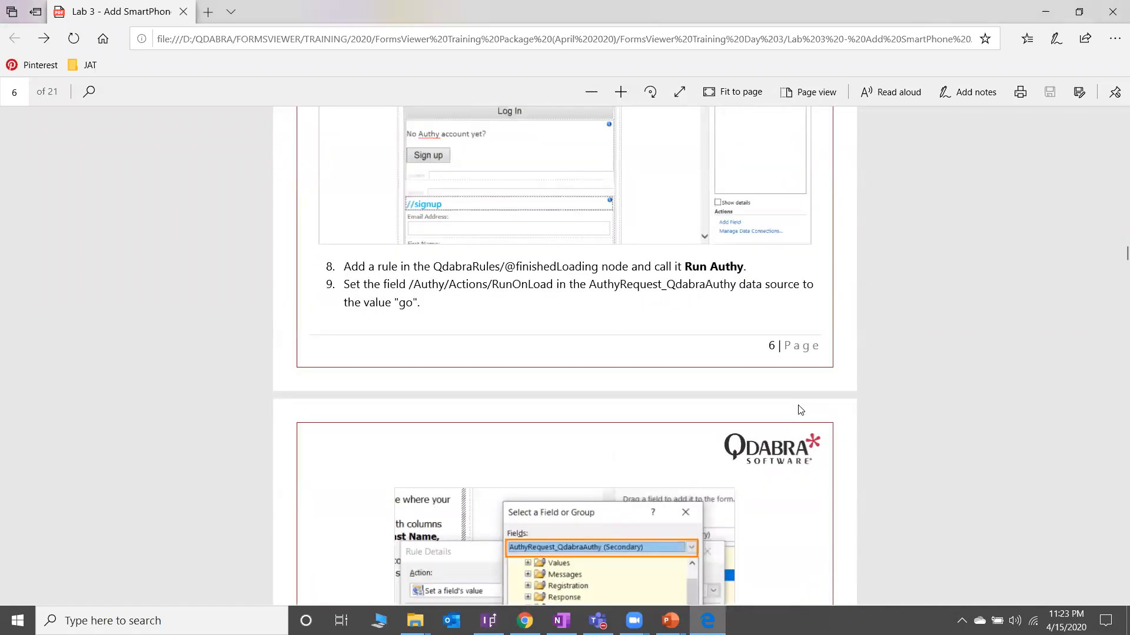
pyautogui.scroll(-8, 800, 410)
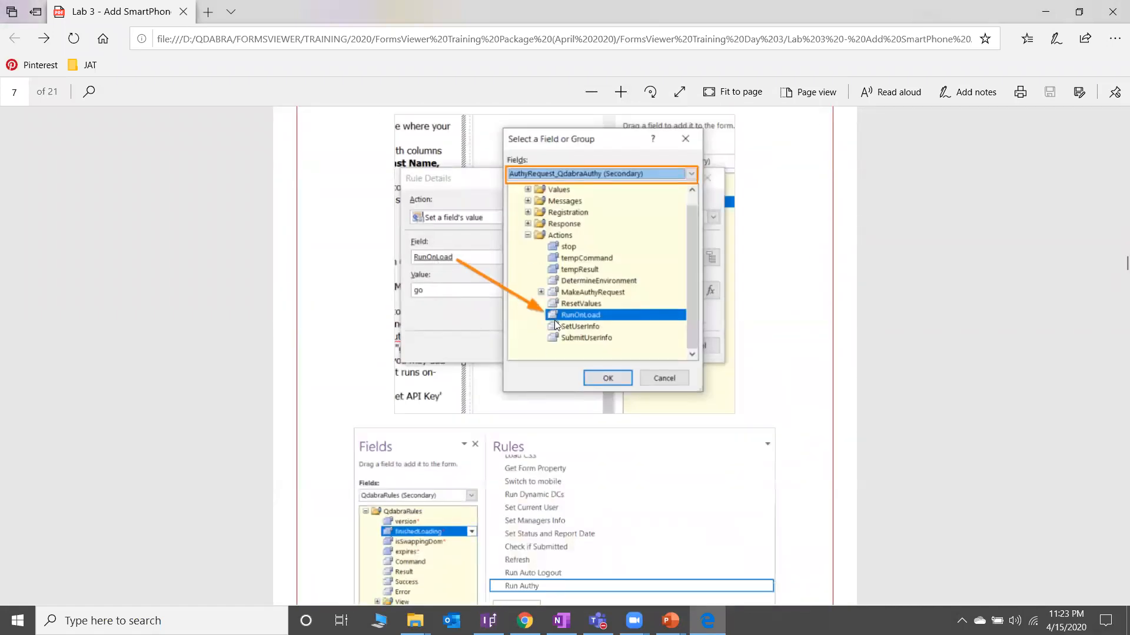
pyautogui.scroll(-3, 591, 356)
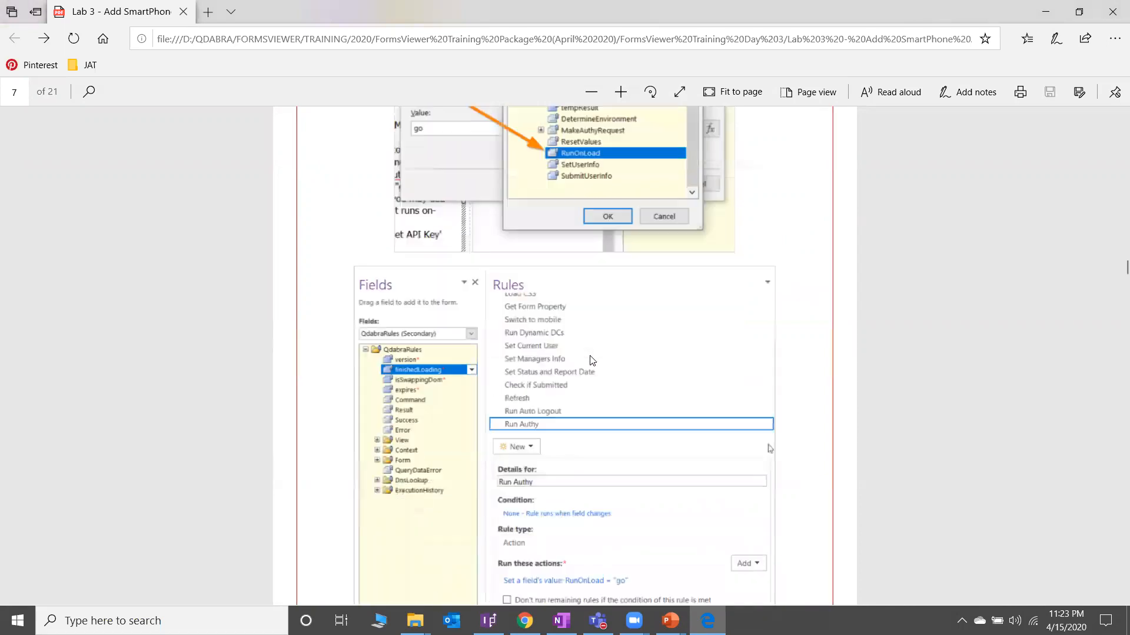
pyautogui.scroll(-4, 591, 360)
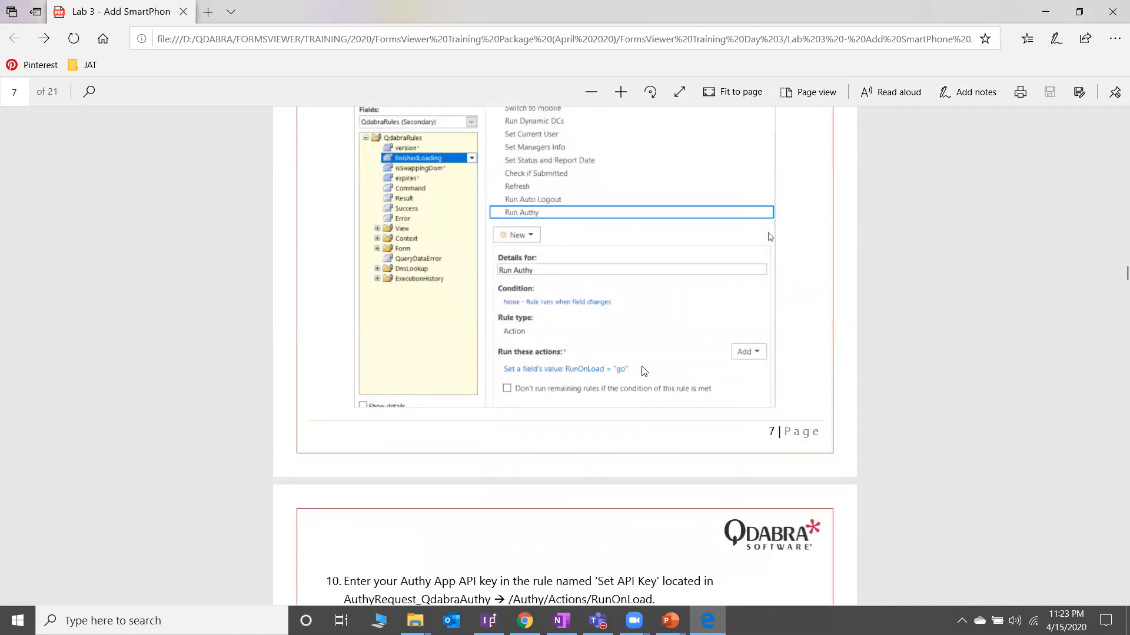
pyautogui.scroll(-8, 644, 372)
pyautogui.scroll(-6, 647, 387)
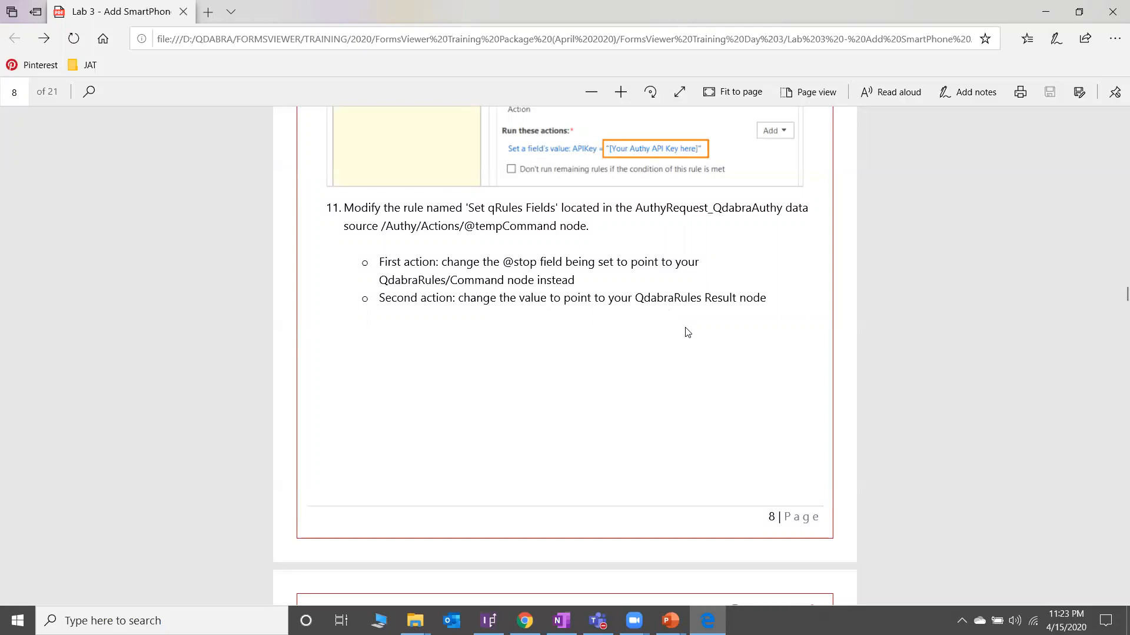
pyautogui.scroll(-3, 690, 341)
pyautogui.scroll(-10, 692, 345)
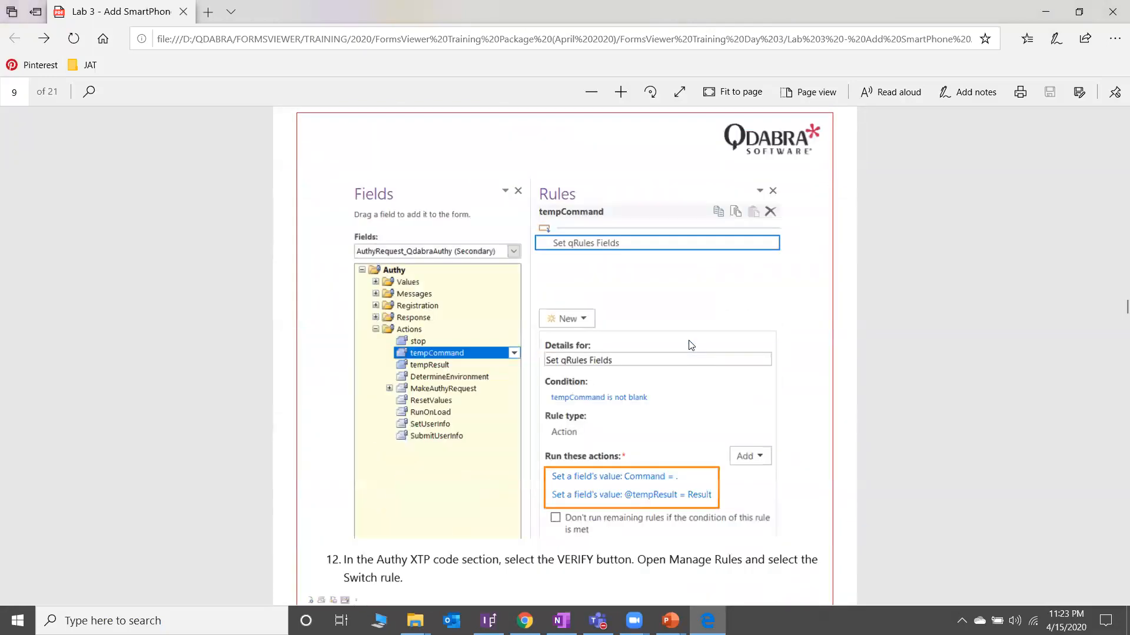
pyautogui.scroll(-2, 689, 342)
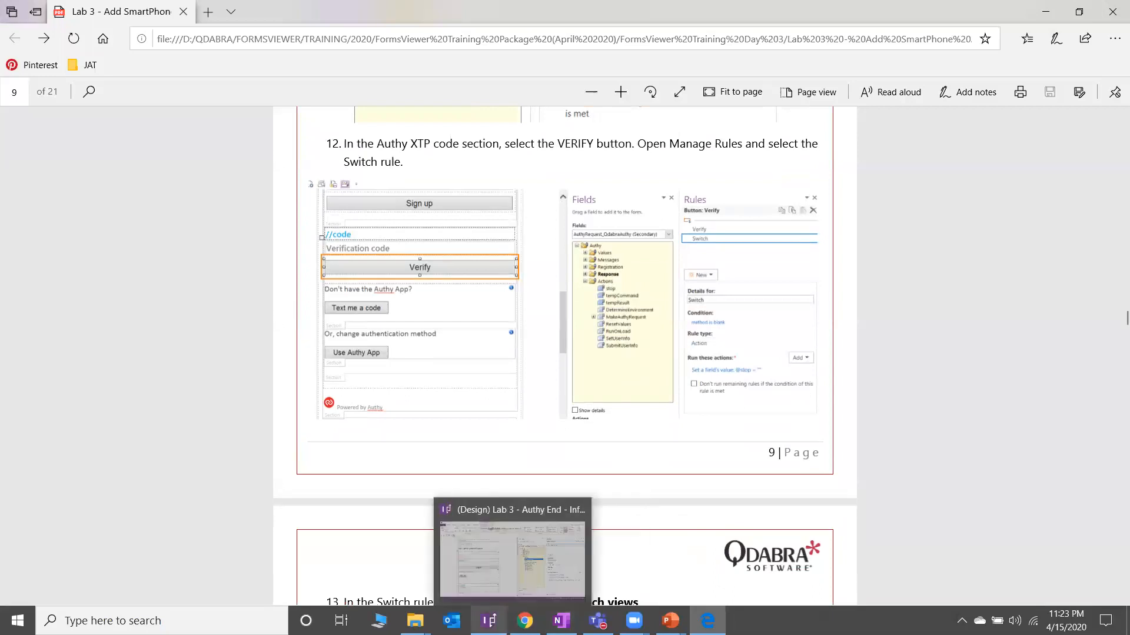
pyautogui.click(488, 620)
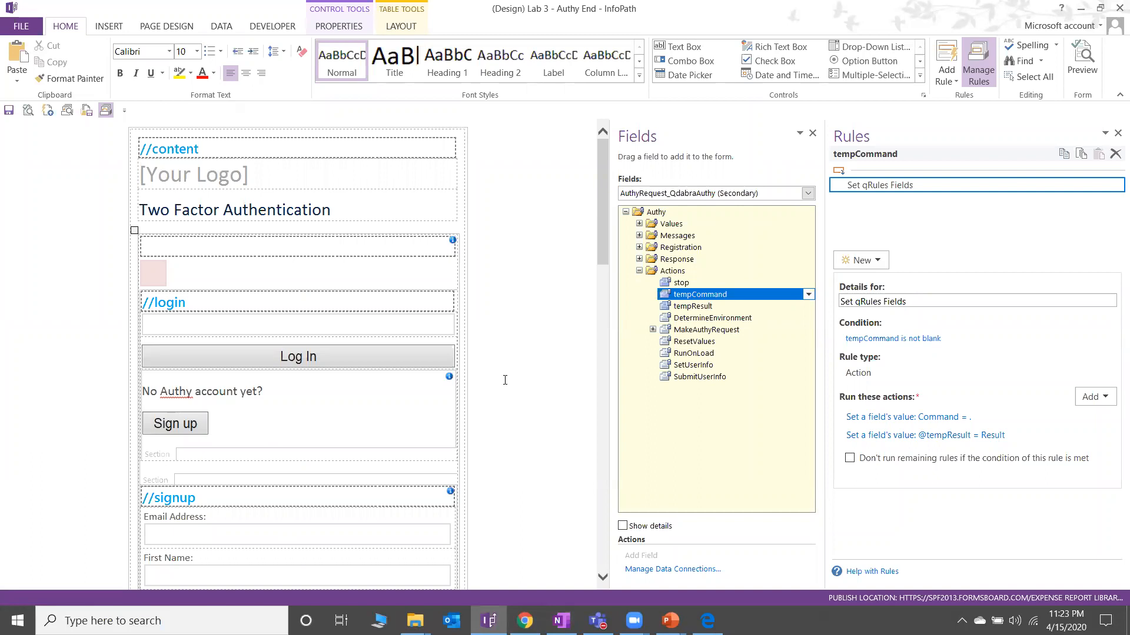
# Select the Verify button in the //code section to list its Verify and Switch rules.
pyautogui.scroll(-6, 505, 379)
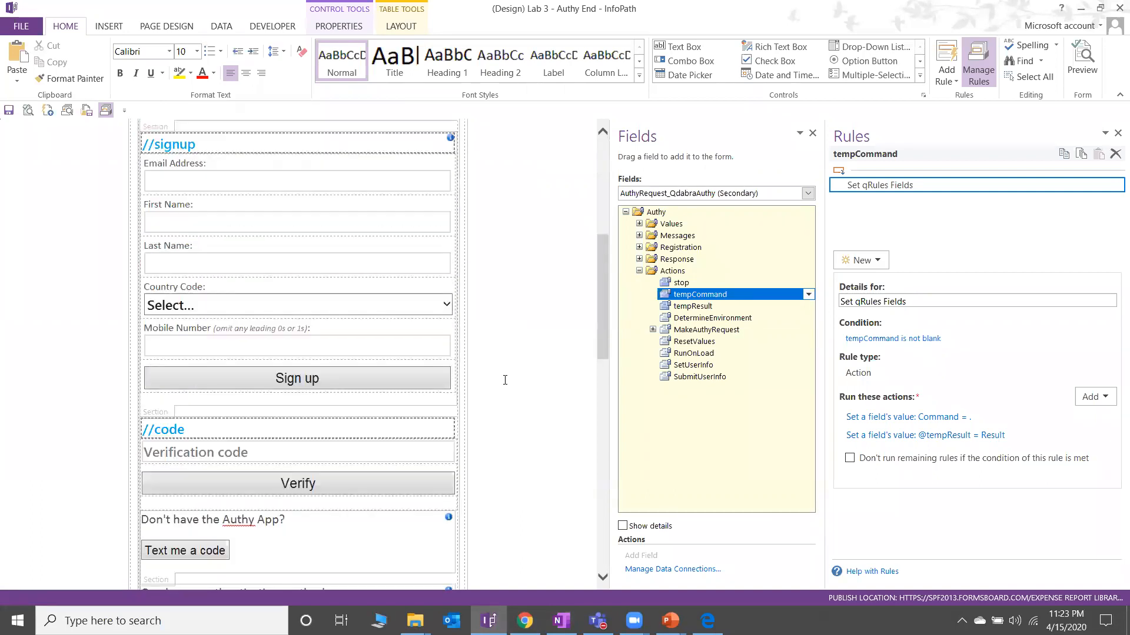
pyautogui.scroll(-1, 505, 380)
pyautogui.scroll(8, 504, 380)
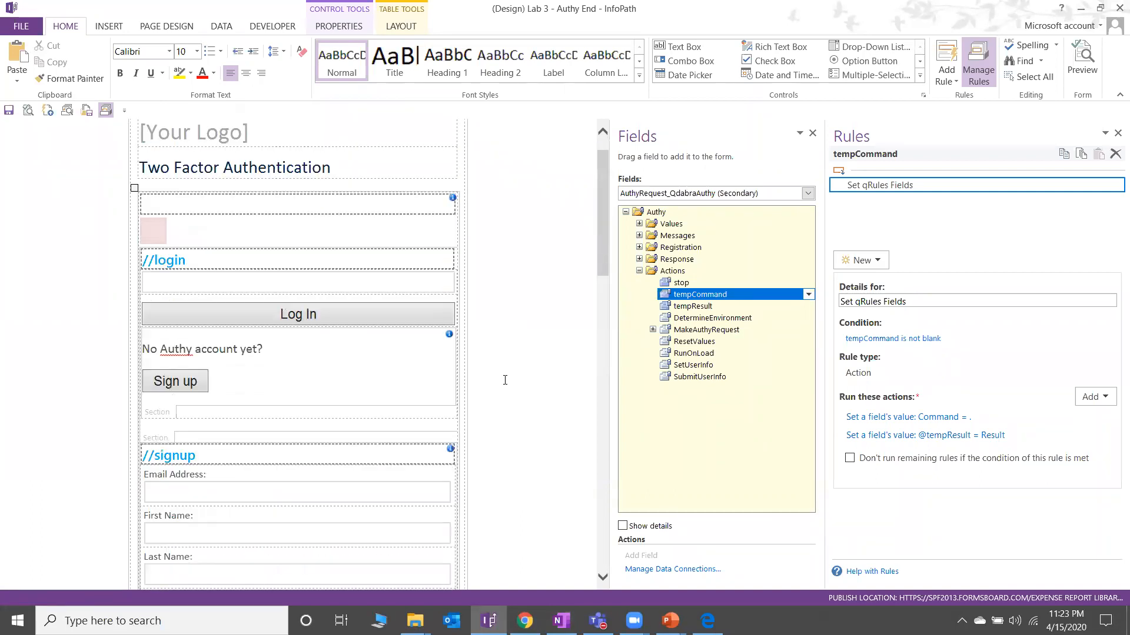
pyautogui.click(159, 27)
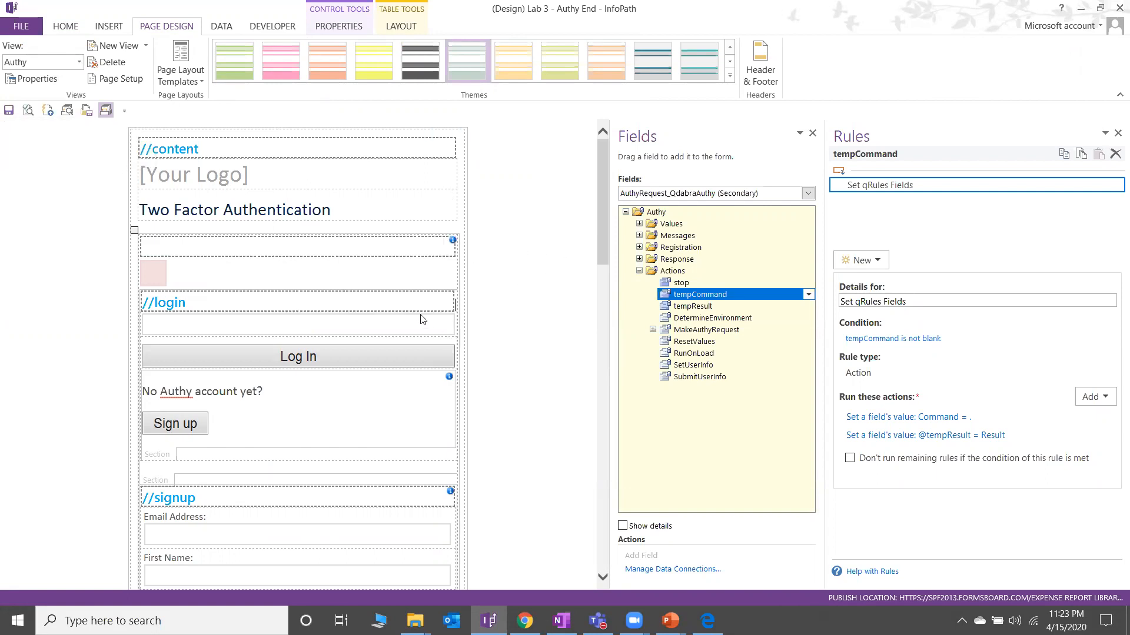
pyautogui.scroll(-3, 465, 313)
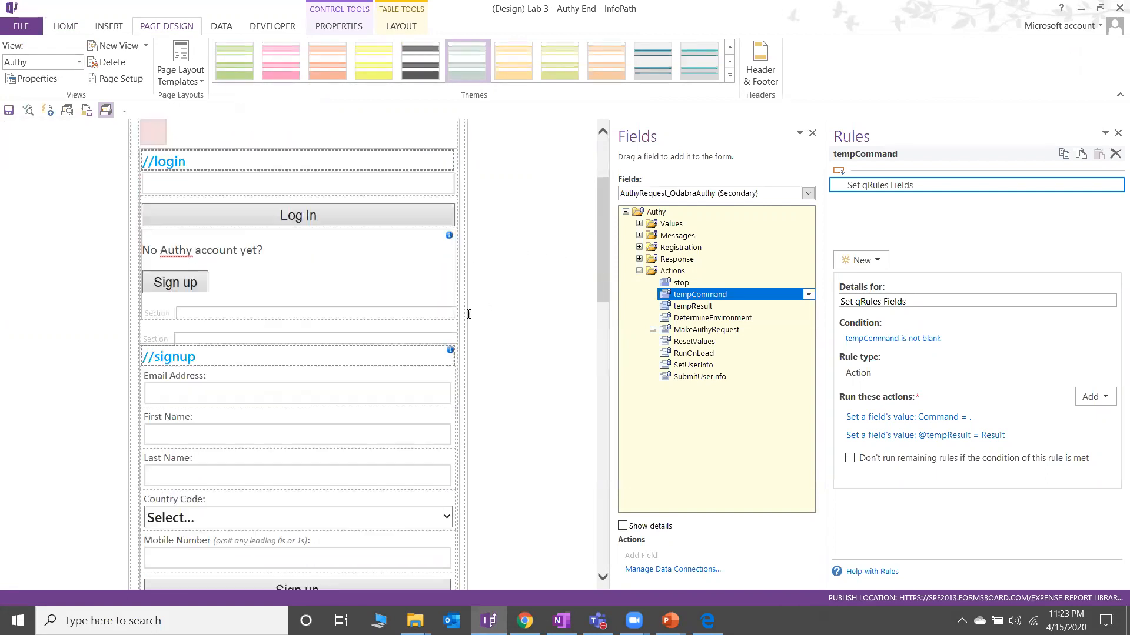
pyautogui.scroll(-3, 465, 313)
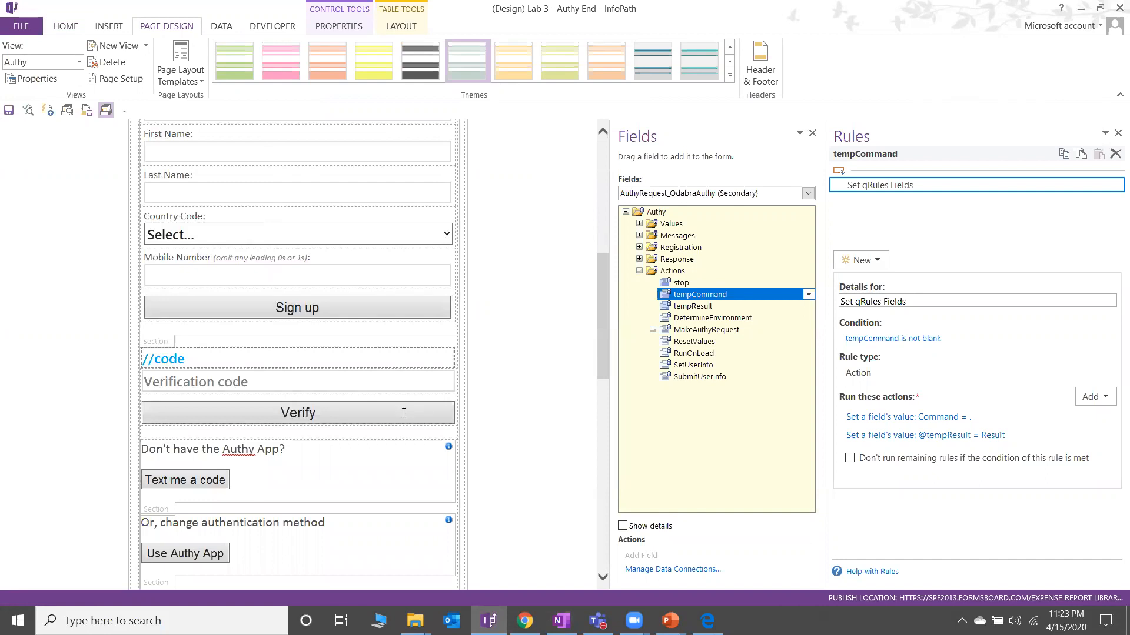
pyautogui.click(330, 416)
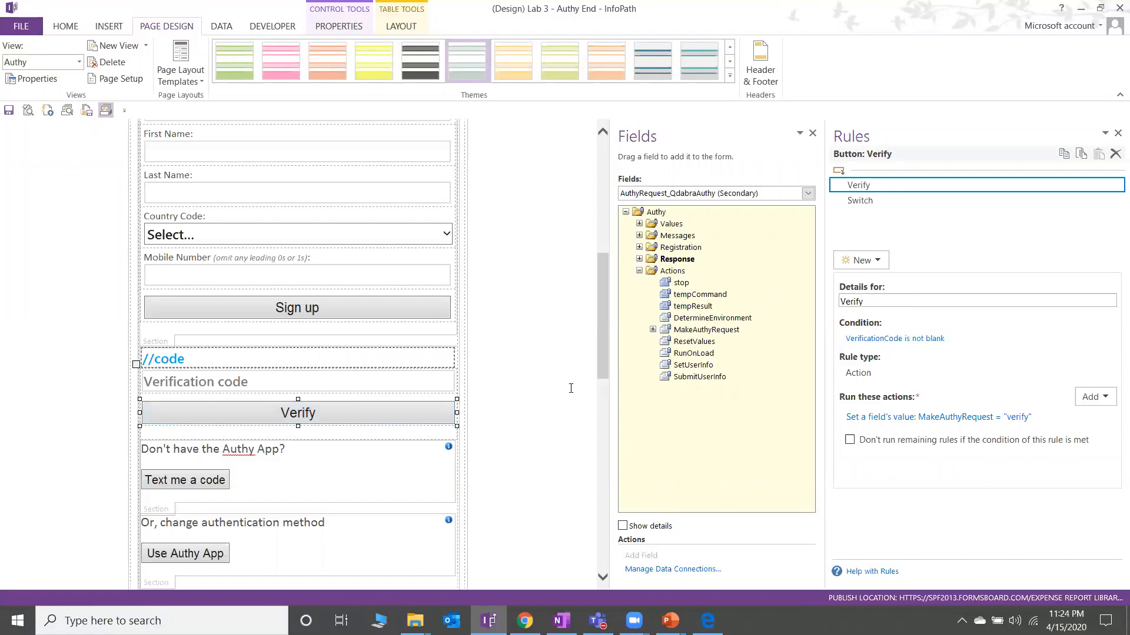
# Add a Switch views action to ExpenseReport in the Verify button's Switch rule, then save.
pyautogui.click(890, 201)
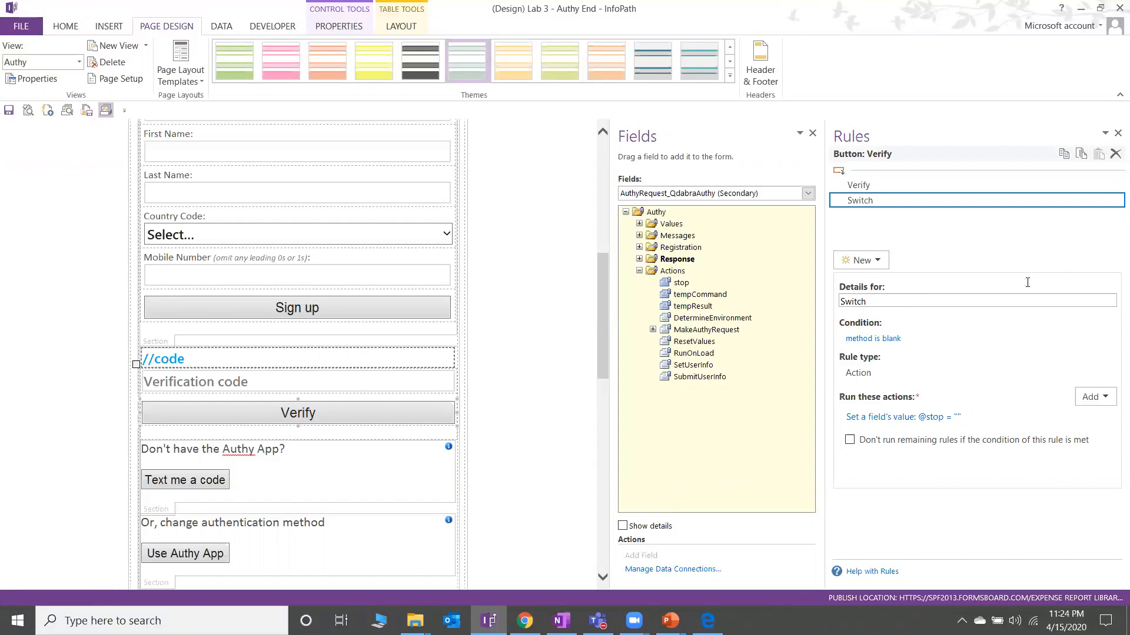
pyautogui.click(1091, 399)
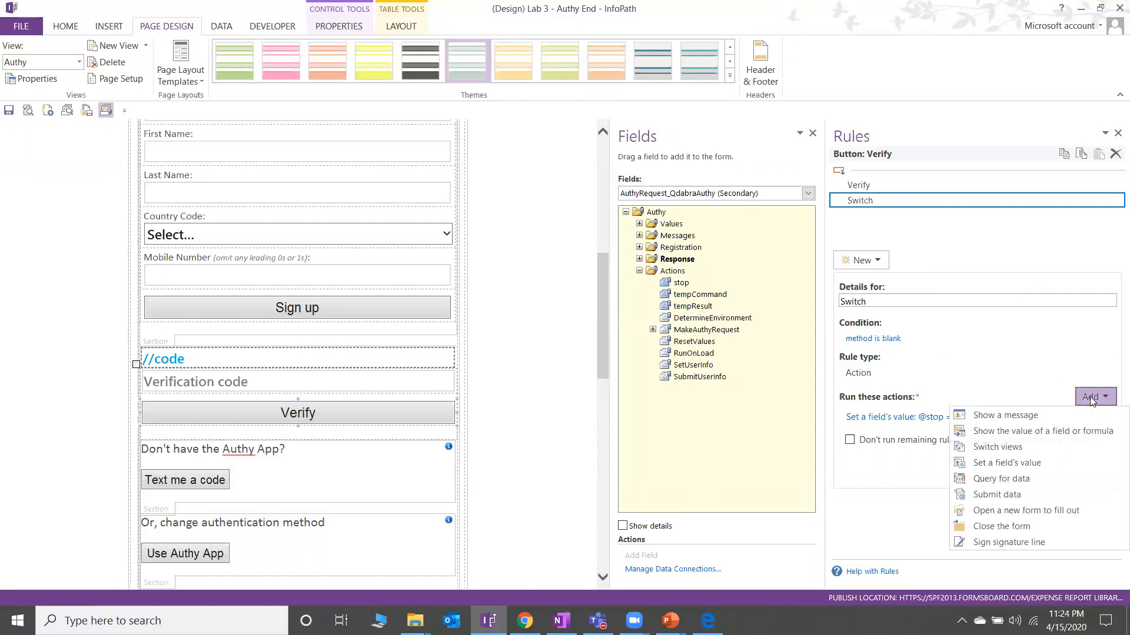
pyautogui.click(1021, 454)
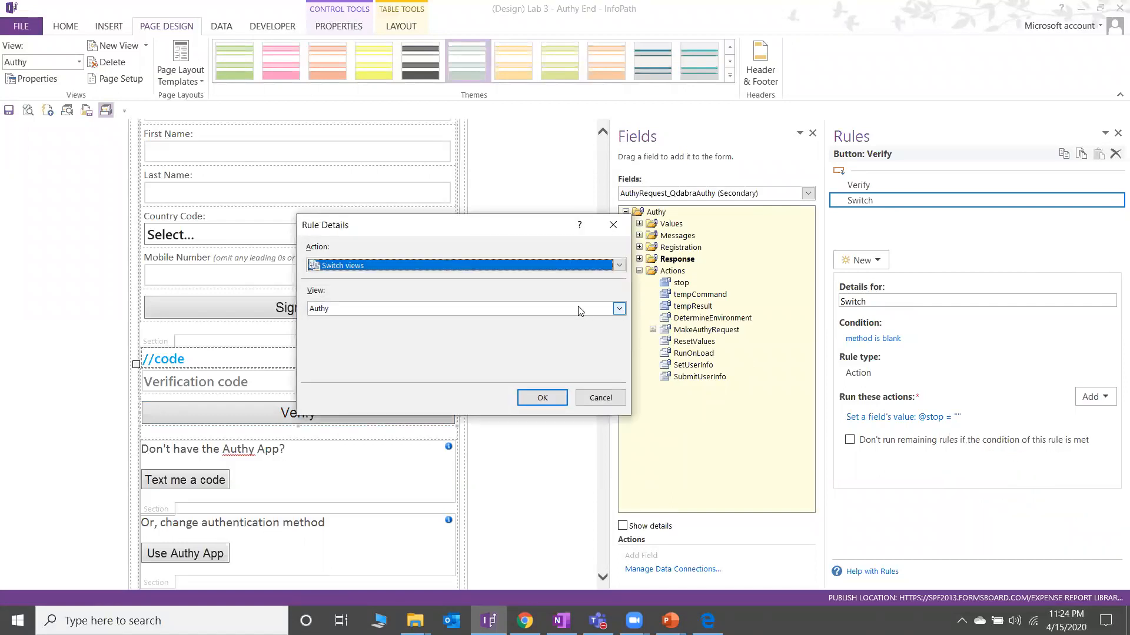
pyautogui.click(564, 311)
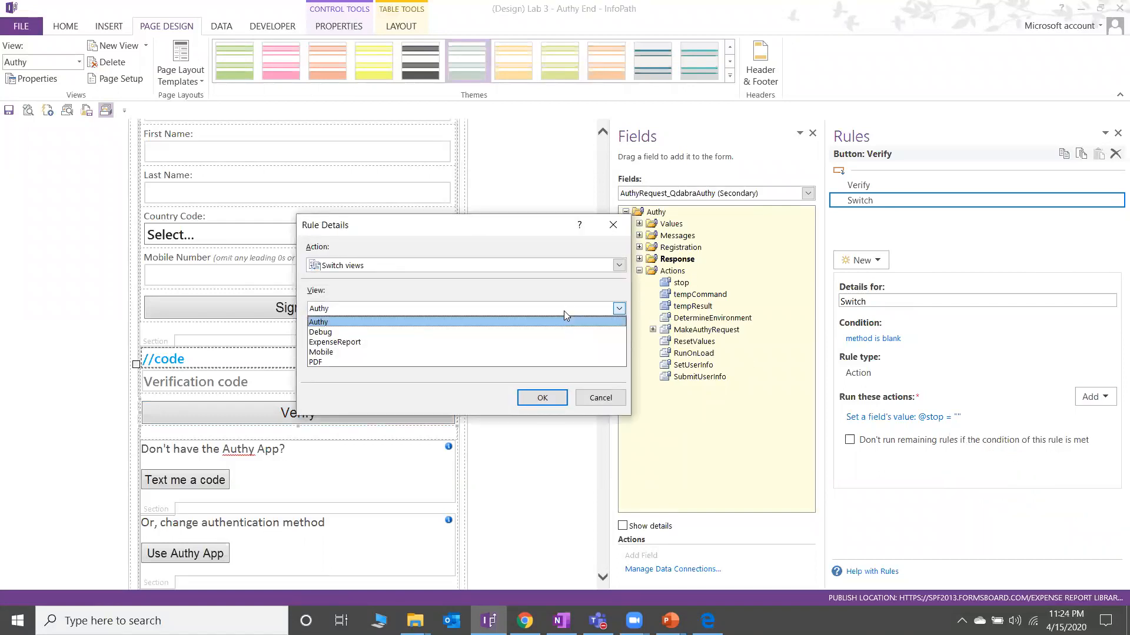
pyautogui.click(562, 343)
pyautogui.click(557, 397)
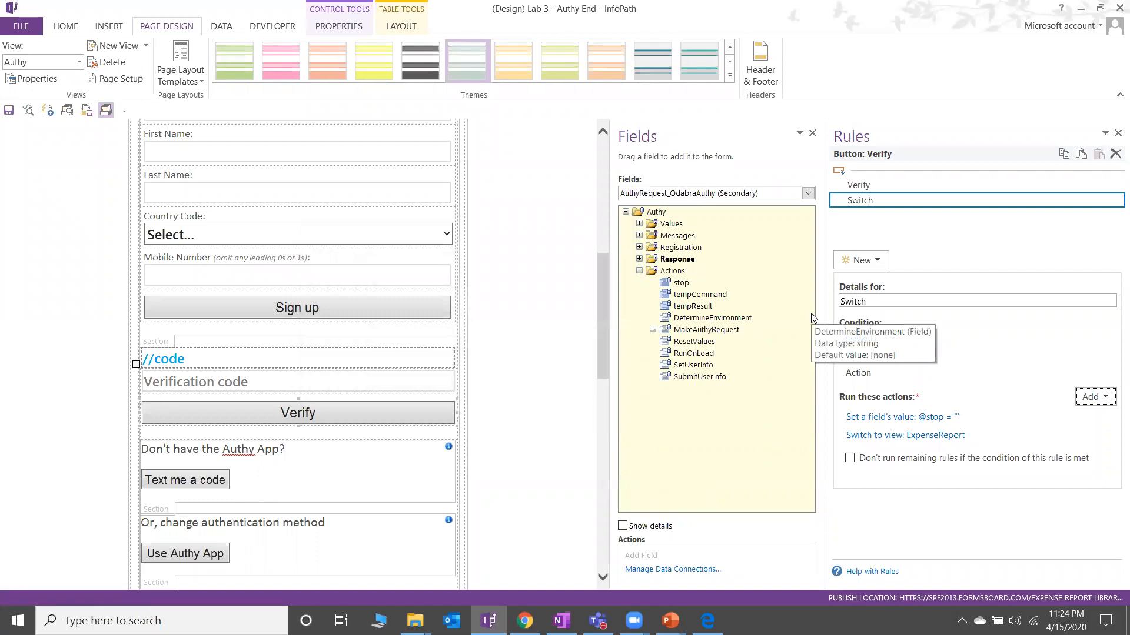
pyautogui.click(9, 111)
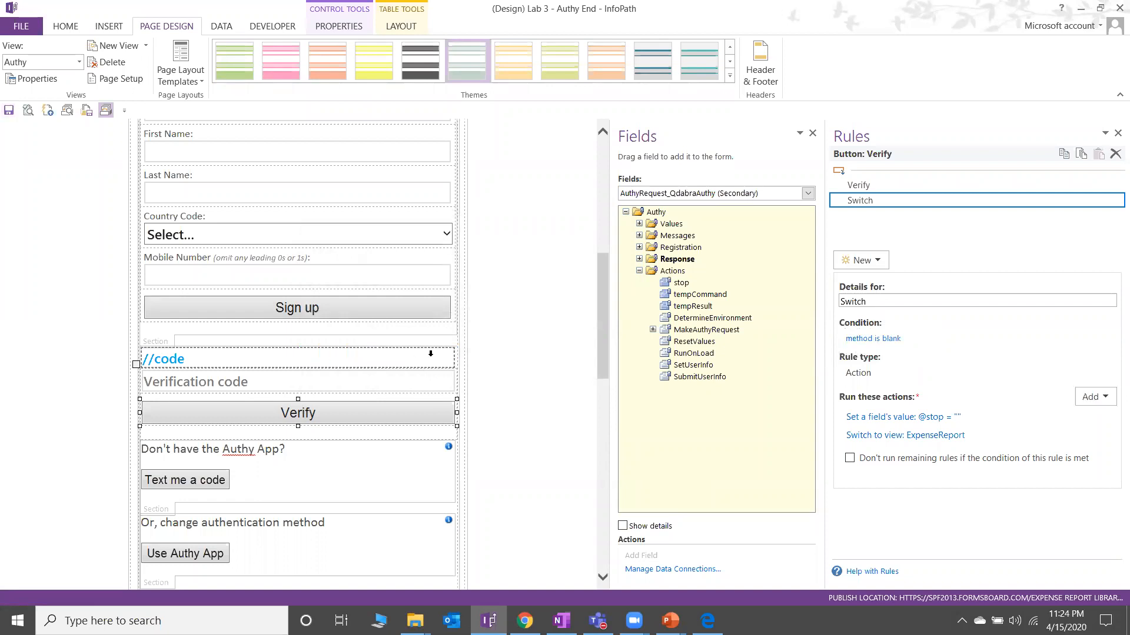
pyautogui.scroll(8, 430, 353)
# Delete the [Your Logo] placeholder from the //content area.
pyautogui.moveTo(620, 344); pyautogui.dragTo(792, 281)
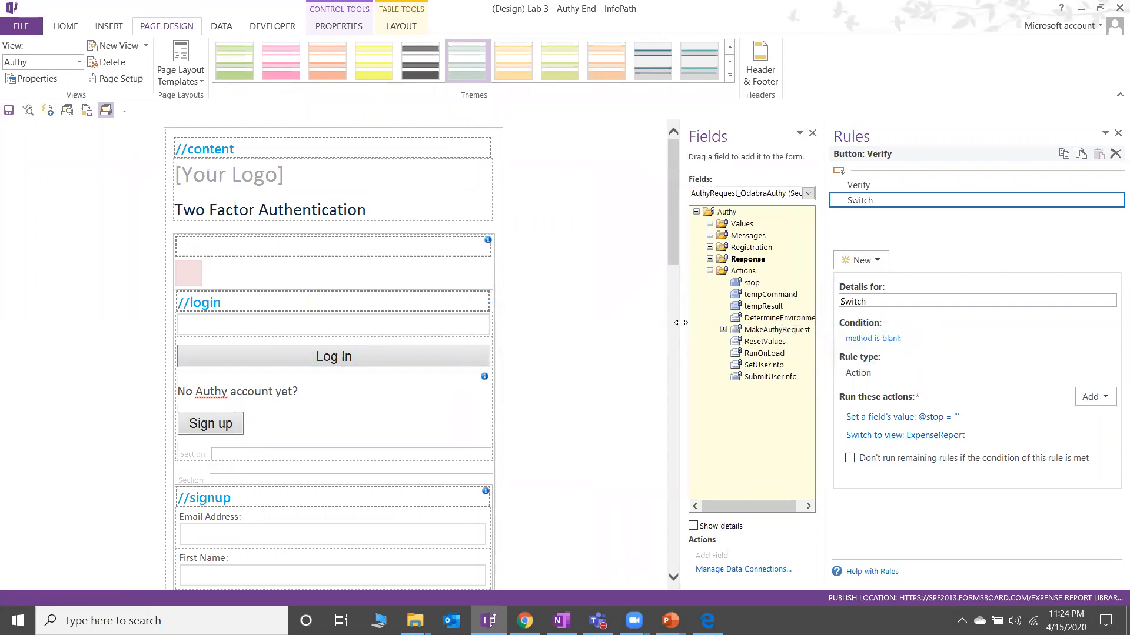
pyautogui.moveTo(680, 322); pyautogui.dragTo(667, 322)
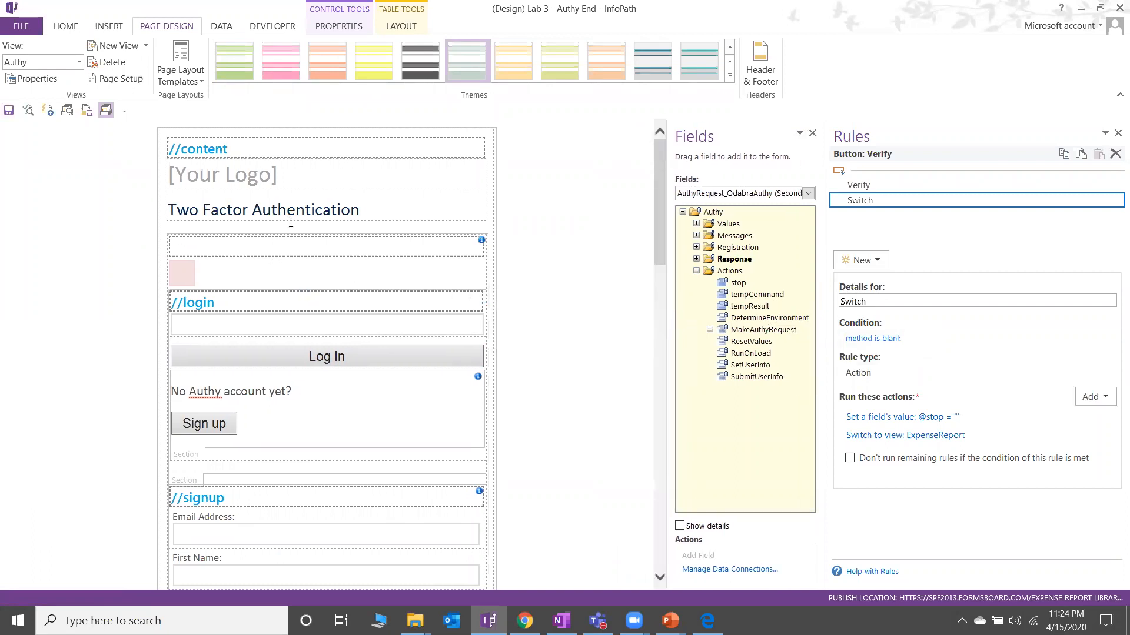
pyautogui.click(280, 178)
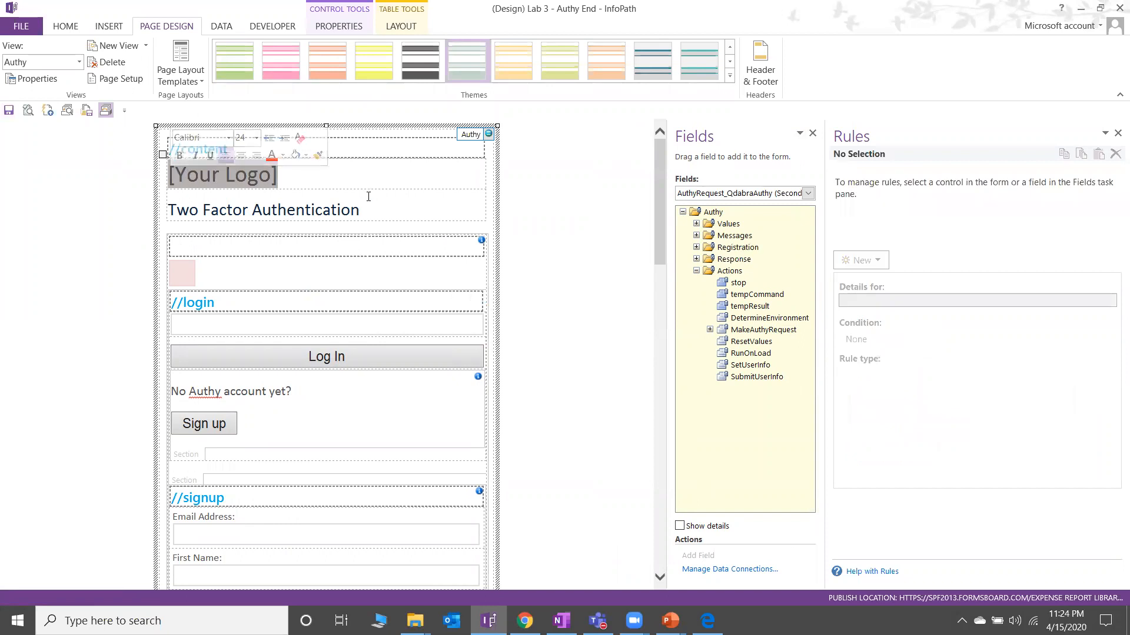
pyautogui.press('Delete')
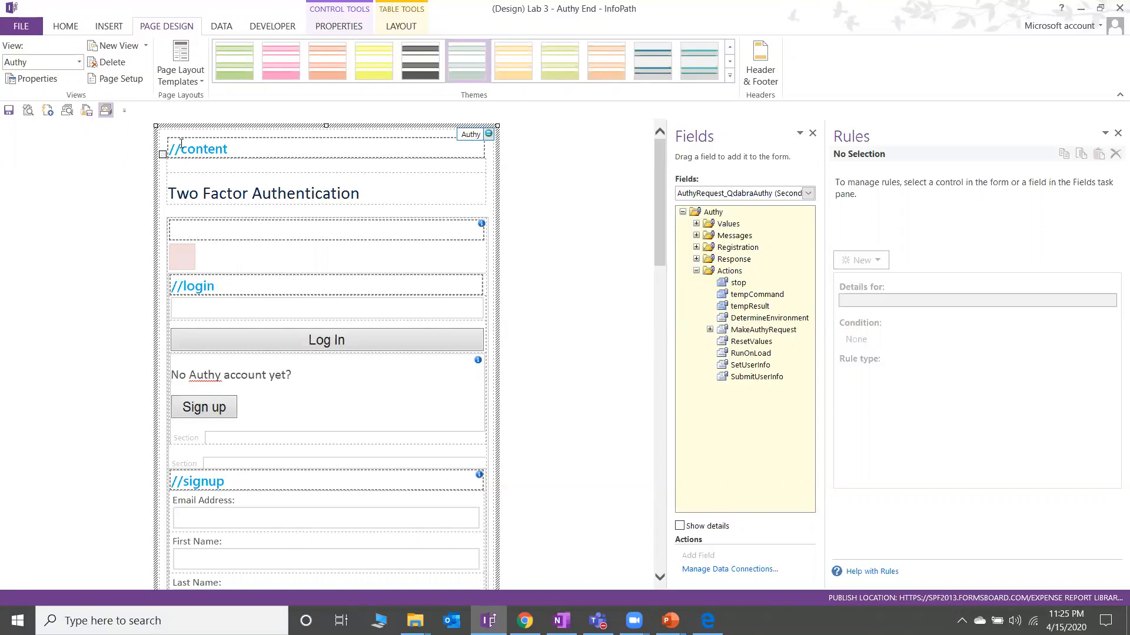
# Insert Qdabra_Logo_sm.jpg from the QDABRA LOGO folder and shrink it.
pyautogui.click(109, 26)
pyautogui.click(513, 73)
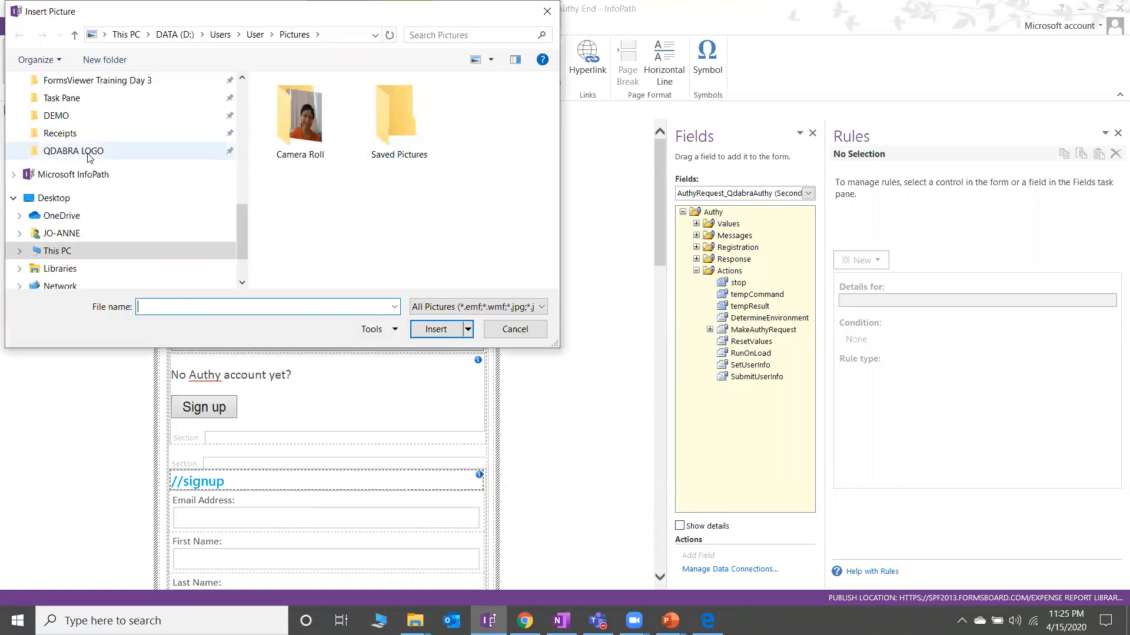
pyautogui.click(88, 155)
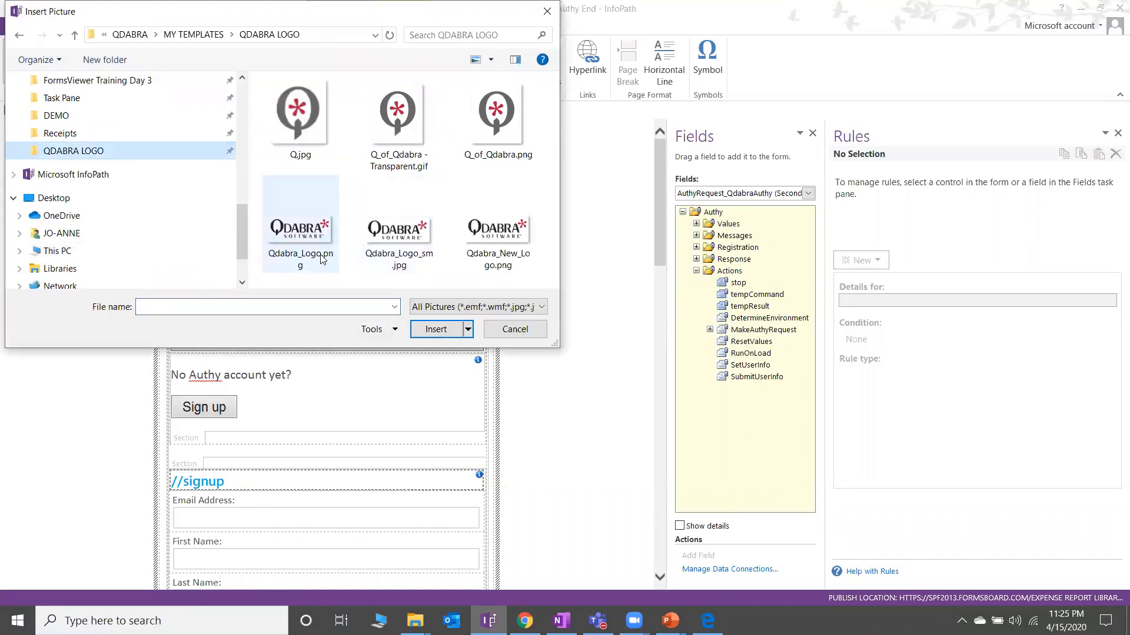
pyautogui.click(406, 253)
pyautogui.click(436, 329)
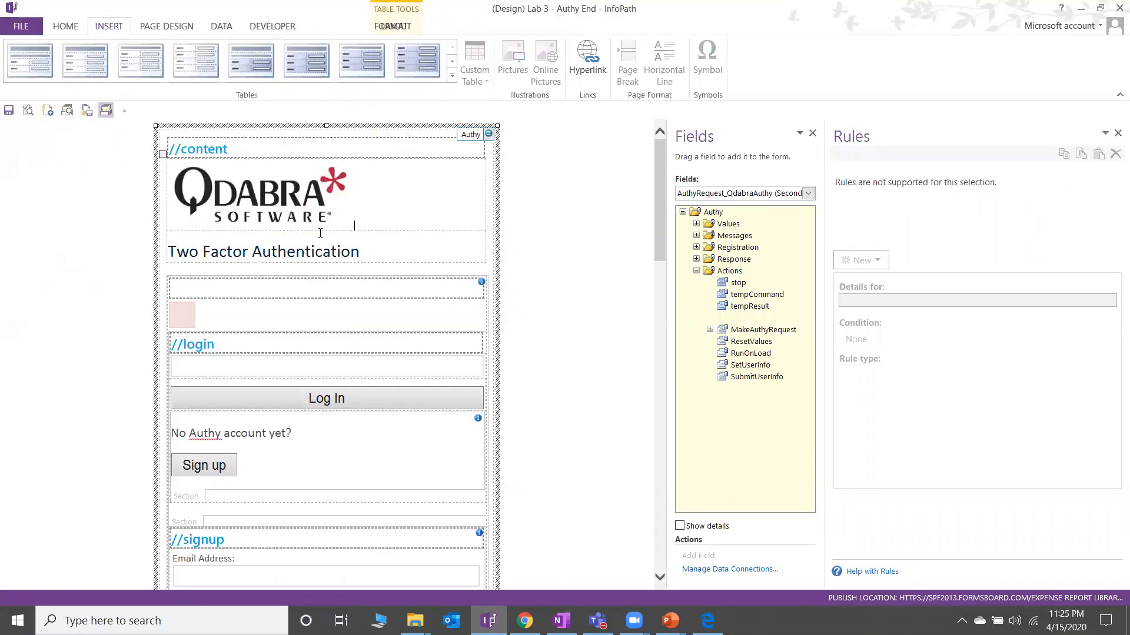
pyautogui.moveTo(354, 229); pyautogui.dragTo(270, 198)
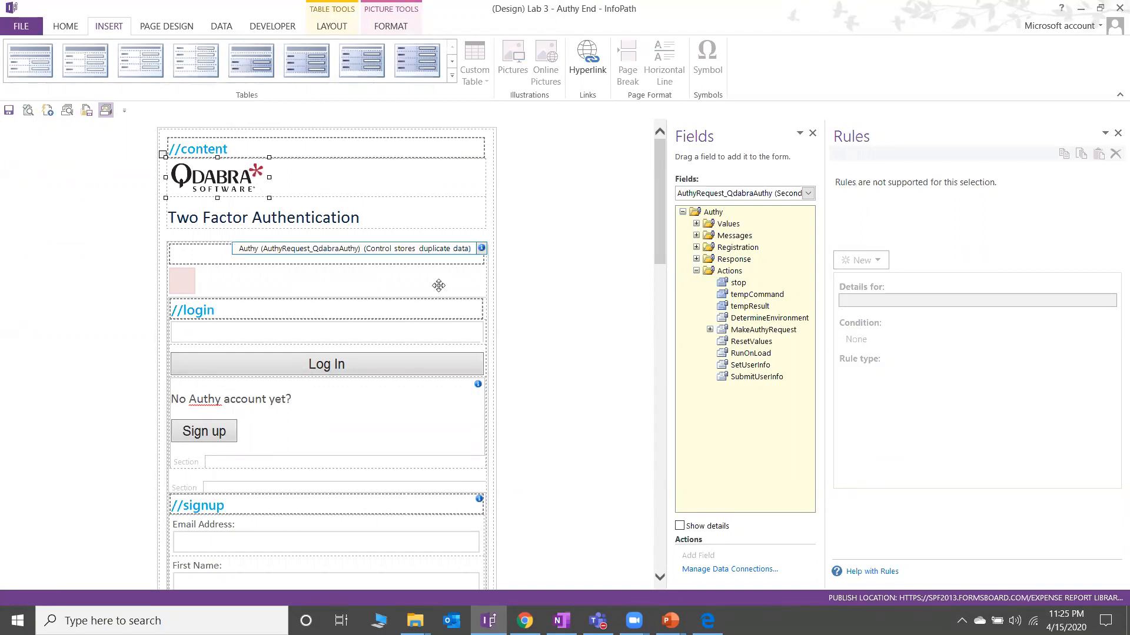
# Set the message area under the heading to 10 pt font.
pyautogui.click(68, 26)
pyautogui.click(249, 262)
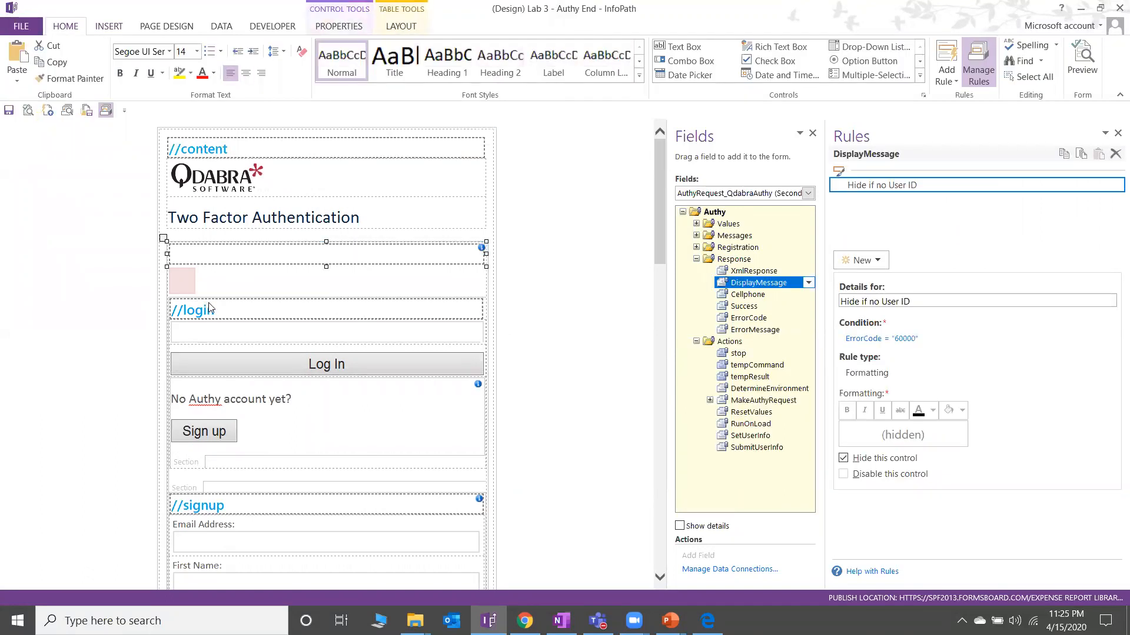
pyautogui.click(197, 52)
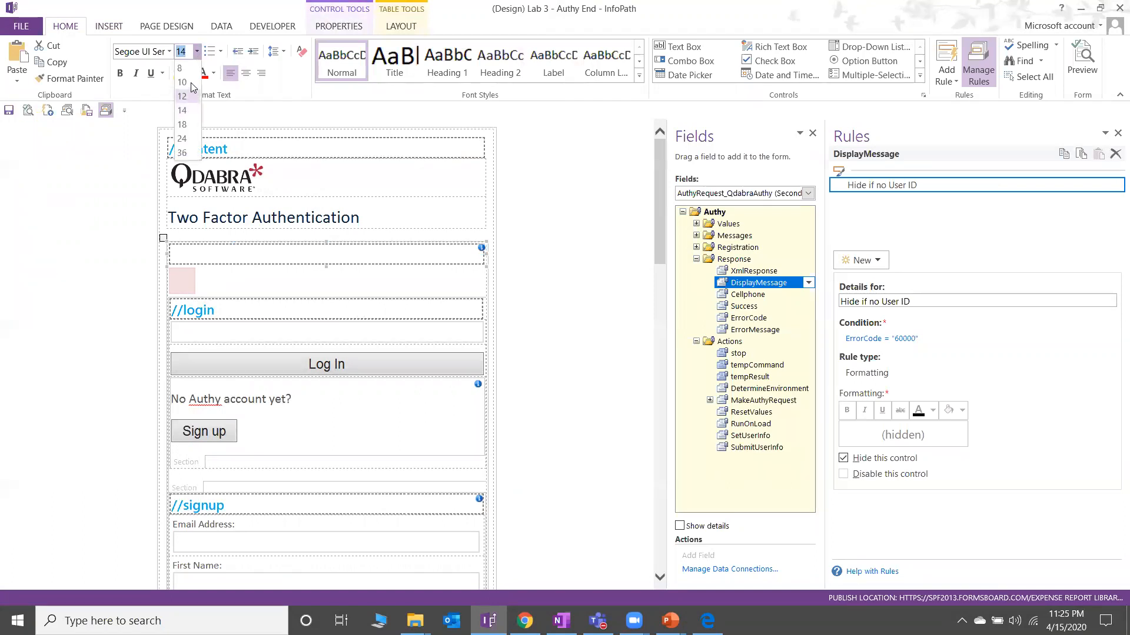
pyautogui.click(182, 90)
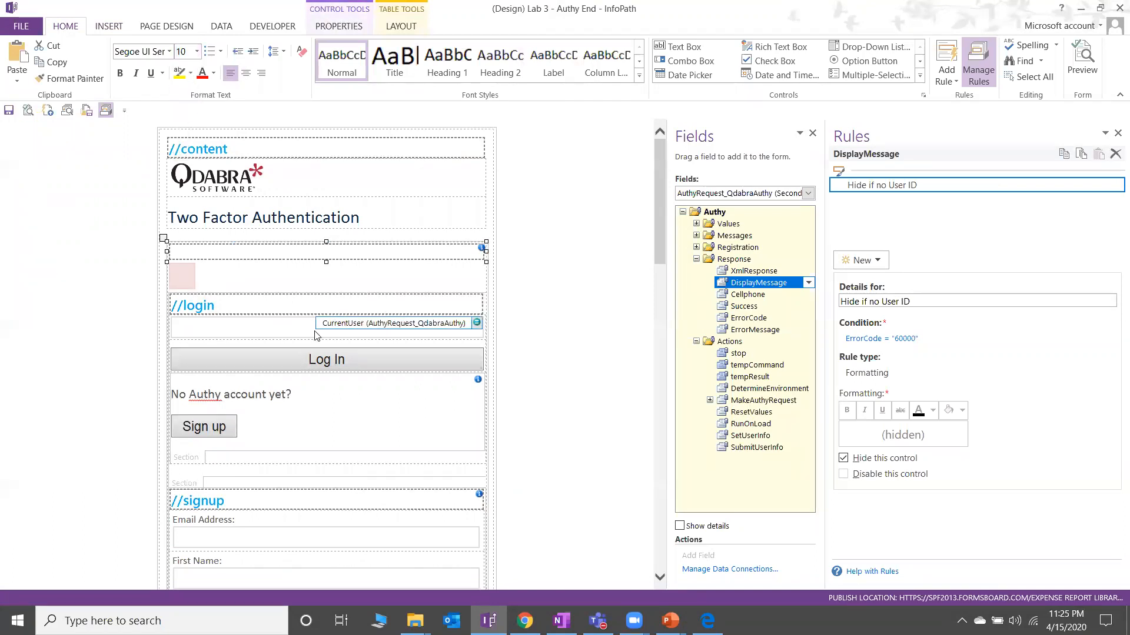
# Enlarge the Verification code text box font to 18 pt.
pyautogui.scroll(-1, 314, 342)
pyautogui.scroll(-1, 314, 342)
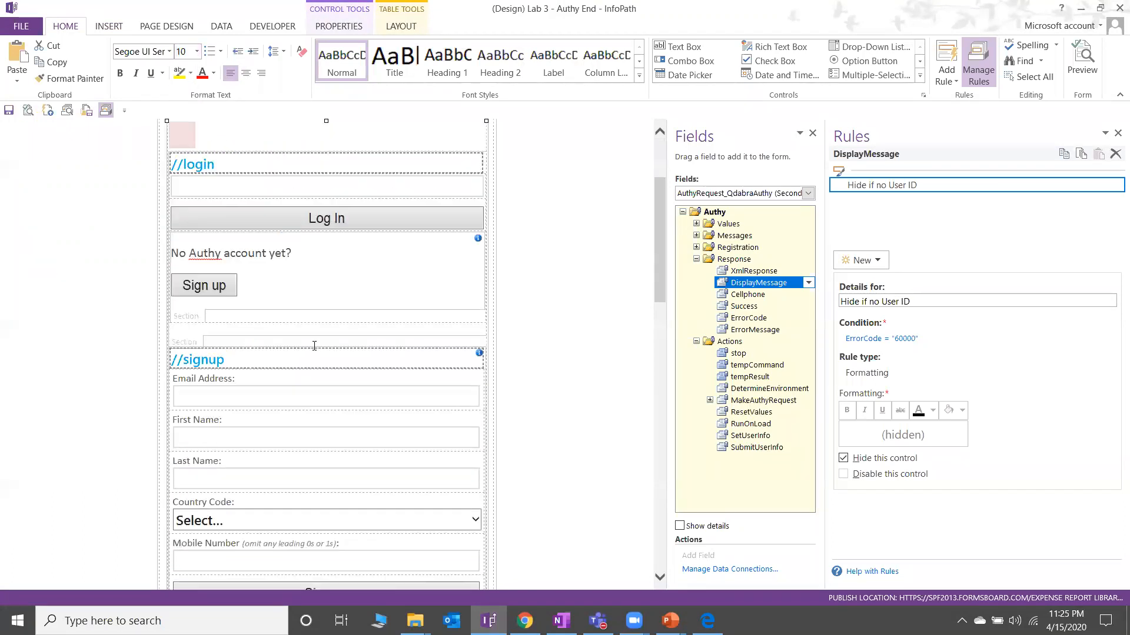
pyautogui.scroll(-1, 315, 346)
pyautogui.scroll(-3, 314, 346)
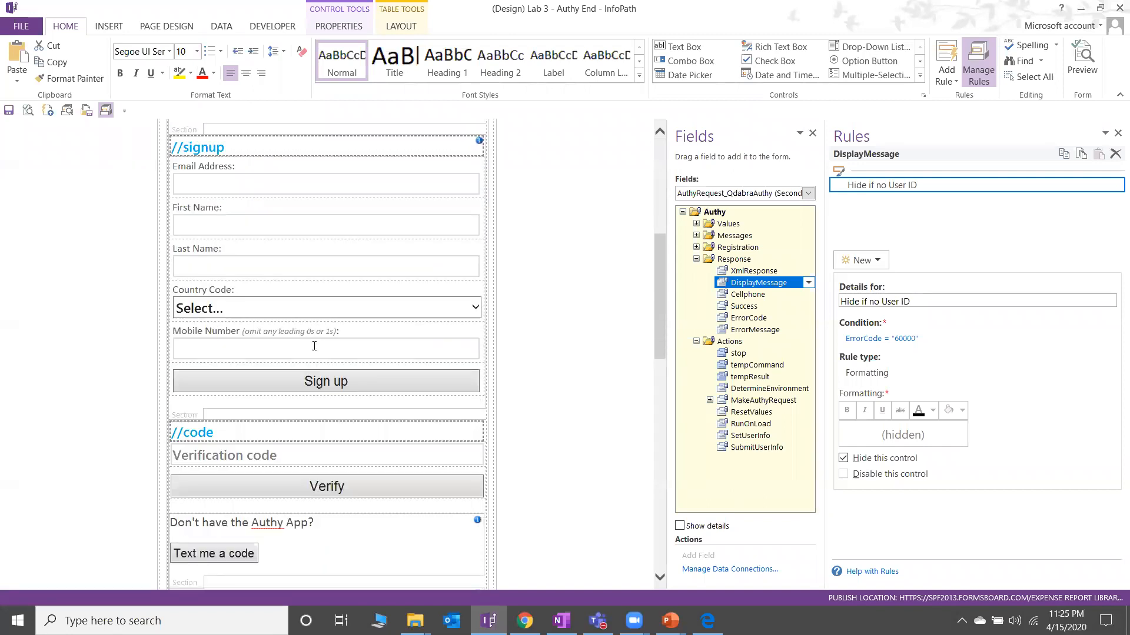
pyautogui.click(300, 386)
pyautogui.click(197, 51)
pyautogui.click(181, 125)
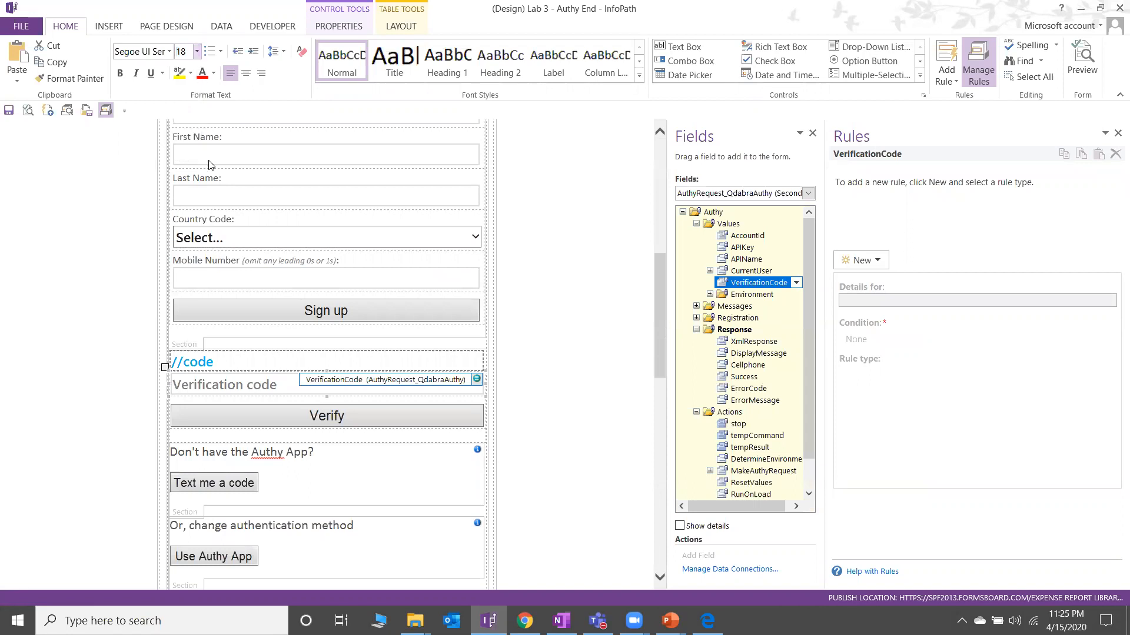
# Select the Notes and Usage instructions section to view its Always hide formatting rule.
pyautogui.scroll(-1, 357, 365)
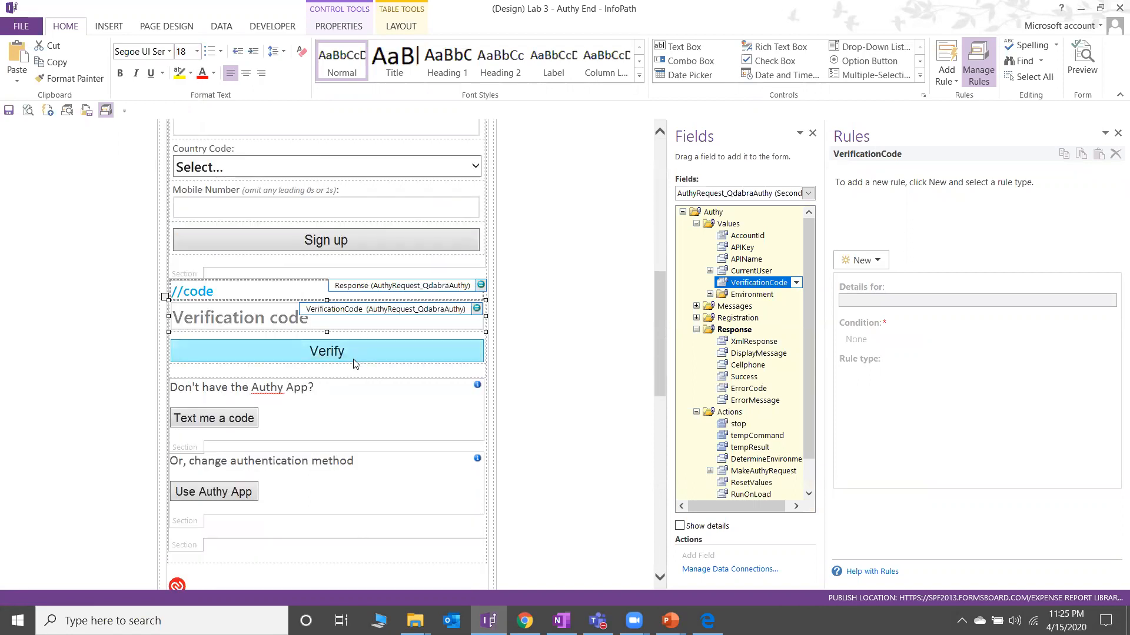
pyautogui.scroll(1, 355, 363)
pyautogui.scroll(-3, 304, 361)
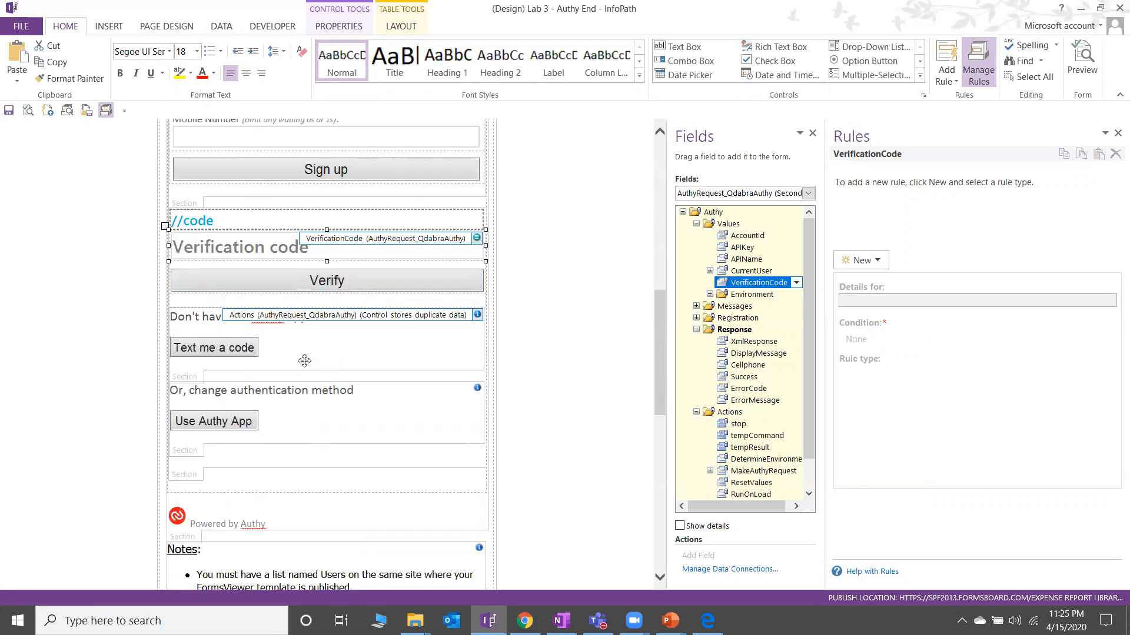
pyautogui.scroll(1, 278, 349)
pyautogui.scroll(-4, 278, 349)
pyautogui.scroll(-3, 279, 348)
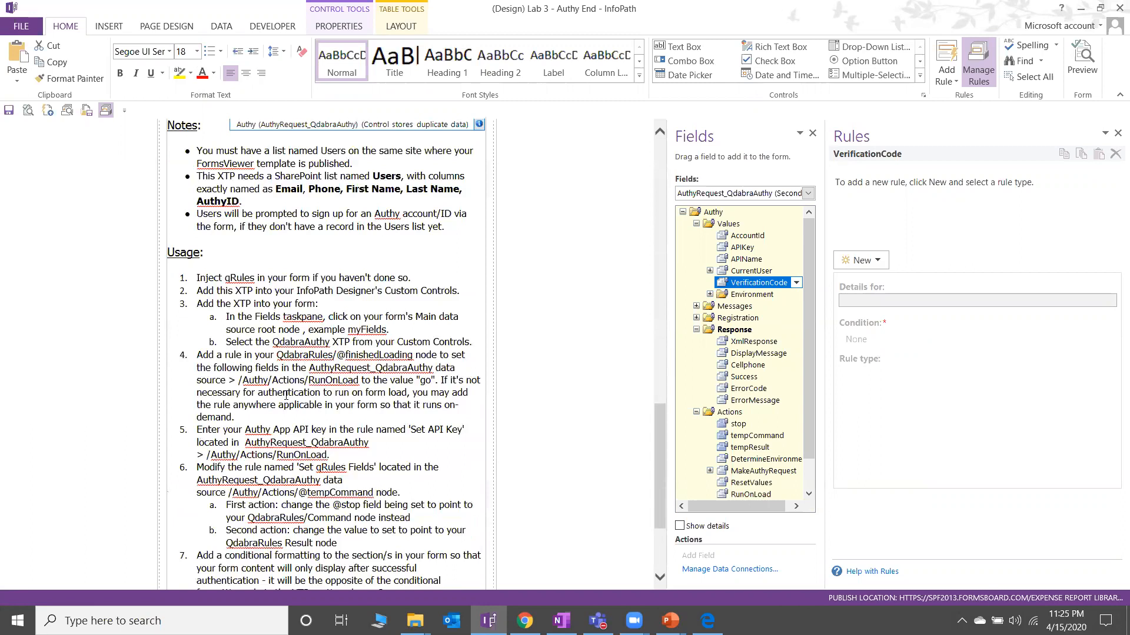
pyautogui.scroll(-3, 253, 461)
pyautogui.scroll(1, 306, 465)
pyautogui.scroll(-1, 257, 490)
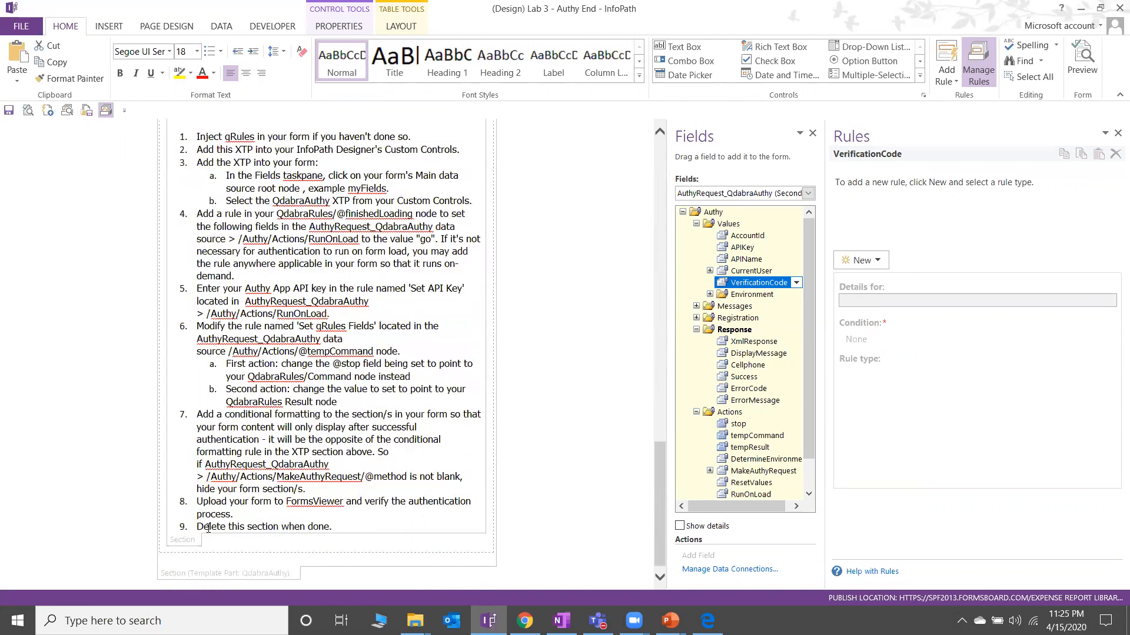
pyautogui.click(186, 546)
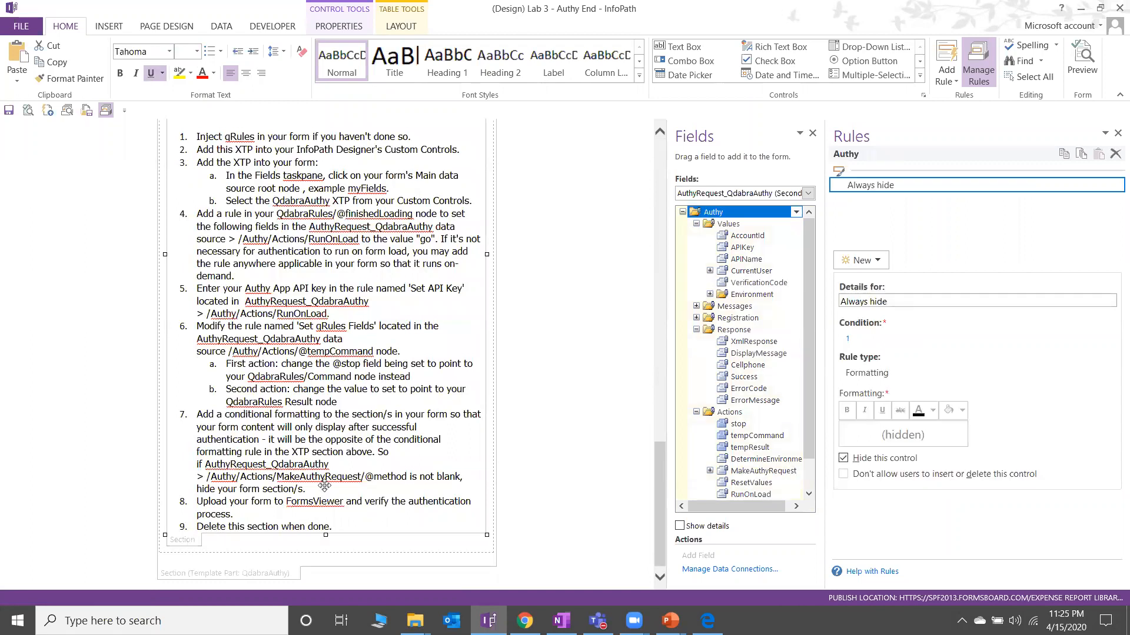
pyautogui.scroll(4, 324, 485)
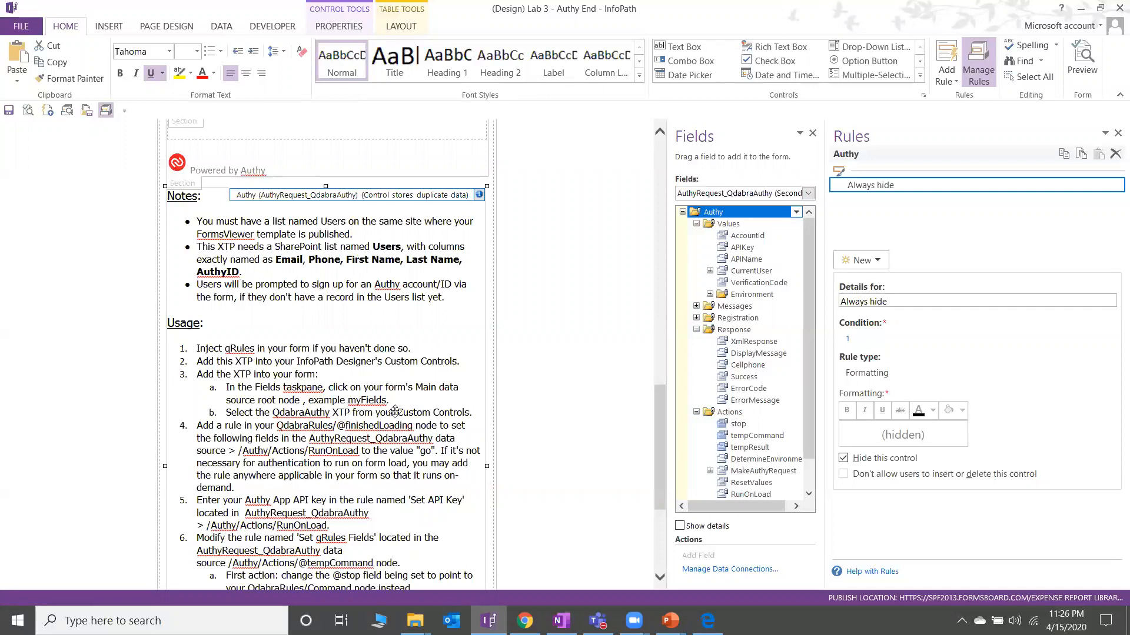
pyautogui.click(708, 621)
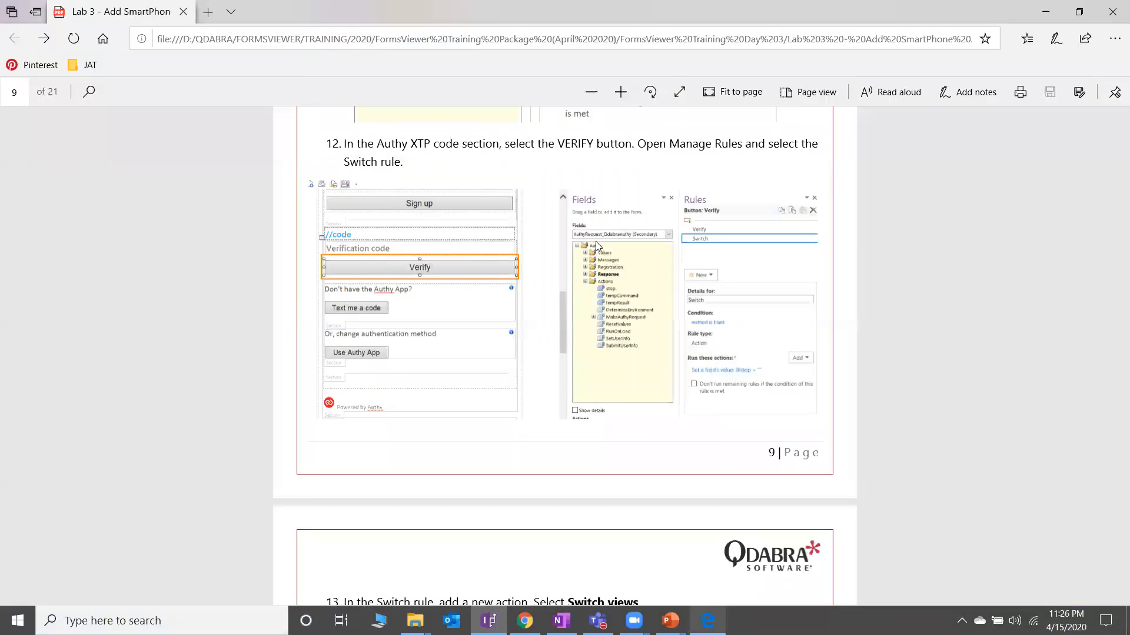
pyautogui.scroll(1, 597, 246)
pyautogui.scroll(8, 598, 246)
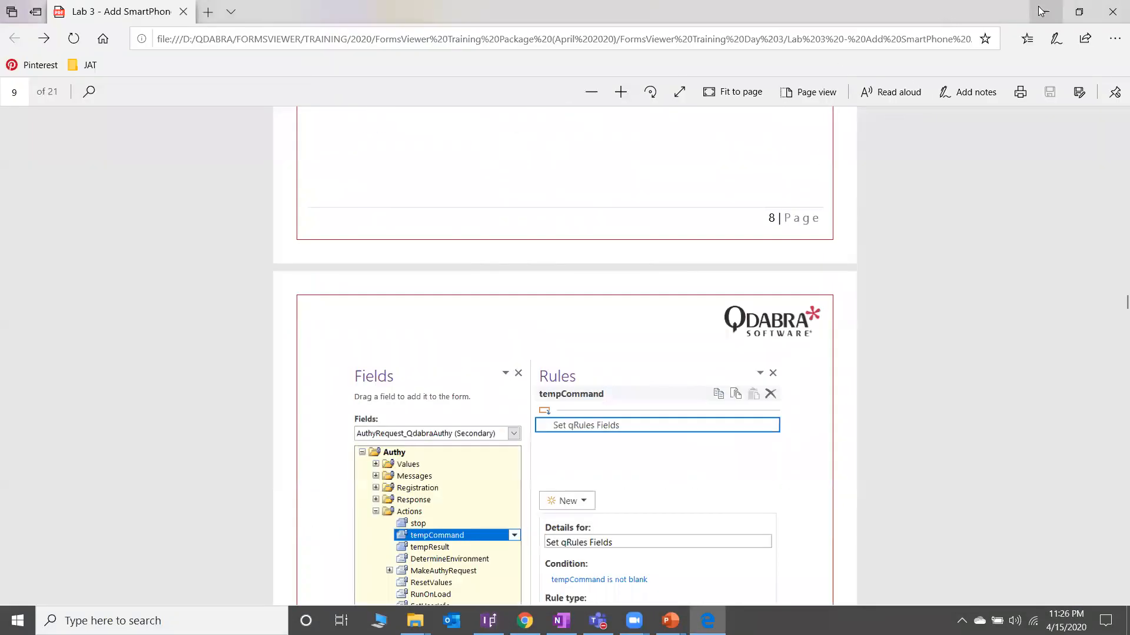
pyautogui.hotkey('alt', 'Tab')
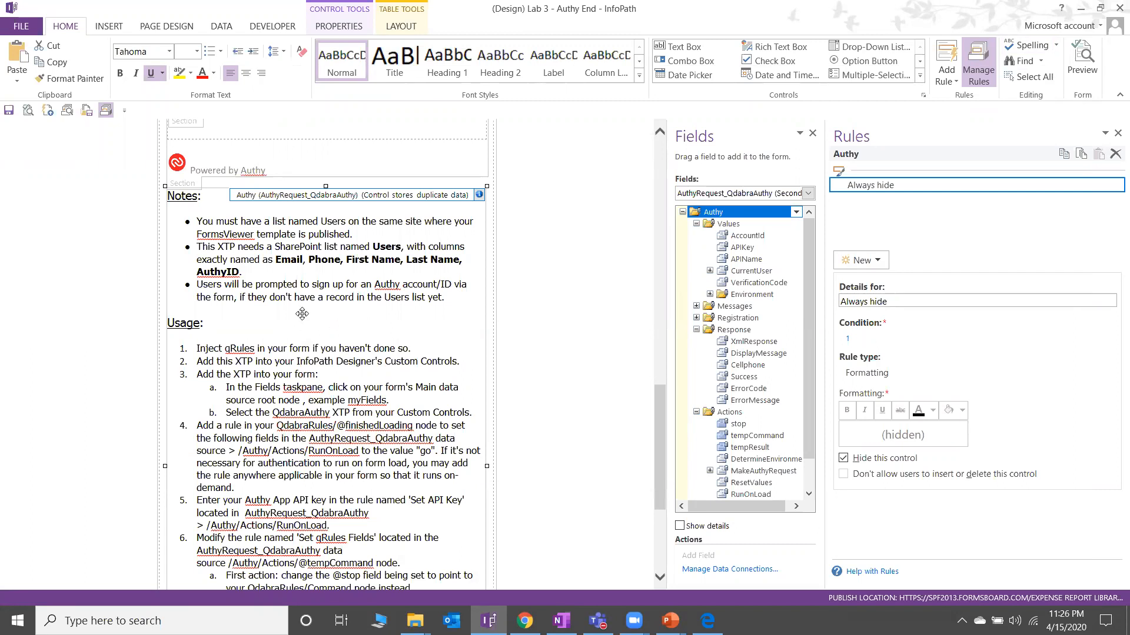
pyautogui.scroll(-2, 302, 314)
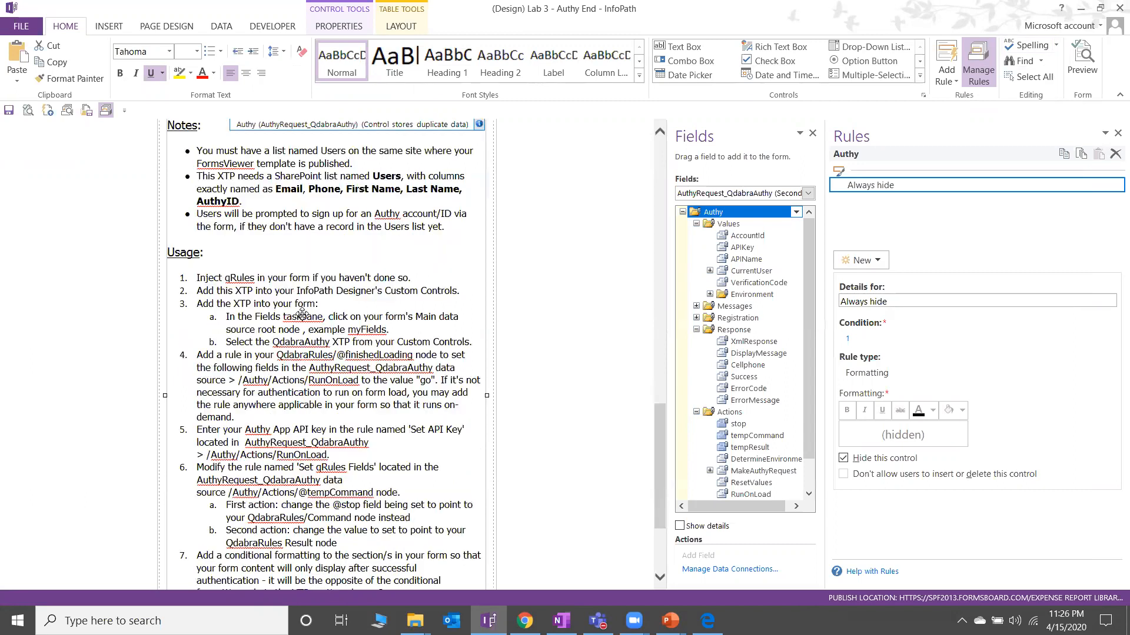
pyautogui.scroll(-2, 302, 313)
pyautogui.scroll(2, 302, 314)
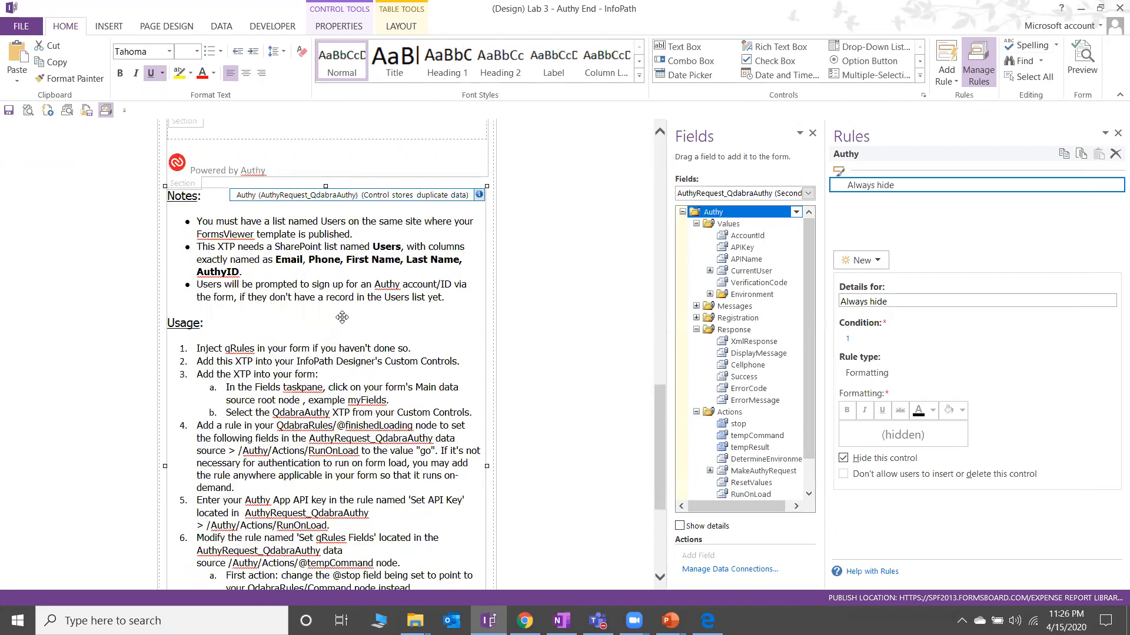
pyautogui.scroll(-2, 342, 317)
pyautogui.scroll(-2, 342, 318)
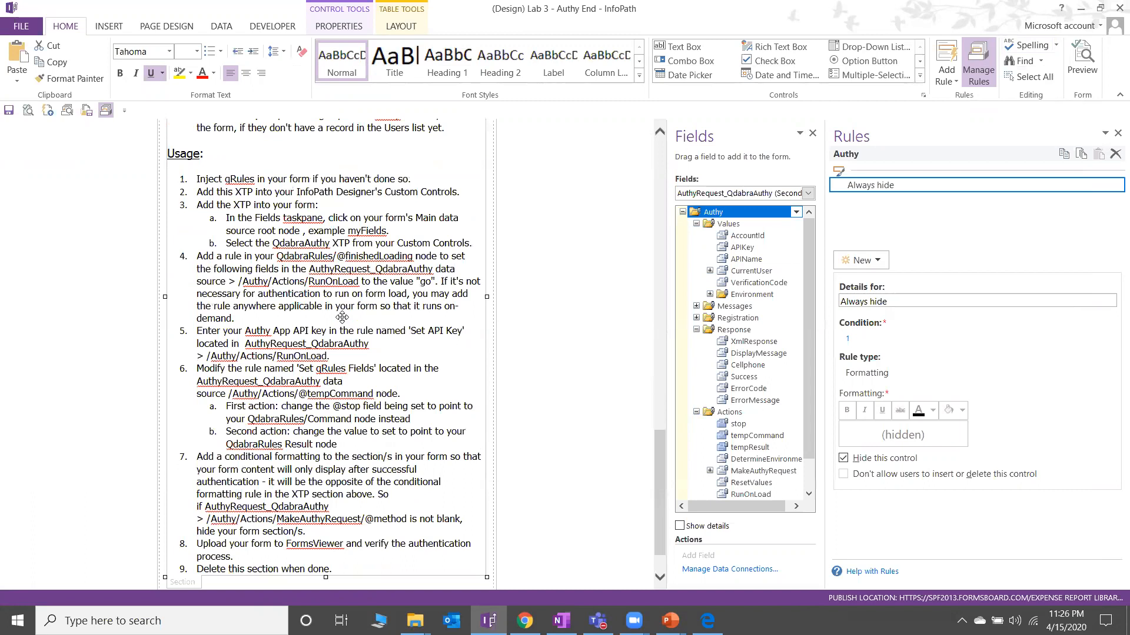
pyautogui.scroll(3, 342, 317)
pyautogui.scroll(1, 343, 317)
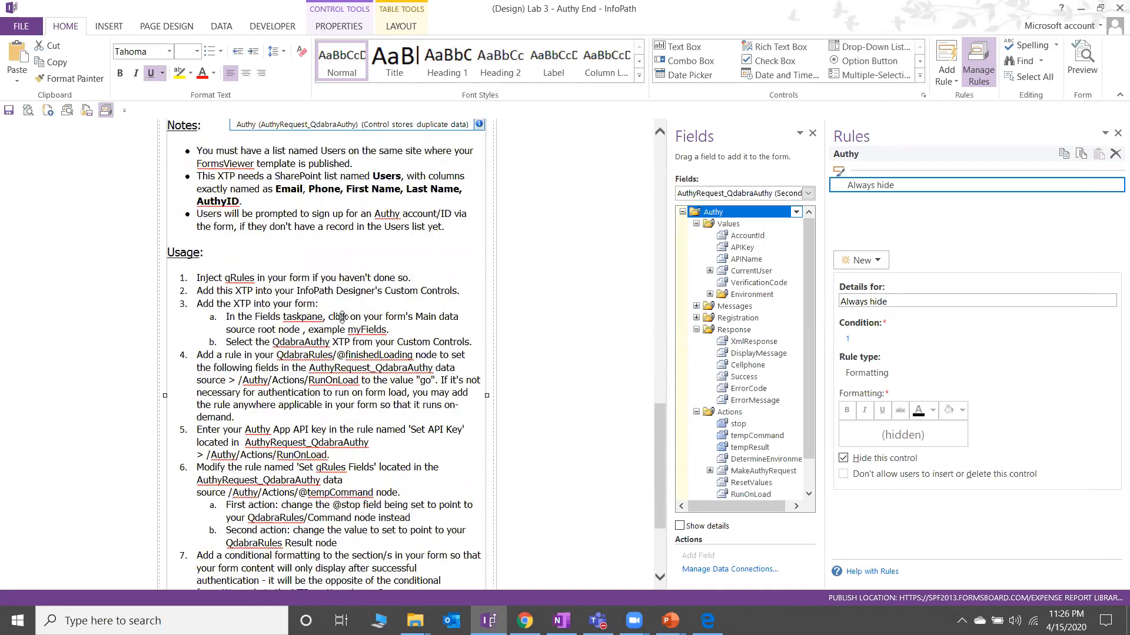
pyautogui.scroll(2, 343, 317)
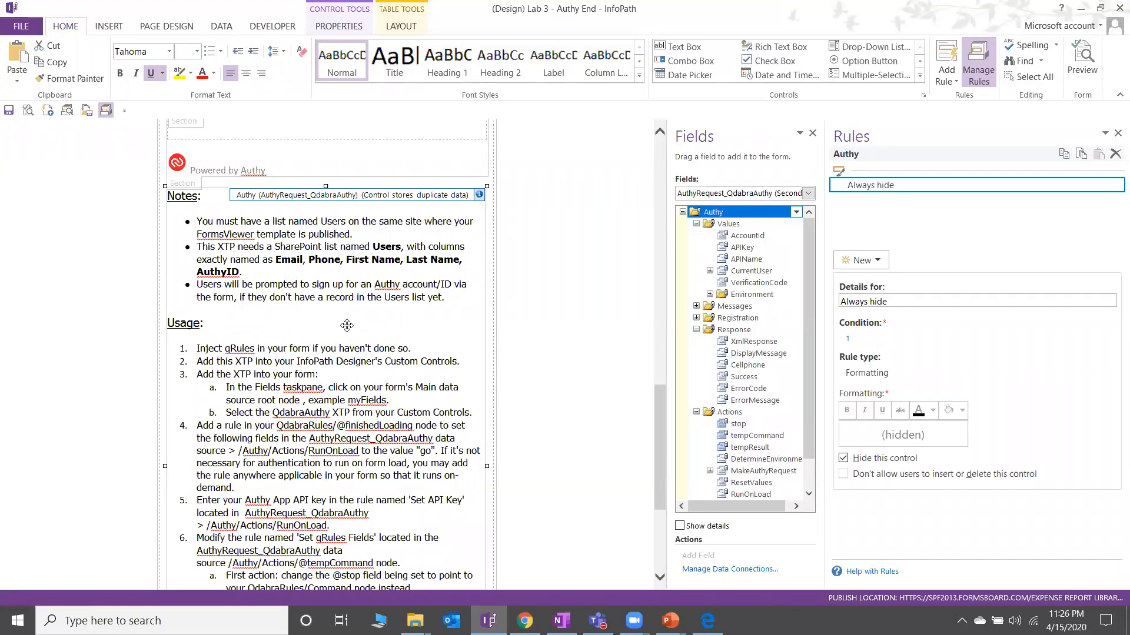
pyautogui.scroll(-1, 340, 340)
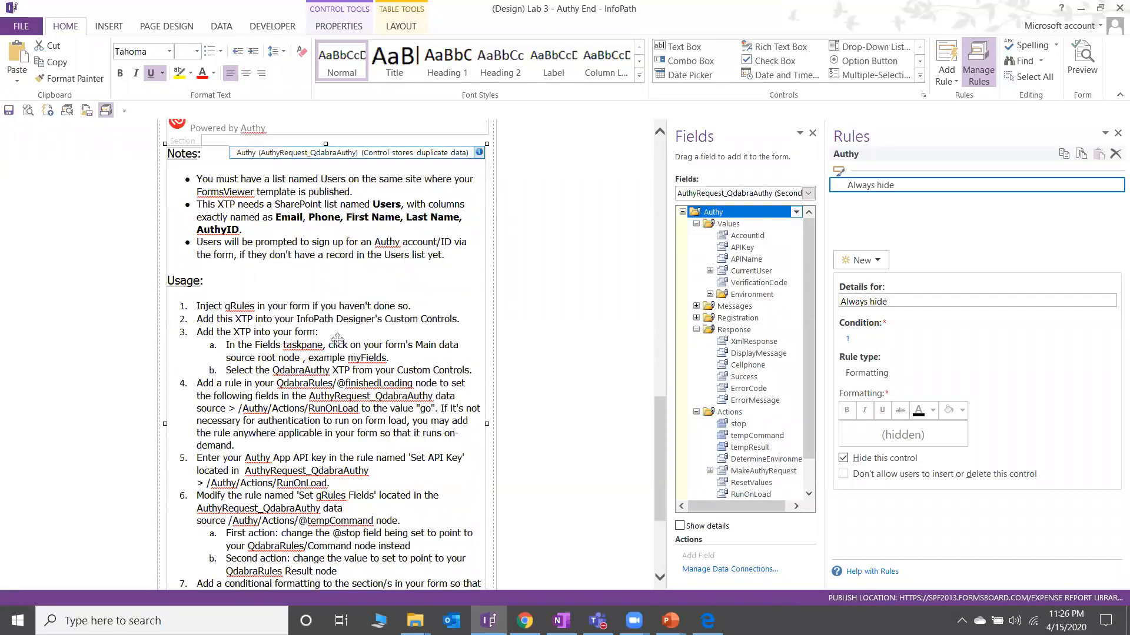
pyautogui.scroll(-2, 338, 345)
pyautogui.scroll(-2, 234, 519)
pyautogui.click(182, 528)
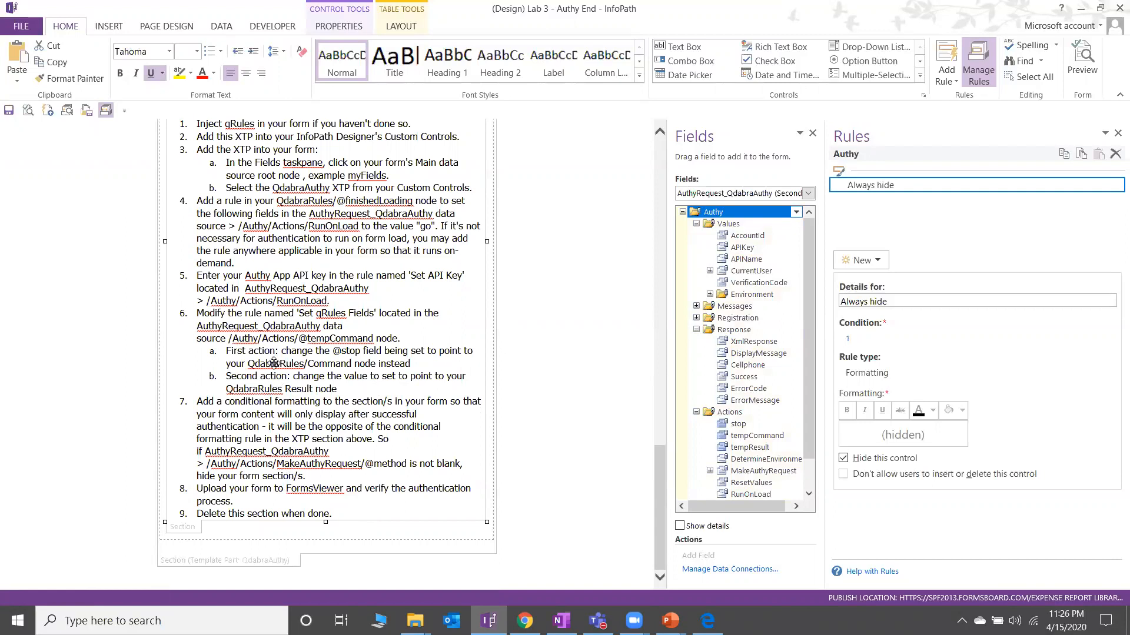
pyautogui.press('Delete')
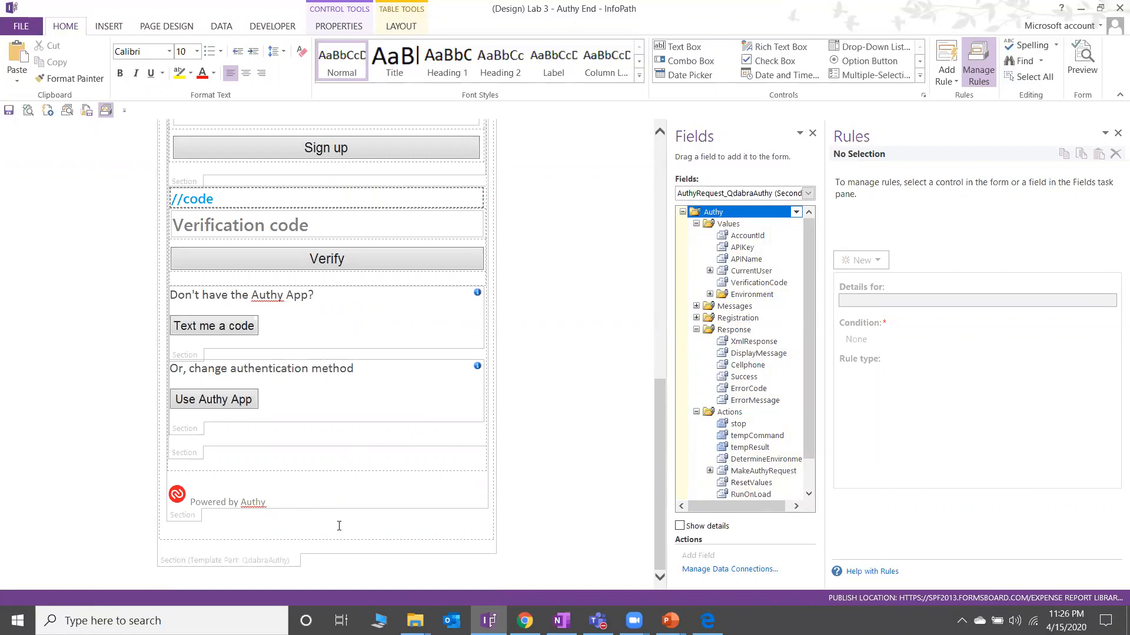
# Select the Log In button and the Authy template part to inspect their rules.
pyautogui.scroll(9, 339, 525)
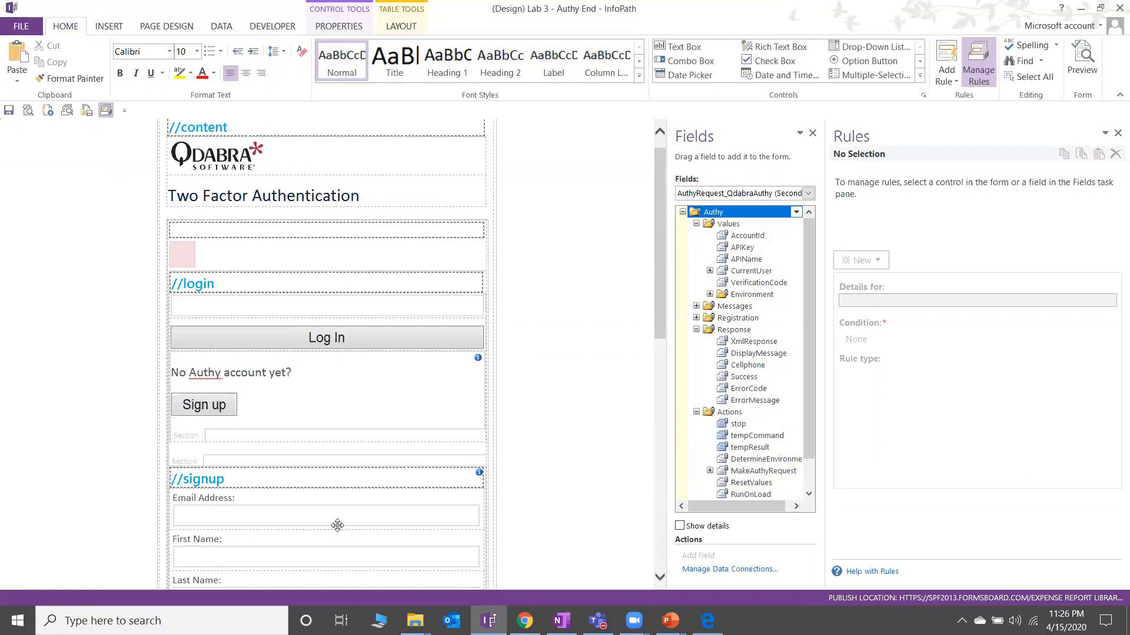
pyautogui.scroll(1, 339, 526)
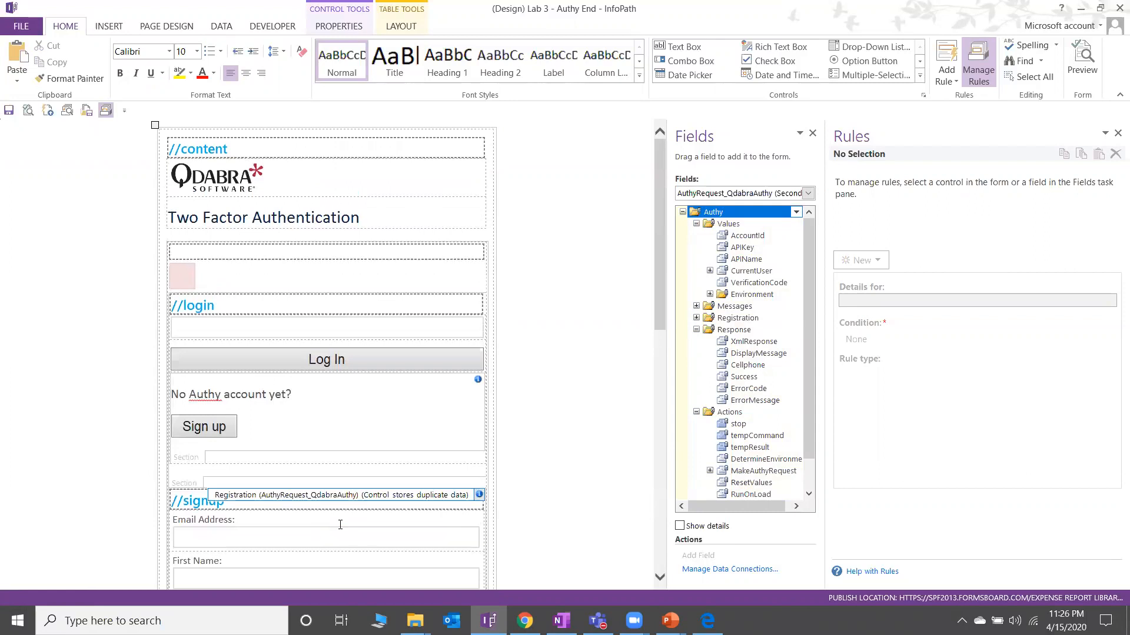
pyautogui.click(282, 365)
pyautogui.scroll(-5, 283, 368)
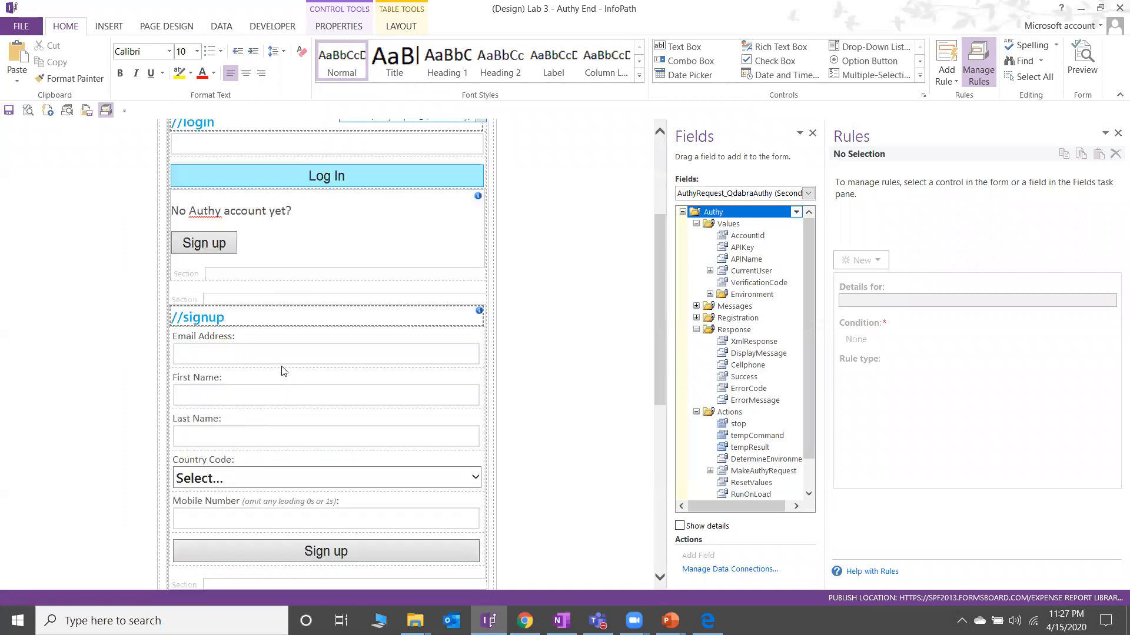
pyautogui.scroll(-10, 282, 370)
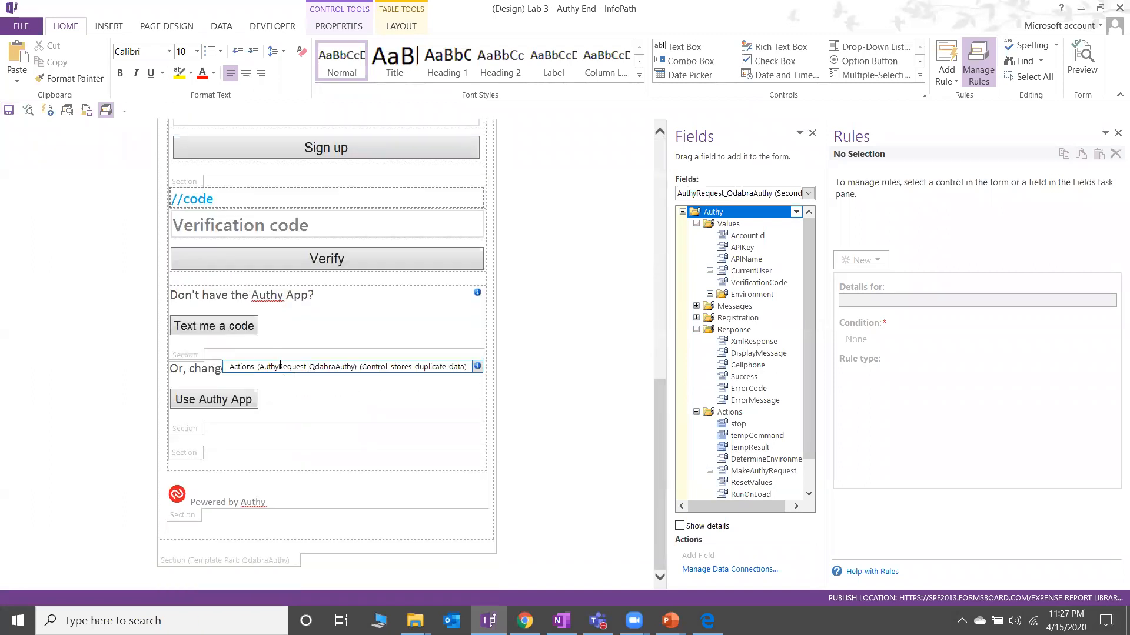
pyautogui.click(161, 524)
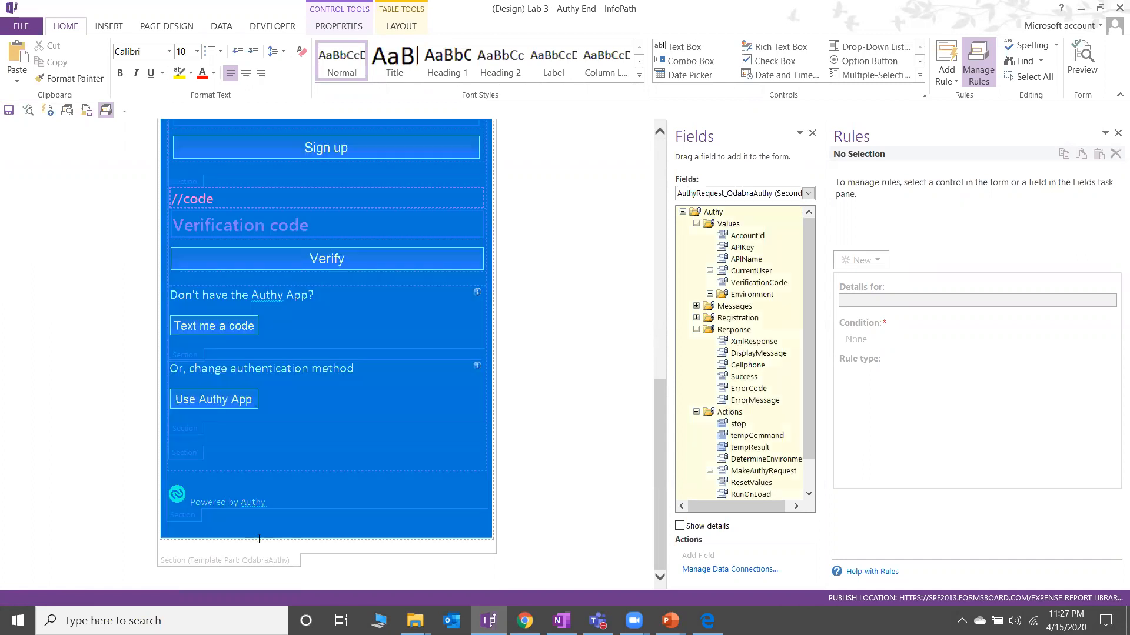
pyautogui.click(264, 557)
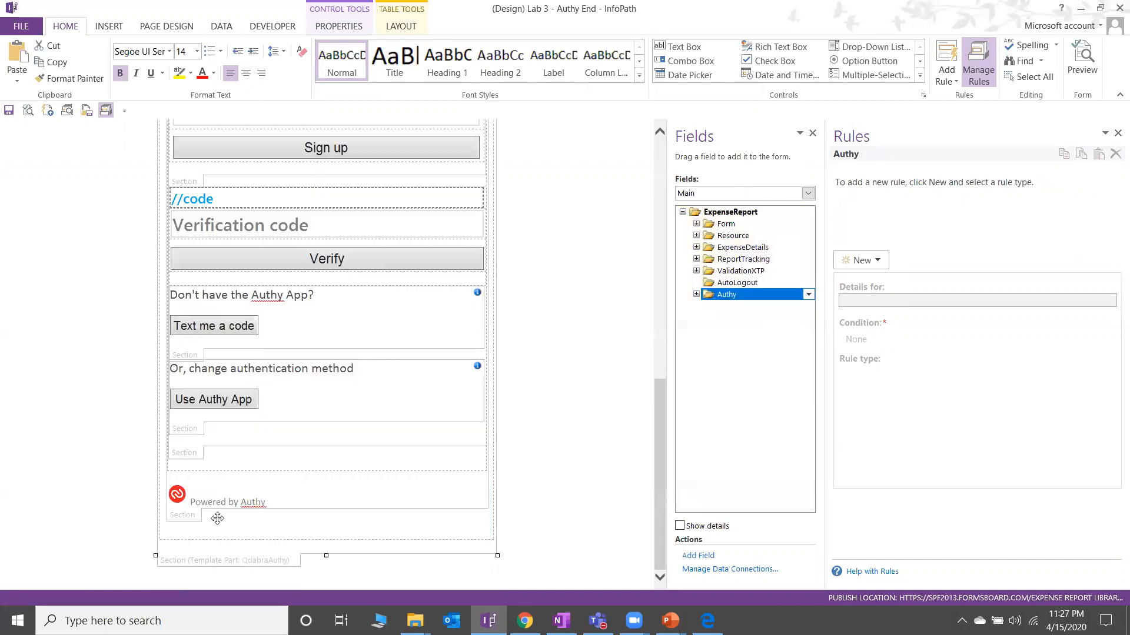
pyautogui.click(187, 516)
# Select the whole section holding the Authy controls and cut it out.
pyautogui.scroll(15, 285, 494)
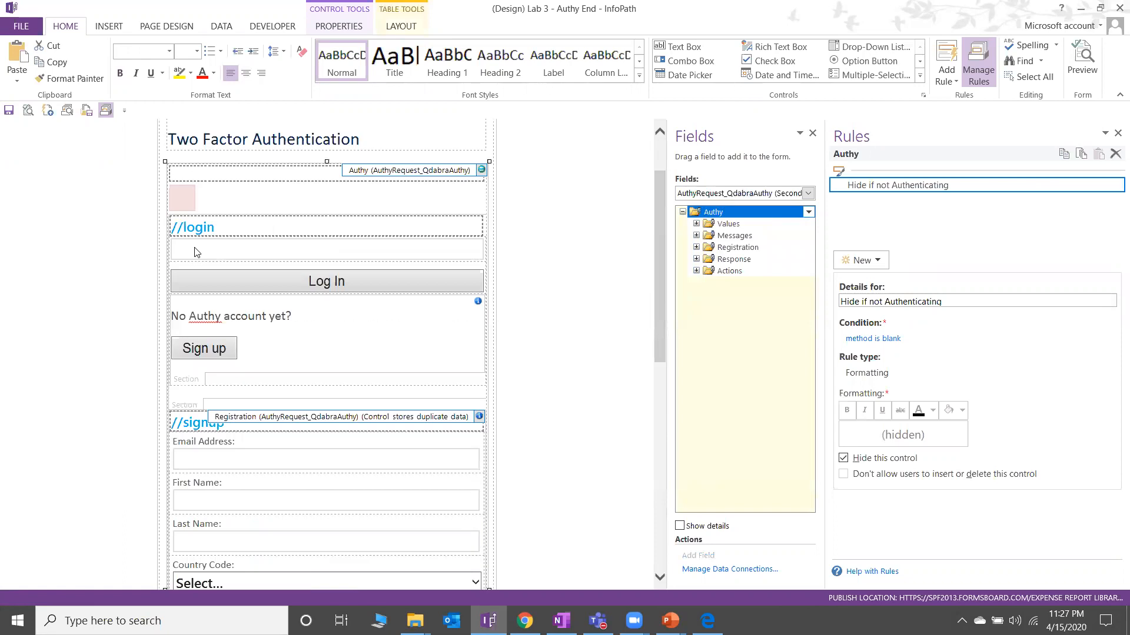
pyautogui.scroll(-4, 215, 250)
pyautogui.scroll(-8, 215, 250)
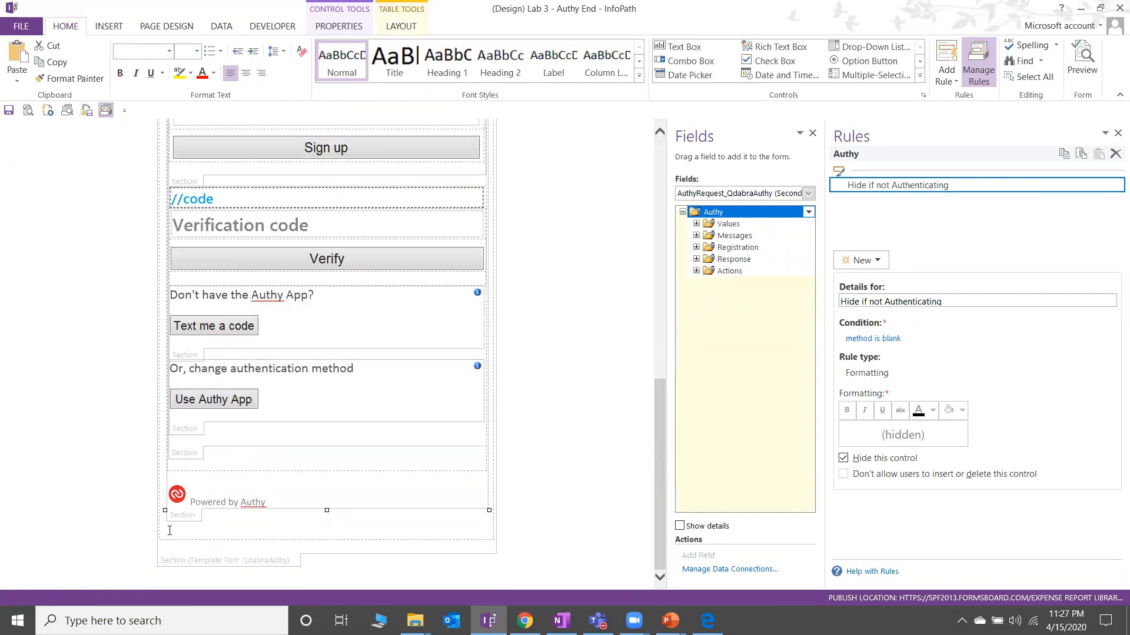
pyautogui.click(162, 534)
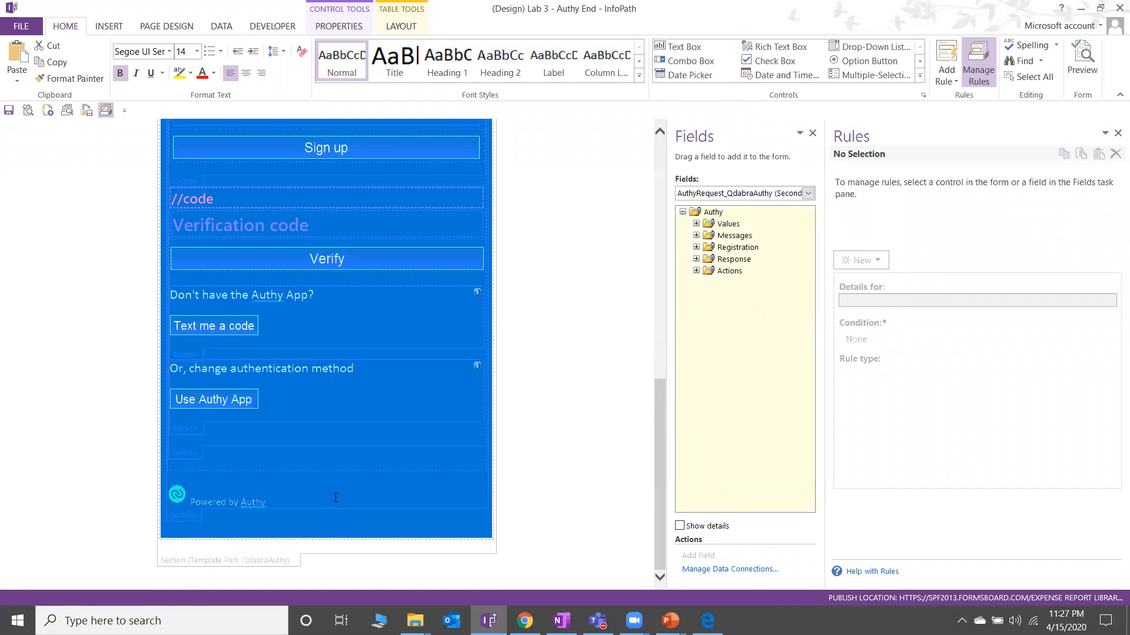
pyautogui.press('Delete')
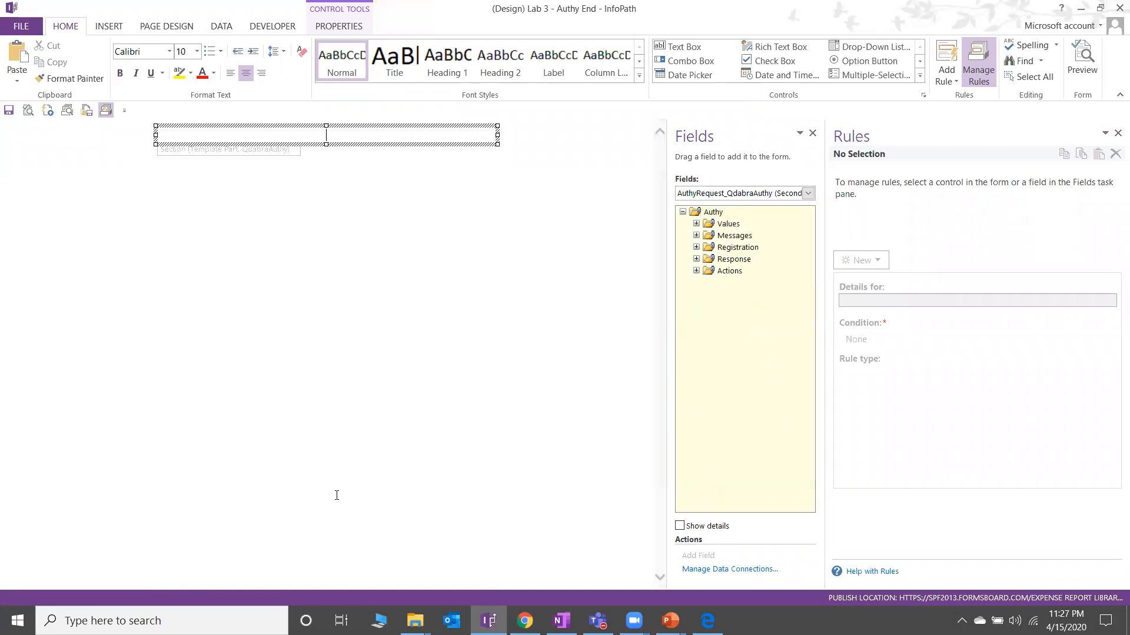
# Paste the Authy controls centered below the empty section, keeping source formatting.
pyautogui.click(327, 172)
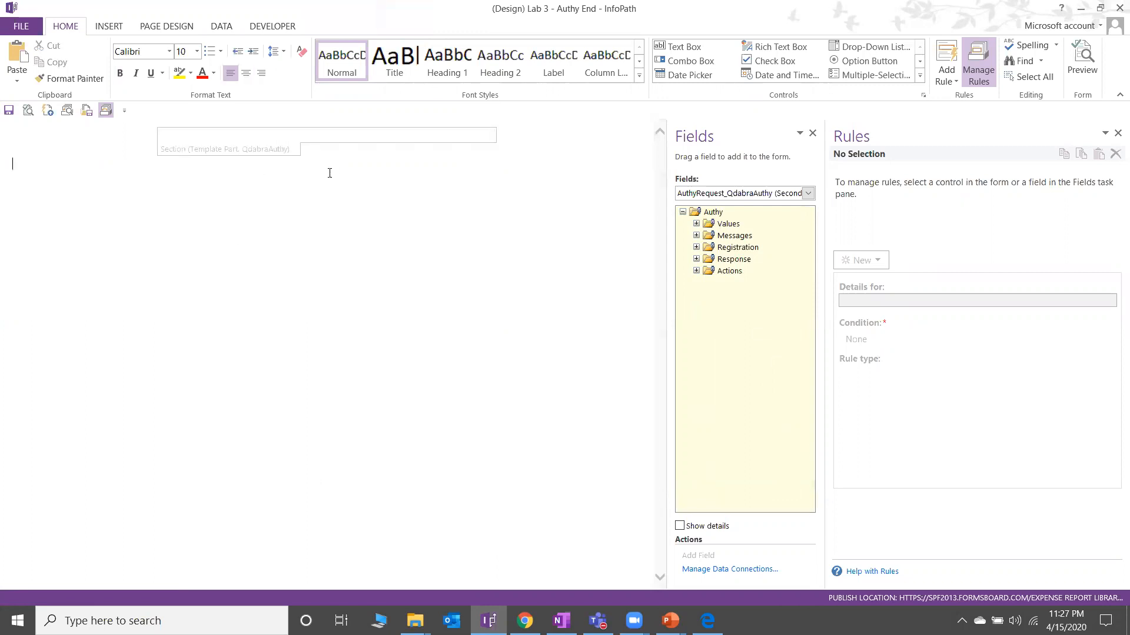
pyautogui.click(247, 74)
pyautogui.rightClick(348, 171)
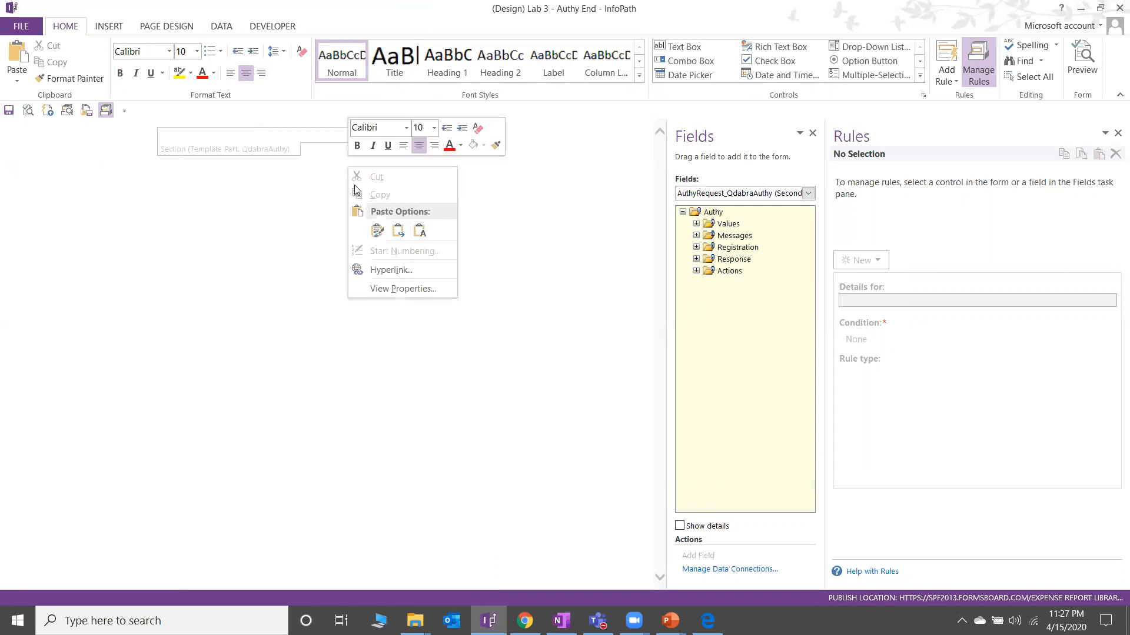
pyautogui.click(376, 231)
pyautogui.scroll(6, 406, 297)
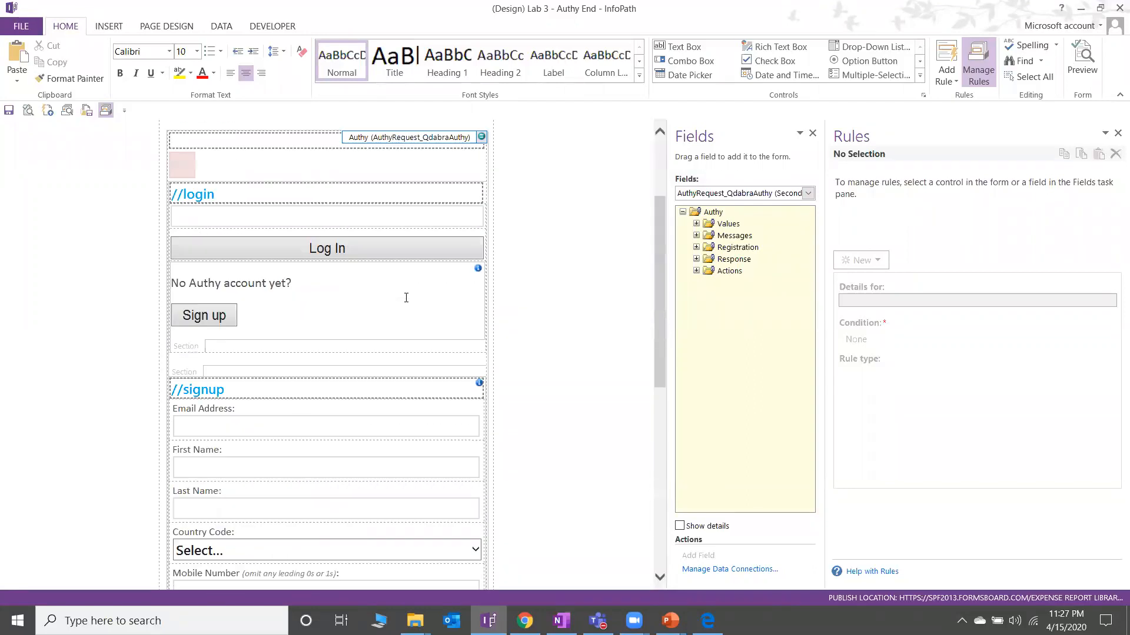
pyautogui.scroll(3, 406, 297)
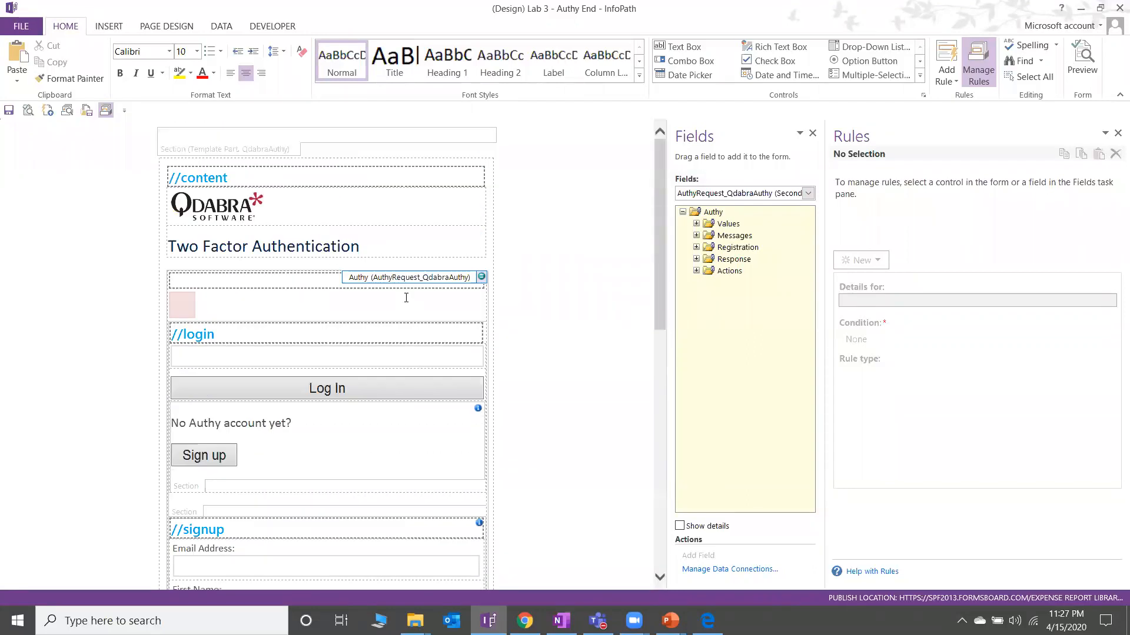
pyautogui.click(386, 392)
# Review the rules on both Sign up buttons and the Verify button's Switch rule.
pyautogui.scroll(-2, 341, 373)
pyautogui.scroll(-3, 341, 373)
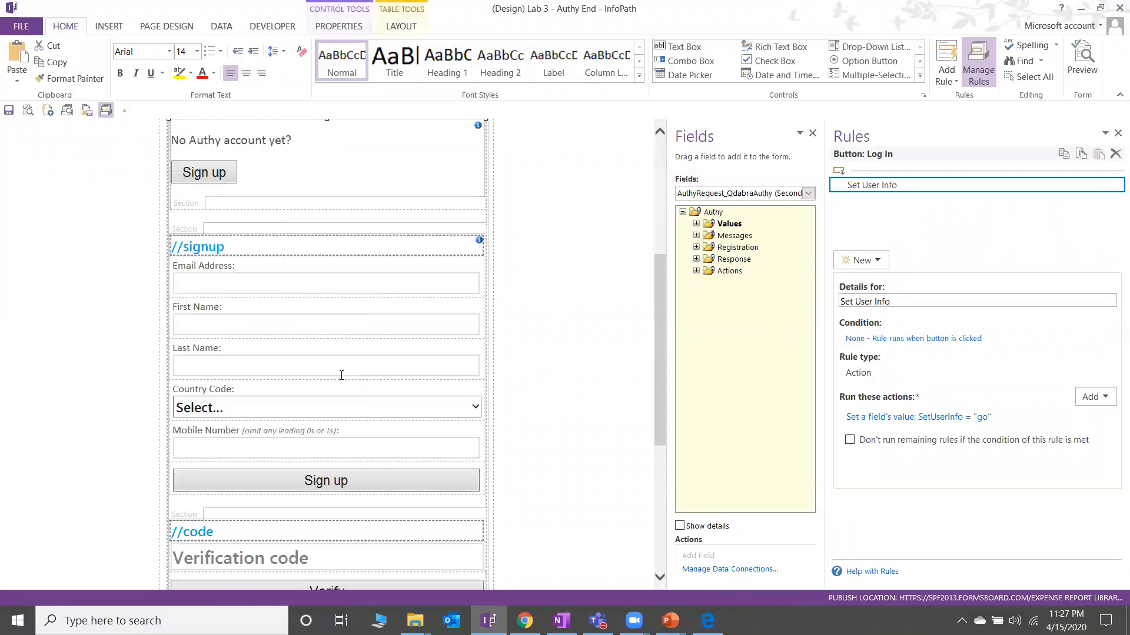
pyautogui.click(204, 172)
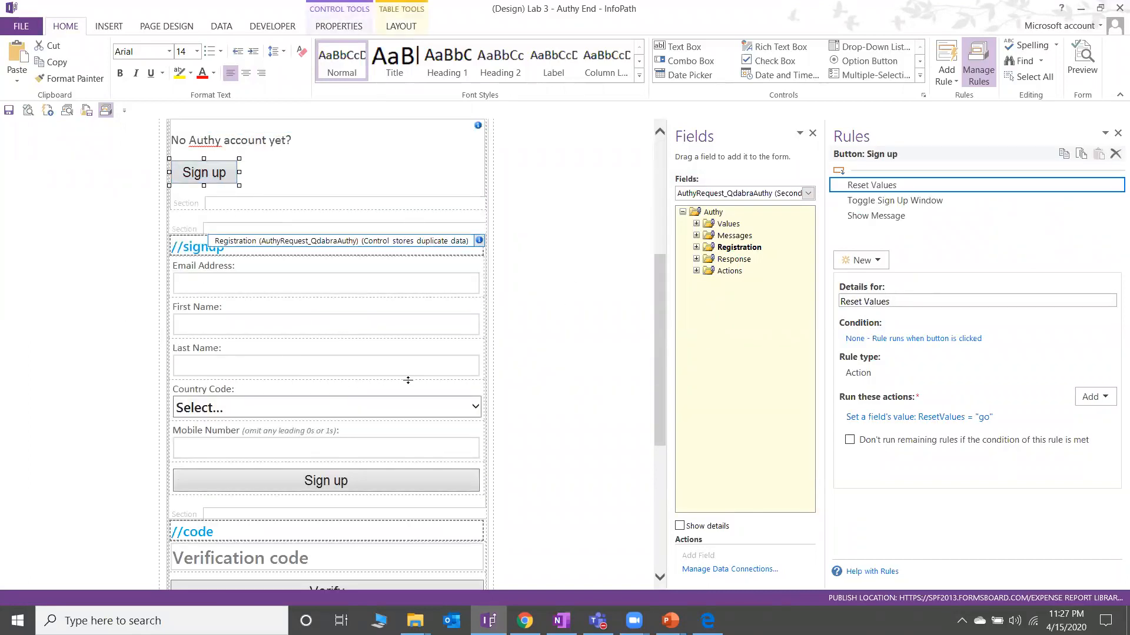
pyautogui.scroll(-1, 377, 404)
pyautogui.click(369, 412)
pyautogui.scroll(-1, 369, 412)
pyautogui.click(357, 451)
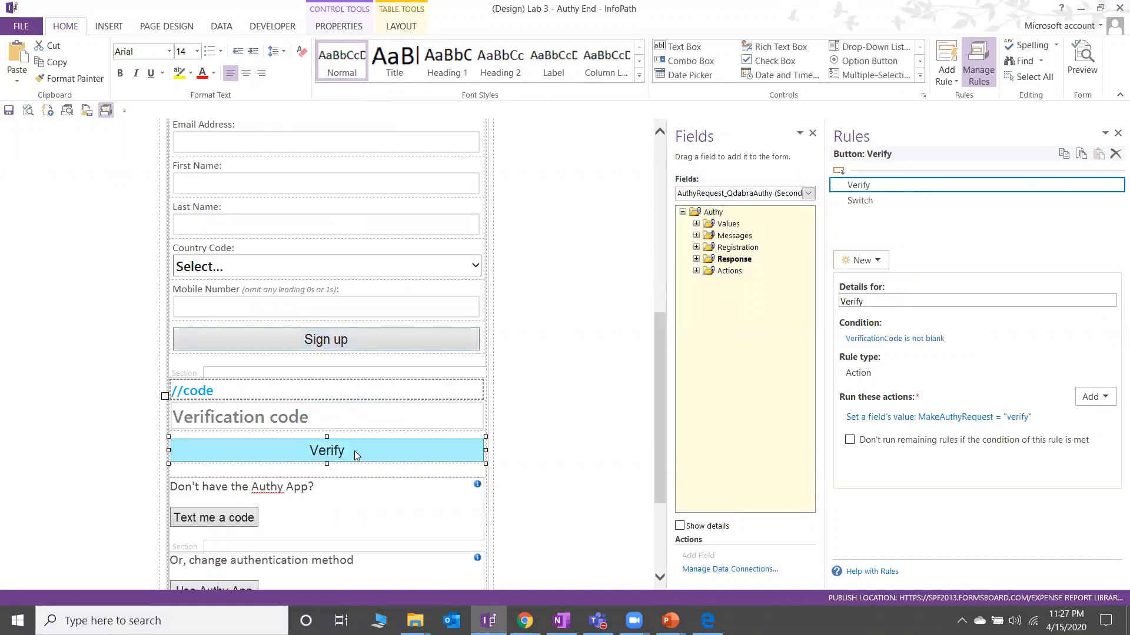
pyautogui.scroll(-2, 242, 376)
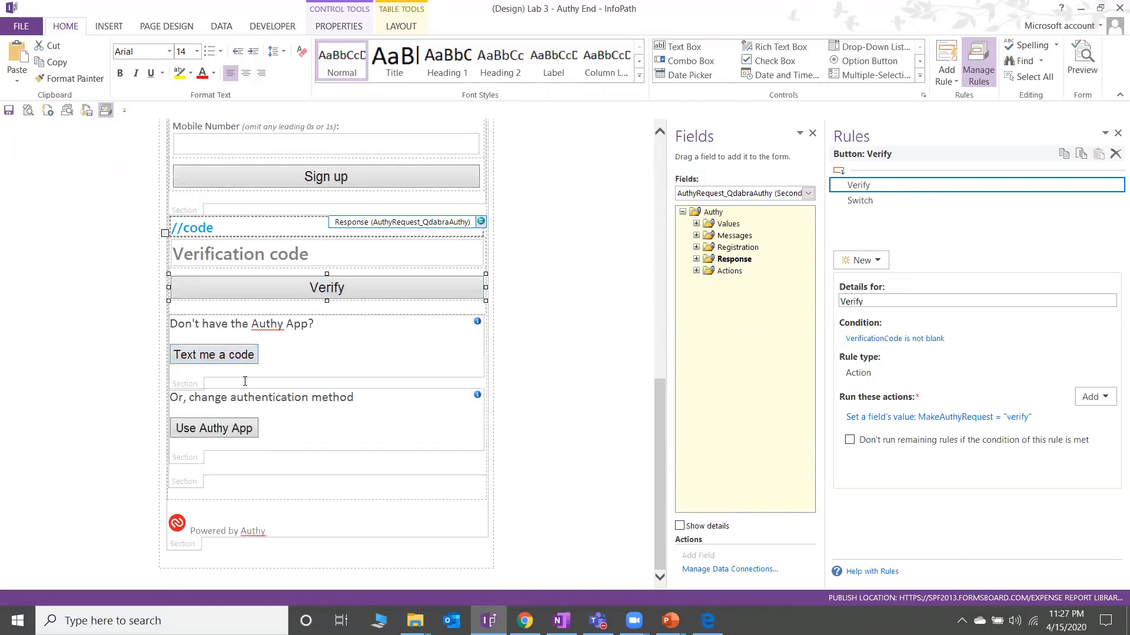
pyautogui.scroll(9, 298, 434)
pyautogui.scroll(1, 298, 434)
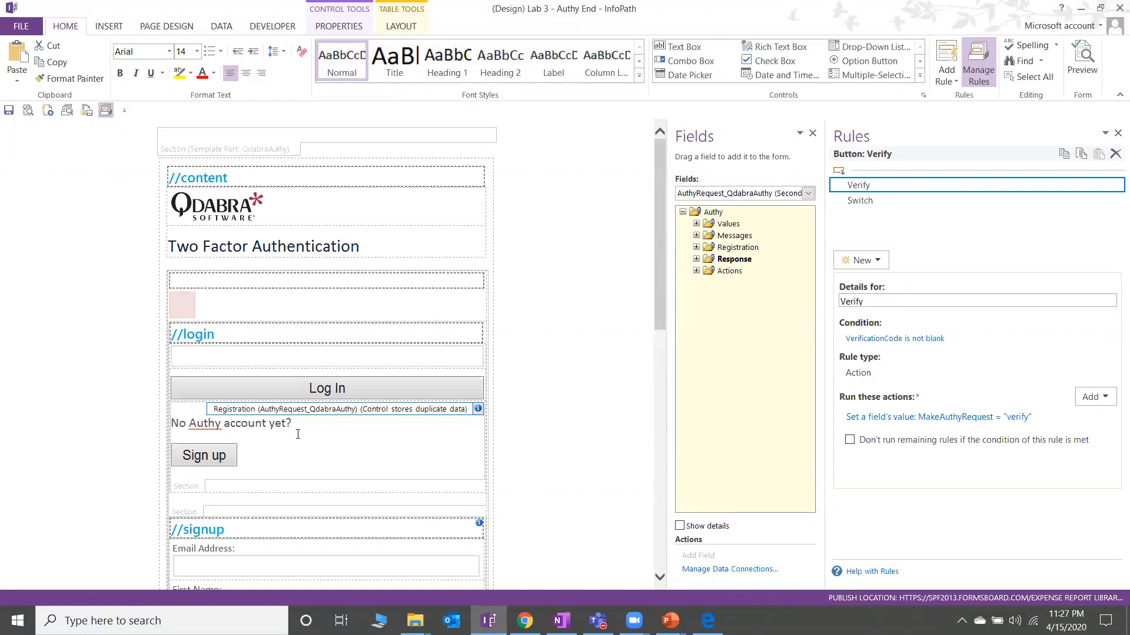
pyautogui.click(906, 203)
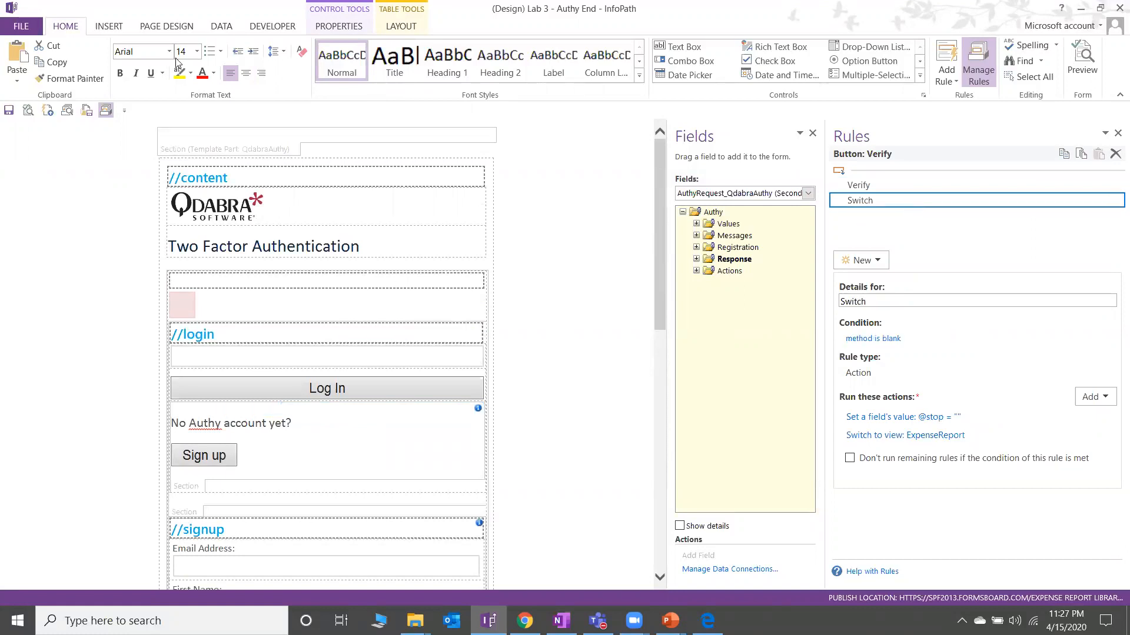
# Delete the empty template-part section at the top of the Authy view and save.
pyautogui.click(225, 149)
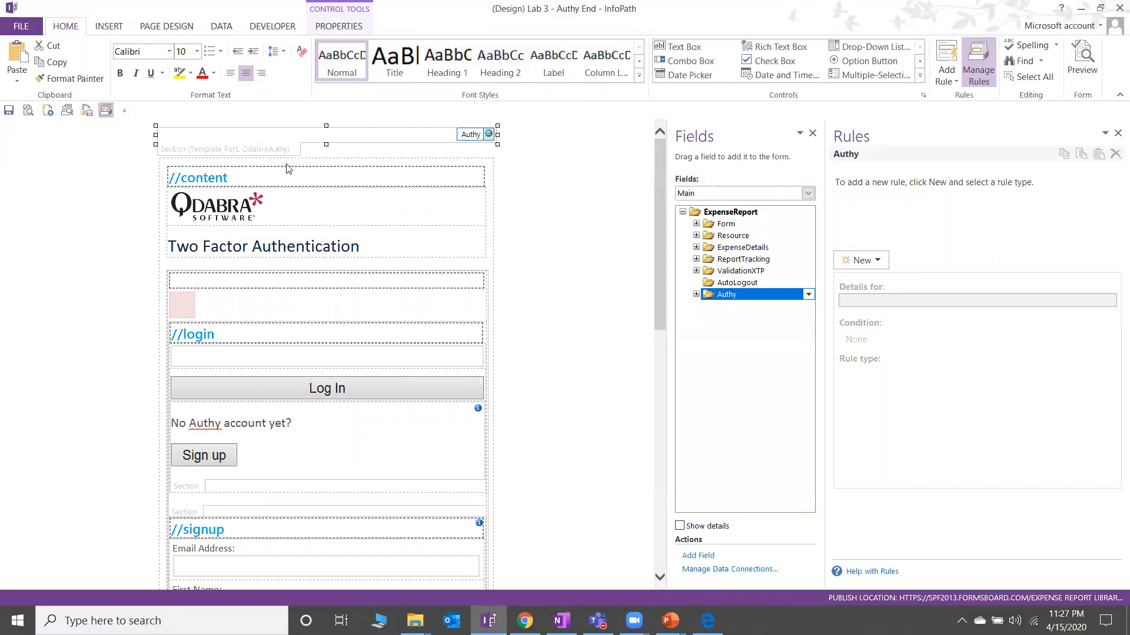
pyautogui.click(357, 187)
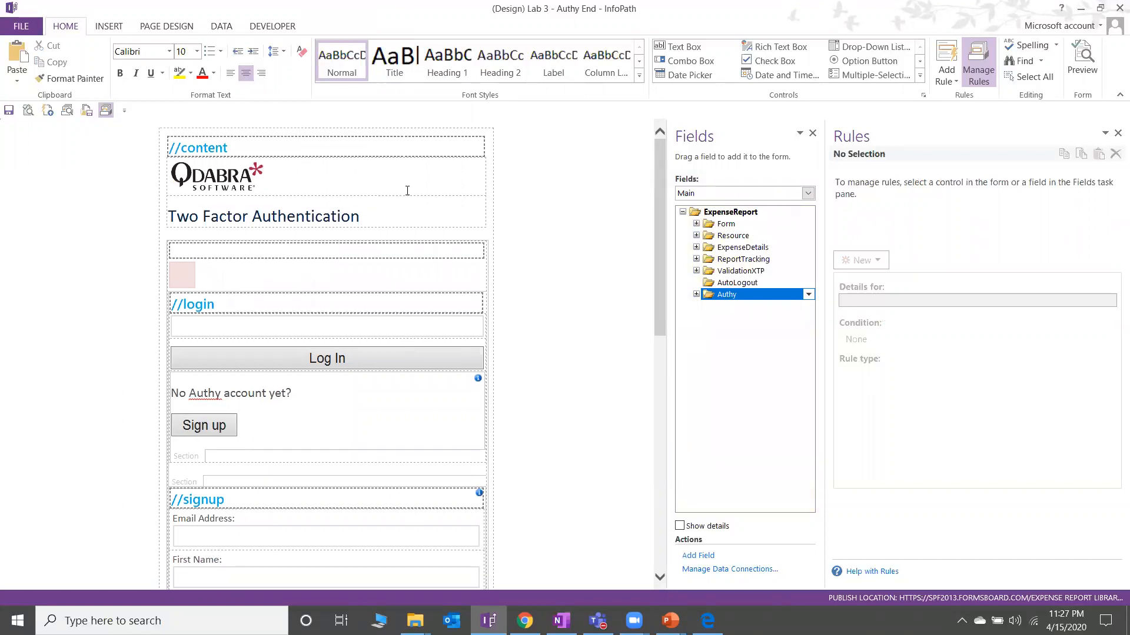
pyautogui.click(9, 110)
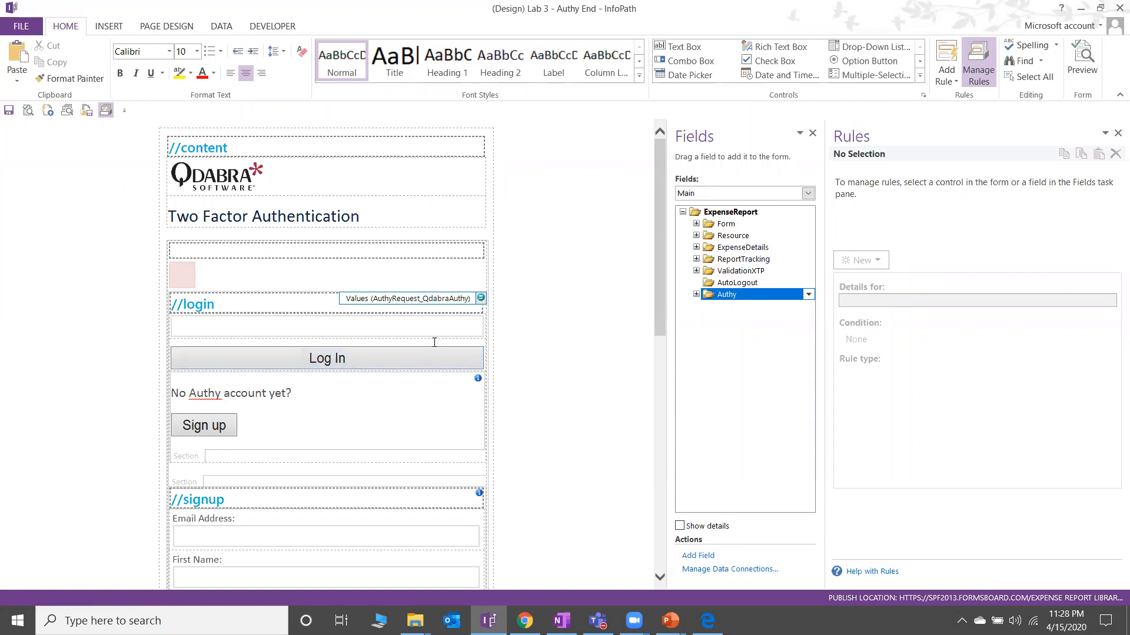
pyautogui.click(168, 26)
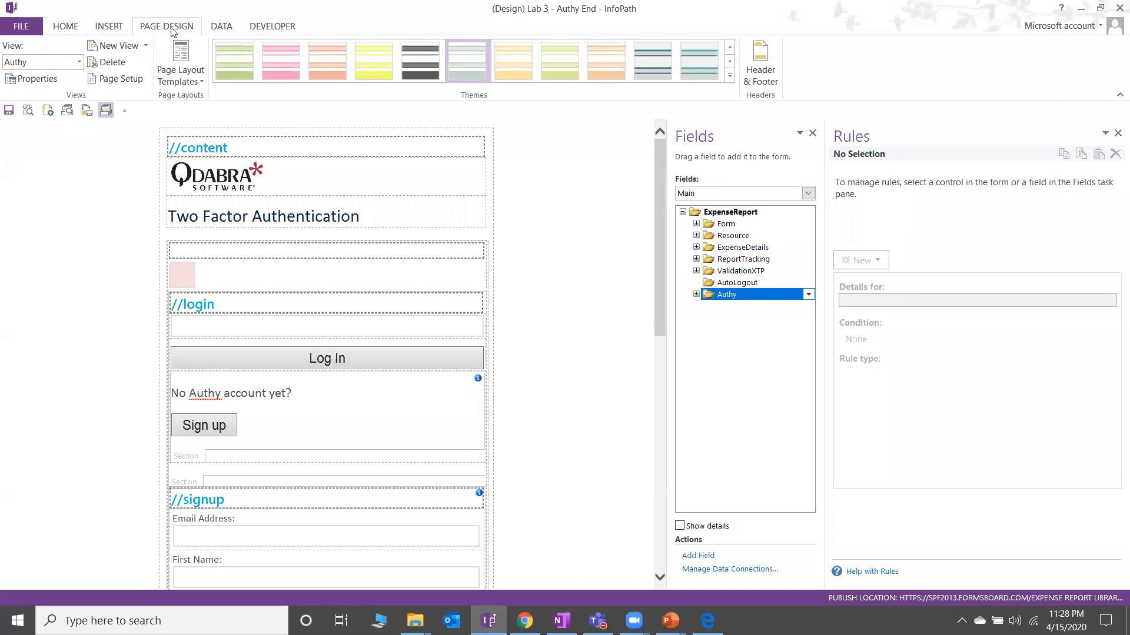
# Set the Authy view as the form's default view, shown as Authy (default), and save the form.
pyautogui.click(35, 79)
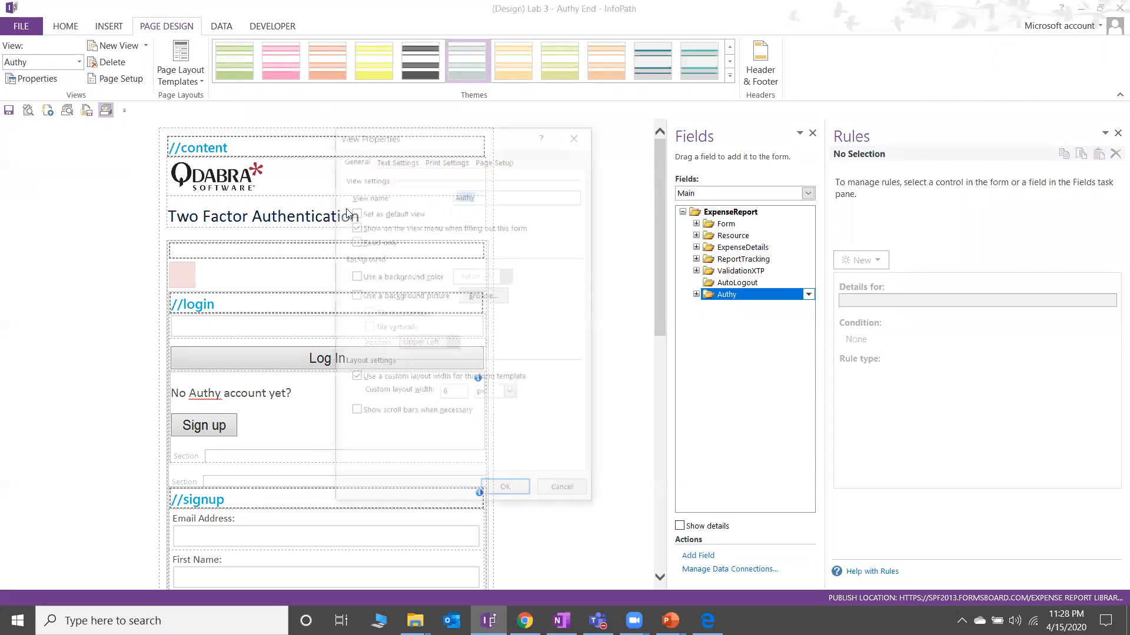
pyautogui.click(485, 195)
pyautogui.moveTo(485, 196); pyautogui.dragTo(455, 195)
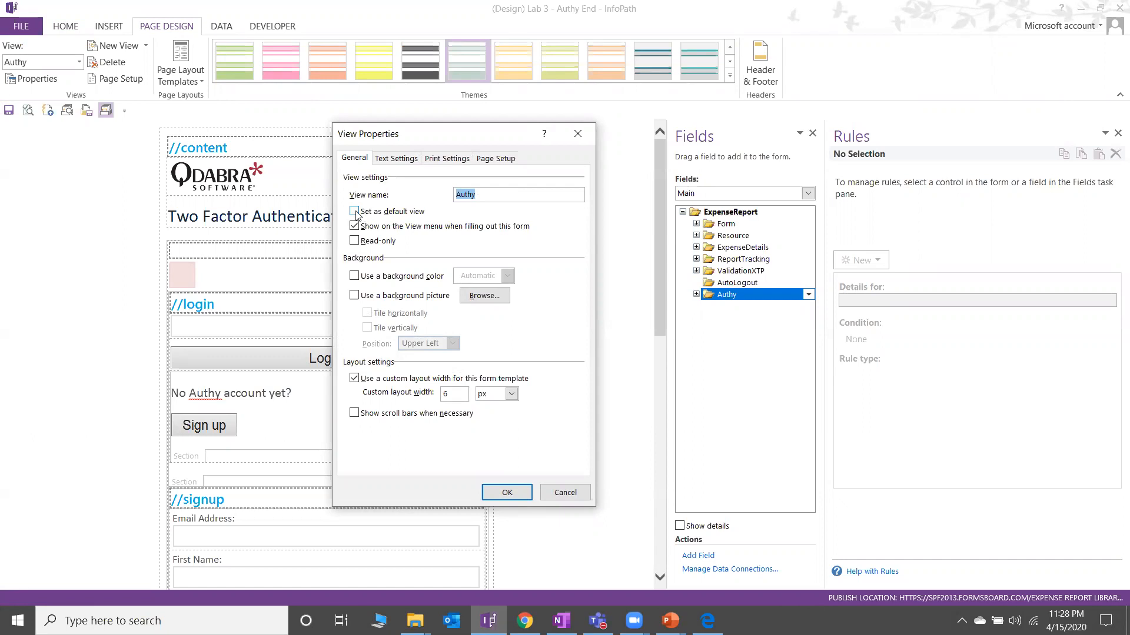
pyautogui.click(355, 213)
pyautogui.click(507, 493)
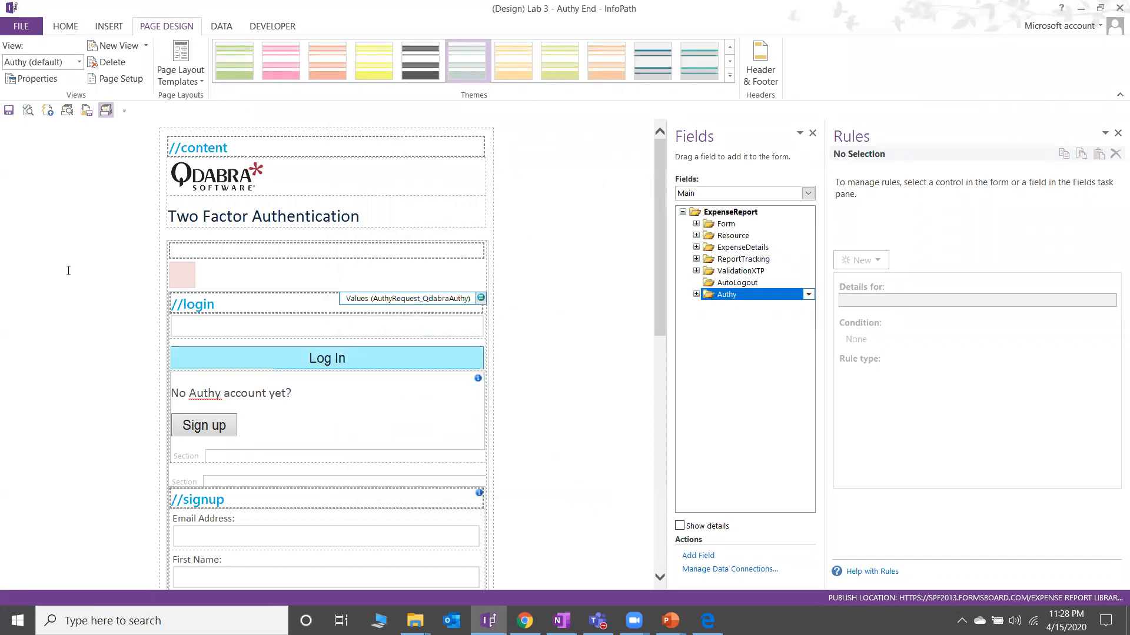
pyautogui.click(8, 112)
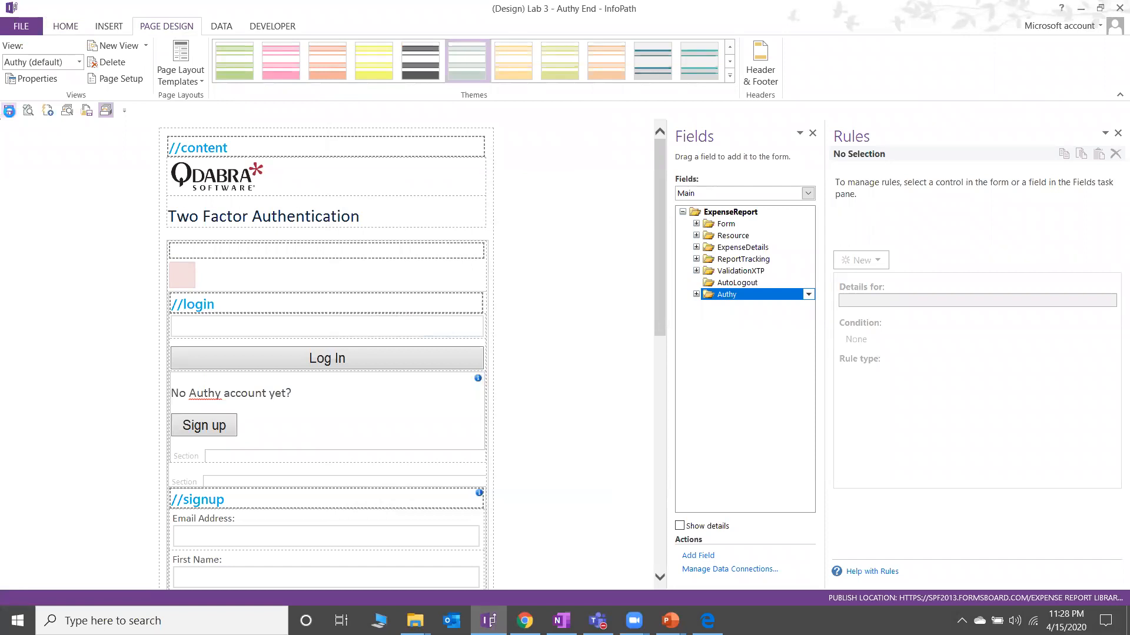
pyautogui.click(25, 33)
# Save the form as Lab 3 - Authy End.xsn and switch to the Chrome window.
pyautogui.click(30, 184)
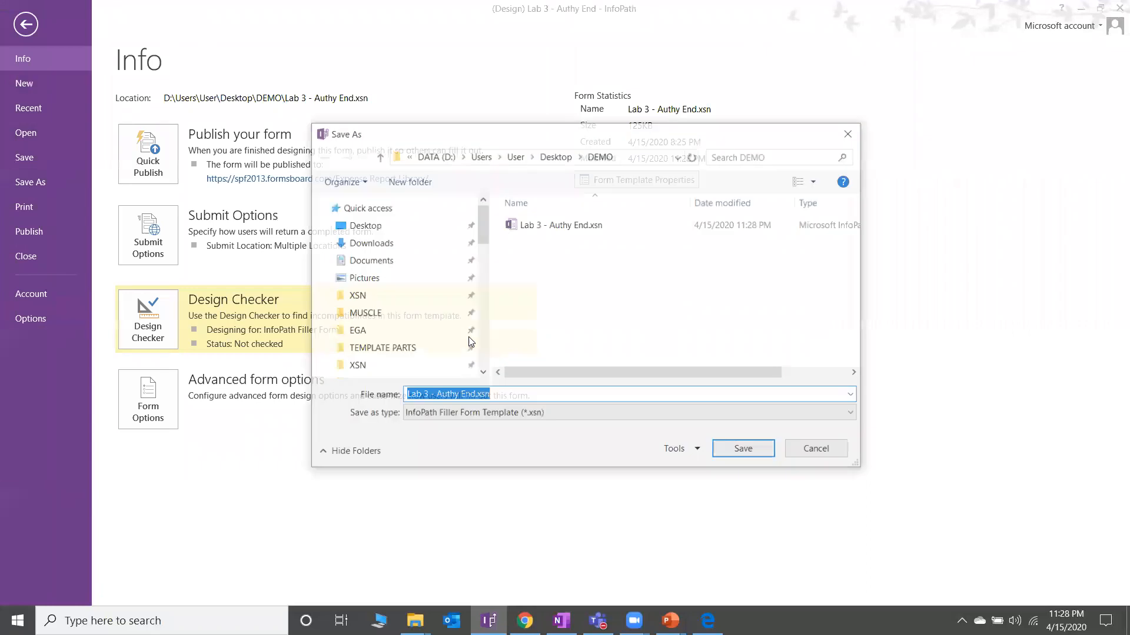
pyautogui.click(745, 451)
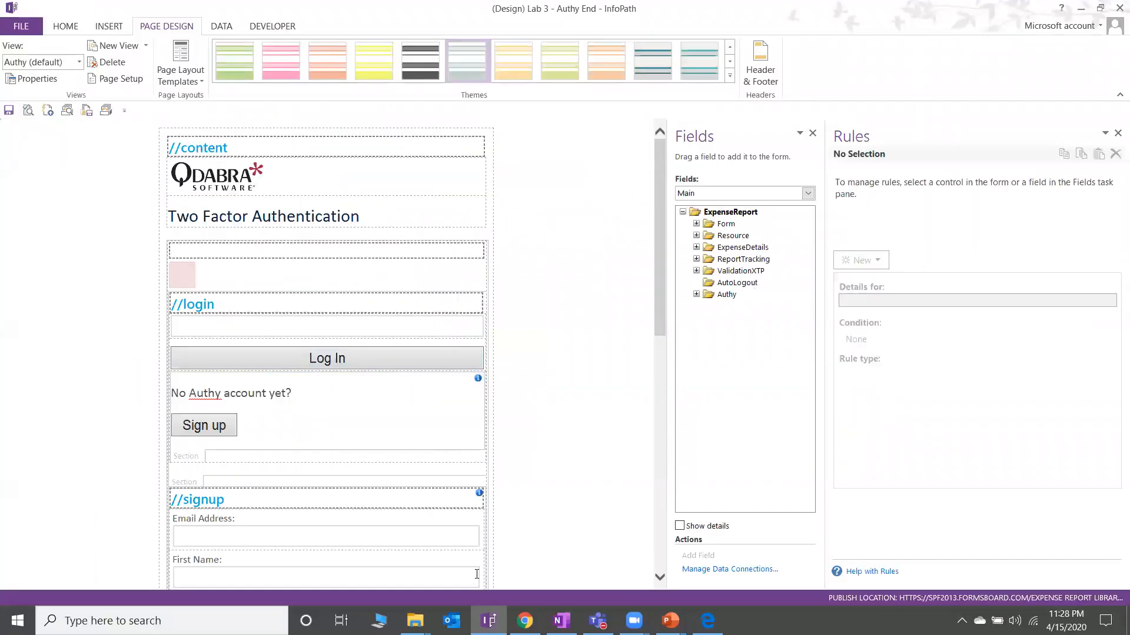
pyautogui.hotkey('alt', 'Tab')
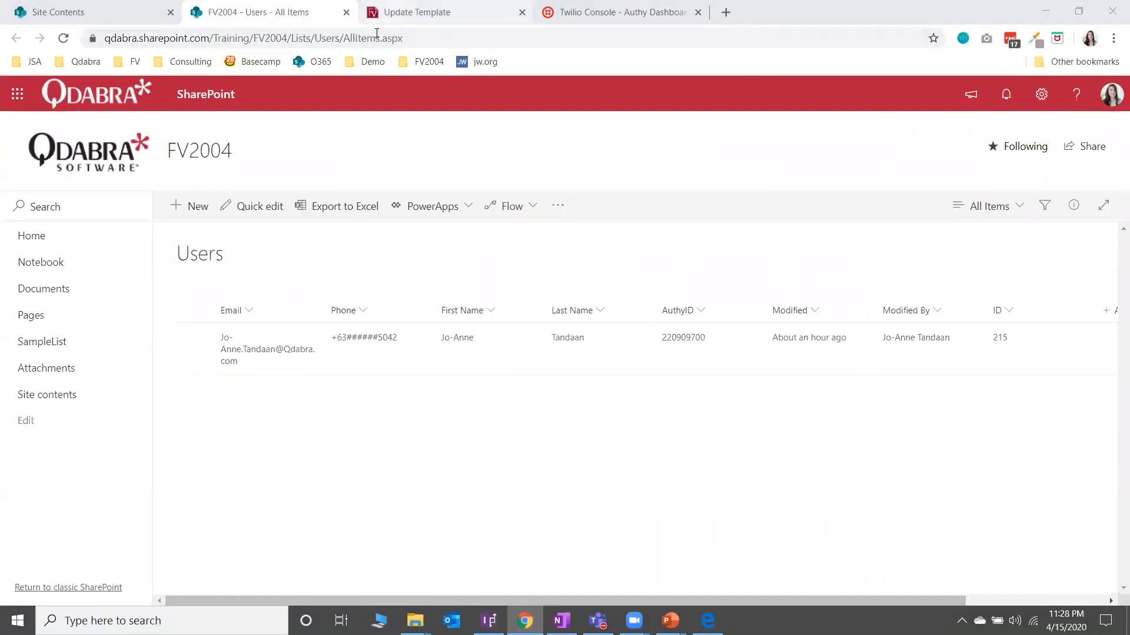
# Close the Users and Twilio Console tabs, maximize Chrome, and open Lab 3 - Authy End in FormsViewer.
pyautogui.click(382, 12)
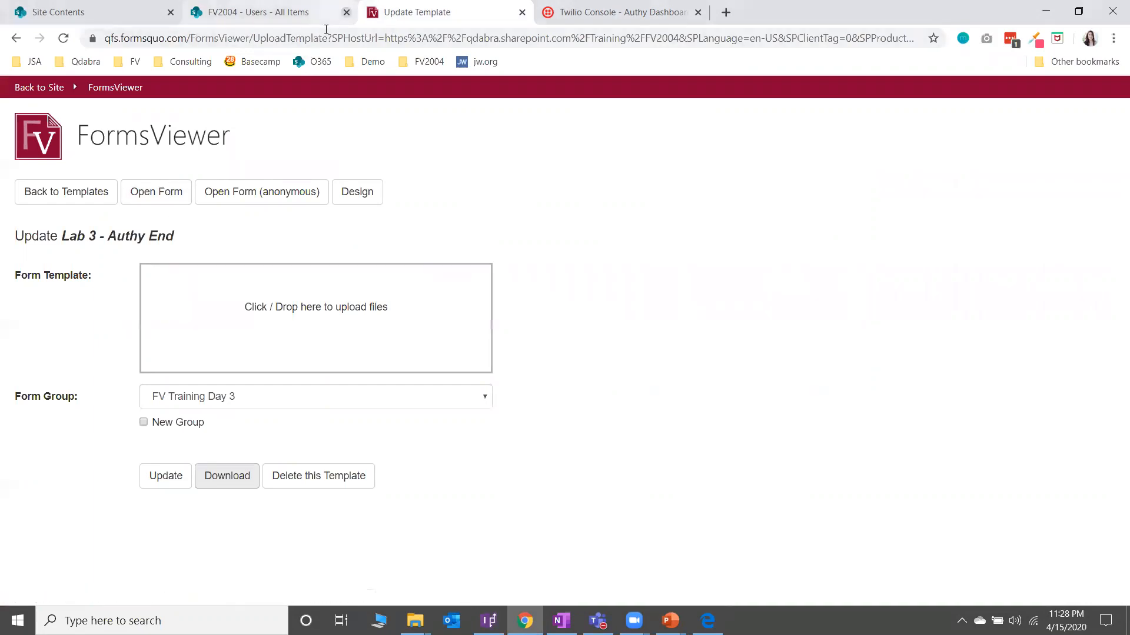
pyautogui.click(346, 12)
pyautogui.click(1078, 10)
pyautogui.click(665, 41)
pyautogui.click(905, 33)
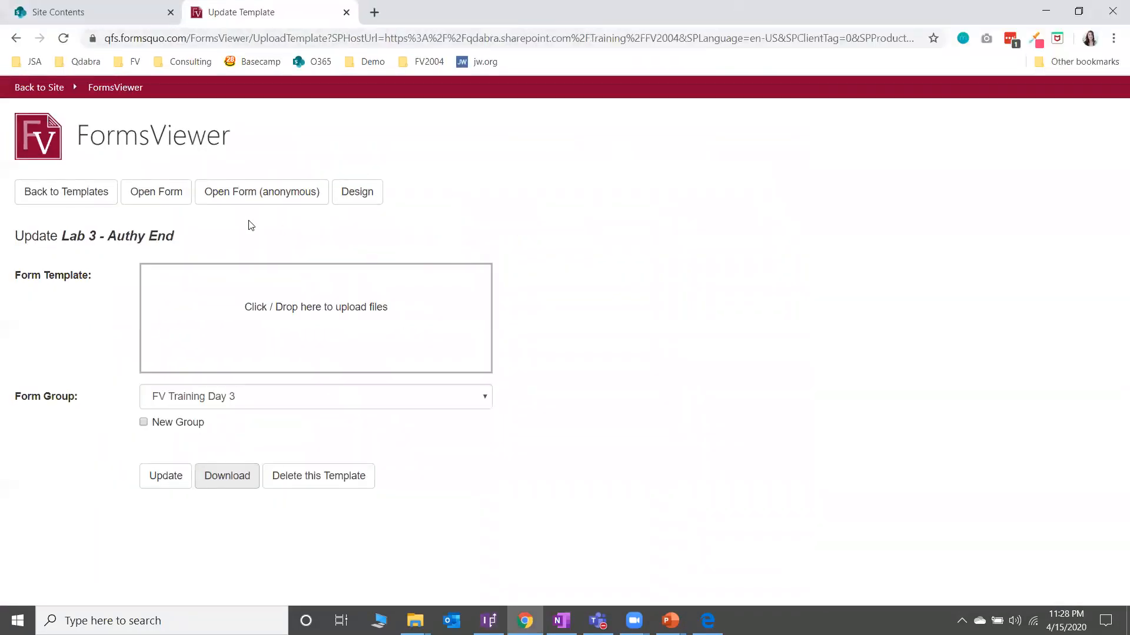
pyautogui.click(181, 201)
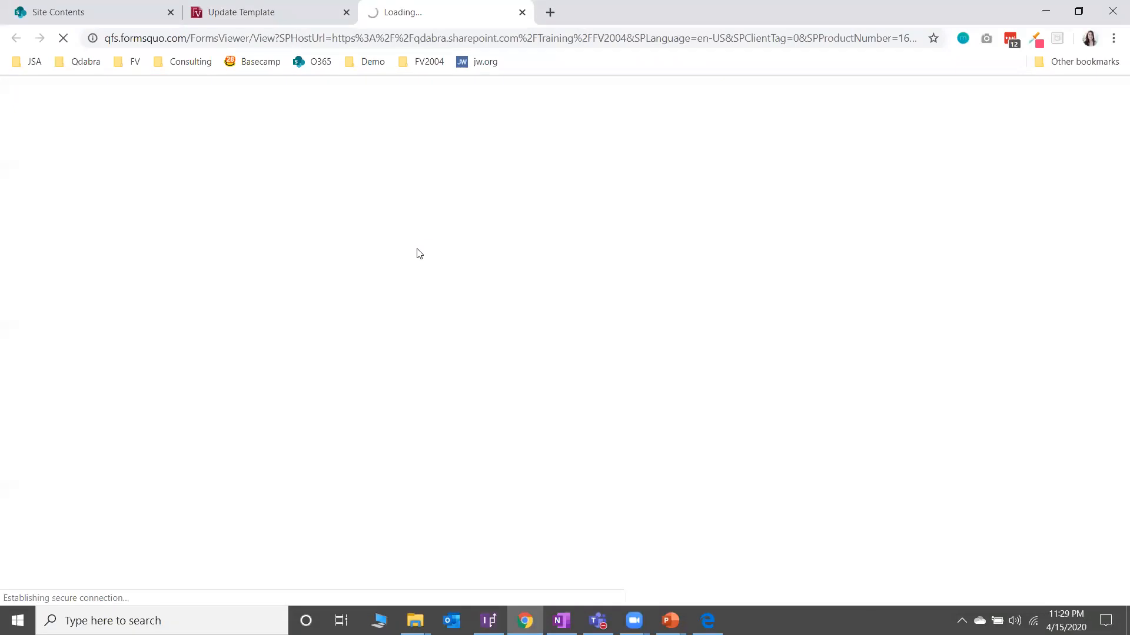
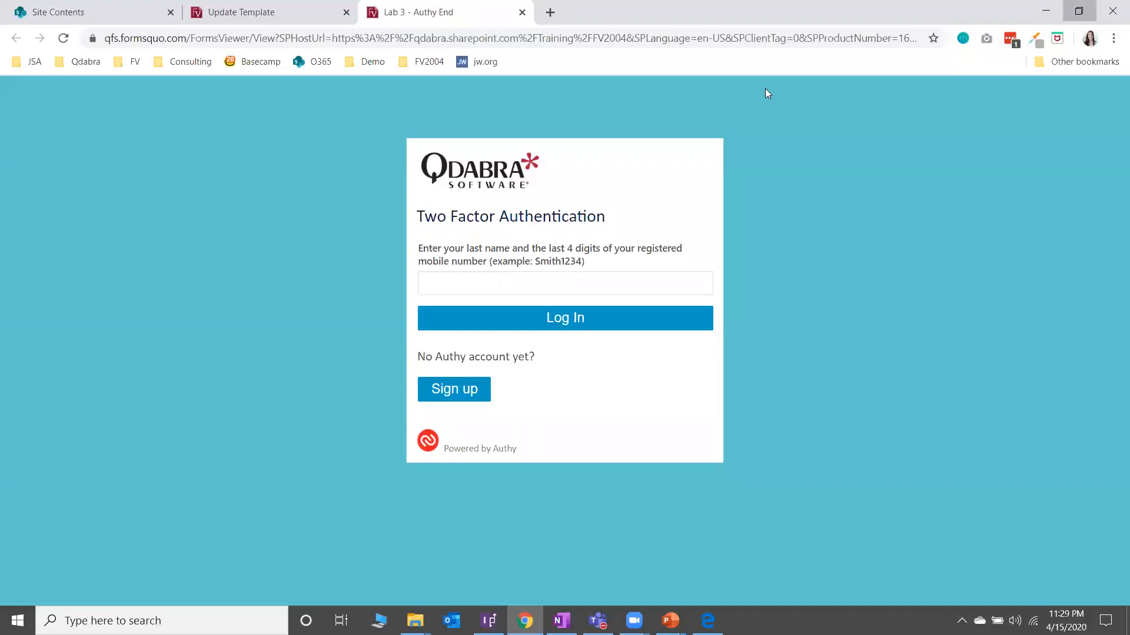
# Restore Chrome to a smaller window, shift it slightly, and open a new blank tab.
pyautogui.click(1078, 11)
pyautogui.moveTo(806, 45); pyautogui.dragTo(793, 52)
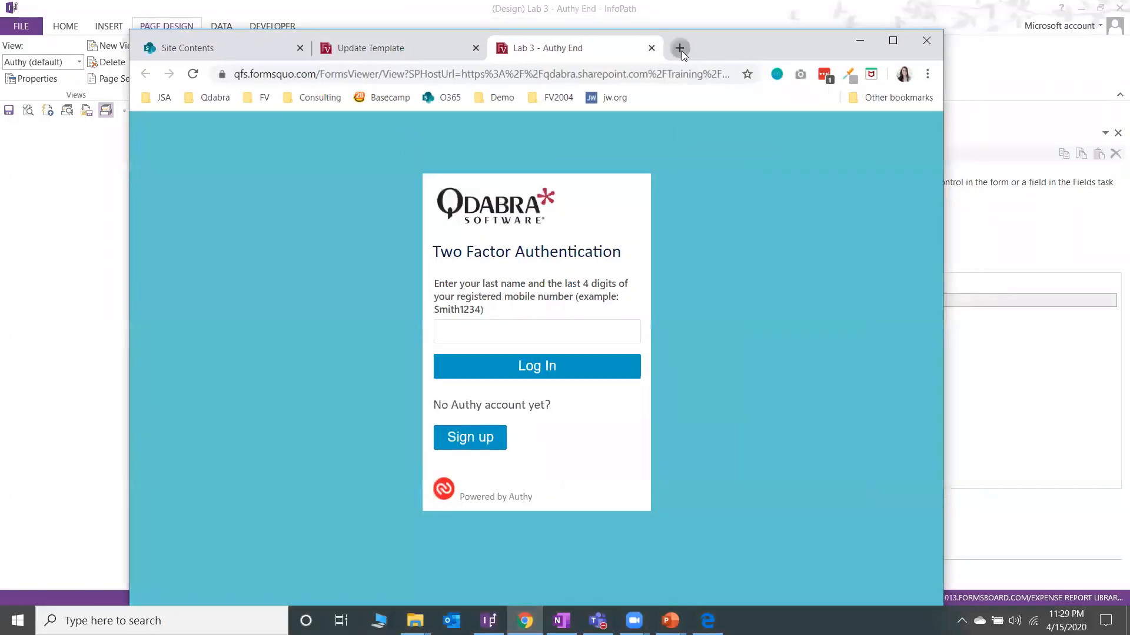
pyautogui.click(680, 49)
pyautogui.click(573, 52)
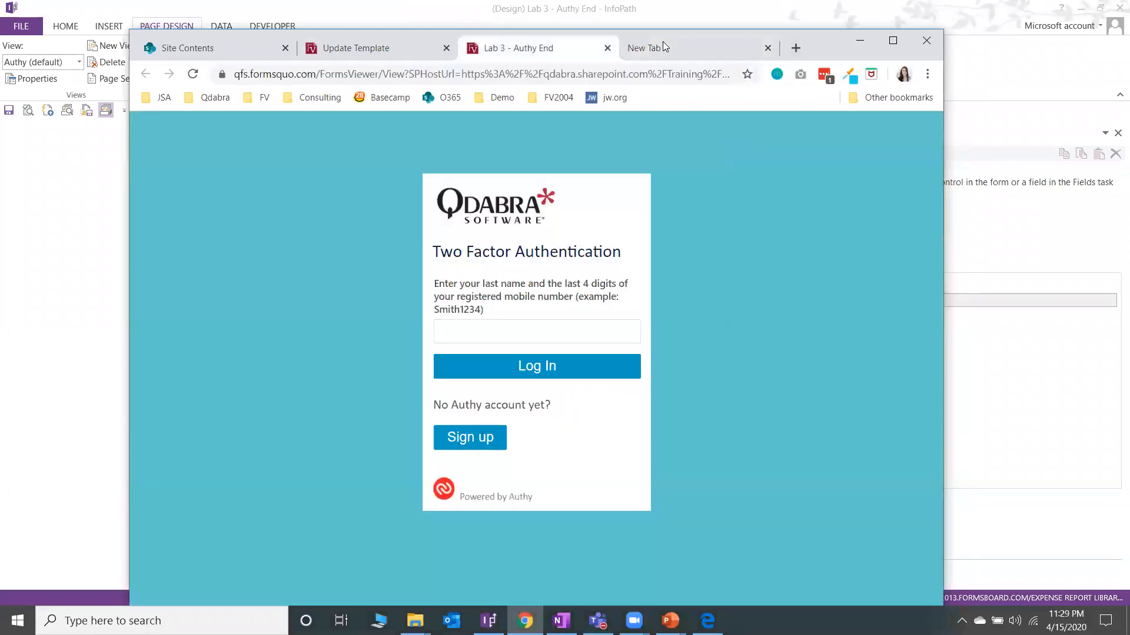
pyautogui.click(661, 49)
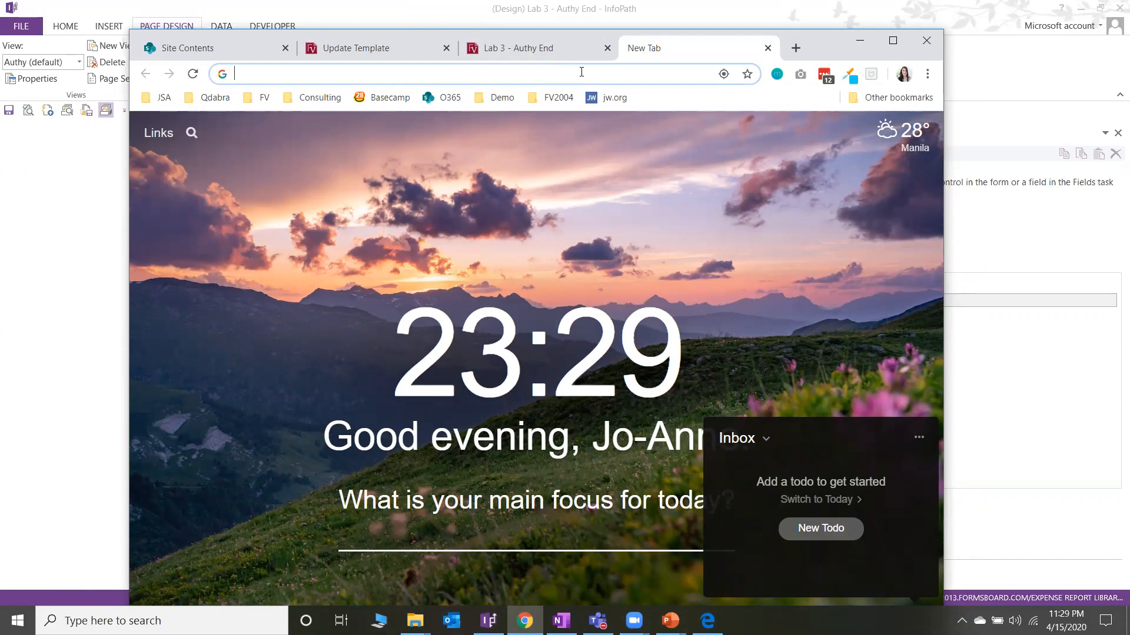
# Search for paypal, go to the PayPal sign-in page, and maximize Chrome.
pyautogui.write('paypal')
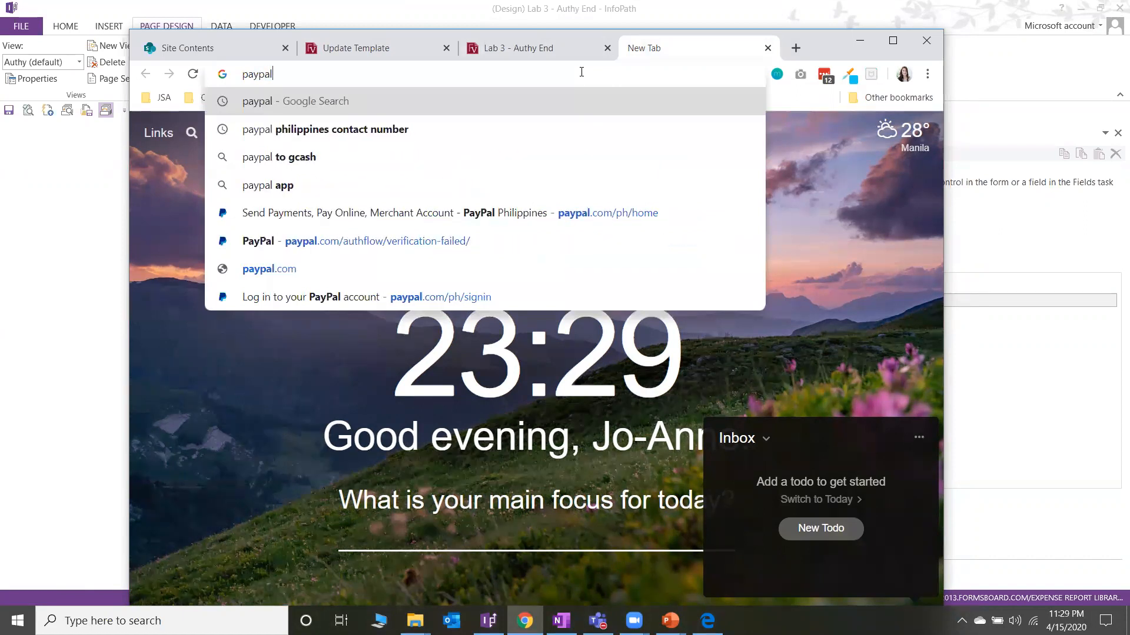
pyautogui.press('Return')
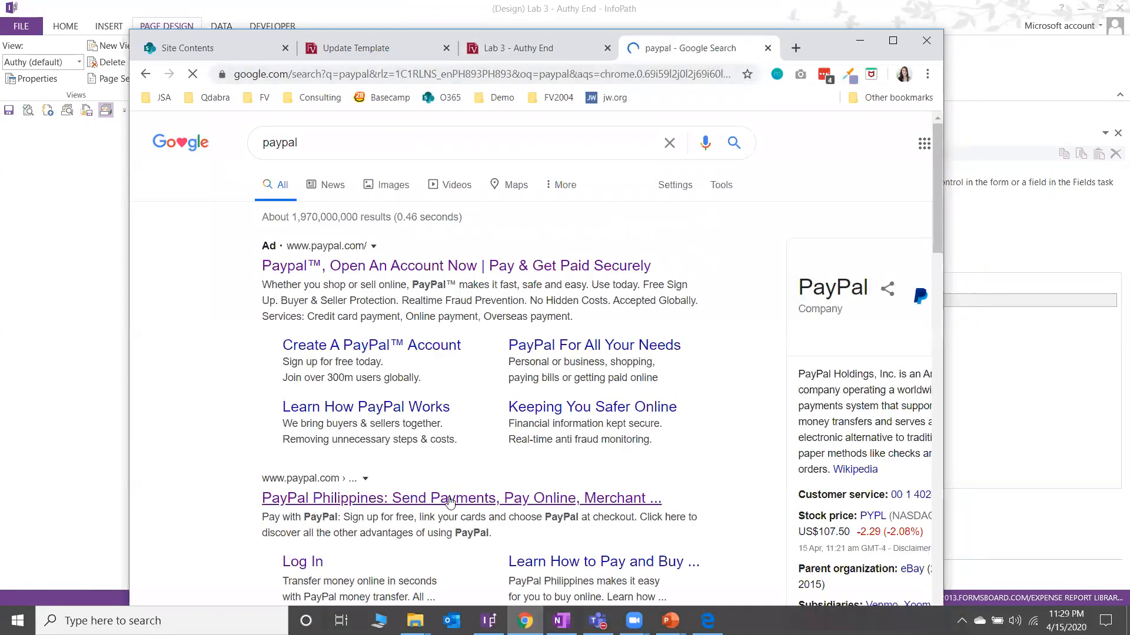
pyautogui.click(507, 373)
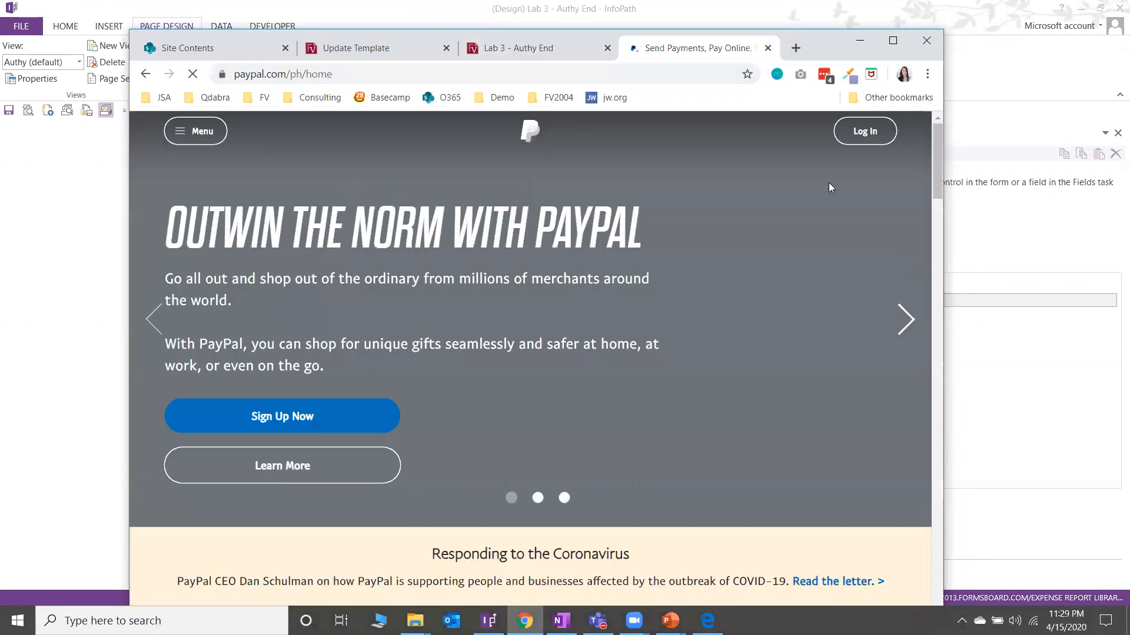
pyautogui.click(860, 137)
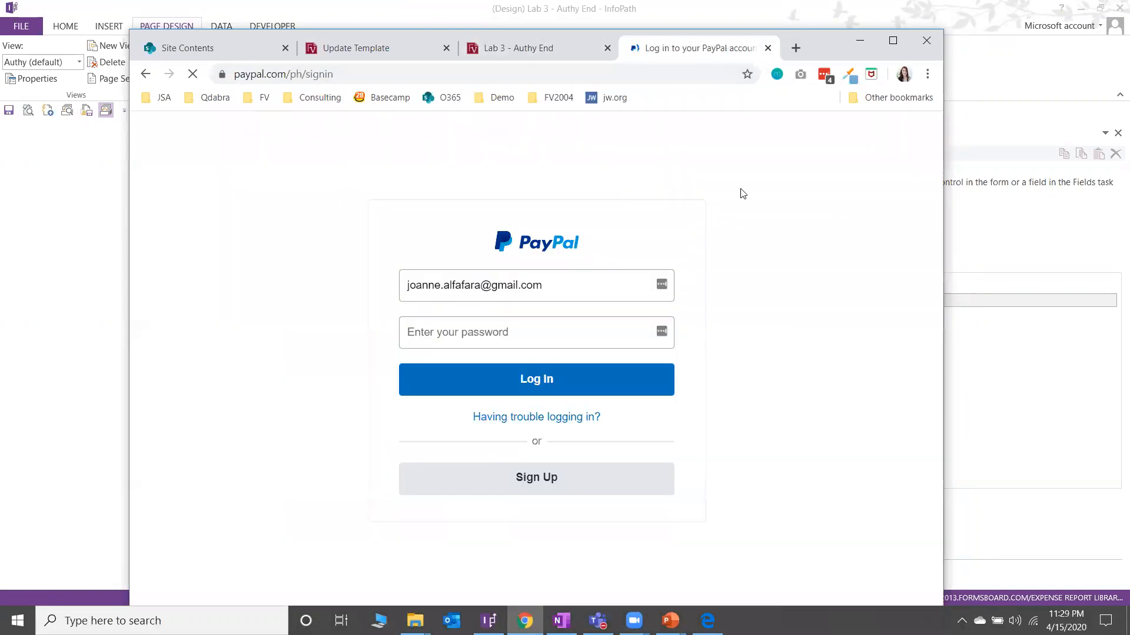
pyautogui.click(892, 41)
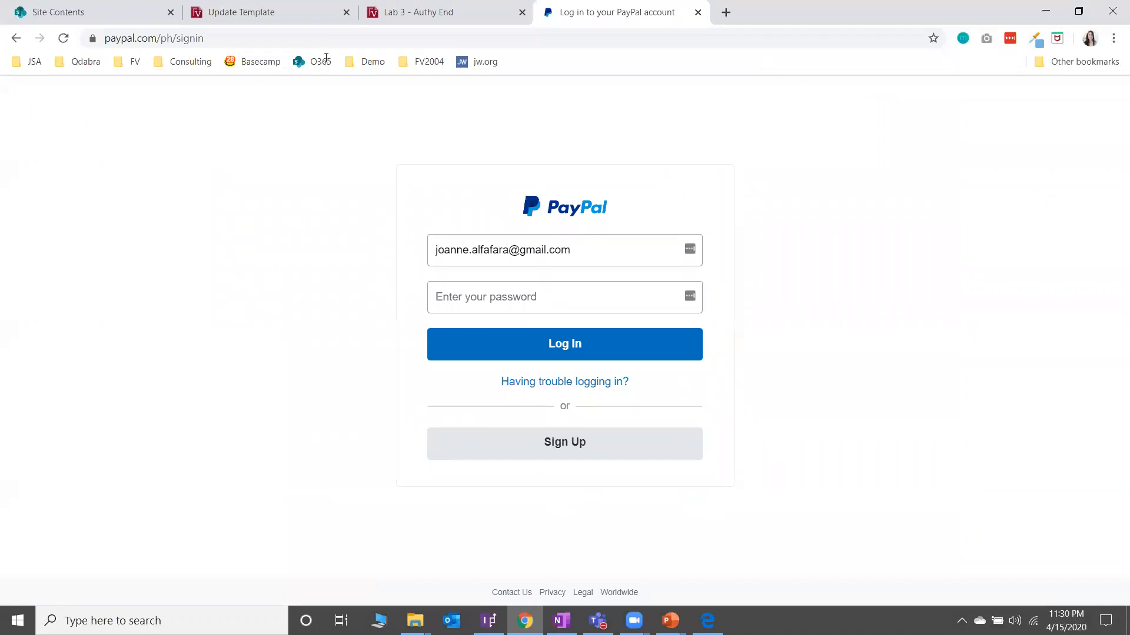
# Open the GoToMeeting sign-in page in a new tab, close the PayPal tab, and return to Lab 3 - Authy End.
pyautogui.click(726, 12)
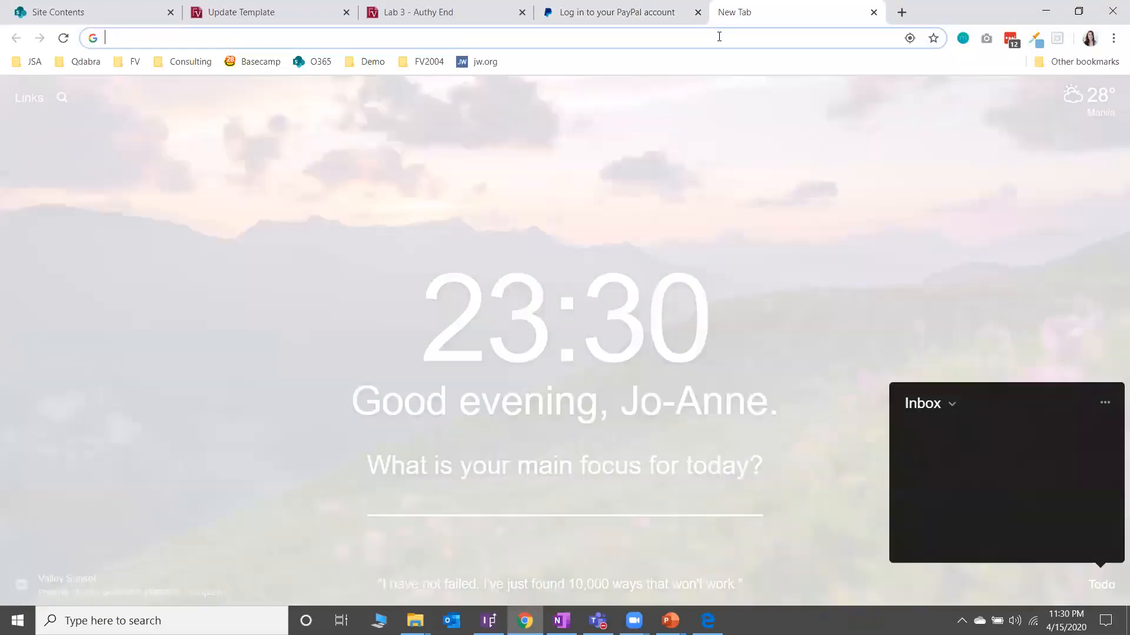
pyautogui.write('gotomeeting')
pyautogui.press('Return')
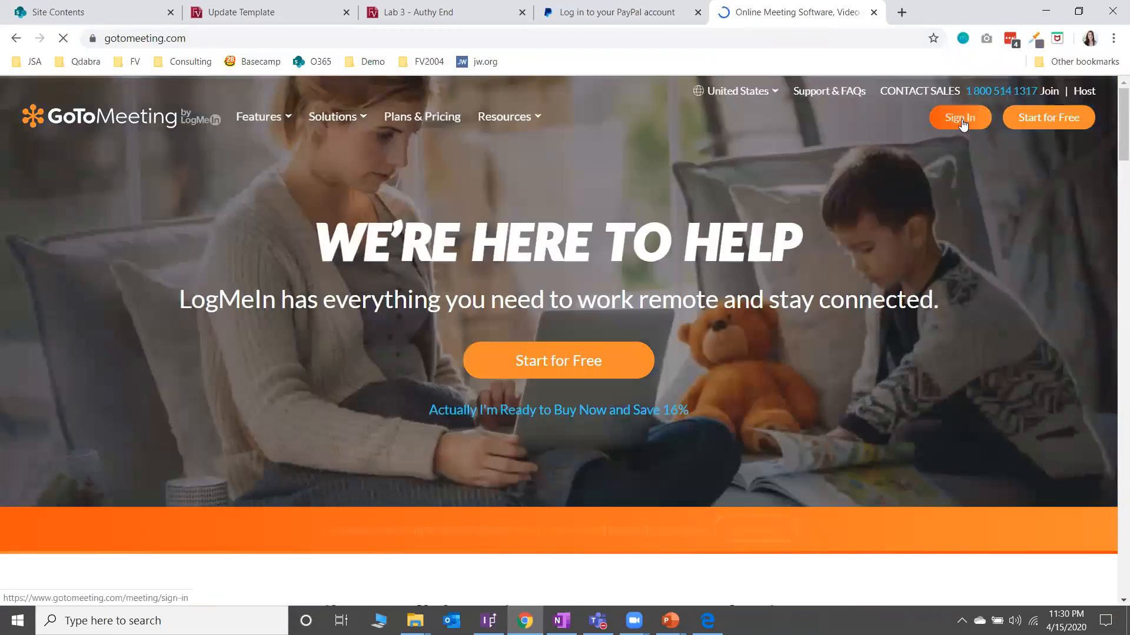
pyautogui.click(961, 119)
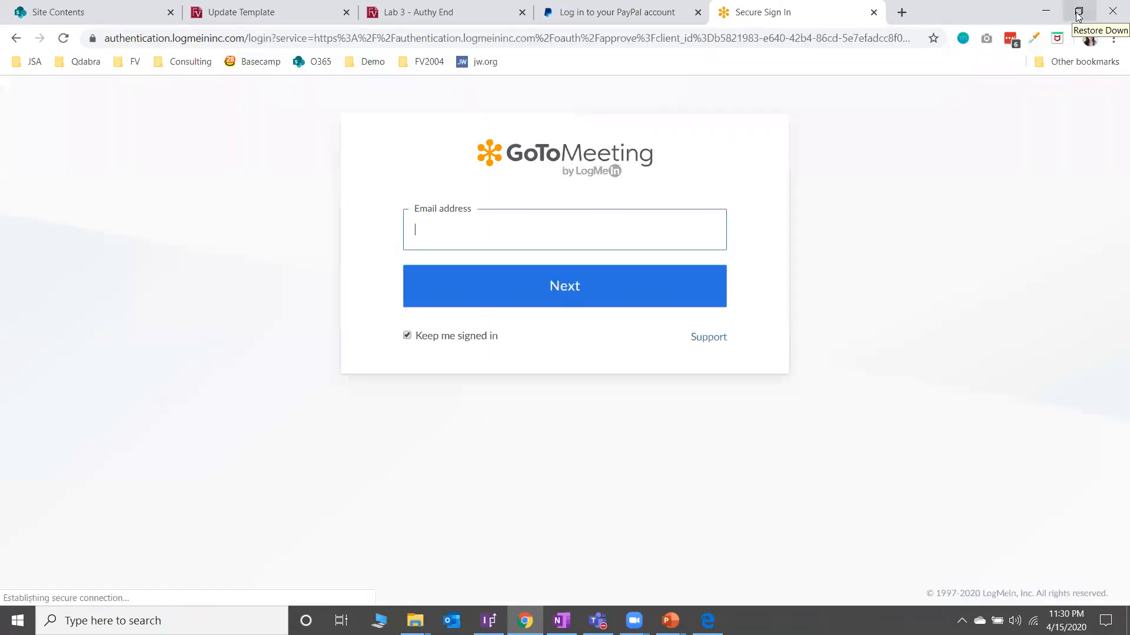
pyautogui.middleClick(695, 25)
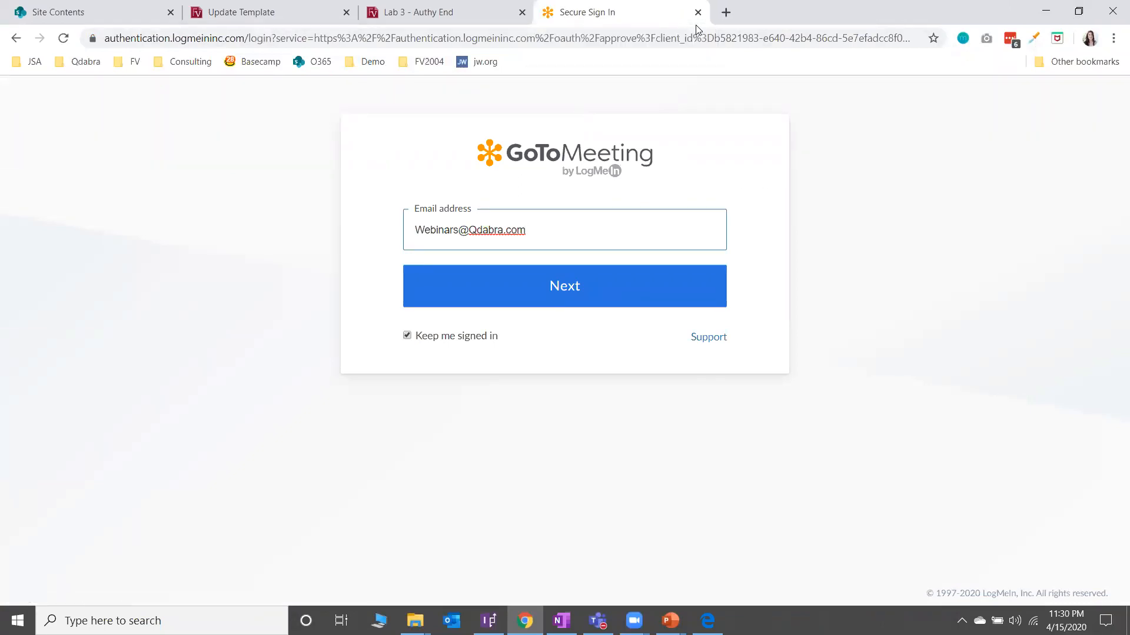
pyautogui.click(448, 13)
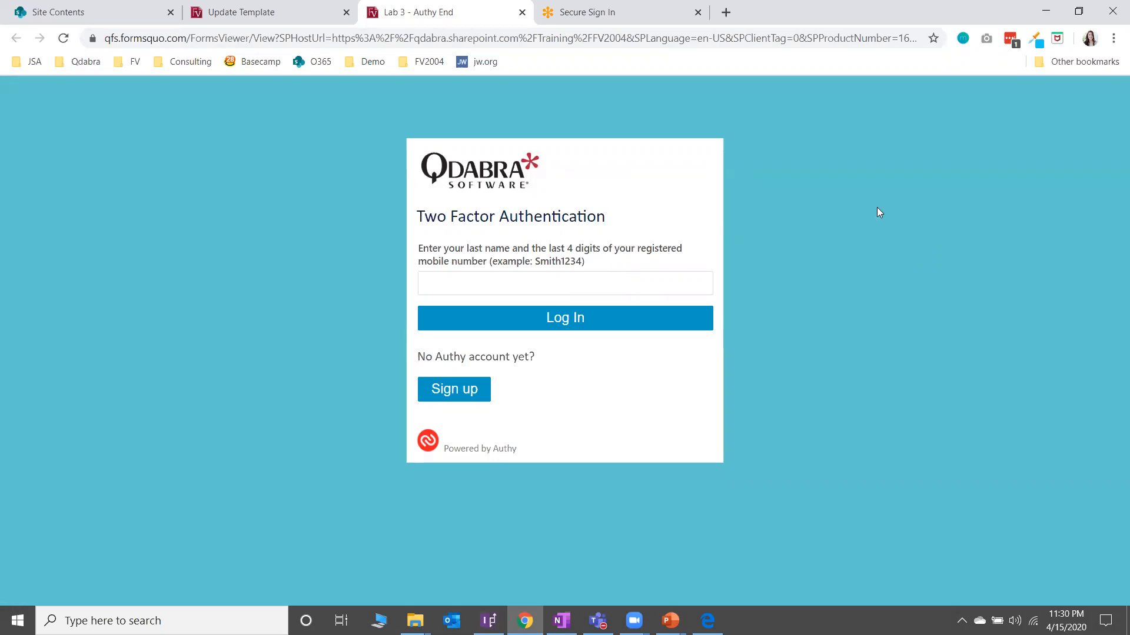
# Open Lab 3 - Authy End anonymously from the Update Template page in a new tab.
pyautogui.click(247, 11)
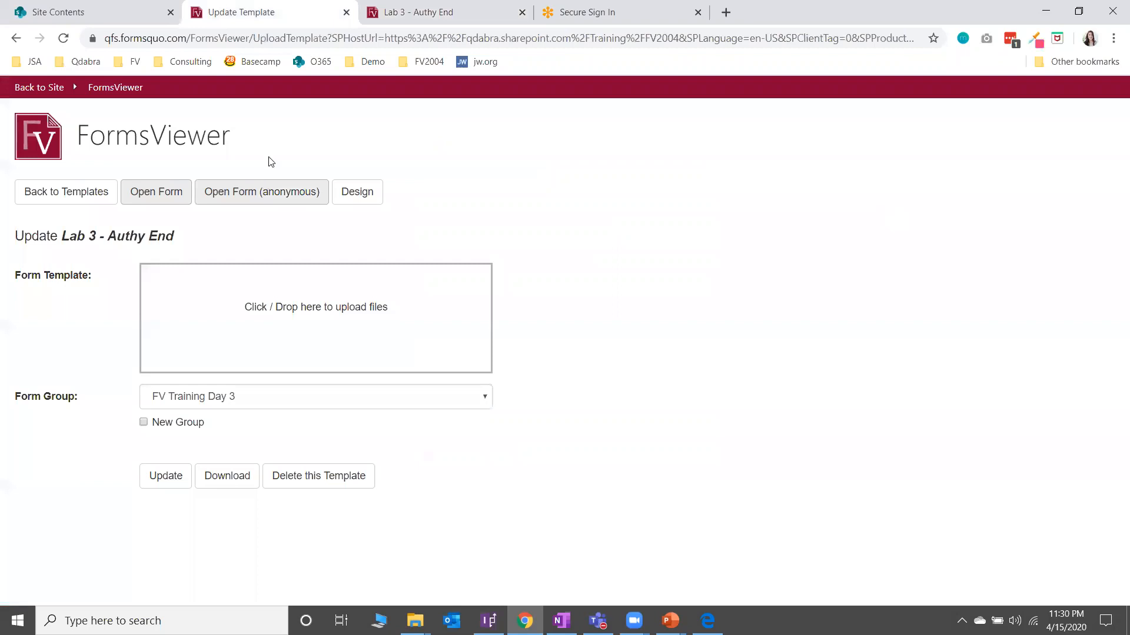
pyautogui.click(282, 196)
pyautogui.click(346, 38)
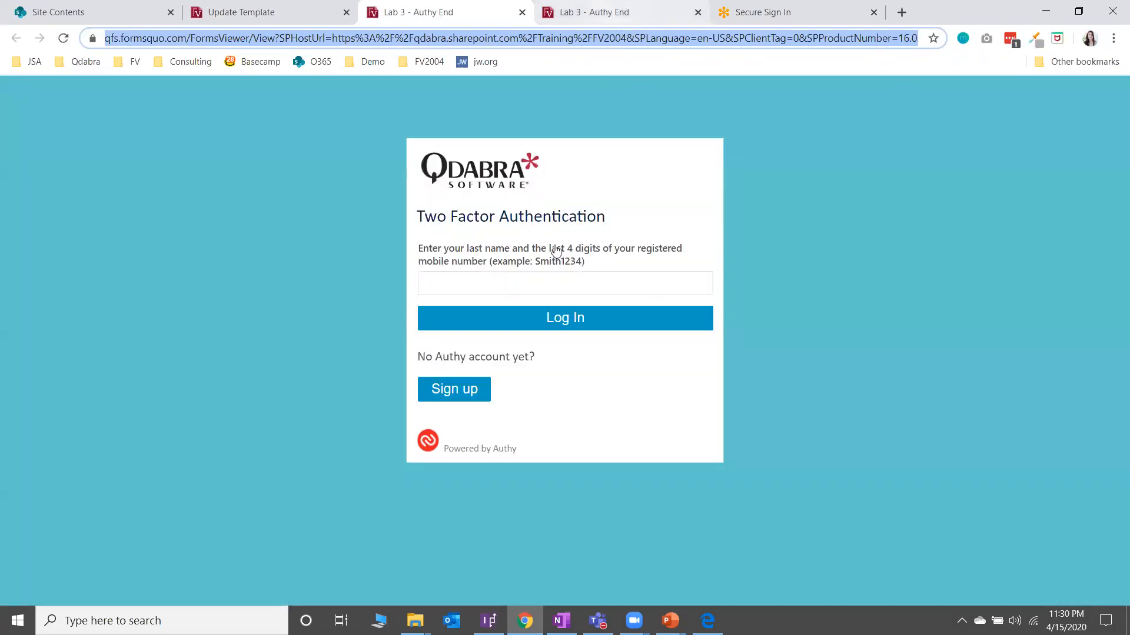
pyautogui.click(568, 23)
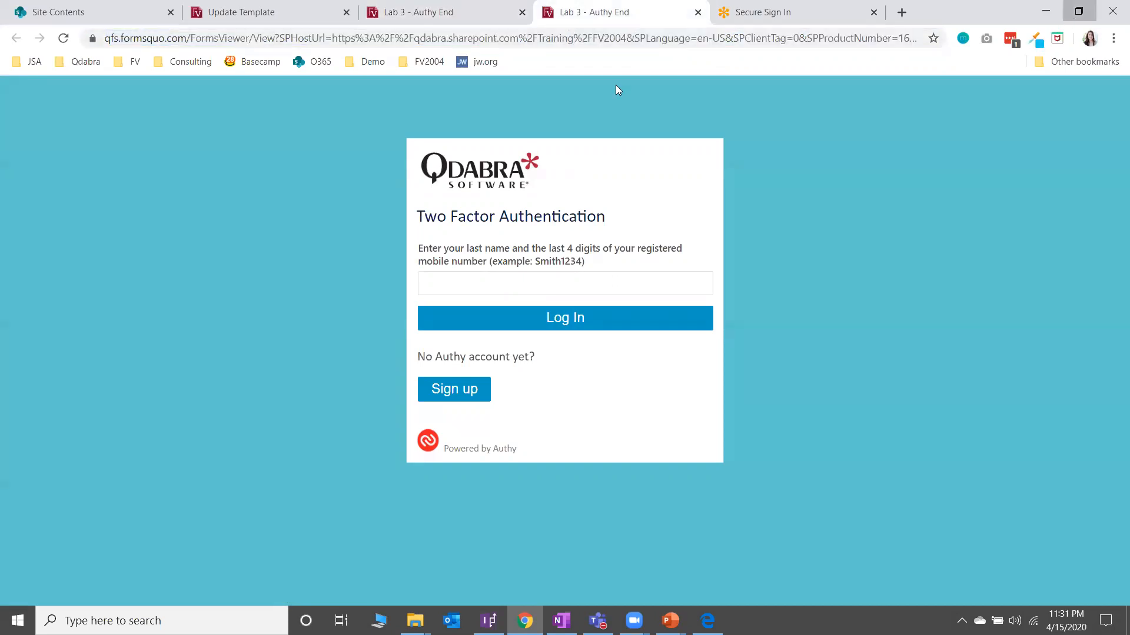
# Resize and re-maximize Chrome, then bring up the Authy sign-up form at the Email Address field.
pyautogui.click(1072, 18)
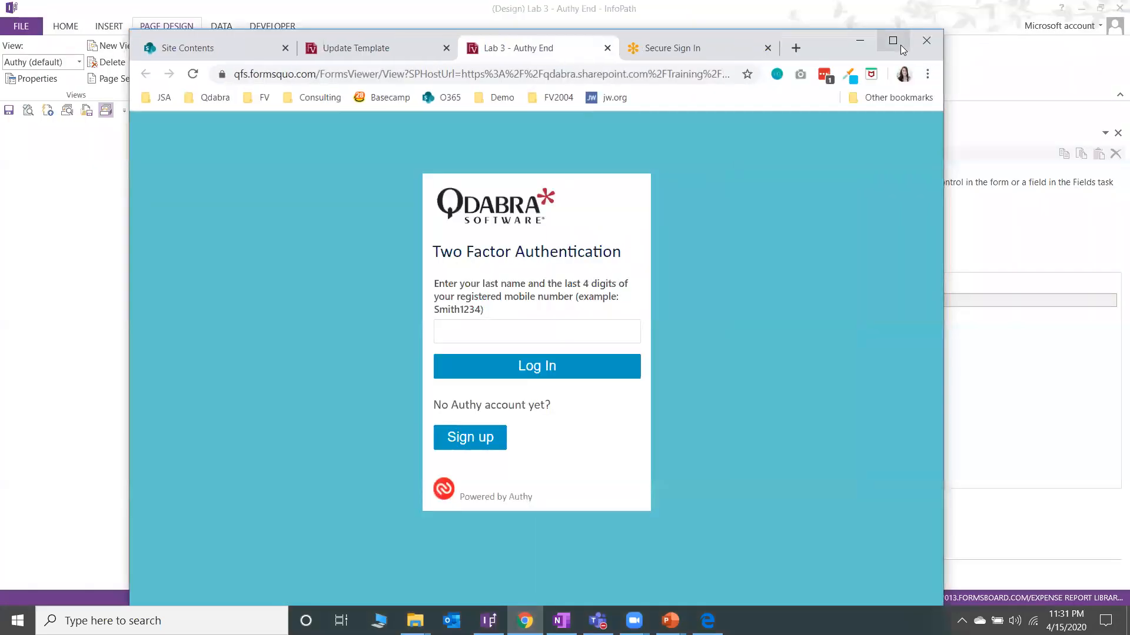
pyautogui.click(892, 40)
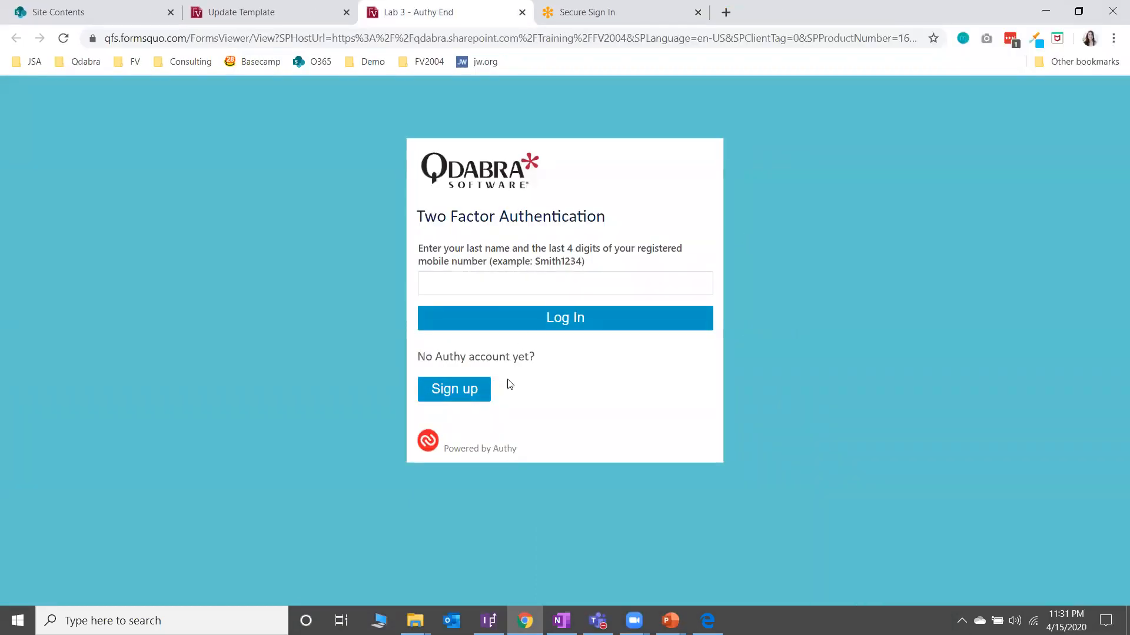
pyautogui.click(474, 397)
pyautogui.click(490, 291)
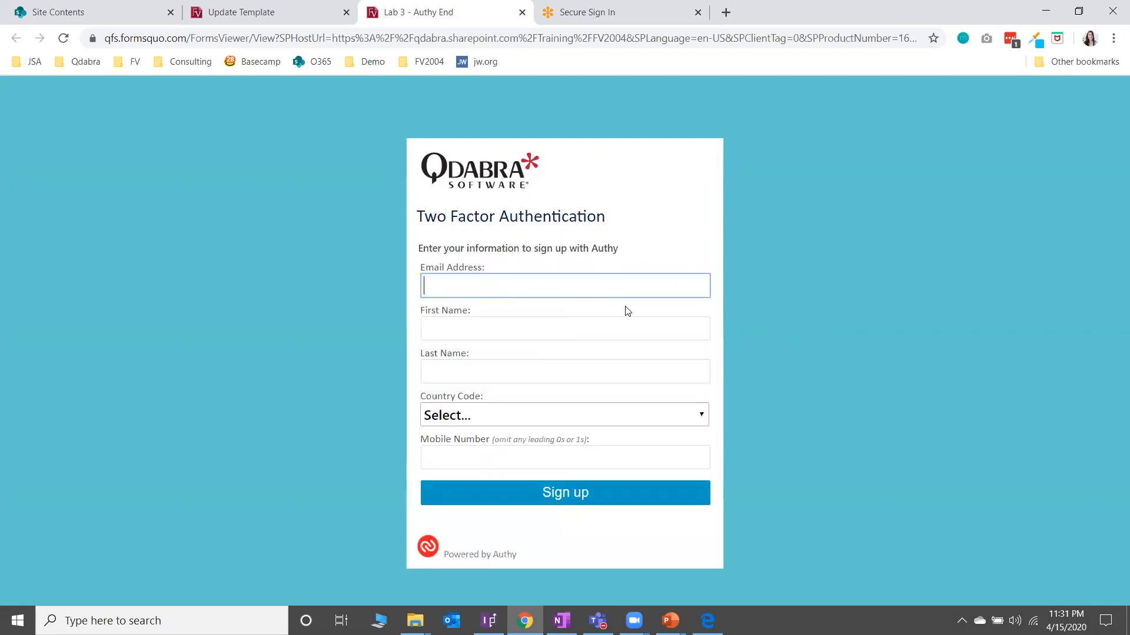
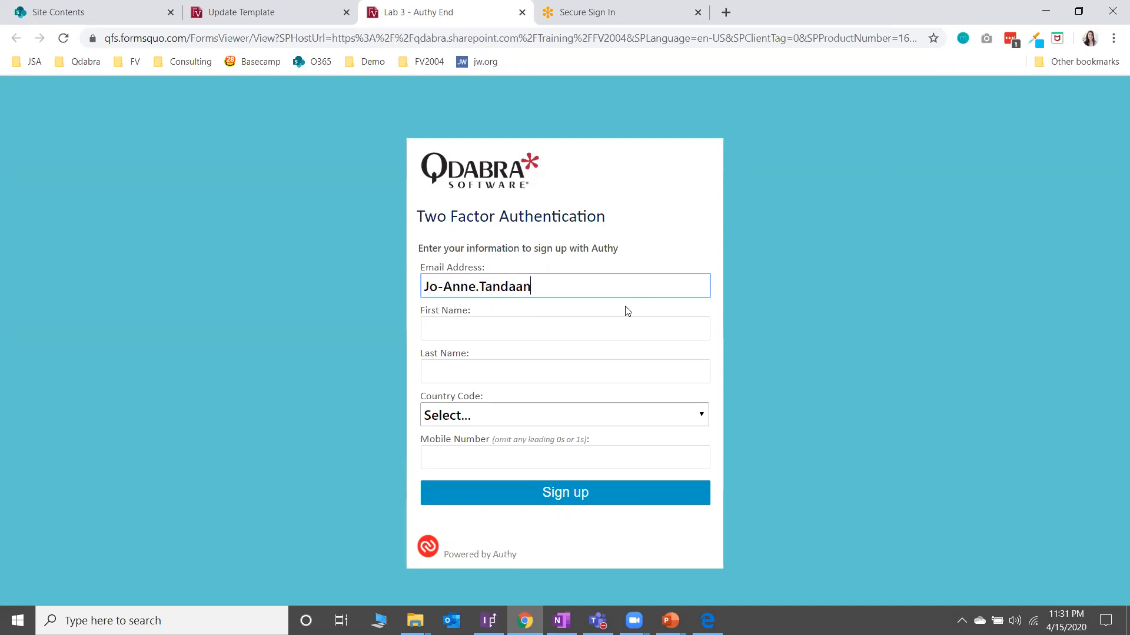
# Enter the new user's email address, first name and last name.
pyautogui.press('Tab')
pyautogui.press('Tab')
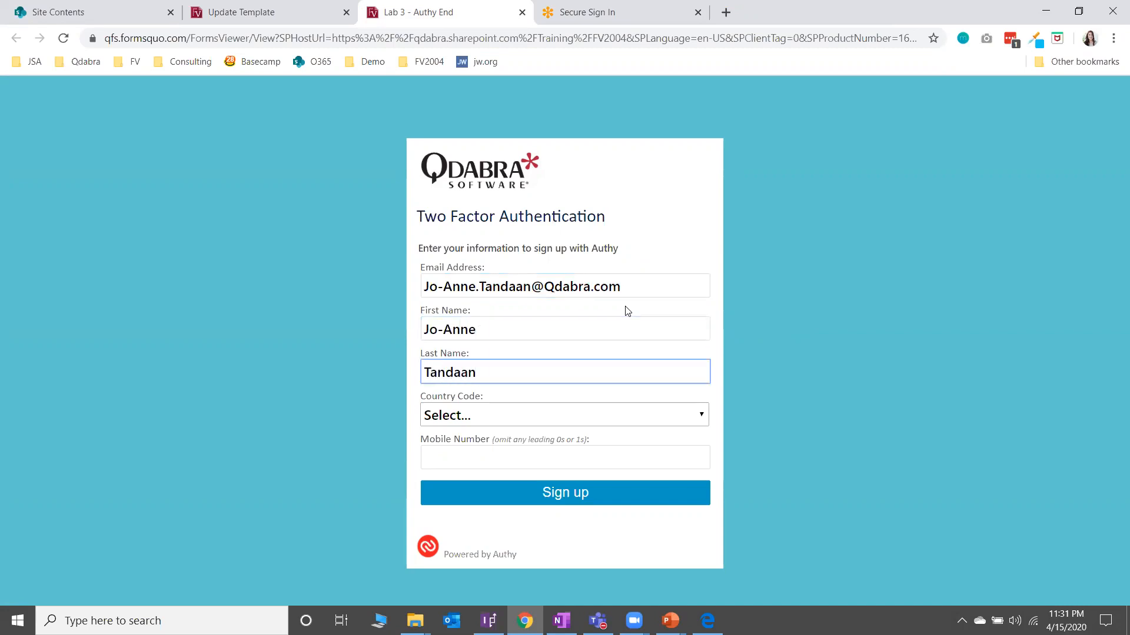
# Choose Philippines (+63) as country code, enter the user's mobile number, and submit the sign-up.
pyautogui.click(660, 424)
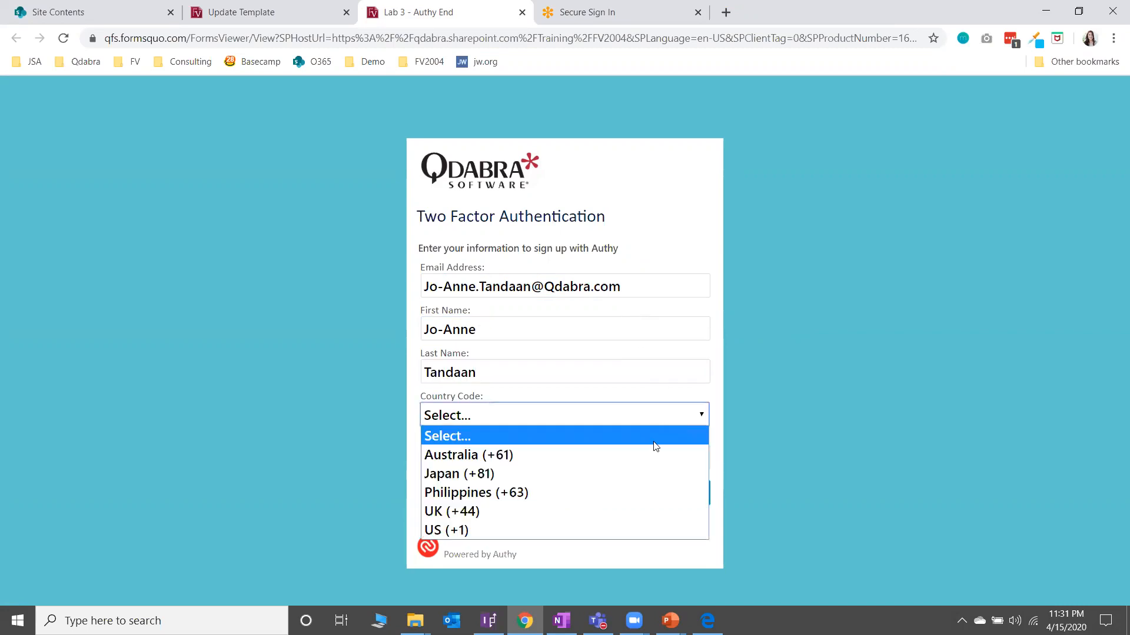
pyautogui.click(524, 497)
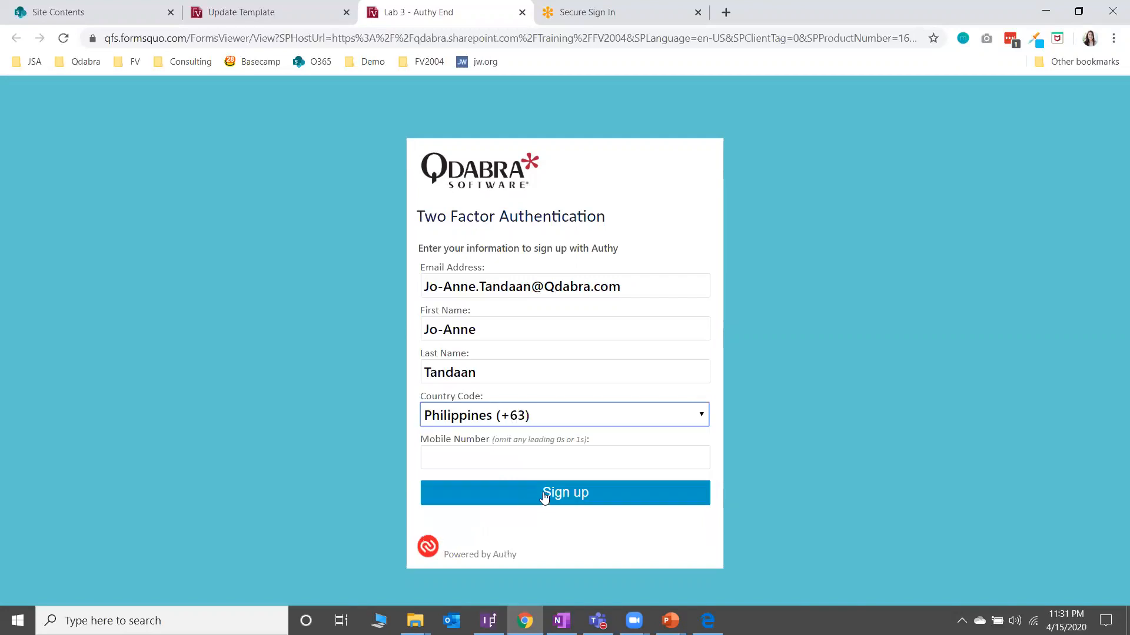
pyautogui.click(625, 456)
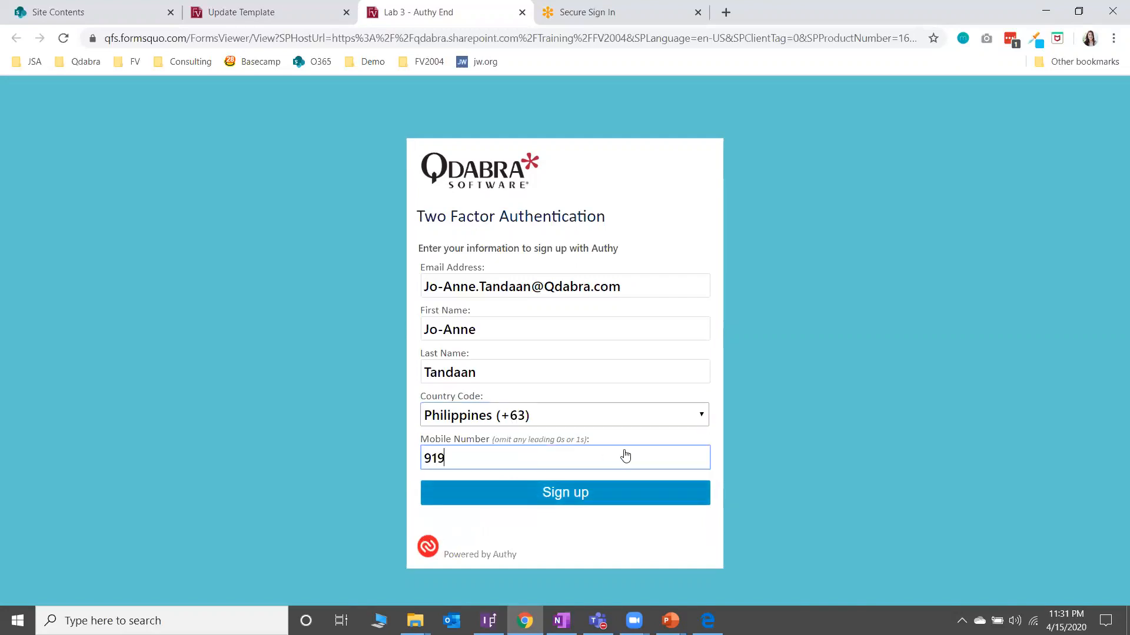
pyautogui.press('Left')
pyautogui.press('Left')
pyautogui.press('Left')
pyautogui.press('Left')
pyautogui.click(576, 497)
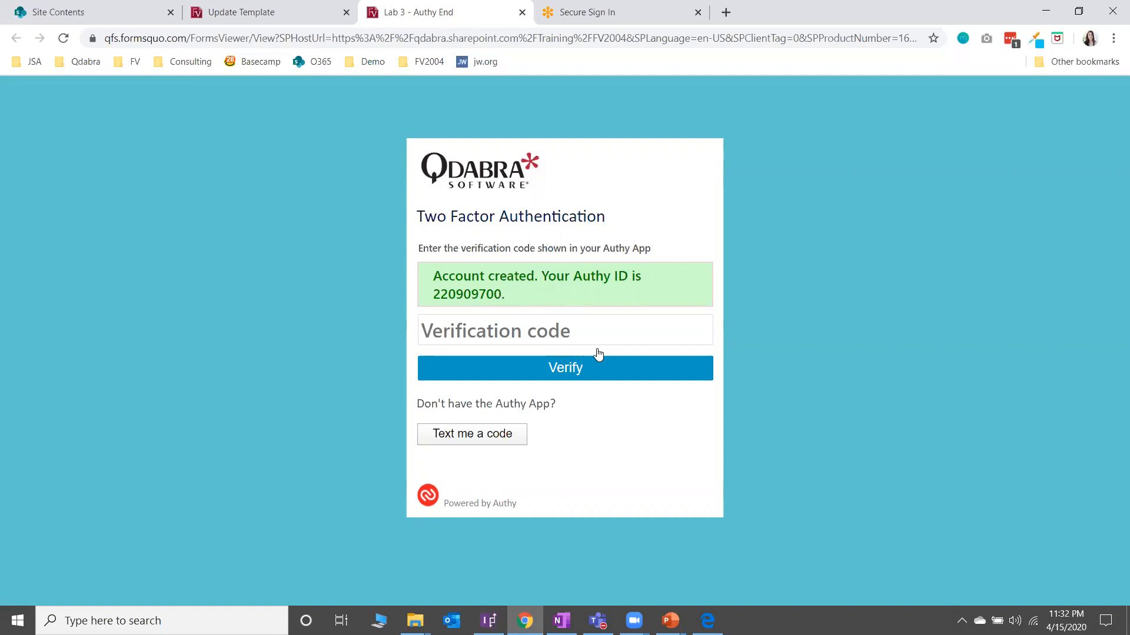
# Check the new user in SharePoint's Users list, close the sign-in tab, and return to the verification page.
pyautogui.click(109, 10)
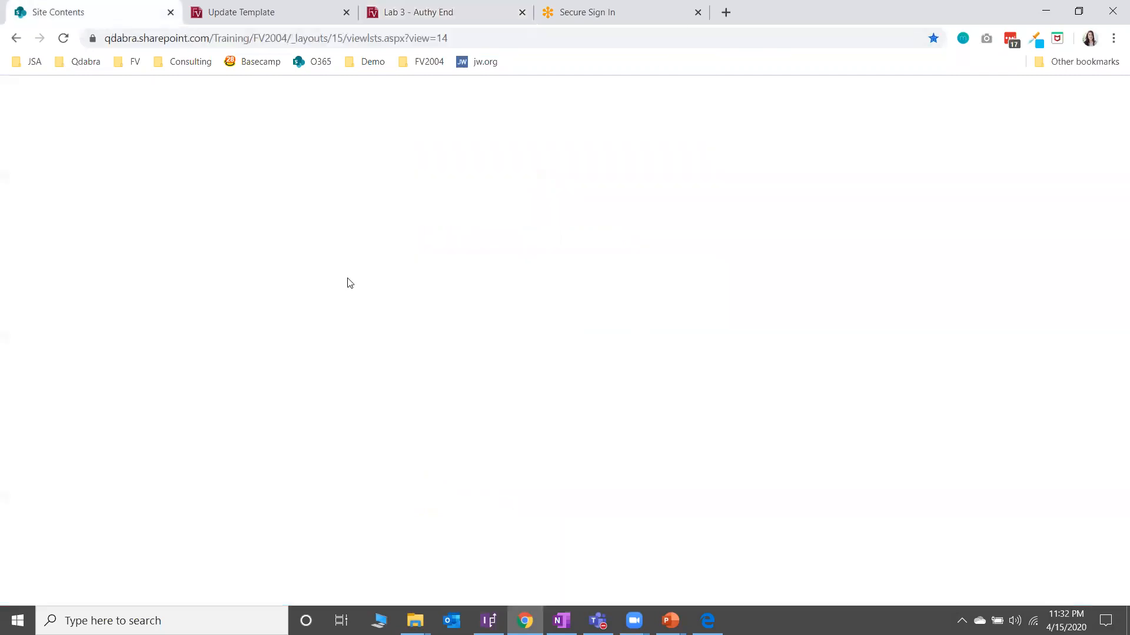
pyautogui.click(233, 513)
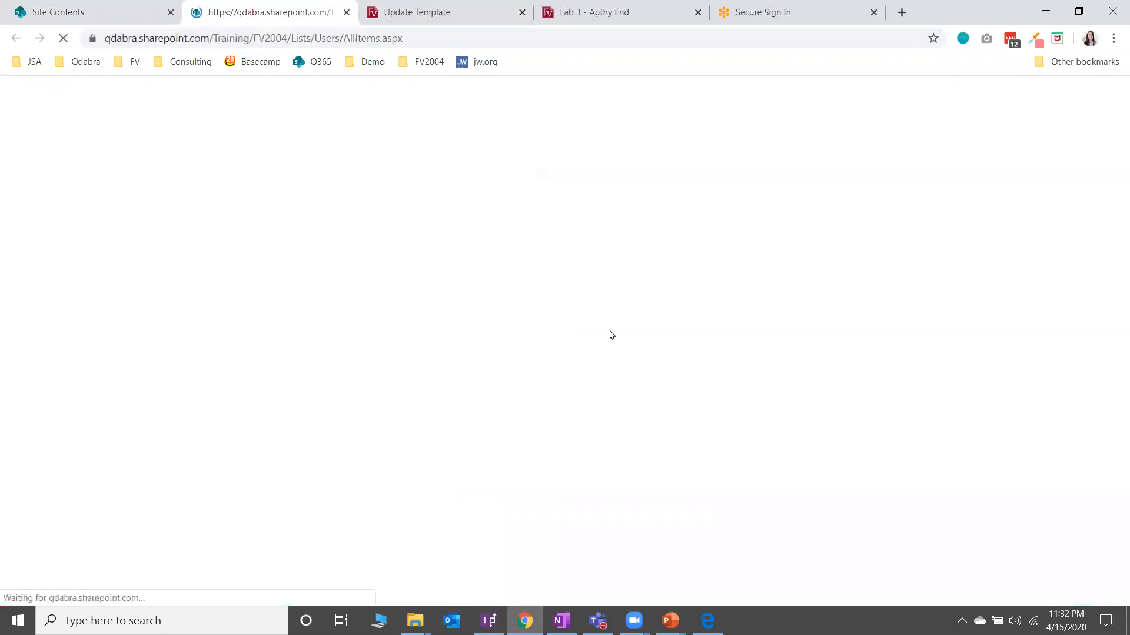
pyautogui.click(873, 12)
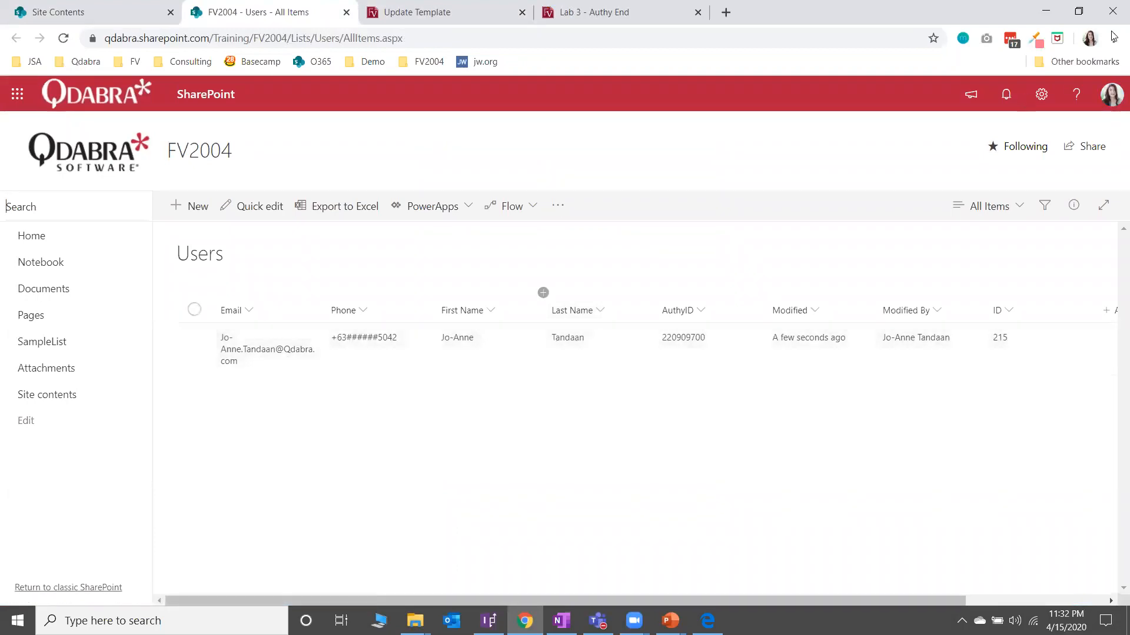
pyautogui.click(1080, 12)
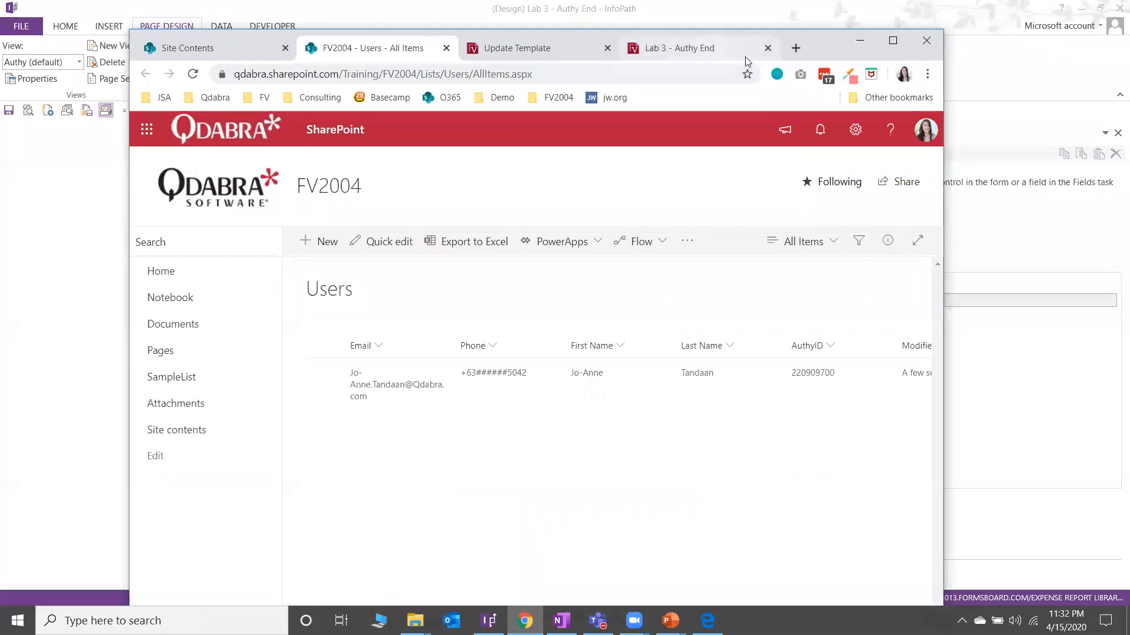
pyautogui.click(700, 50)
pyautogui.click(892, 40)
pyautogui.click(585, 330)
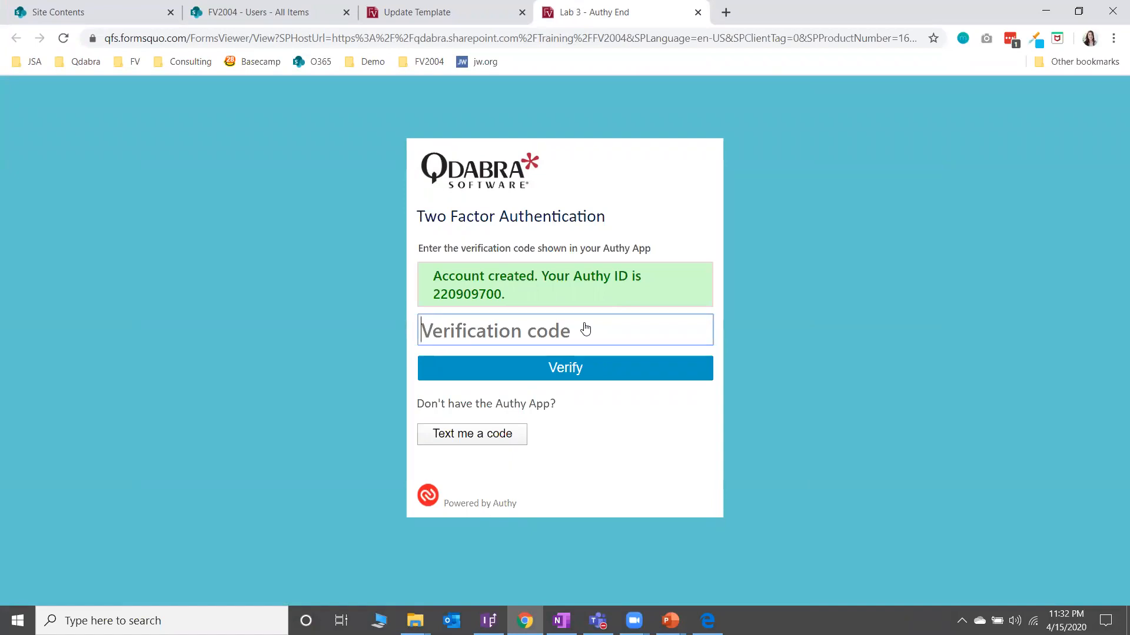
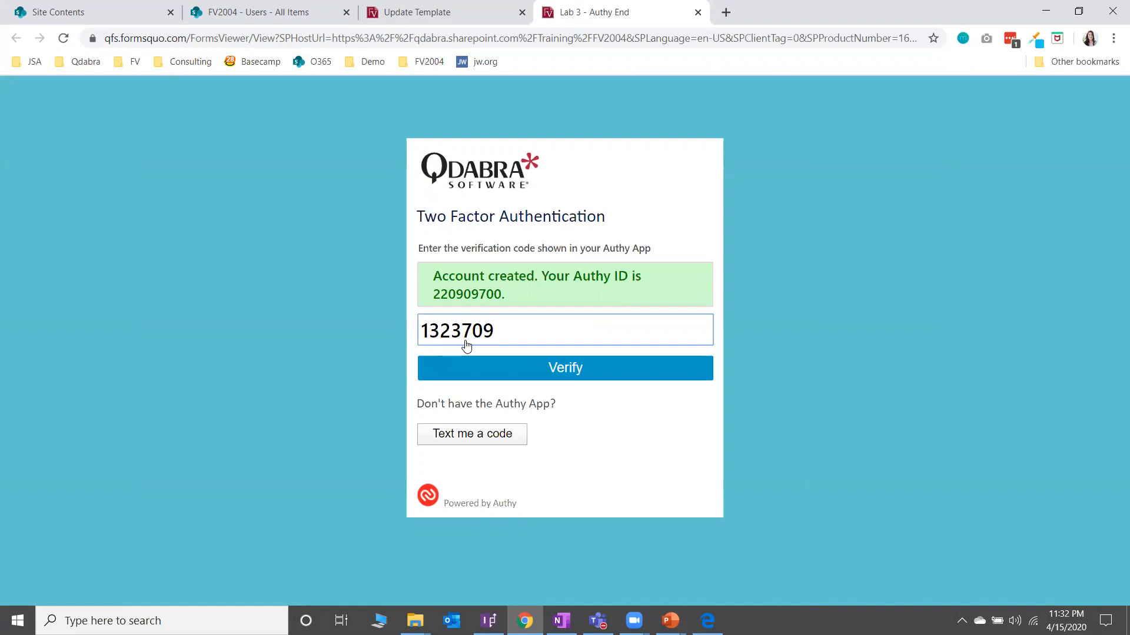
# Enter and verify the Authy code, dismiss the Success message, and return to Update Template.
pyautogui.click(554, 374)
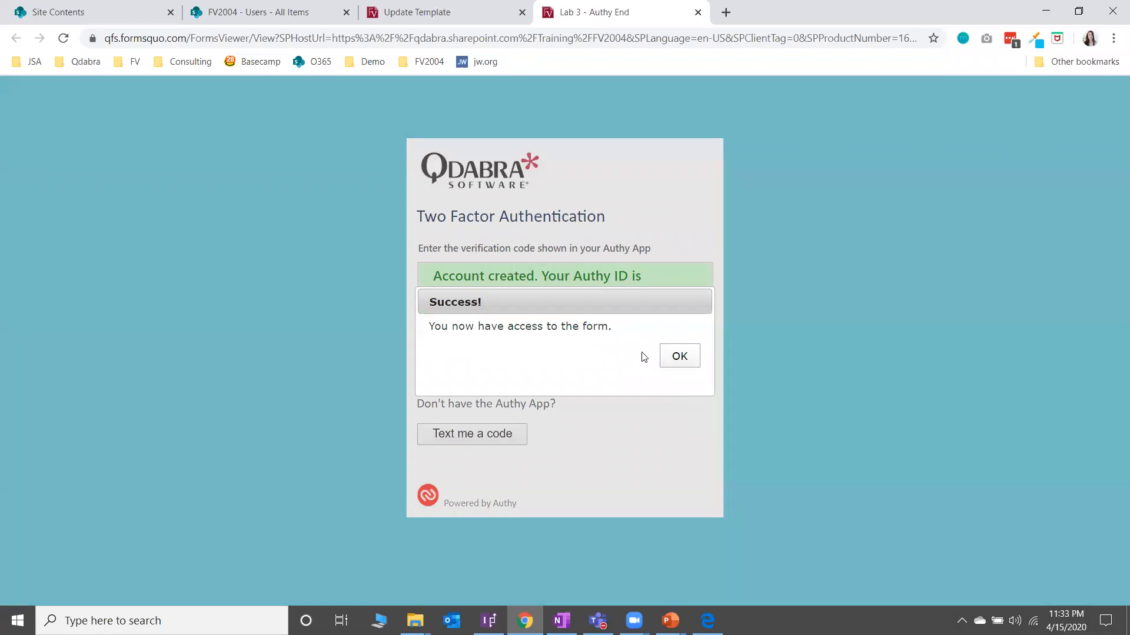
pyautogui.click(680, 363)
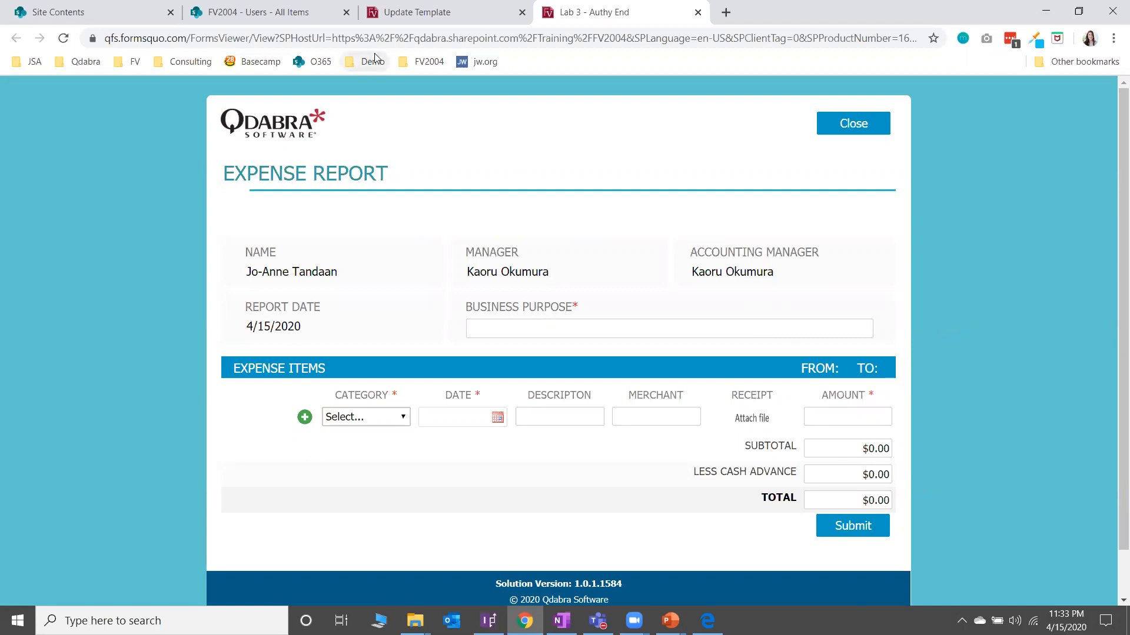
pyautogui.click(411, 12)
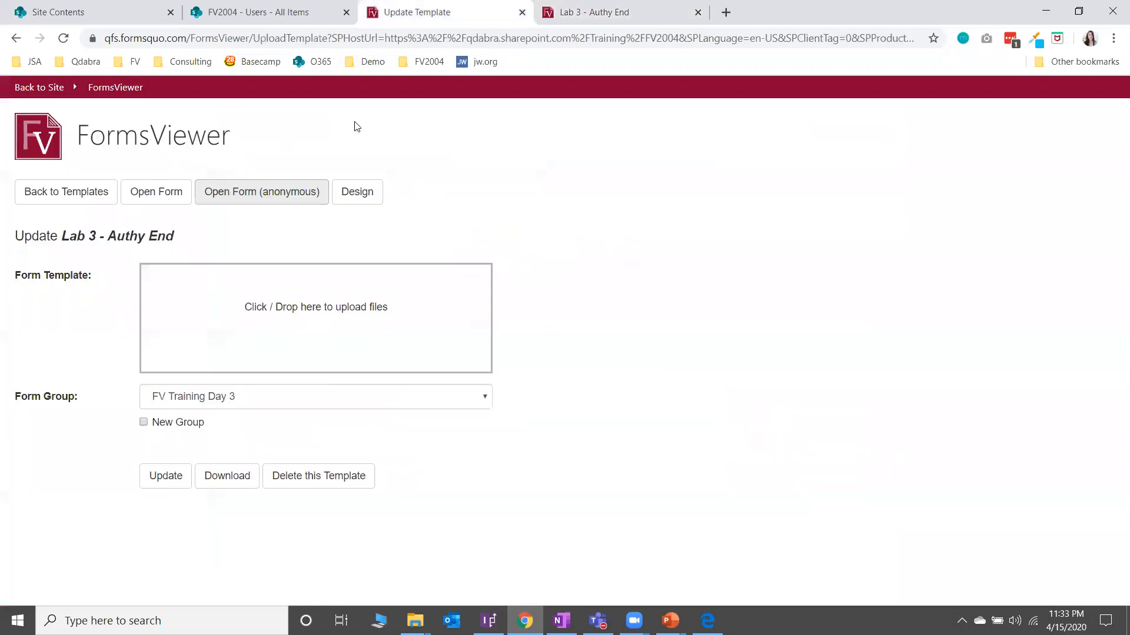
# Open the published form and log in with the user's last name plus last four phone digits.
pyautogui.click(176, 202)
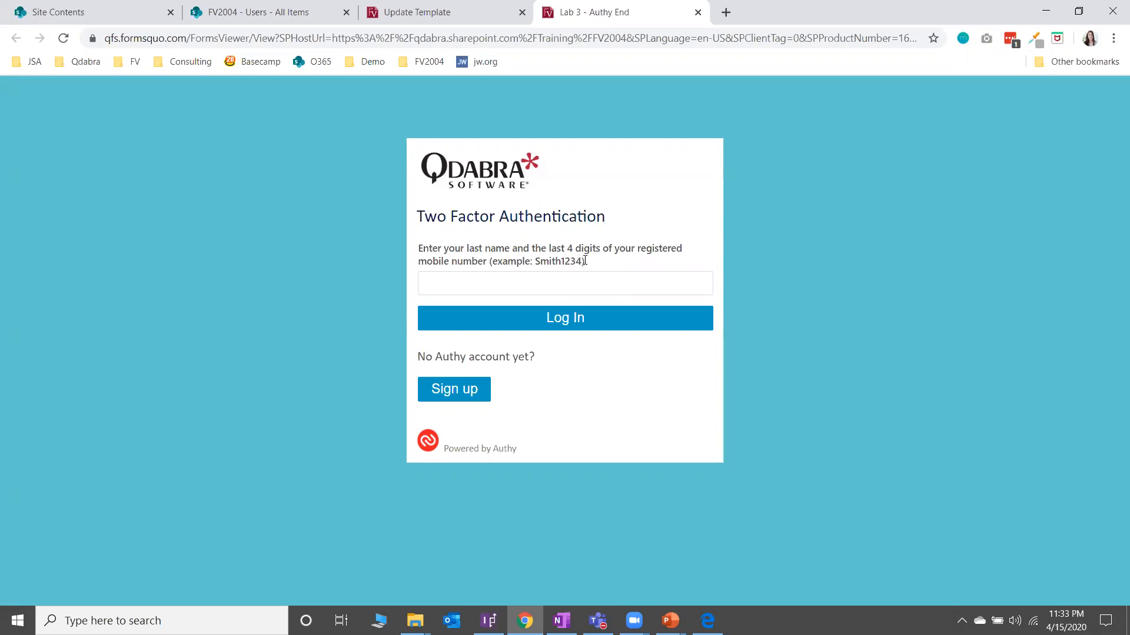
pyautogui.click(588, 290)
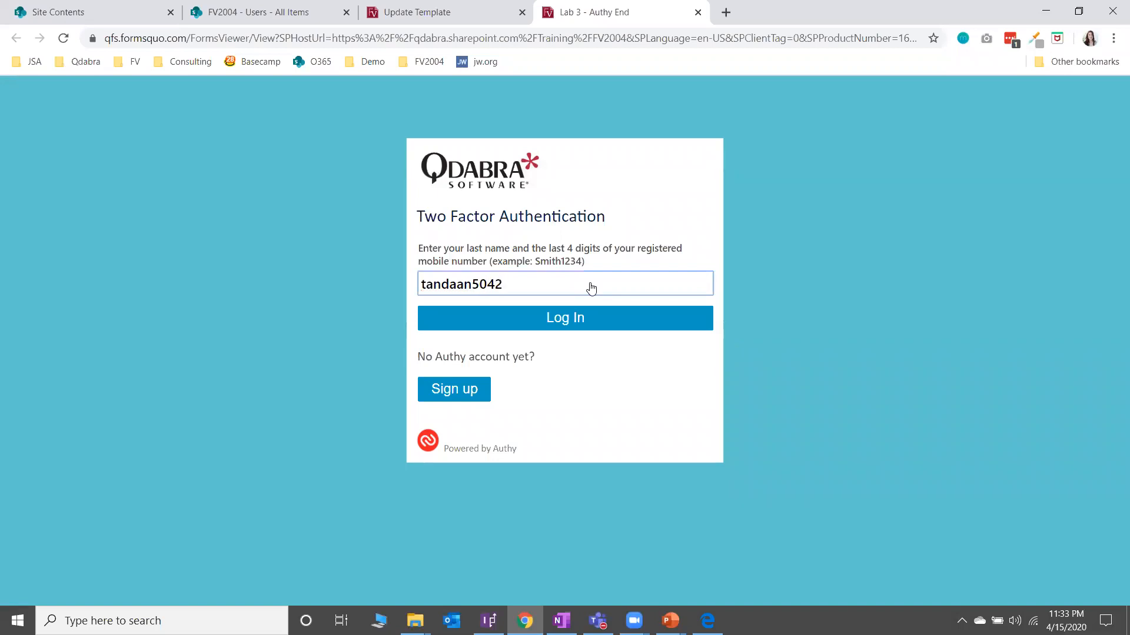
pyautogui.click(577, 327)
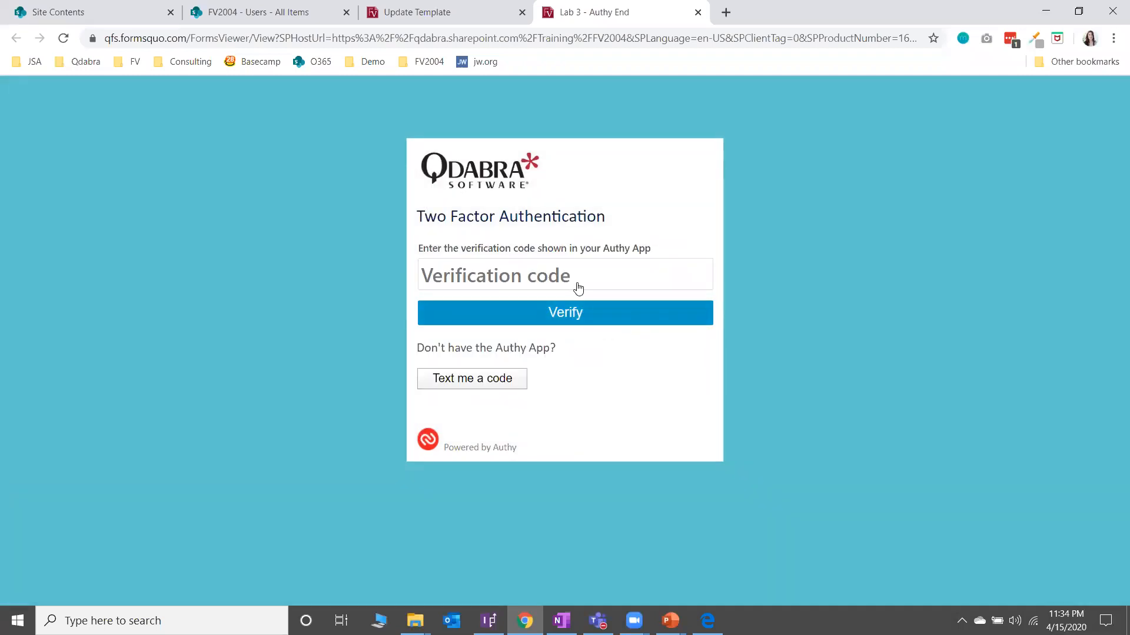
# Enter the corrected Authy verification code, verify it, and dismiss the Success message.
pyautogui.click(577, 287)
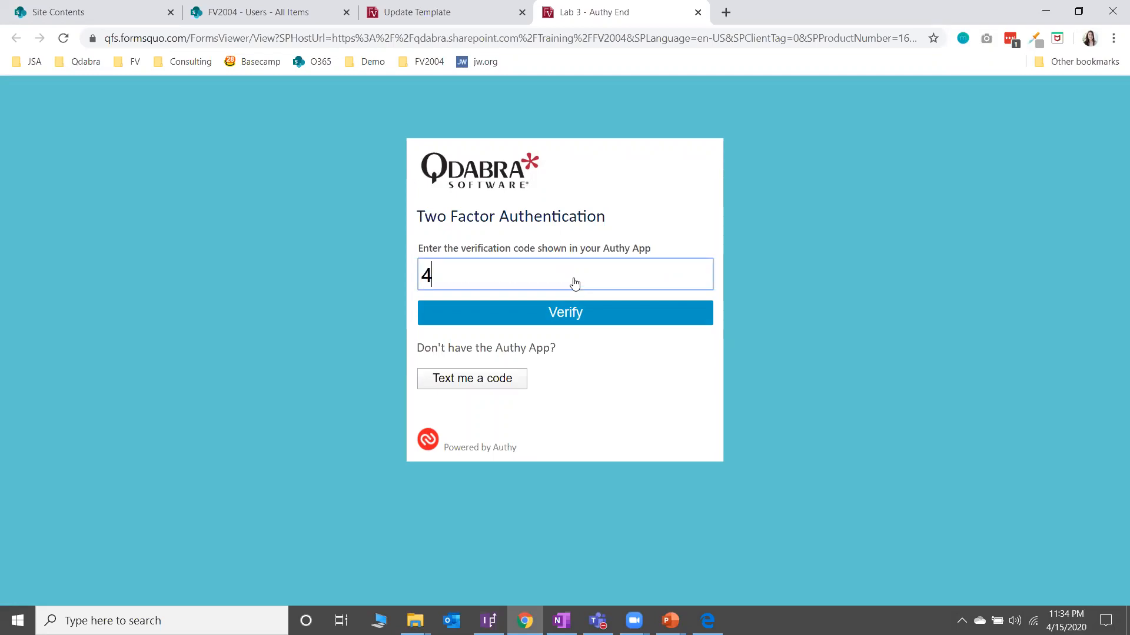
pyautogui.click(562, 319)
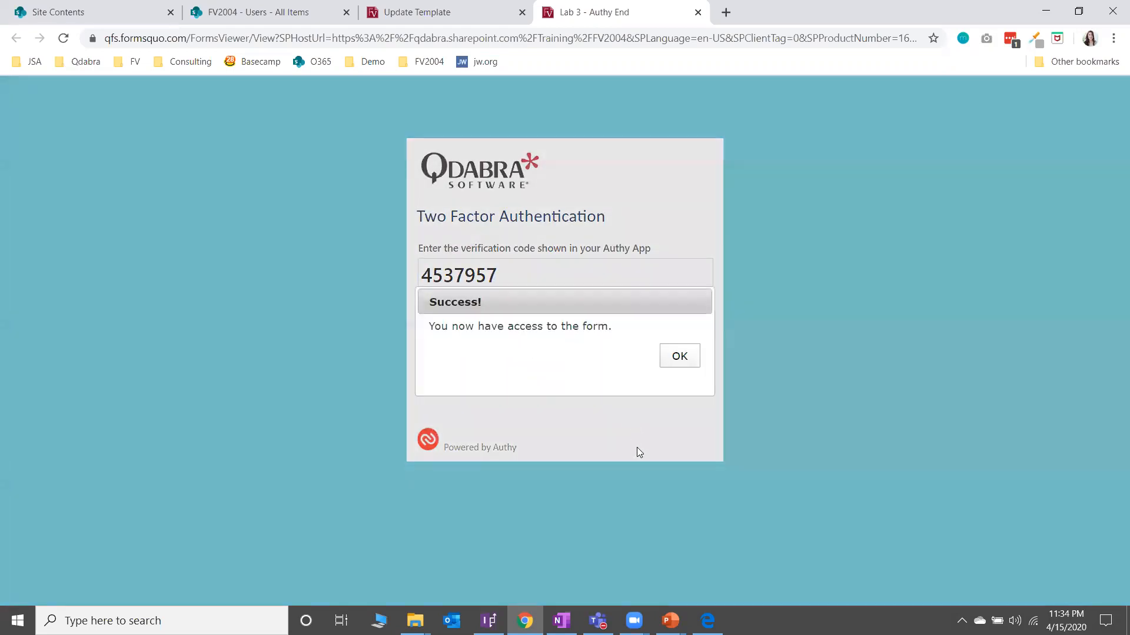
pyautogui.click(679, 360)
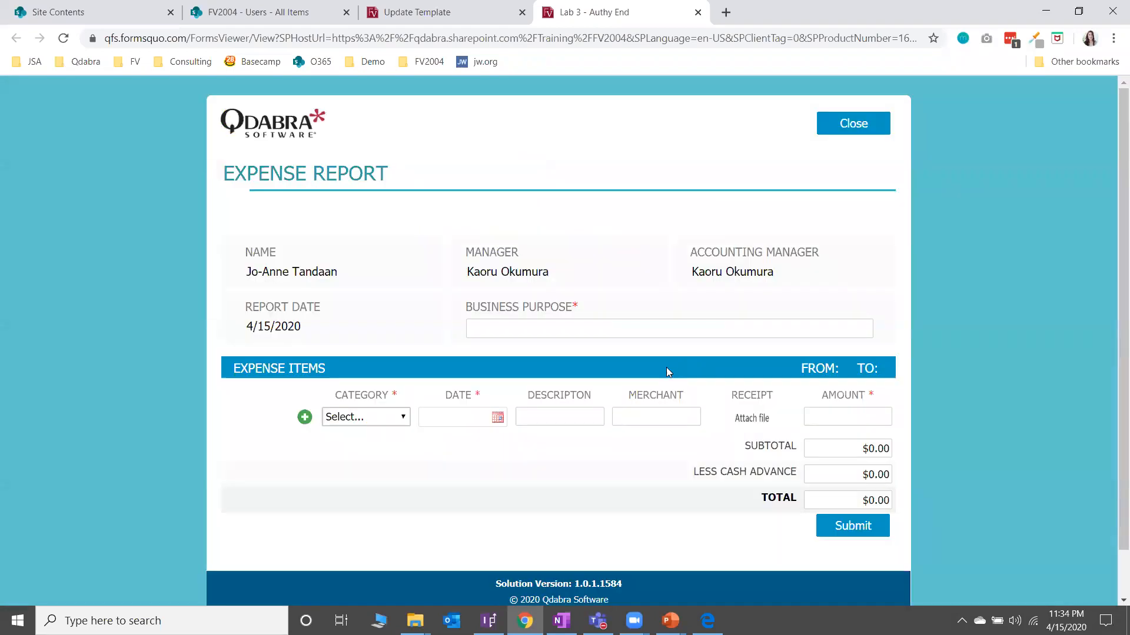
# Reopen the form, log in with the user's login, and request the code by text message.
pyautogui.click(412, 13)
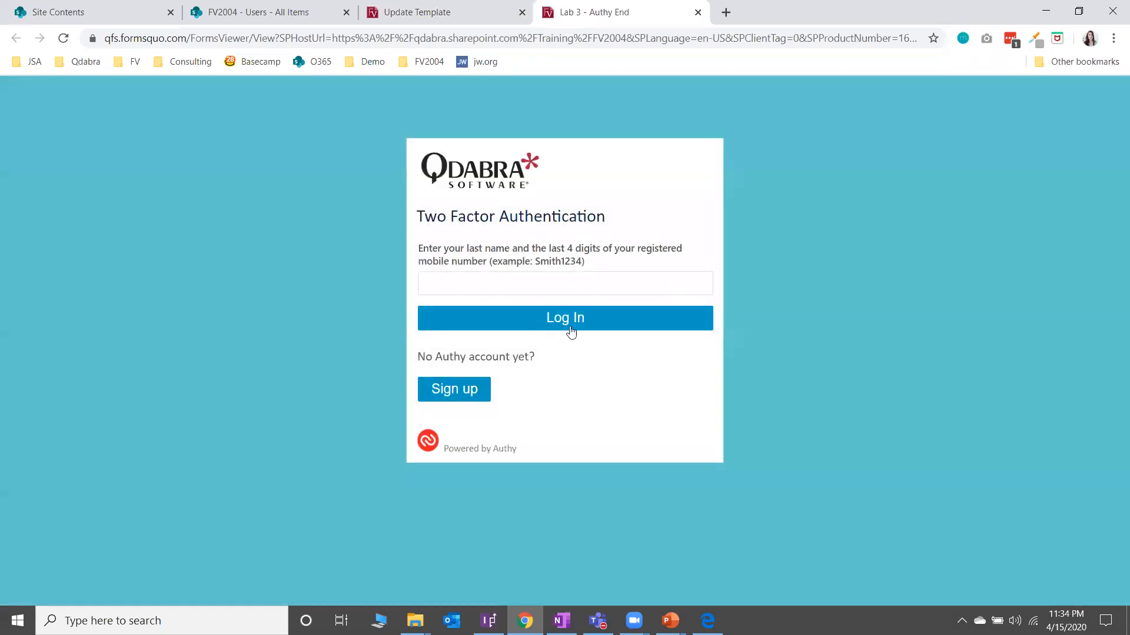
pyautogui.click(541, 291)
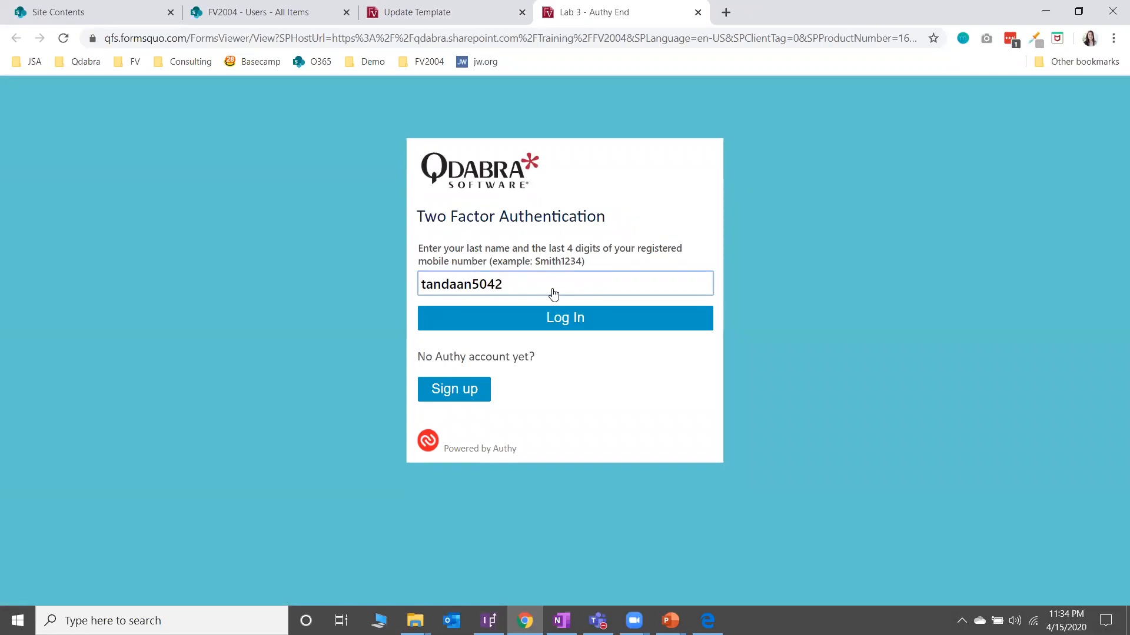
pyautogui.click(659, 322)
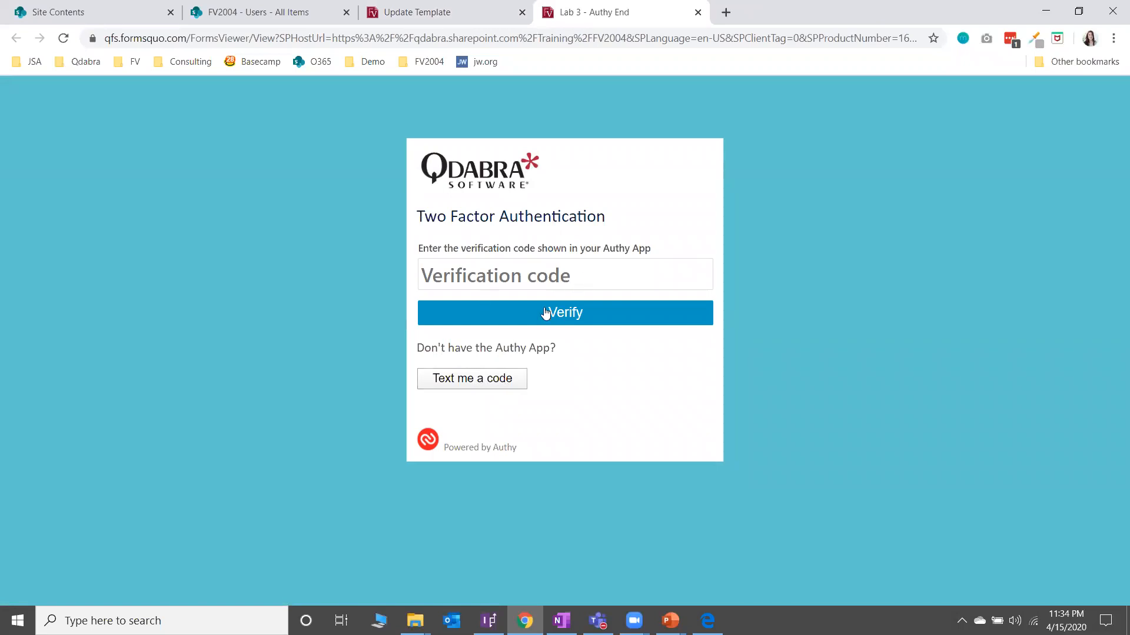
pyautogui.click(501, 384)
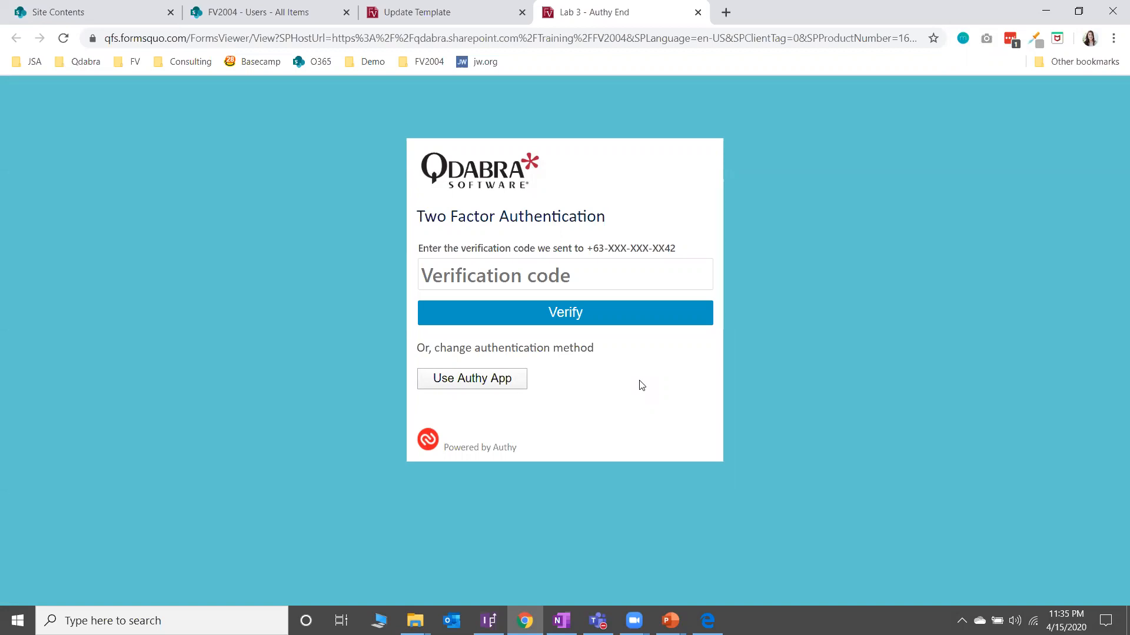
# Enter the texted verification code, verify it, and dismiss the Success message.
pyautogui.click(589, 286)
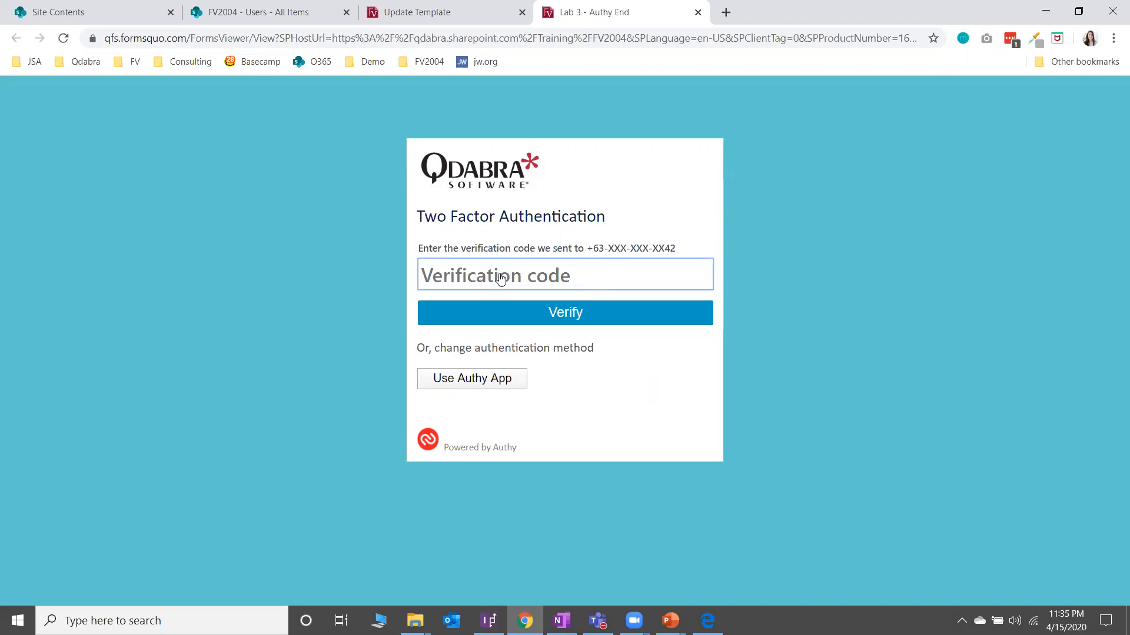
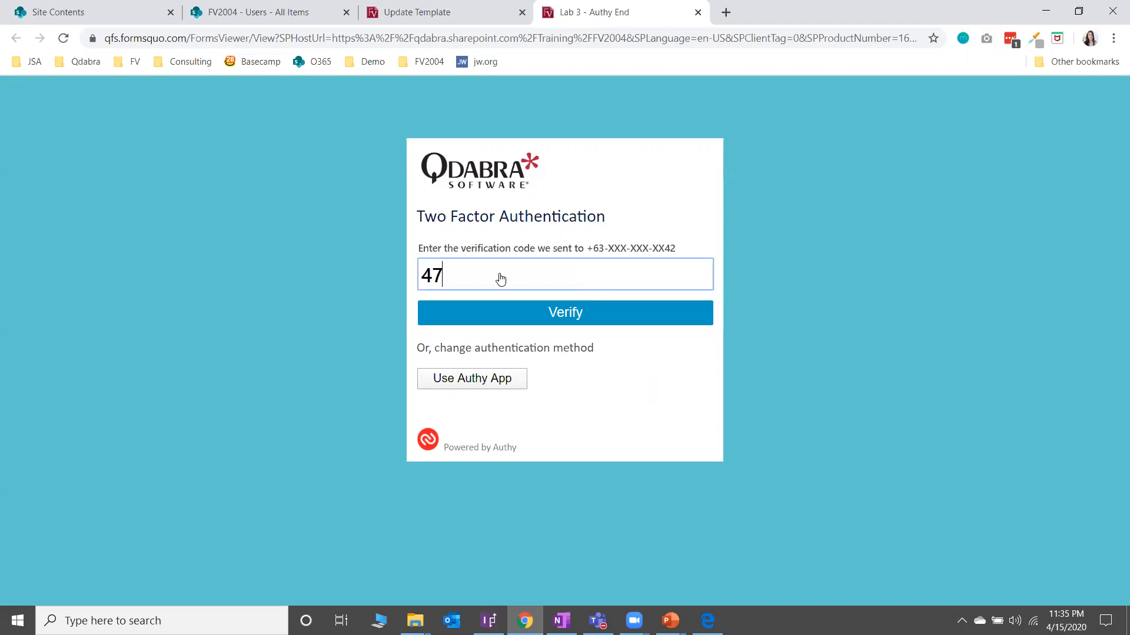
pyautogui.click(579, 316)
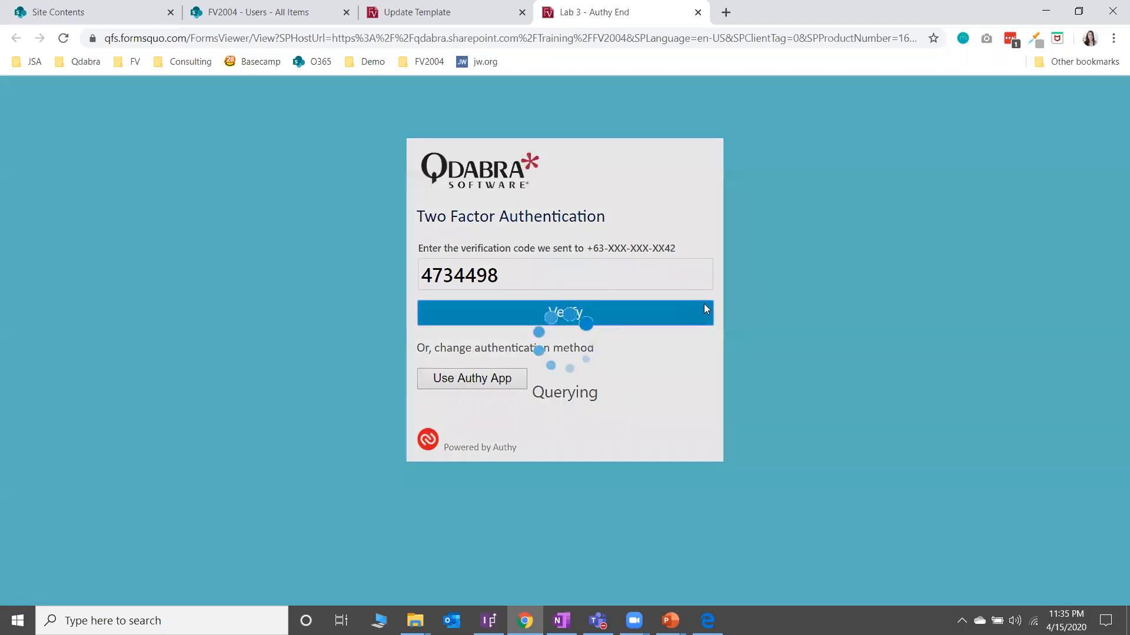
pyautogui.click(688, 354)
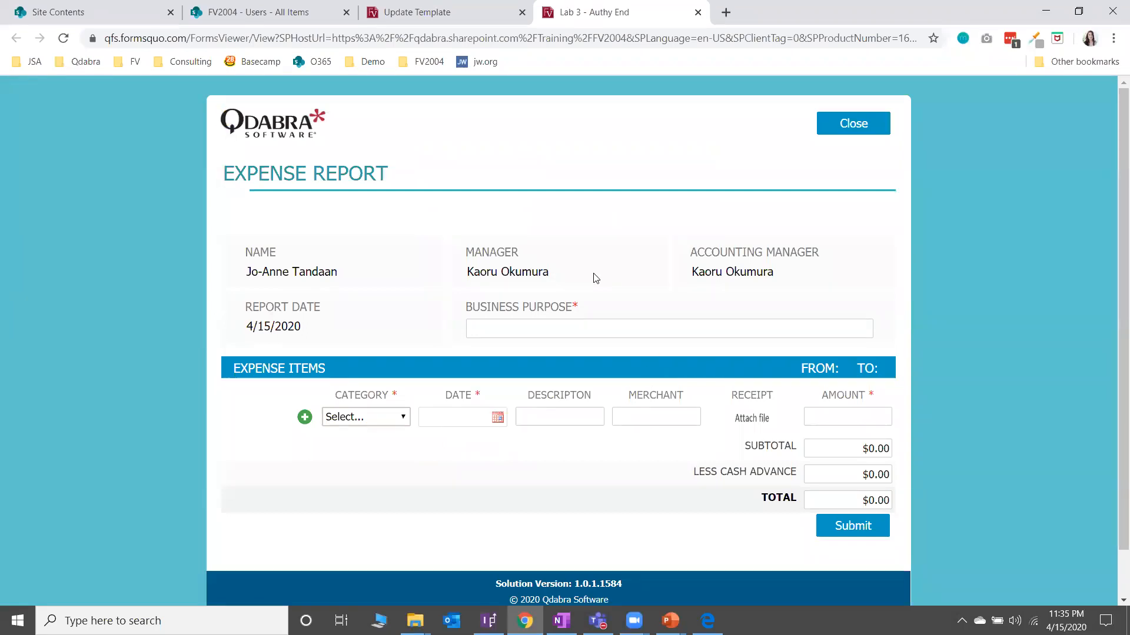
pyautogui.click(708, 621)
# Skim the lab guide PDF, then reopen the published form from the Update Template page.
pyautogui.scroll(-5, 789, 345)
pyautogui.scroll(-15, 792, 340)
pyautogui.scroll(-10, 793, 339)
pyautogui.scroll(3, 791, 337)
pyautogui.scroll(-10, 789, 335)
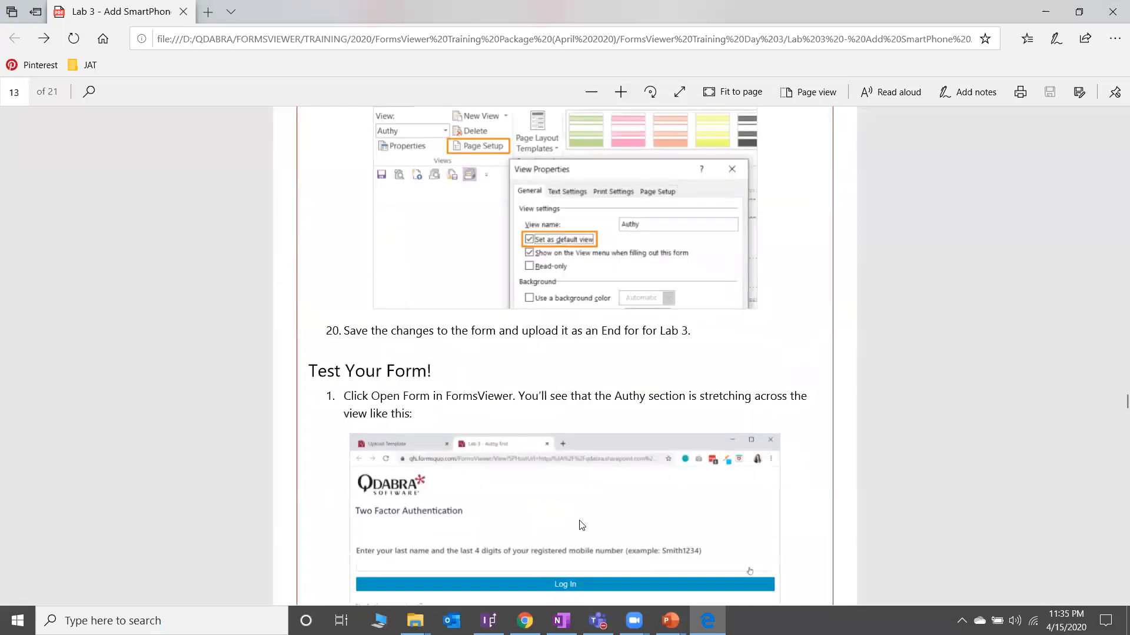
pyautogui.click(524, 621)
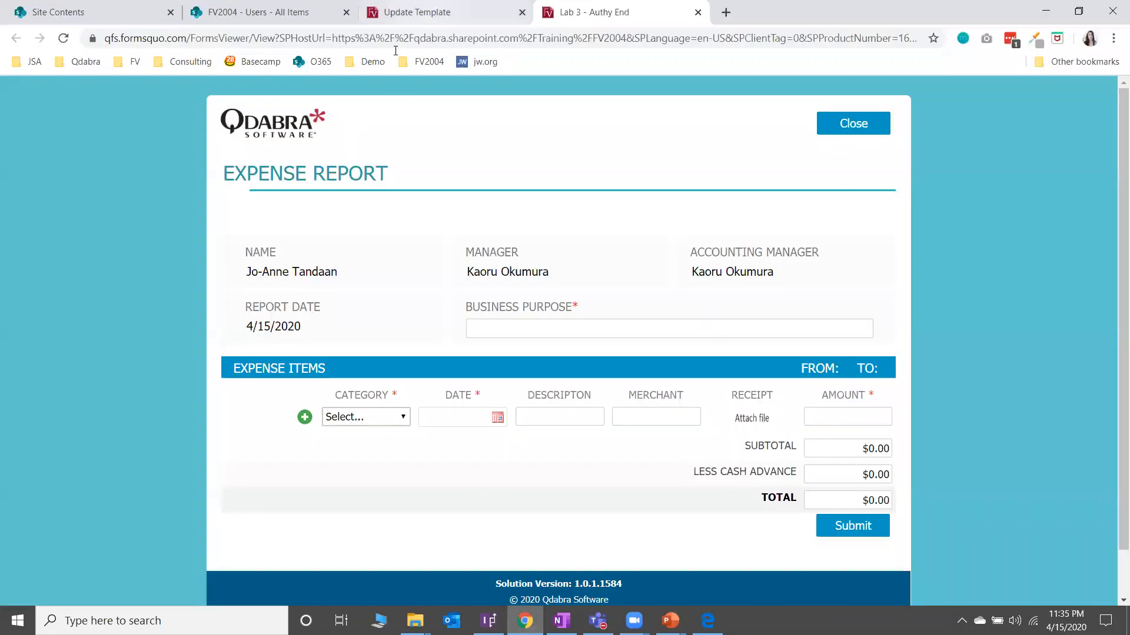
pyautogui.click(412, 13)
pyautogui.click(164, 190)
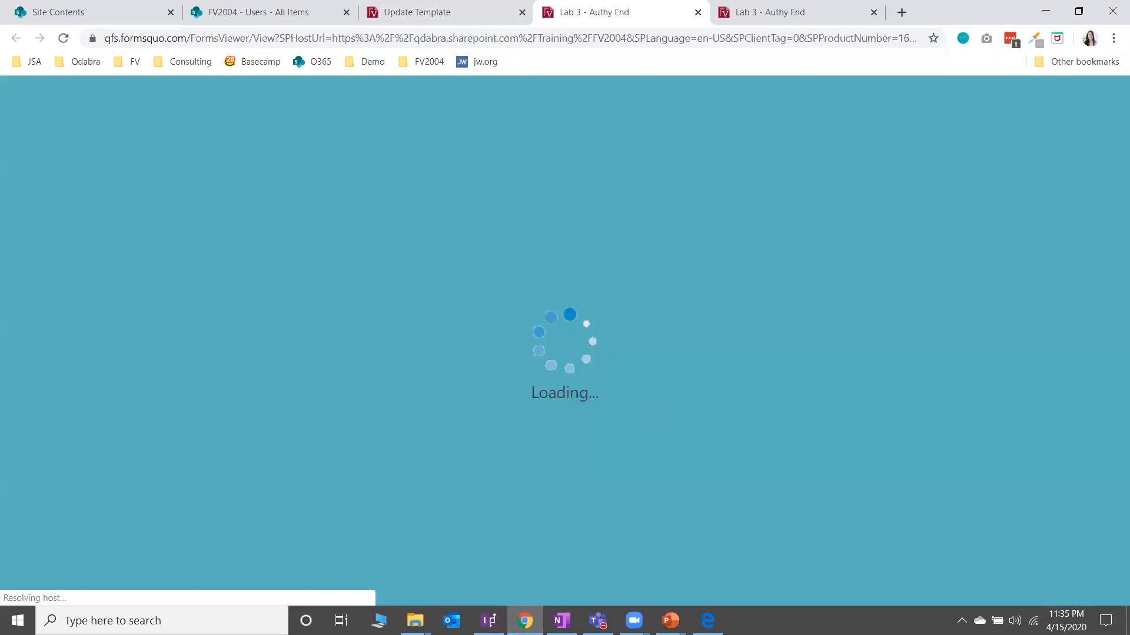
# Glance at the lab guide again while the form loads in the browser.
pyautogui.click(707, 620)
pyautogui.scroll(-4, 706, 446)
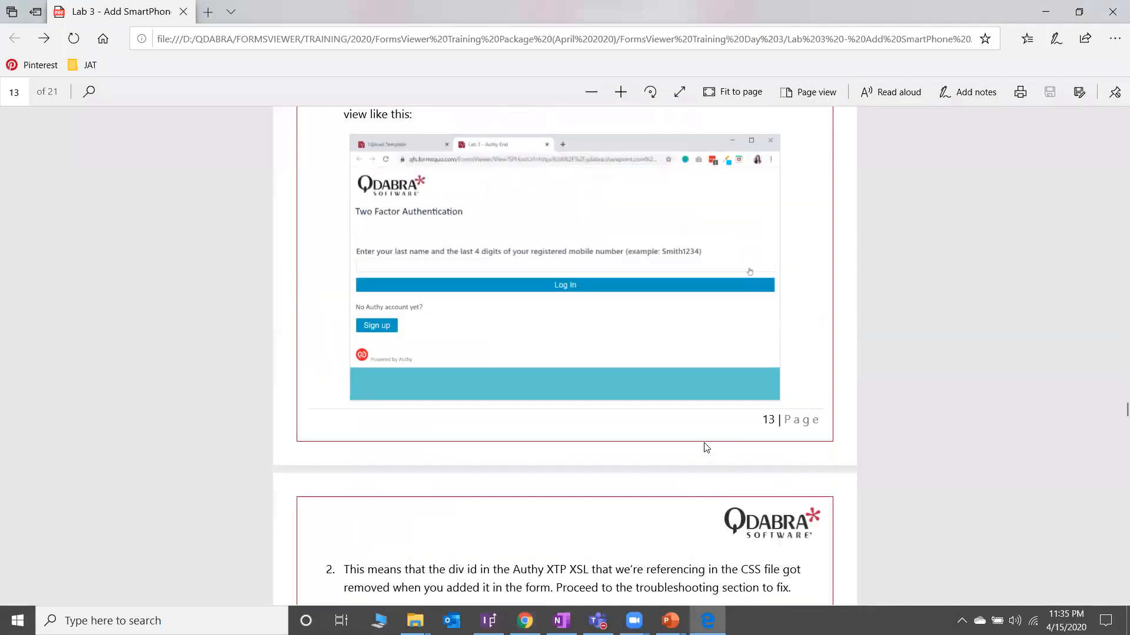
pyautogui.scroll(2, 706, 447)
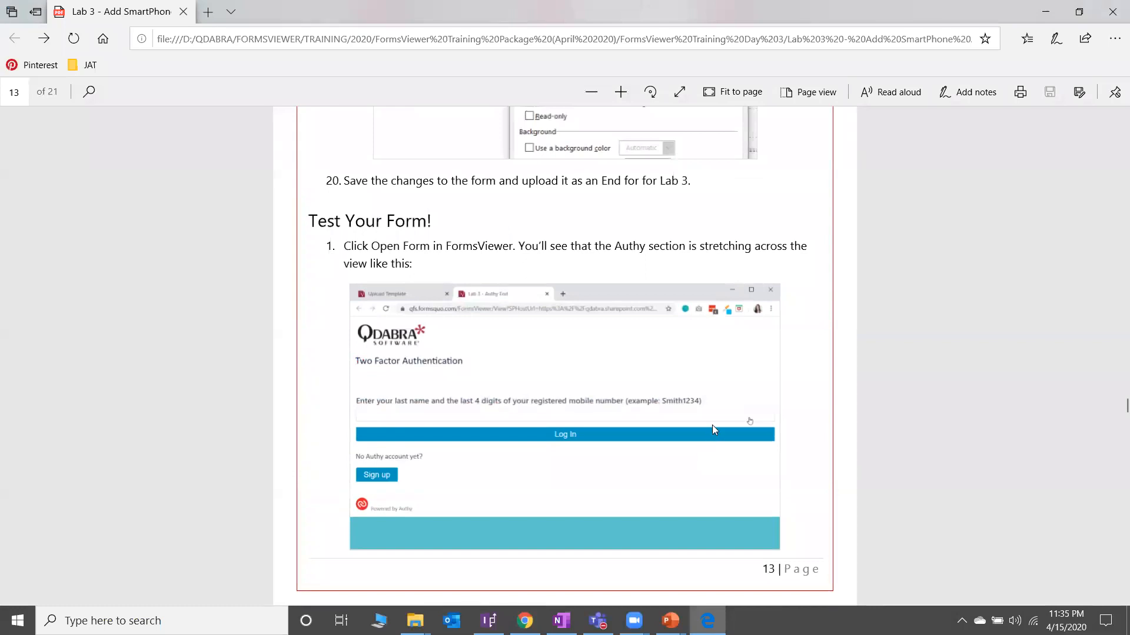
pyautogui.scroll(-1, 715, 439)
pyautogui.click(525, 620)
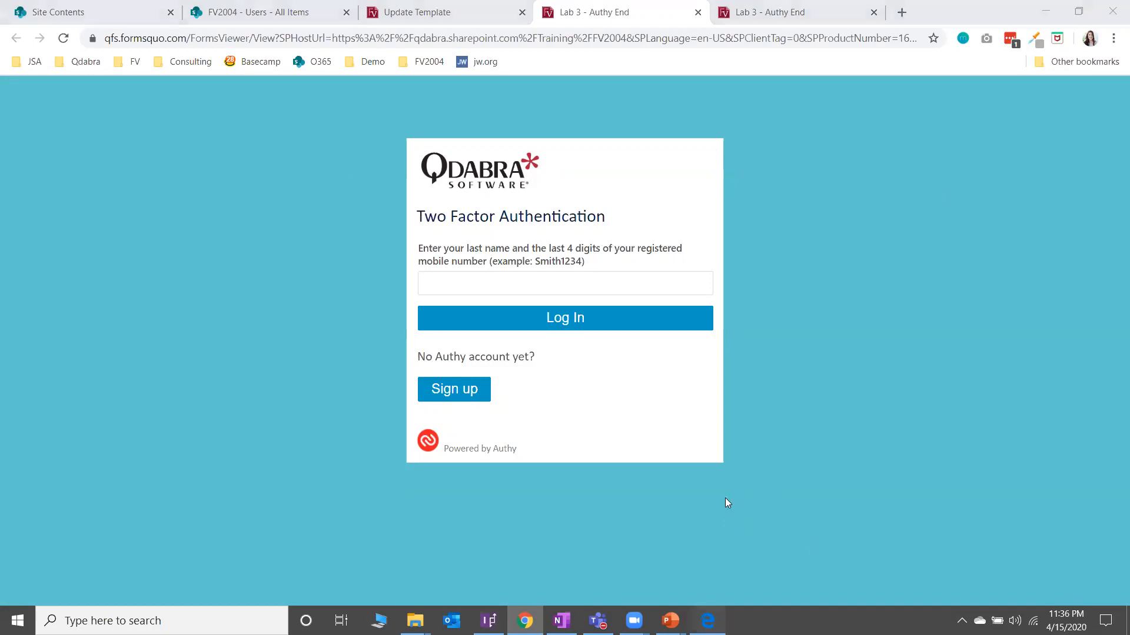
# Read through the guide's Troubleshoot and Test Authy pages, then close the Edge window.
pyautogui.hotkey('alt', 'Tab')
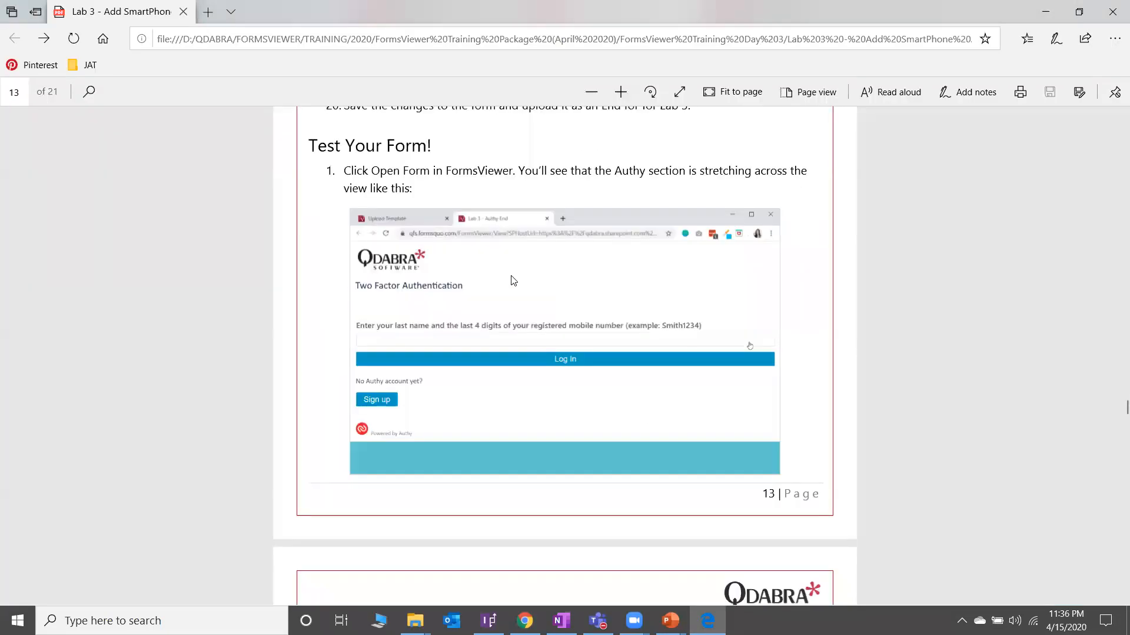
pyautogui.scroll(-10, 513, 281)
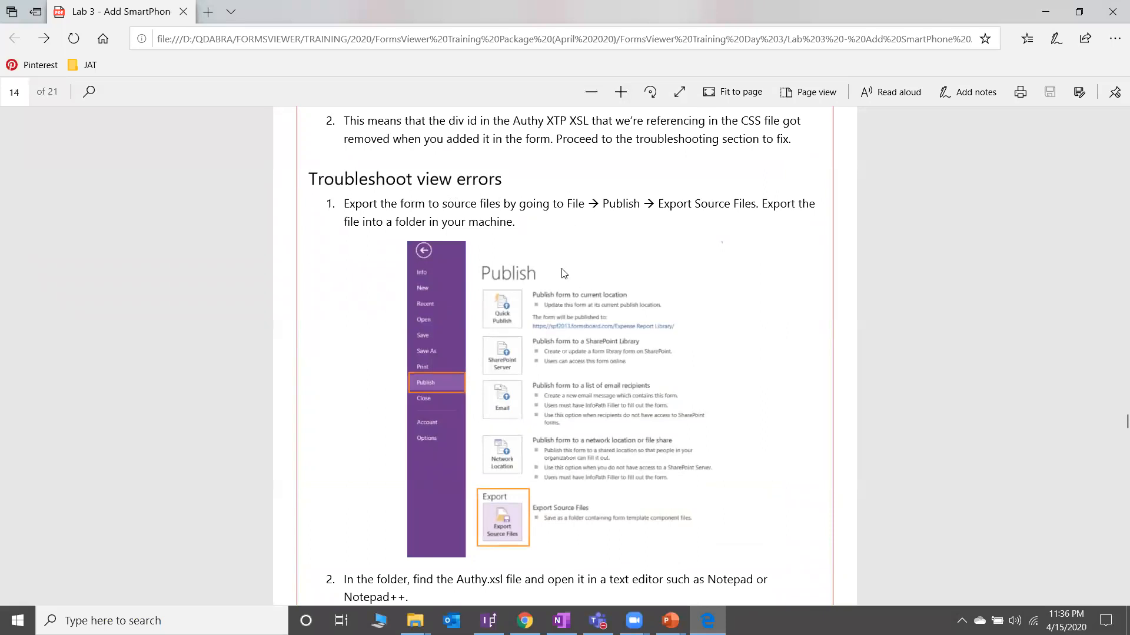
pyautogui.scroll(-5, 570, 289)
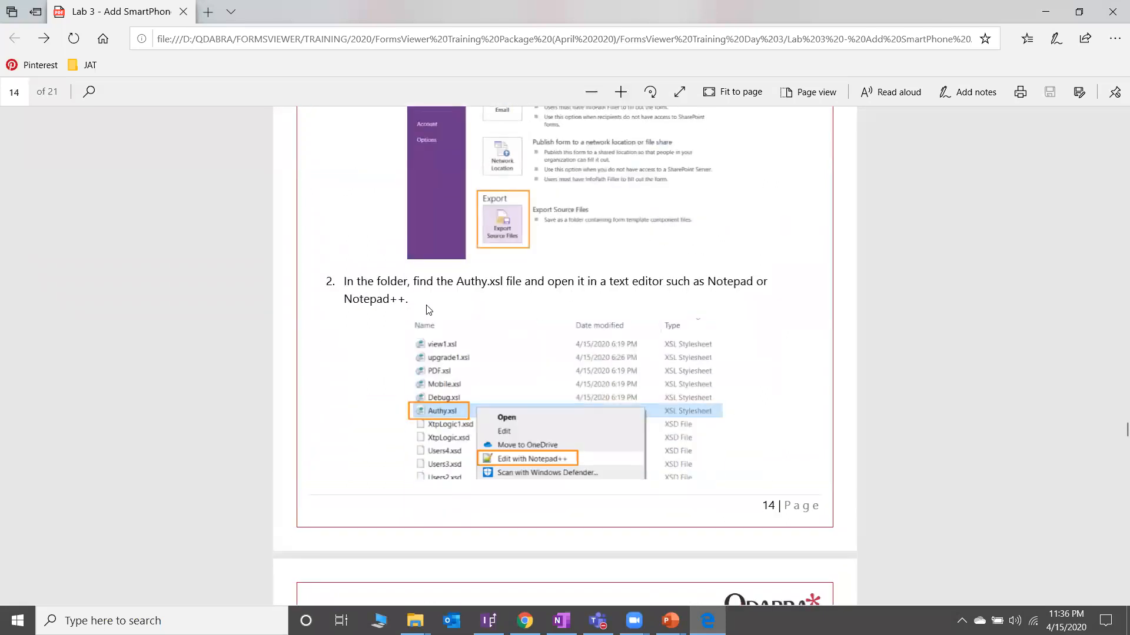
pyautogui.scroll(-8, 500, 301)
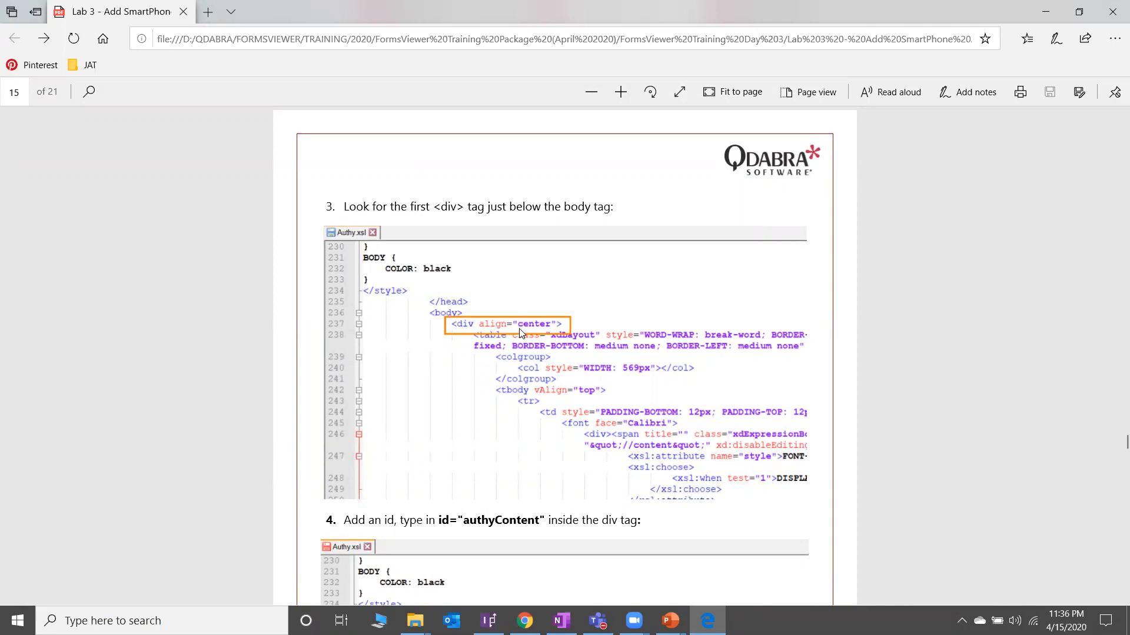
pyautogui.scroll(-3, 520, 333)
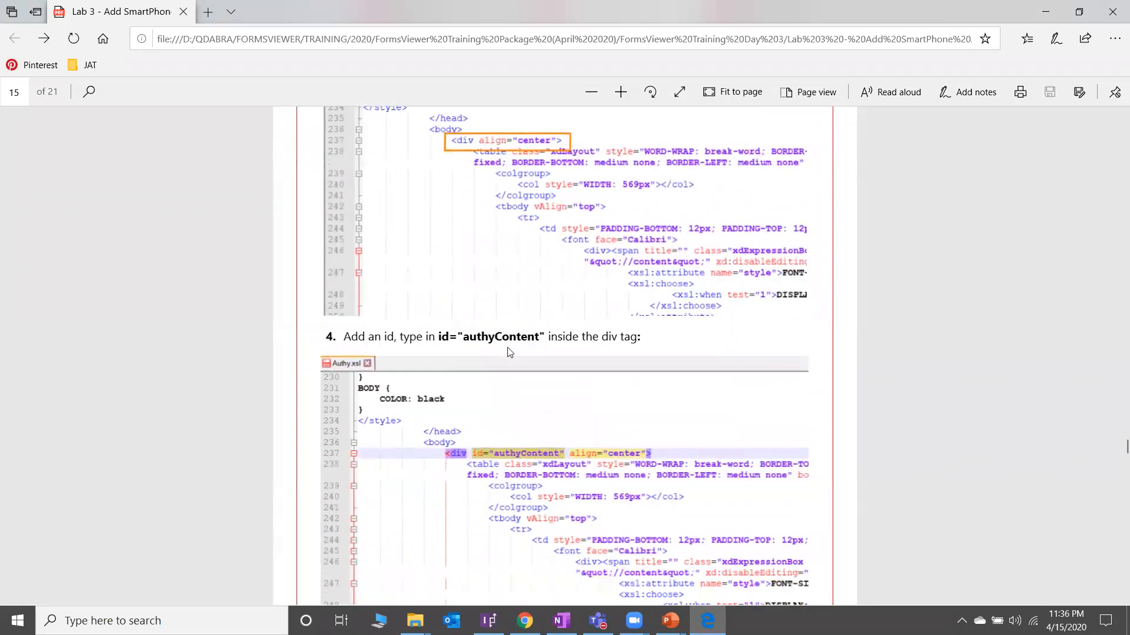
pyautogui.scroll(-2, 510, 352)
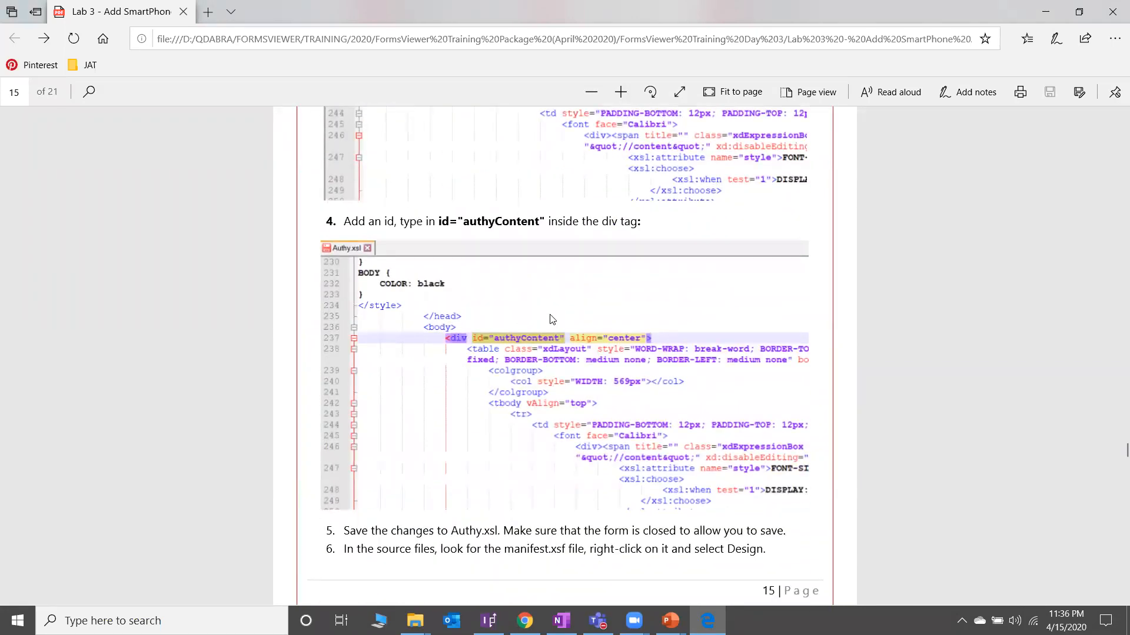
pyautogui.scroll(-1, 443, 311)
pyautogui.scroll(-3, 544, 309)
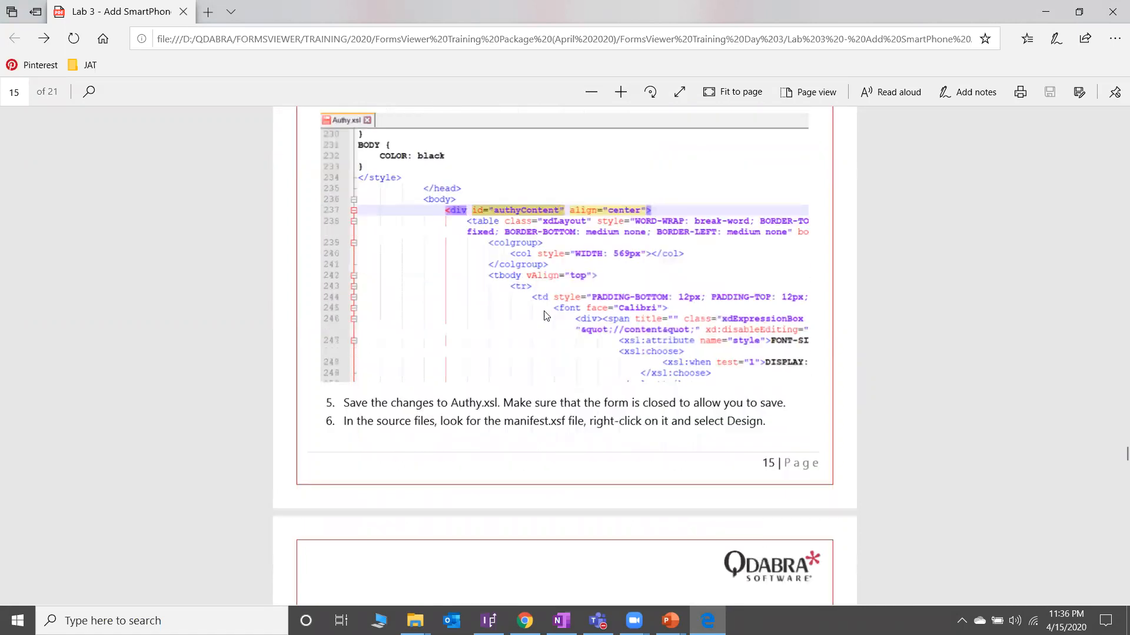
pyautogui.scroll(-8, 544, 316)
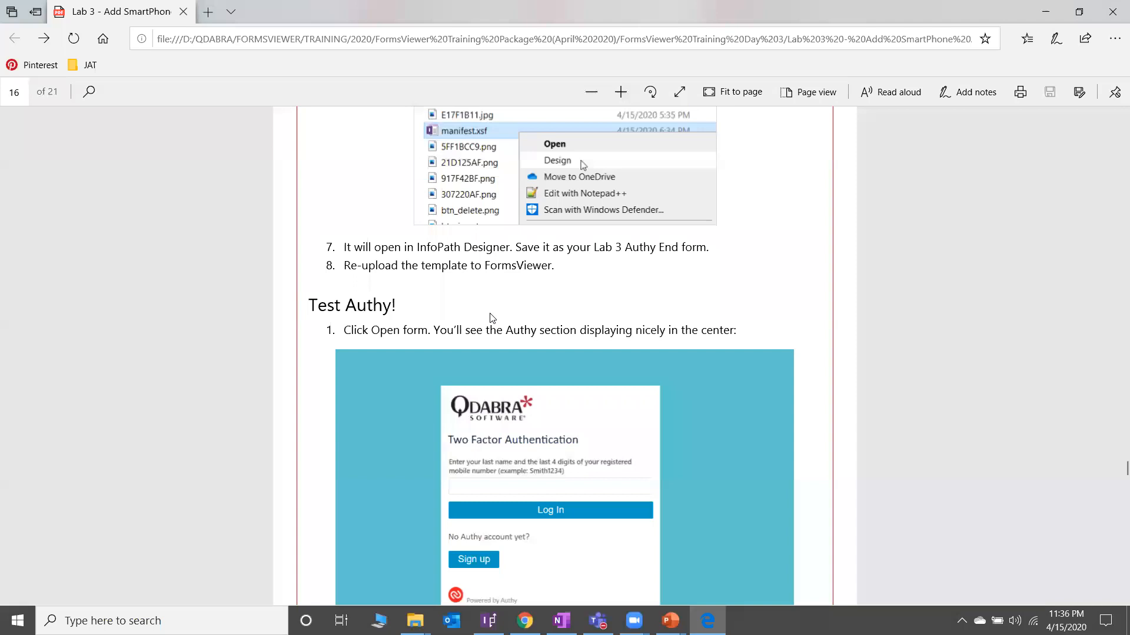
pyautogui.scroll(-3, 505, 318)
pyautogui.scroll(1, 488, 311)
pyautogui.scroll(1, 588, 200)
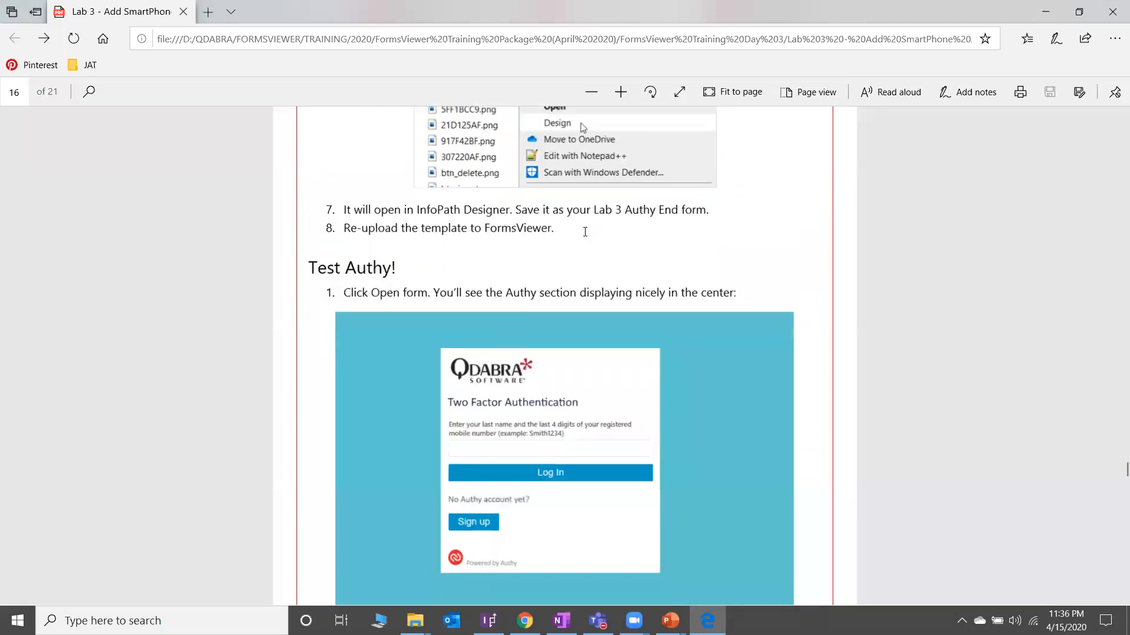
pyautogui.scroll(-1, 593, 296)
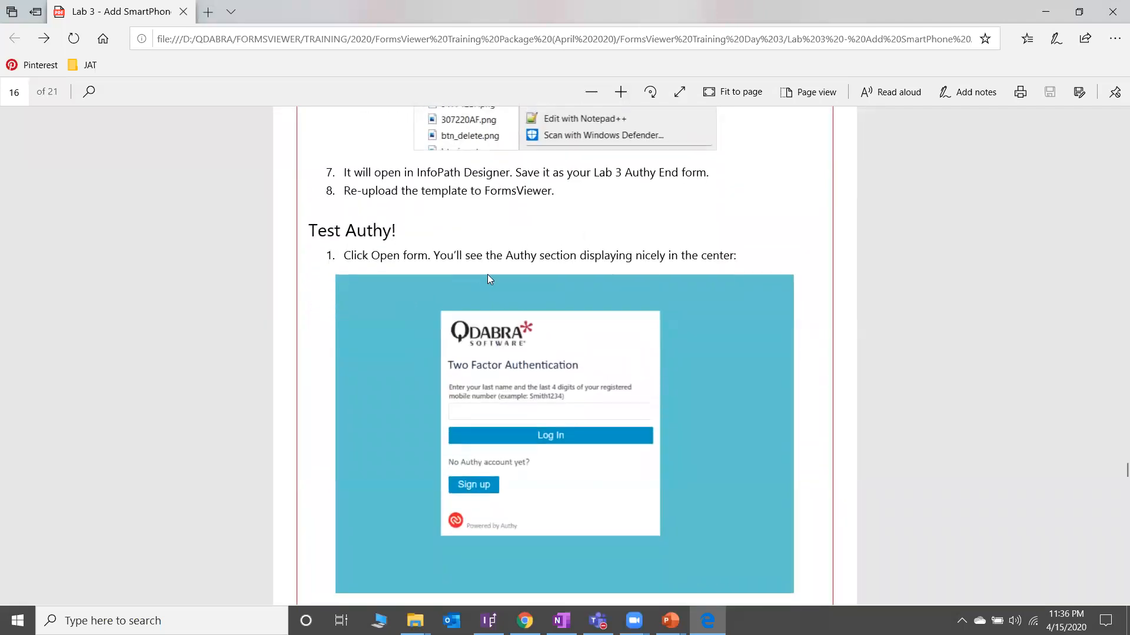
pyautogui.scroll(-1, 494, 282)
pyautogui.scroll(-1, 588, 377)
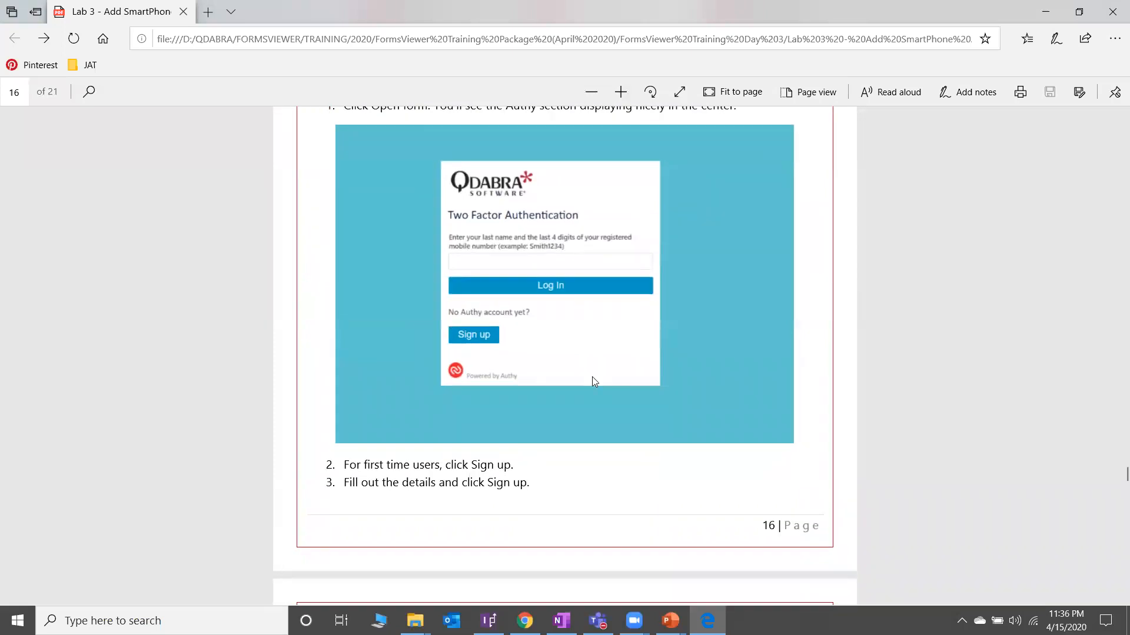
pyautogui.scroll(1, 592, 378)
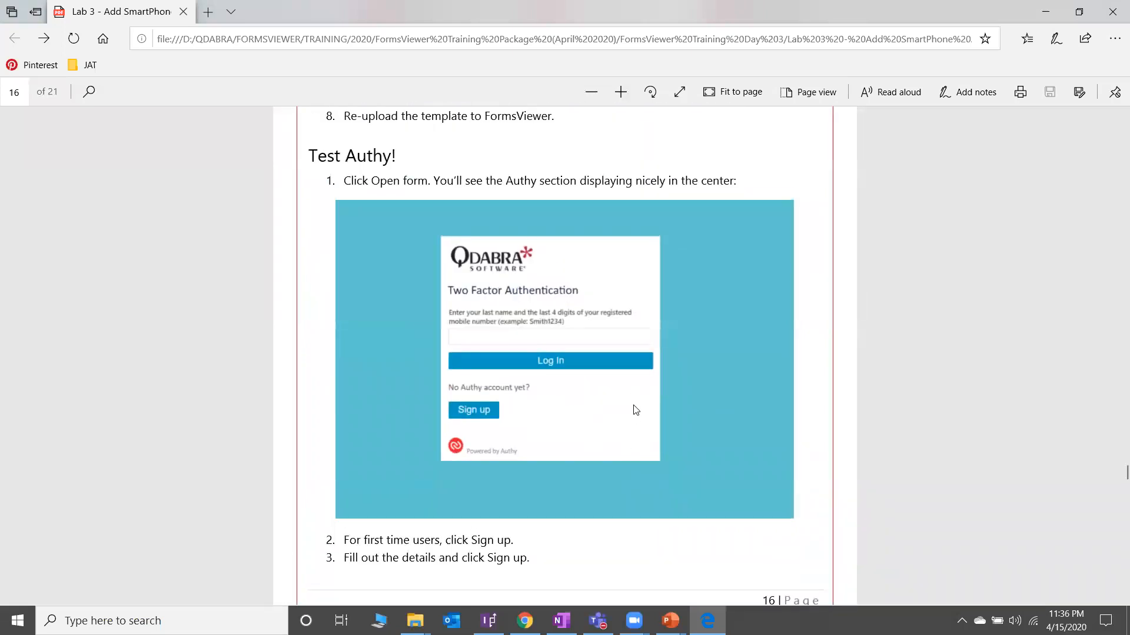
pyautogui.scroll(-1, 634, 410)
pyautogui.scroll(-6, 635, 410)
pyautogui.scroll(-15, 631, 410)
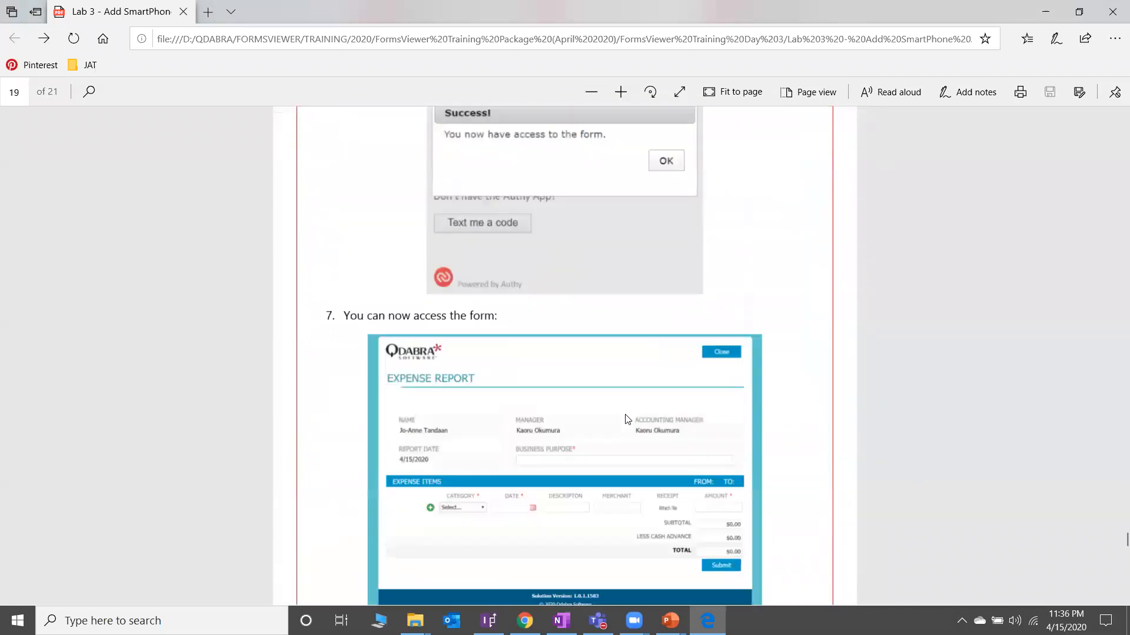
pyautogui.scroll(-18, 625, 419)
pyautogui.scroll(8, 598, 417)
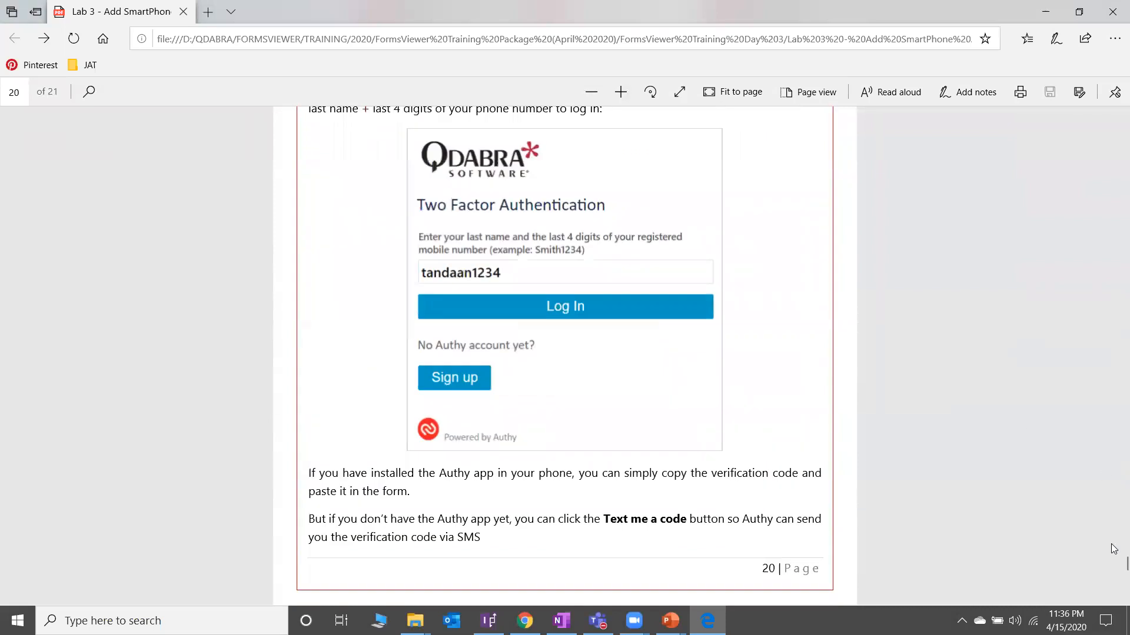
pyautogui.click(1113, 13)
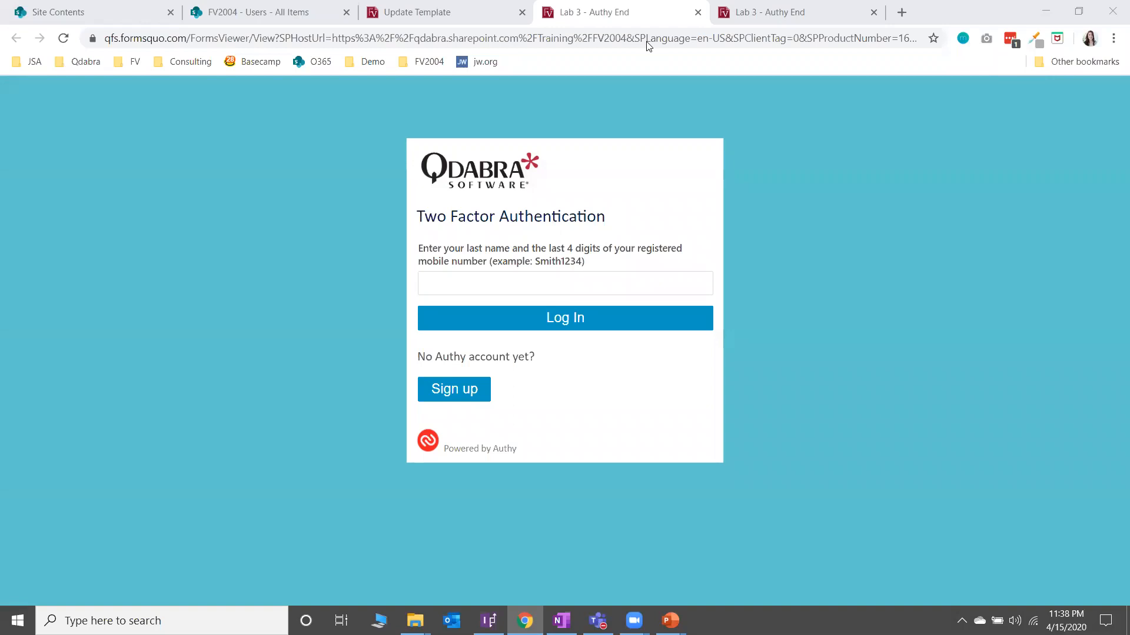
# Close the Users and Site Contents tabs and open Lab 3 - Authy End anonymously from Update Template.
pyautogui.click(346, 12)
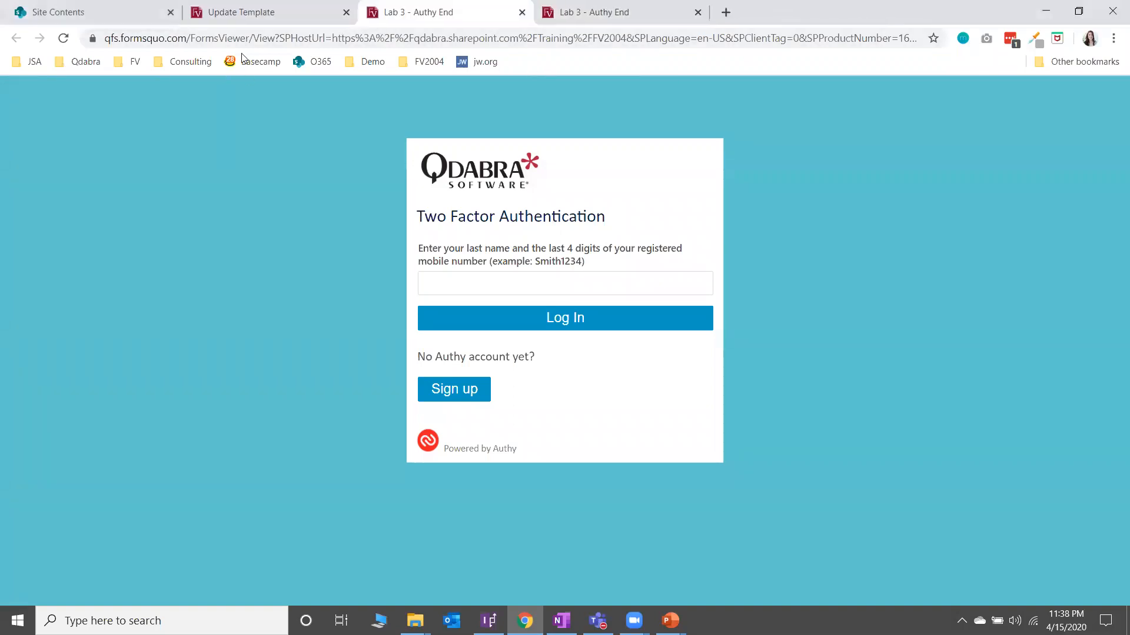
pyautogui.click(171, 12)
pyautogui.click(135, 7)
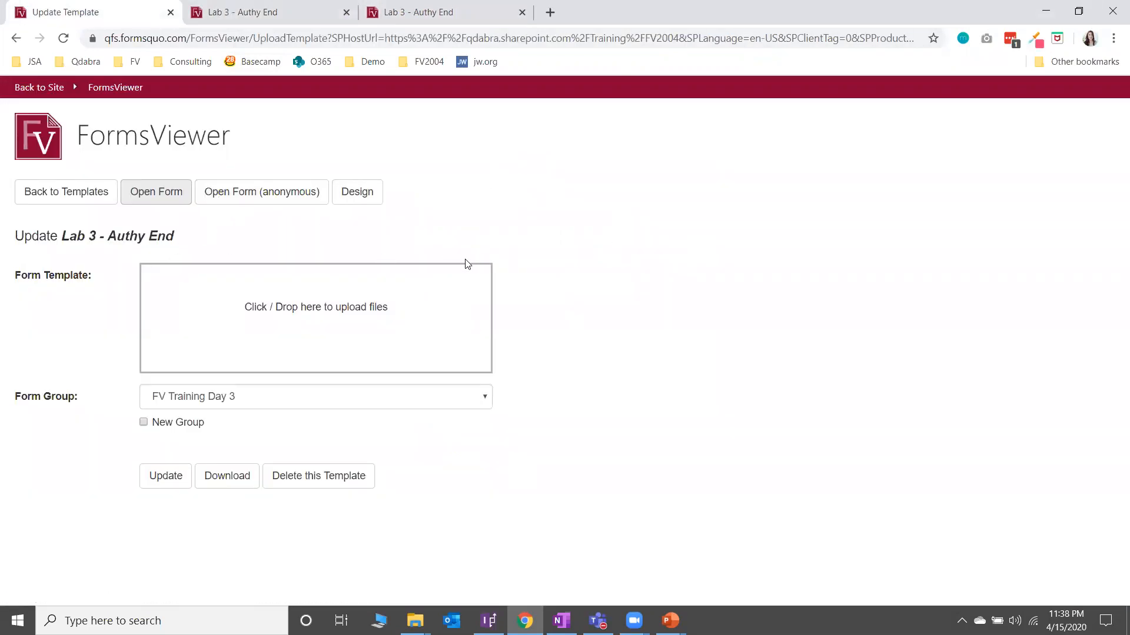
pyautogui.click(304, 197)
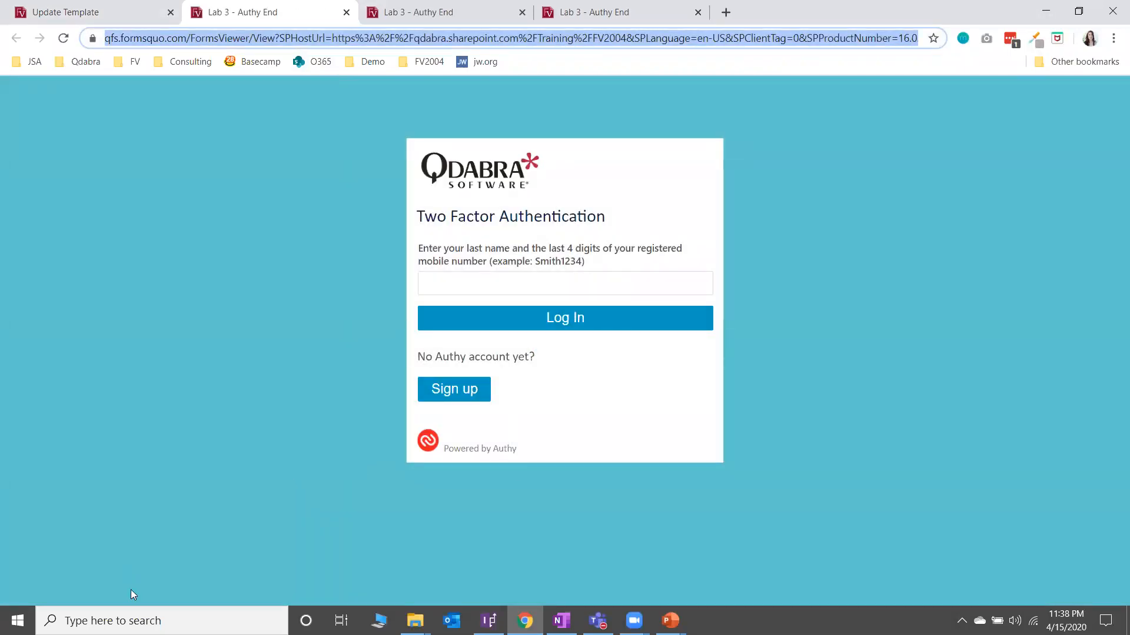
pyautogui.click(182, 612)
# Launch Notepad and paste in the anonymous form URL.
pyautogui.write('n')
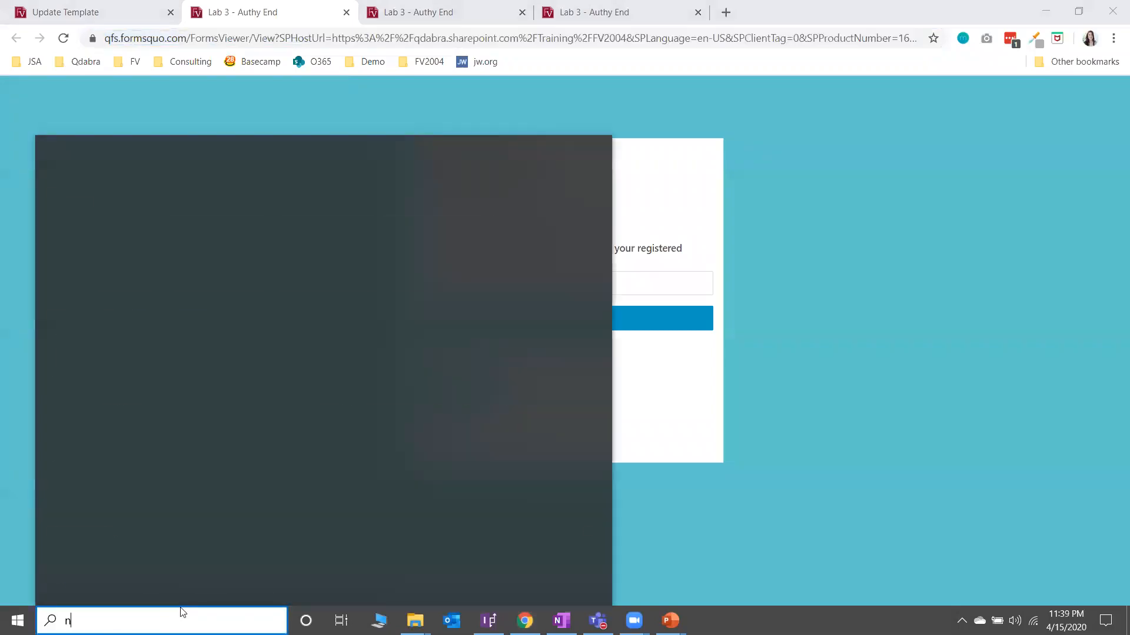
pyautogui.write('otepad')
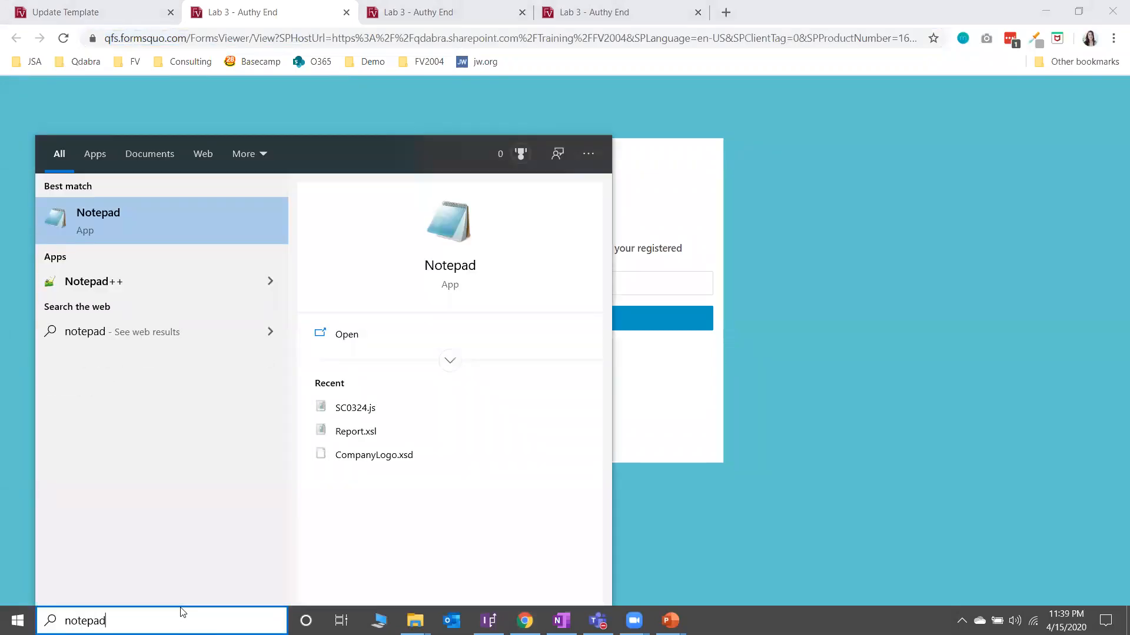
pyautogui.press('Return')
pyautogui.write('https://qfs.formsquo.com/FormsViewer/View?SPHostUrl=https%3A%2F%2Fqdabra.sharepoint.com%2FTraining%2FFV2004&SPLanguage=en-US&SPClientTag=0&SPProductNumber=16.0.20001.12024&SPAppWebUrl=https%3A%2F%2Fqdabra-a499105cd6247b.sharepoint.com%2FTraining%2FFV2004%2FFormsViewer&templateName=Lab%203%20-%20Authy%20End&FVAnon=true')
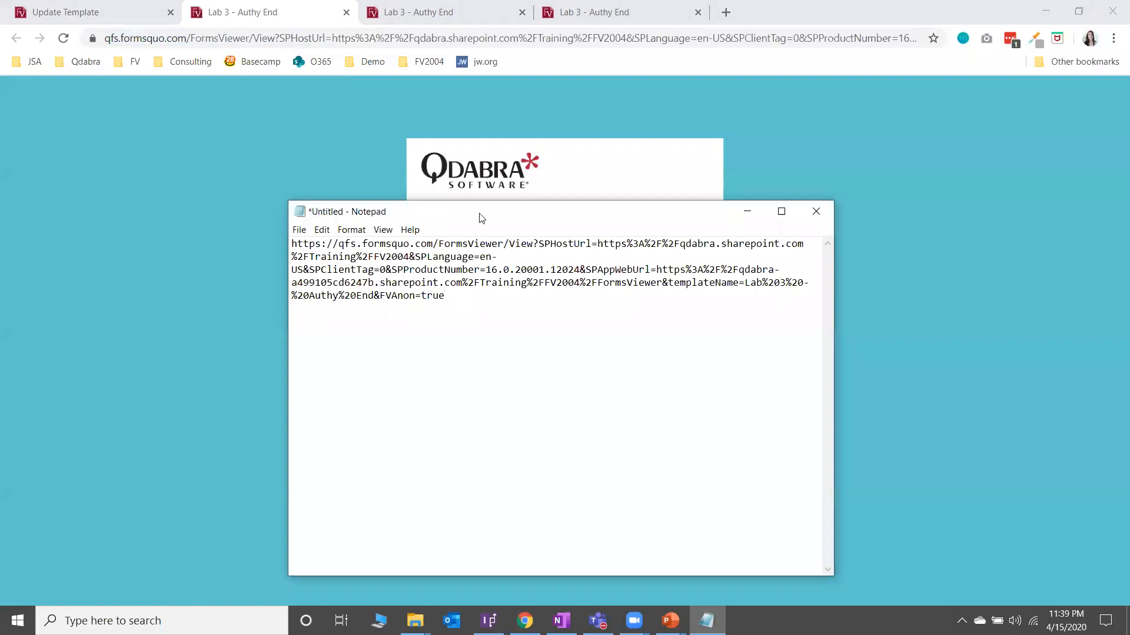
pyautogui.moveTo(481, 219); pyautogui.dragTo(365, 178)
# Select the full URL ending in &FVAnon=true, then minimize Notepad.
pyautogui.moveTo(329, 265); pyautogui.dragTo(246, 261)
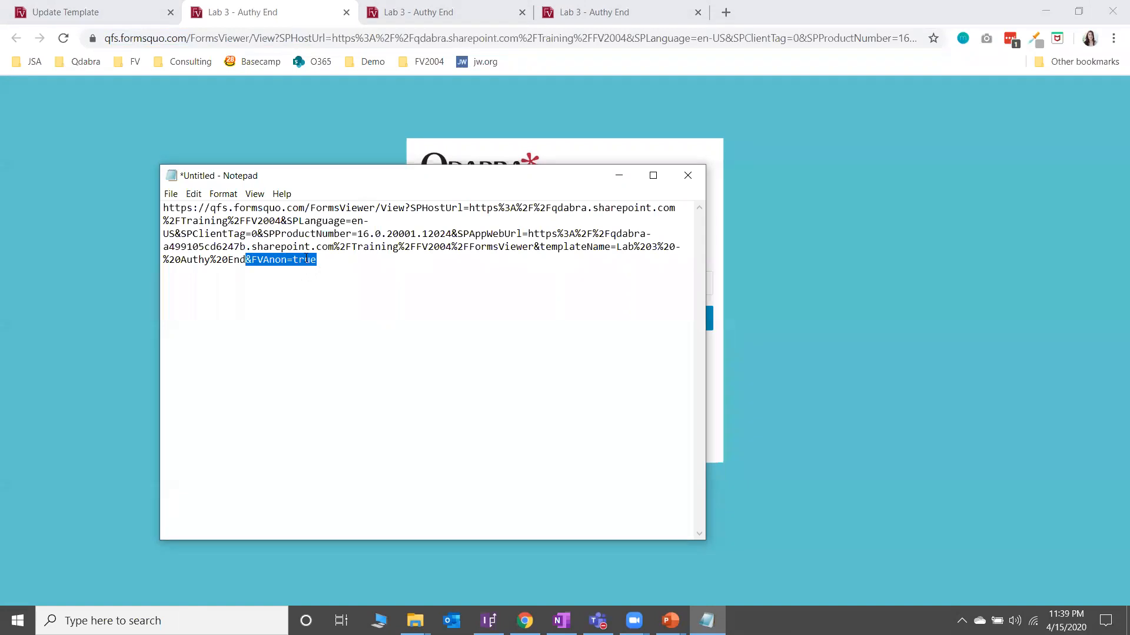
pyautogui.click(340, 267)
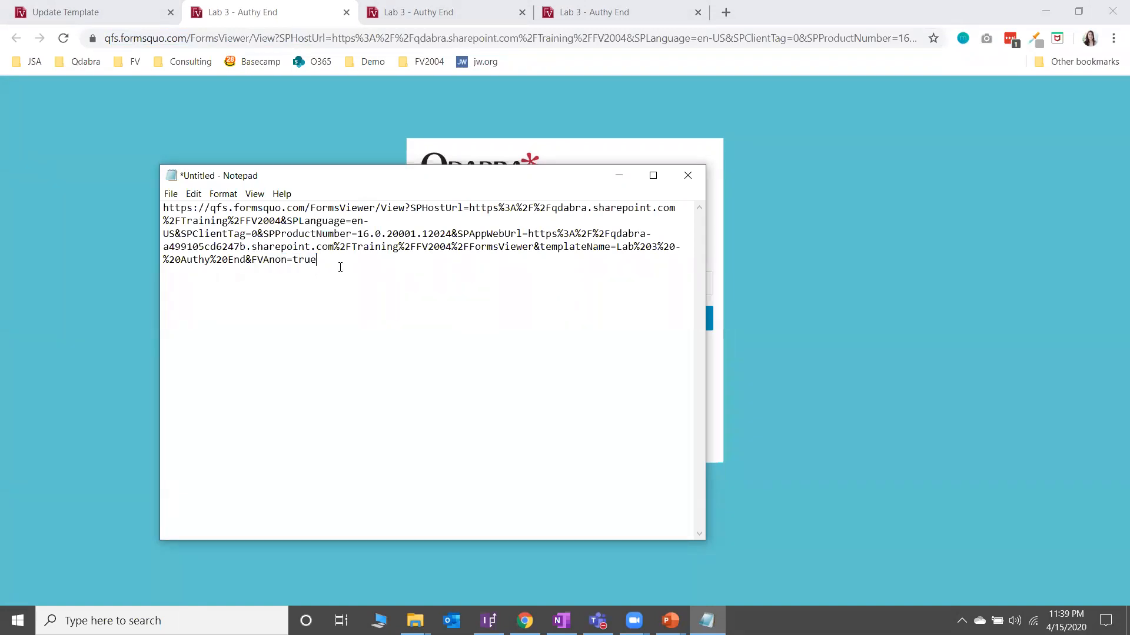
pyautogui.moveTo(318, 262); pyautogui.dragTo(147, 208)
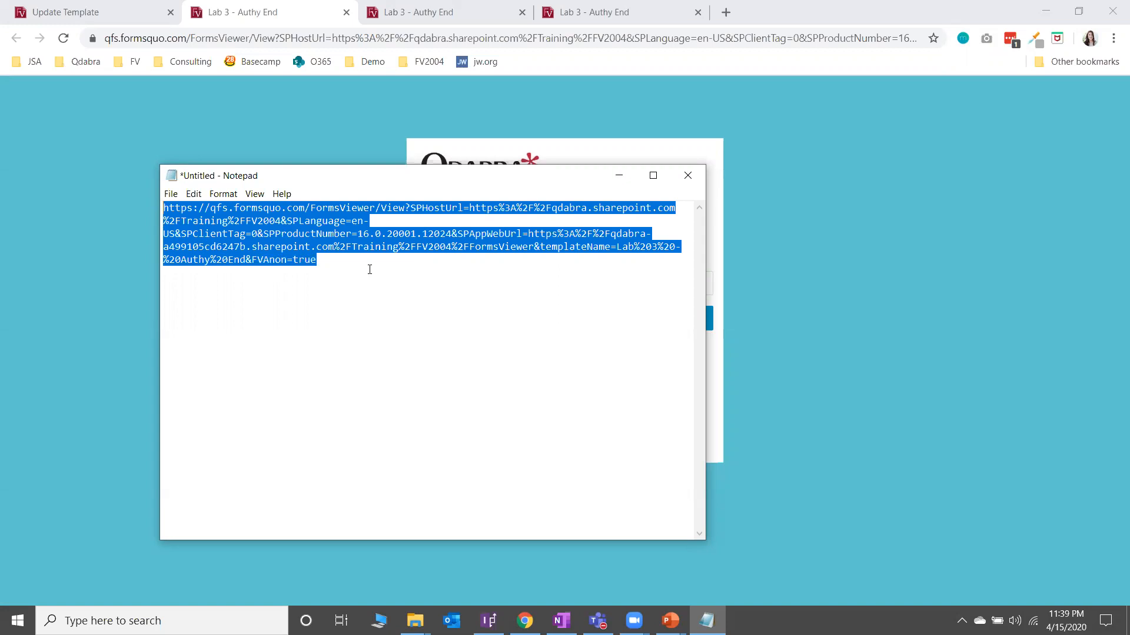
pyautogui.click(333, 267)
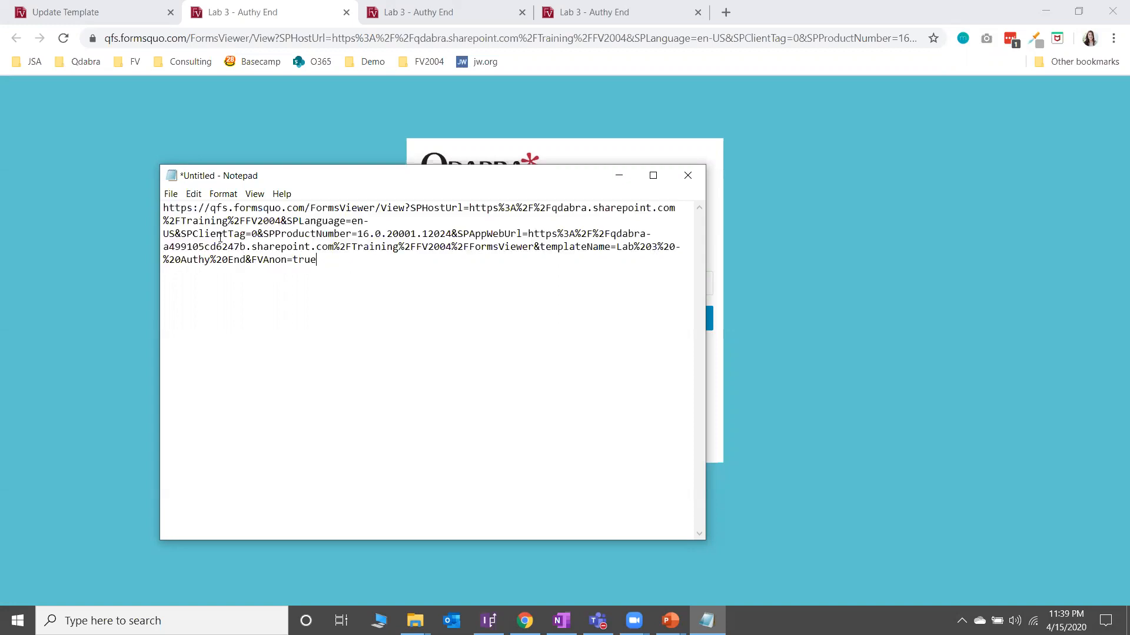
pyautogui.hotkey('ctrl', 'a')
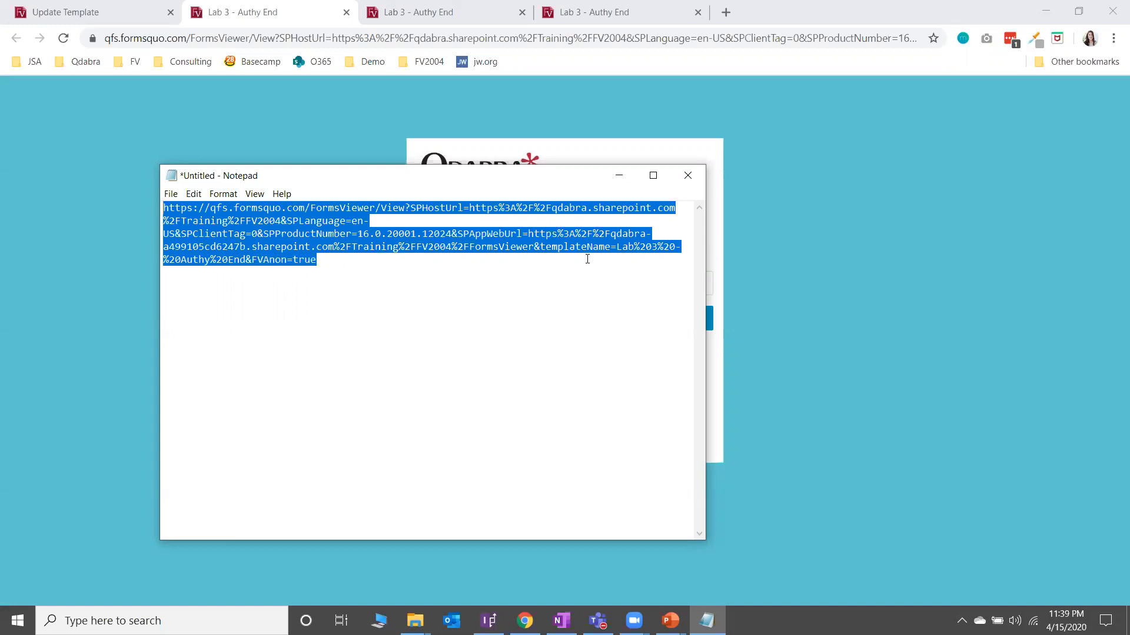
pyautogui.moveTo(563, 180); pyautogui.dragTo(548, 195)
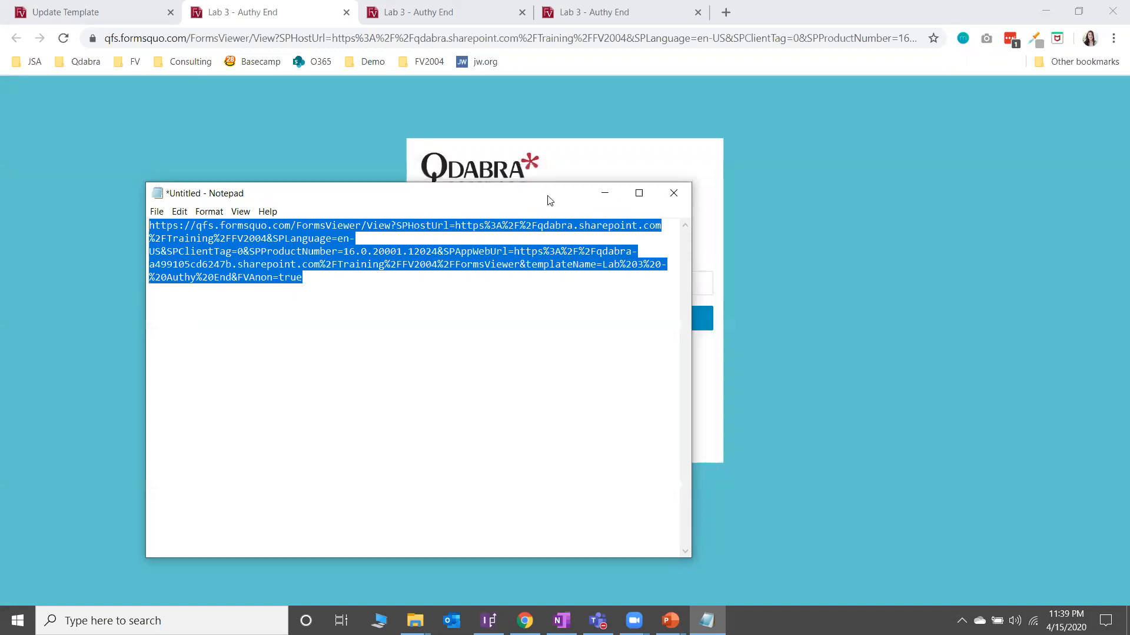
pyautogui.click(604, 194)
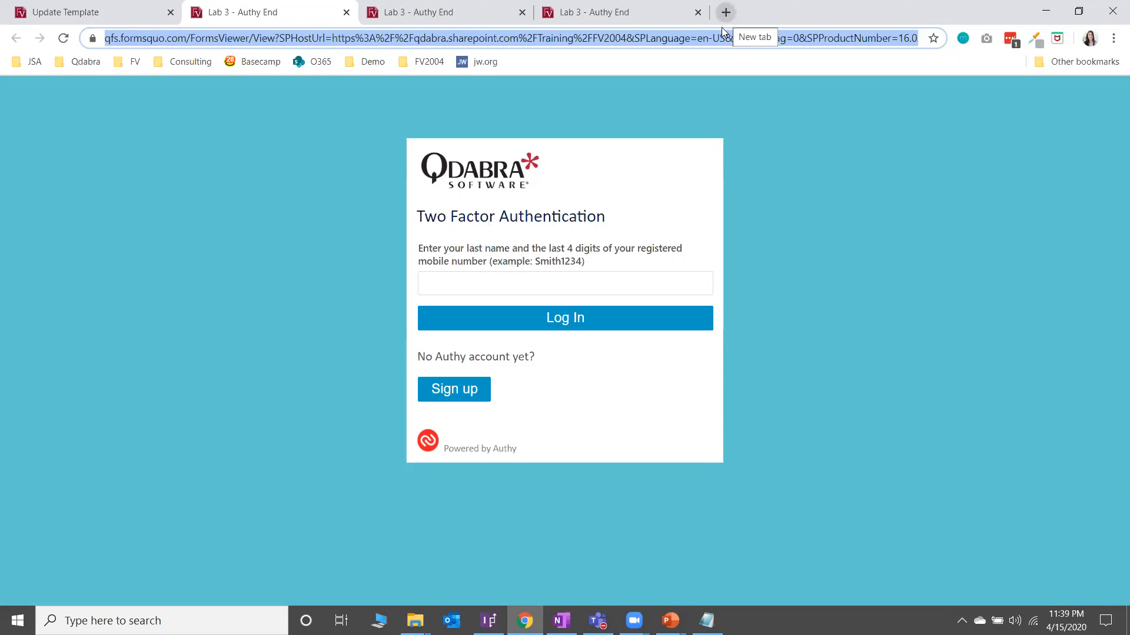
# Close the fourth Lab 3 tab, reselect the Notepad URL, and restore Chrome to a smaller window.
pyautogui.click(665, 13)
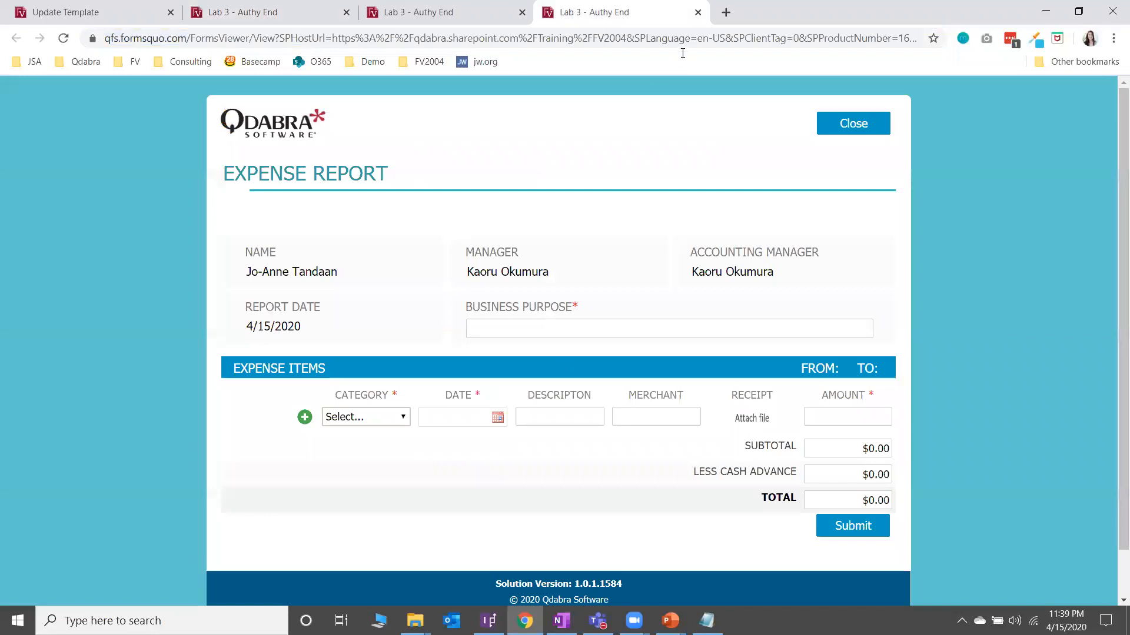
pyautogui.click(697, 13)
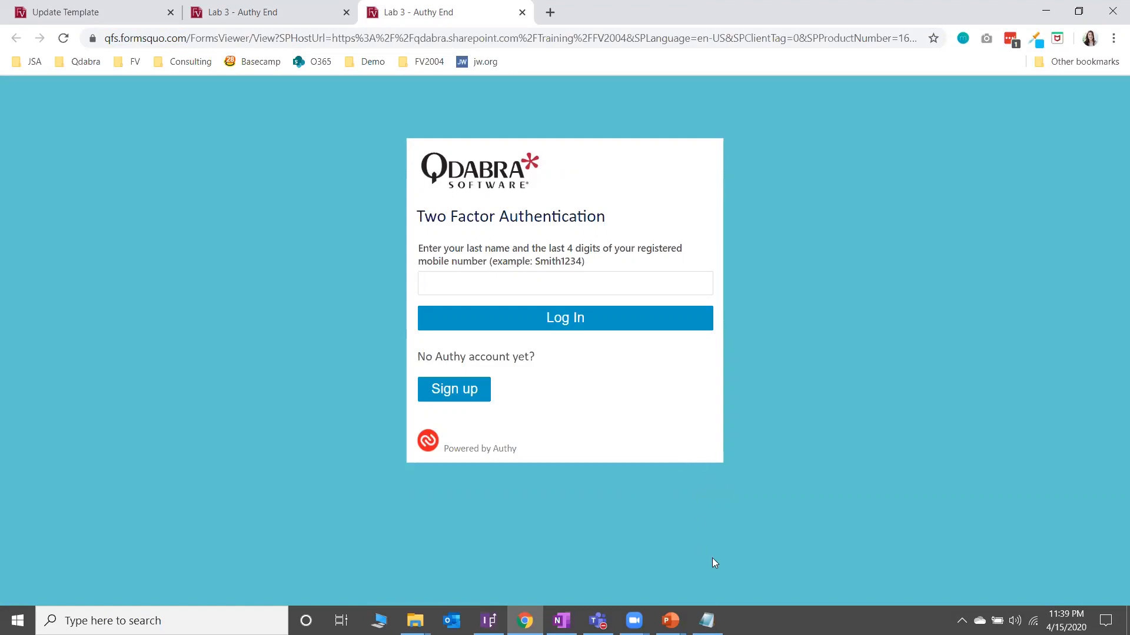
pyautogui.click(707, 621)
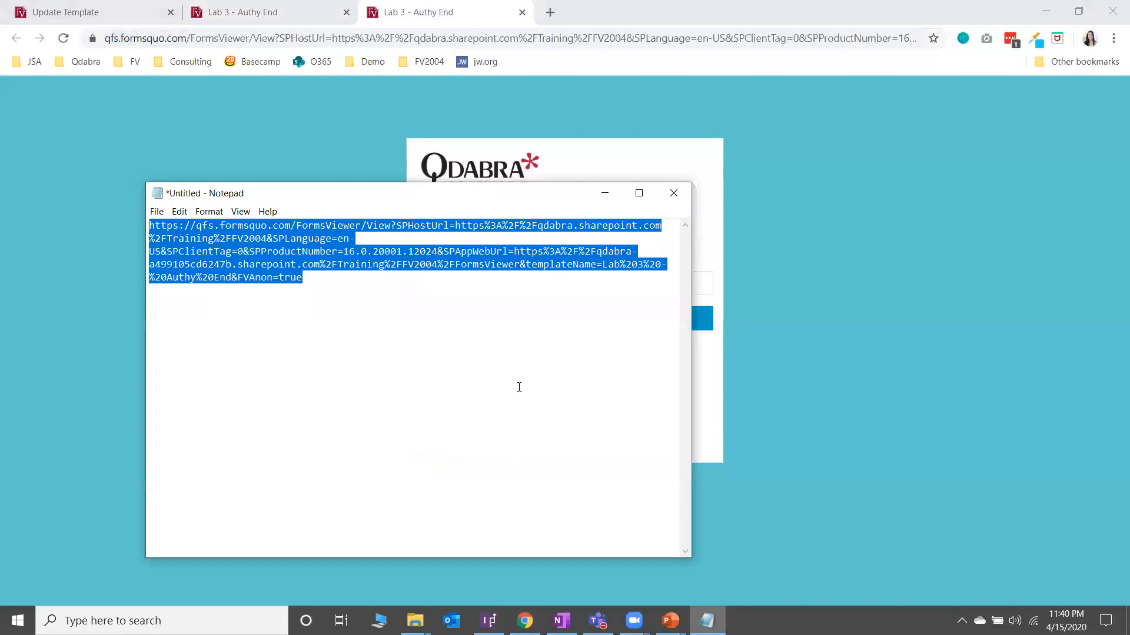
pyautogui.moveTo(358, 295); pyautogui.dragTo(14, 204)
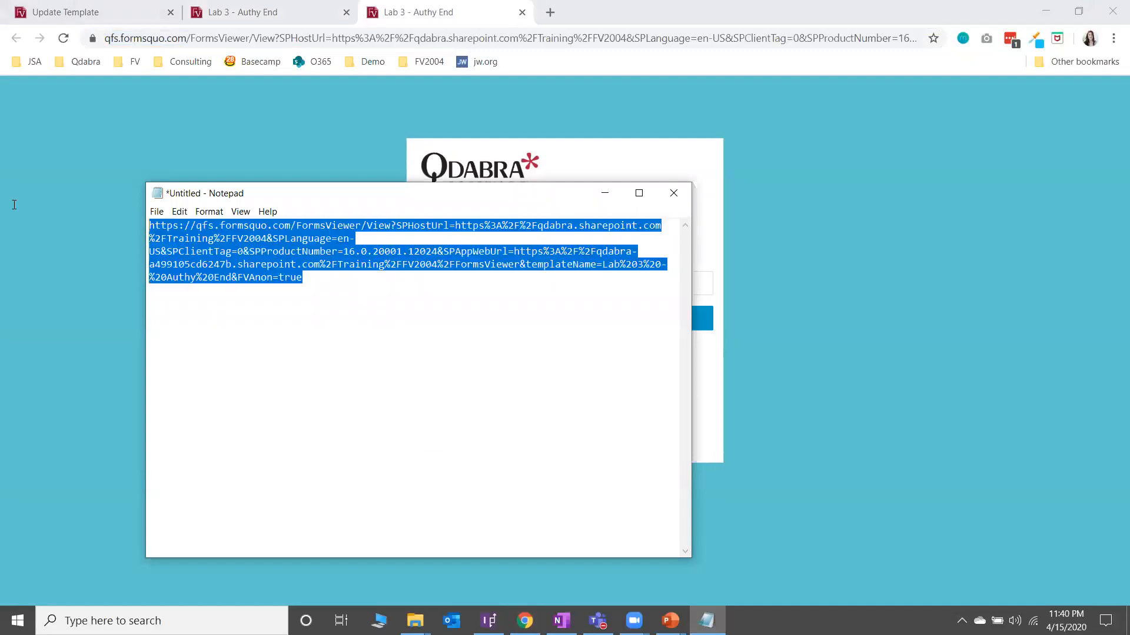
pyautogui.click(604, 197)
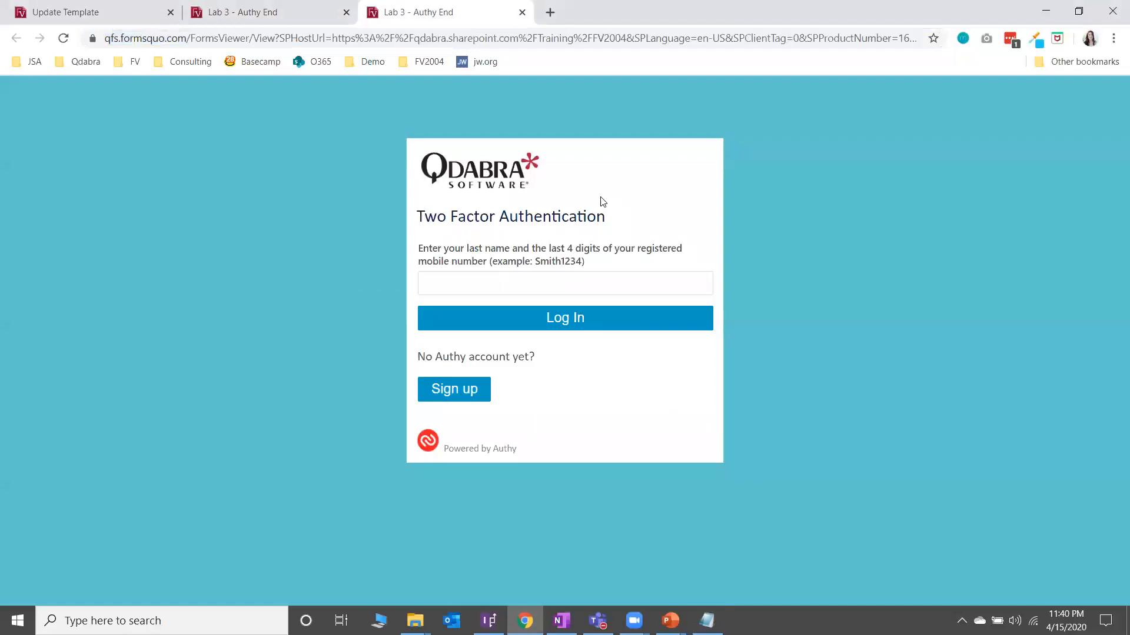
pyautogui.doubleClick(553, 24)
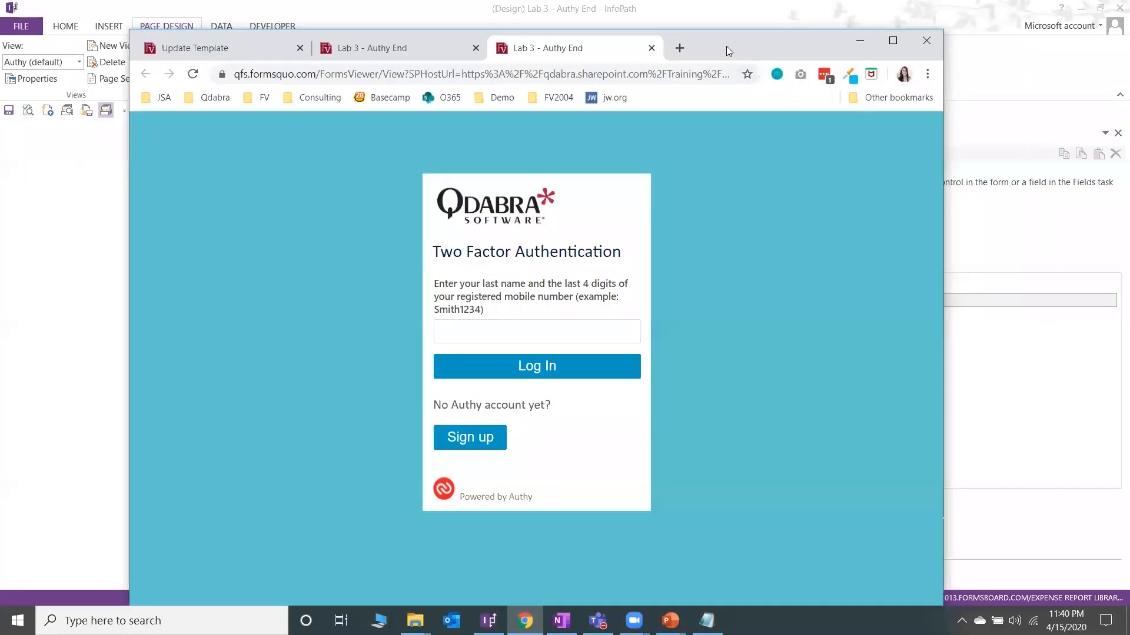
# Shift Chrome left, open a new tab, and browse the Demo > Test bookmark folder.
pyautogui.moveTo(633, 50); pyautogui.dragTo(597, 46)
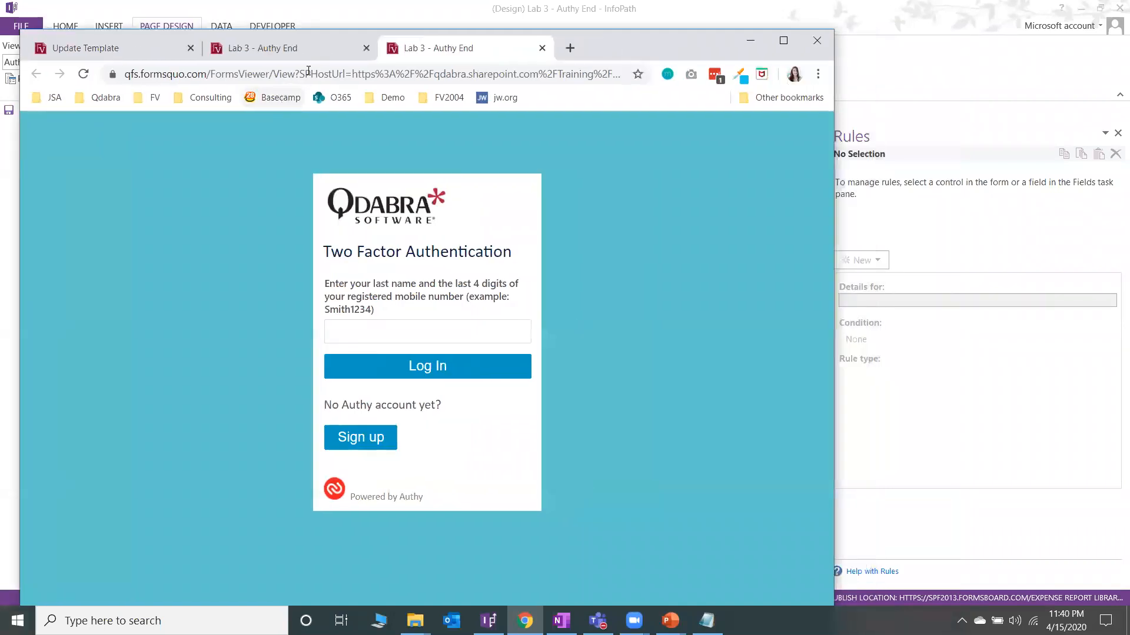
pyautogui.click(169, 51)
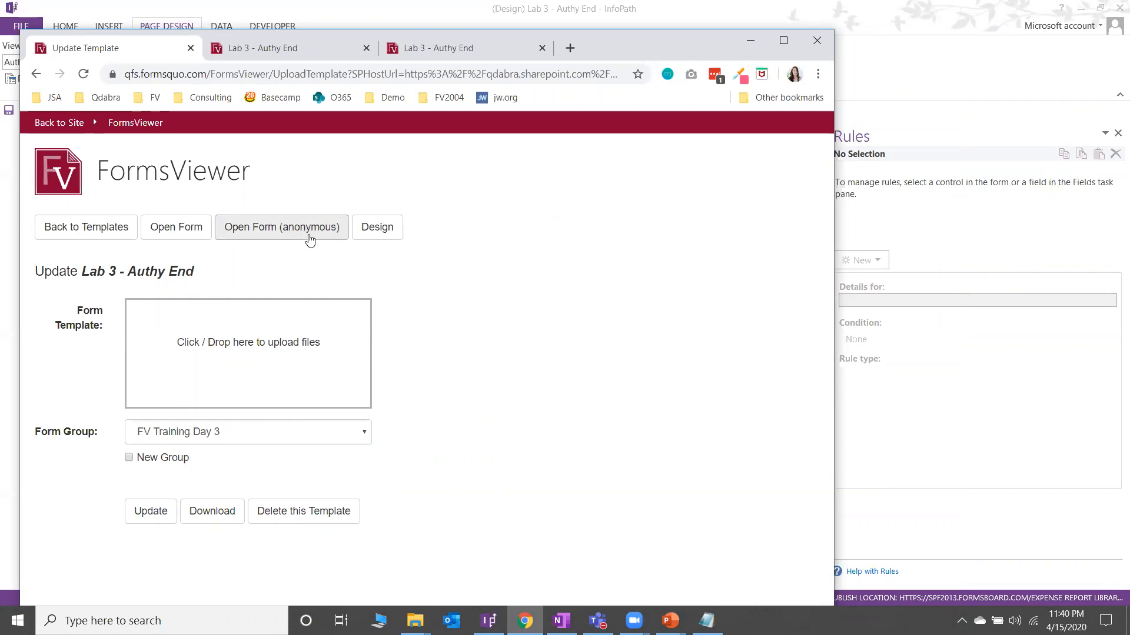
pyautogui.click(569, 50)
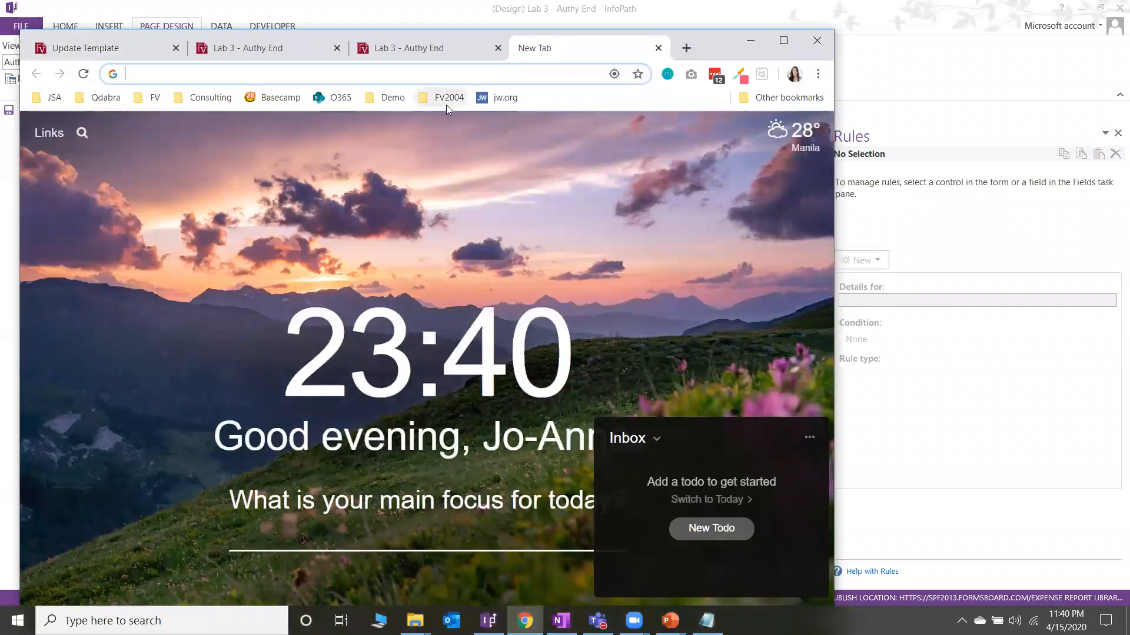
pyautogui.click(448, 99)
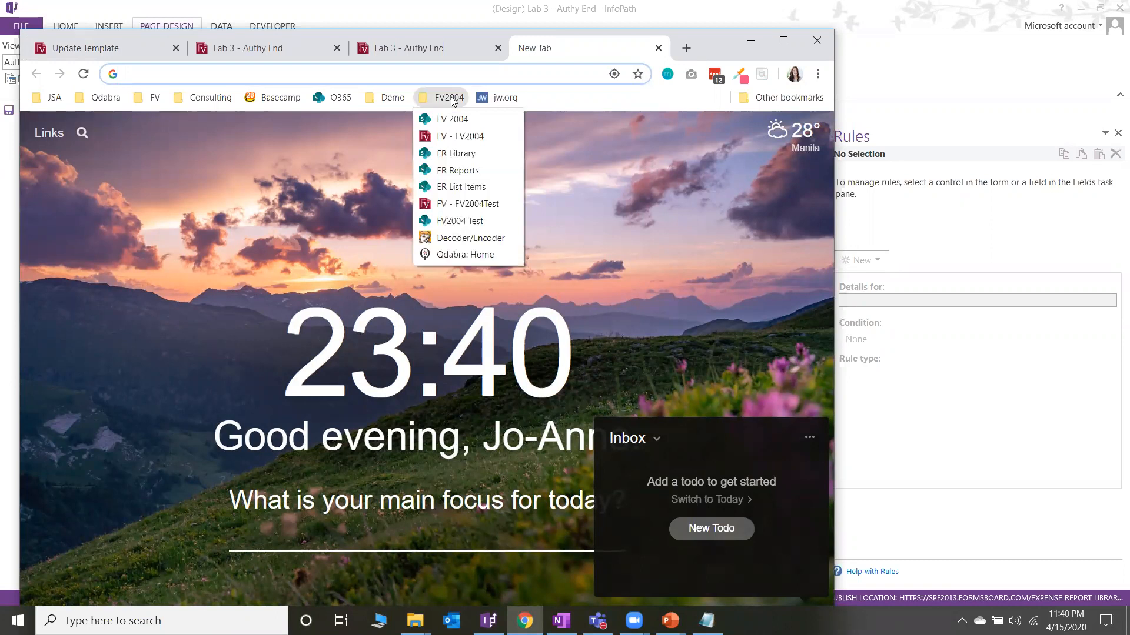
pyautogui.moveTo(393, 103)
pyautogui.moveTo(416, 241)
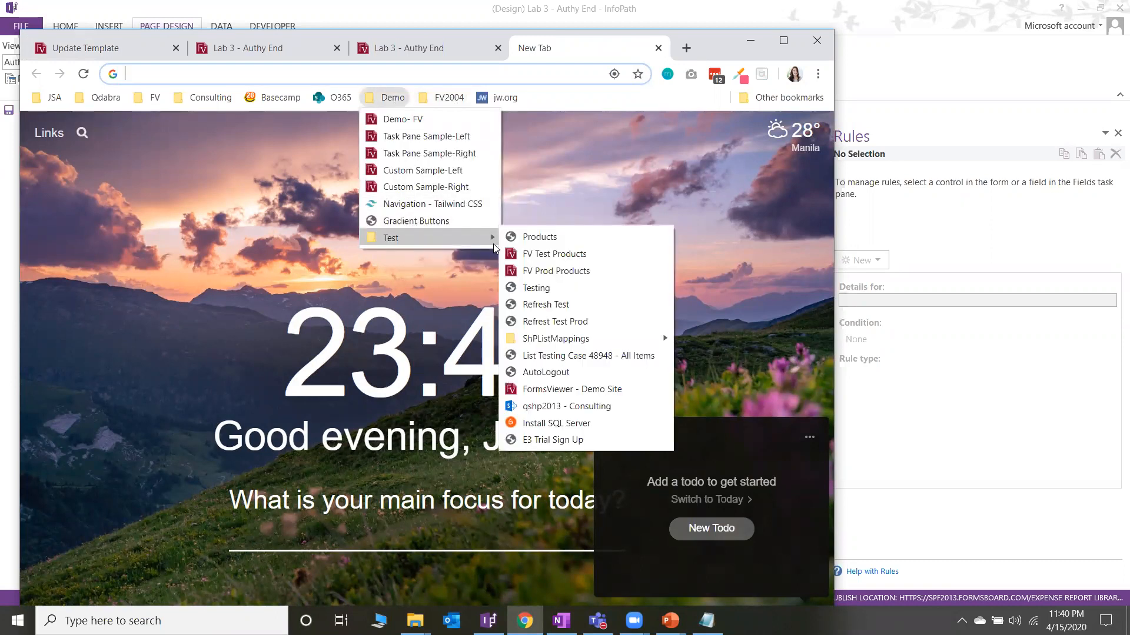
# From FV Test Products' Manage Templates, expand Cases (43) and open 49177_Allow disabling anonymous.
pyautogui.click(596, 256)
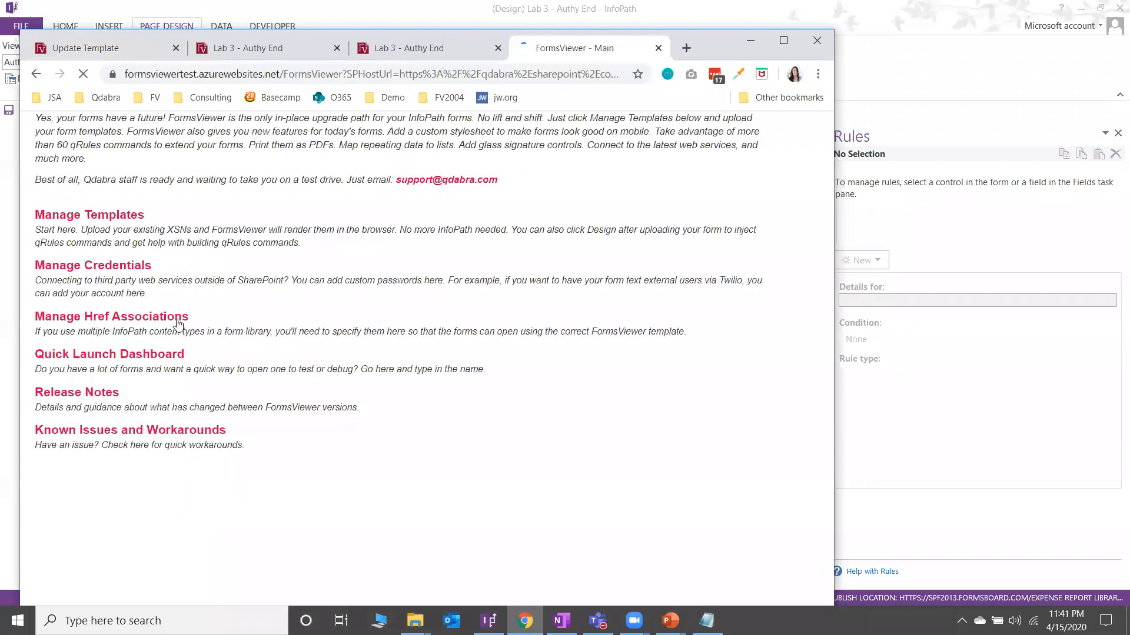
pyautogui.click(131, 320)
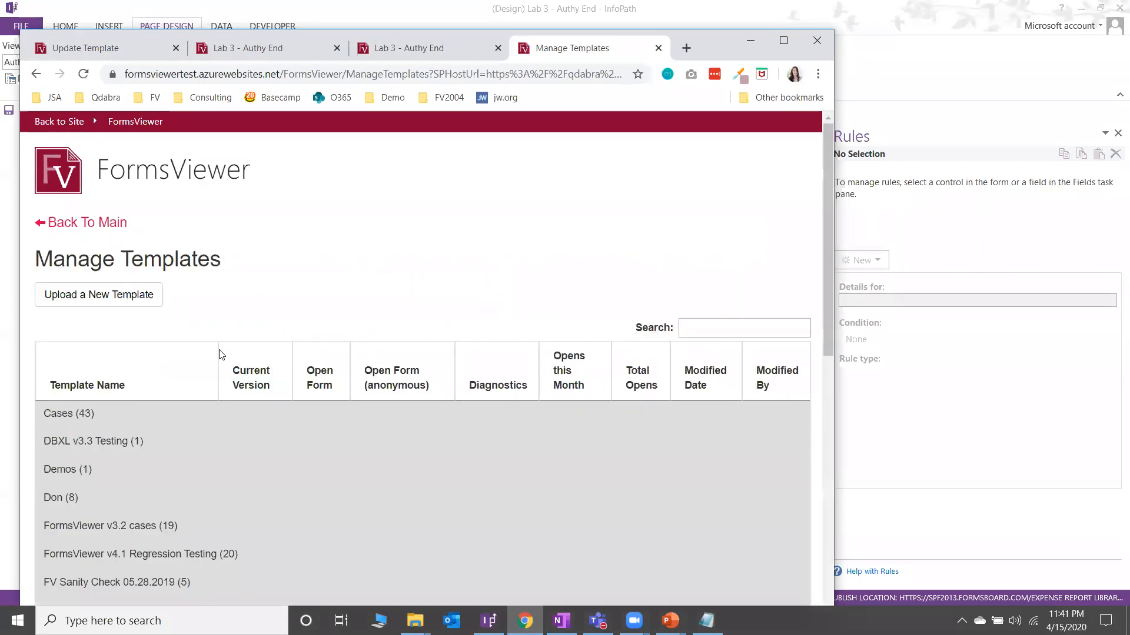
pyautogui.scroll(-6, 215, 357)
pyautogui.scroll(2, 216, 357)
pyautogui.click(116, 195)
pyautogui.scroll(-6, 126, 295)
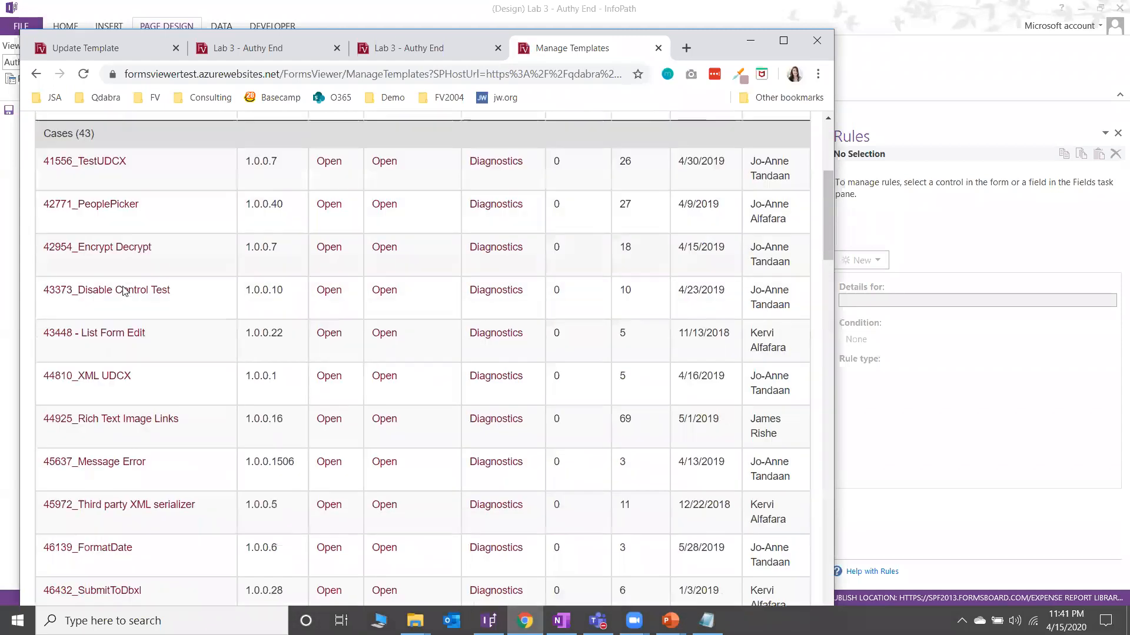
pyautogui.scroll(-18, 126, 294)
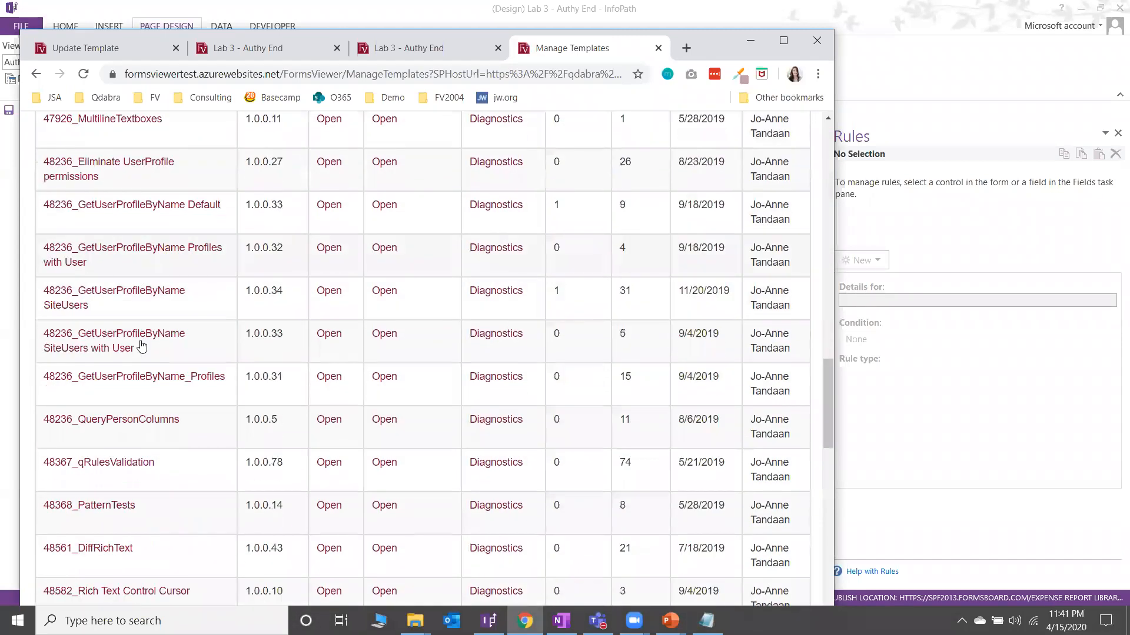
pyautogui.click(194, 443)
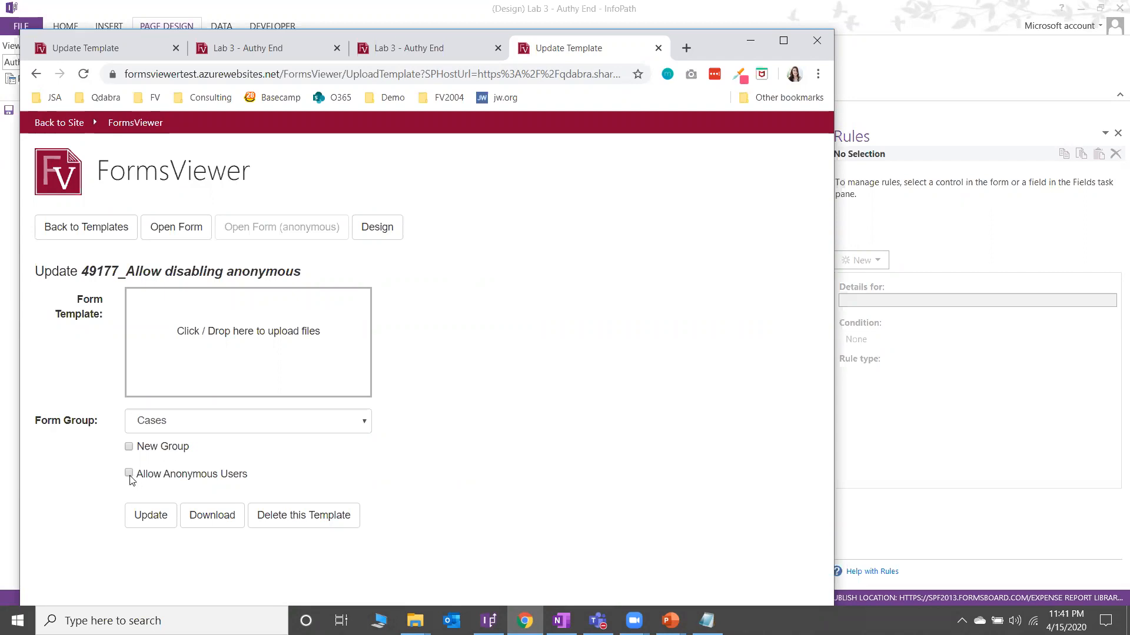
# Turn on Allow Anonymous Users for the 49177_Allow disabling anonymous template.
pyautogui.click(129, 473)
pyautogui.click(129, 473)
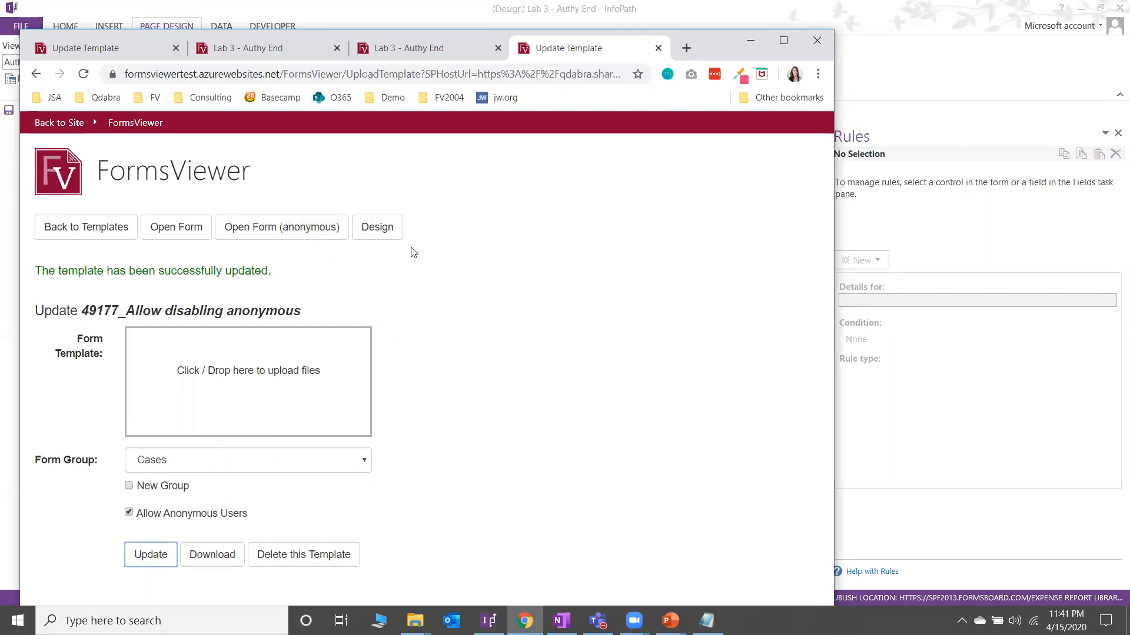
# Check the &FVAnon=true part of the Notepad URL, then maximize Chrome on the updated template.
pyautogui.click(706, 621)
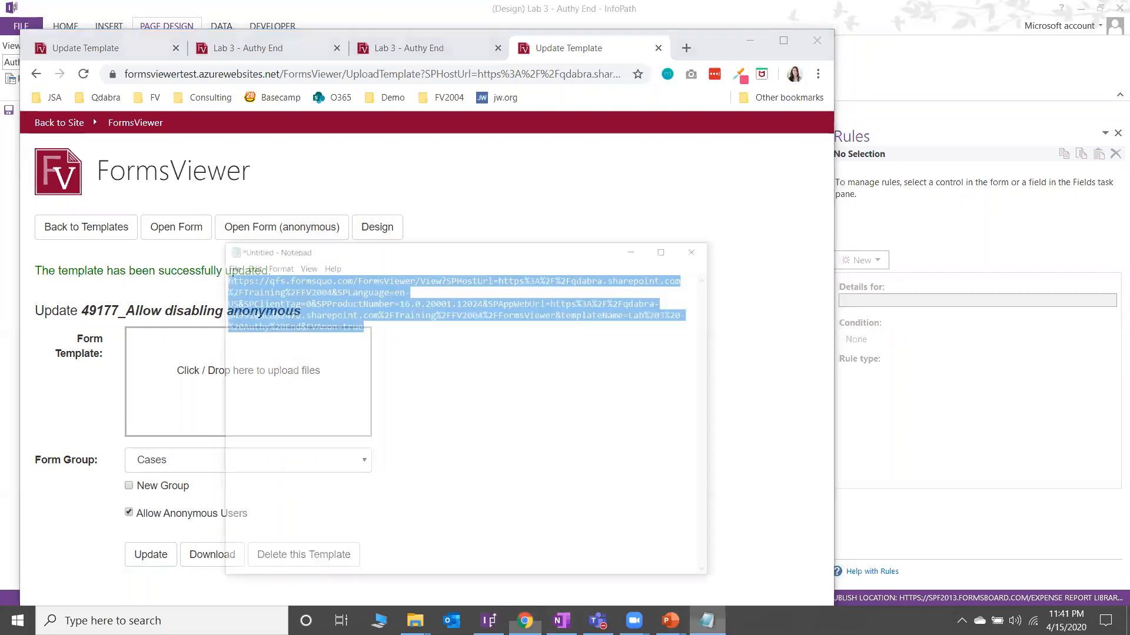
pyautogui.moveTo(412, 193); pyautogui.dragTo(409, 212)
pyautogui.moveTo(301, 295); pyautogui.dragTo(231, 300)
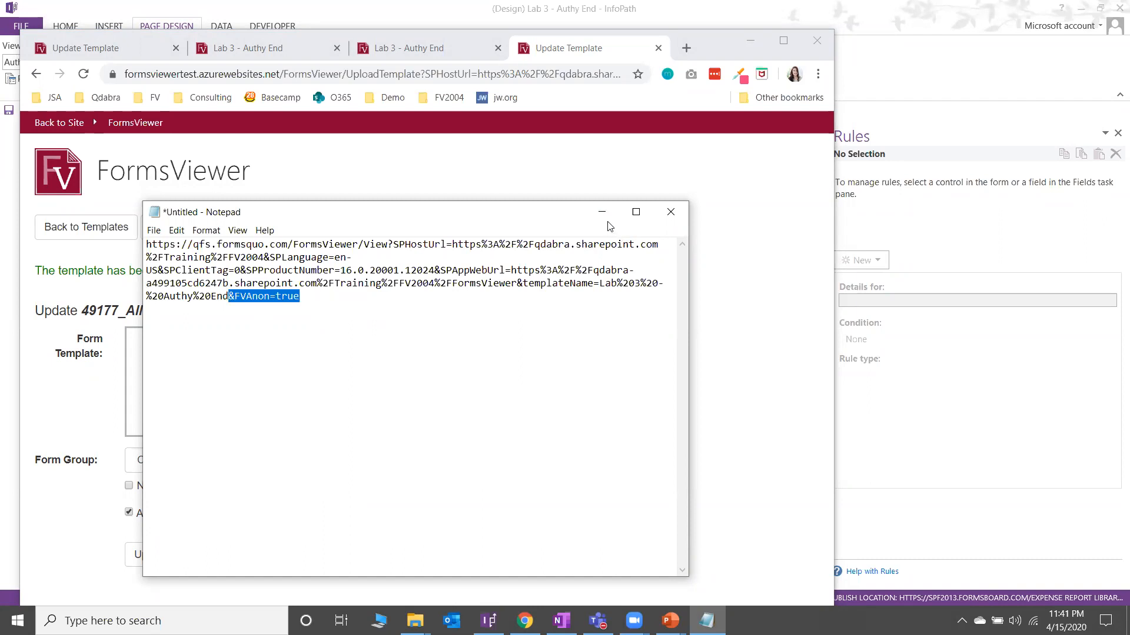
pyautogui.hotkey('alt', 'Tab')
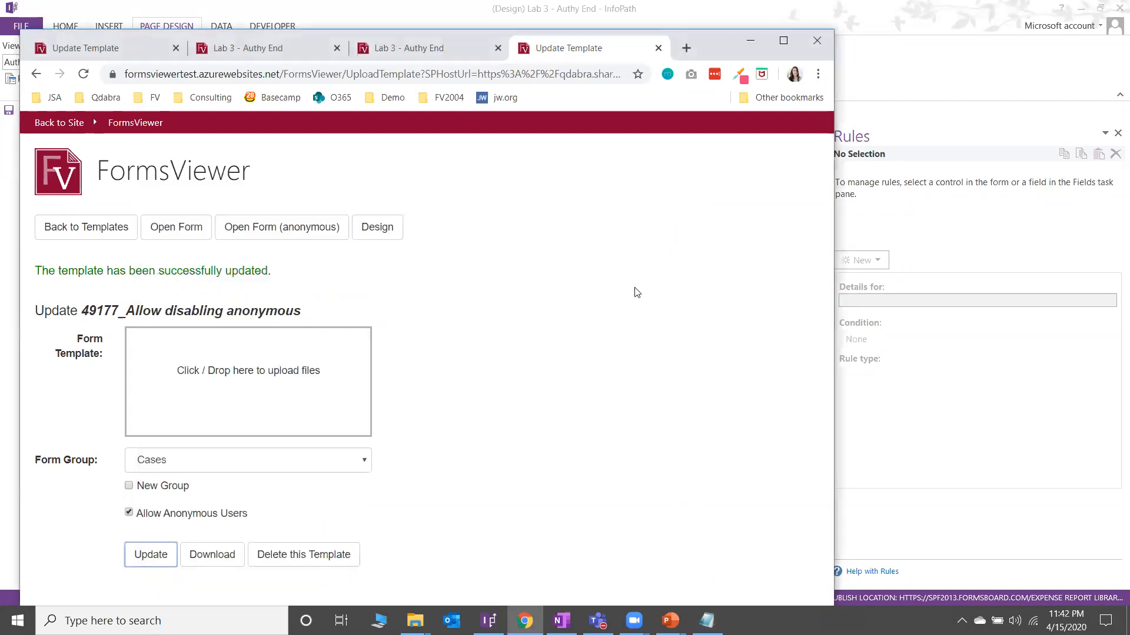
pyautogui.hotkey('alt', 'Tab')
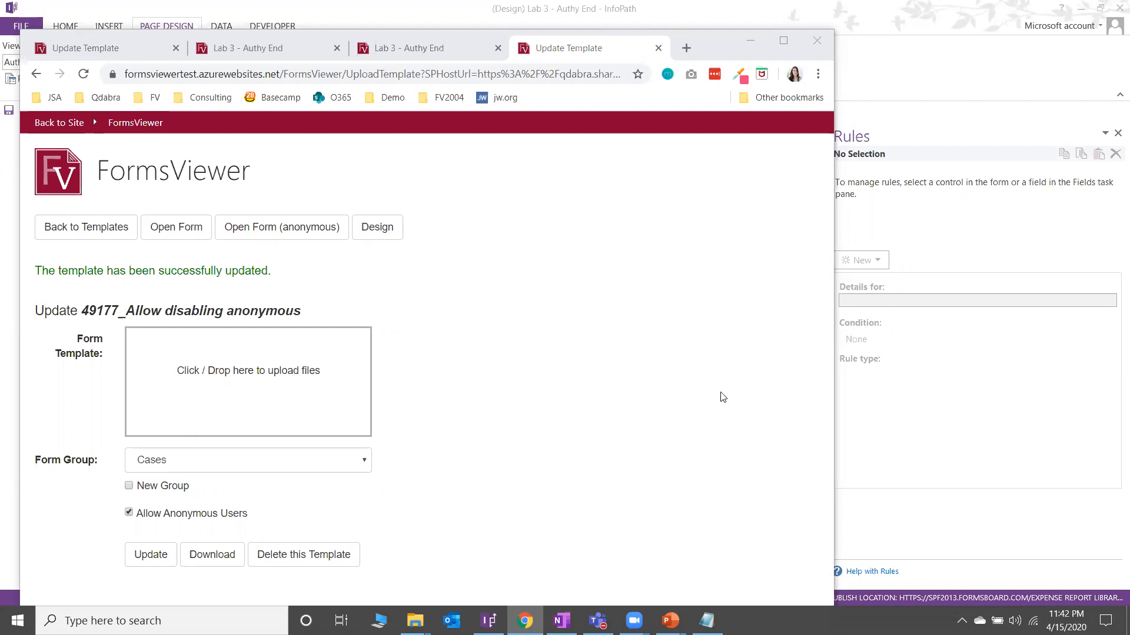
pyautogui.click(783, 40)
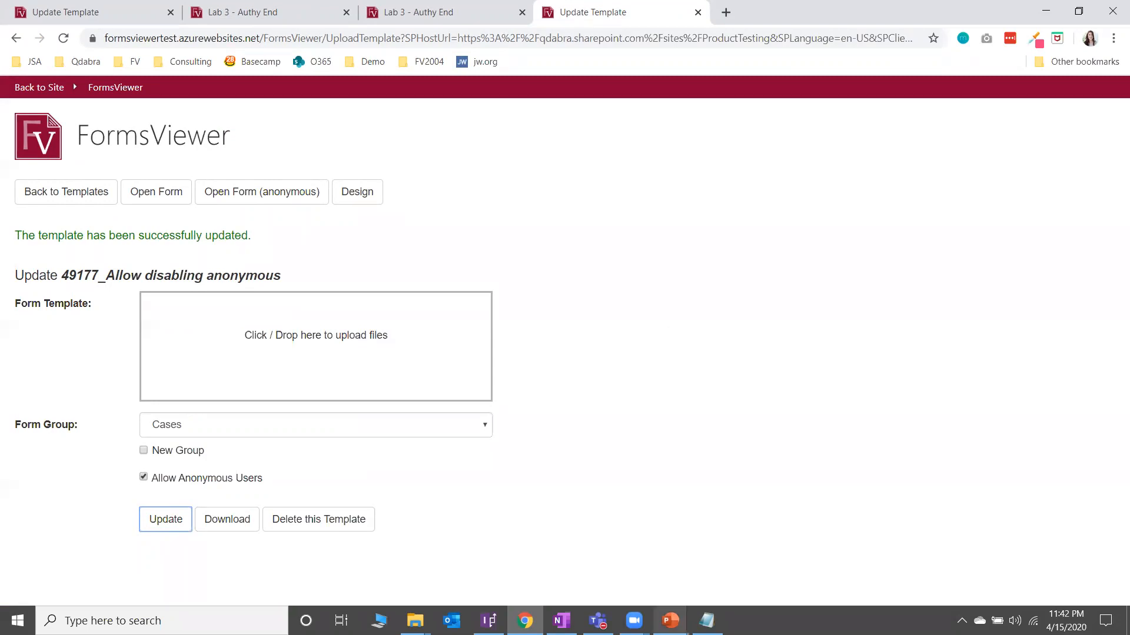
pyautogui.moveTo(670, 621)
# Open the Lab 3 - Authy End form anonymously in a new tab.
pyautogui.click(382, 24)
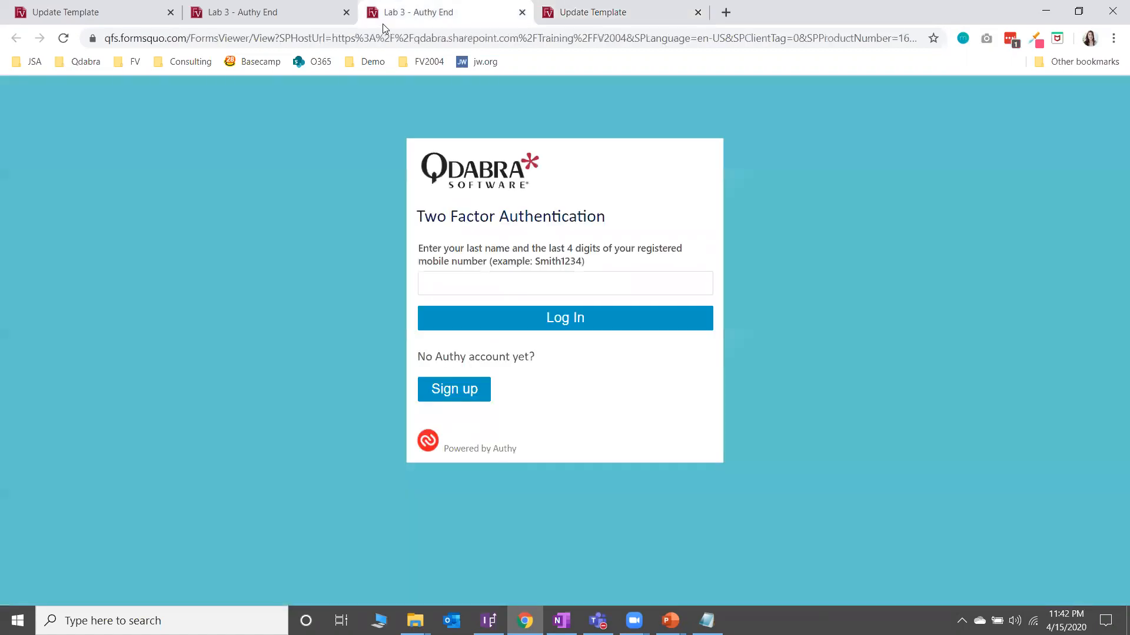
pyautogui.click(290, 18)
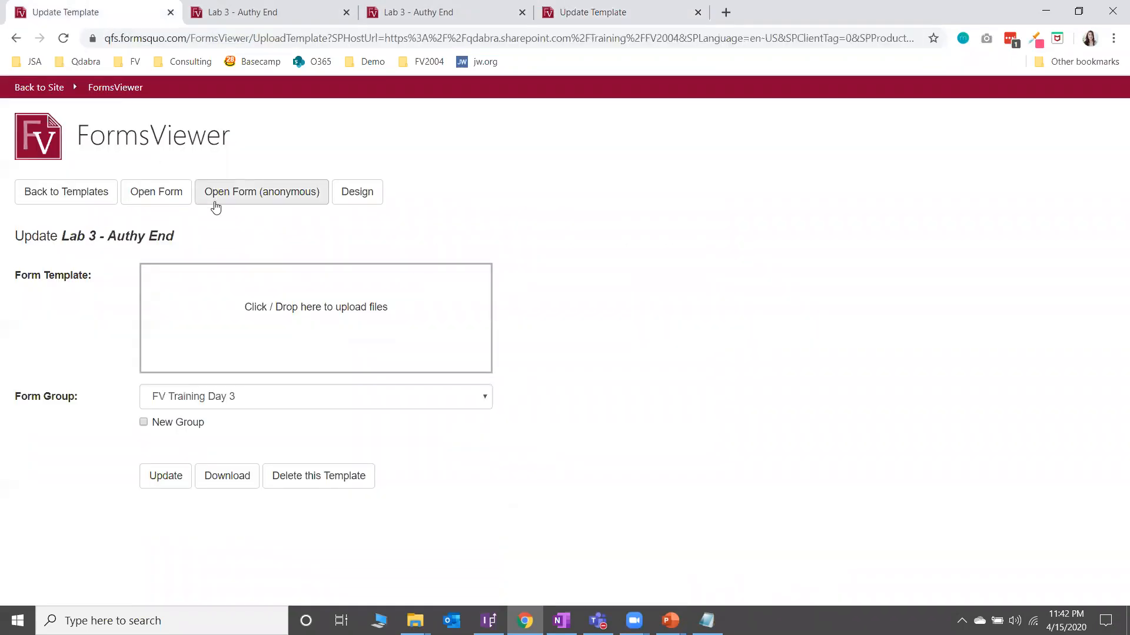
pyautogui.click(320, 184)
pyautogui.click(302, 46)
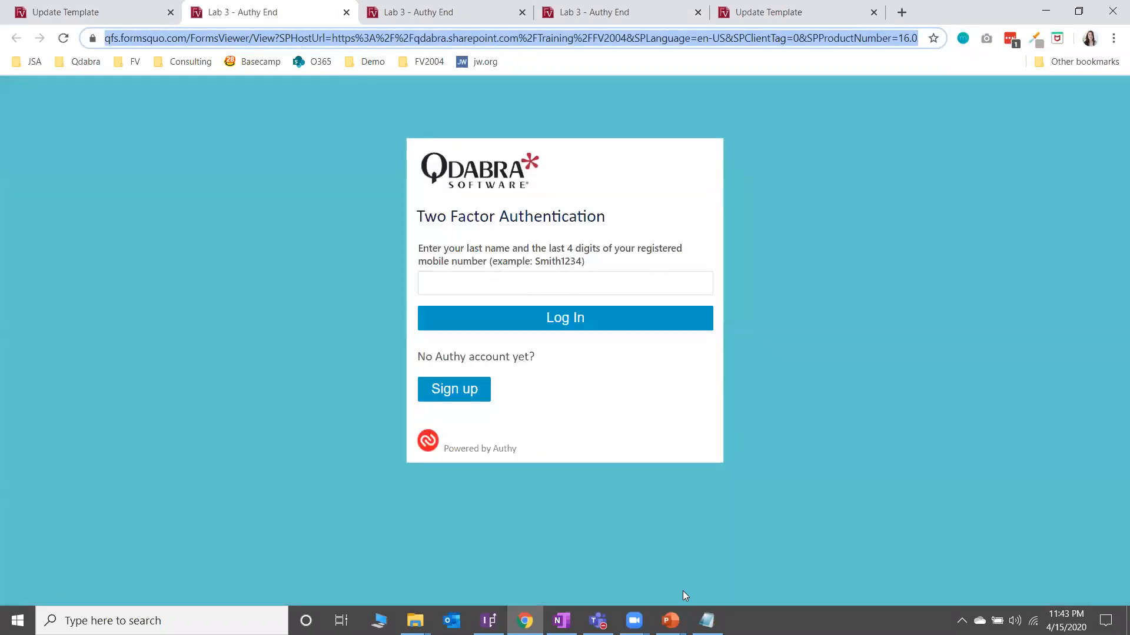
# Bring the Zoom Cloud Meetings window to the front from the taskbar.
pyautogui.click(634, 621)
pyautogui.click(652, 591)
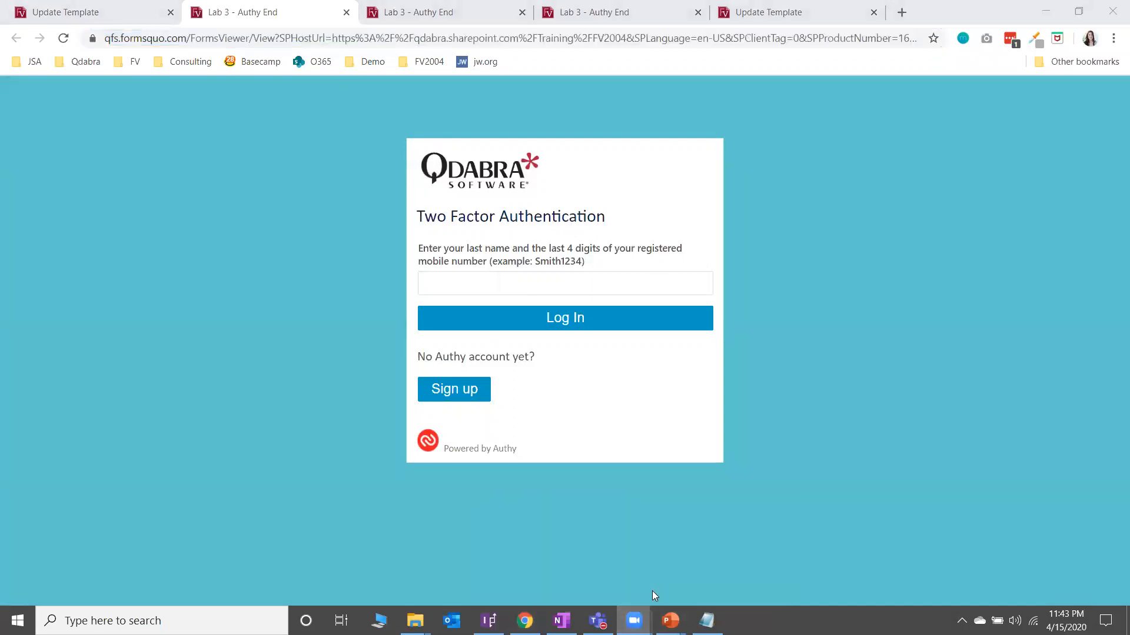
pyautogui.click(634, 621)
pyautogui.click(587, 564)
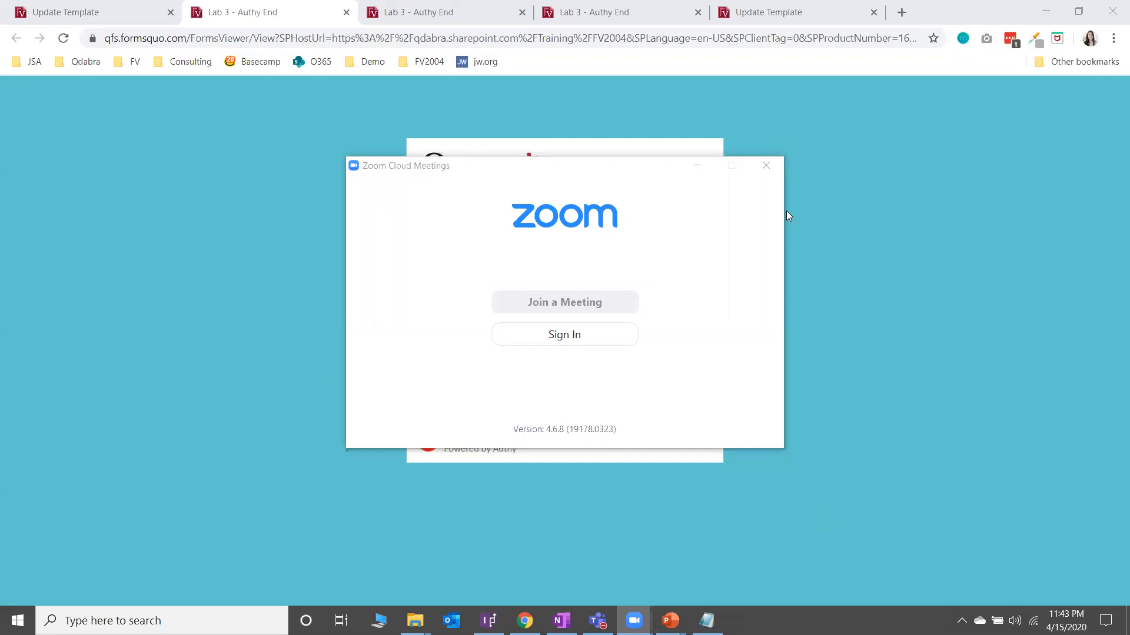
# Close Zoom, answer the leave-meeting prompt, and return to the Chrome login page.
pyautogui.click(766, 165)
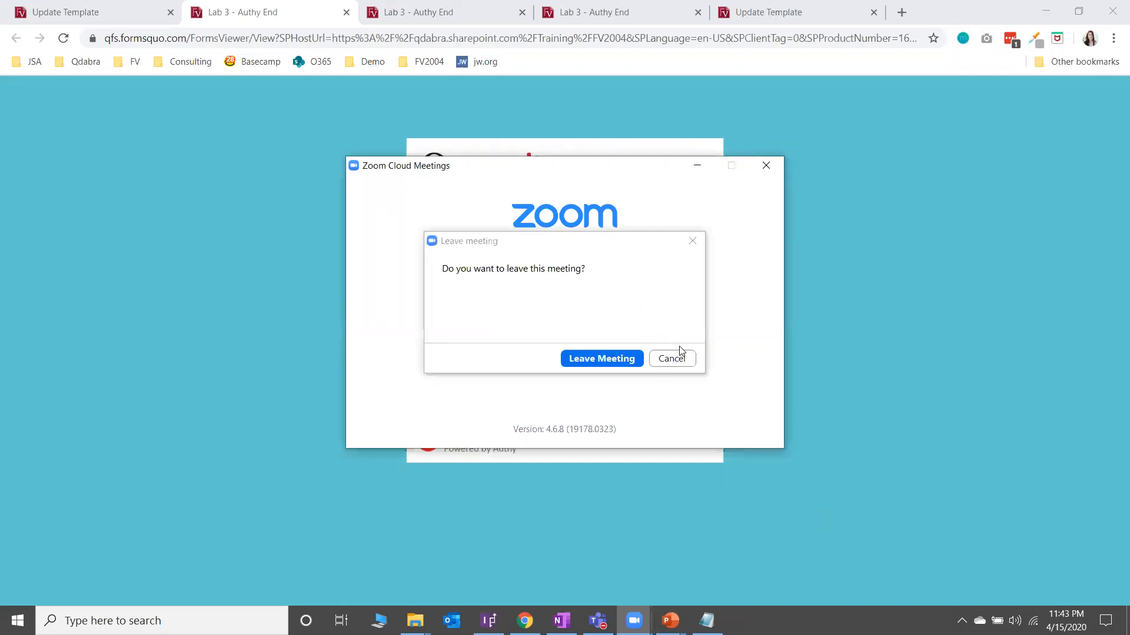
pyautogui.click(680, 356)
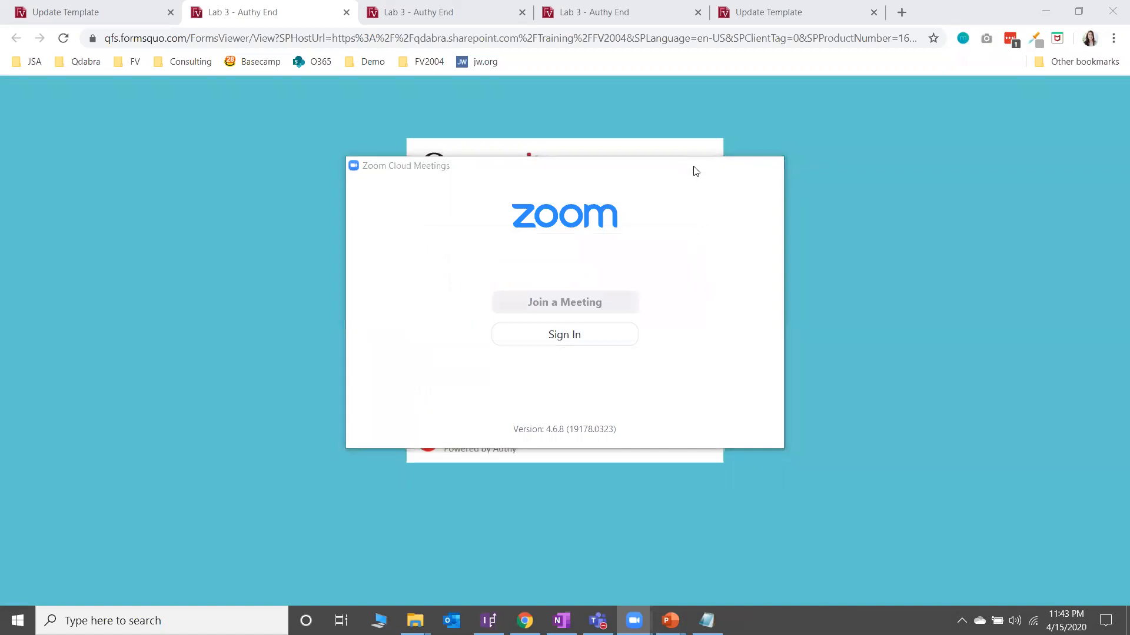
pyautogui.hotkey('alt', 'Tab')
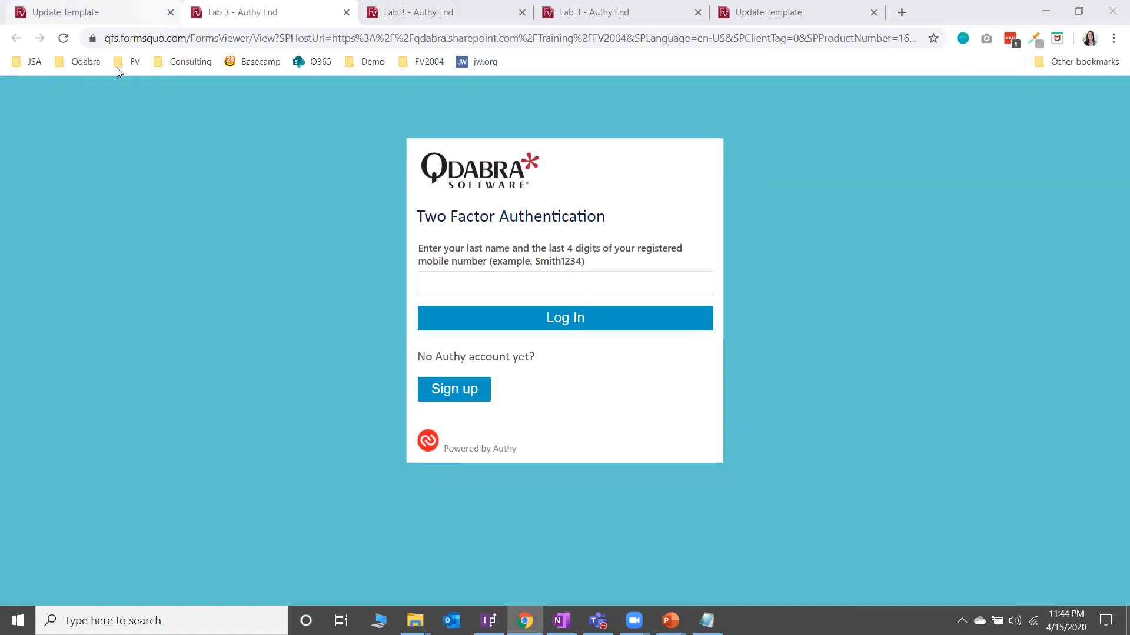
# In a new tab, open the FV2004 site's Users list and reload it.
pyautogui.hotkey('ctrl', 't')
pyautogui.click(425, 62)
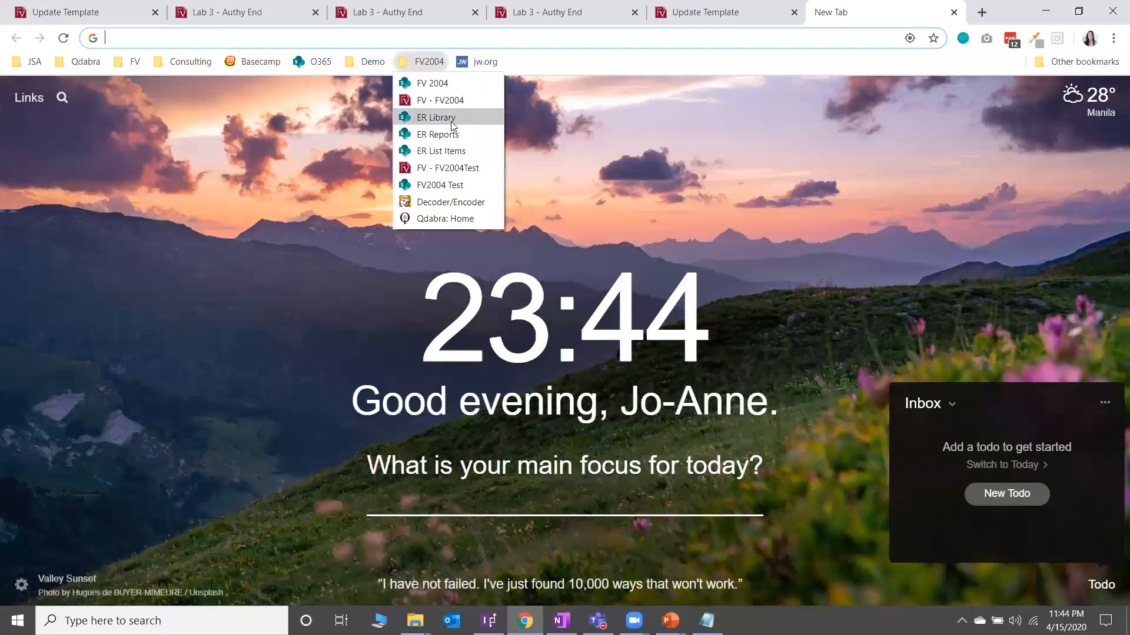
pyautogui.click(465, 84)
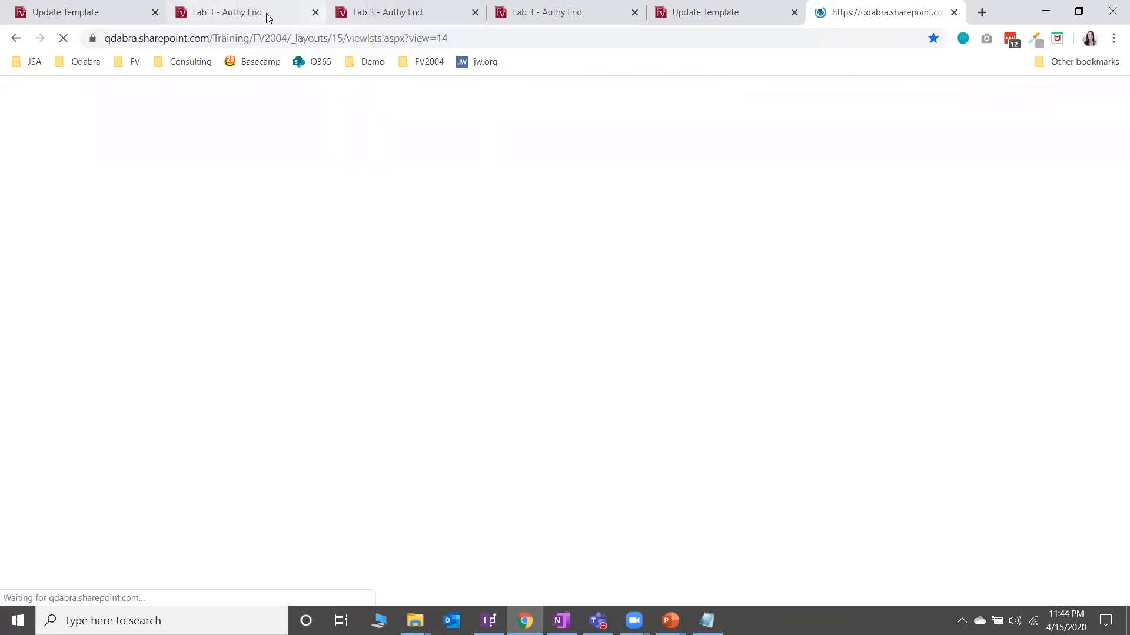
pyautogui.scroll(-2, 259, 459)
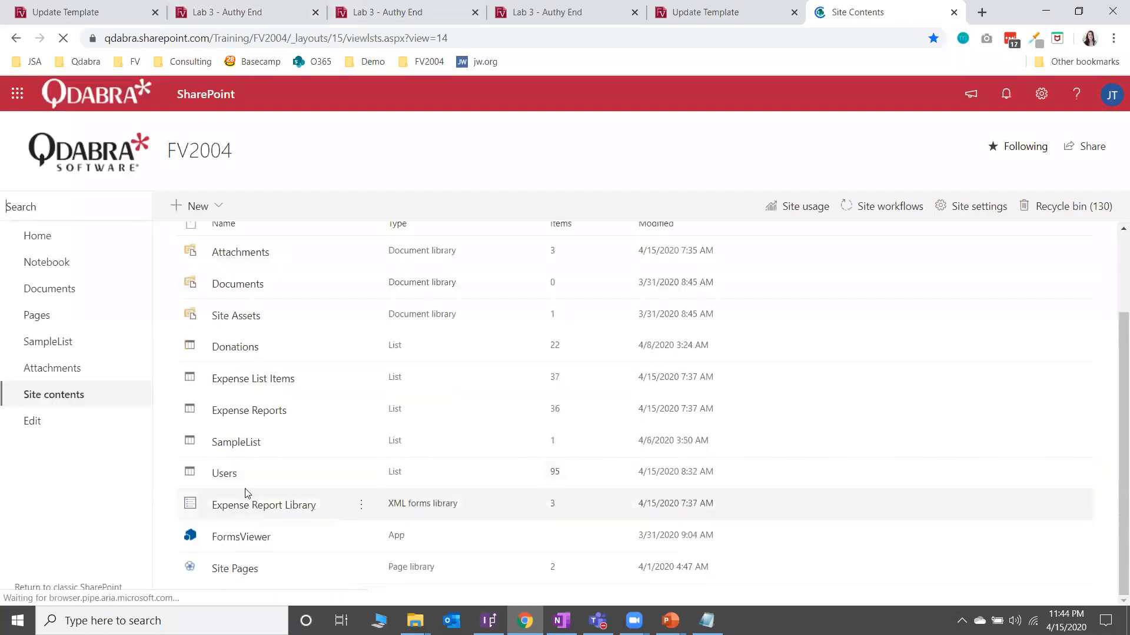
pyautogui.click(224, 473)
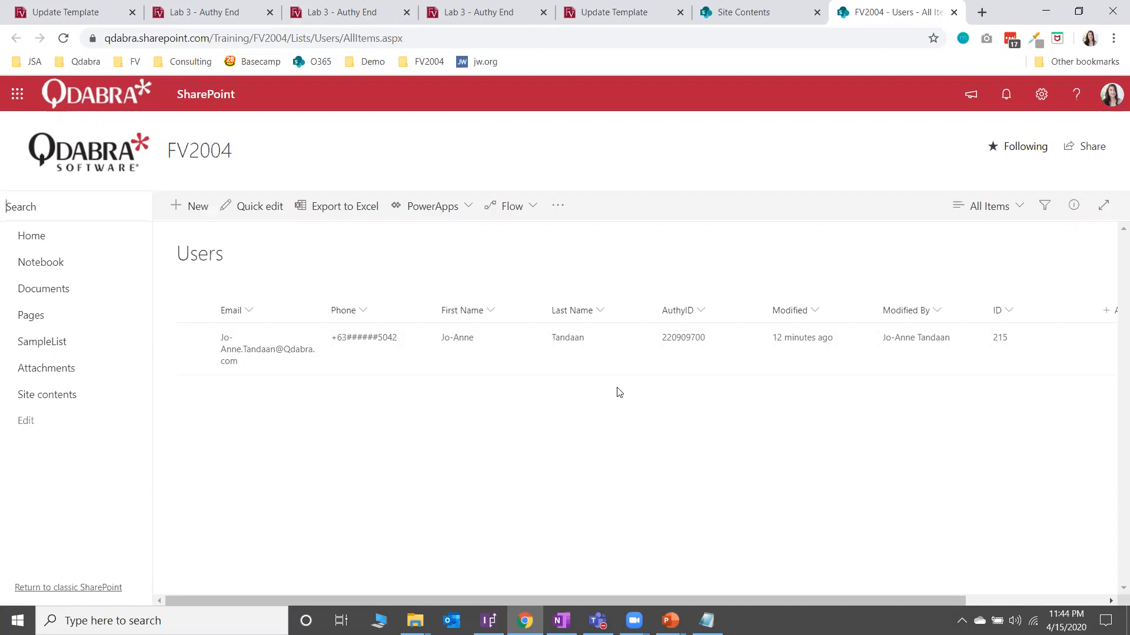
pyautogui.click(64, 38)
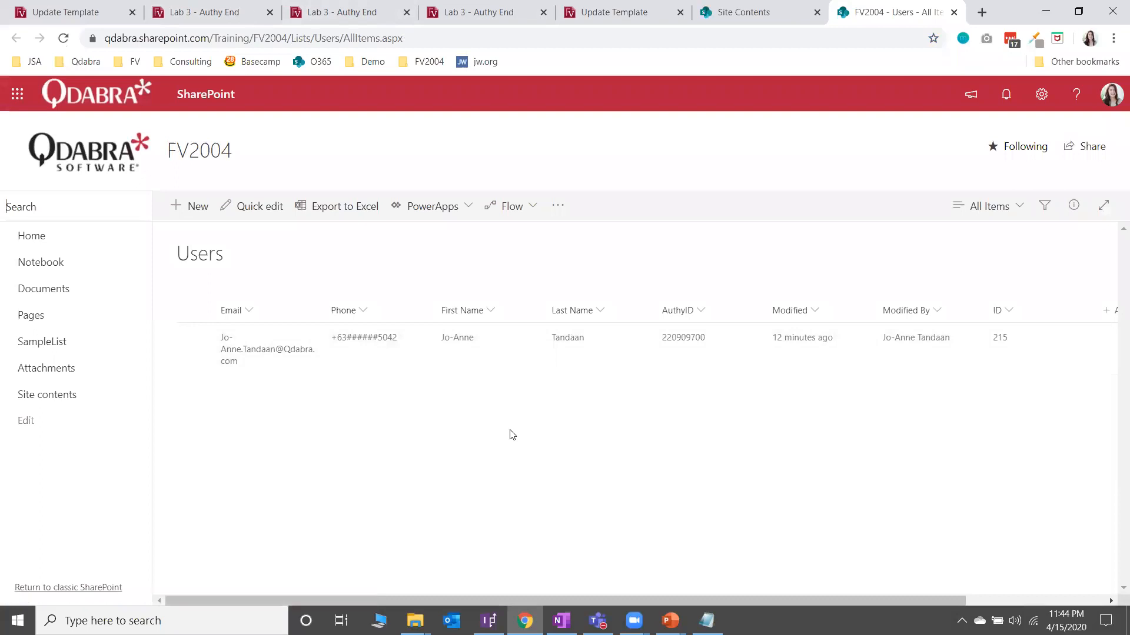
pyautogui.press('F5')
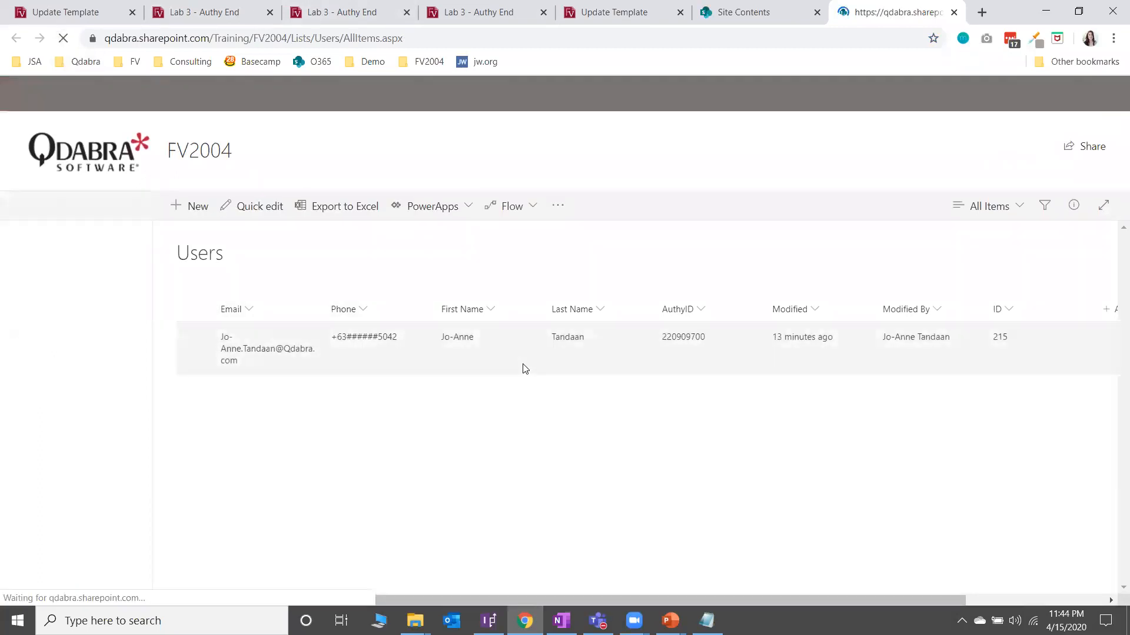
# Close the leftover Lab 3, Update Template and Site Contents tabs, then reload to show user ID 216.
pyautogui.middleClick(257, 19)
pyautogui.middleClick(257, 19)
pyautogui.middleClick(257, 19)
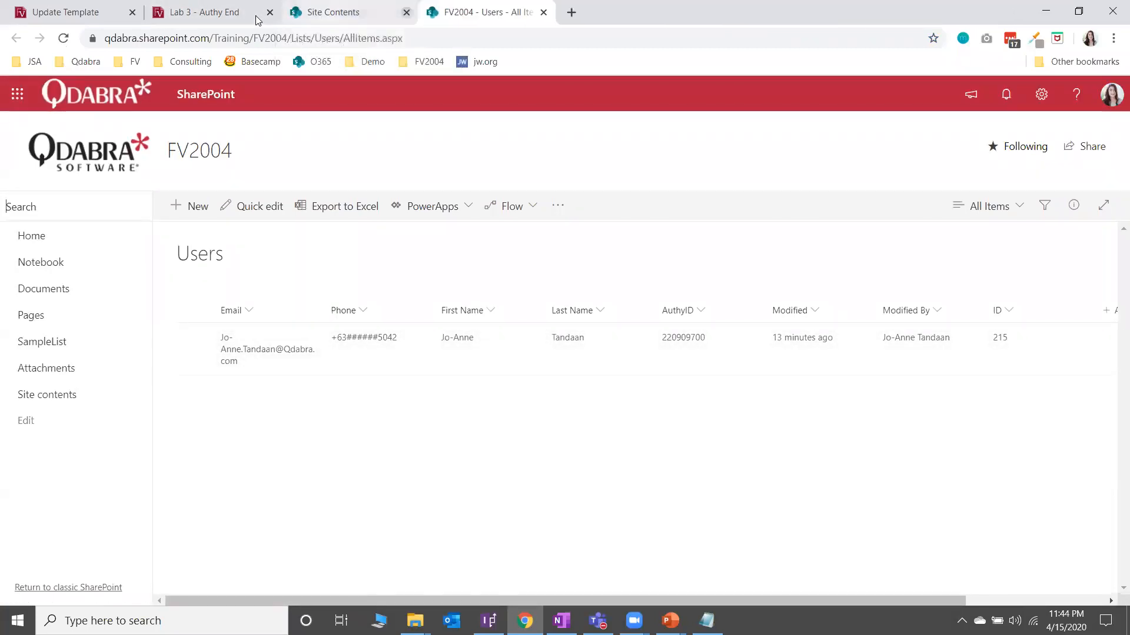
pyautogui.click(406, 13)
pyautogui.click(63, 41)
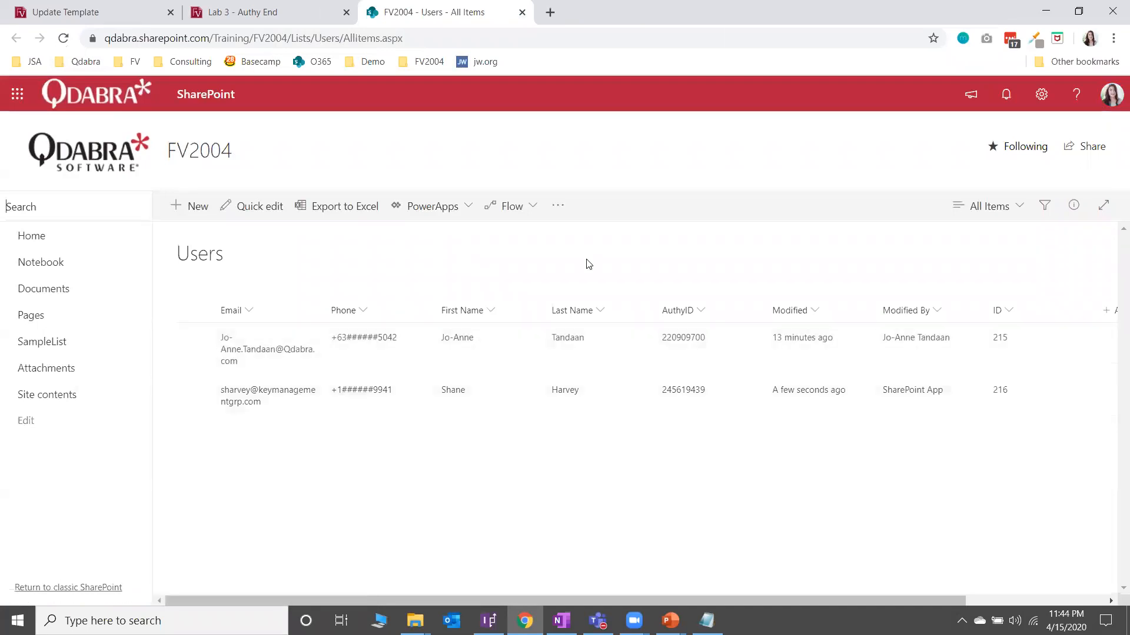
pyautogui.click(63, 38)
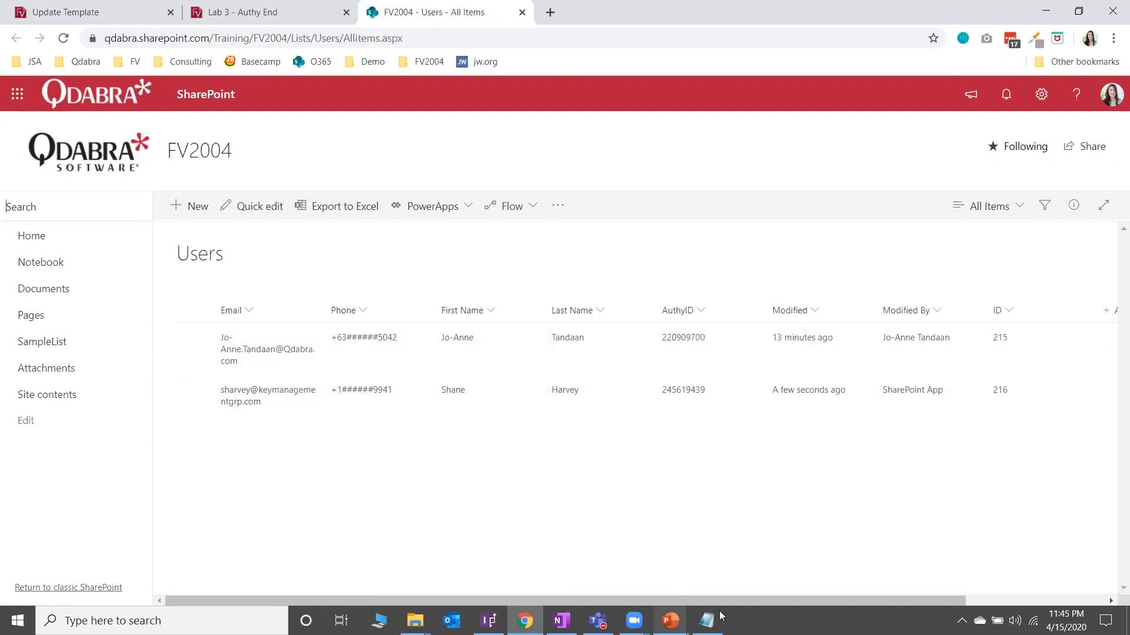
pyautogui.hotkey('alt', 'Tab')
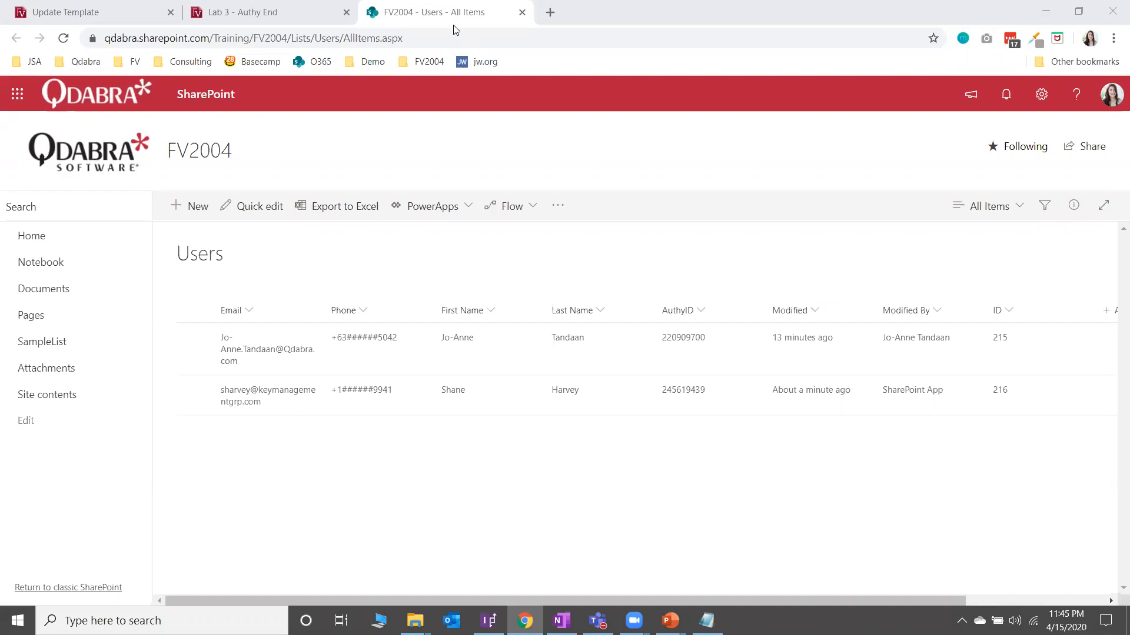
pyautogui.click(64, 38)
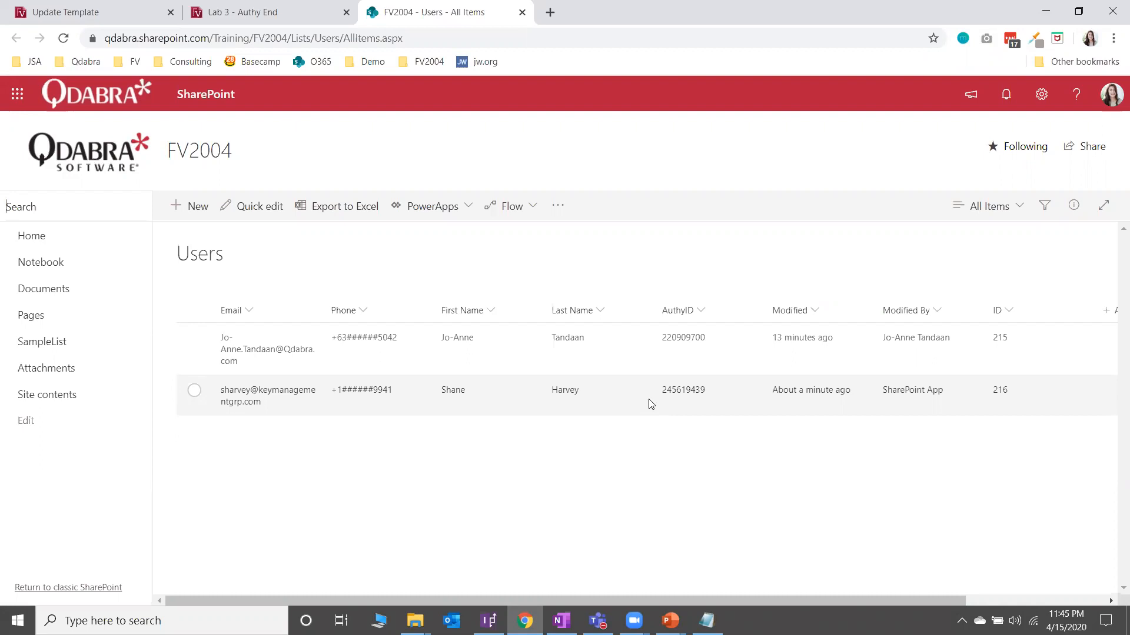
pyautogui.click(64, 37)
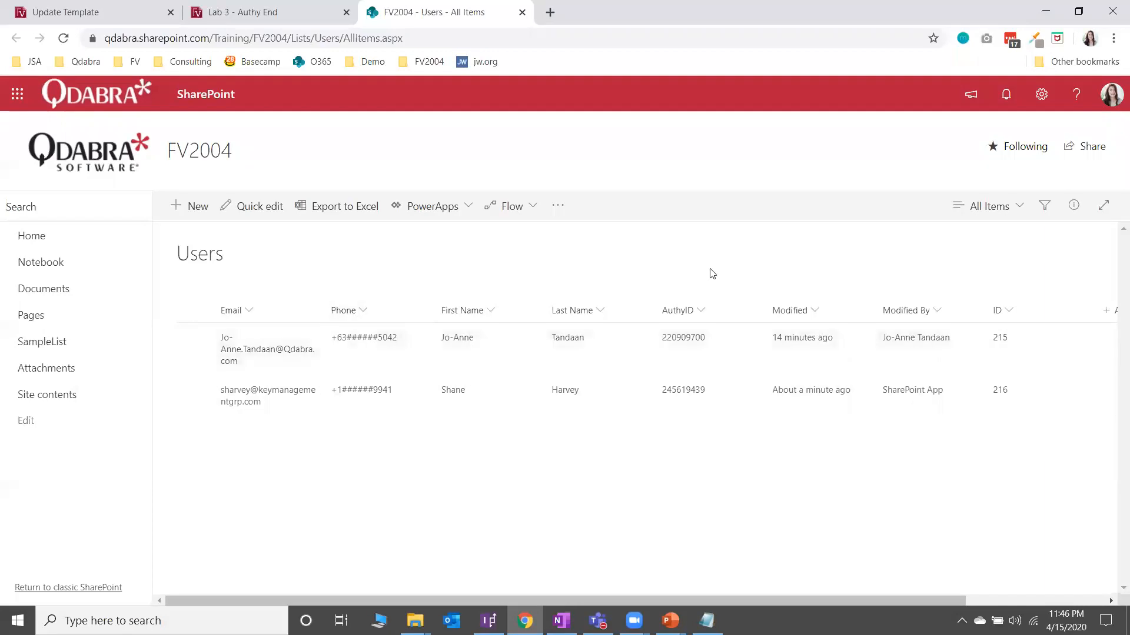
# Refresh the Users list to show user ID 217, then return to the Lab 3 slide show.
pyautogui.click(63, 38)
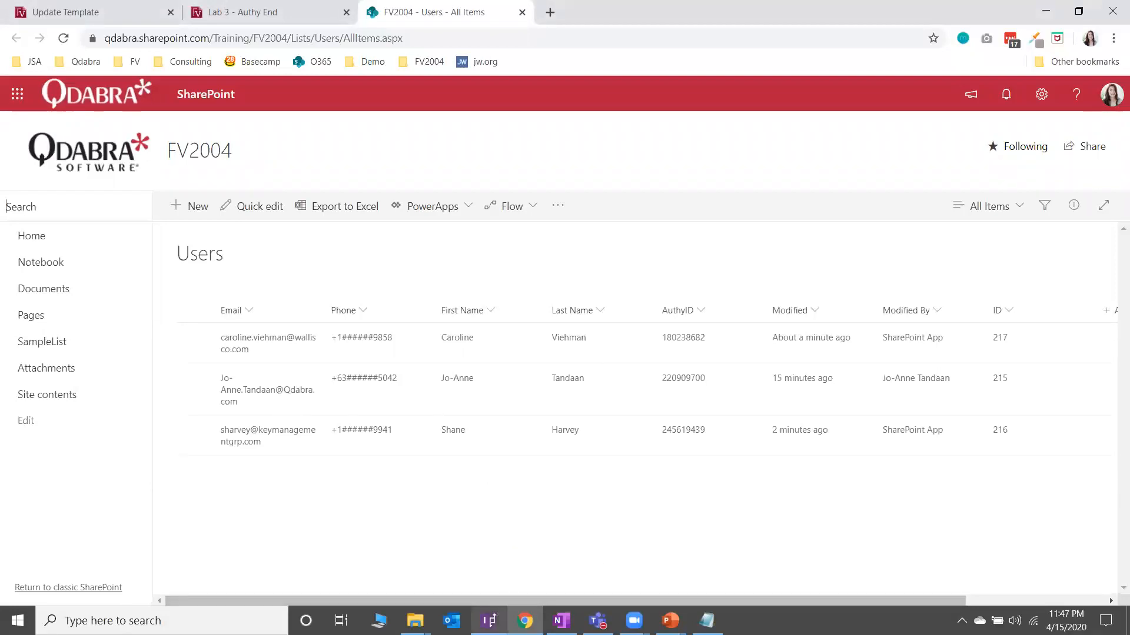
pyautogui.click(489, 621)
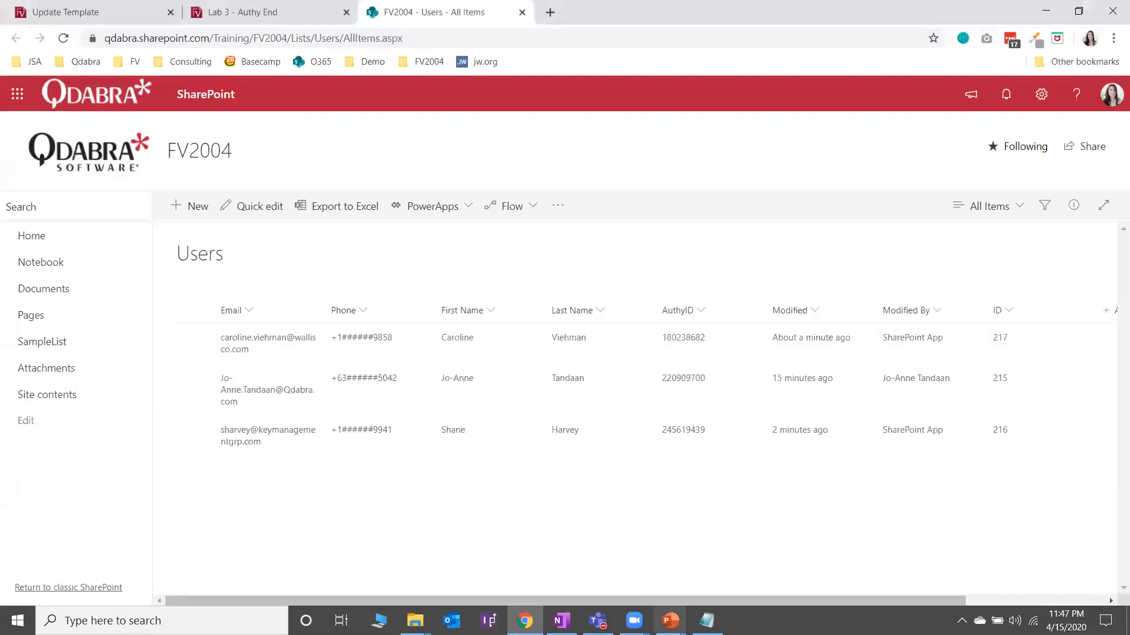
pyautogui.click(670, 622)
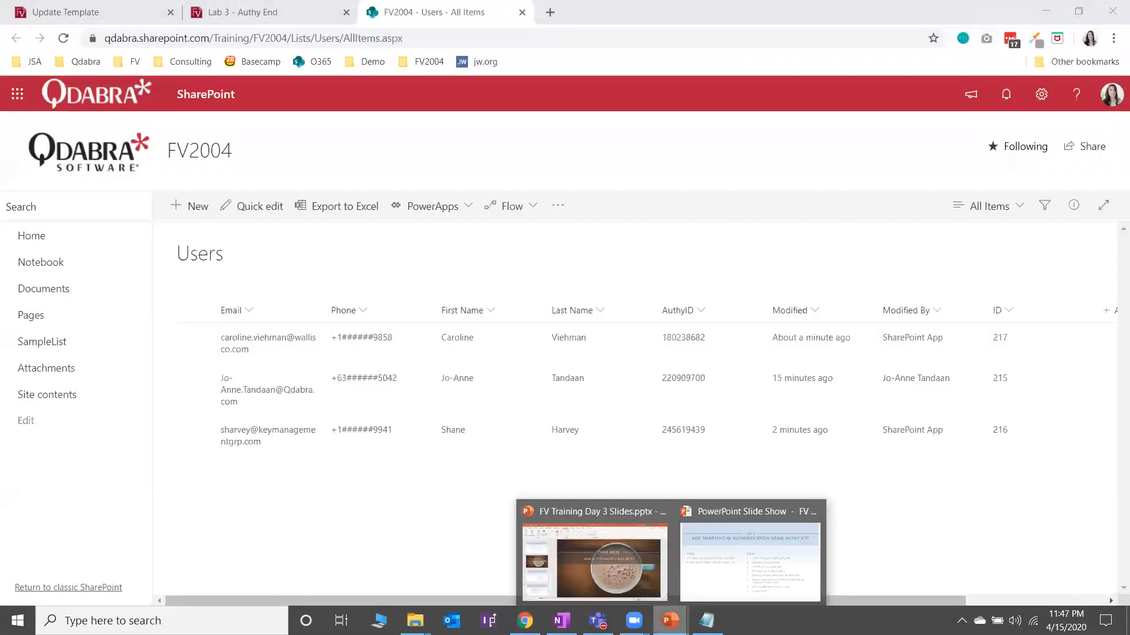
pyautogui.click(693, 593)
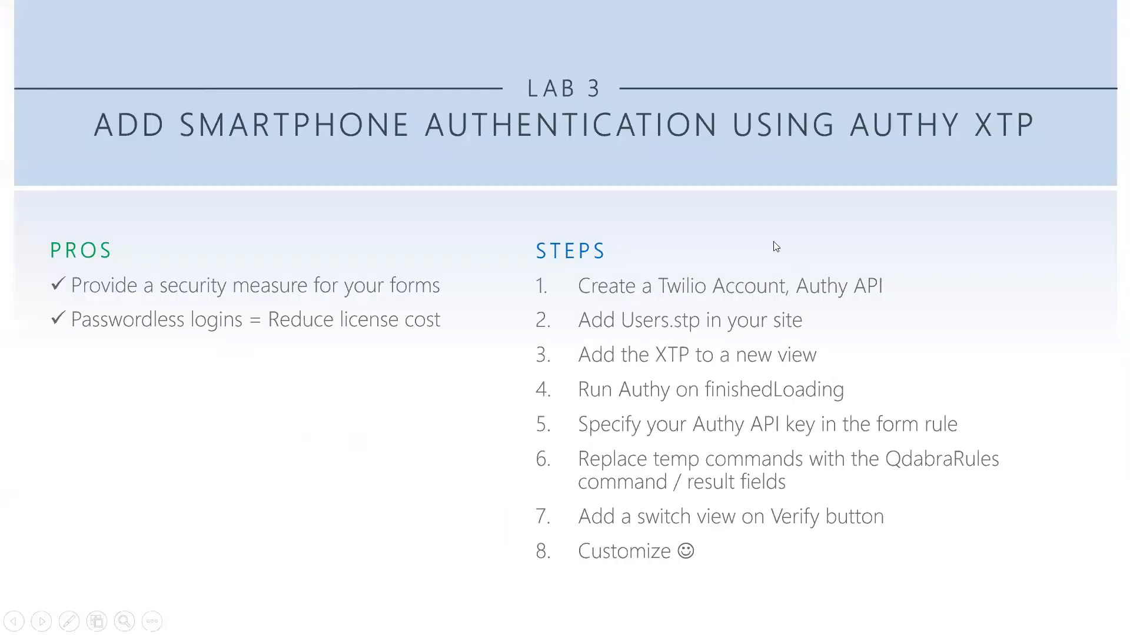